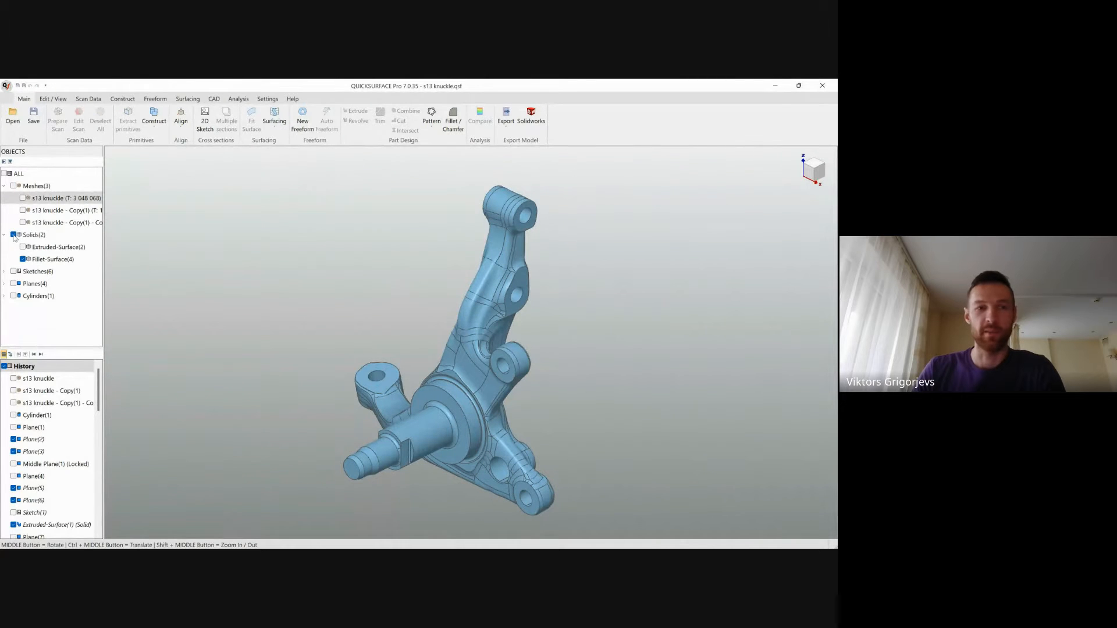
Step: Show the original s13 knuckle scan mesh and hide all solids to examine the raw scan
click(23, 199)
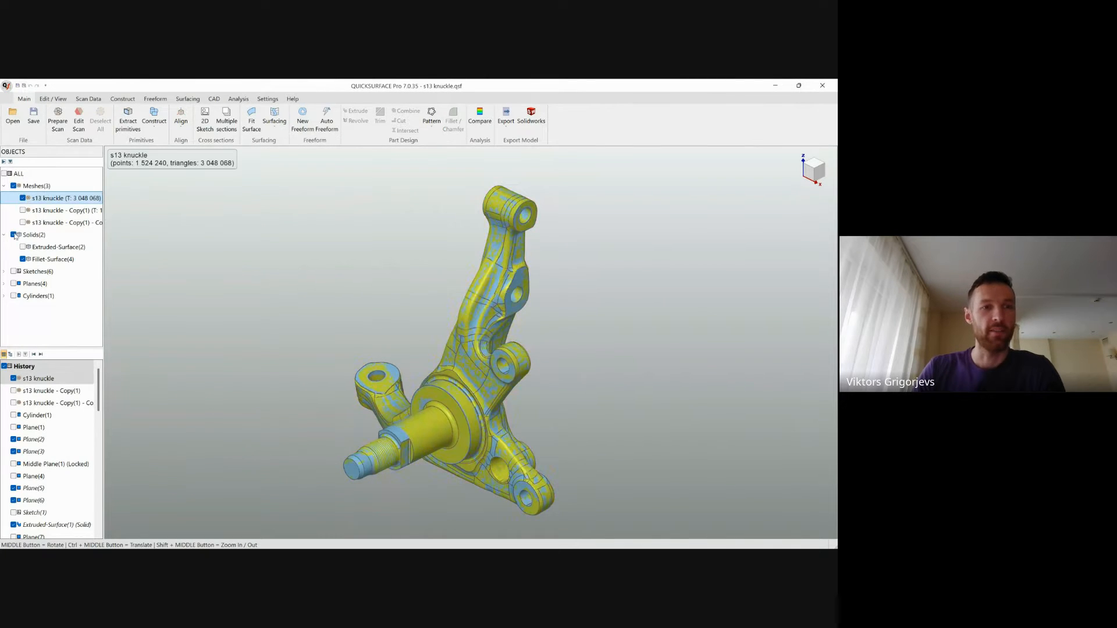
click(14, 234)
middle_drag(431, 341, 408, 357)
ctrl+middle_drag(503, 331, 420, 341)
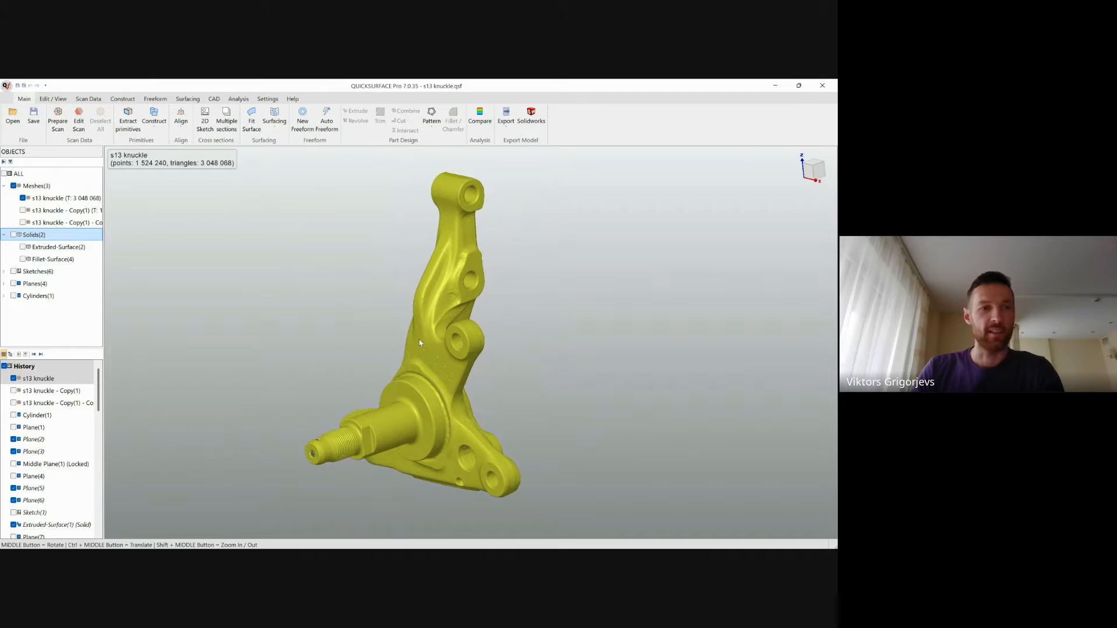
Step: Overlay the Fillet-Surface(4) solid on the scan mesh to compare them from the spindle side, and hide the solid again
click(22, 248)
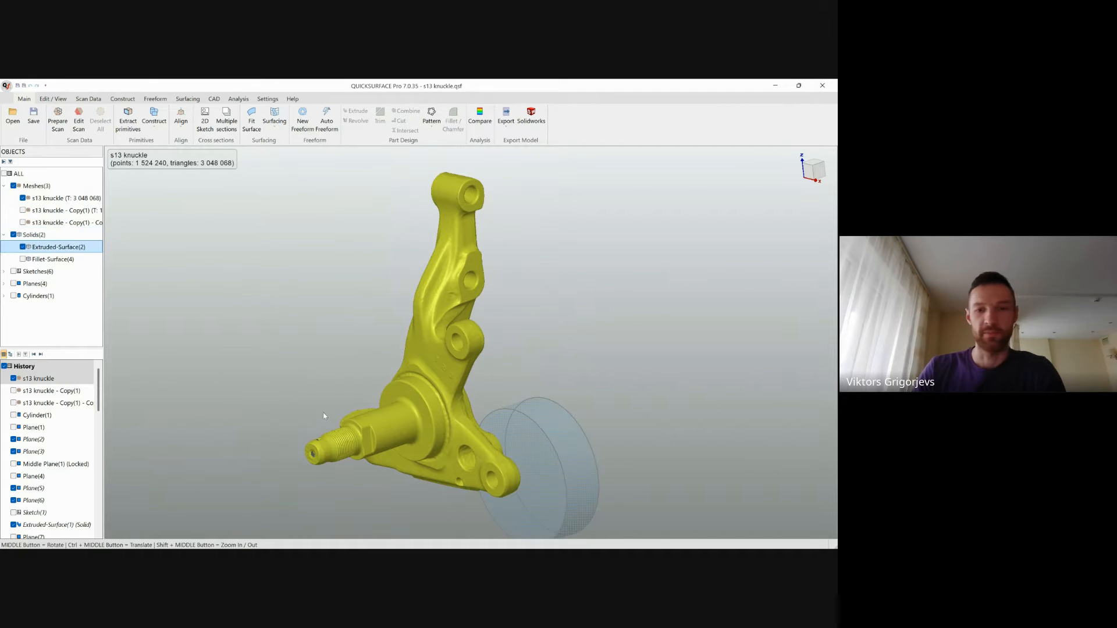
click(23, 247)
click(23, 260)
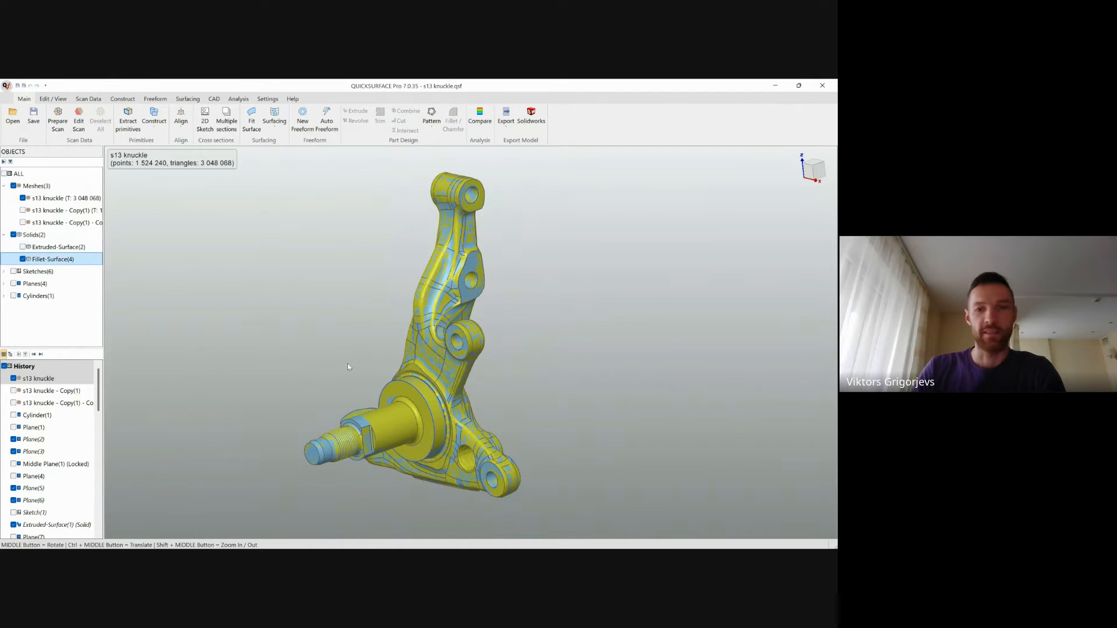
middle_drag(387, 411, 515, 423)
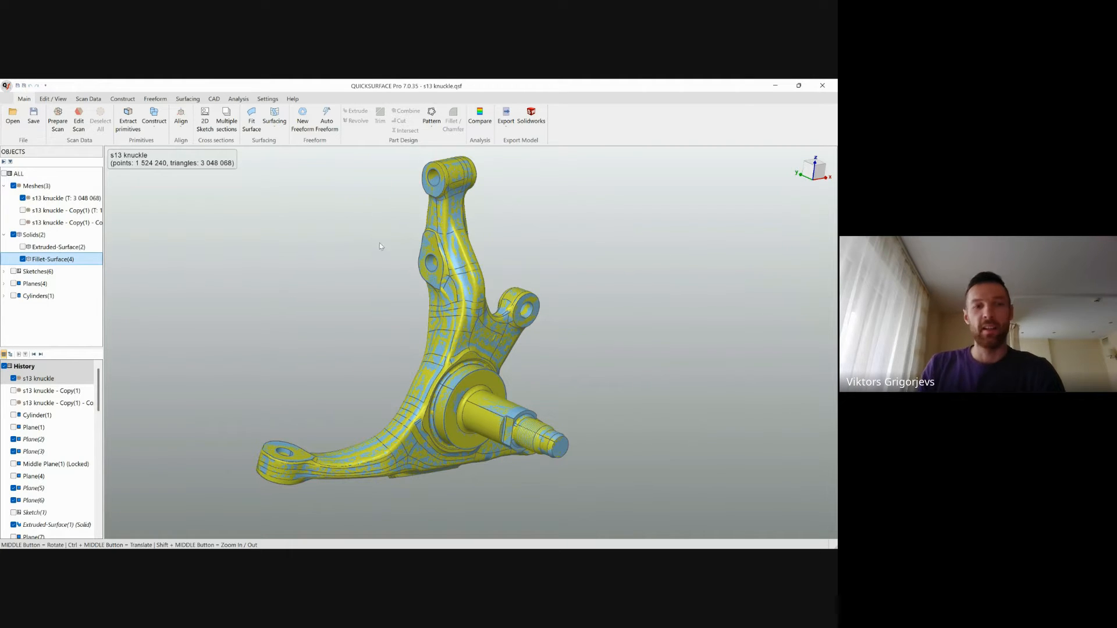
click(22, 260)
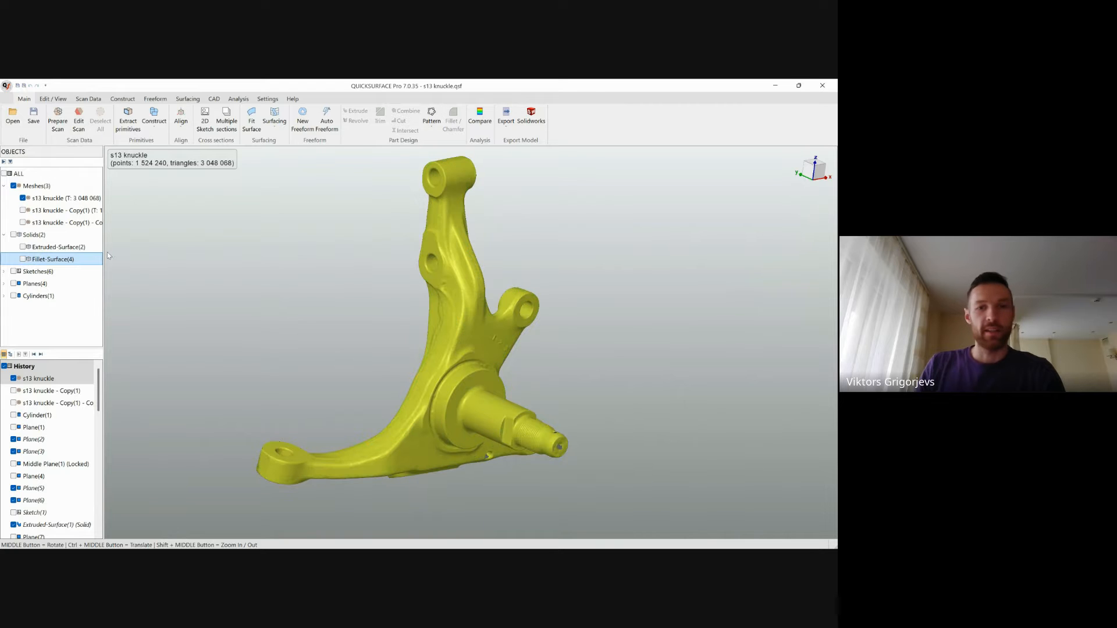
Step: Open the recent project s13 knuckle pt0.qsf
click(6, 86)
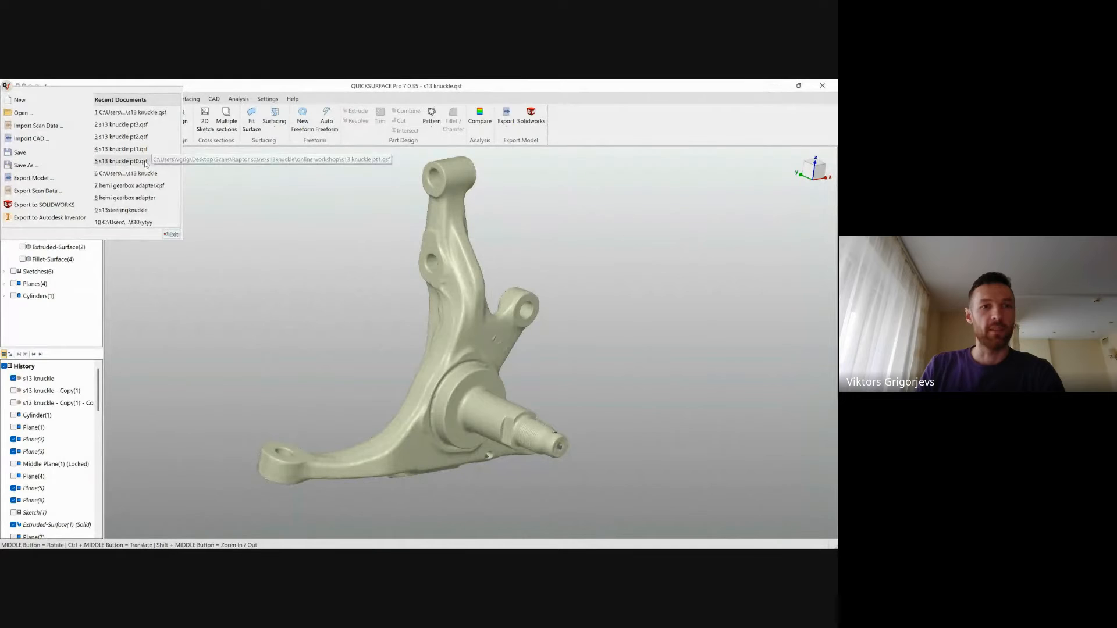
click(143, 161)
click(421, 343)
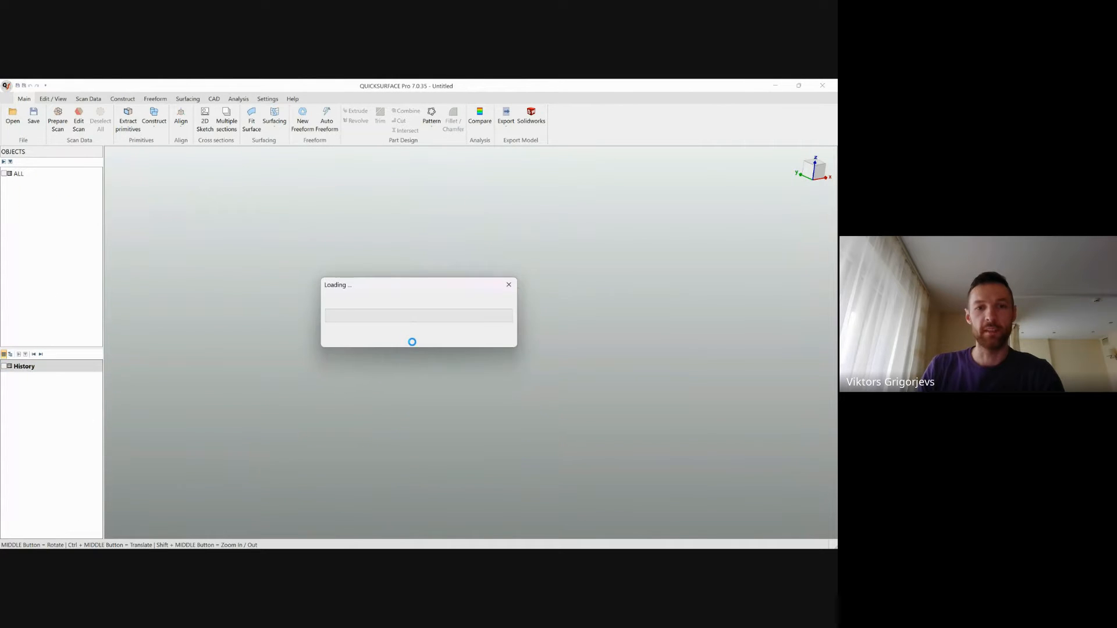
Step: Extract an unconstrained solid cylinder primitive from the spindle's main shaft surface, with deviation analysis on at 0.1 mm
middle_drag(623, 416, 527, 450)
scroll(484, 417, up, 3)
scroll(531, 433, down, 3)
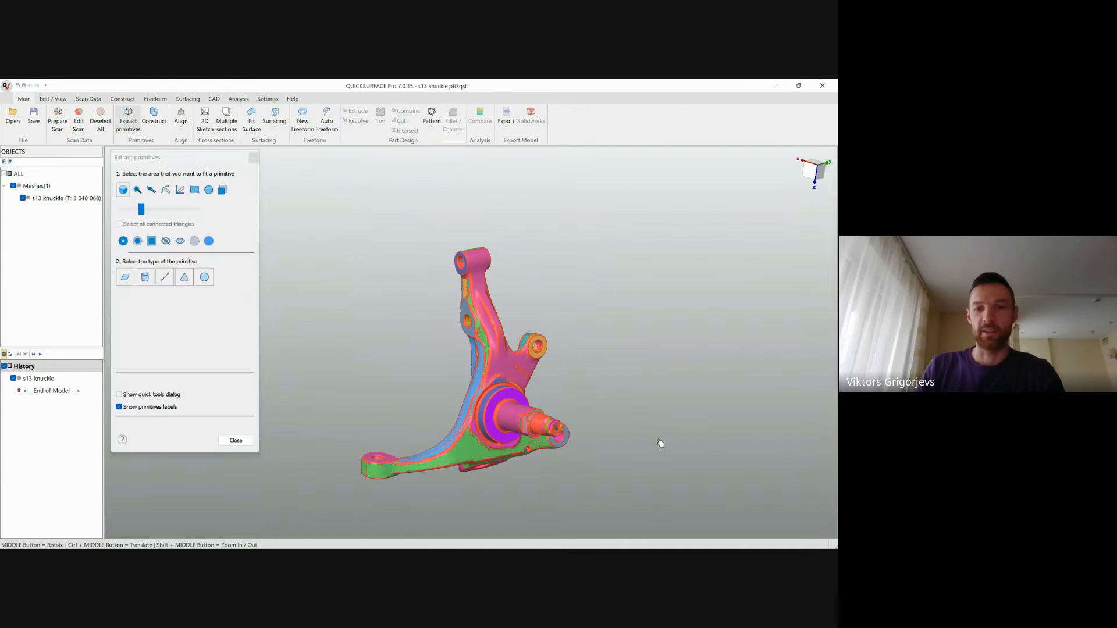
scroll(589, 459, up, 4)
middle_drag(469, 389, 501, 453)
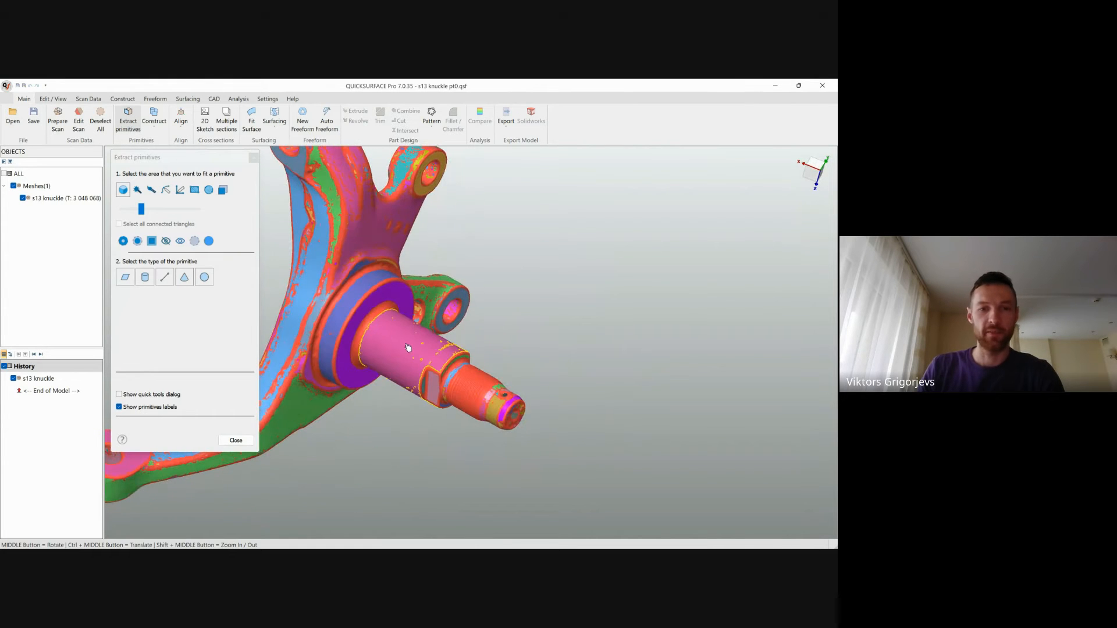
click(145, 277)
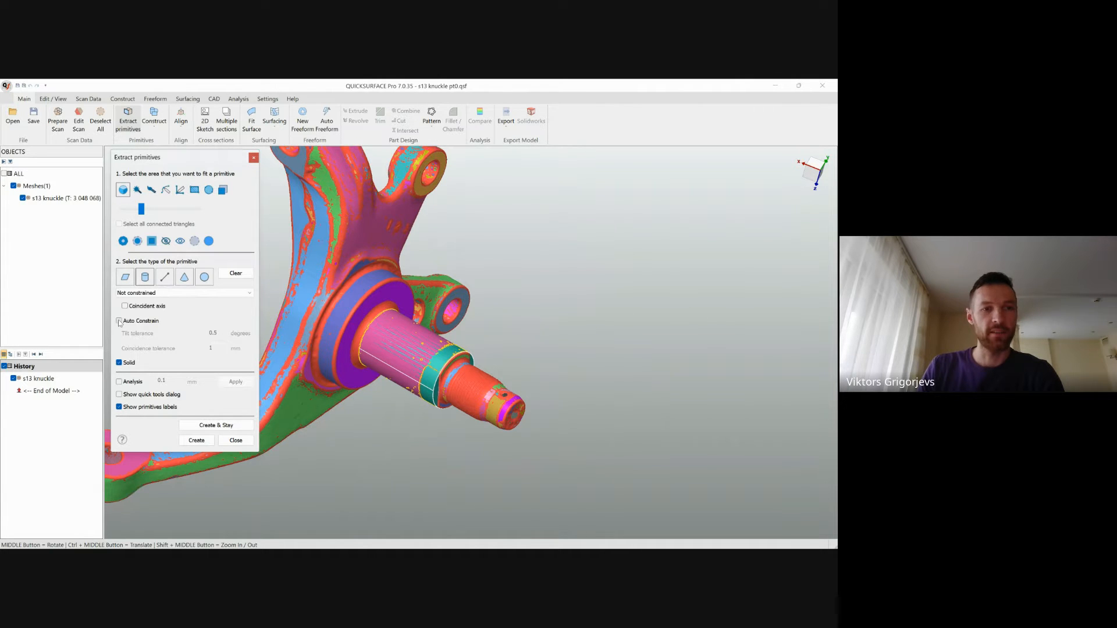
click(119, 321)
click(122, 321)
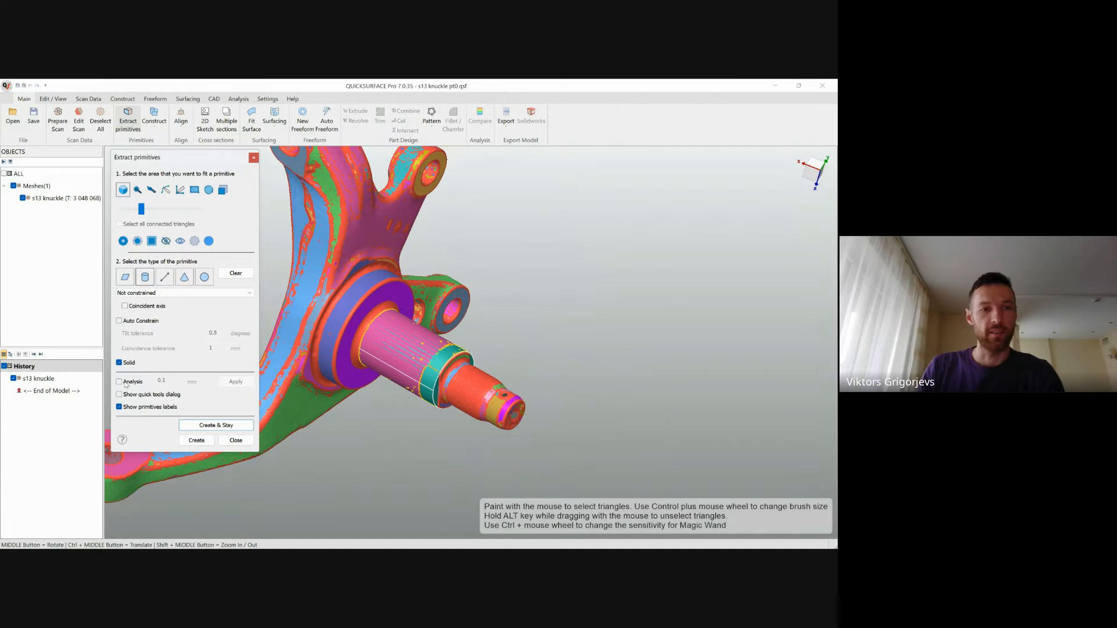
click(120, 382)
mouse_move(388, 382)
middle_down()
mouse_move(341, 182)
mouse_move(383, 289)
mouse_move(462, 346)
mouse_move(378, 392)
middle_up()
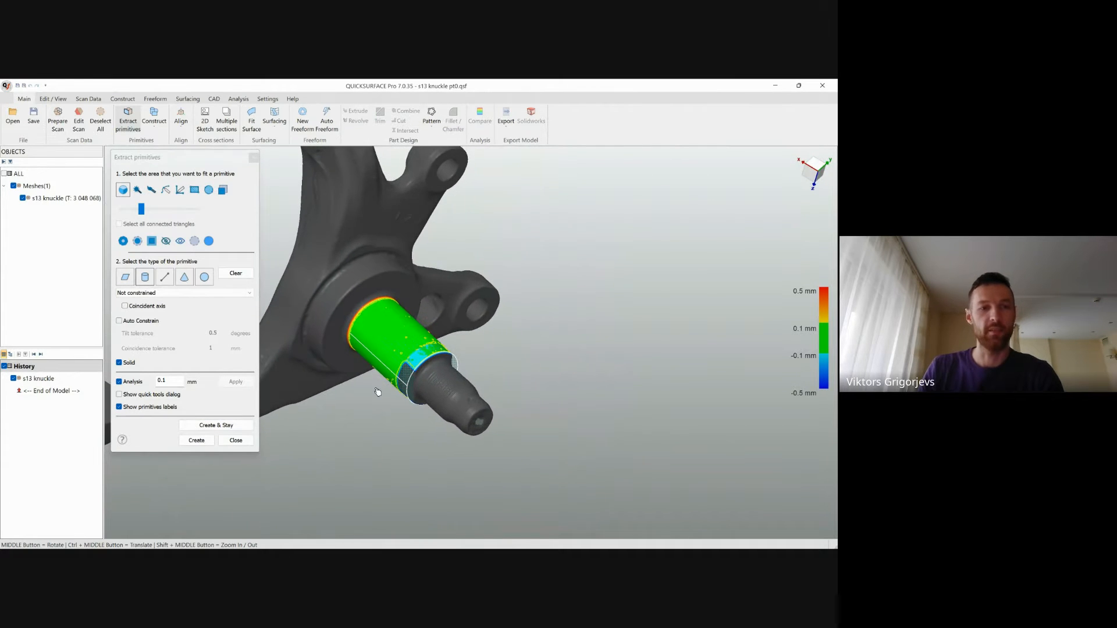
click(196, 440)
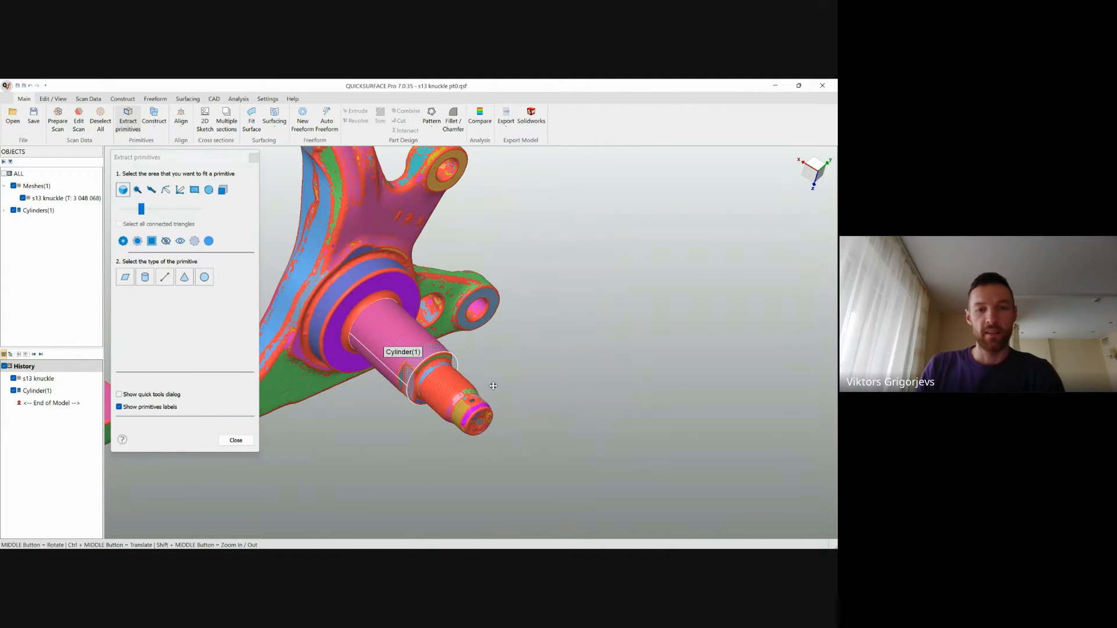
Step: Extract a plane from the flat flange face around the spindle base, constrained perpendicular to Cylinder(1), keeping primitive extraction open
ctrl+middle_drag(532, 414, 479, 360)
click(125, 277)
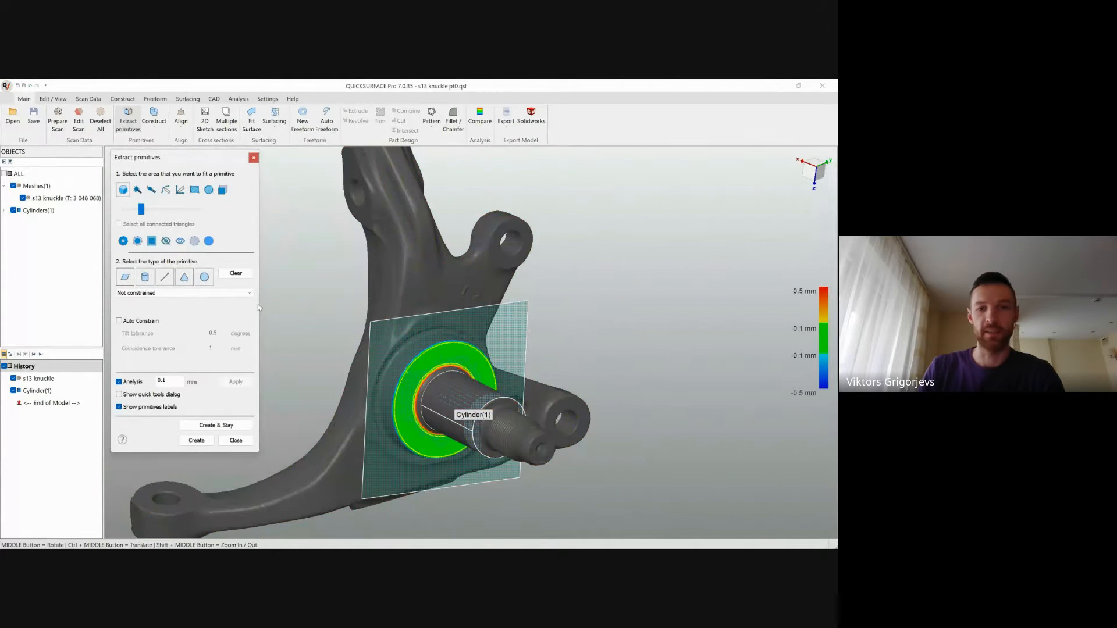
click(163, 293)
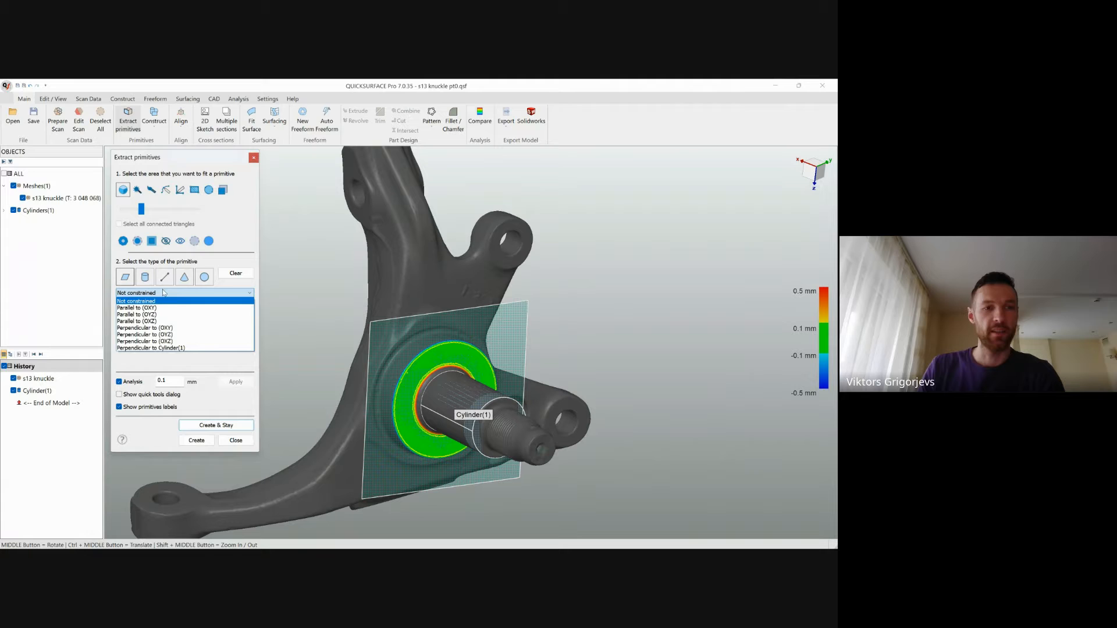
click(192, 348)
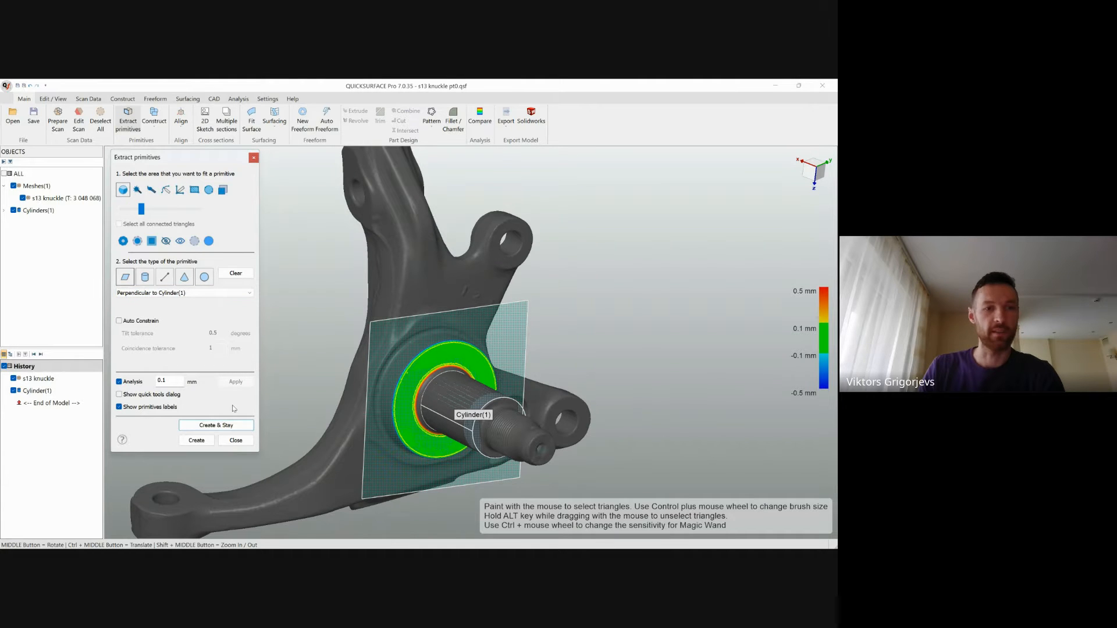
click(222, 426)
Step: Extract a plane from the side faces of the upper arm's two bosses, constrained perpendicular to Plane(1)
middle_drag(326, 384, 417, 365)
scroll(431, 351, down, 5)
scroll(396, 349, up, 2)
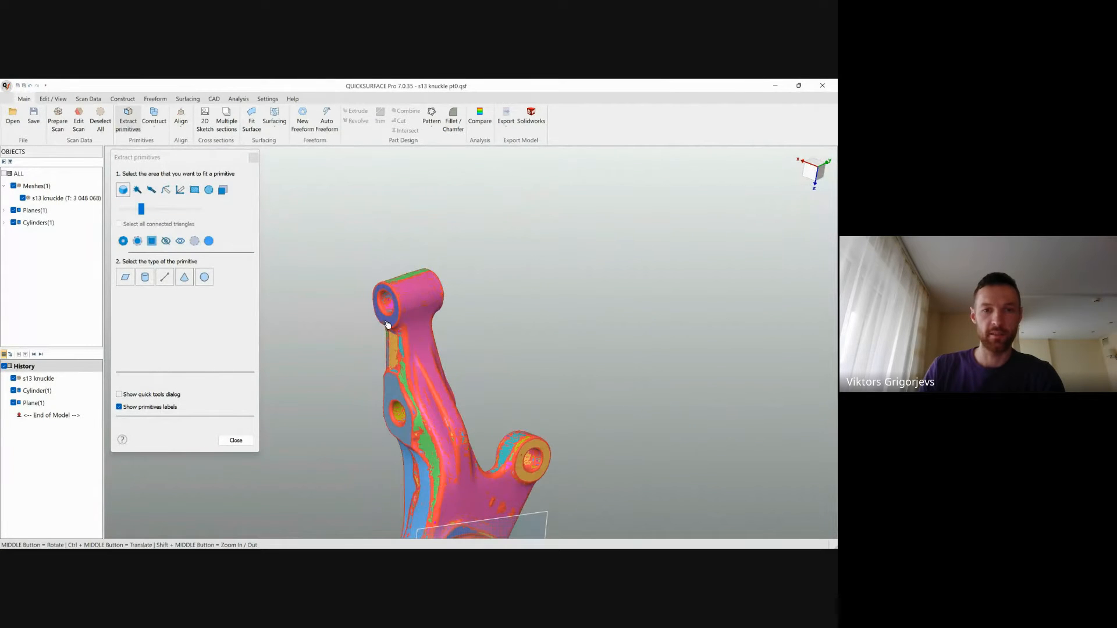
click(125, 277)
ctrl+middle_drag(484, 437, 474, 361)
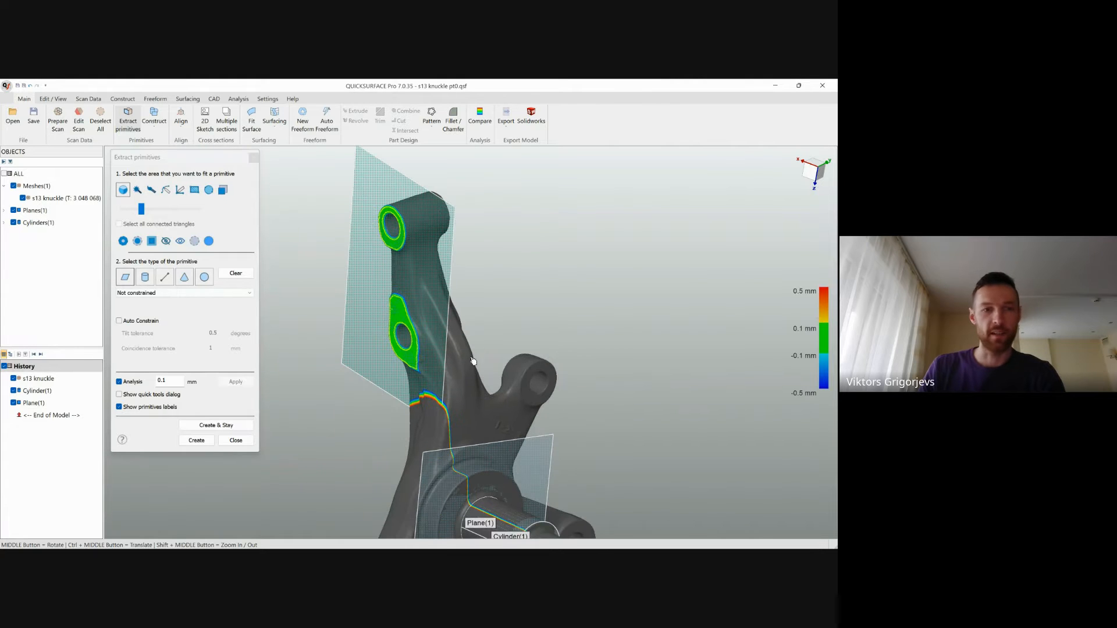
click(214, 293)
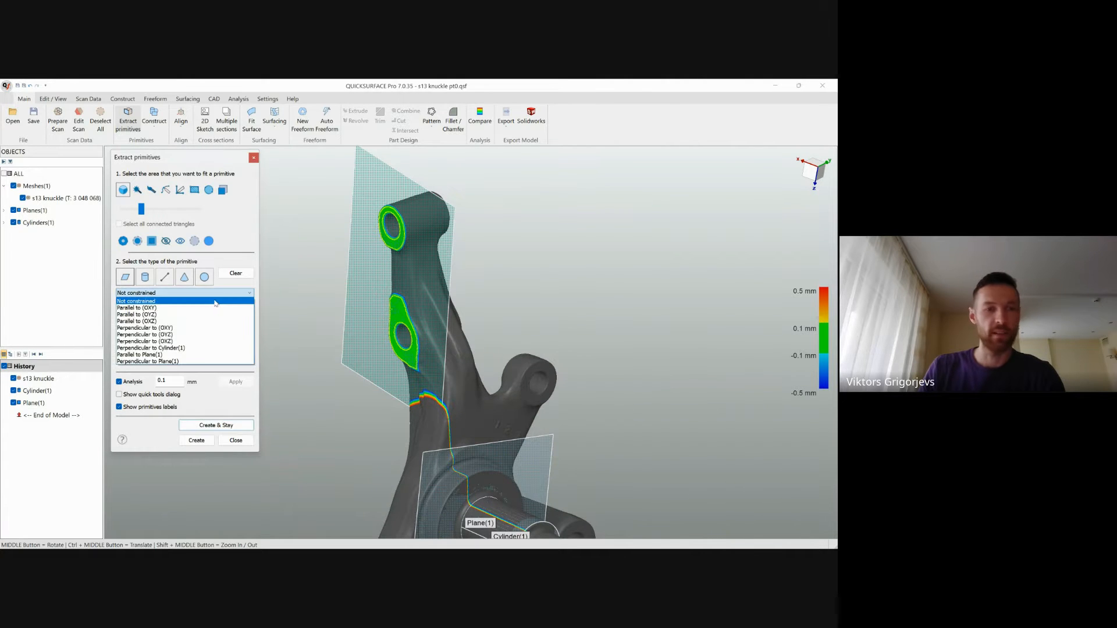
click(197, 361)
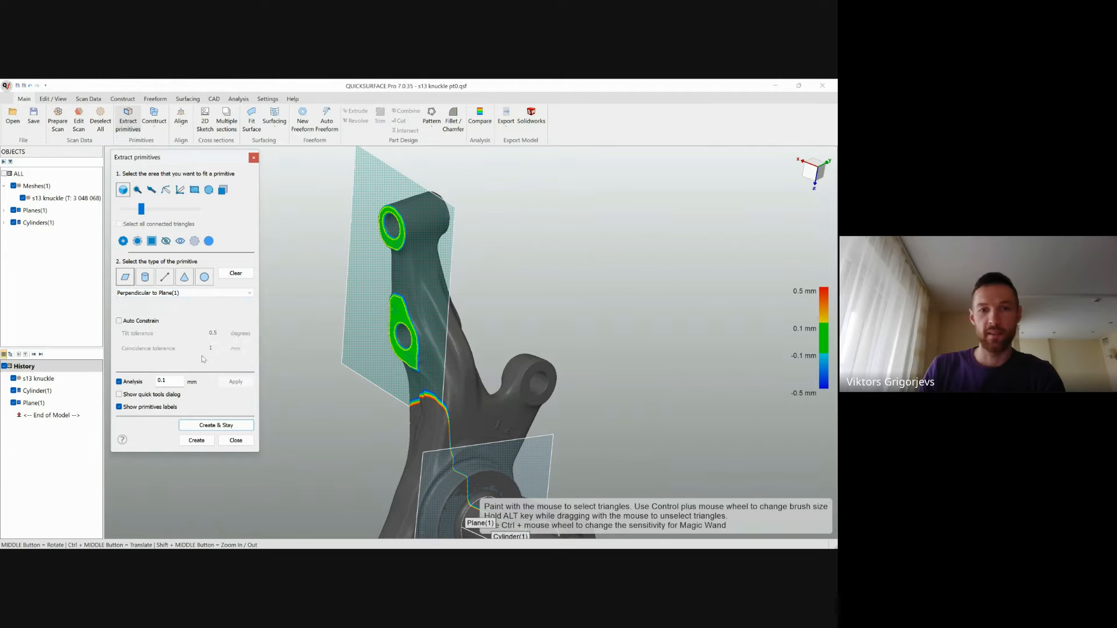
click(201, 442)
Step: Start an alignment by coordinate system with Plane(1) as the primary feature, oriented as Front
scroll(429, 414, down, 5)
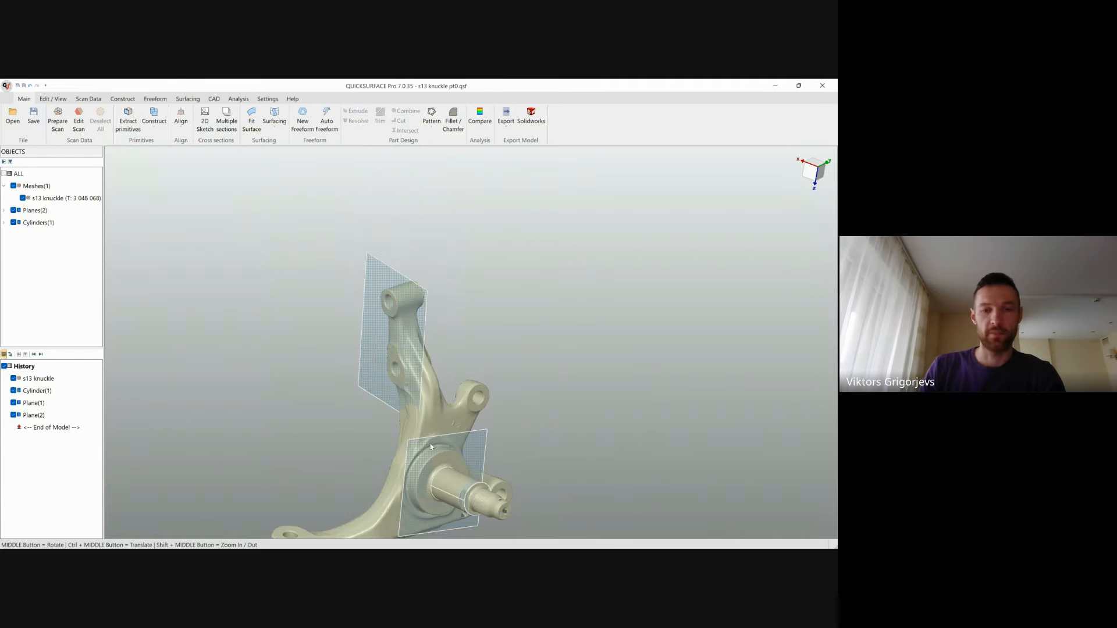
middle_drag(429, 413, 403, 396)
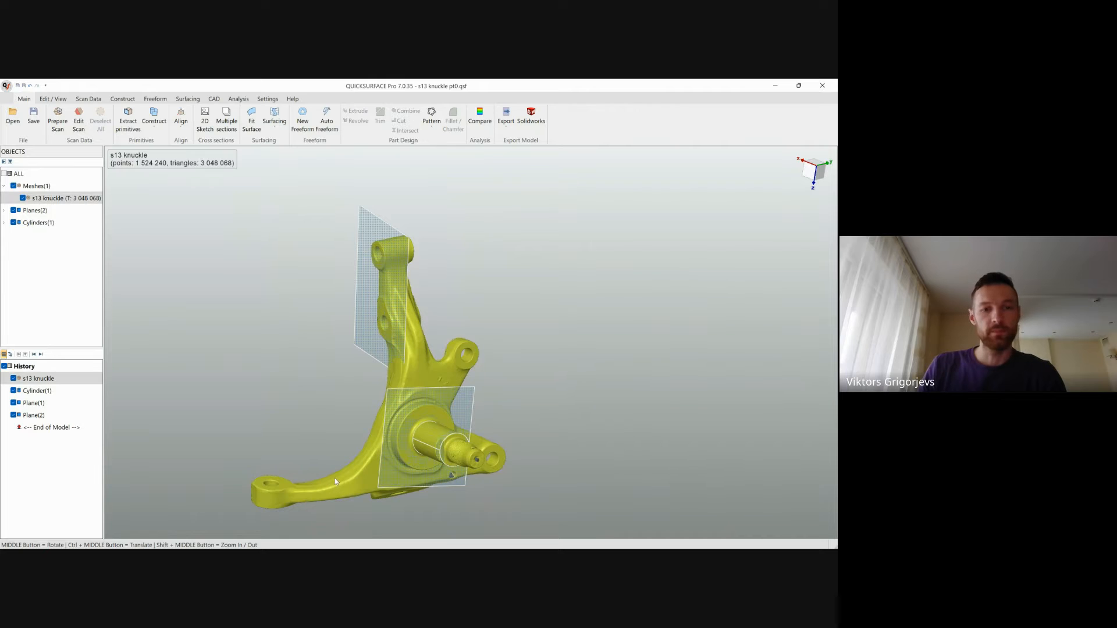
click(181, 121)
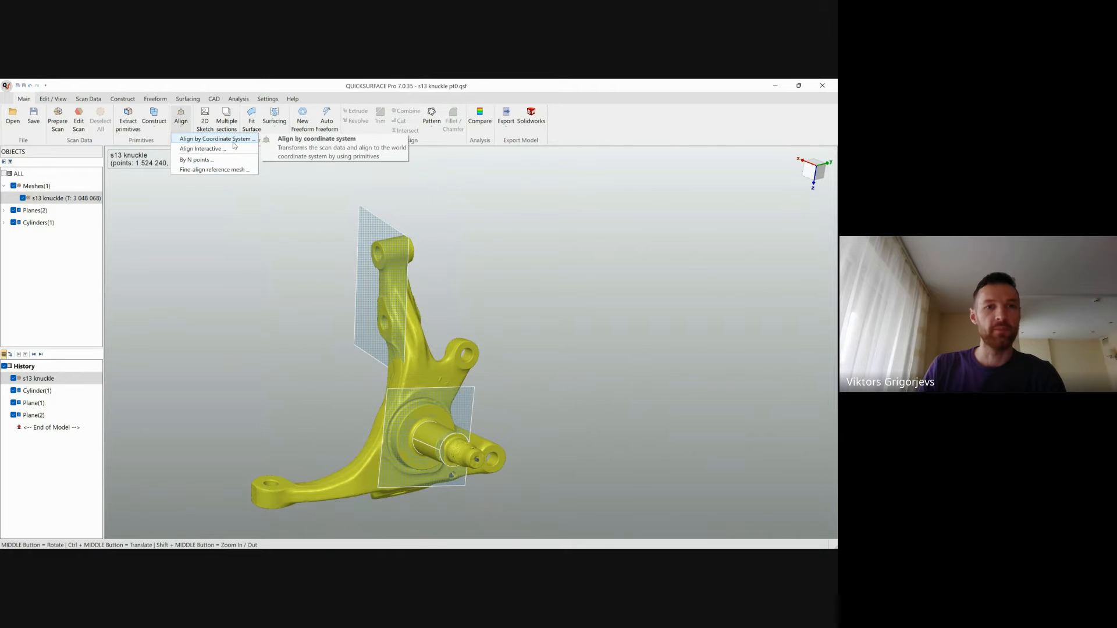
click(234, 144)
click(271, 199)
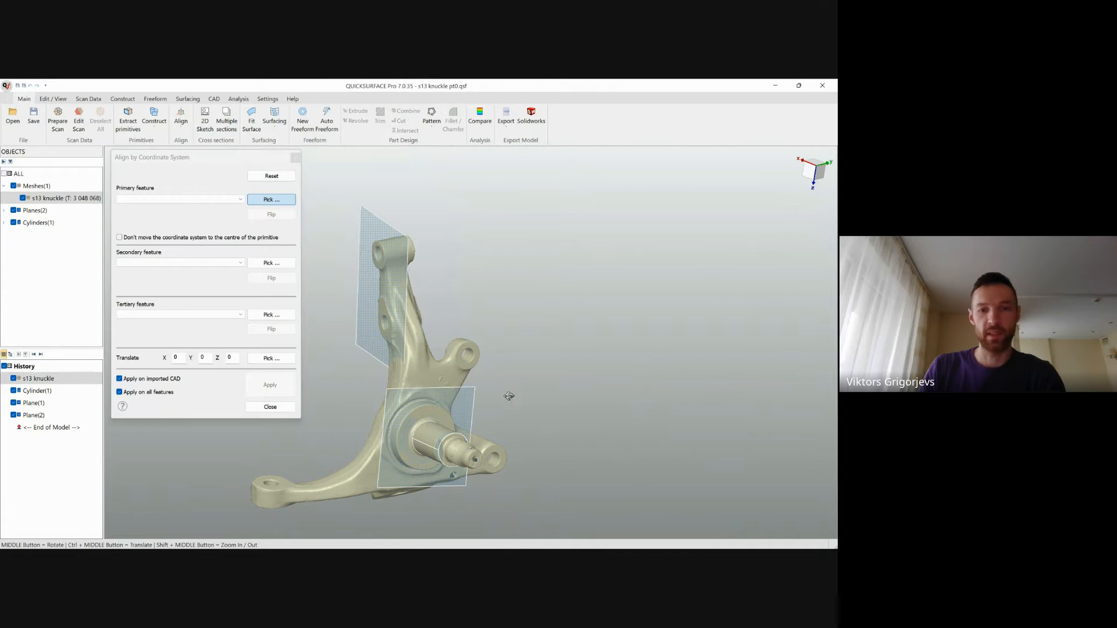
middle_drag(506, 394, 522, 416)
click(470, 415)
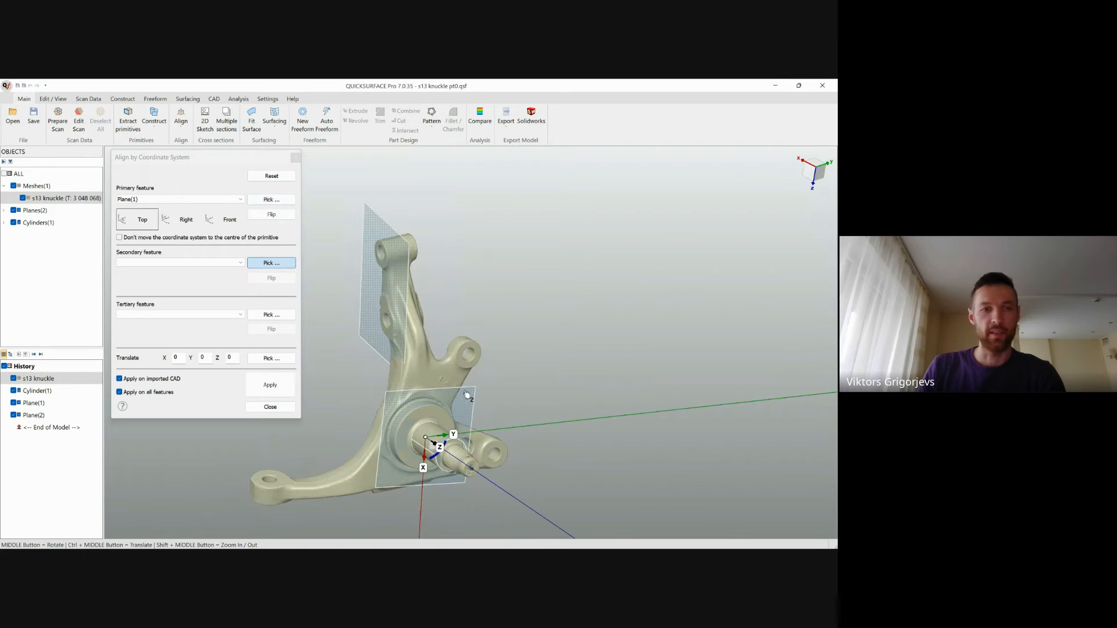
click(224, 220)
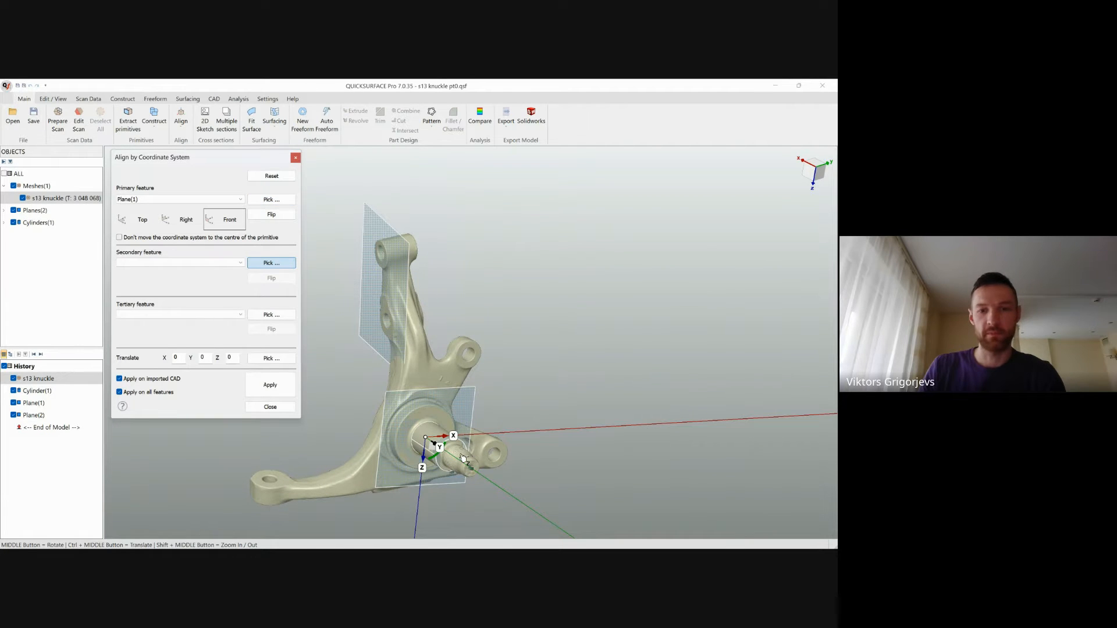
Step: Set Cylinder(1) as the secondary feature on the Y axis and Plane(2) as the tertiary feature oriented Right, and apply the alignment
click(428, 461)
scroll(426, 459, up, 3)
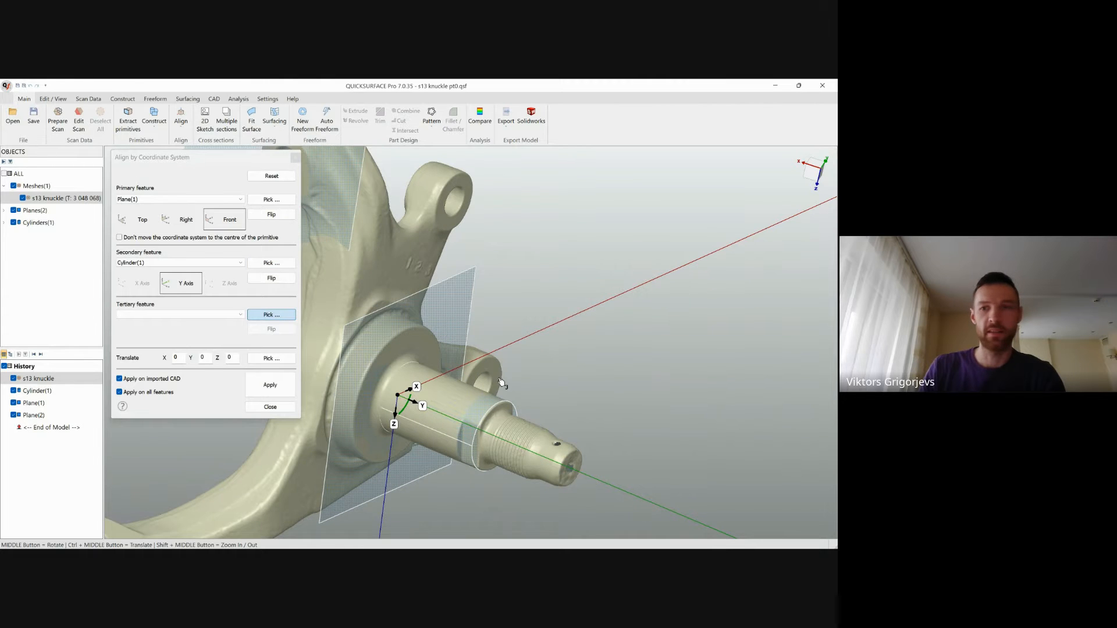
scroll(500, 381, down, 3)
click(366, 232)
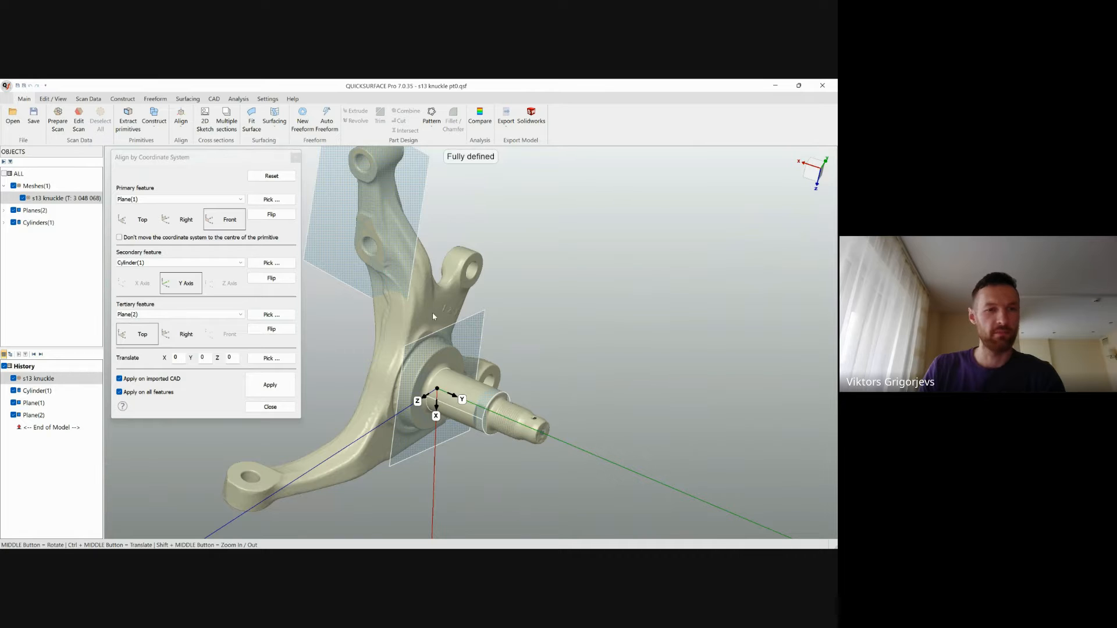
click(175, 333)
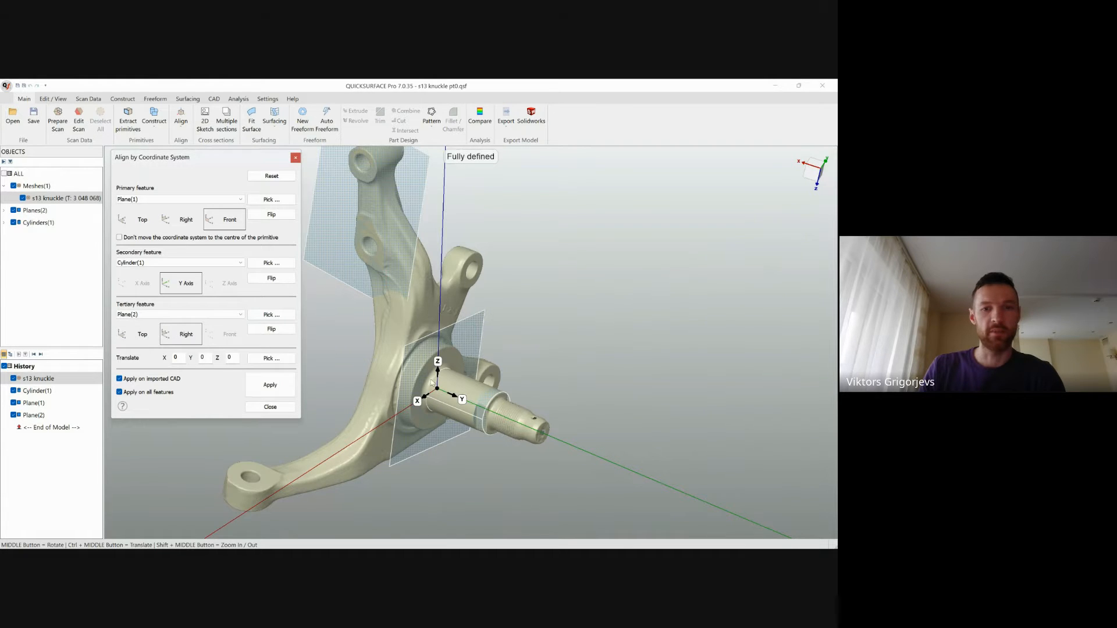
click(270, 384)
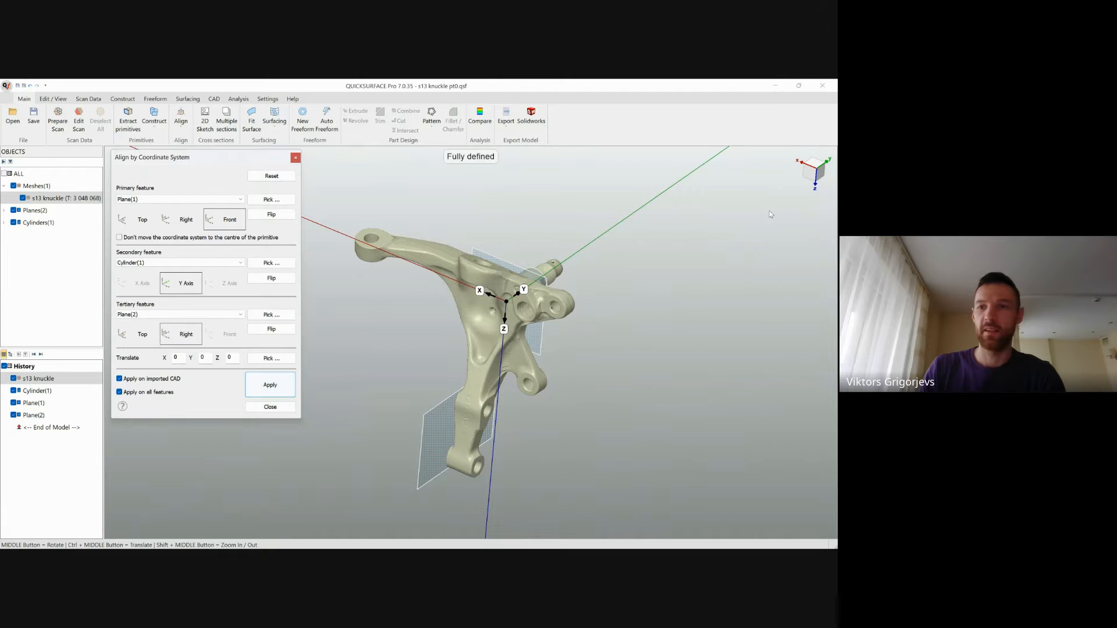
Step: Check the alignment in the Front view, flip the secondary feature's direction and reapply the alignment
mouse_move(816, 178)
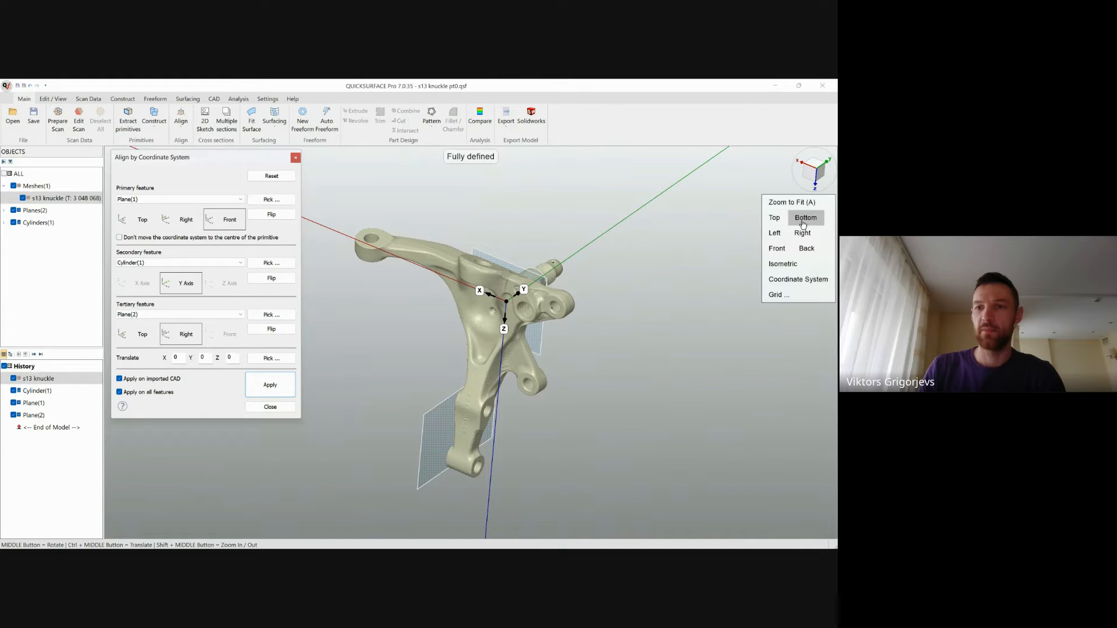
click(782, 250)
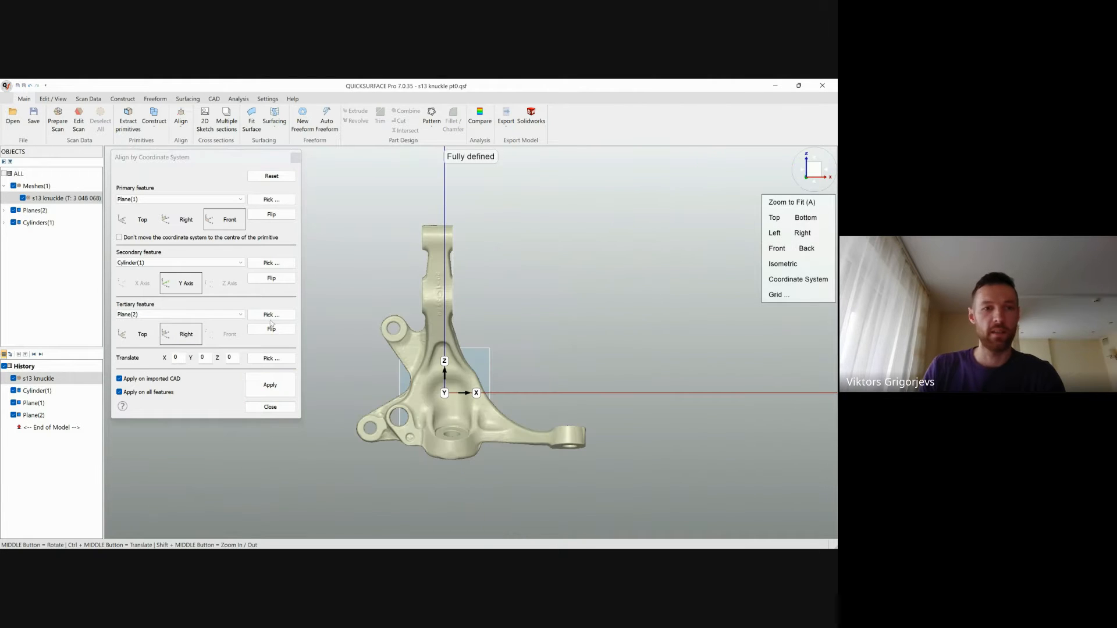
click(270, 279)
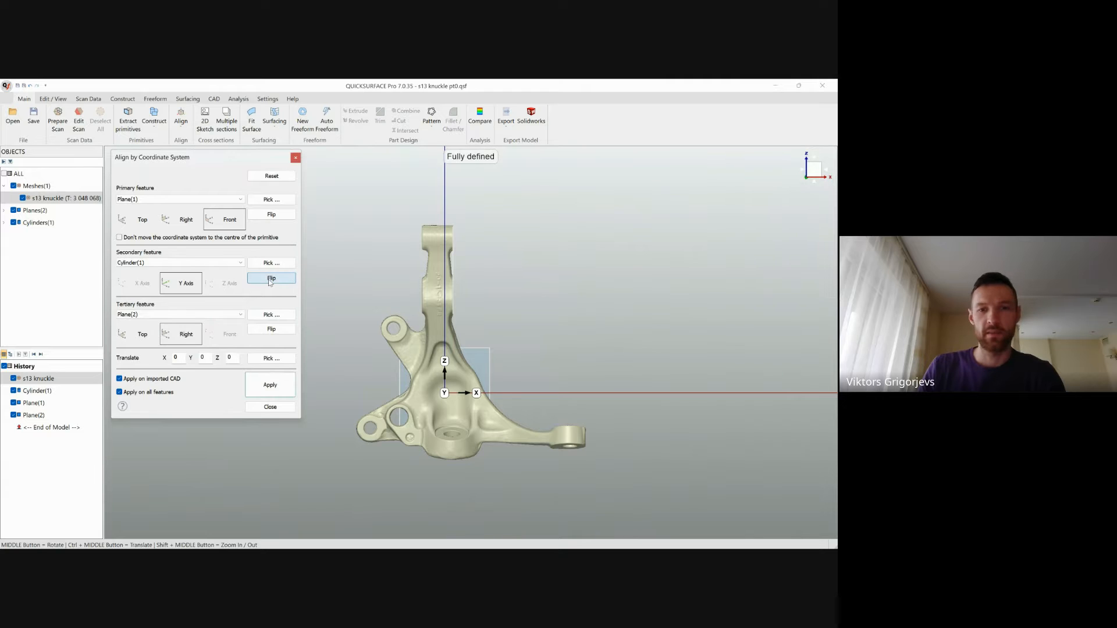
click(274, 387)
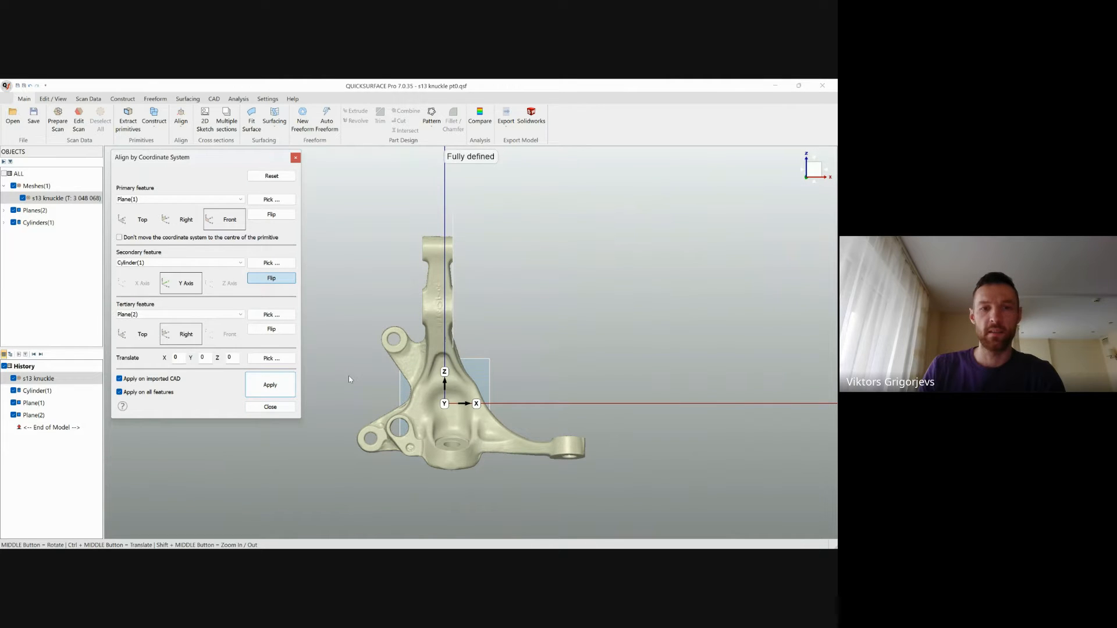
Step: Flip the tertiary feature's direction and apply the alignment, then flip the secondary feature's direction back and reapply it
click(272, 330)
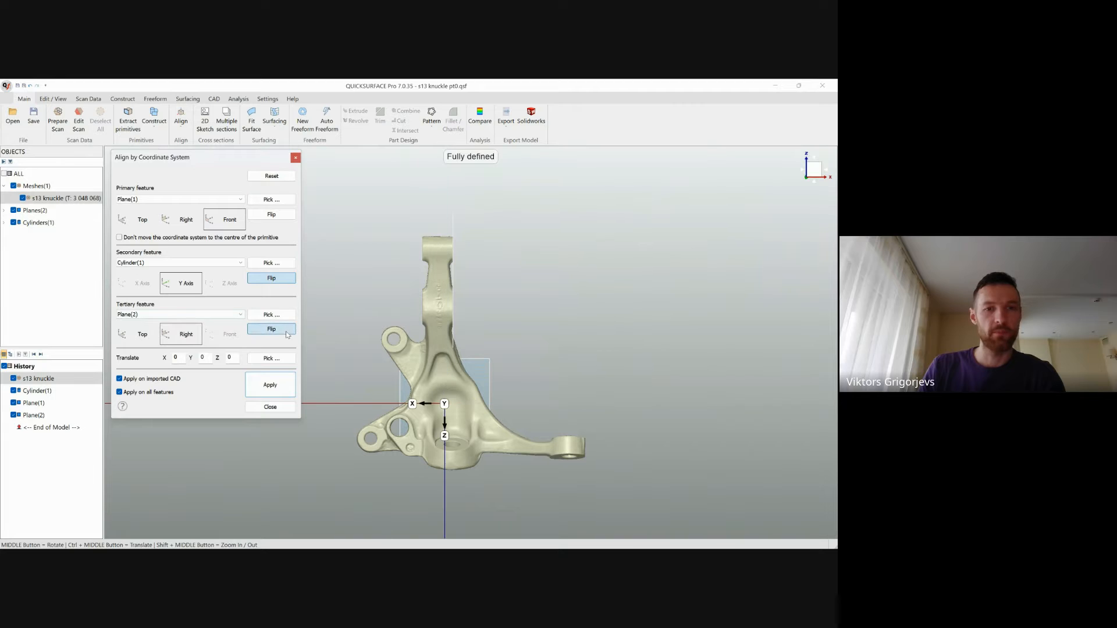
click(273, 387)
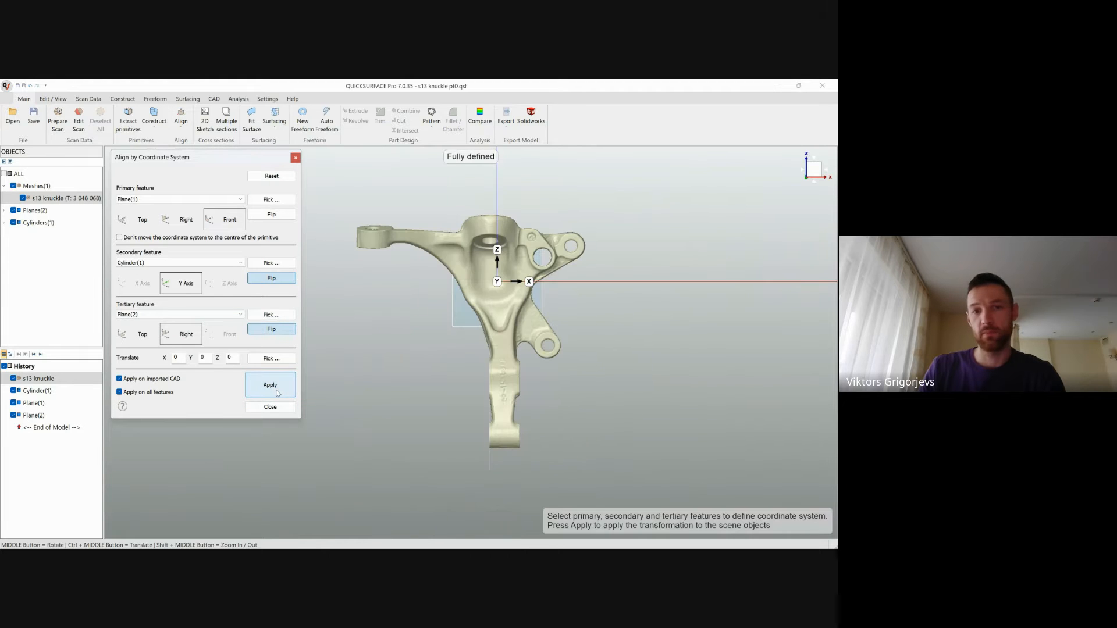
click(263, 280)
click(277, 384)
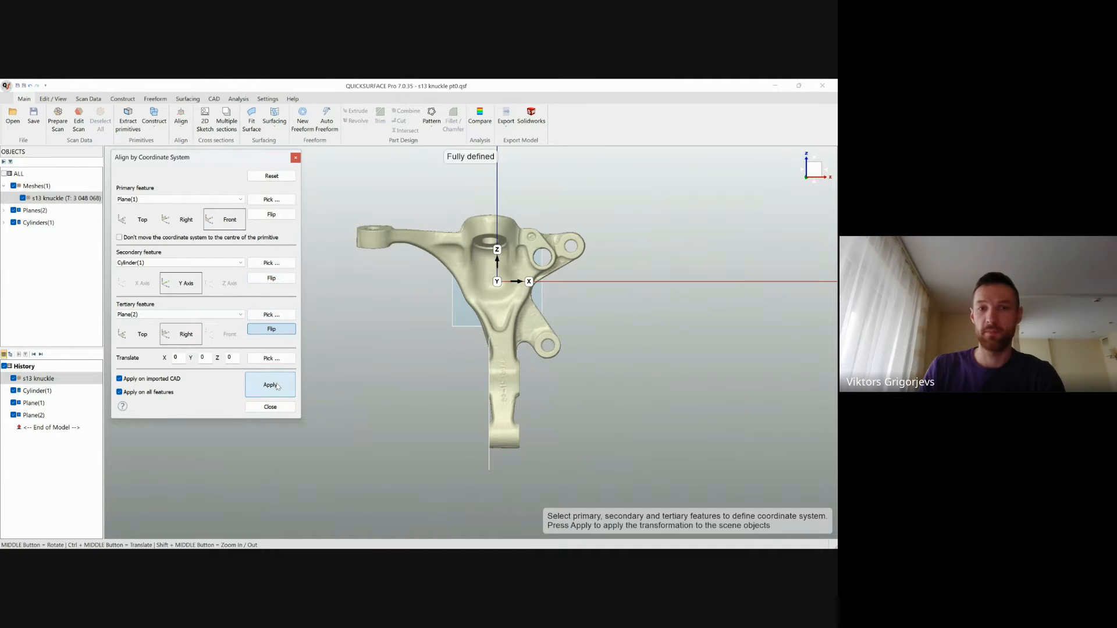
Step: Flip the primary feature's direction, apply the alignment and finish the coordinate system alignment
click(276, 216)
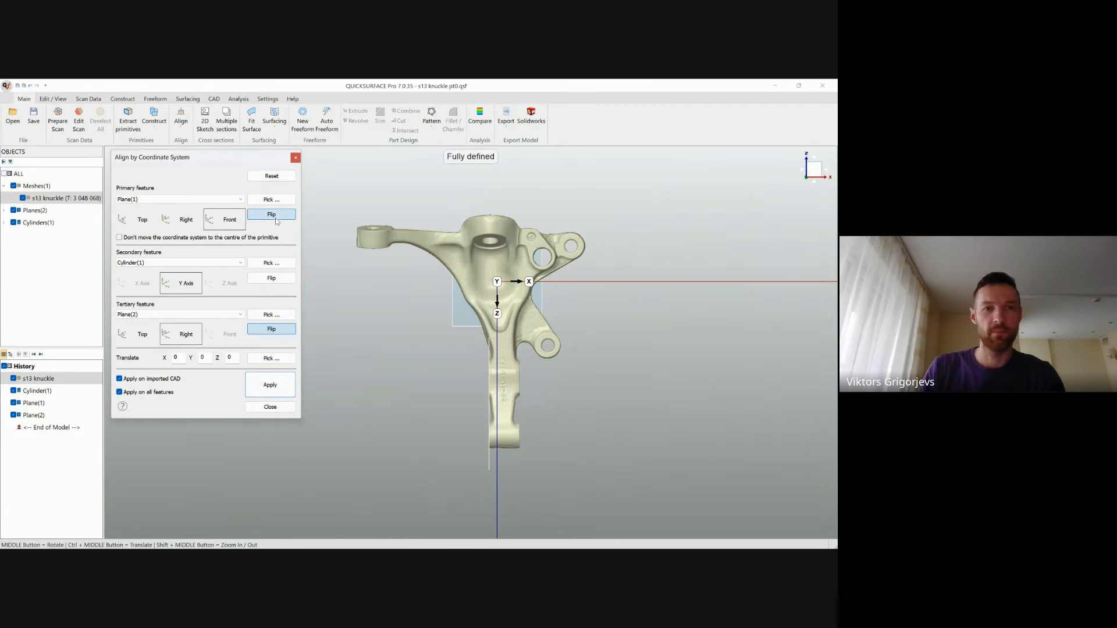
click(282, 388)
click(281, 386)
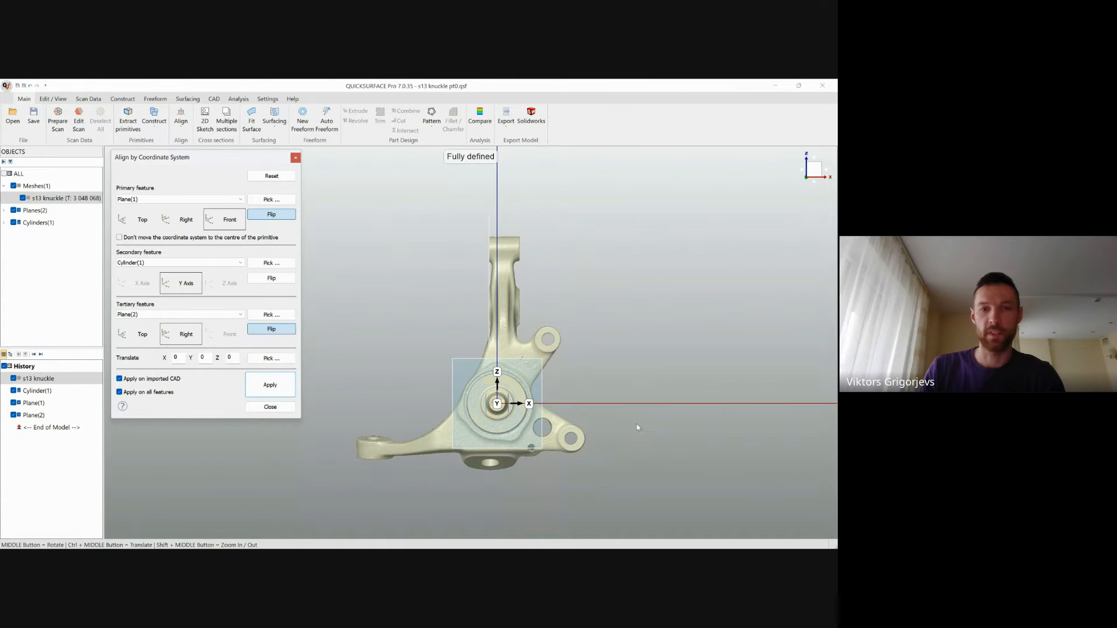
click(270, 407)
Step: Fit a plane primitive to the faces of the upper arm's two bosses on the side opposite Plane(2)
middle_drag(547, 409, 467, 410)
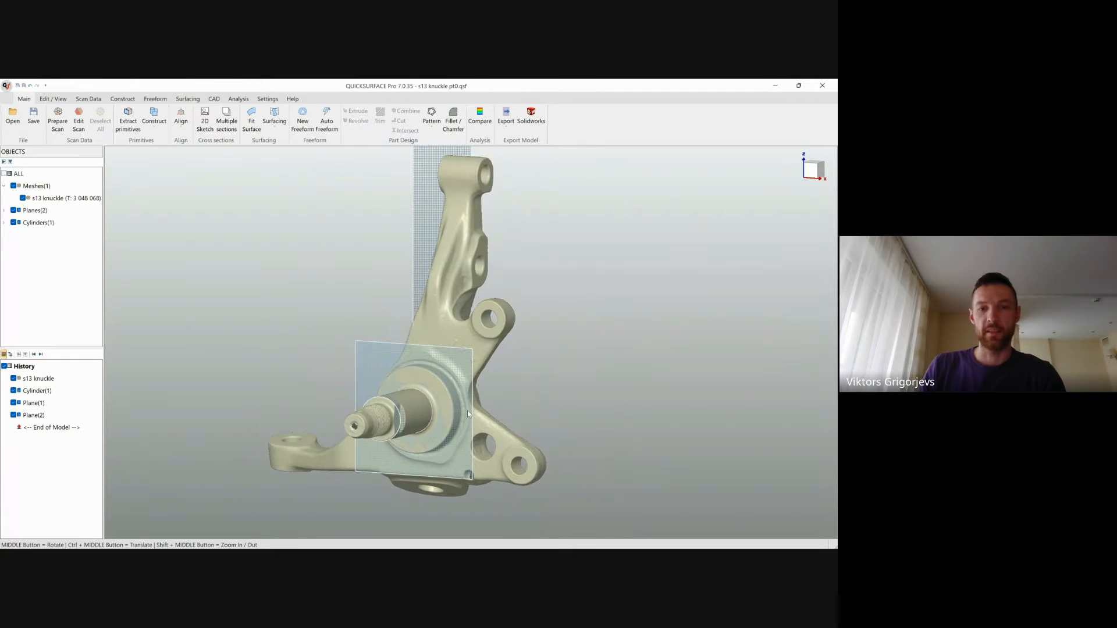
scroll(467, 411, down, 4)
mouse_move(461, 321)
middle_down()
mouse_move(432, 323)
mouse_move(447, 323)
middle_up()
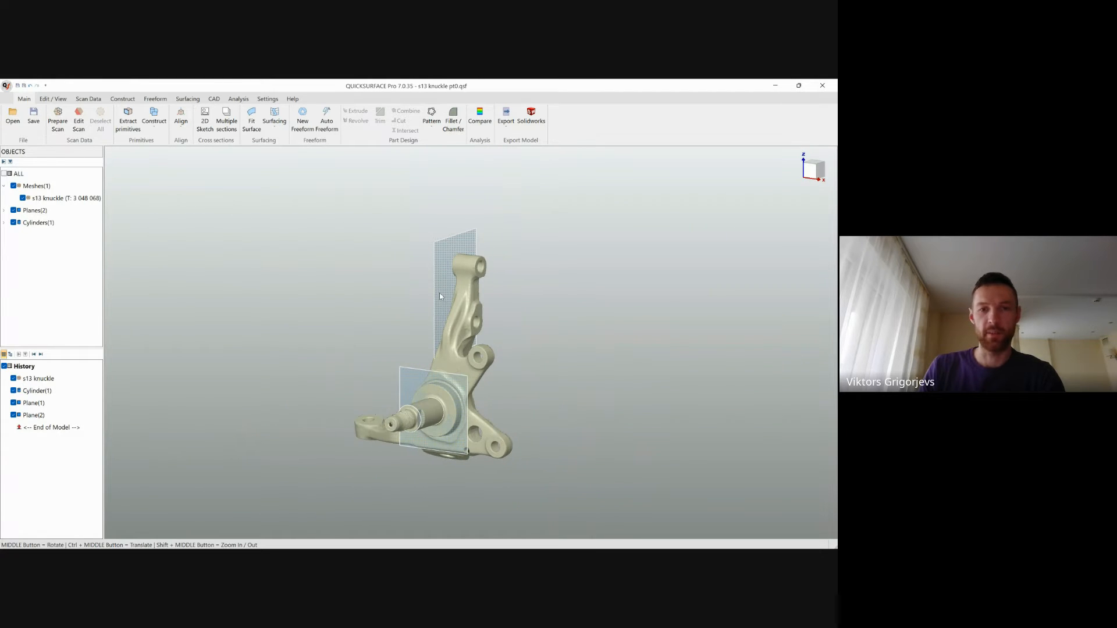
scroll(464, 449, up, 3)
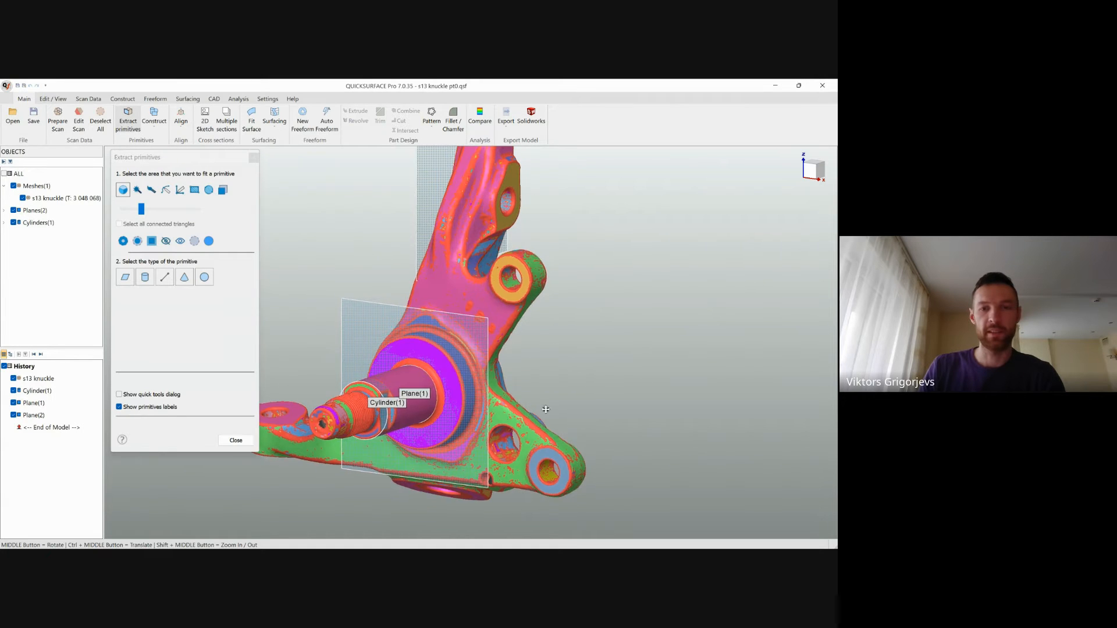
middle_drag(369, 256, 493, 422)
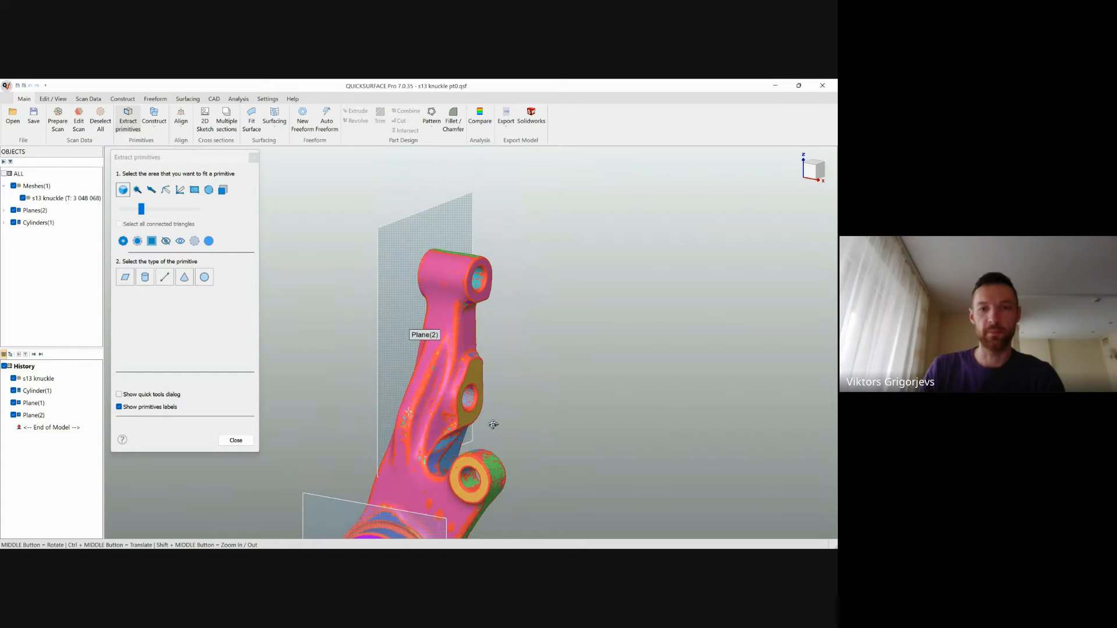
scroll(496, 419, up, 3)
scroll(492, 401, down, 4)
scroll(492, 400, up, 3)
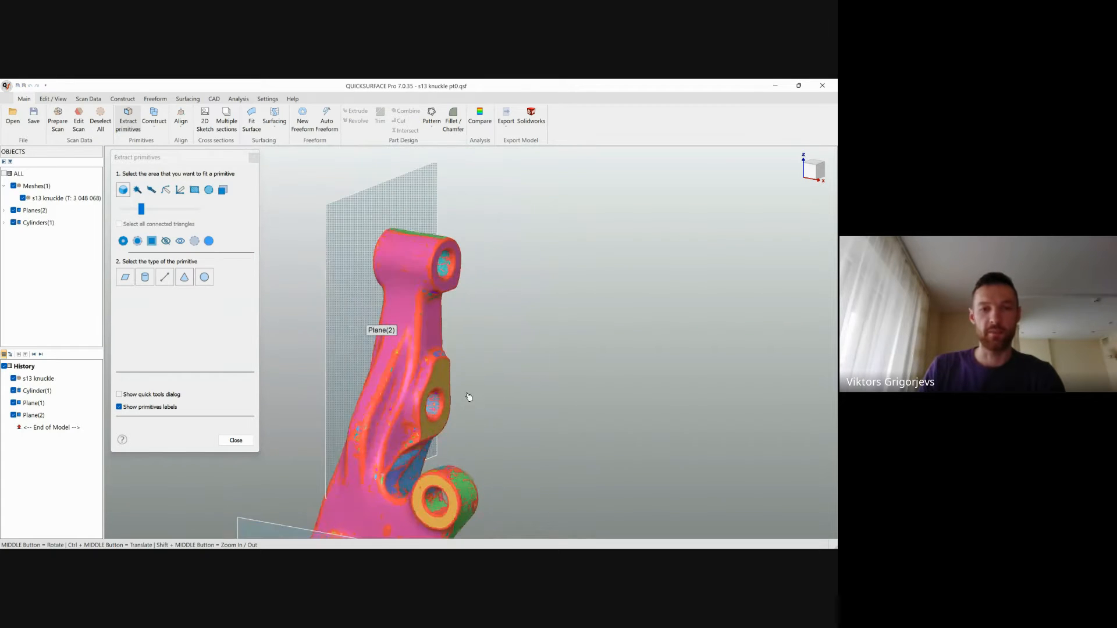
click(443, 379)
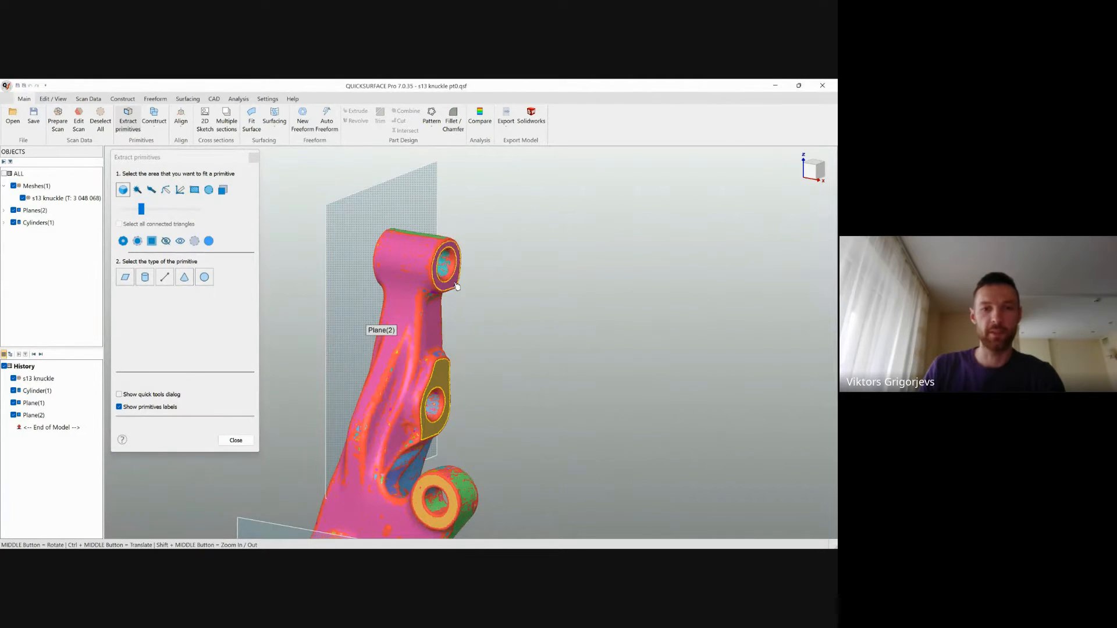
click(124, 277)
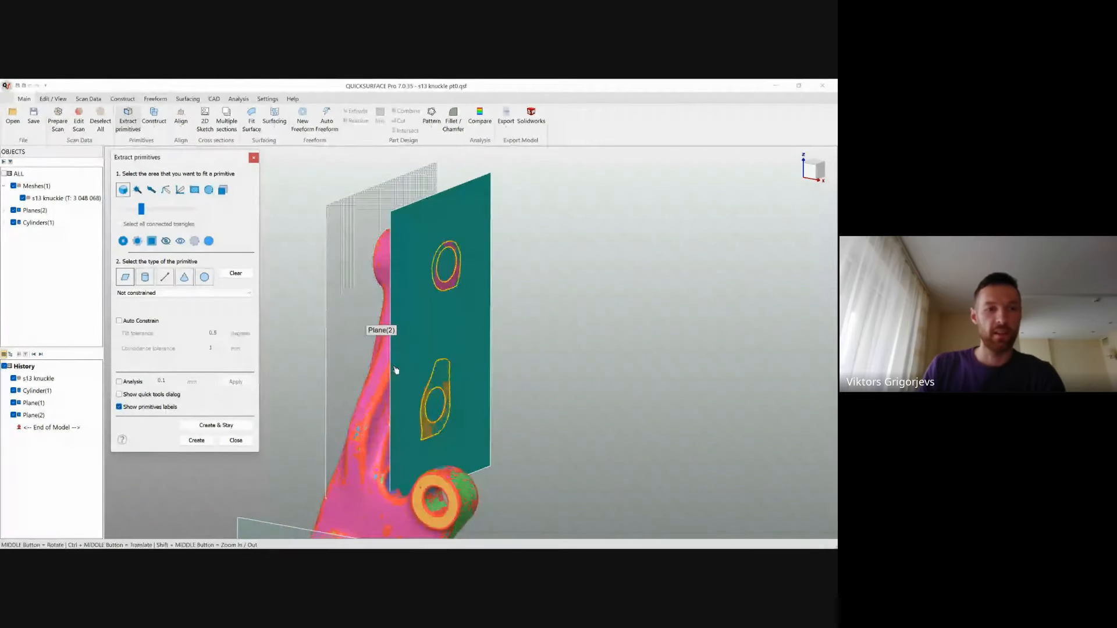
Step: Constrain the fitted plane parallel to Plane(2) and create it, keeping primitive extraction open
click(213, 293)
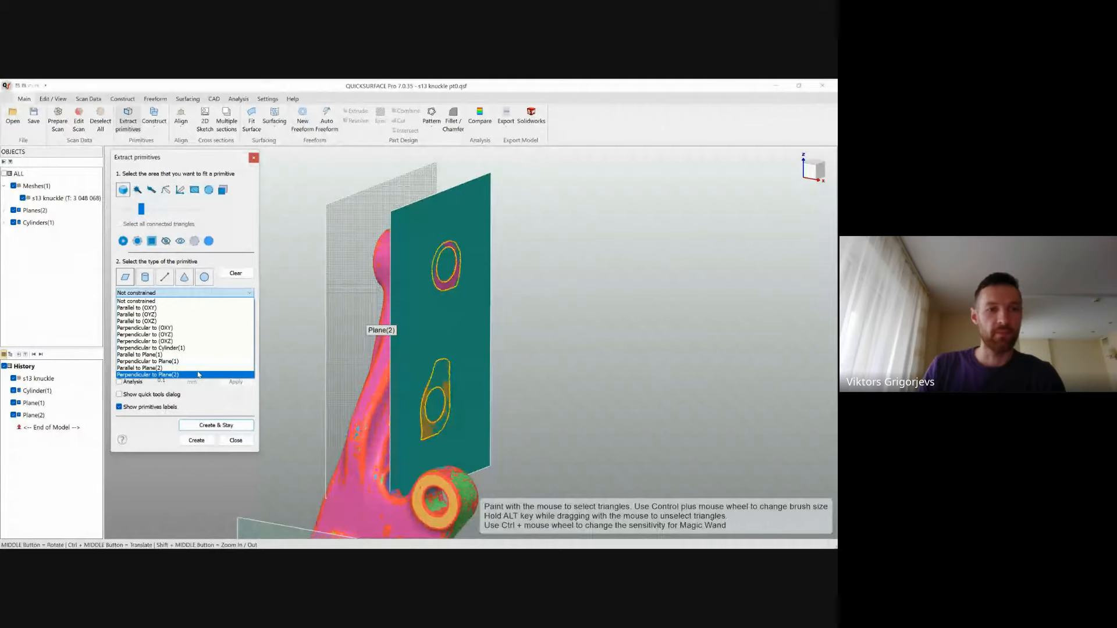
click(198, 368)
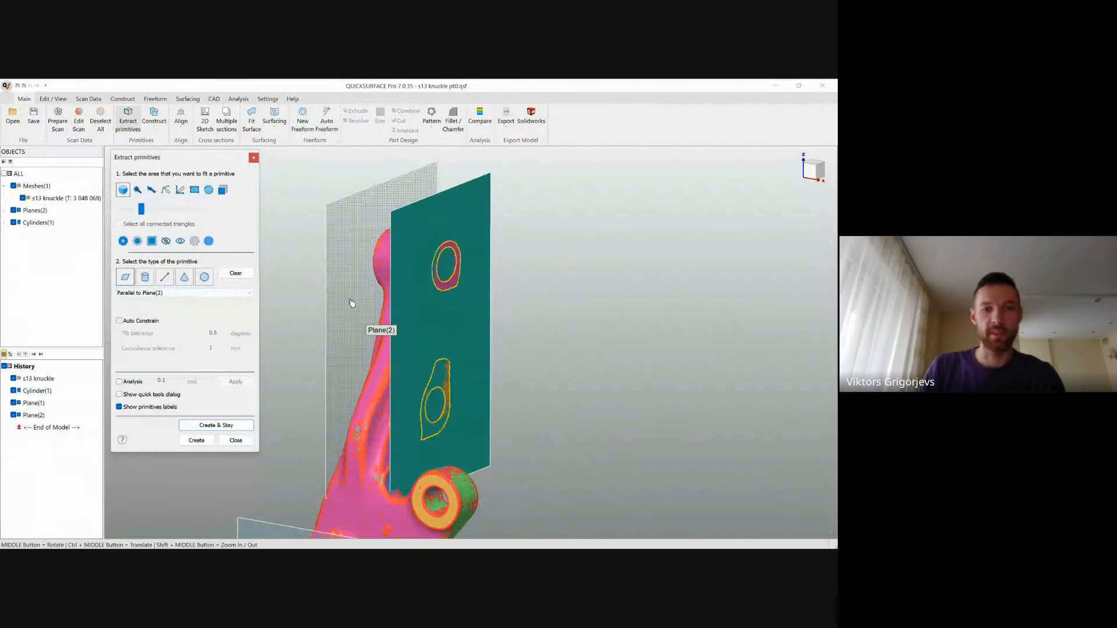
scroll(459, 354, down, 2)
click(216, 426)
Step: Fit a plane to the ring faces of the two lugs beside the spindle and enable deviation analysis at 0.1 mm
middle_drag(494, 456, 409, 399)
scroll(394, 333, up, 2)
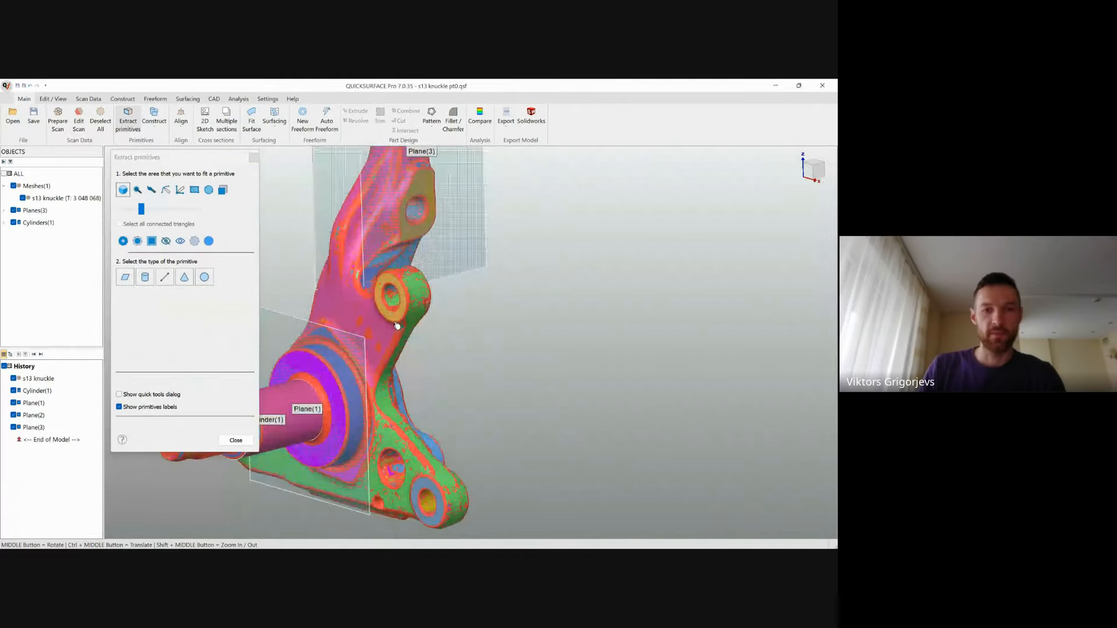
click(398, 320)
click(429, 487)
click(130, 282)
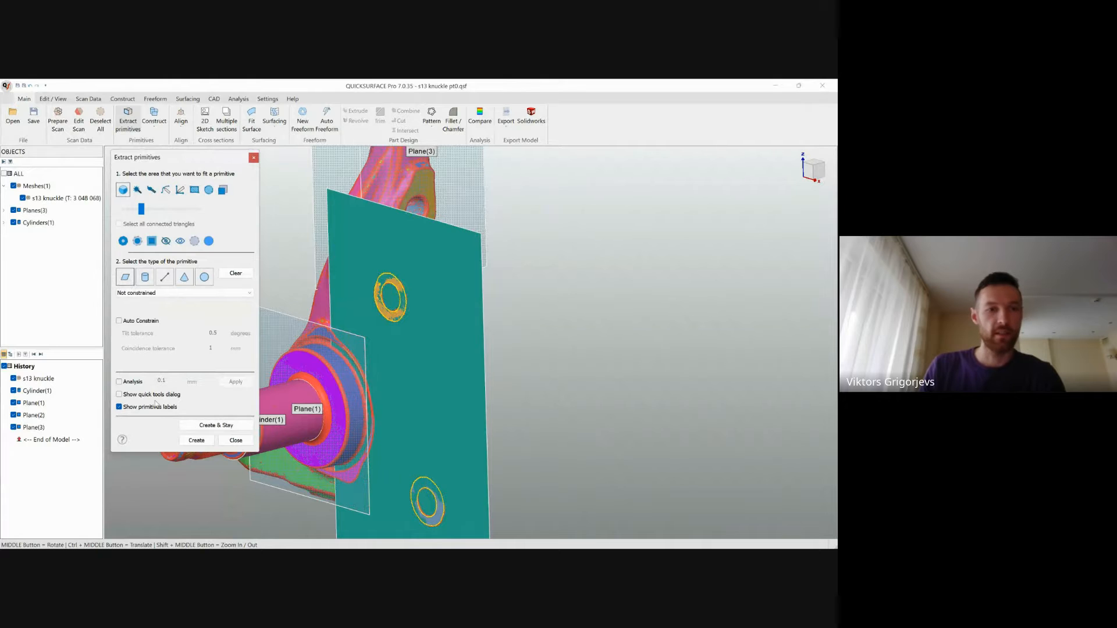
click(122, 383)
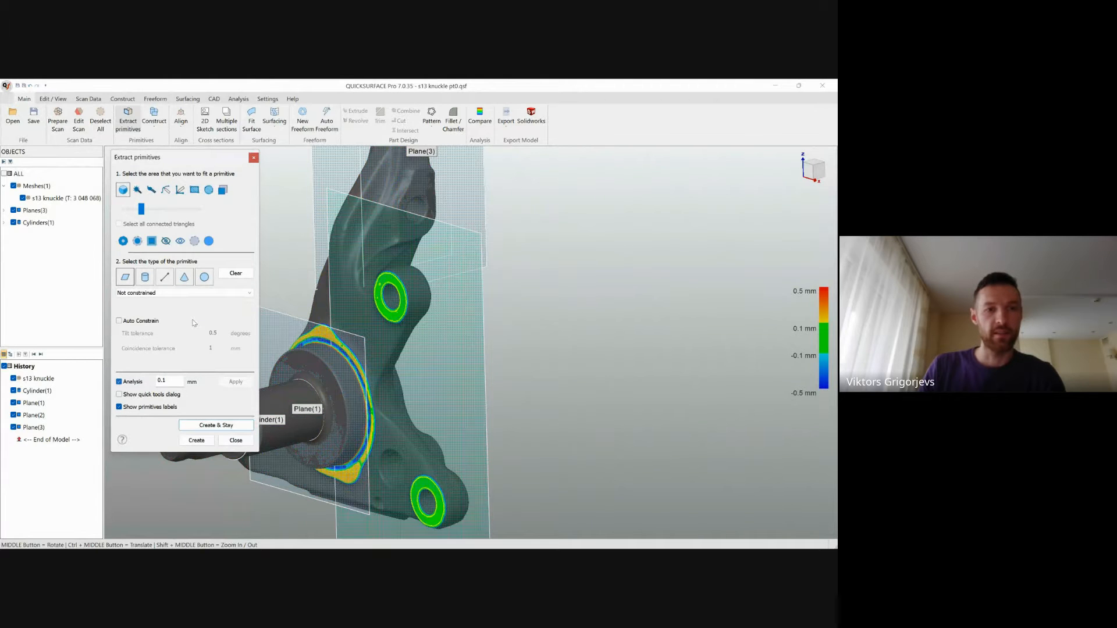
Step: Constrain the lug-face plane parallel to Plane(1) and create it, keeping primitive extraction open
click(184, 293)
click(205, 359)
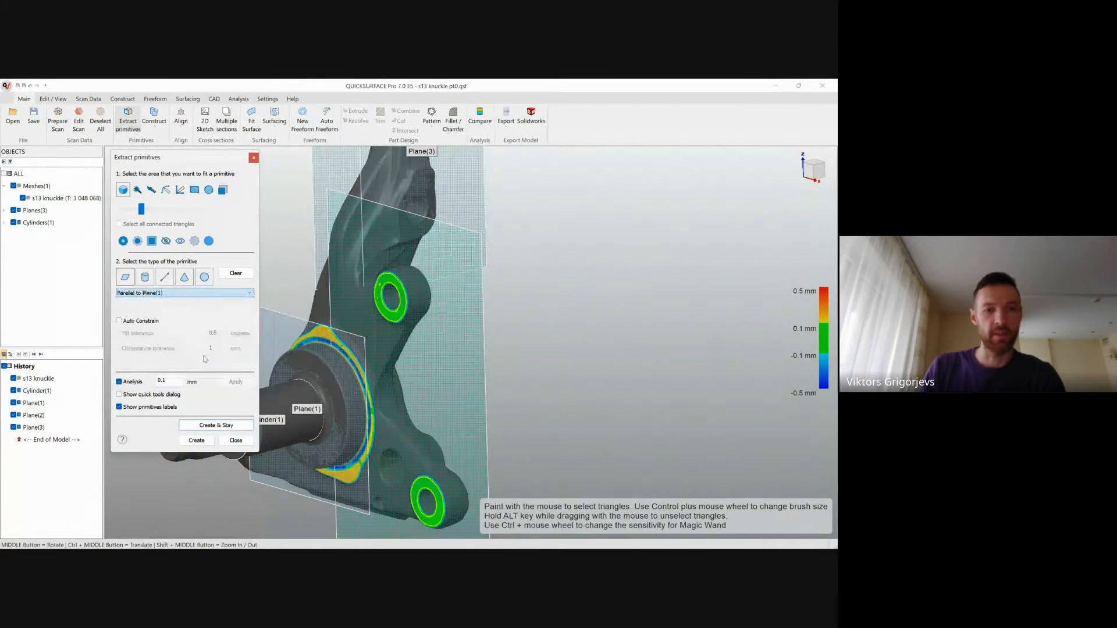
ctrl+middle_drag(402, 397, 437, 392)
click(222, 427)
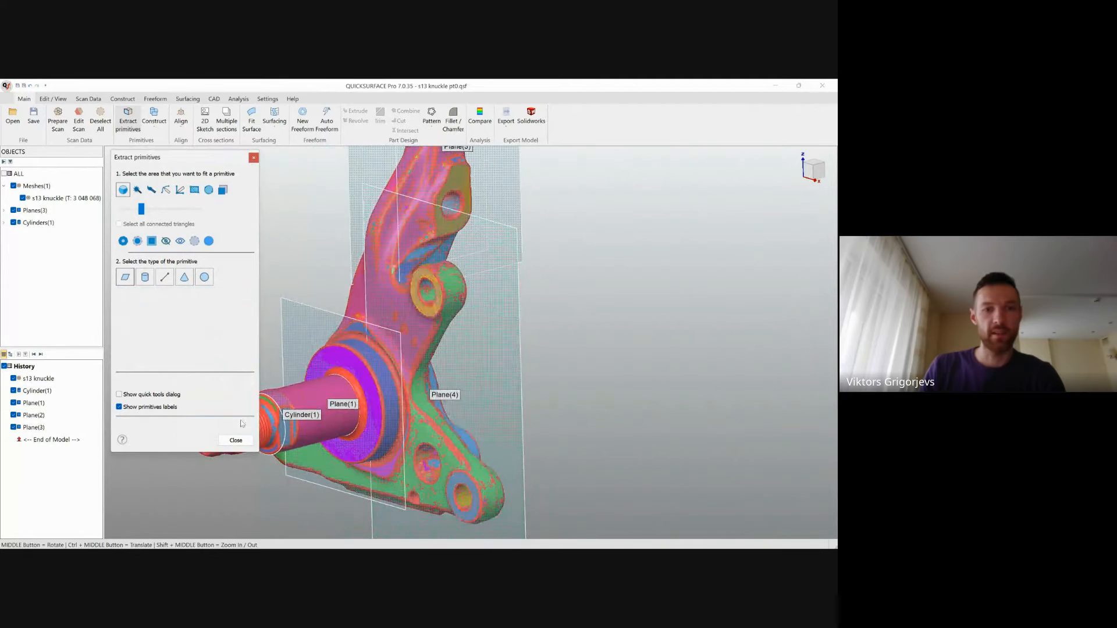
Step: Examine the lower boss with the large bore and the adjoining side arm from several angles
middle_drag(494, 436, 469, 415)
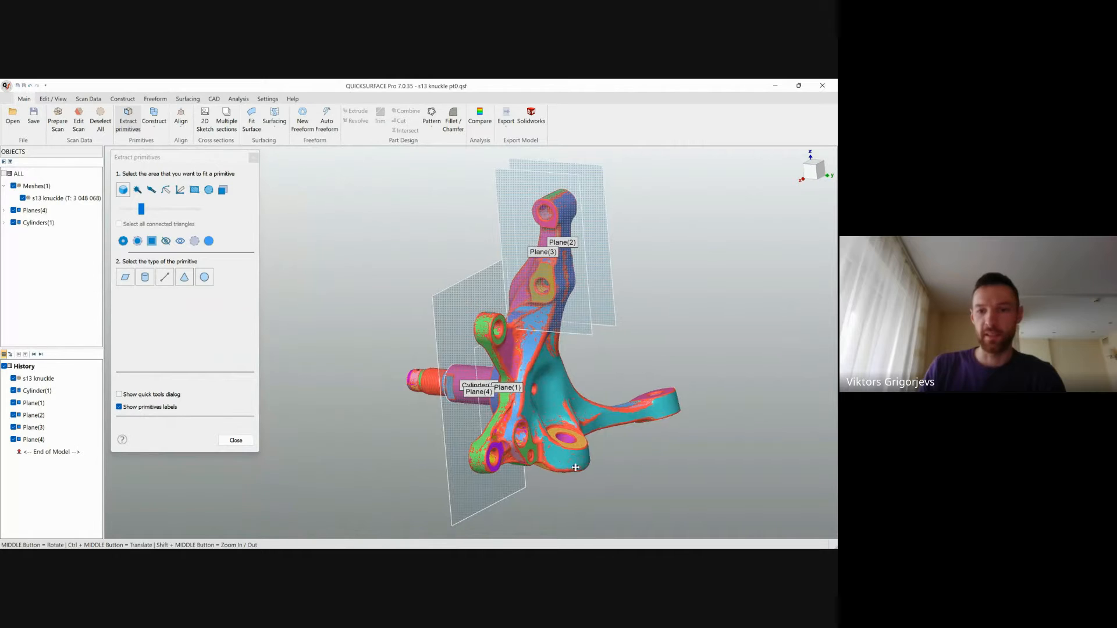
middle_drag(643, 472, 517, 481)
scroll(516, 476, up, 5)
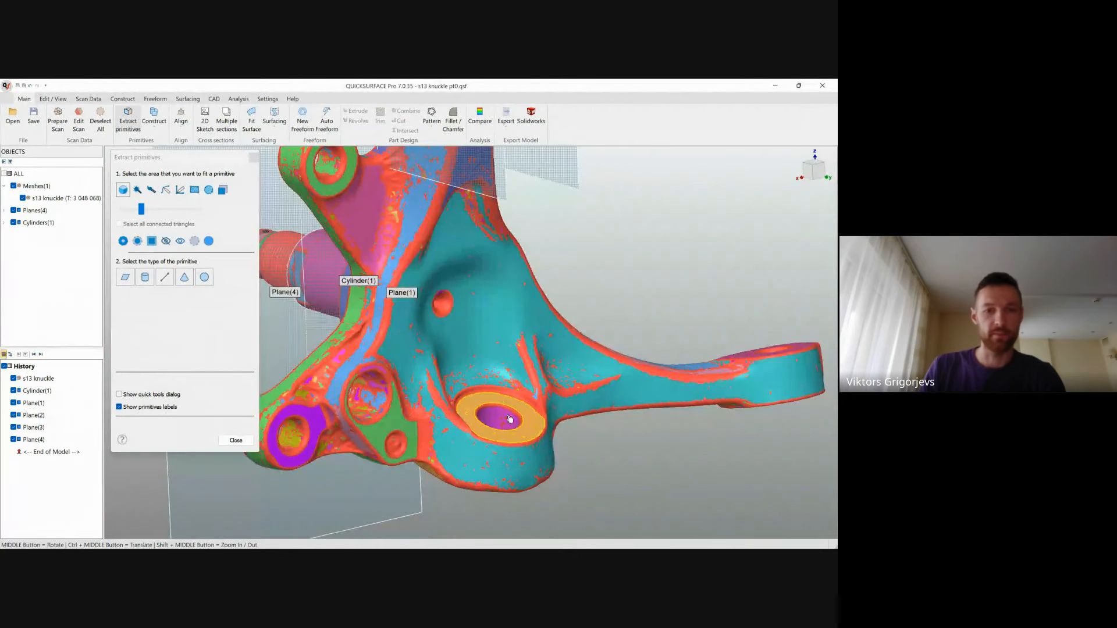
ctrl+middle_drag(569, 445, 499, 453)
middle_drag(686, 365, 643, 426)
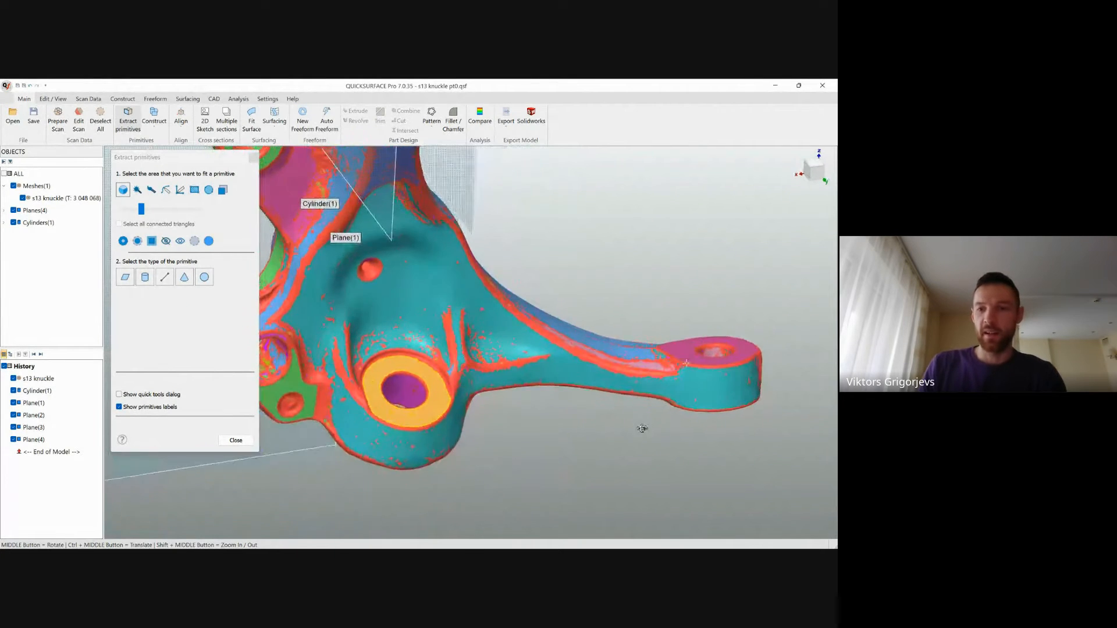
ctrl+middle_drag(446, 430, 642, 446)
middle_drag(543, 401, 408, 399)
scroll(457, 363, up, 2)
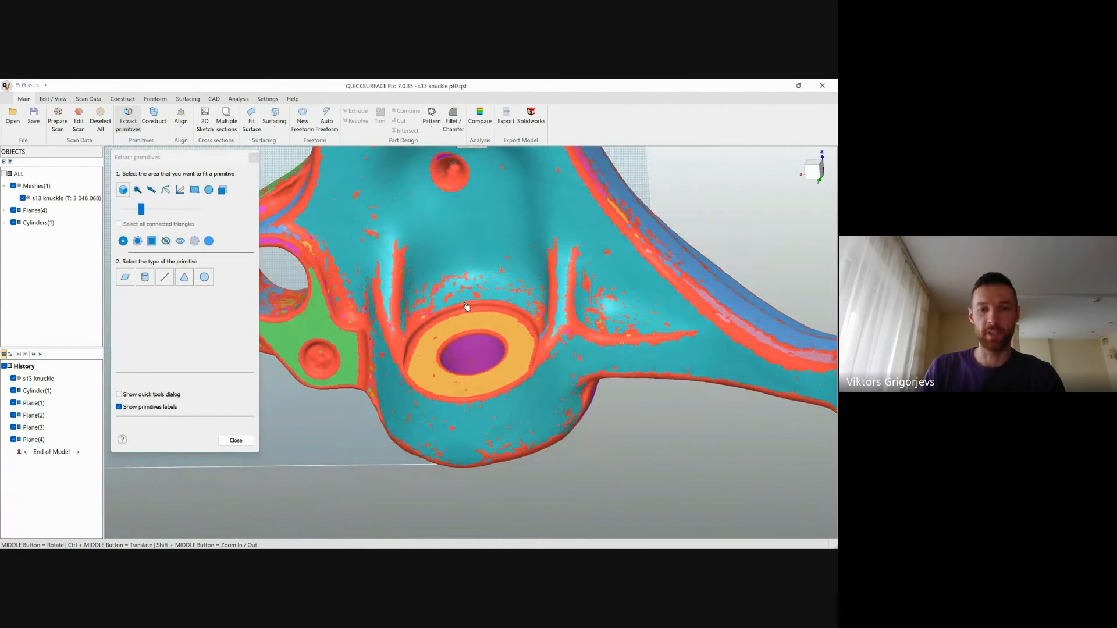
scroll(467, 306, up, 2)
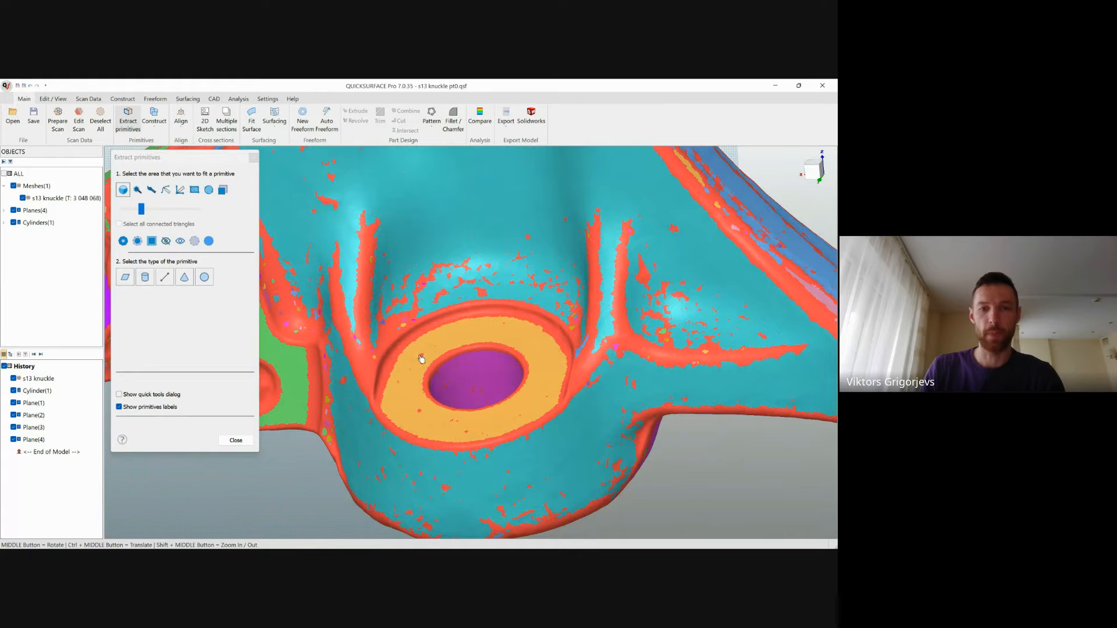
middle_drag(487, 336, 531, 340)
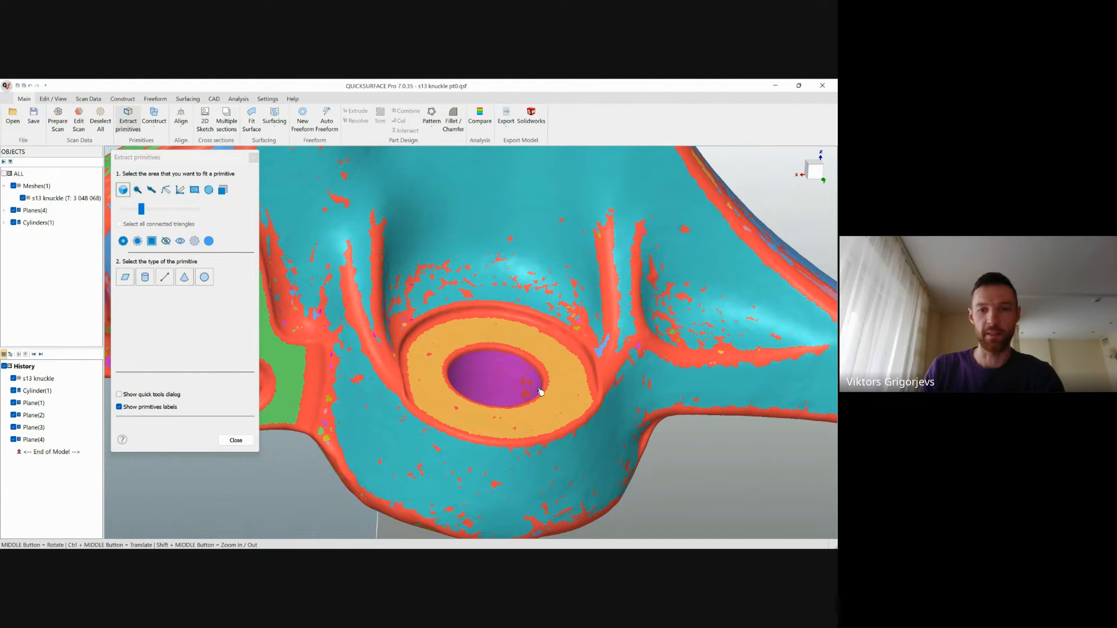
Step: Extract an unconstrained plane from the ring face around the lower boss's bore and finish primitive extraction
scroll(543, 393, down, 4)
scroll(571, 377, up, 3)
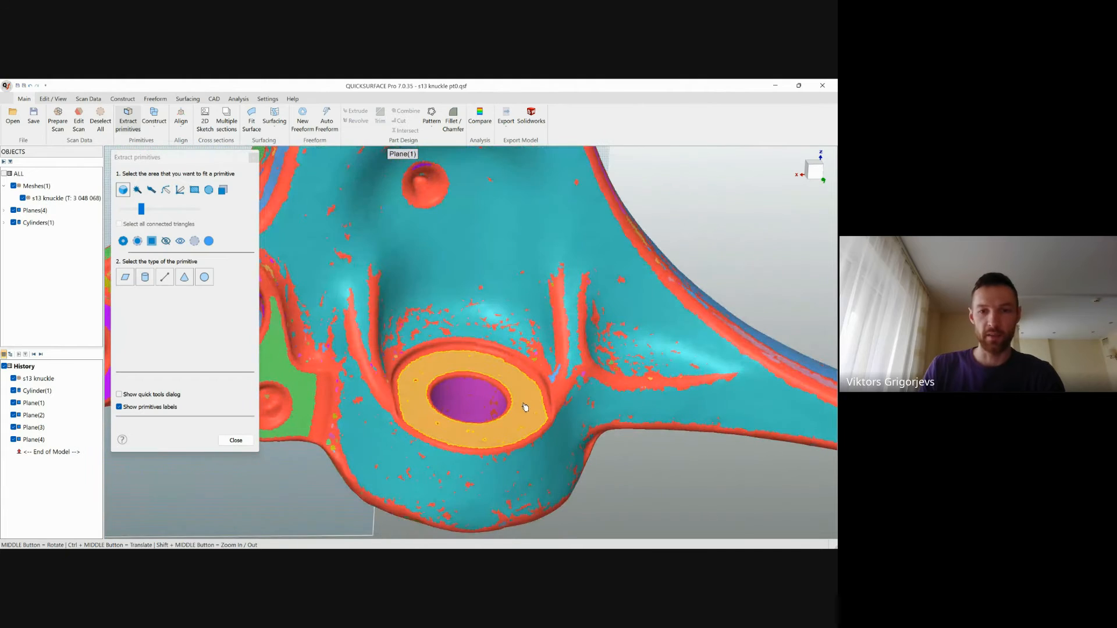
click(414, 360)
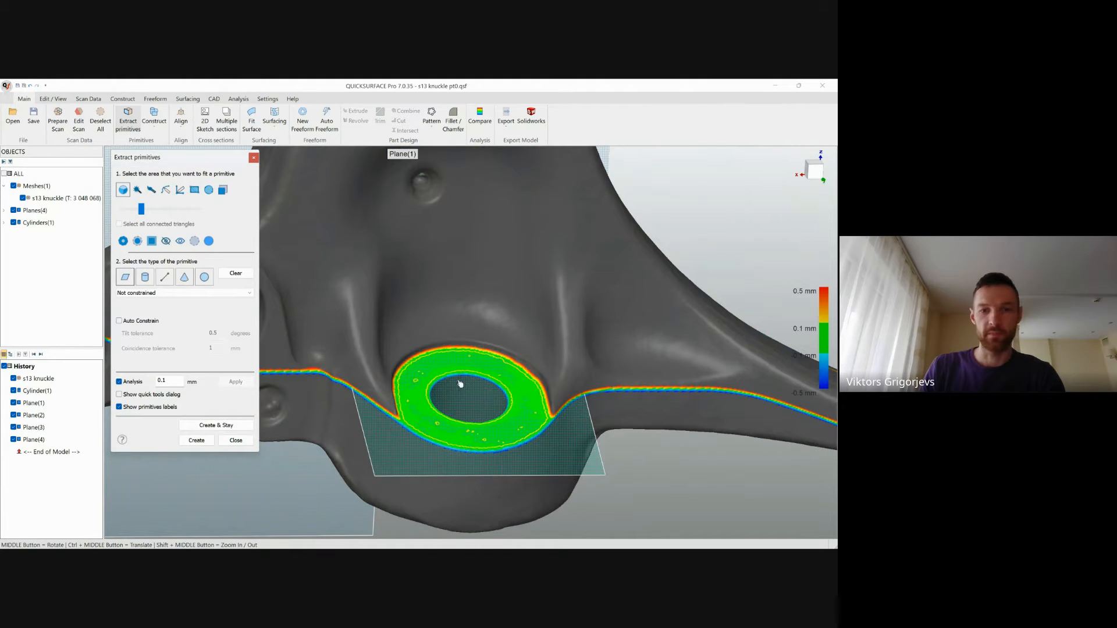
click(238, 426)
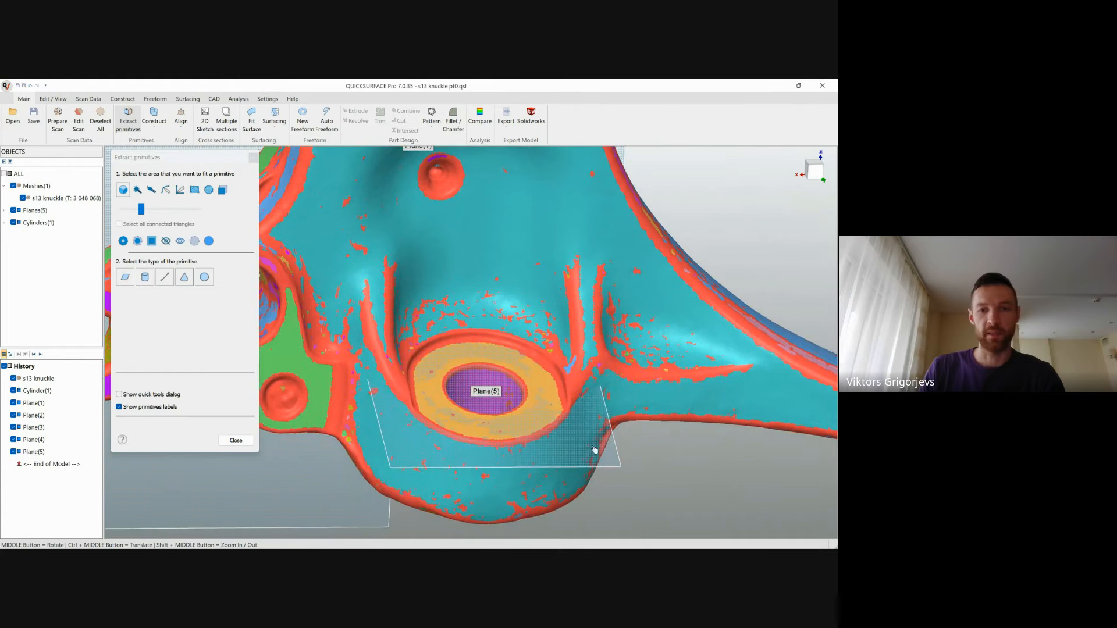
click(237, 440)
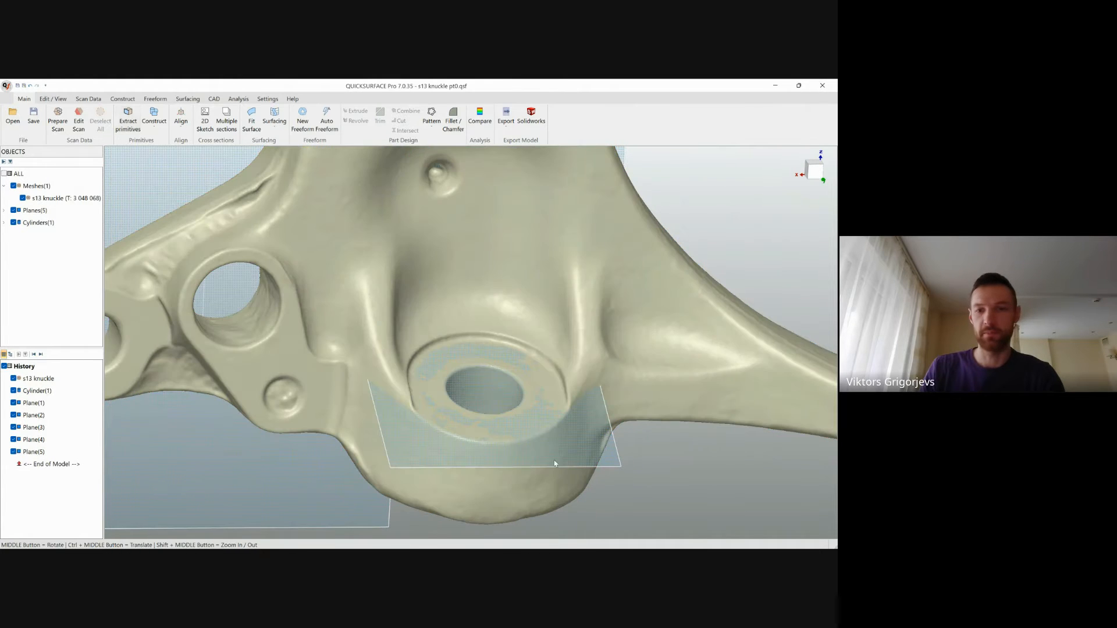
Step: Create a 2D sketch for an extruded surface from Plane(5), with the slicing plane offset about 0.83 mm
click(607, 462)
key(s)
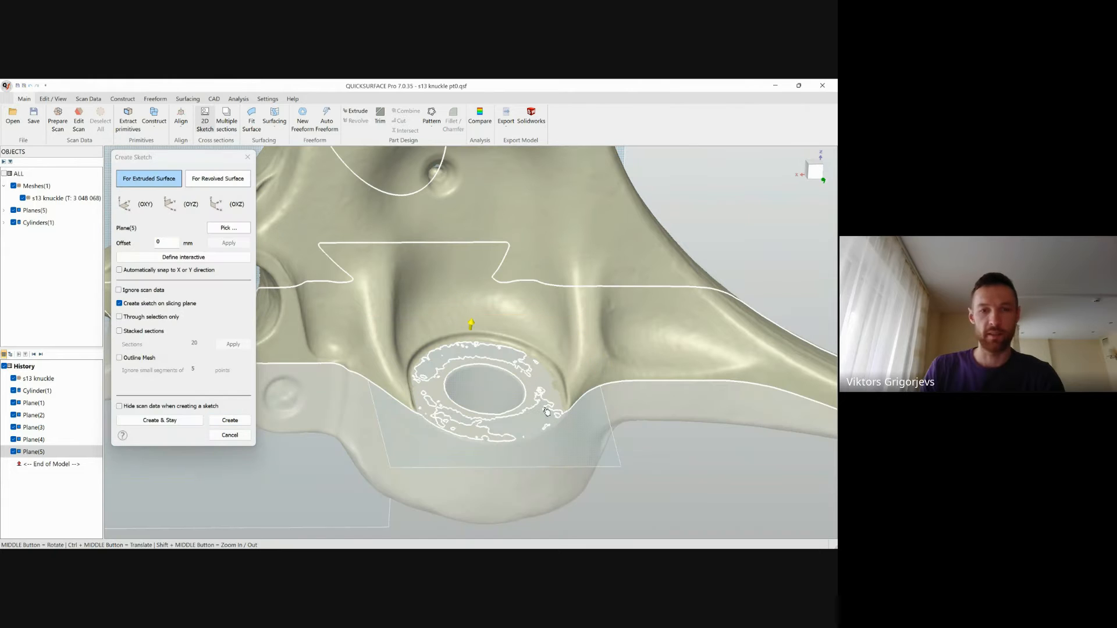
scroll(487, 384, up, 2)
drag(495, 409, 496, 402)
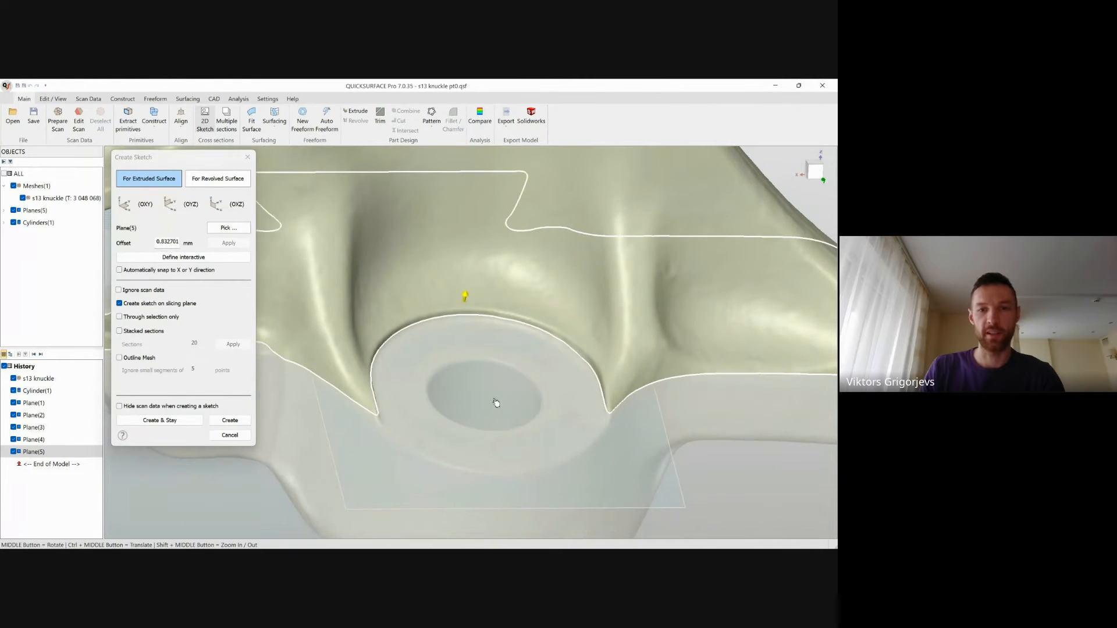
click(242, 420)
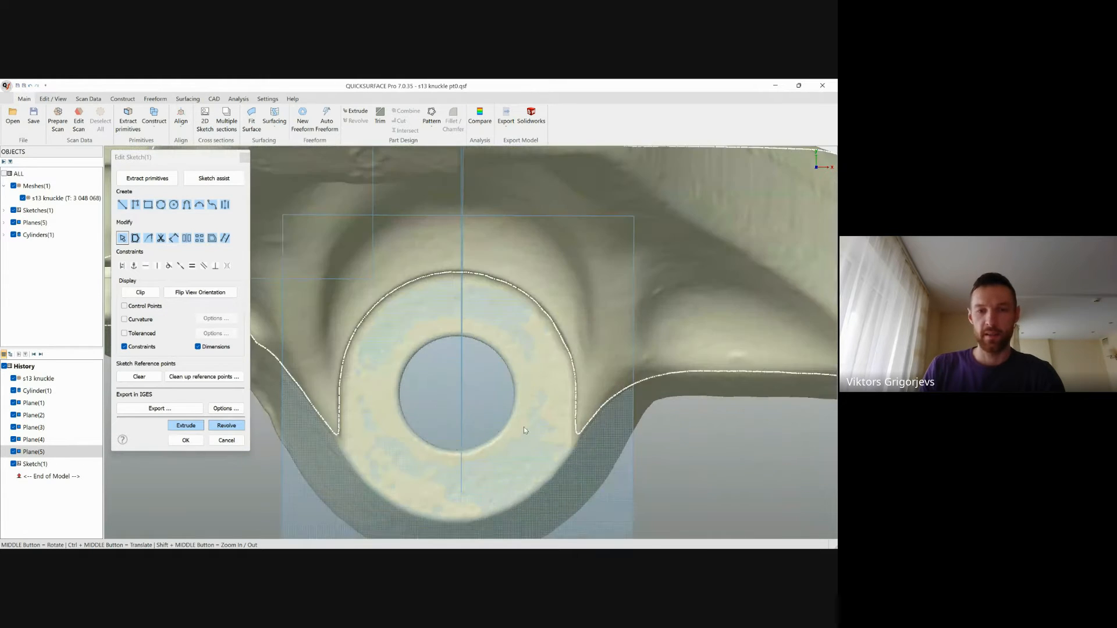
Step: Fit a circle to the rounded section outline of the lower boss in the sketch
scroll(321, 317, up, 2)
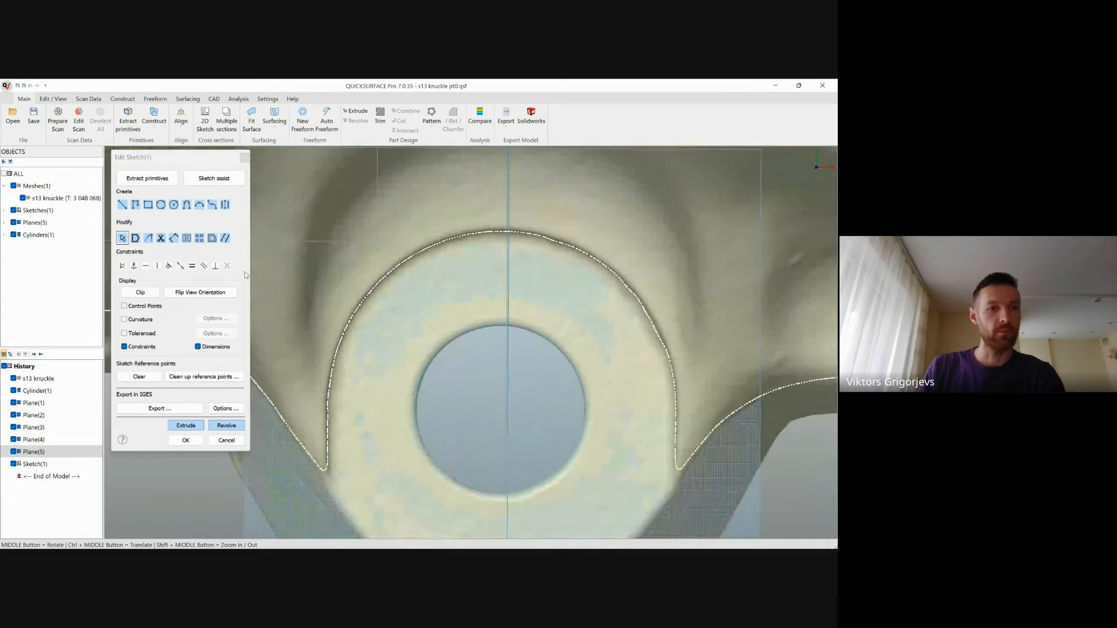
click(139, 178)
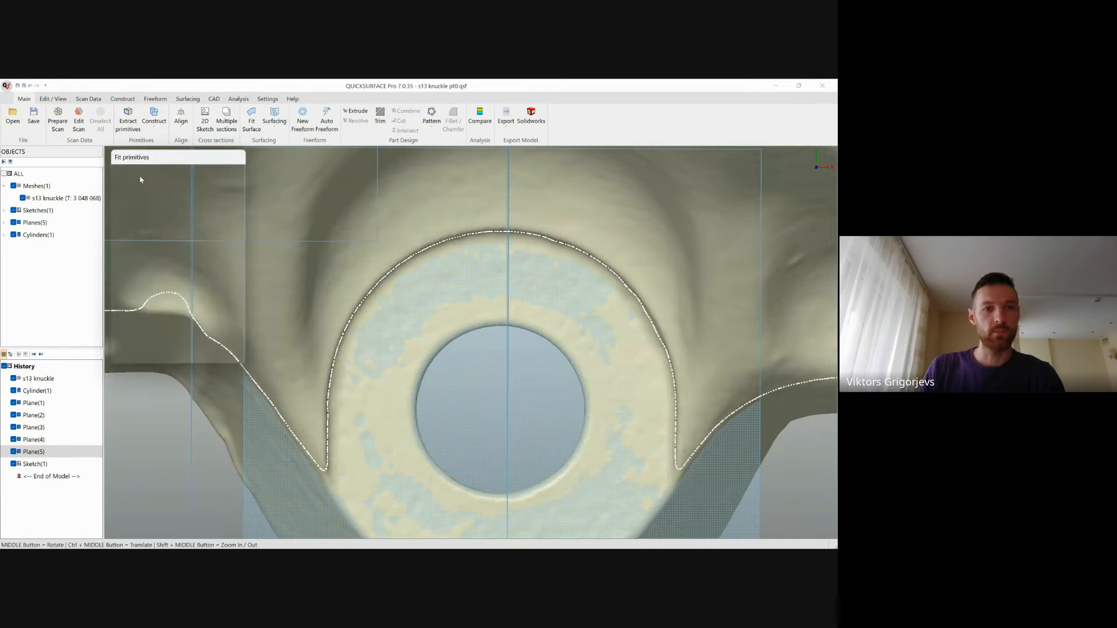
mouse_move(332, 377)
mouse_down()
mouse_move(353, 317)
mouse_move(425, 260)
mouse_move(474, 243)
mouse_move(591, 257)
mouse_move(655, 324)
mouse_move(673, 366)
mouse_move(669, 357)
mouse_up()
click(711, 351)
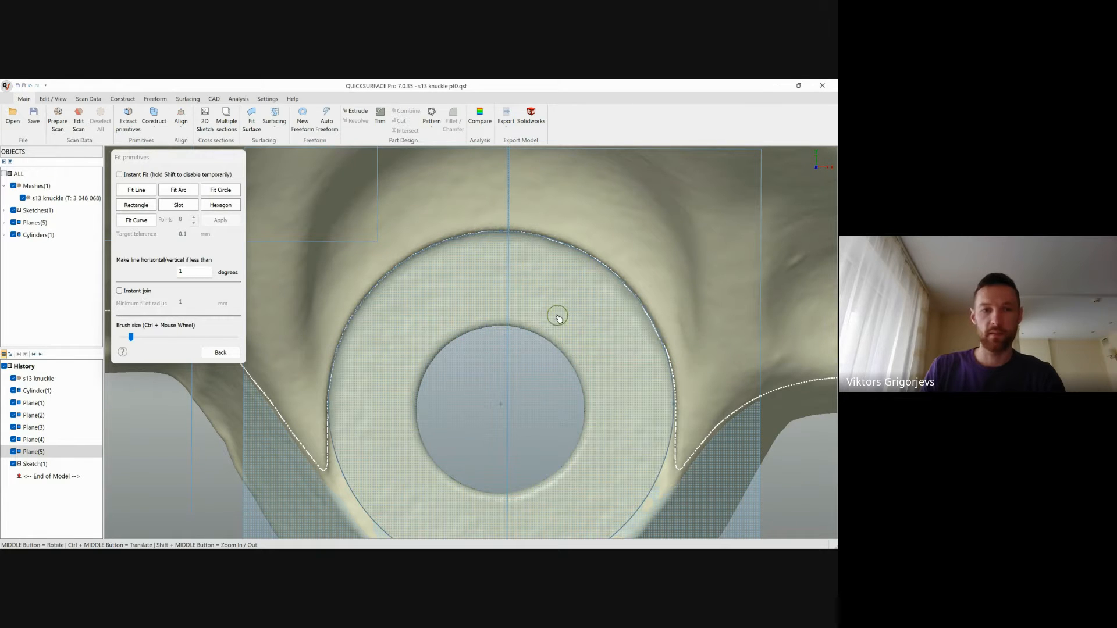
Step: Finish primitive fitting and fix the centre point of the circle fitted to the lower boss
scroll(576, 343, down, 4)
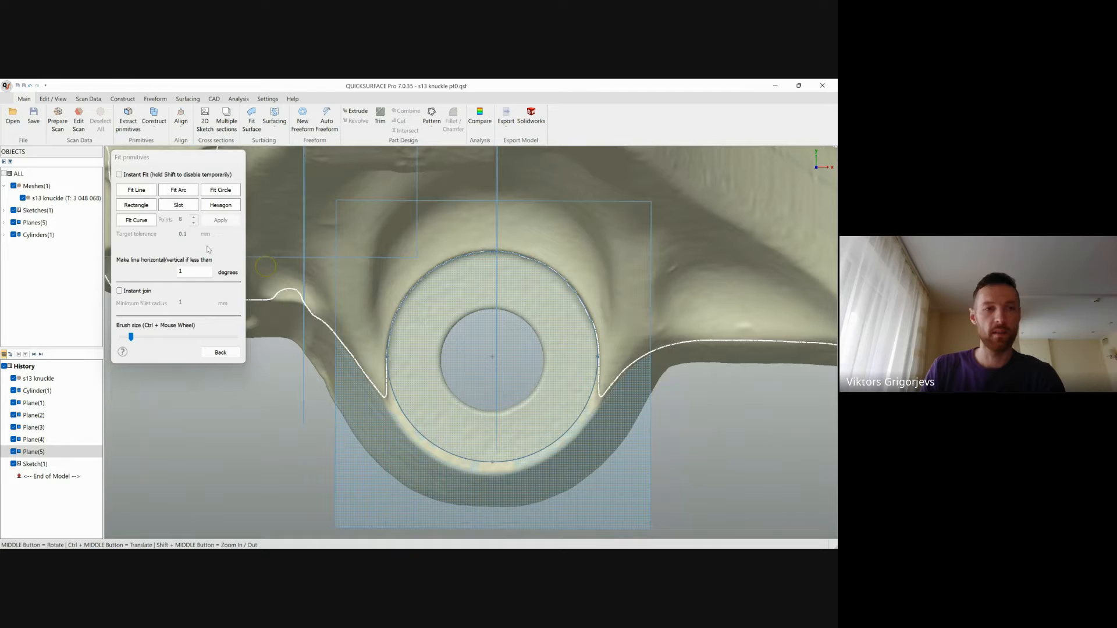
click(221, 353)
click(492, 357)
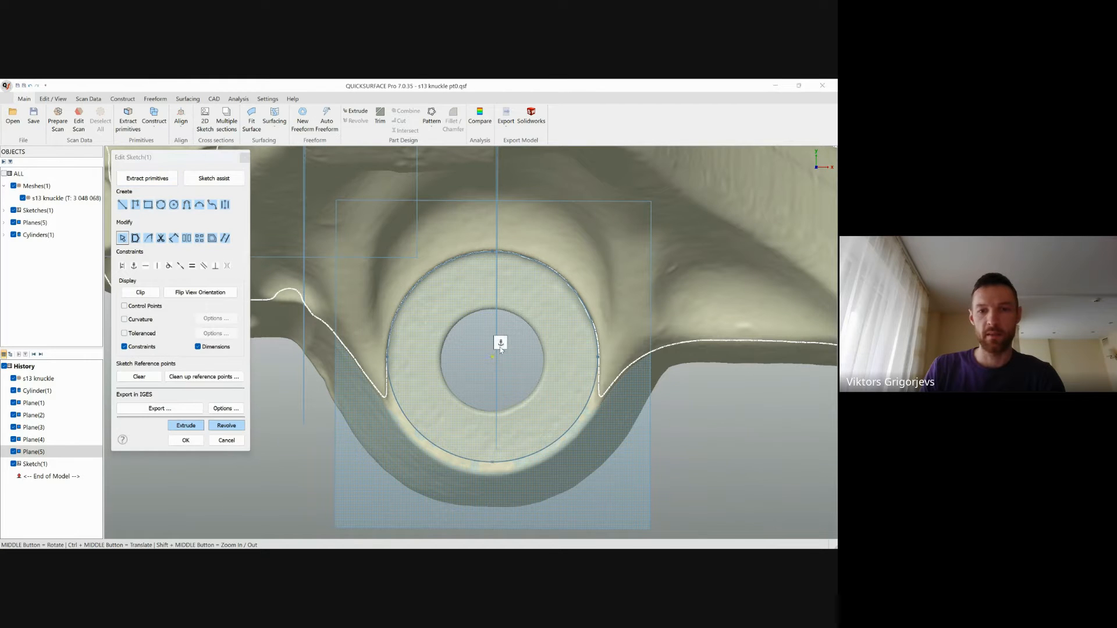
click(500, 343)
Step: Dimension the lower boss circle with a diameter of 32.8 mm
click(173, 238)
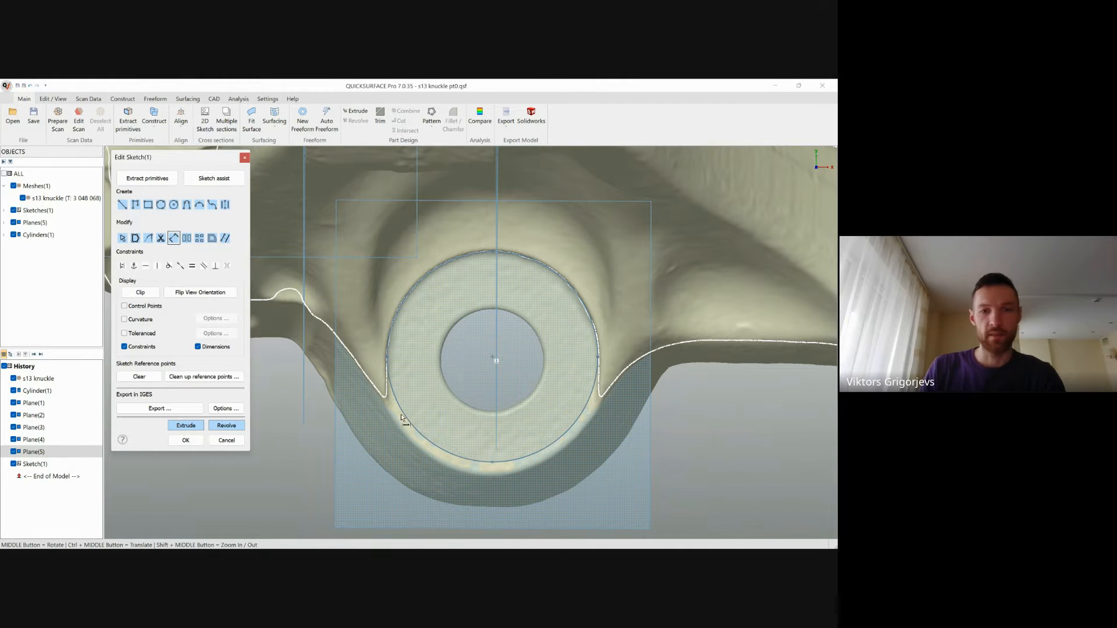
click(406, 423)
click(317, 473)
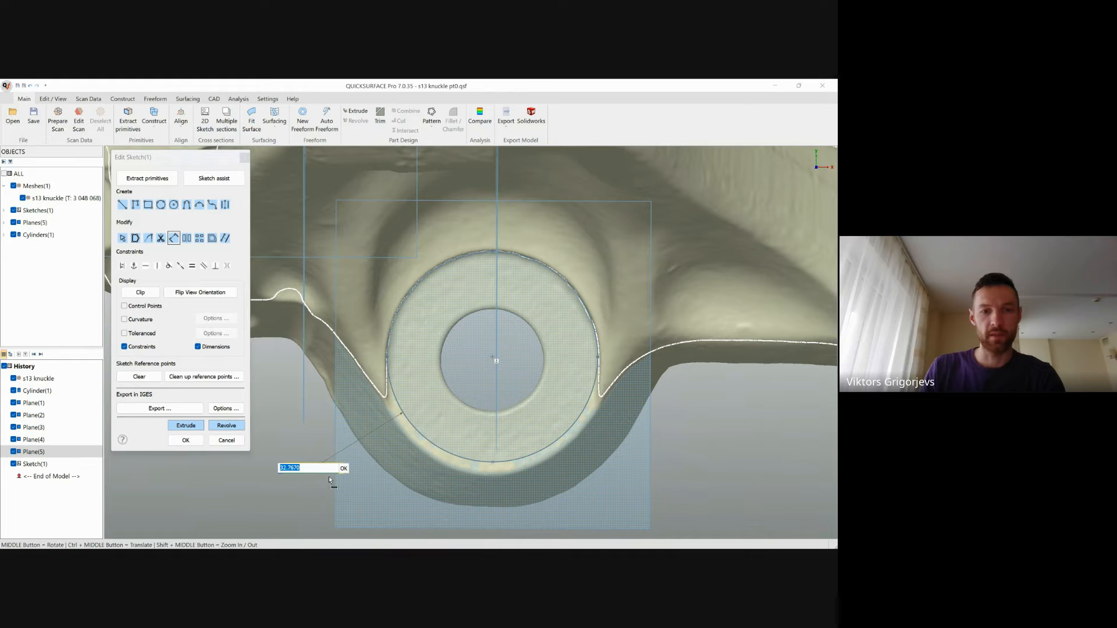
text(32.)
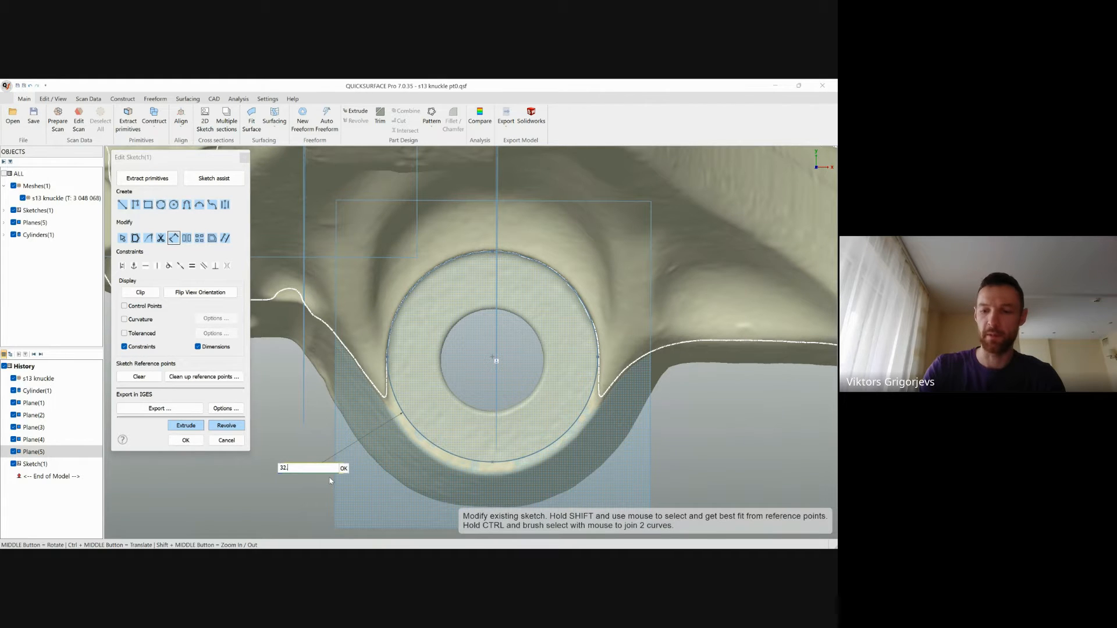
text(8)
key(Return)
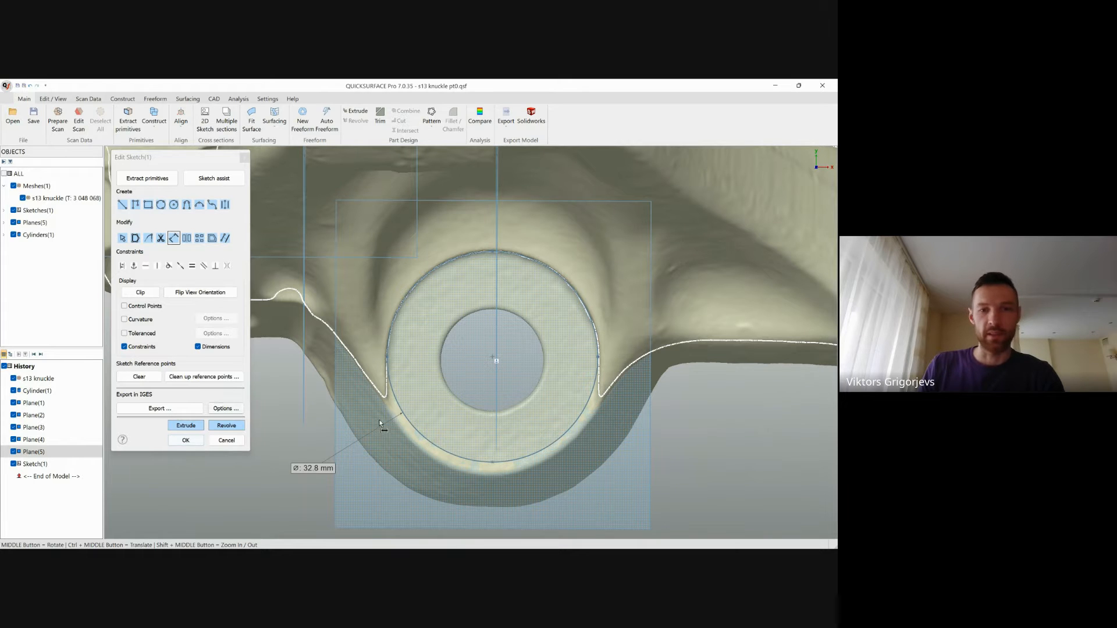
Step: Draw a tangent line running down from each side of the boss circle along the section outline
click(121, 205)
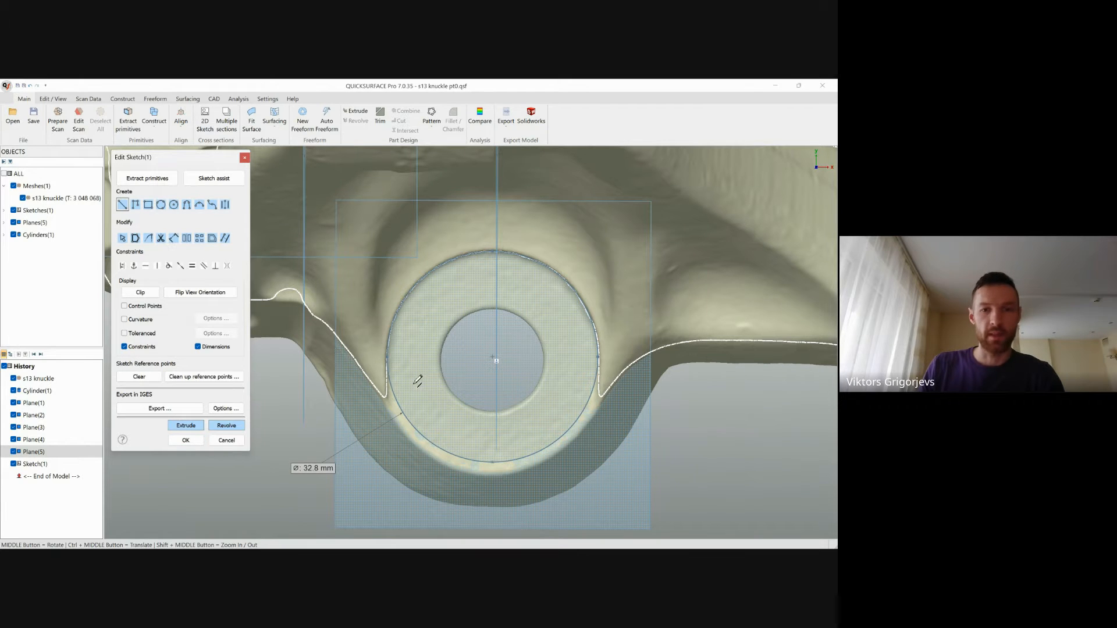
click(388, 366)
click(399, 476)
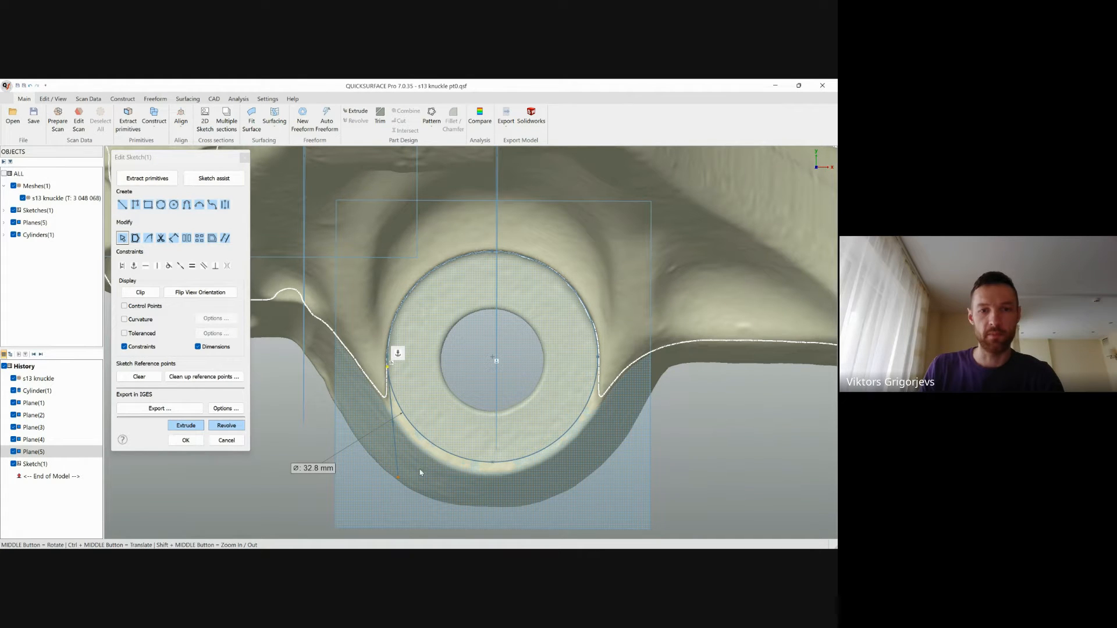
drag(398, 477, 387, 414)
ctrl+middle_drag(640, 435, 548, 428)
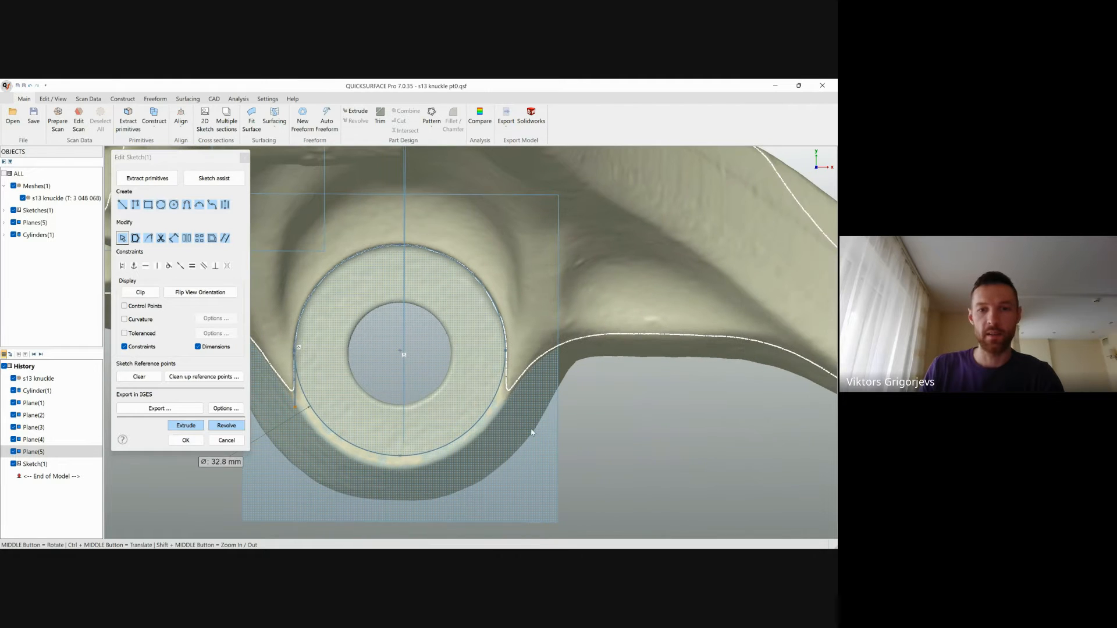
click(123, 205)
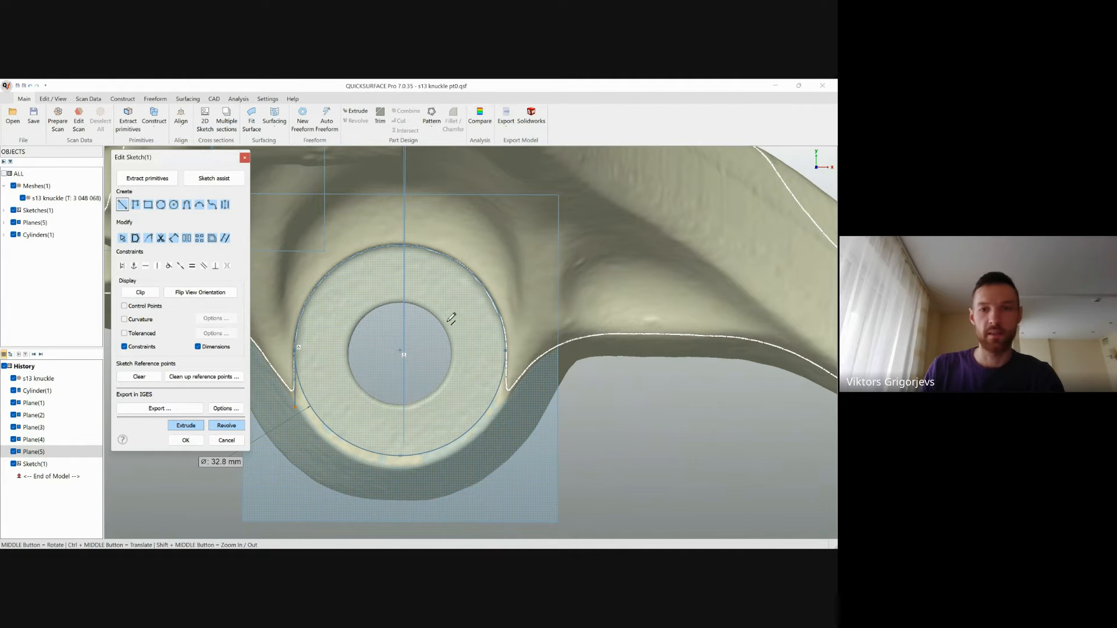
click(505, 338)
key(Escape)
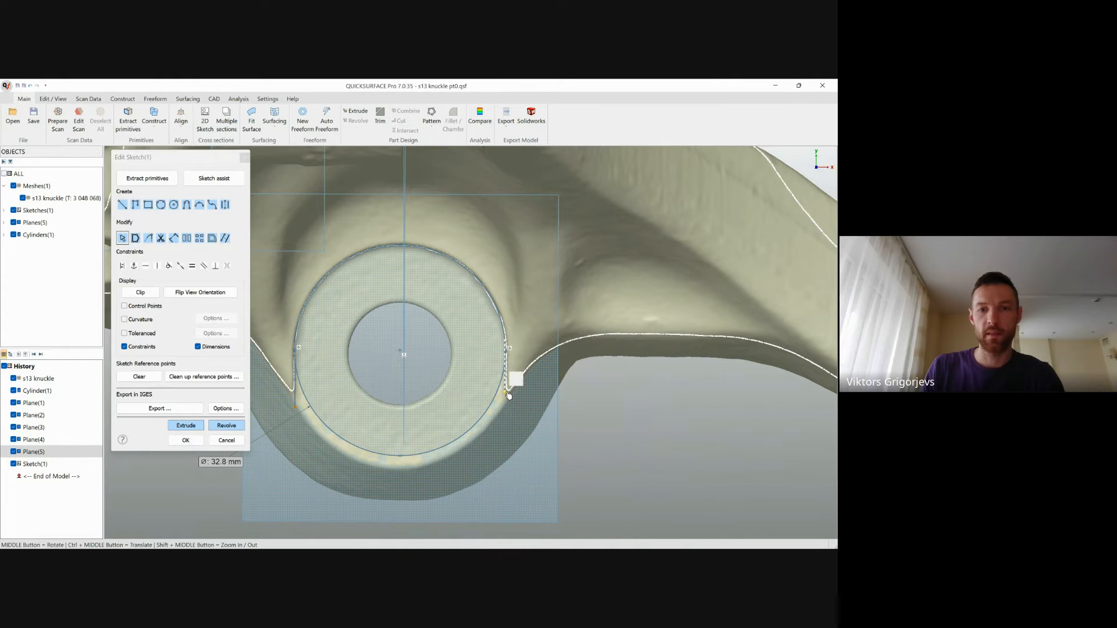
Step: Extend the lower ends of both side lines down to about the level of the circle's lowest point
scroll(512, 382, up, 5)
scroll(483, 469, down, 5)
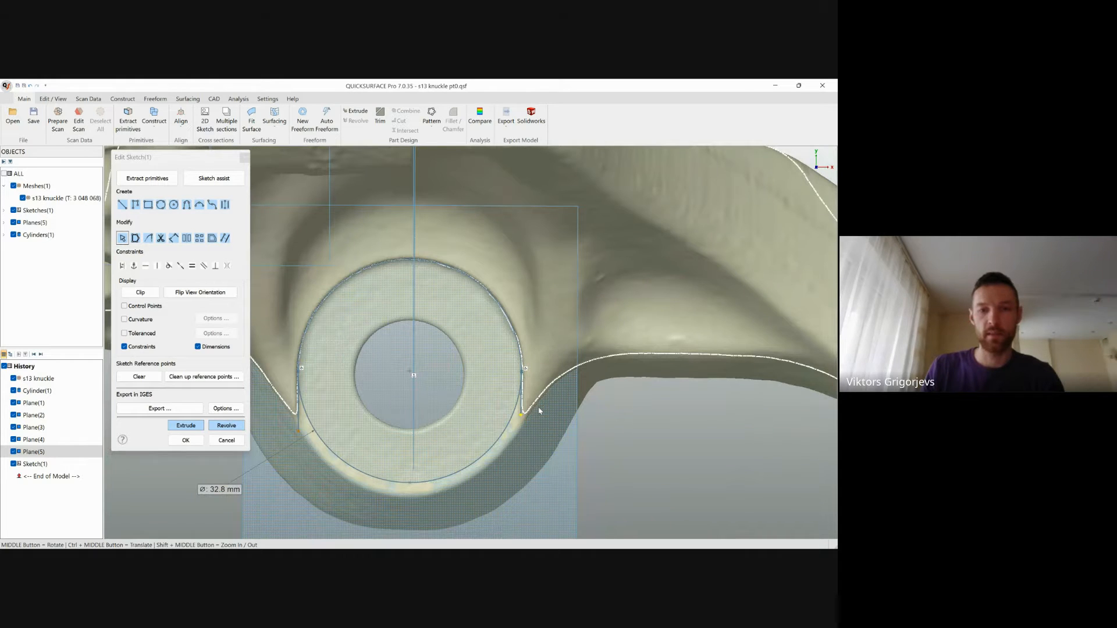
drag(520, 415, 519, 472)
drag(298, 431, 299, 473)
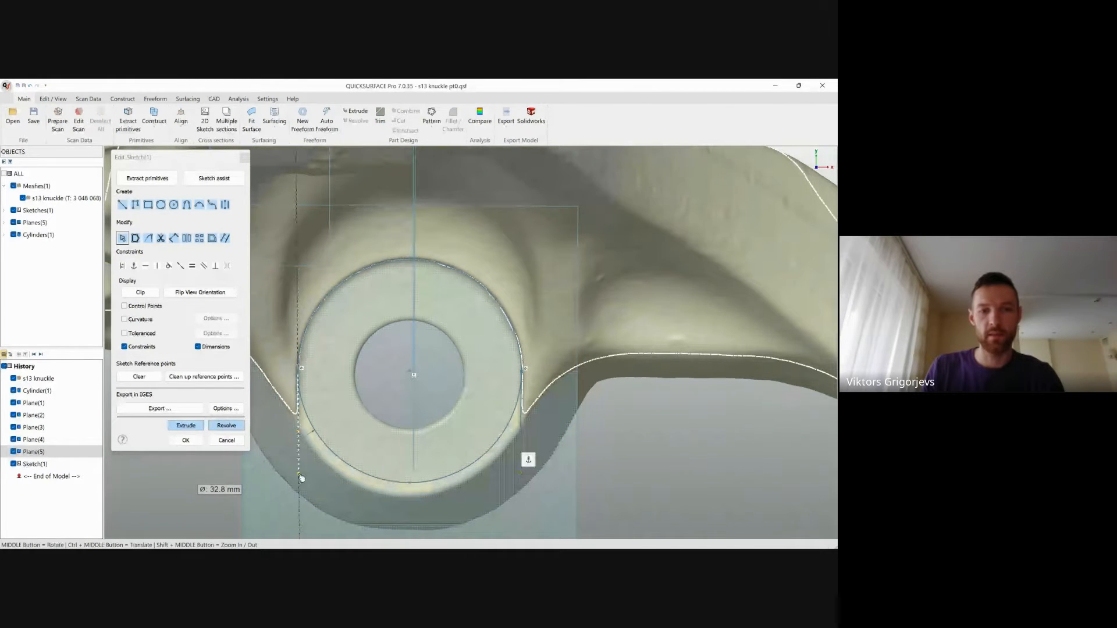
Step: Trim away the lower arc of the circle between the two side lines, leaving an open U-shaped profile
click(160, 238)
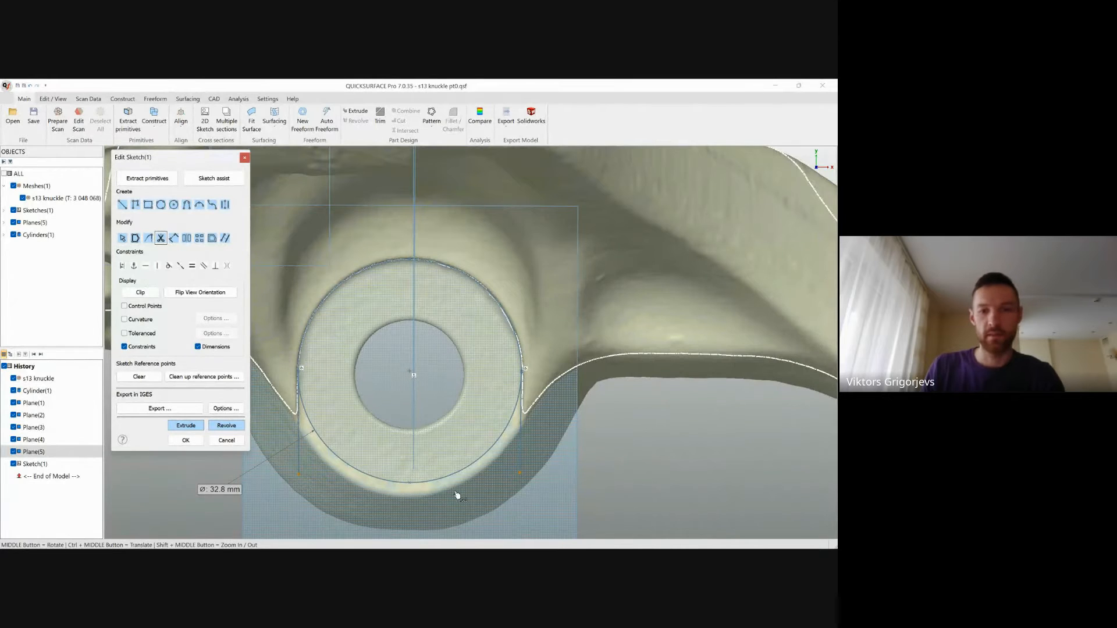
drag(455, 492, 440, 457)
scroll(460, 403, down, 5)
scroll(486, 397, up, 3)
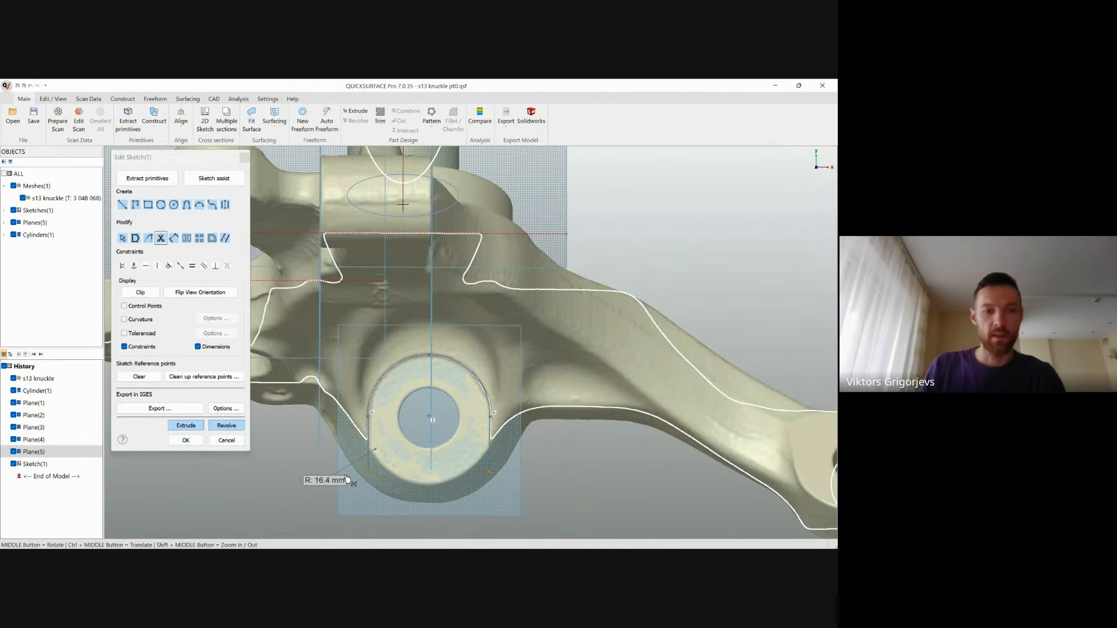
Step: Extrude the U-shaped profile as a two-sided surface with depths of about 11.43 mm and 4.89 mm
click(185, 425)
drag(451, 373, 465, 399)
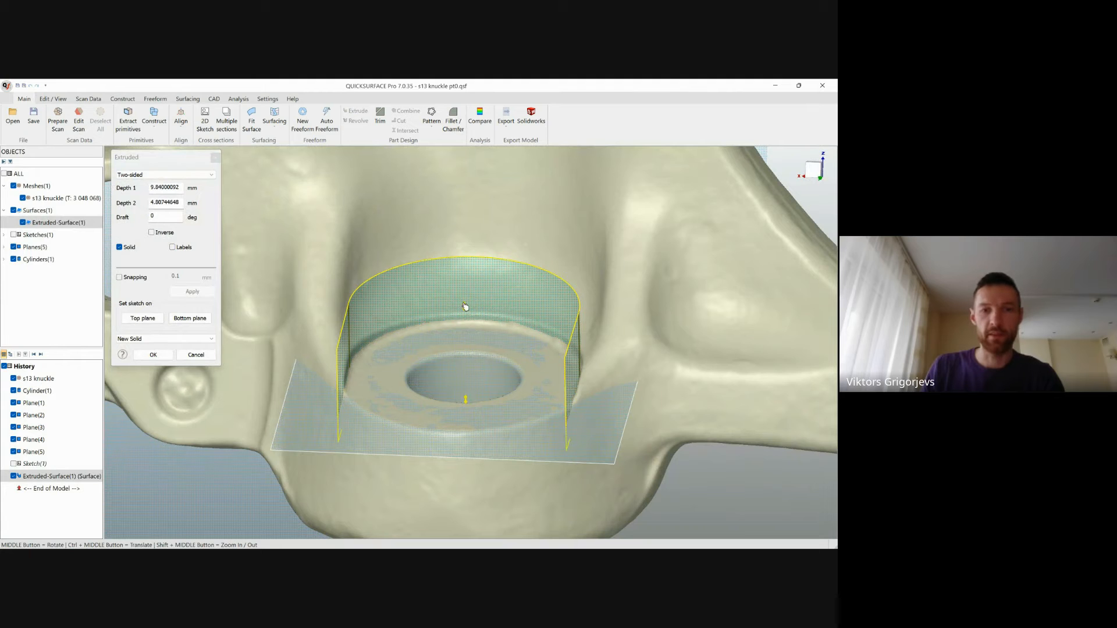
drag(464, 307, 464, 297)
middle_drag(480, 309, 457, 342)
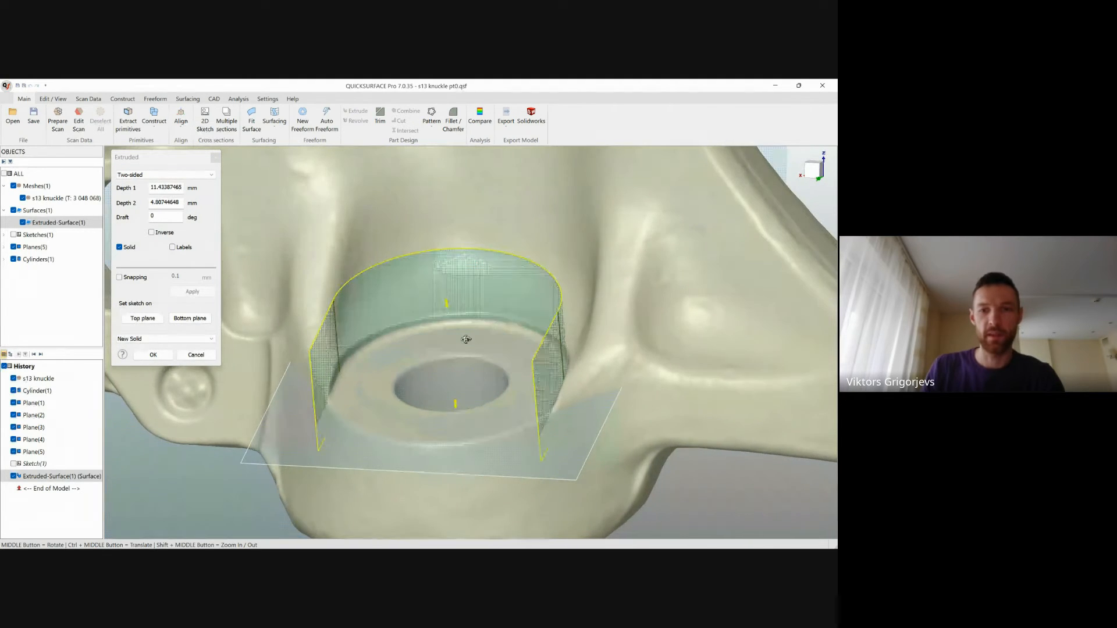
click(170, 360)
Step: Trim Plane(5) and the extruded boss surface against each other, removing the plane portions outside the U-shaped wall
middle_drag(456, 380, 495, 438)
click(515, 400)
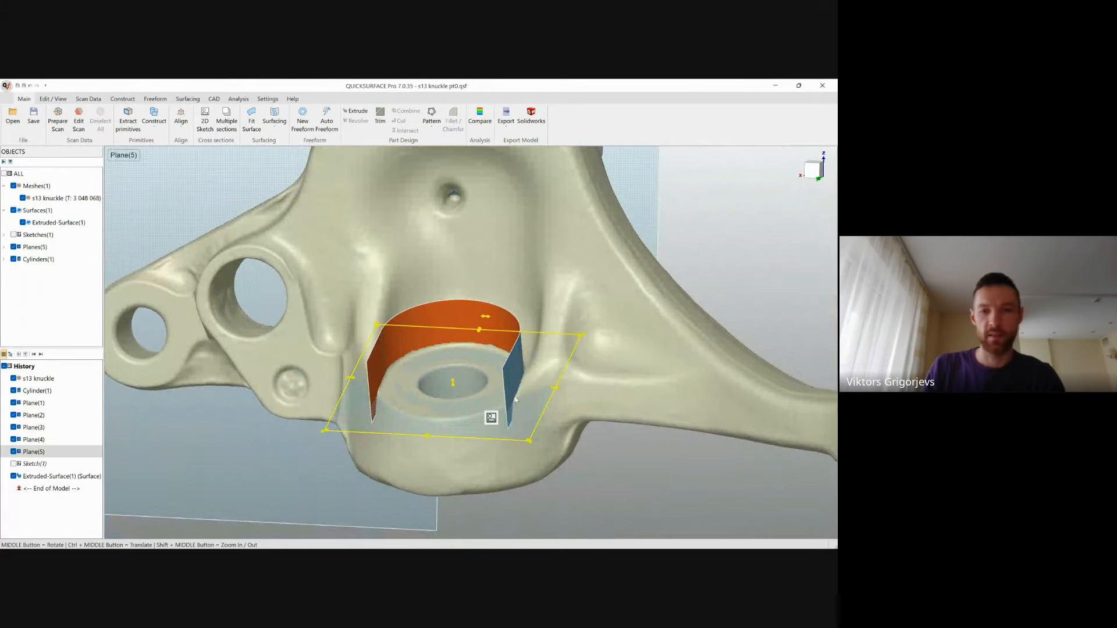
ctrl+click(513, 377)
click(525, 364)
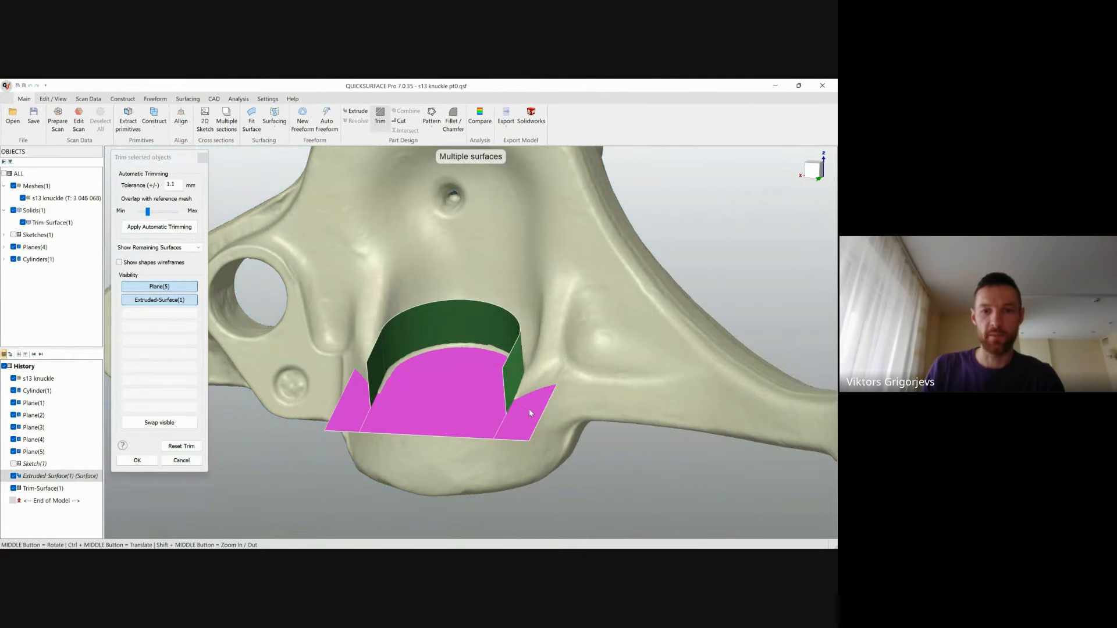
click(530, 413)
click(511, 420)
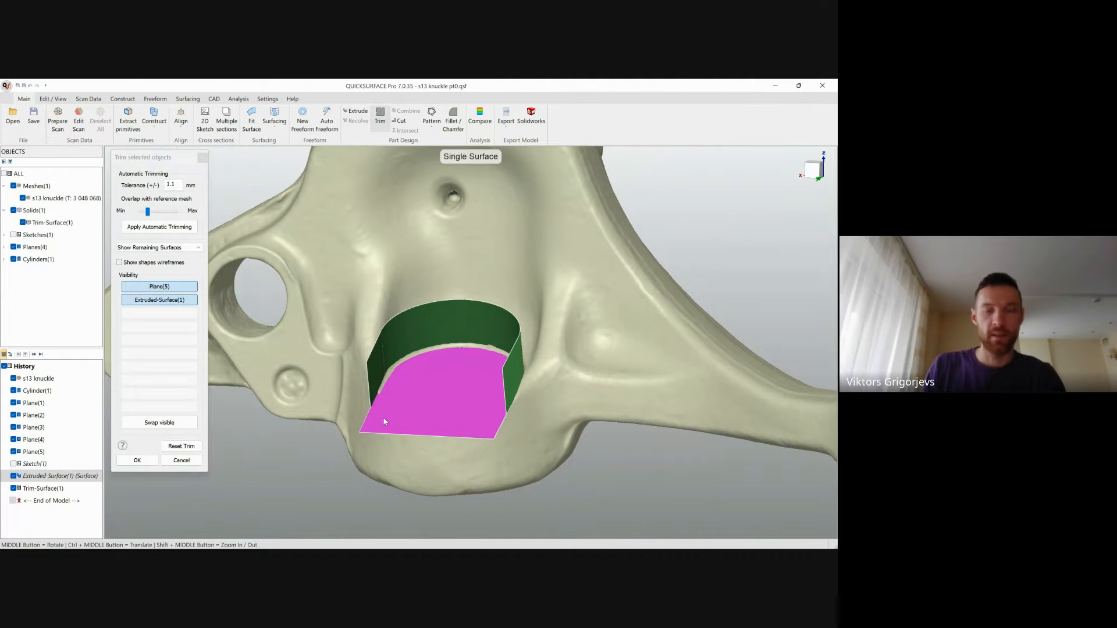
click(137, 460)
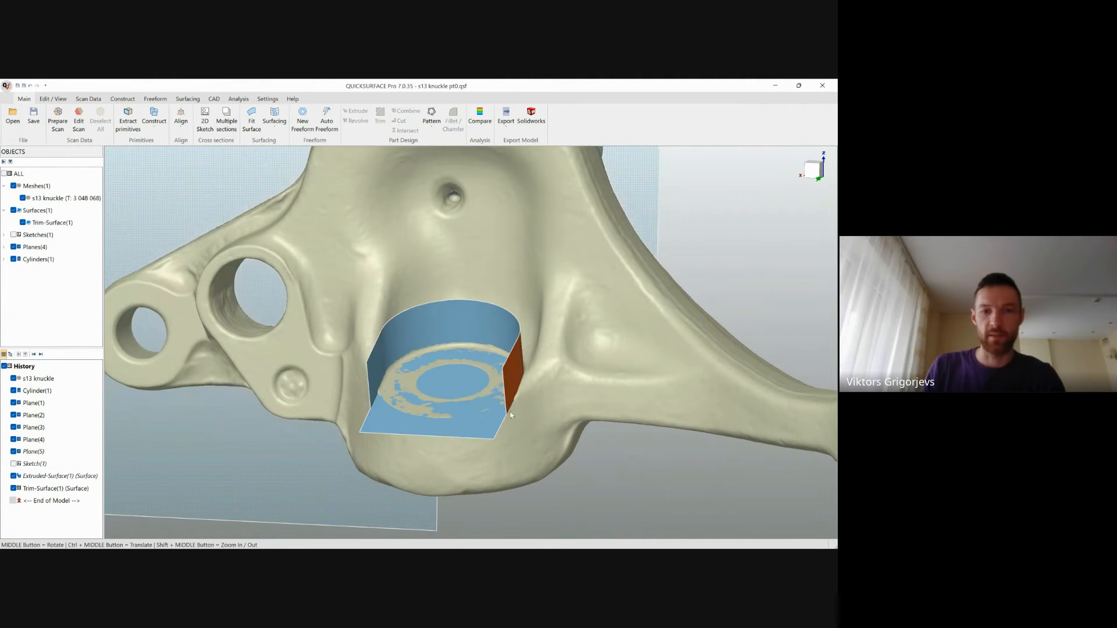
Step: Hide the trimmed boss surface and the reference planes Plane(4) and Plane(1)
middle_drag(484, 416, 530, 382)
scroll(495, 396, up, 4)
scroll(526, 391, down, 8)
click(503, 445)
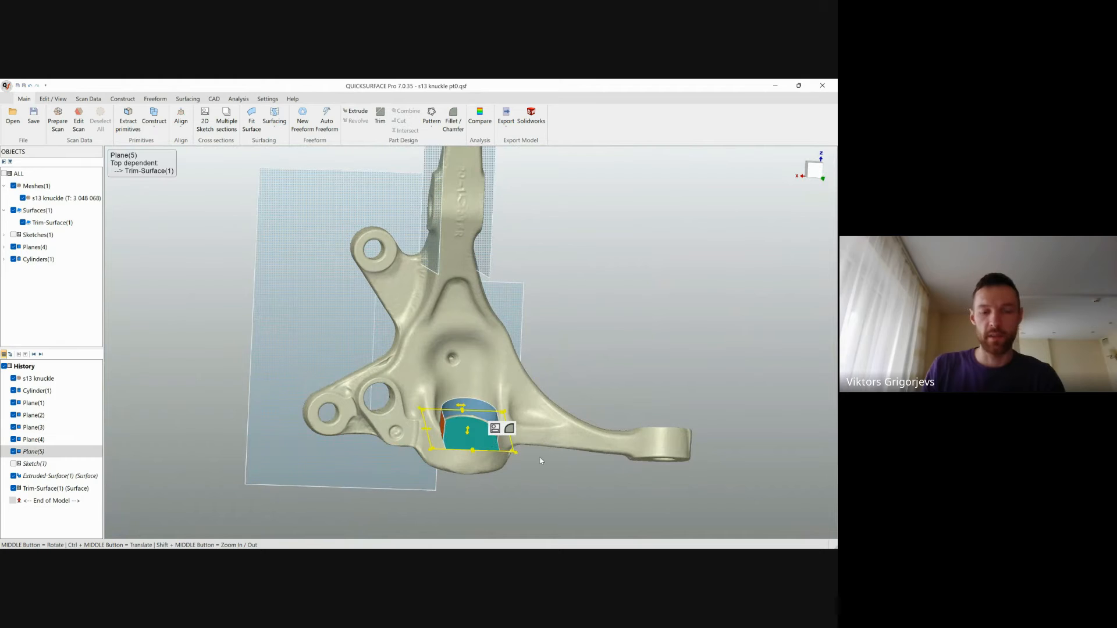
right_click(477, 441)
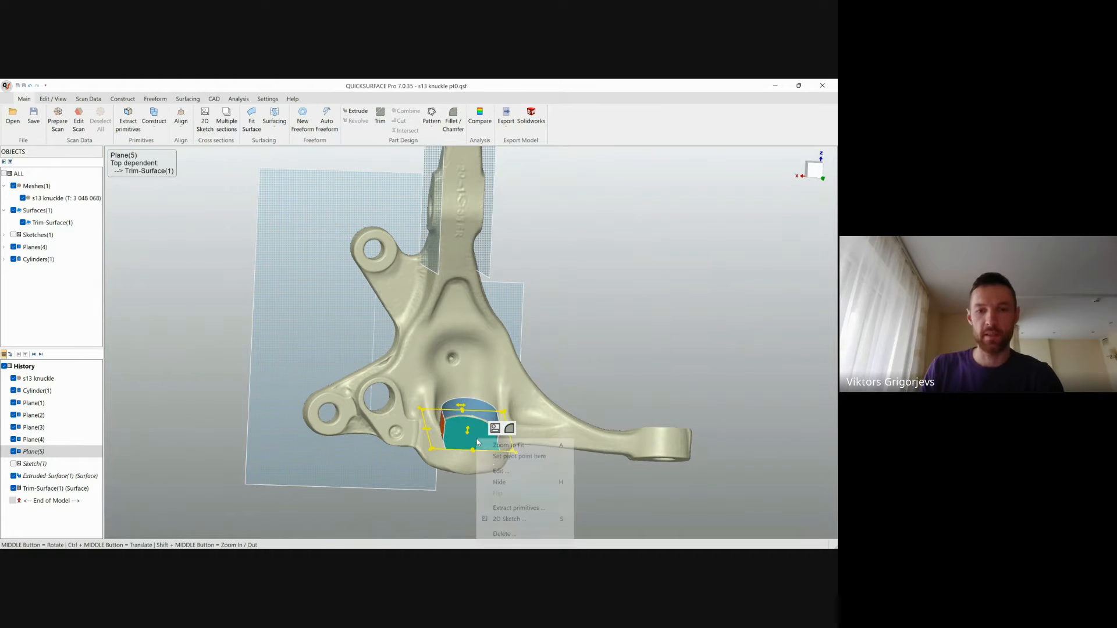
click(504, 481)
right_click(328, 309)
click(350, 352)
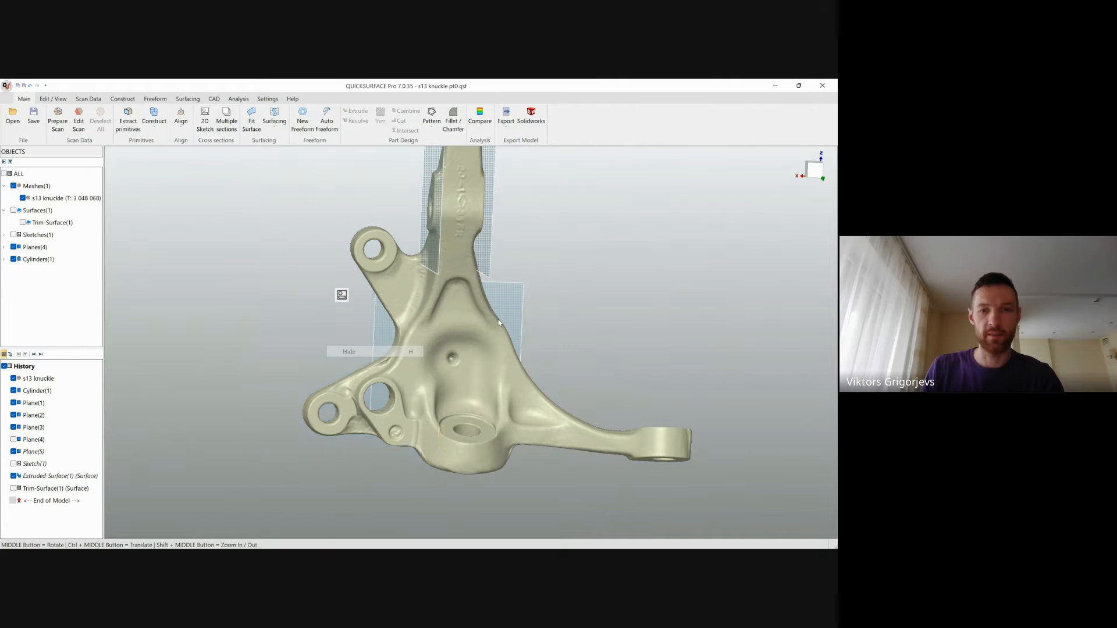
click(505, 303)
right_click(505, 303)
click(527, 347)
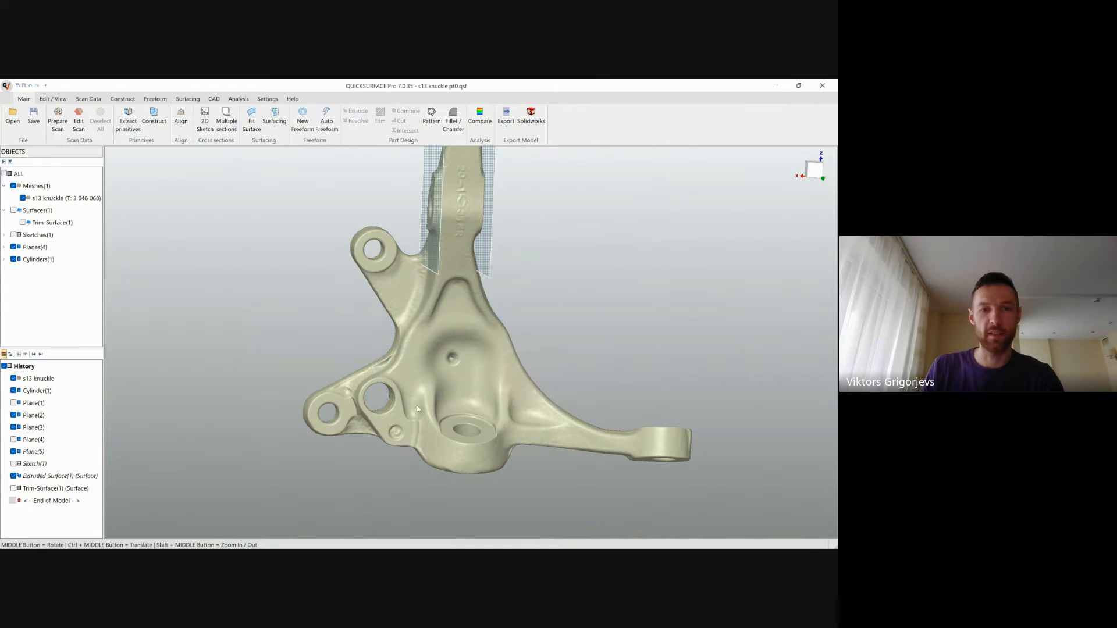
Step: Start primitive extraction and select the flat side-arm face around the large bore and small round recess, including the strip above the bore
scroll(416, 406, up, 5)
middle_drag(416, 406, 435, 388)
scroll(436, 419, up, 3)
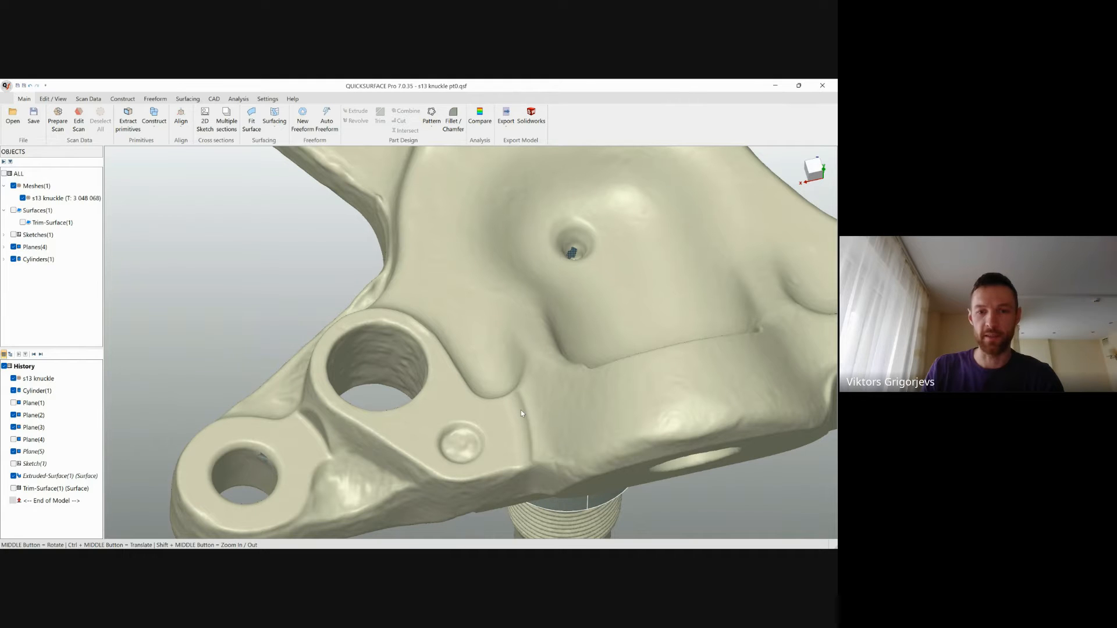
middle_drag(514, 449, 532, 417)
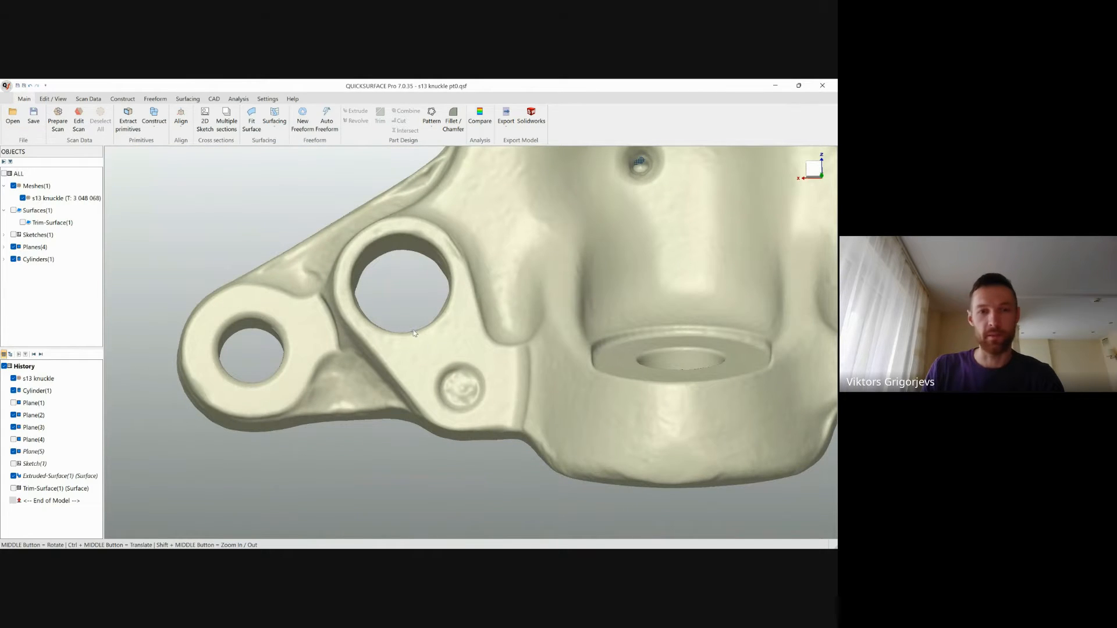
scroll(473, 345, down, 5)
middle_drag(488, 345, 487, 355)
scroll(487, 355, up, 4)
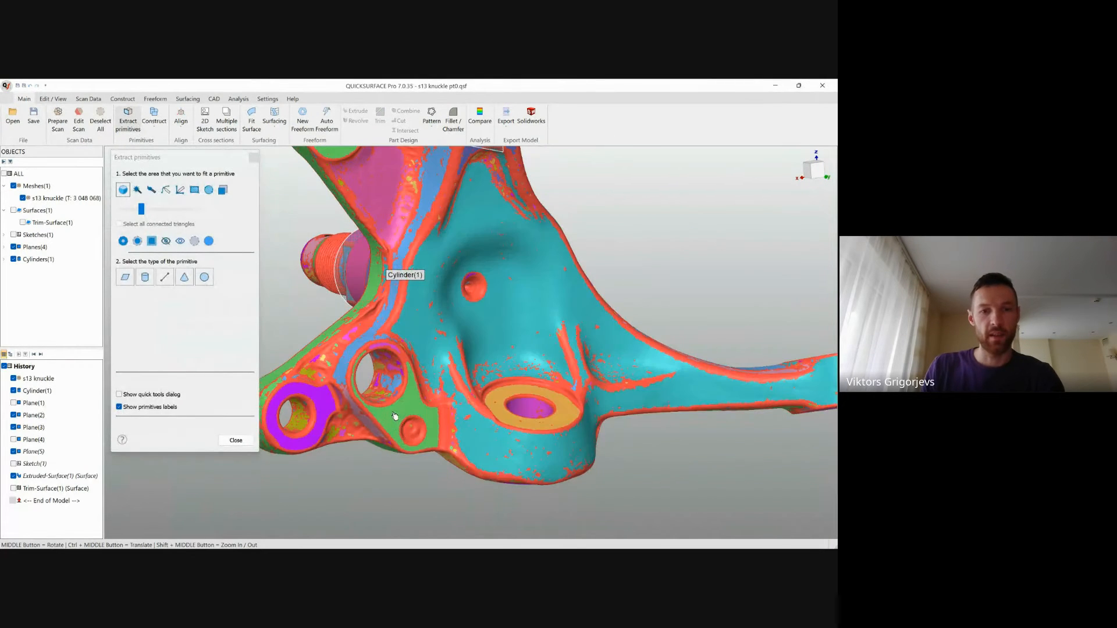
scroll(395, 415, up, 2)
click(412, 374)
click(377, 317)
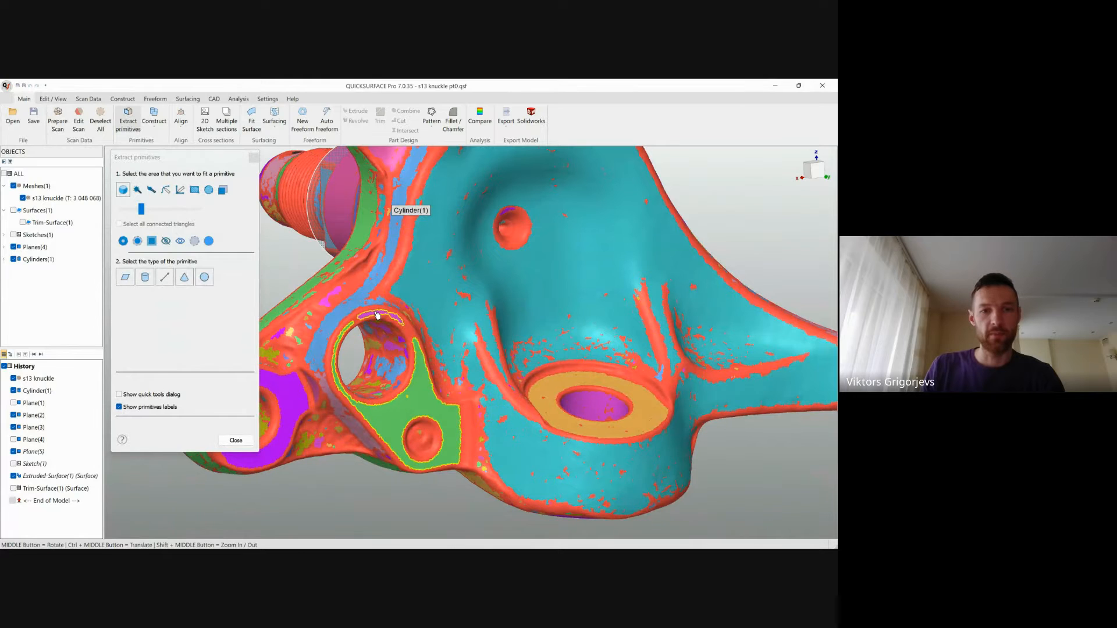
Step: Fit a plane to the selected side-arm face parallel to Plane(1), check its deviation with a 0.1 mm tolerance, and create it
click(120, 281)
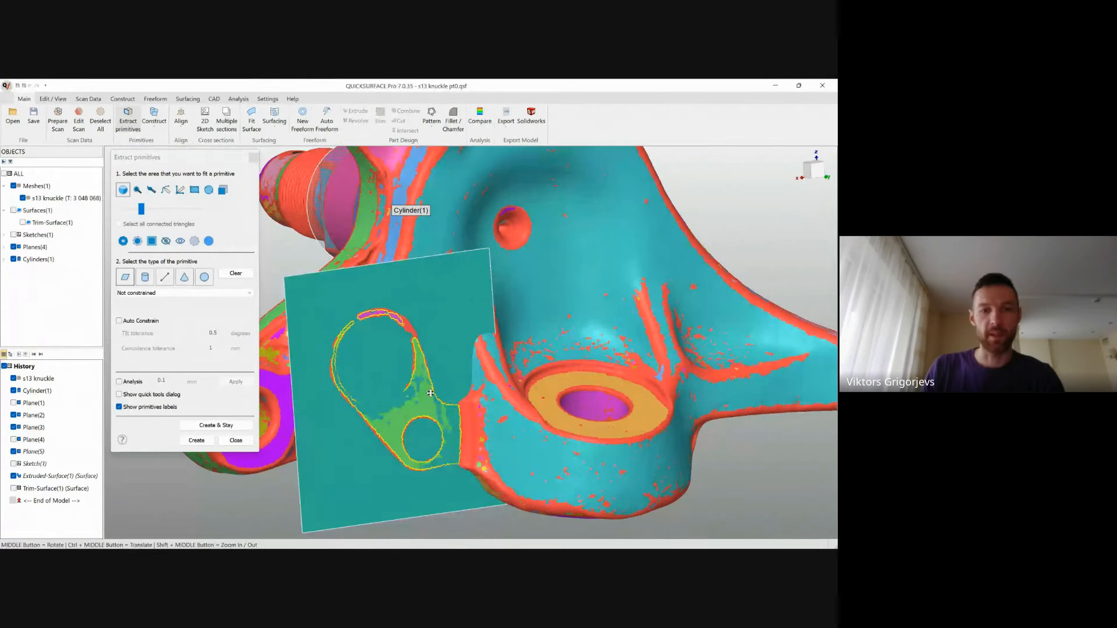
click(173, 294)
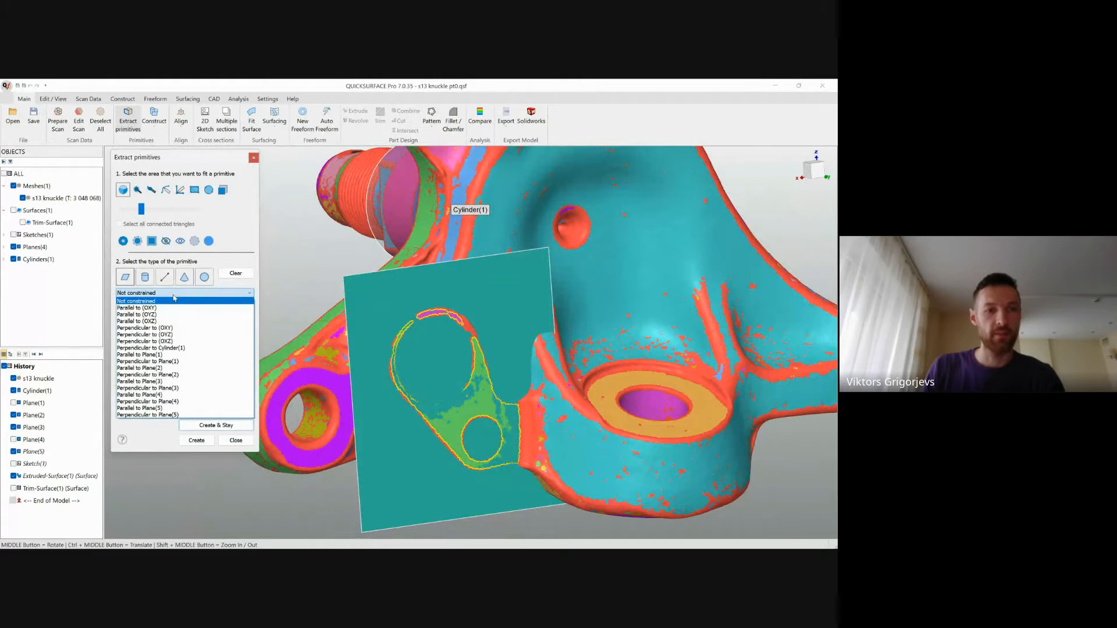
click(200, 354)
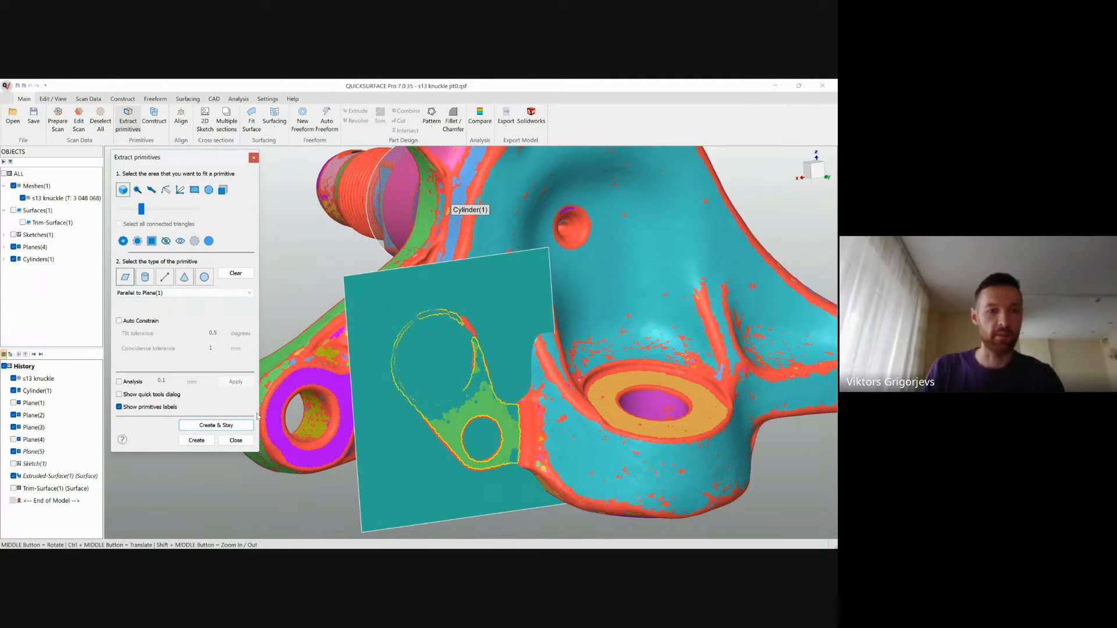
click(120, 382)
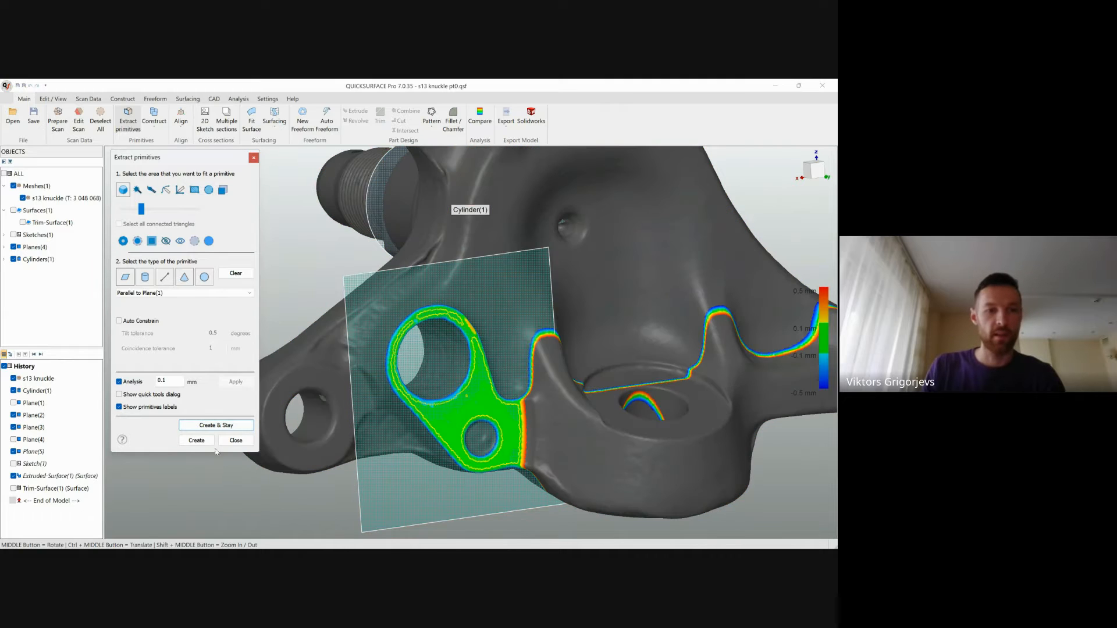
click(197, 440)
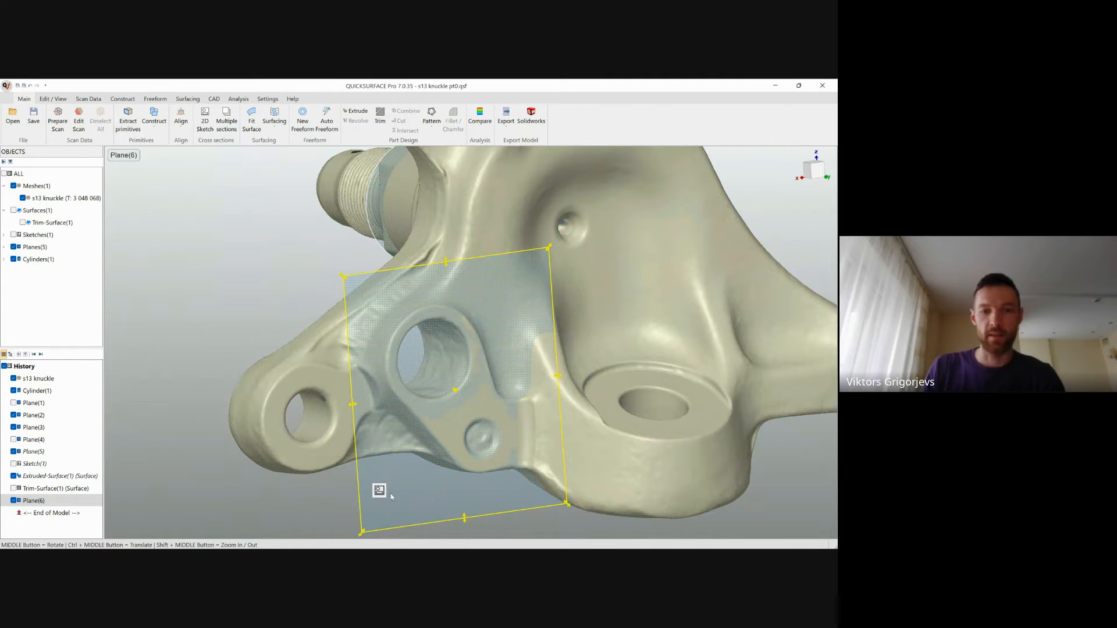
Step: Create a sketch for an extruded surface parallel to Plane(6), with the section offset about 1.2 mm from it
click(379, 491)
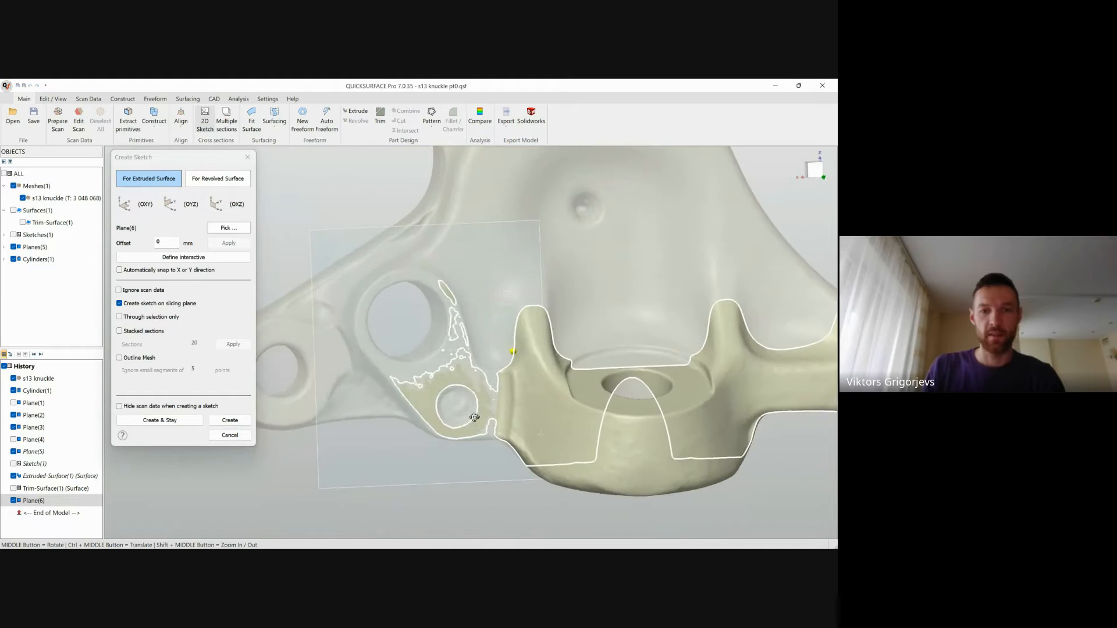
middle_drag(475, 417, 488, 366)
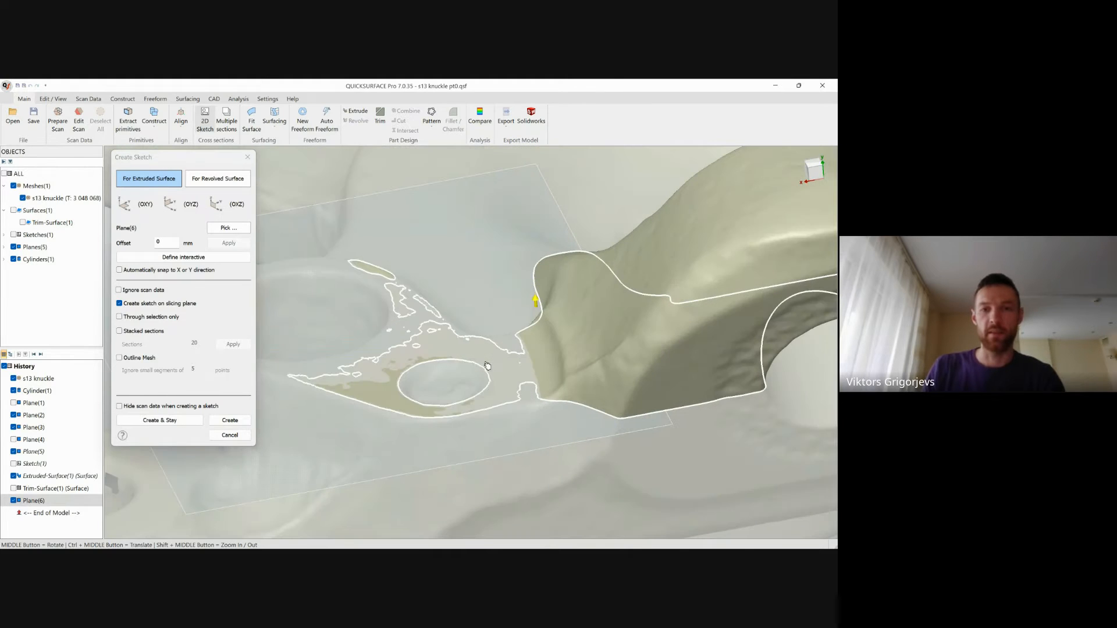
drag(495, 397, 501, 395)
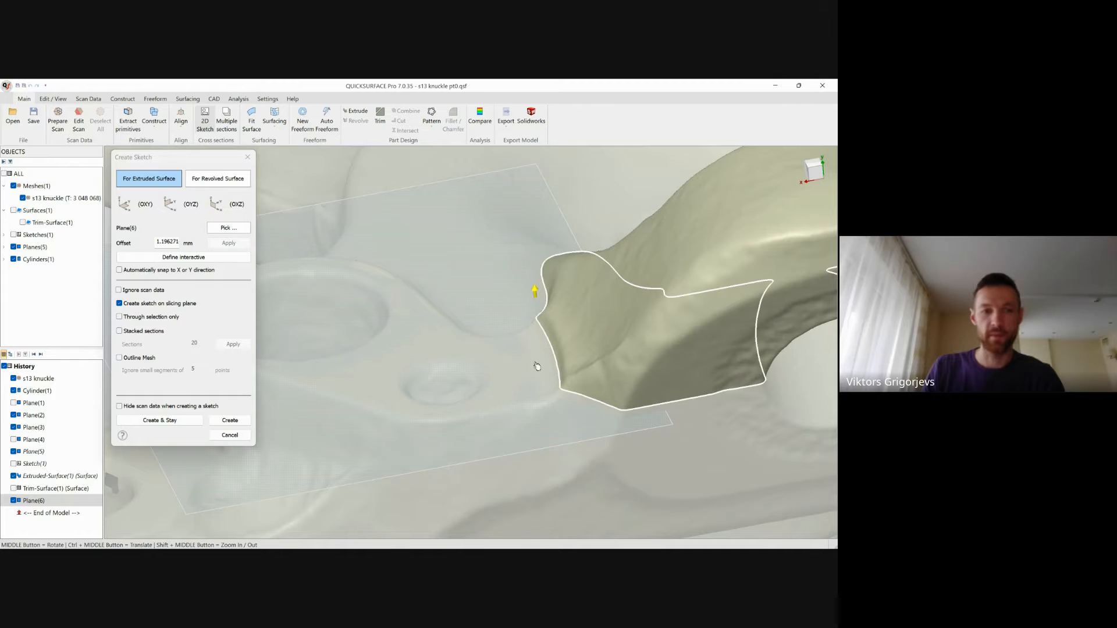
click(229, 420)
Step: Fit a circle to the curved section edge where the lower boss wall meets the side-arm face
scroll(445, 474, up, 5)
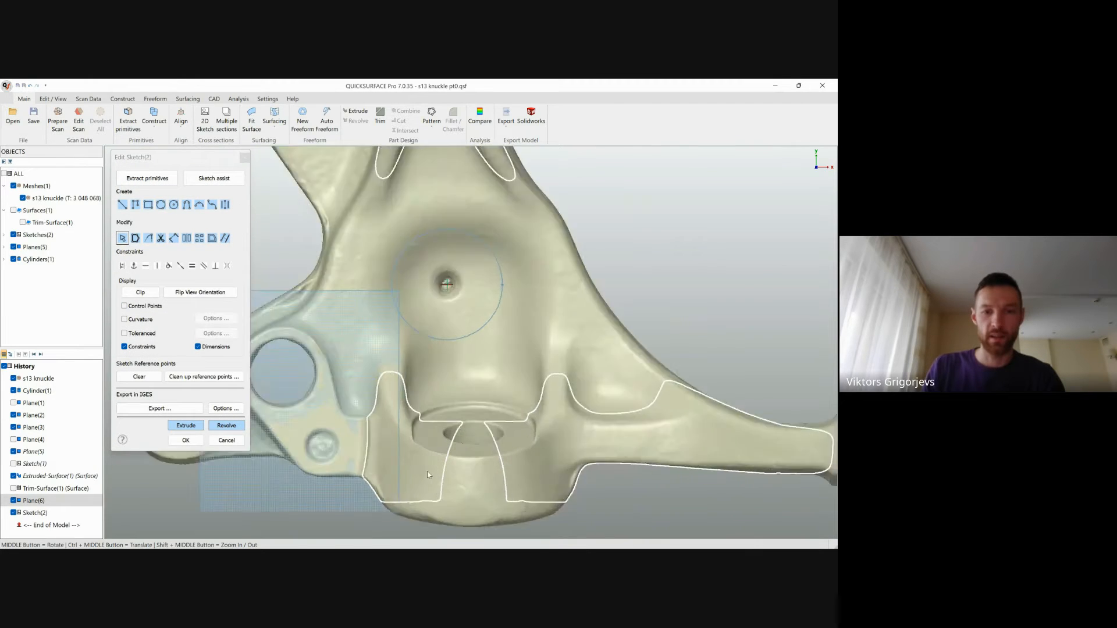
ctrl+middle_drag(428, 438, 562, 405)
click(148, 178)
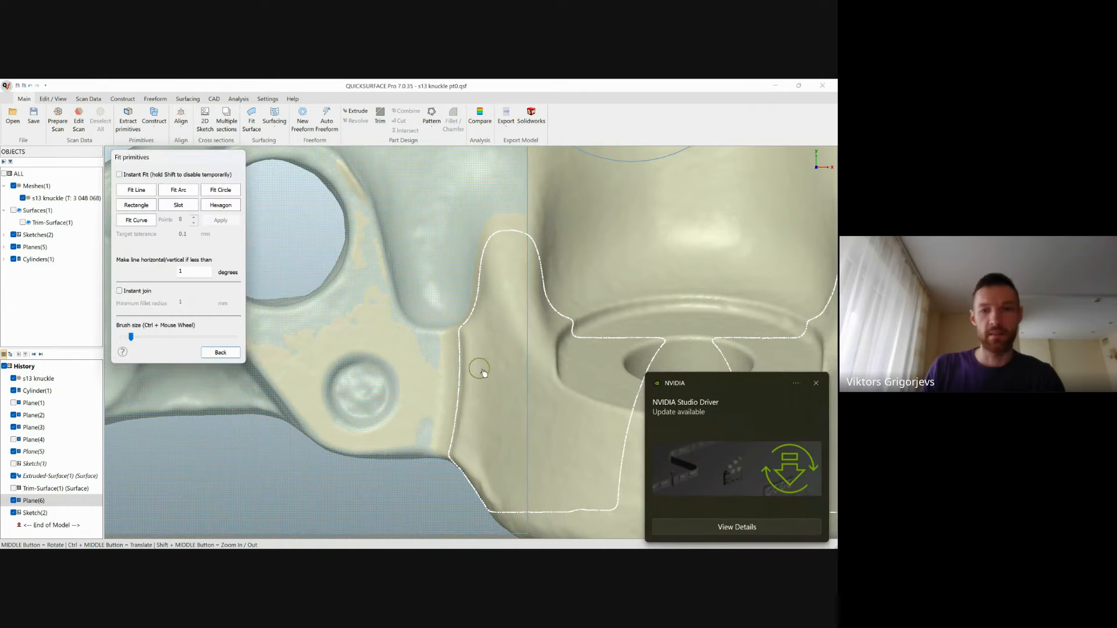
click(816, 384)
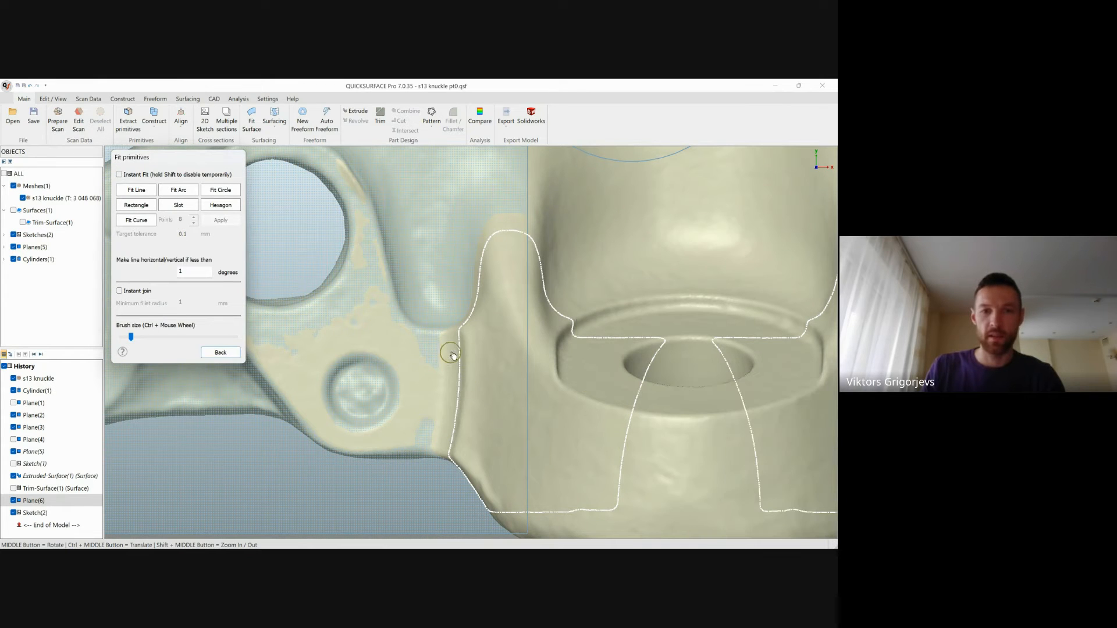
drag(457, 341, 448, 439)
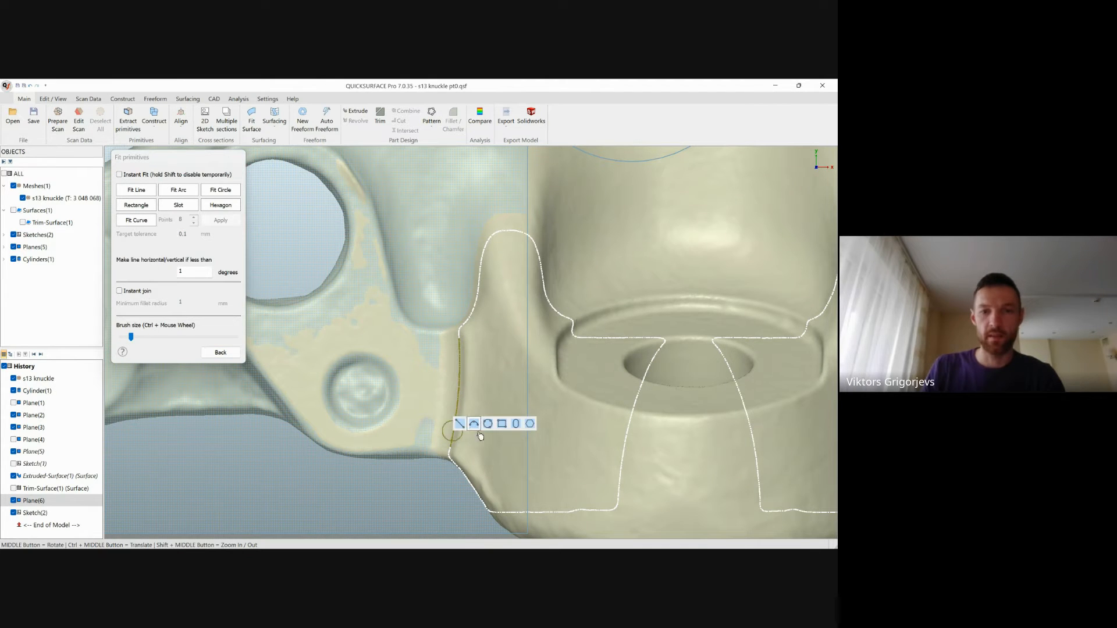
click(493, 426)
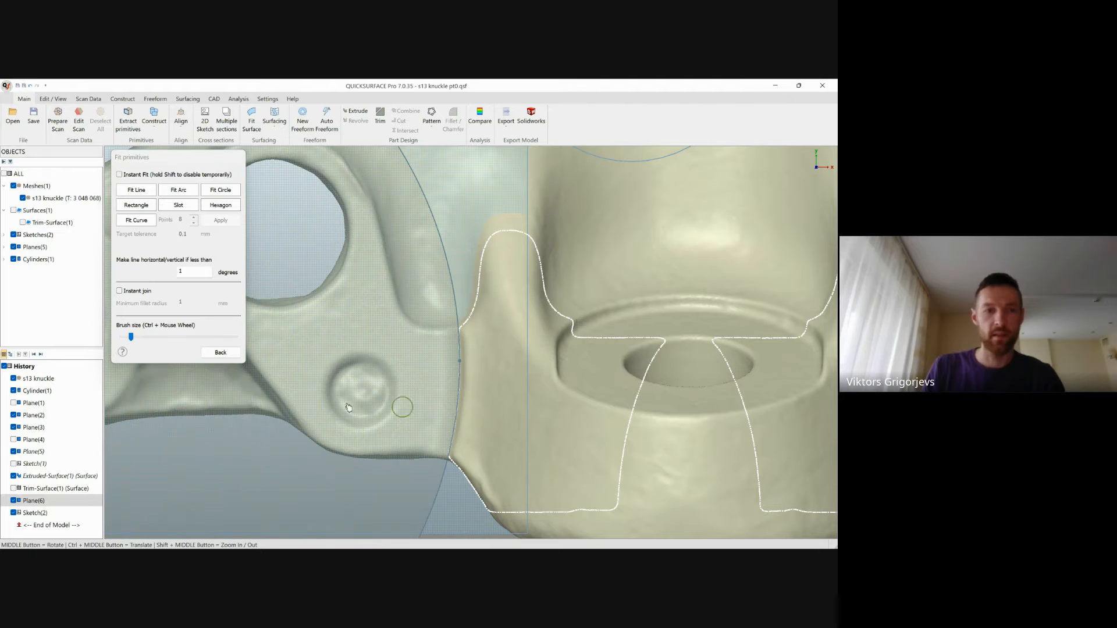
click(220, 353)
Step: Extrude the fitted circle into a new solid about 30.3 mm deep
scroll(303, 452, down, 5)
ctrl+middle_drag(303, 452, 433, 404)
click(186, 426)
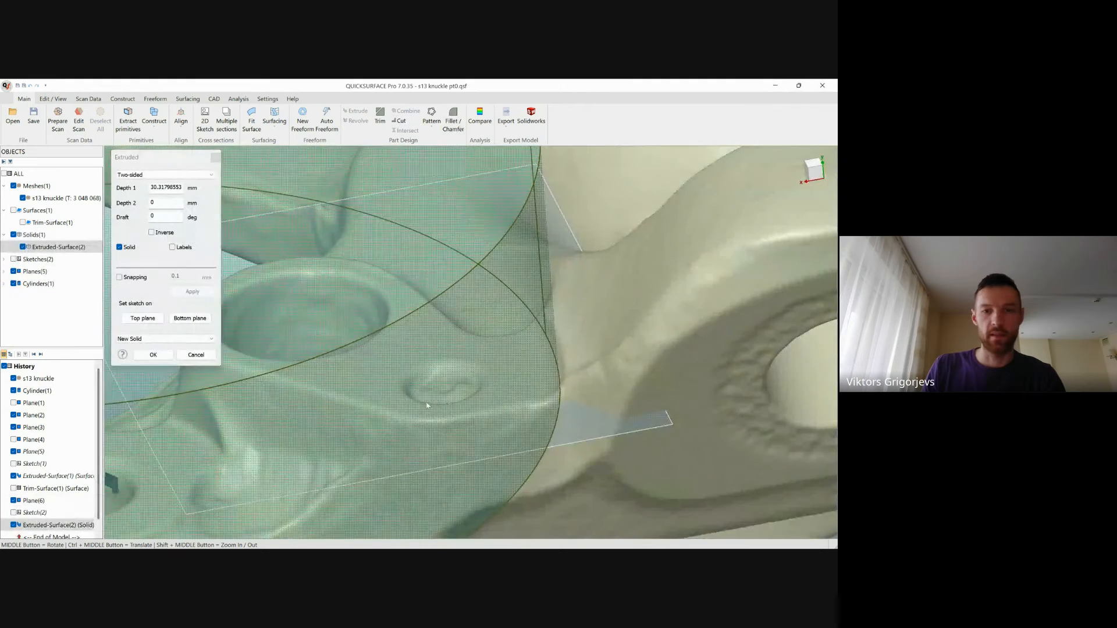
click(153, 355)
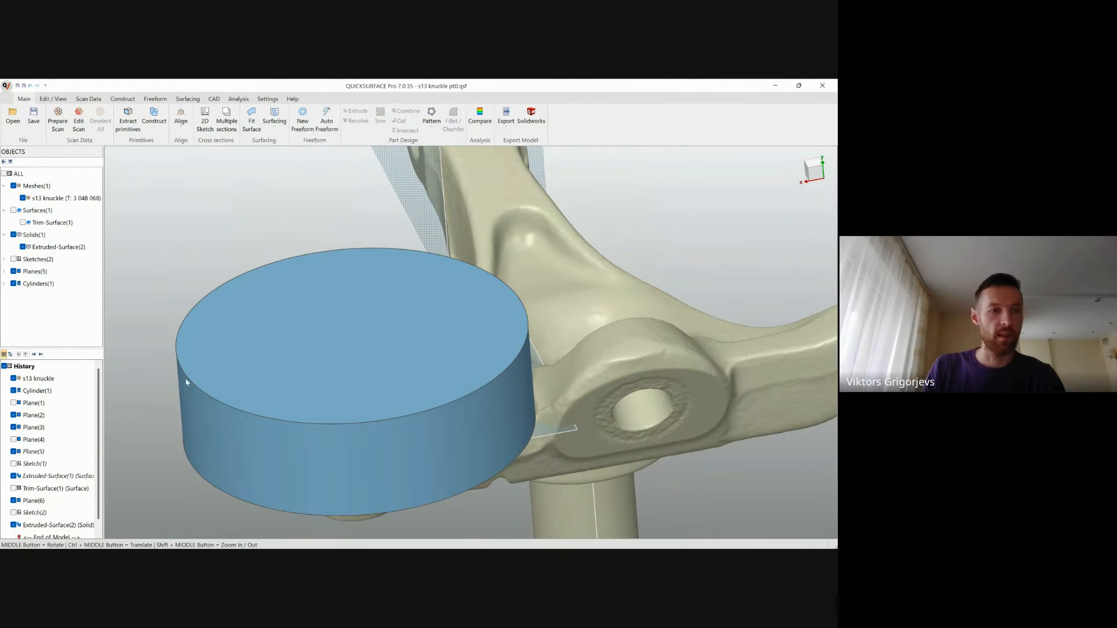
Step: Create a revolve sketch about the extruded disc's axis, with its section plane rotated about 184.1 degrees through the side arm and lower boss
middle_drag(387, 443, 369, 423)
click(368, 423)
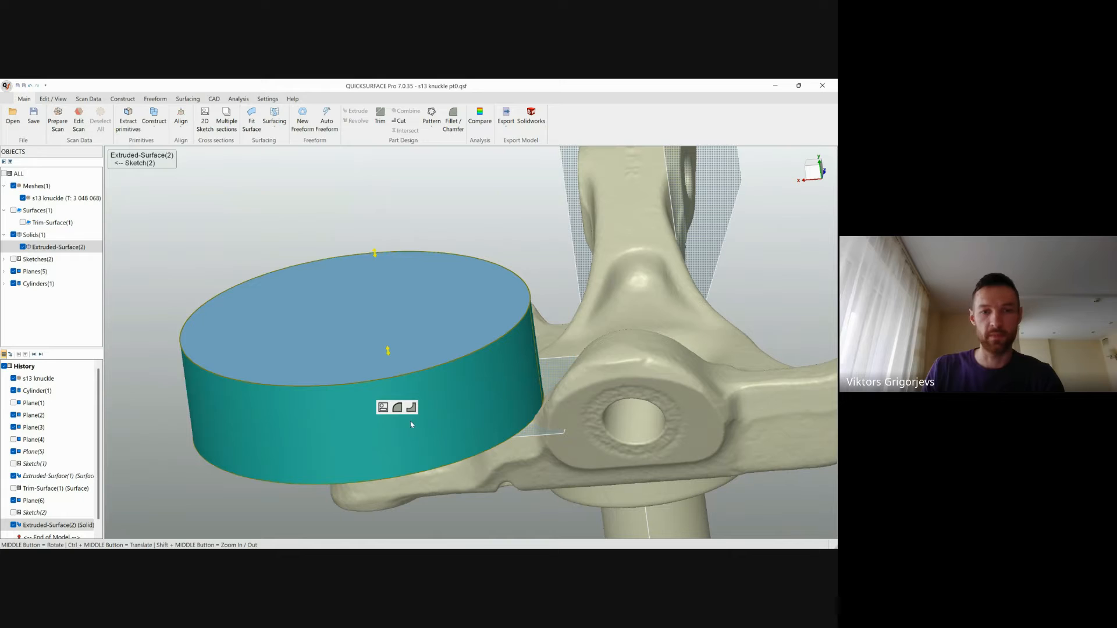
click(382, 411)
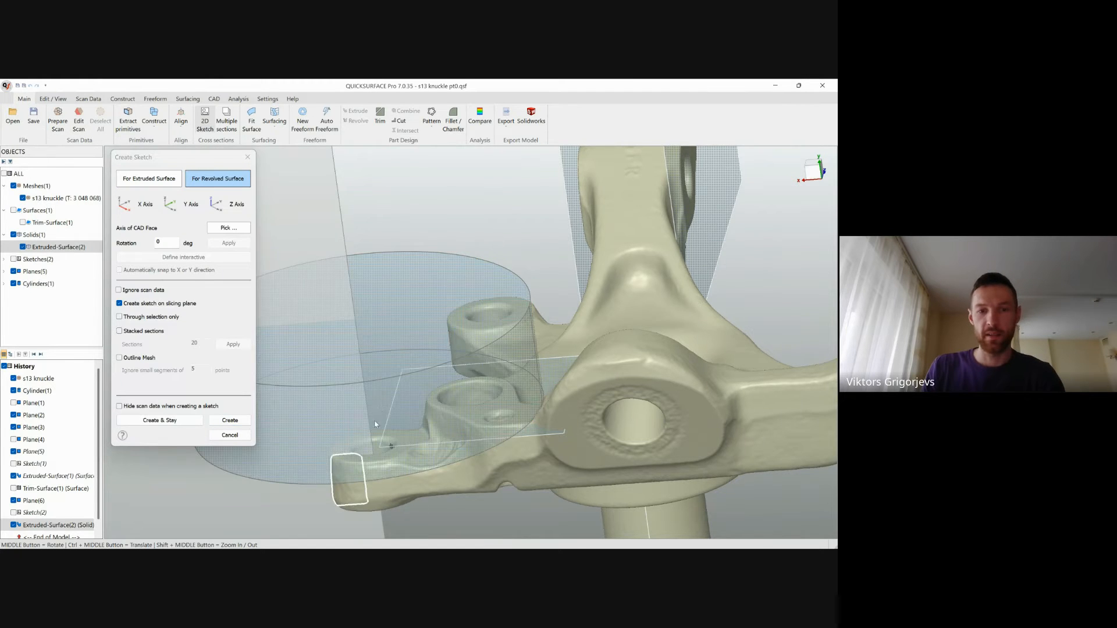
middle_drag(383, 411, 456, 446)
scroll(456, 445, down, 3)
scroll(474, 447, down, 3)
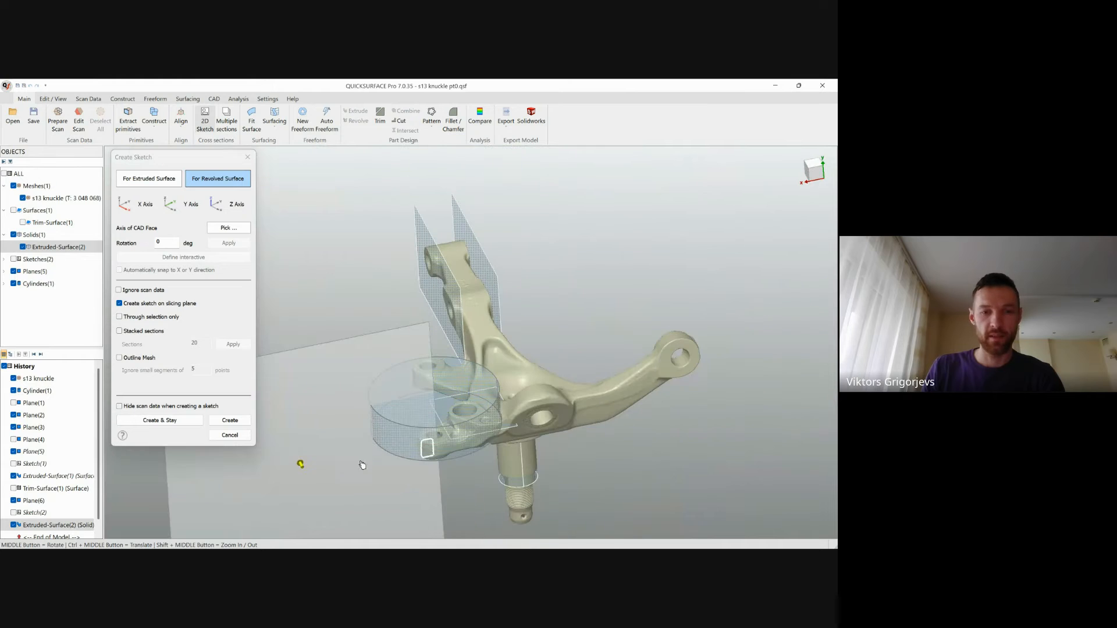
drag(362, 465, 530, 425)
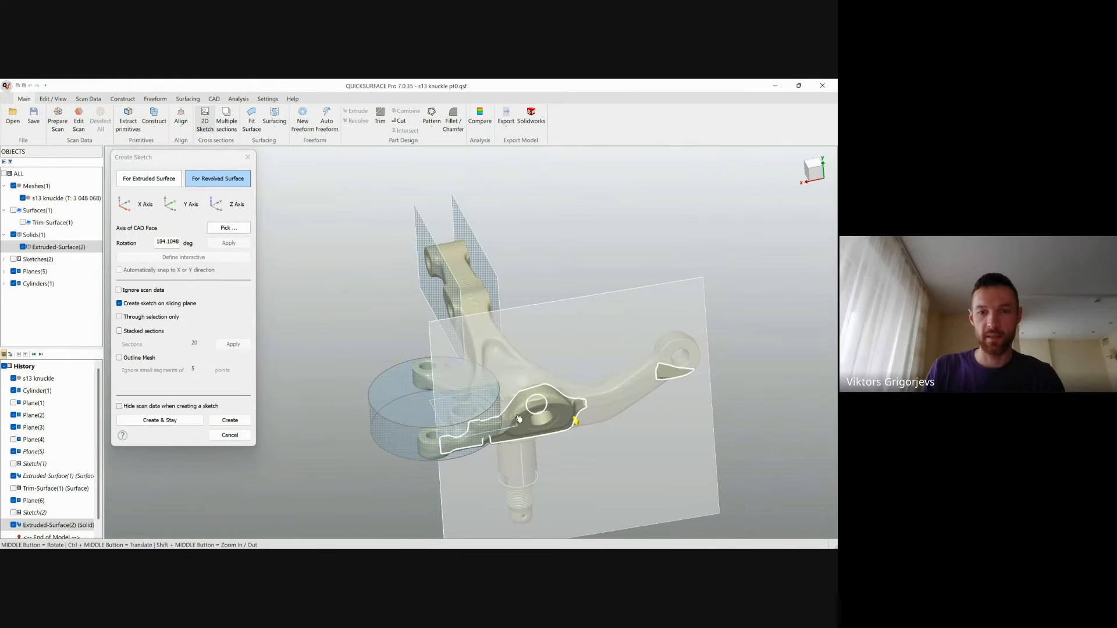
scroll(516, 423, up, 6)
mouse_move(516, 423)
middle_down()
mouse_move(553, 424)
mouse_move(522, 429)
middle_up()
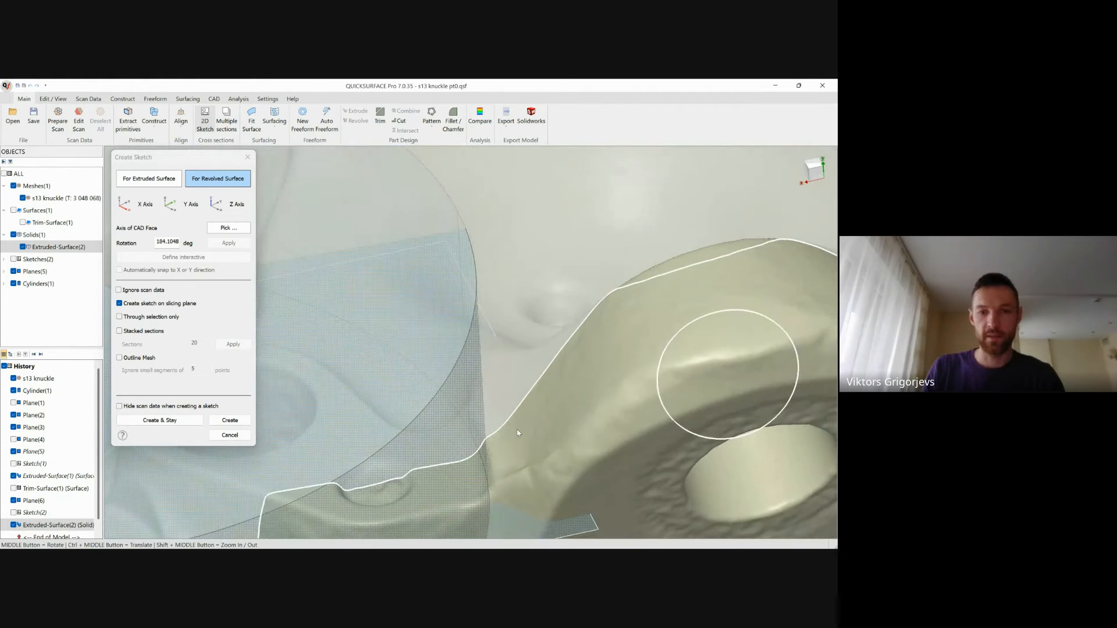
scroll(523, 429, down, 3)
ctrl+middle_drag(527, 382, 552, 379)
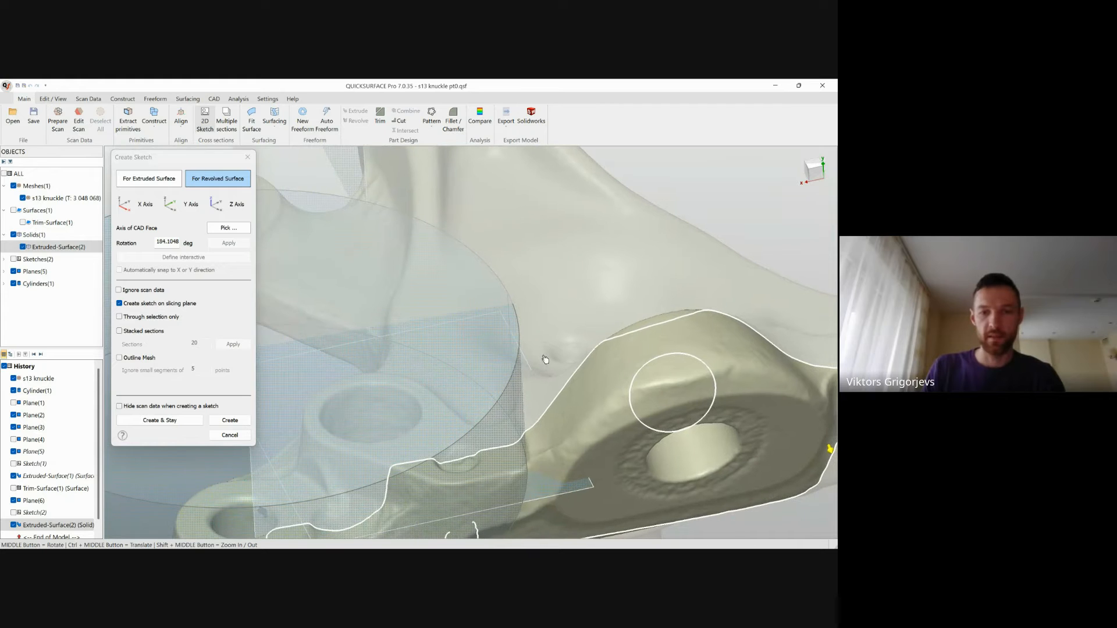
middle_drag(541, 437, 552, 436)
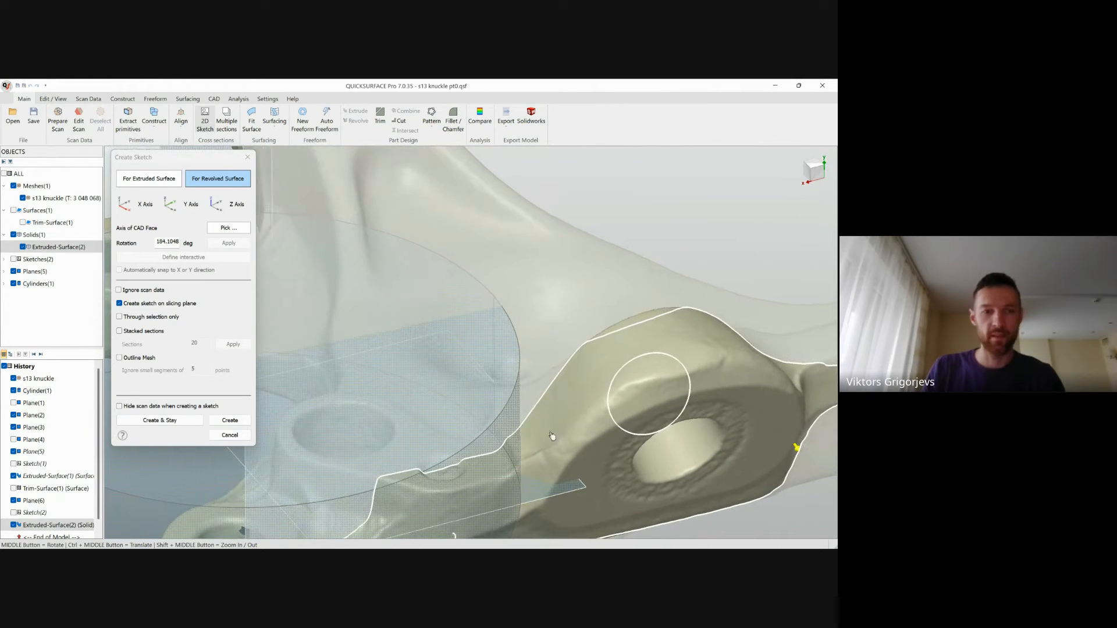
click(178, 421)
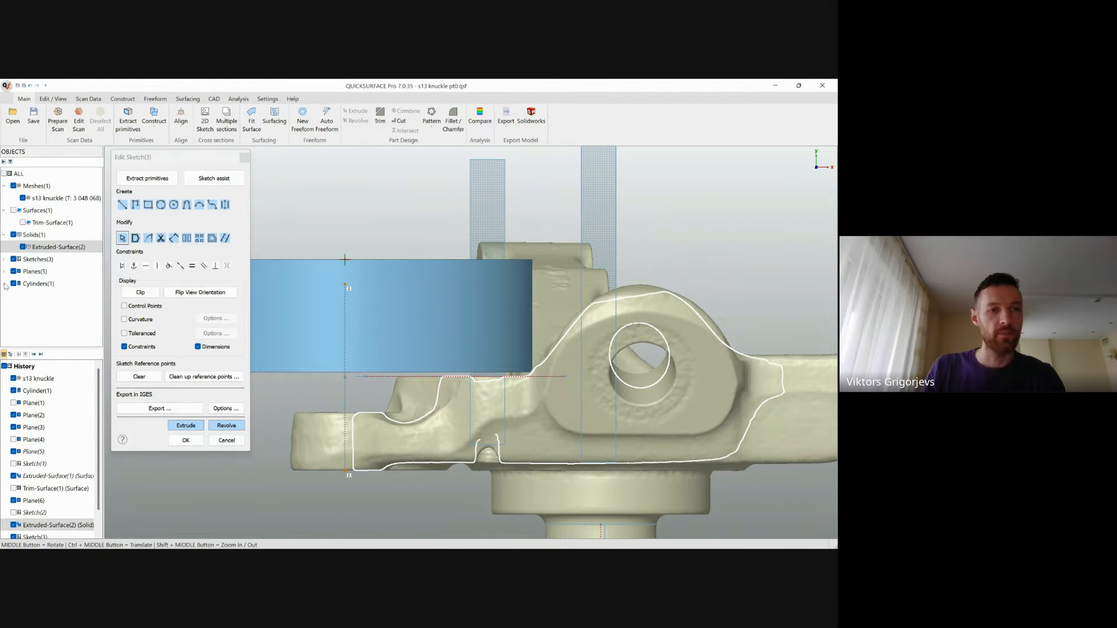
Step: Hide the extruded disc and project the Plane(6) line along the side-arm face into the sketch
click(23, 247)
scroll(467, 385, up, 5)
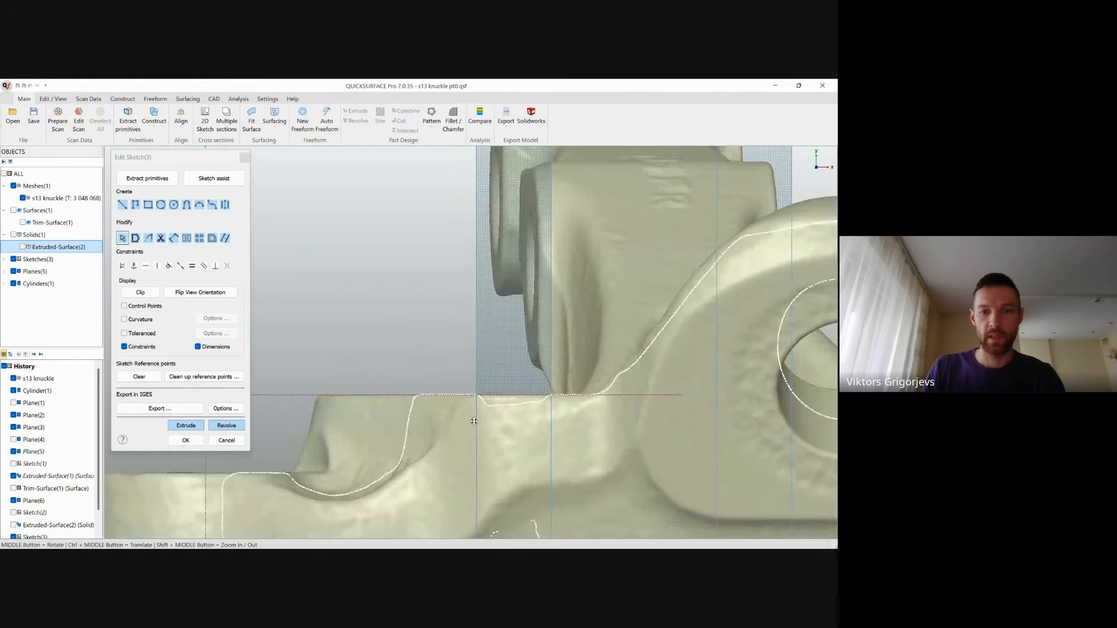
scroll(467, 385, down, 3)
scroll(488, 370, up, 6)
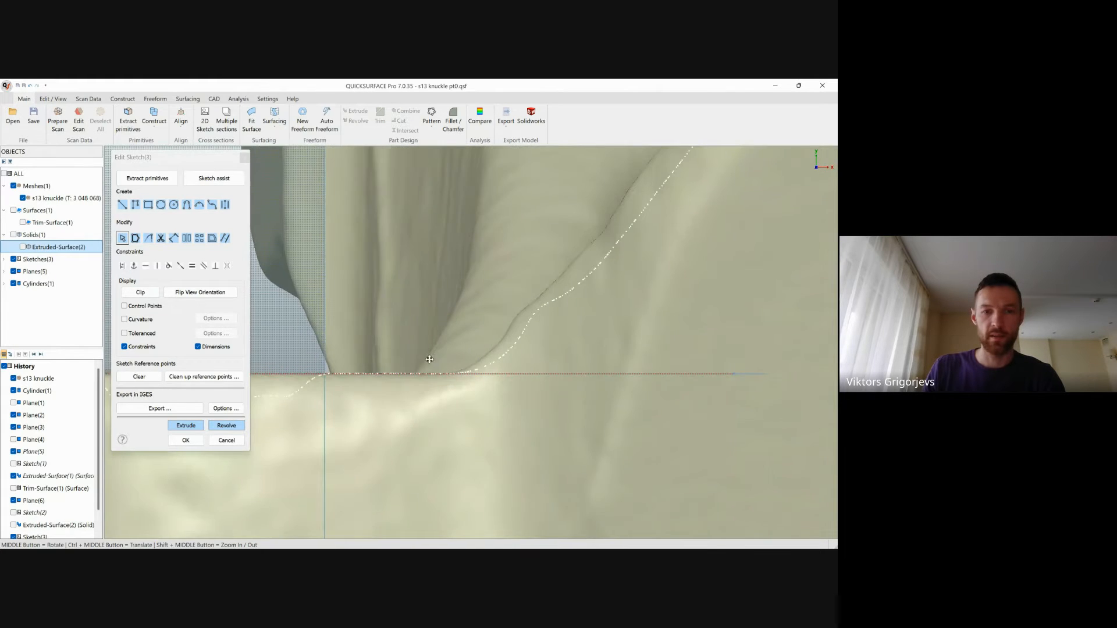
scroll(545, 383, up, 2)
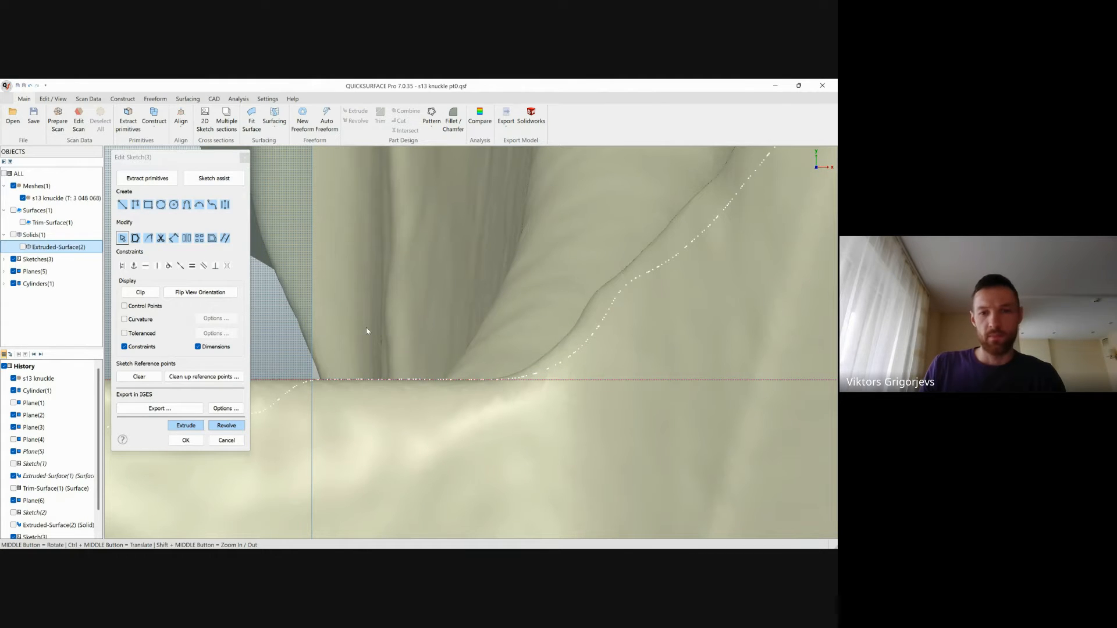
click(224, 238)
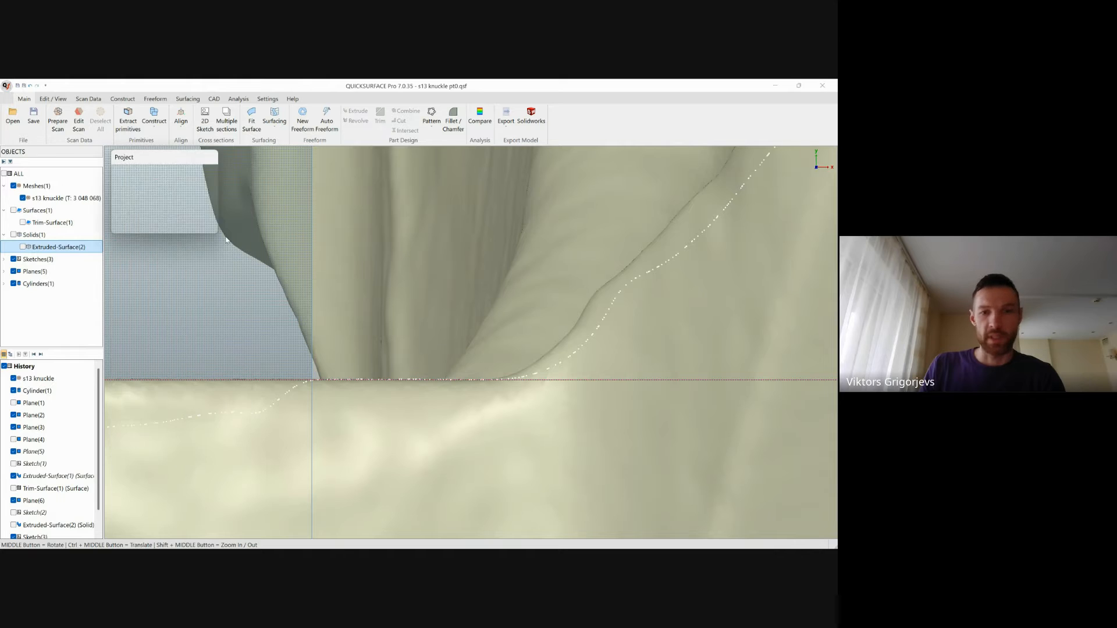
click(417, 382)
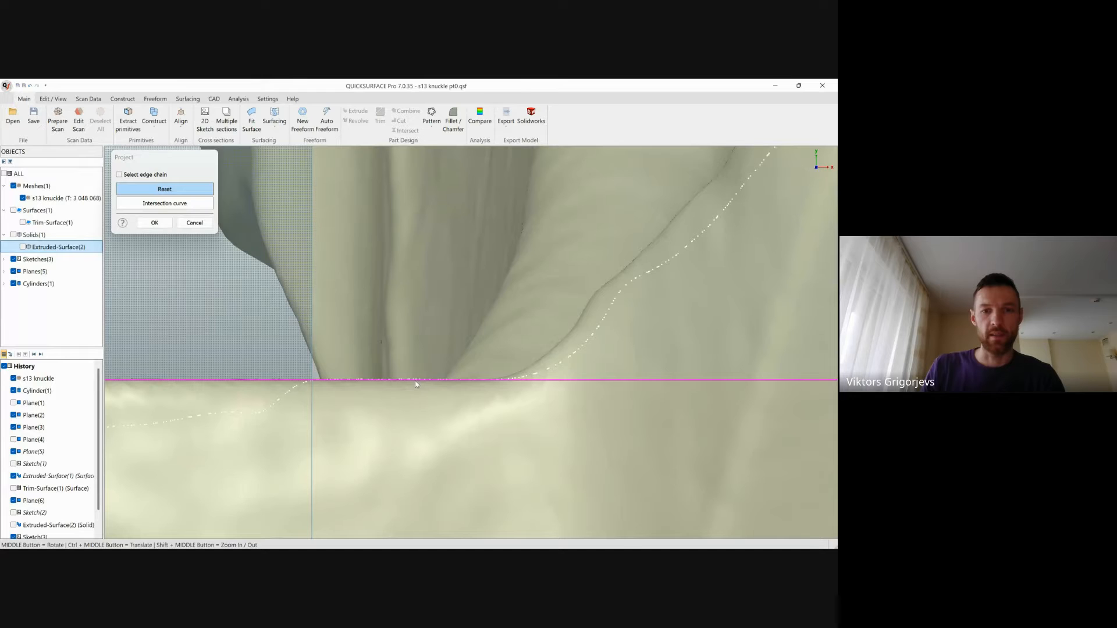
key(Return)
Step: Extend the inner end of the projected line to the vertical rotation axis
scroll(554, 417, down, 5)
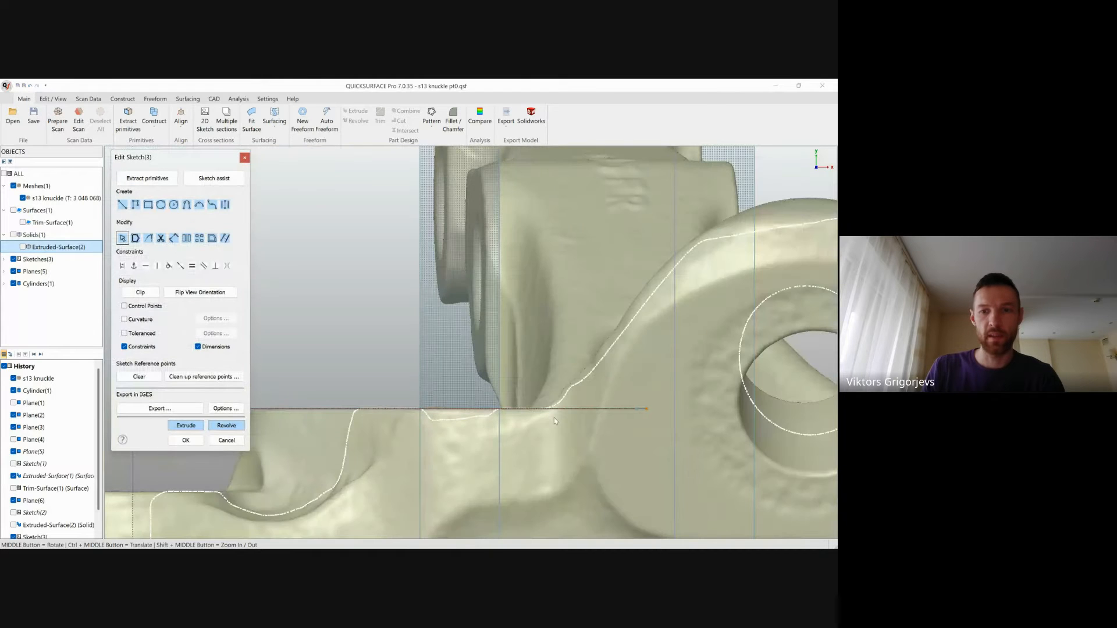
scroll(423, 413, down, 5)
scroll(345, 422, up, 5)
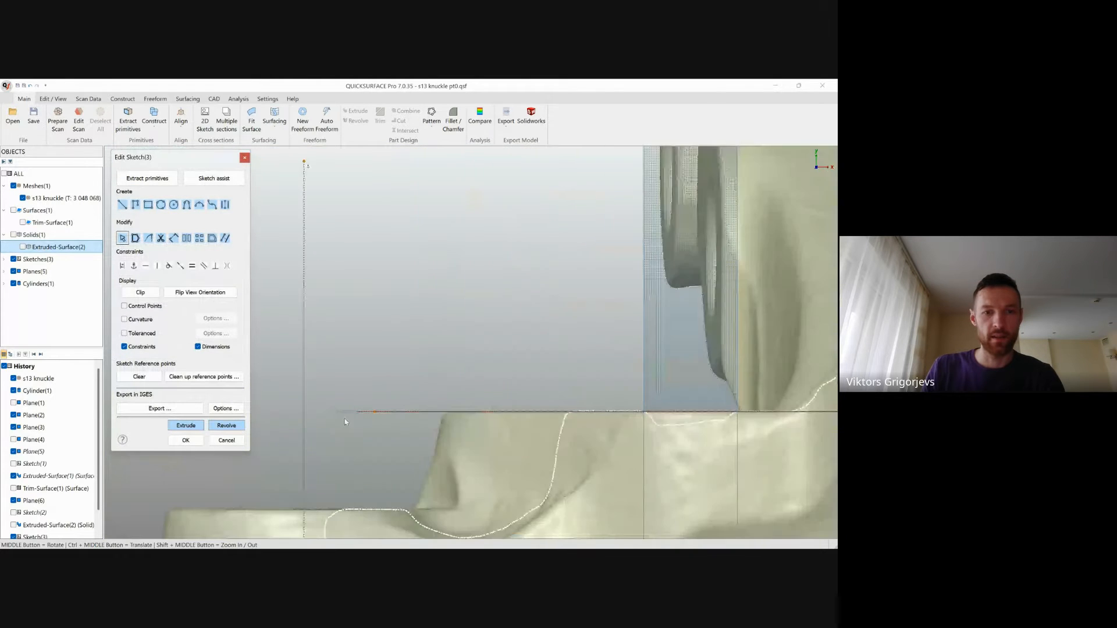
drag(378, 415, 306, 414)
scroll(386, 449, down, 3)
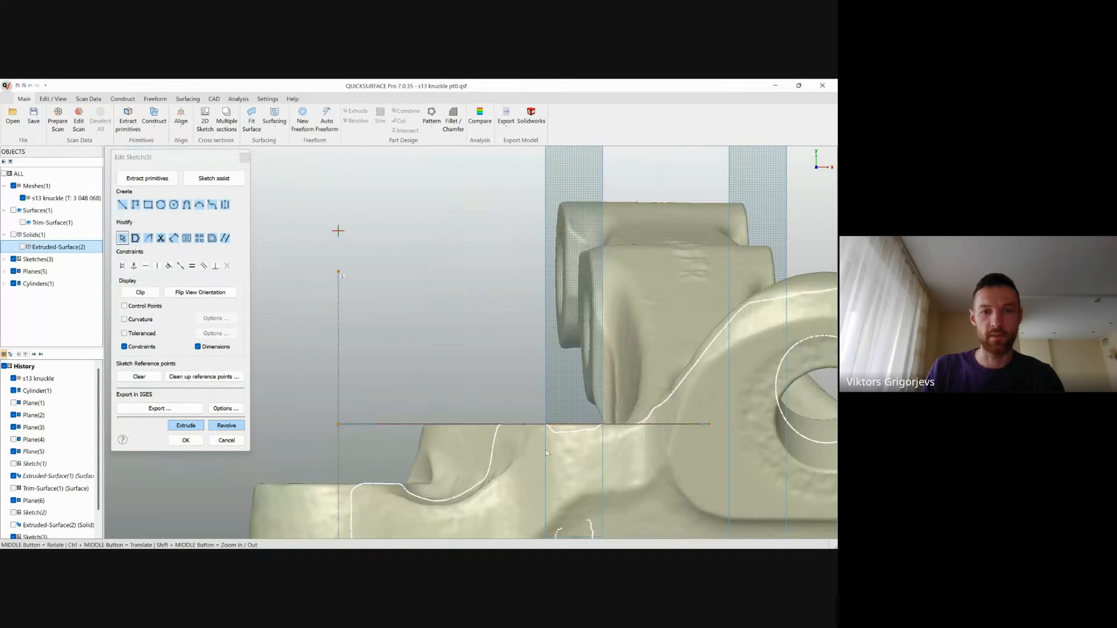
Step: Fit a short line to the steep section edge beside the side-arm face and extend its lower end to the projected line
ctrl+middle_drag(555, 456, 433, 427)
scroll(433, 426, down, 2)
scroll(473, 348, up, 6)
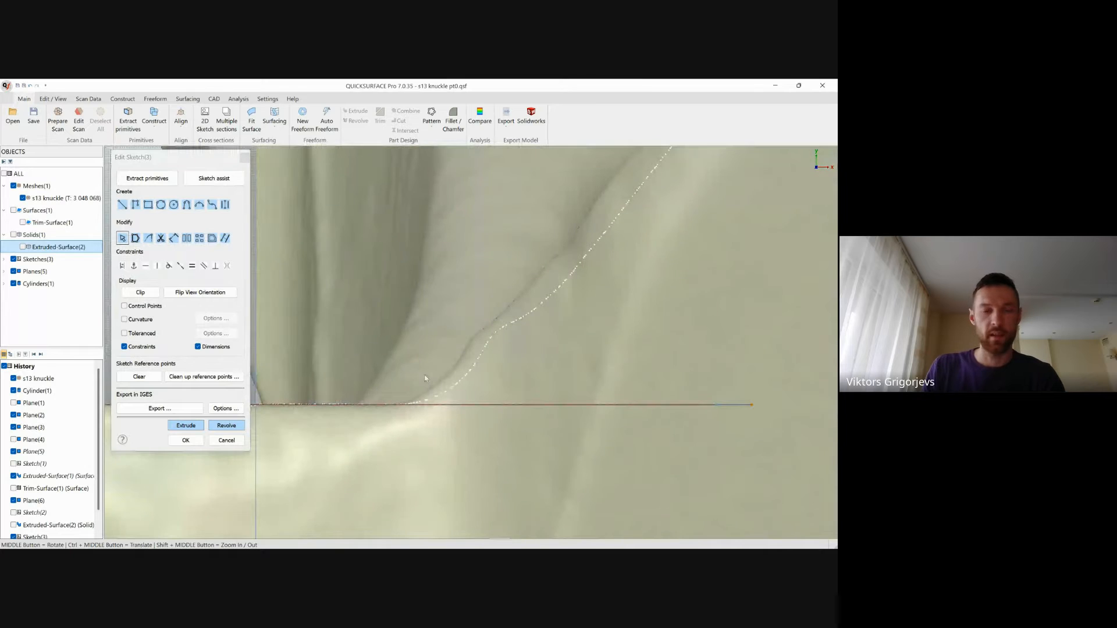
scroll(473, 348, up, 2)
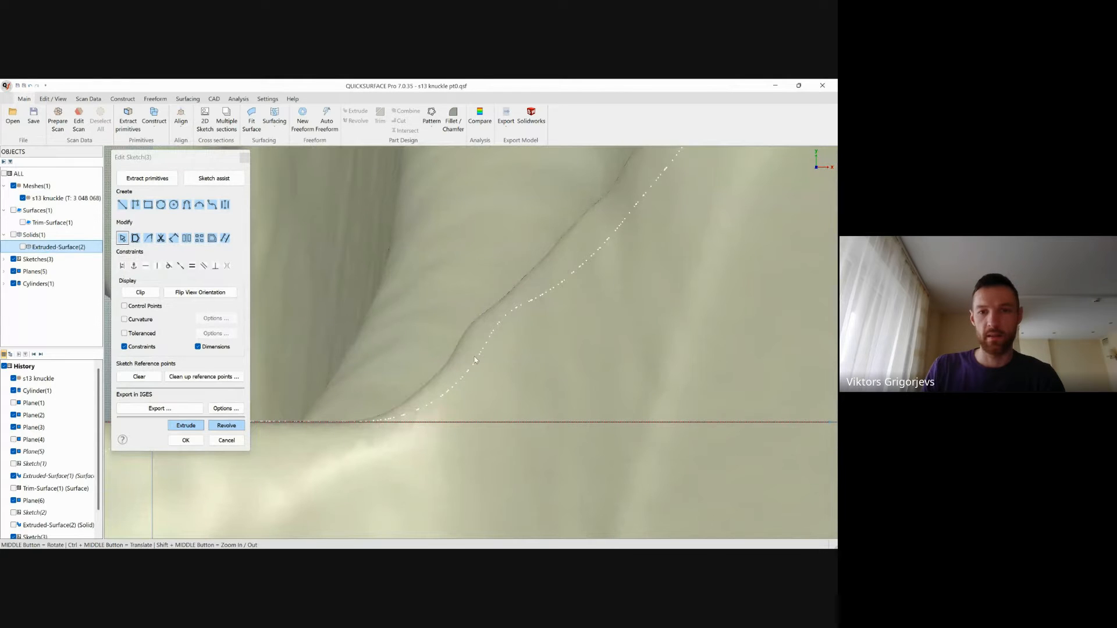
scroll(523, 351, down, 2)
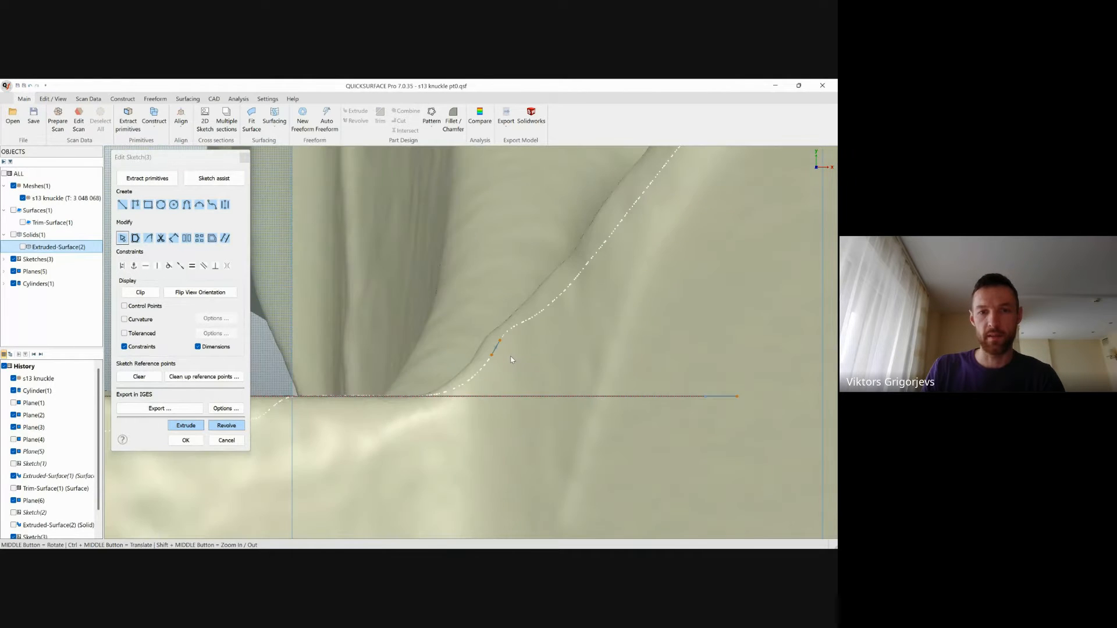
drag(709, 376, 707, 376)
mouse_move(754, 412)
mouse_down()
mouse_move(574, 351)
mouse_move(602, 419)
mouse_move(645, 418)
mouse_up()
scroll(467, 398, up, 3)
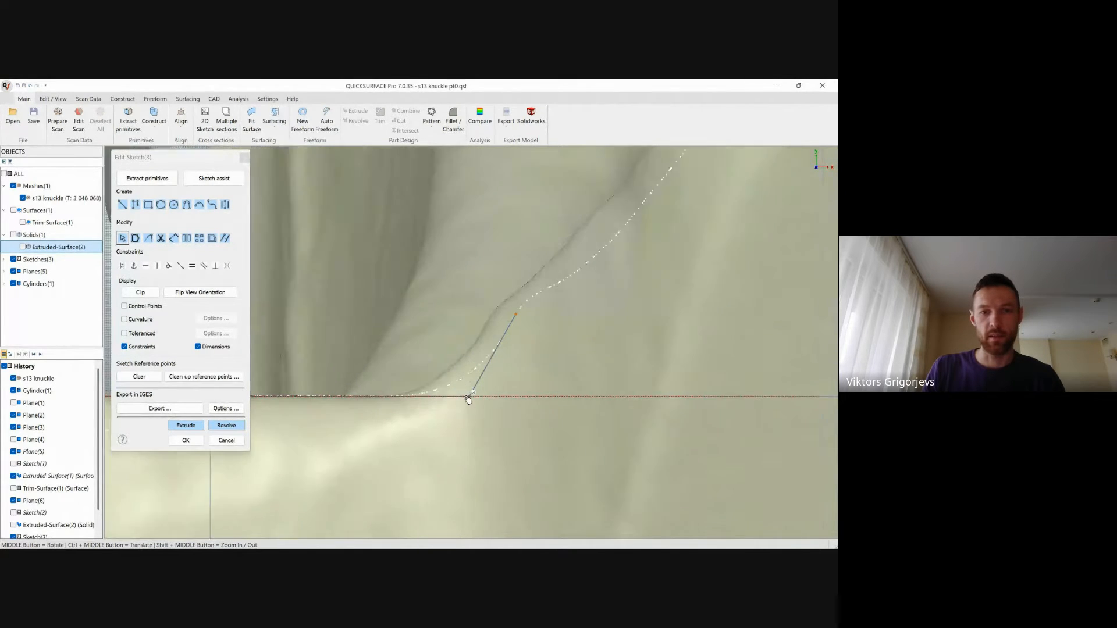
Step: Join the projected and sloped lines with a 3.3 mm radius fillet, and extend the sloped line's upper end
mouse_move(497, 403)
mouse_down()
mouse_move(441, 407)
mouse_move(483, 421)
mouse_up()
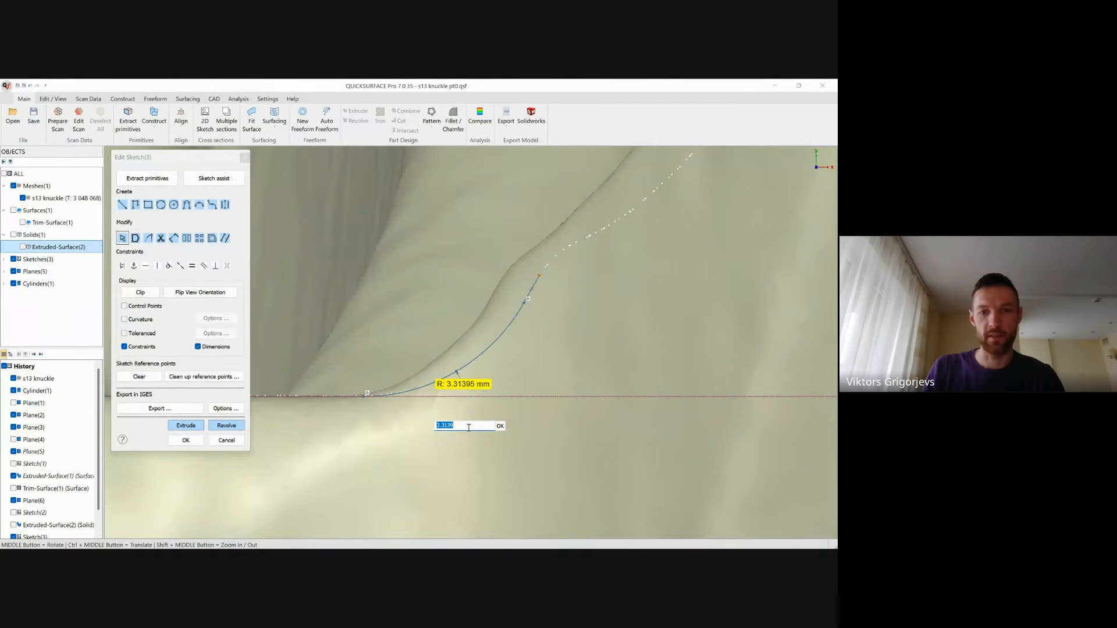
text(3.3)
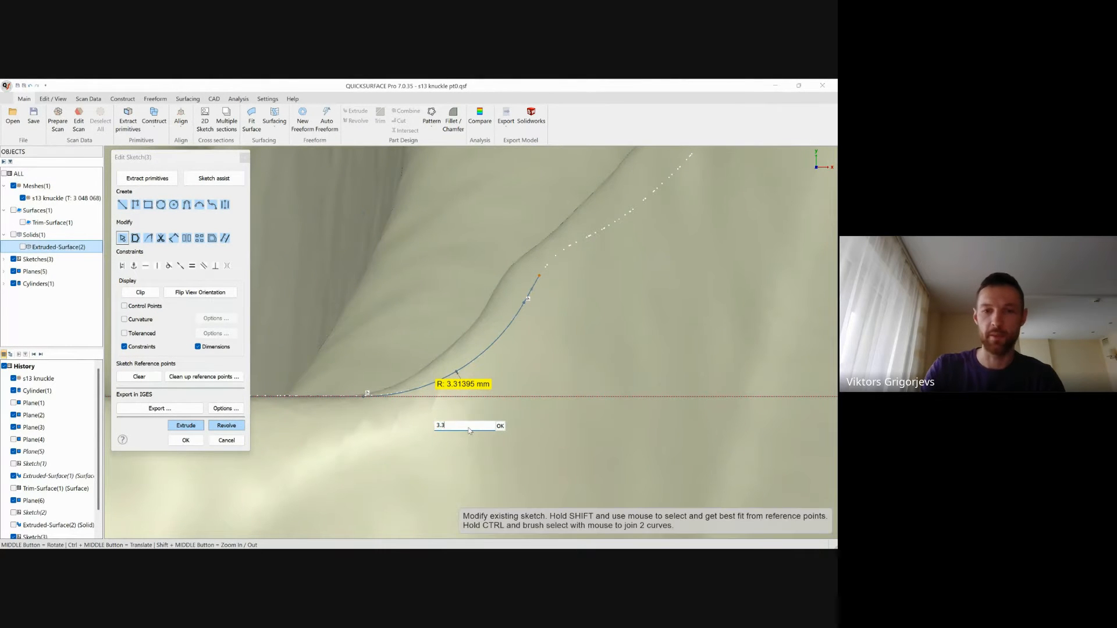
key(Return)
scroll(550, 377, down, 5)
scroll(573, 337, up, 3)
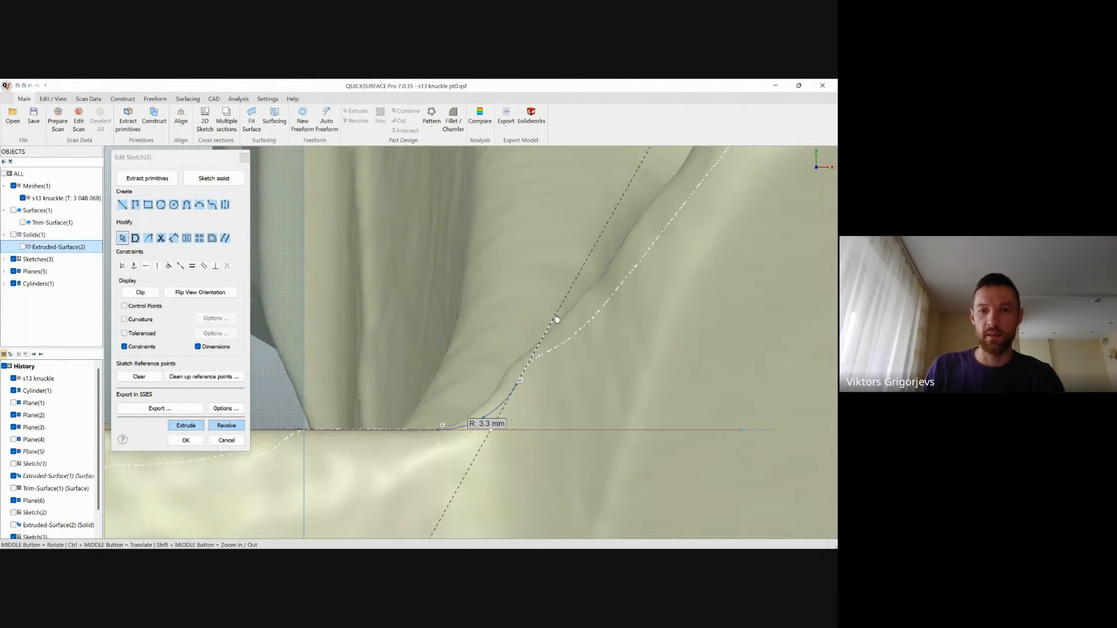
Step: Revolve the filleted profile a full turn about the sketch axis to create a surface over the side arm
scroll(516, 375, down, 3)
mouse_move(516, 375)
ctrl+middle_down()
mouse_move(520, 445)
mouse_move(523, 427)
mouse_move(443, 389)
mouse_move(399, 384)
mouse_move(423, 249)
mouse_move(445, 282)
ctrl+middle_up()
click(227, 426)
scroll(467, 327, down, 4)
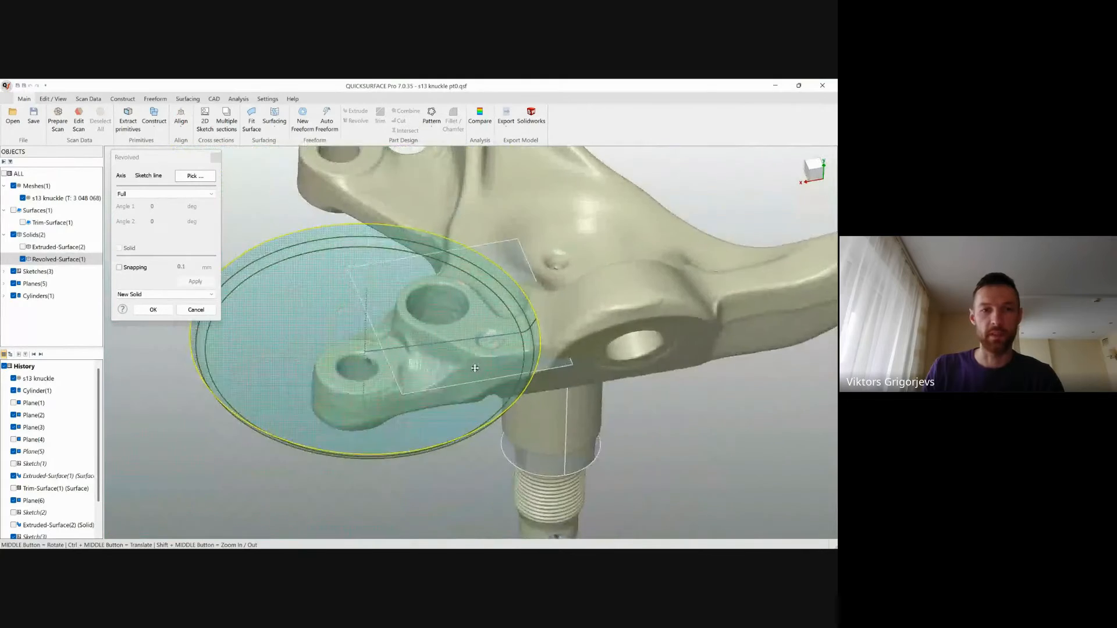
ctrl+middle_drag(477, 368, 477, 410)
click(153, 310)
middle_drag(159, 317, 479, 257)
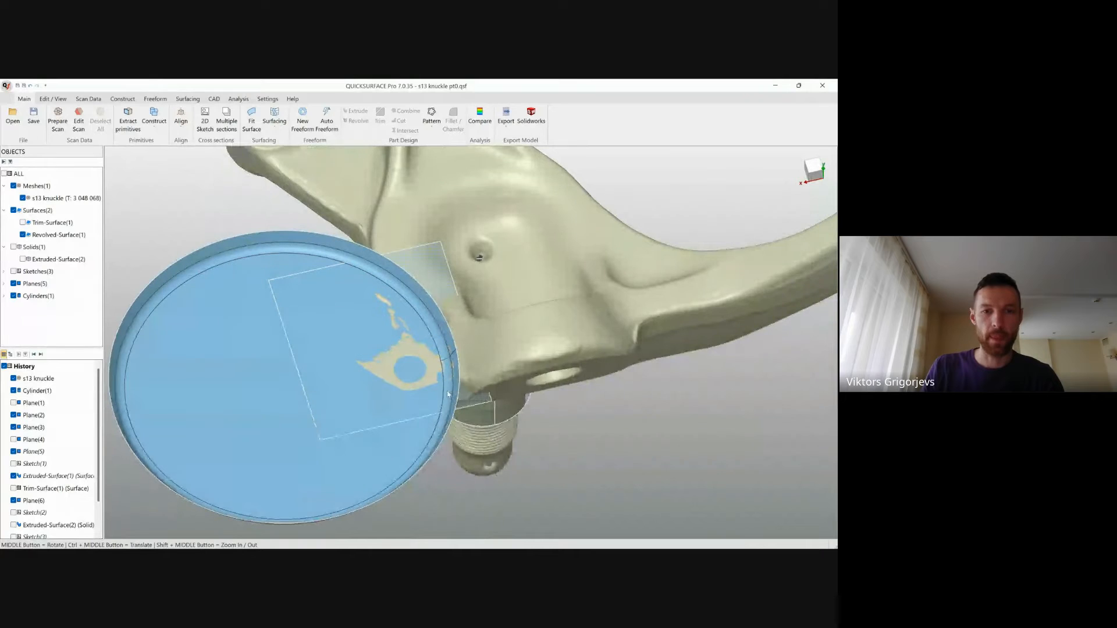
Step: Hide the reference plane that crosses the knuckle's side arm
middle_drag(327, 359, 470, 320)
middle_drag(285, 369, 406, 311)
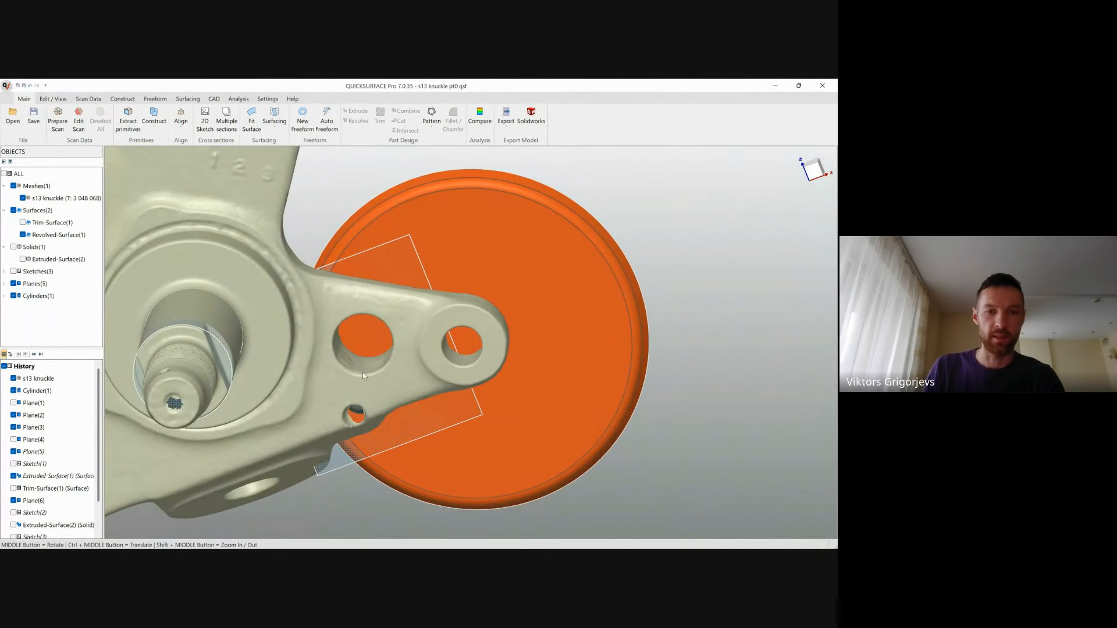
middle_drag(363, 376, 534, 266)
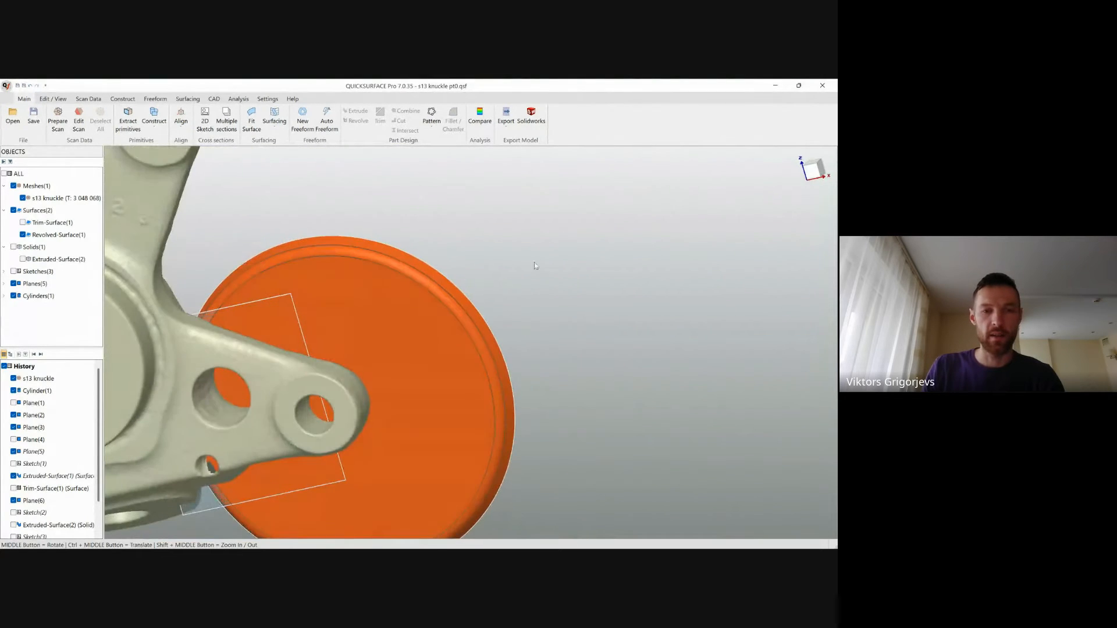
ctrl+middle_drag(348, 380, 472, 318)
middle_drag(459, 378, 407, 395)
scroll(416, 302, up, 2)
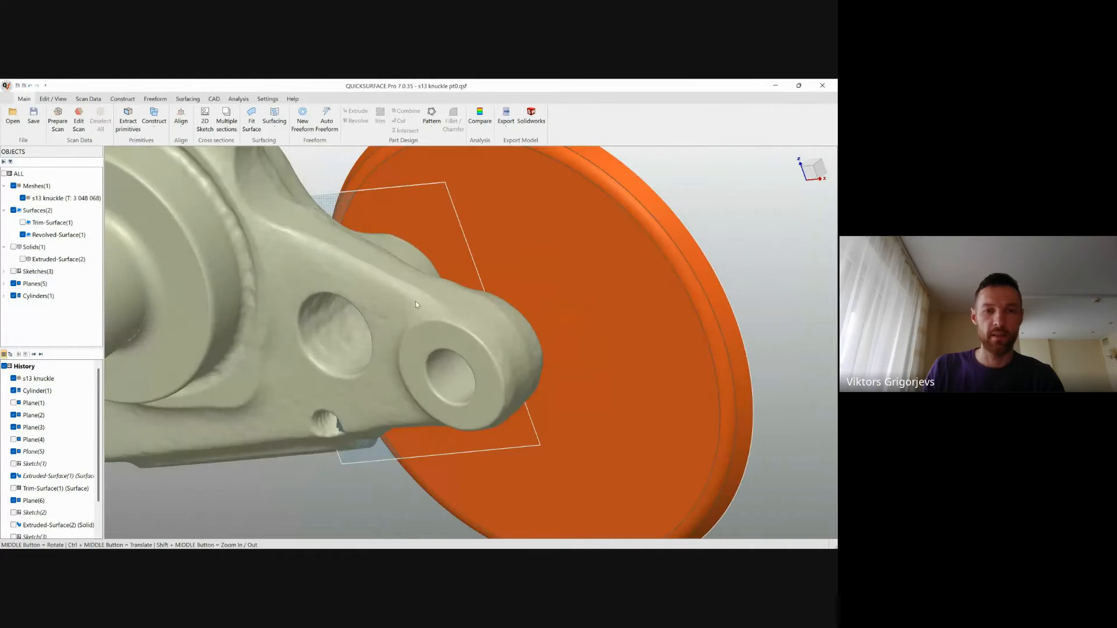
ctrl+middle_drag(448, 296, 302, 269)
click(313, 268)
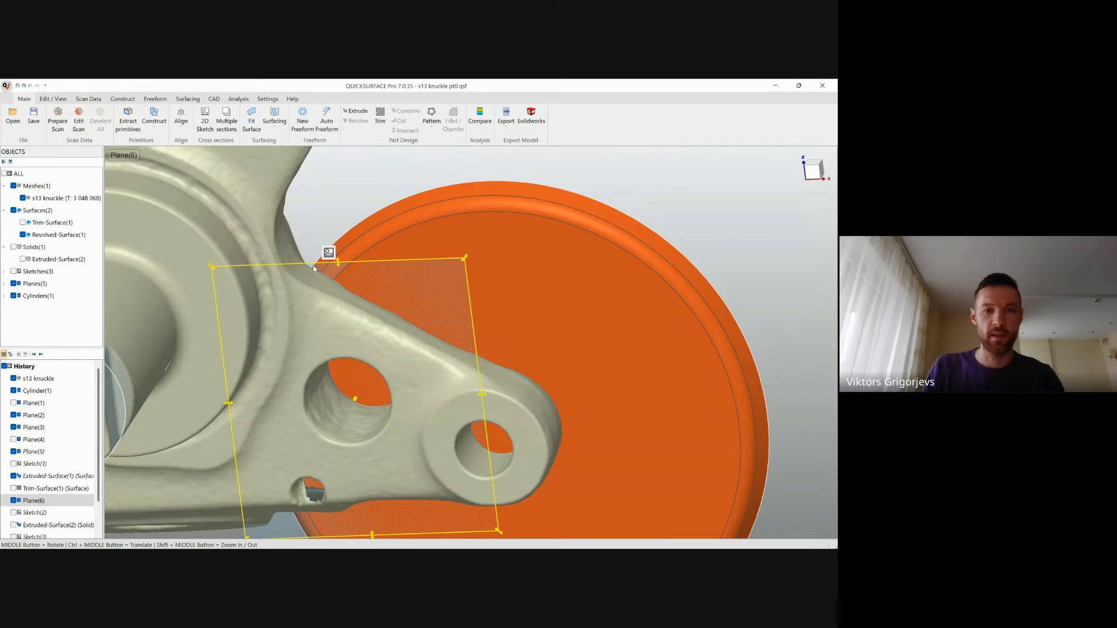
right_click(313, 268)
click(378, 336)
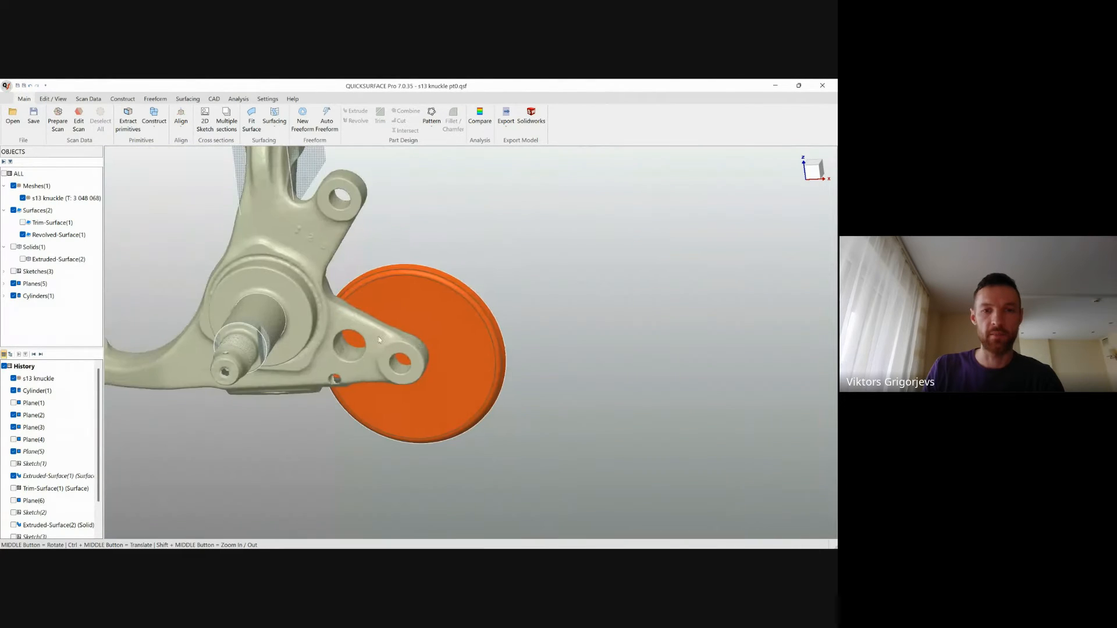
Step: Raise the region selection sensitivity slightly and fit a cylinder to the wall of the side arm's larger hole, with deviation analysis on
middle_drag(378, 336, 581, 310)
scroll(365, 365, up, 3)
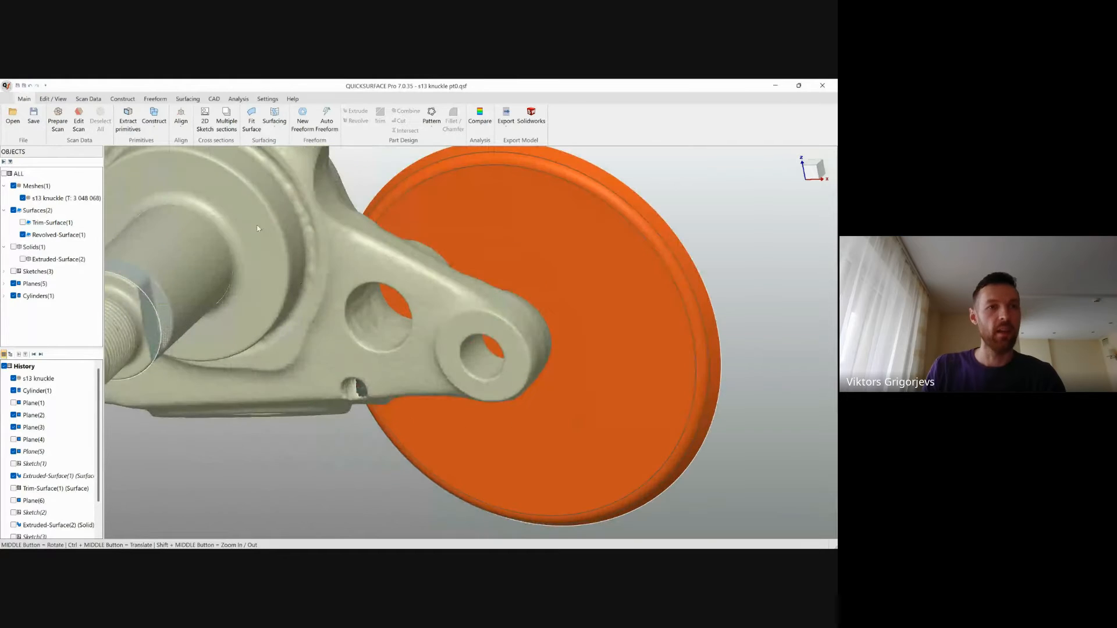
click(128, 117)
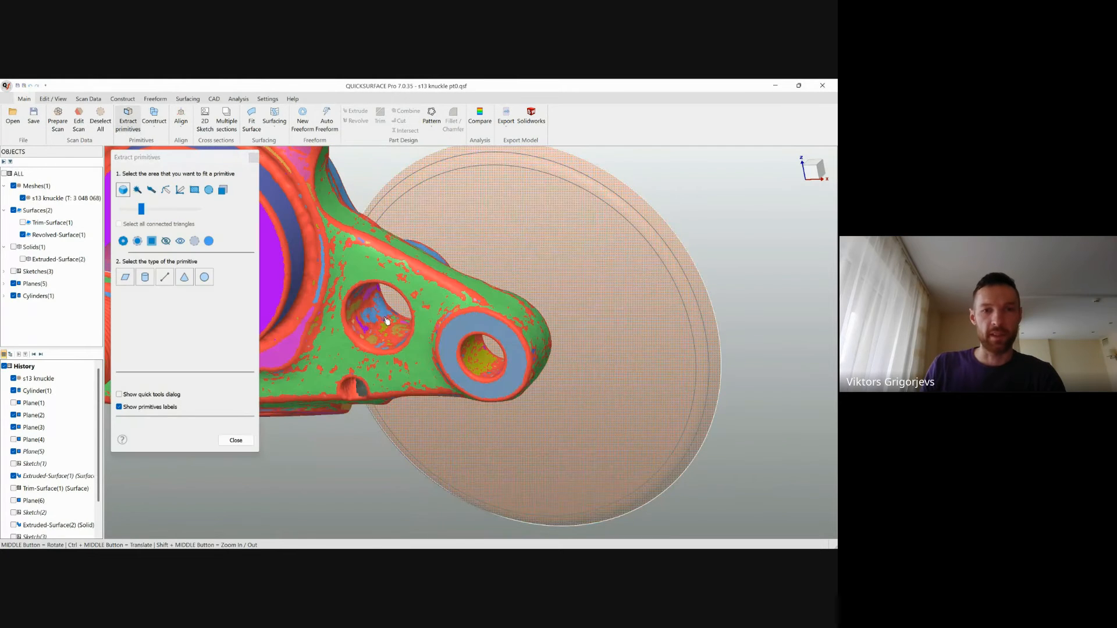
scroll(386, 321, up, 2)
scroll(389, 335, up, 1)
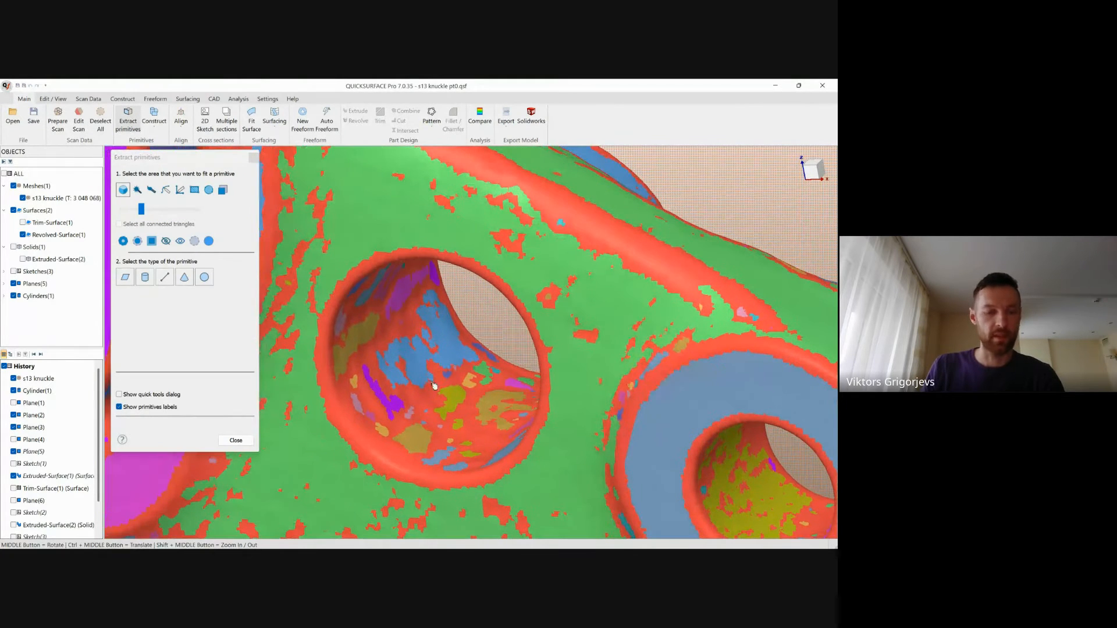
click(160, 210)
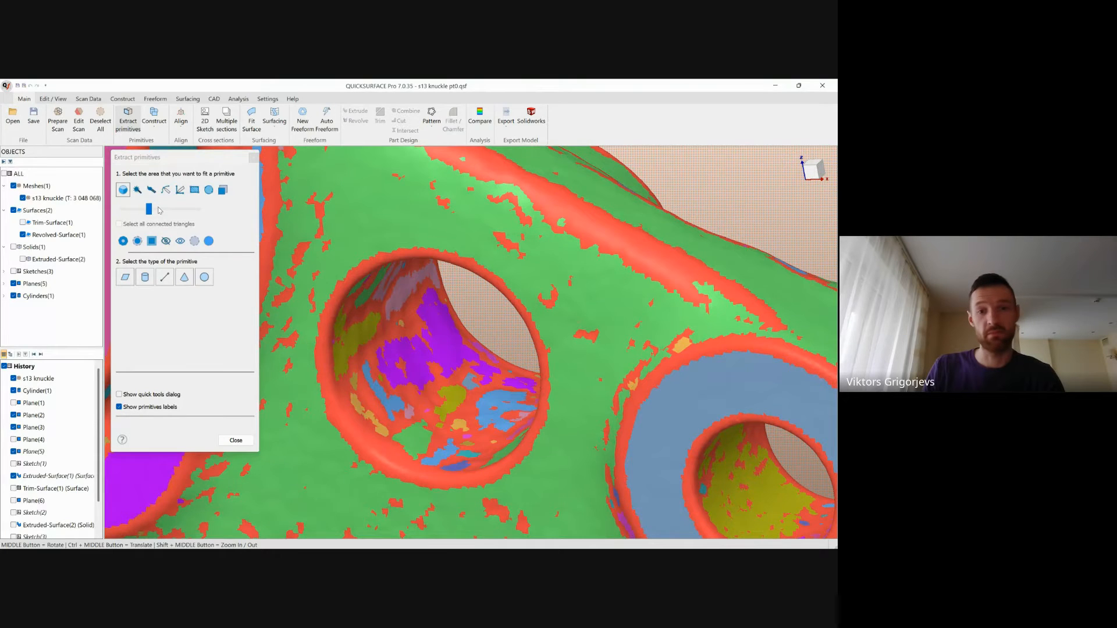
click(440, 354)
scroll(439, 354, down, 4)
scroll(488, 380, up, 1)
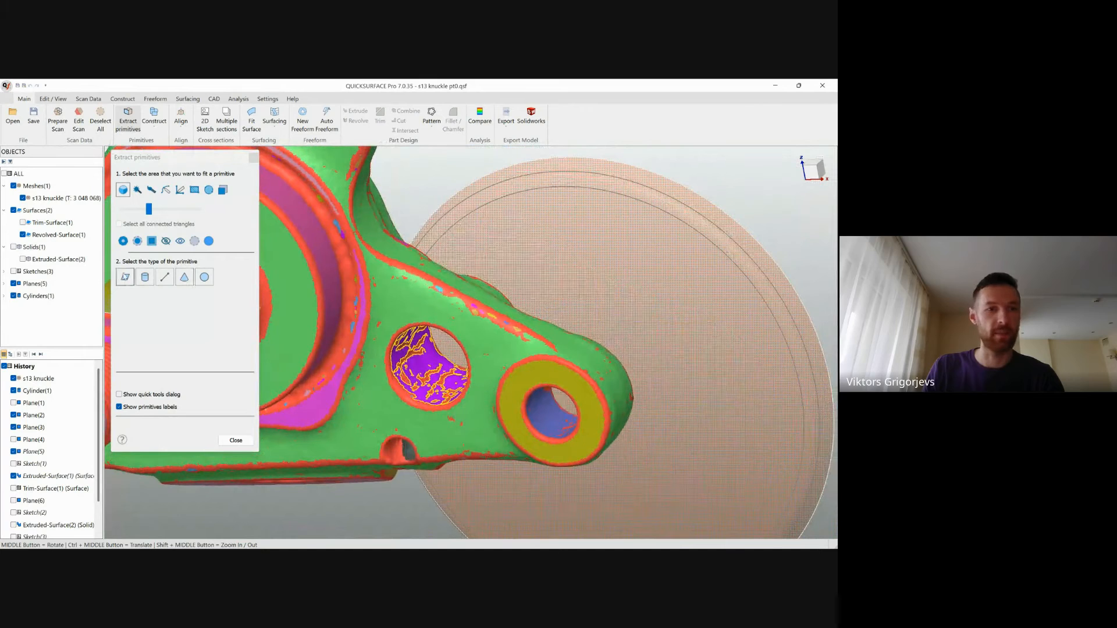
click(145, 277)
click(133, 382)
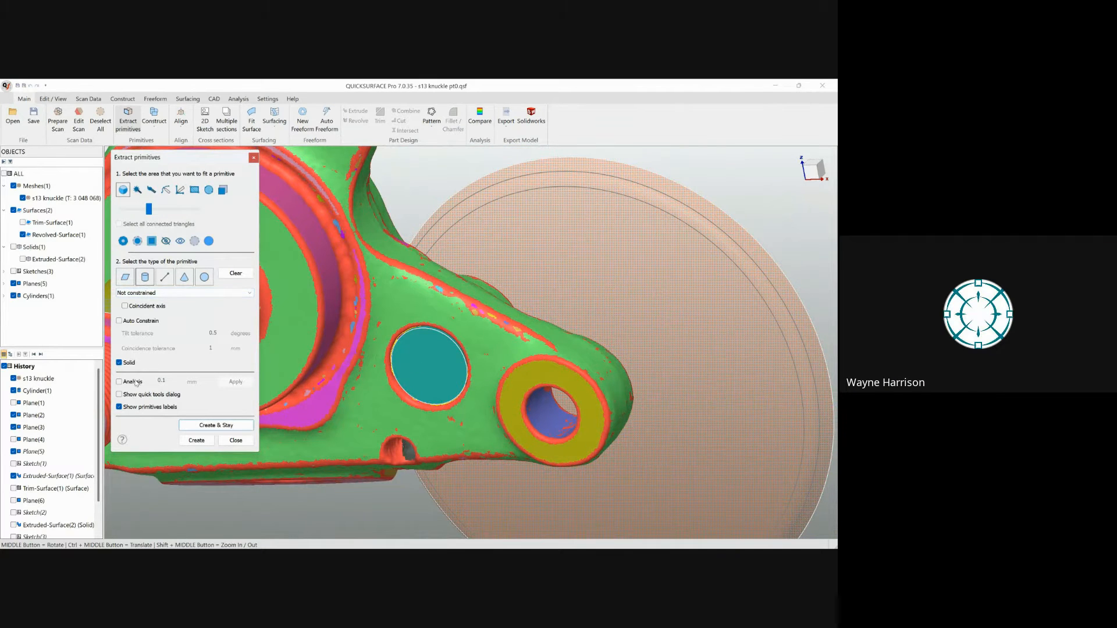
Step: Constrain the fitted hole cylinder parallel to Cylinder(1) and create it
scroll(459, 348, down, 3)
middle_drag(506, 354, 431, 364)
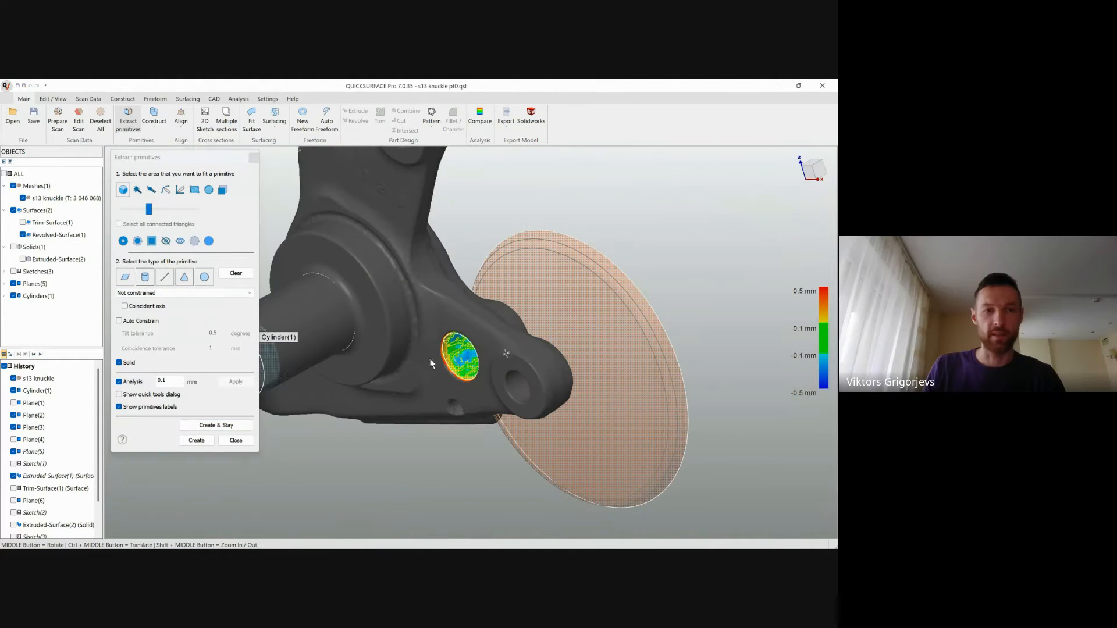
click(161, 294)
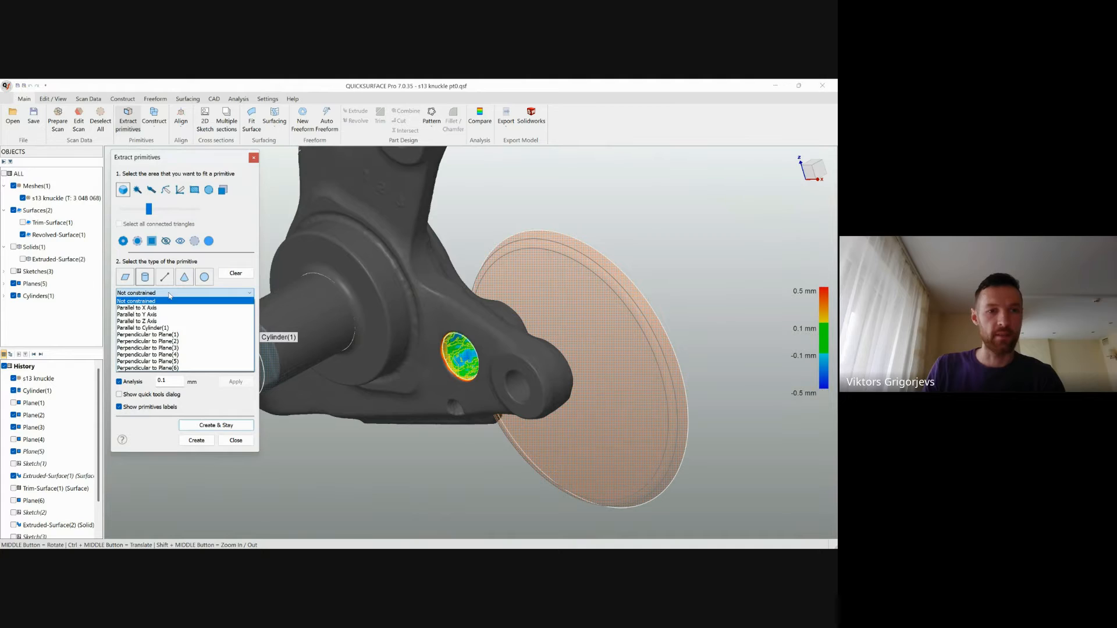
click(201, 329)
scroll(465, 358, up, 5)
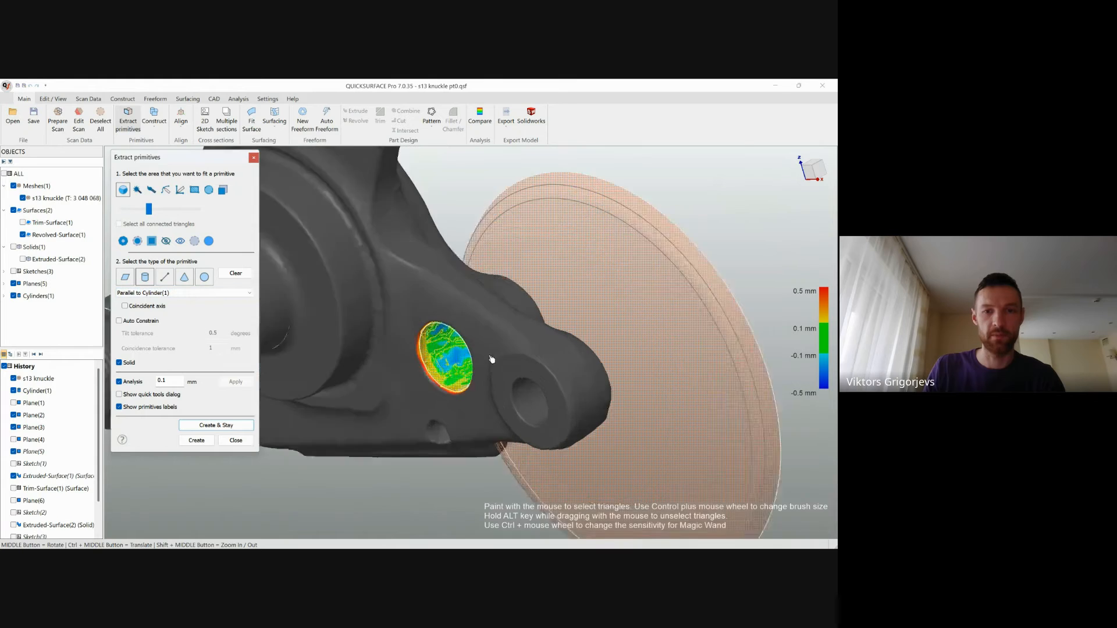
middle_drag(631, 298, 310, 419)
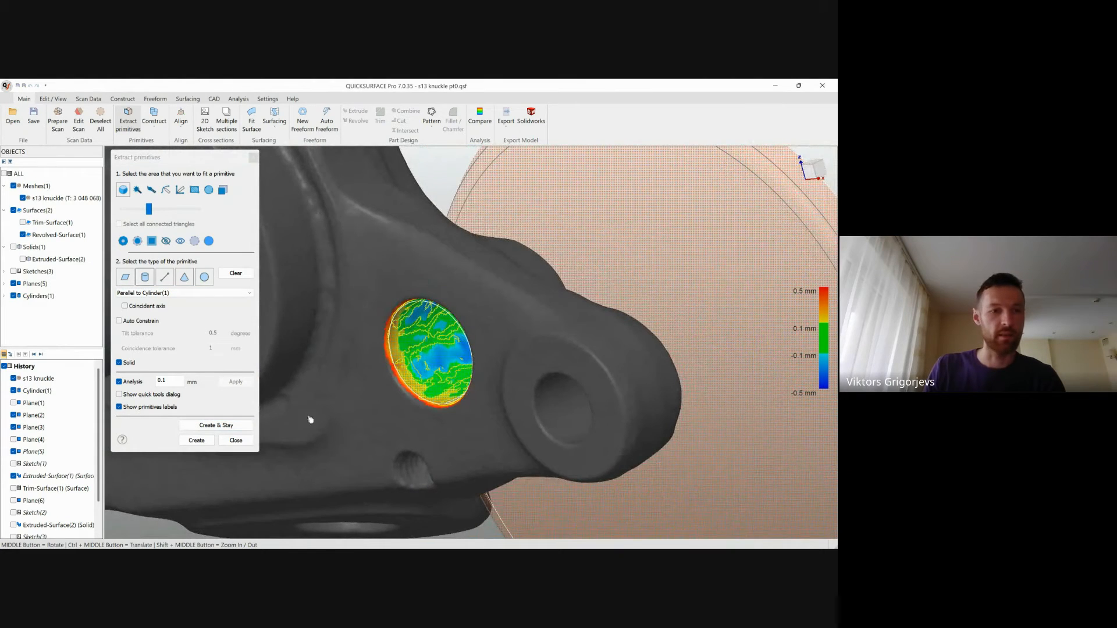
click(196, 440)
Step: Trim the revolved surface and the new hole cylinder against each other, removing the cylinder portion behind the revolved face
scroll(482, 397, down, 3)
middle_drag(480, 394, 401, 368)
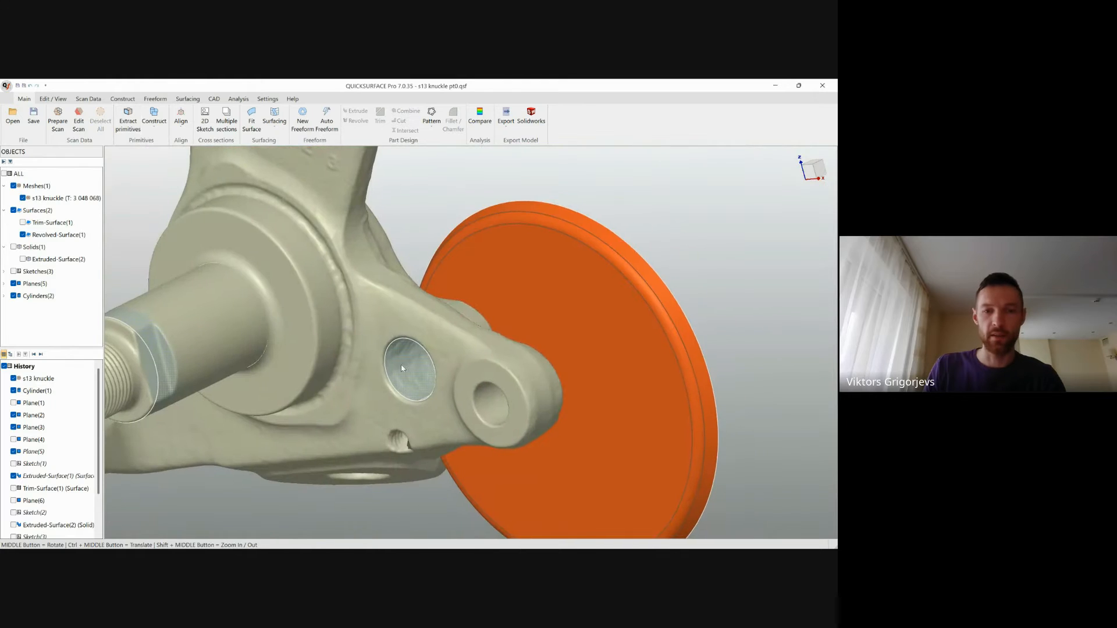
scroll(402, 368, up, 4)
click(412, 371)
scroll(430, 385, down, 5)
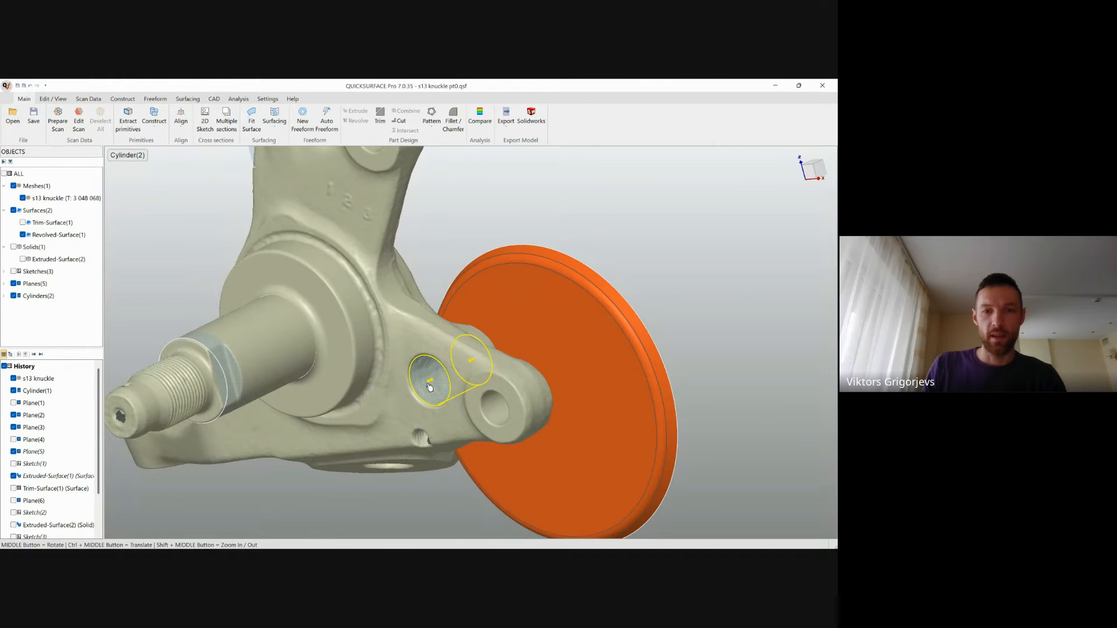
middle_drag(429, 387, 466, 410)
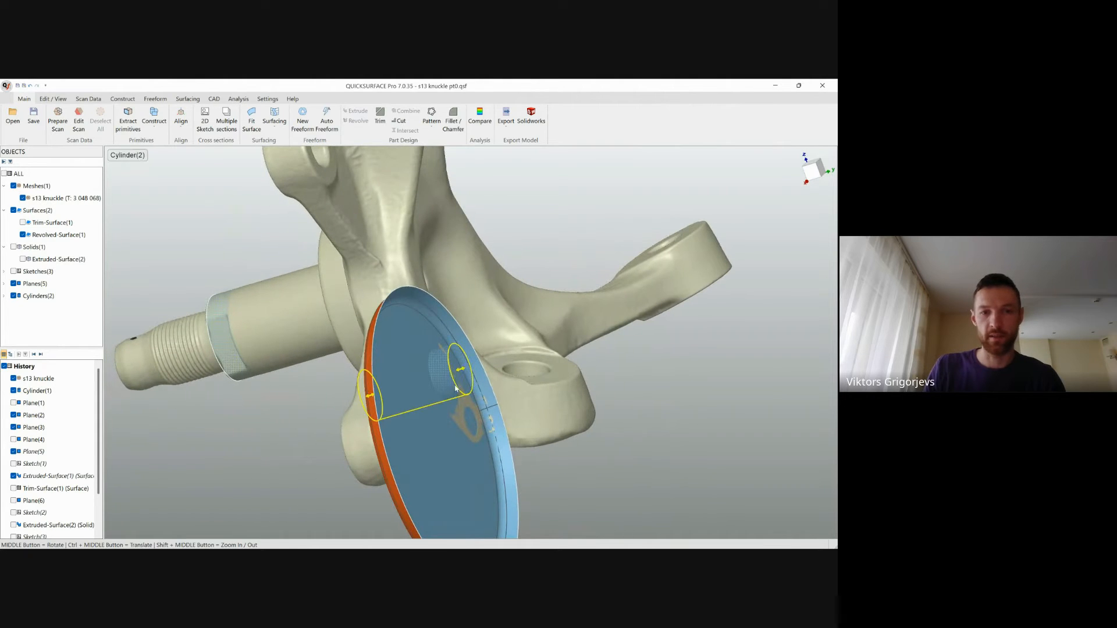
click(427, 431)
click(442, 423)
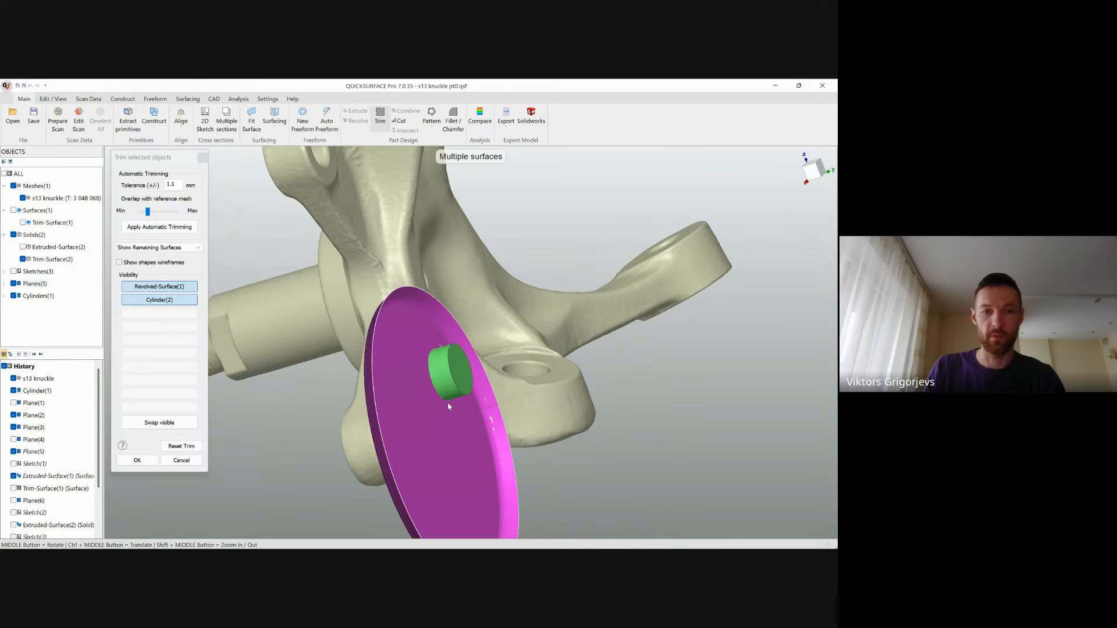
middle_drag(464, 385, 269, 424)
click(394, 388)
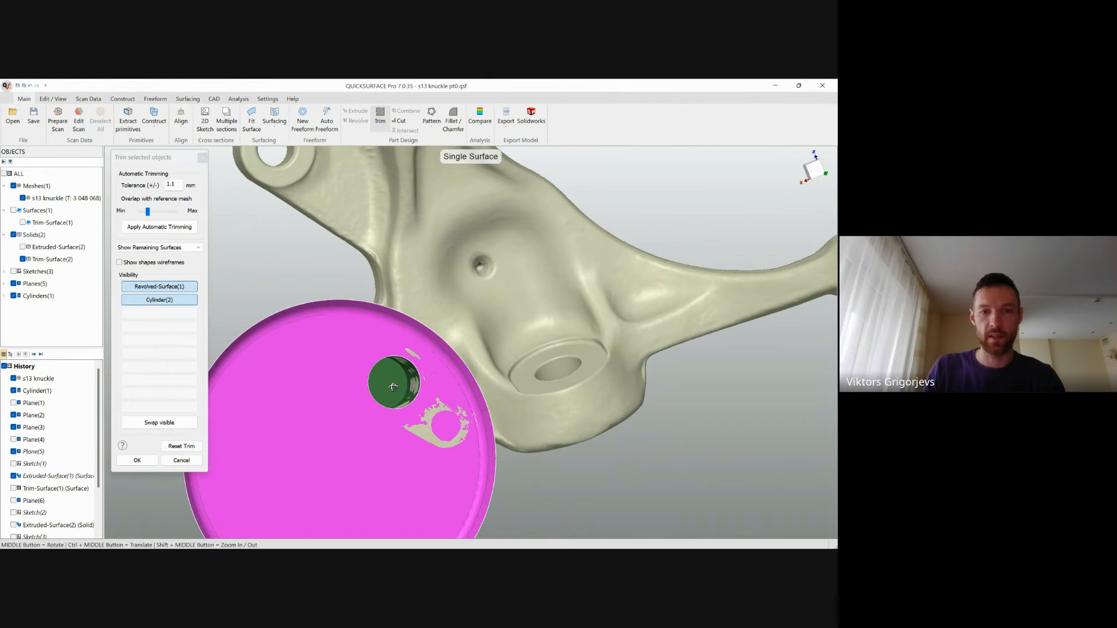
Step: Try removing the cylinder portion on the spindle side, undo that removal, and accept the trim
middle_drag(394, 388, 689, 366)
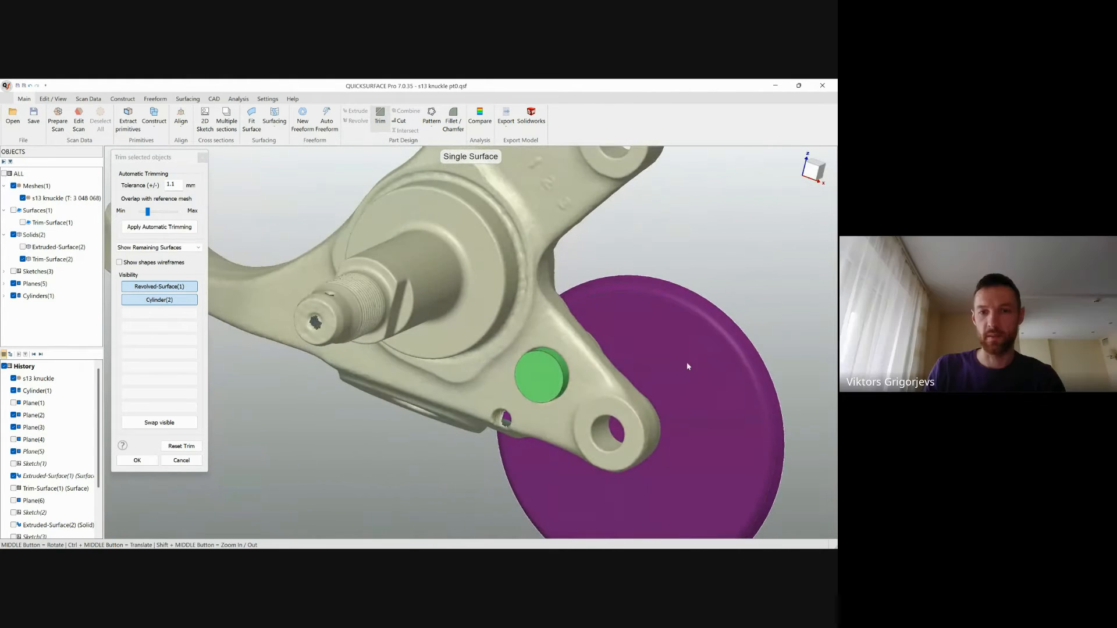
click(547, 386)
key(ctrl+z)
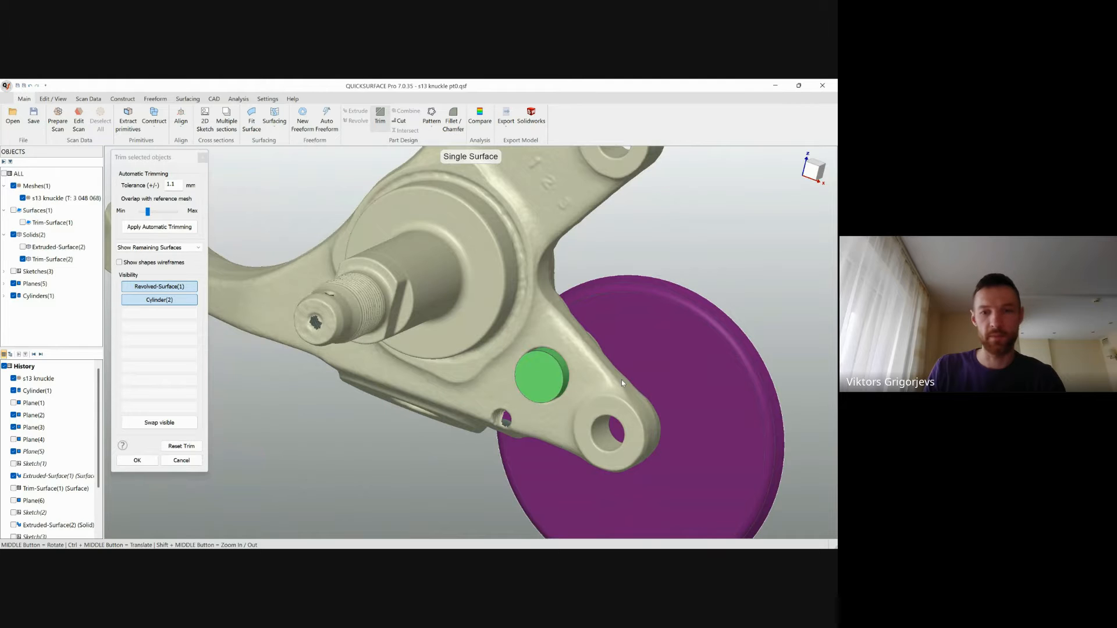
middle_drag(633, 373, 407, 372)
click(138, 460)
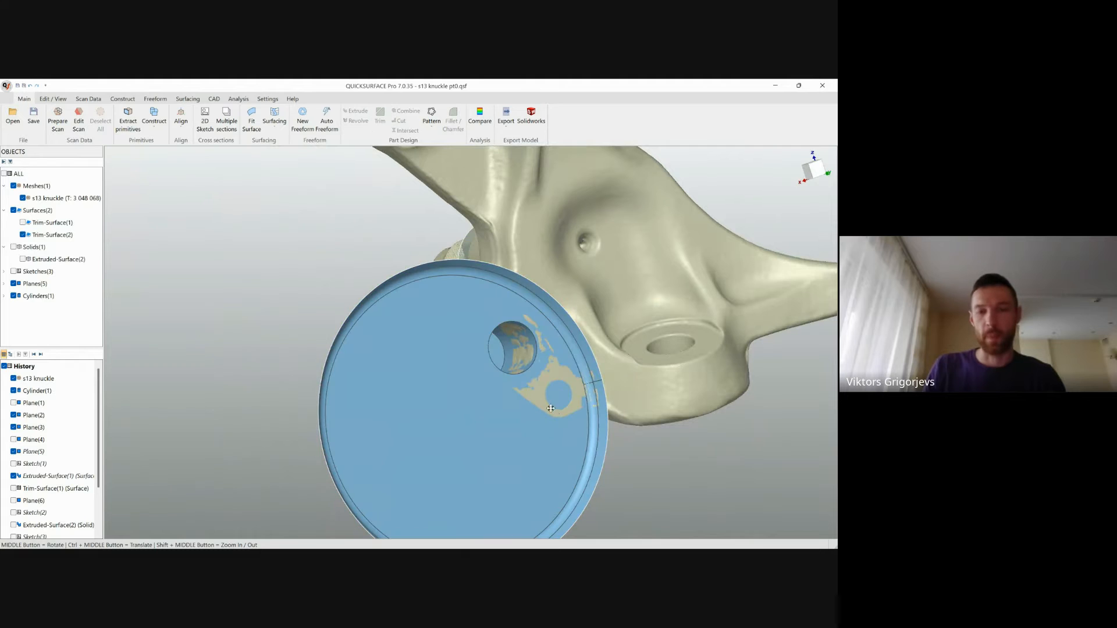
Step: Examine the trimmed surface around the side-arm hole and the small hole in the knuckle's rear recess
middle_drag(303, 407, 382, 372)
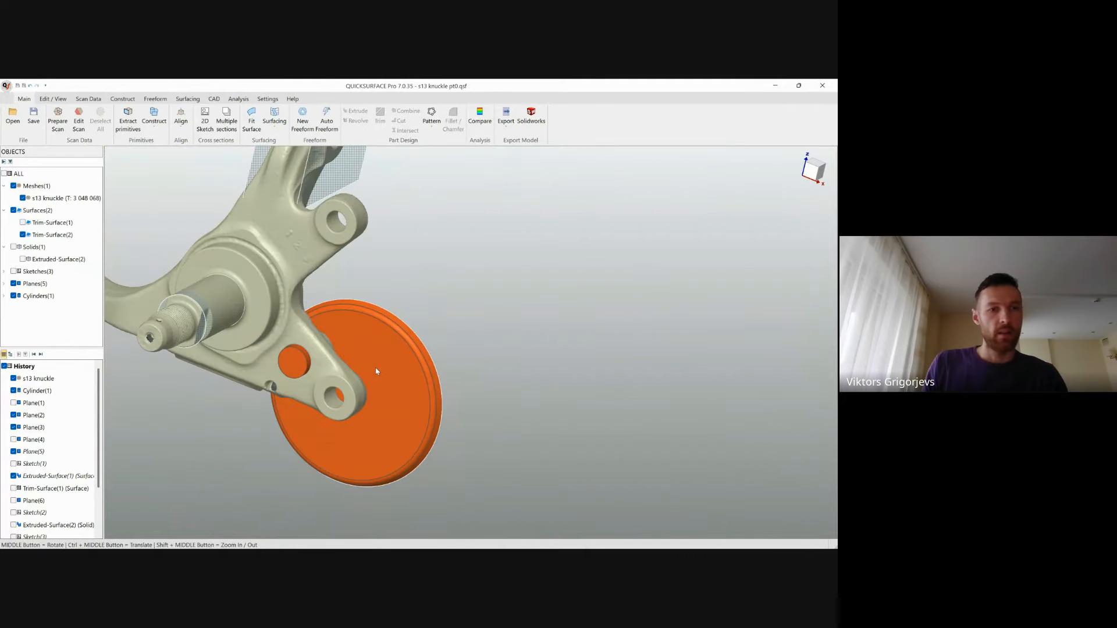
middle_drag(389, 362, 216, 378)
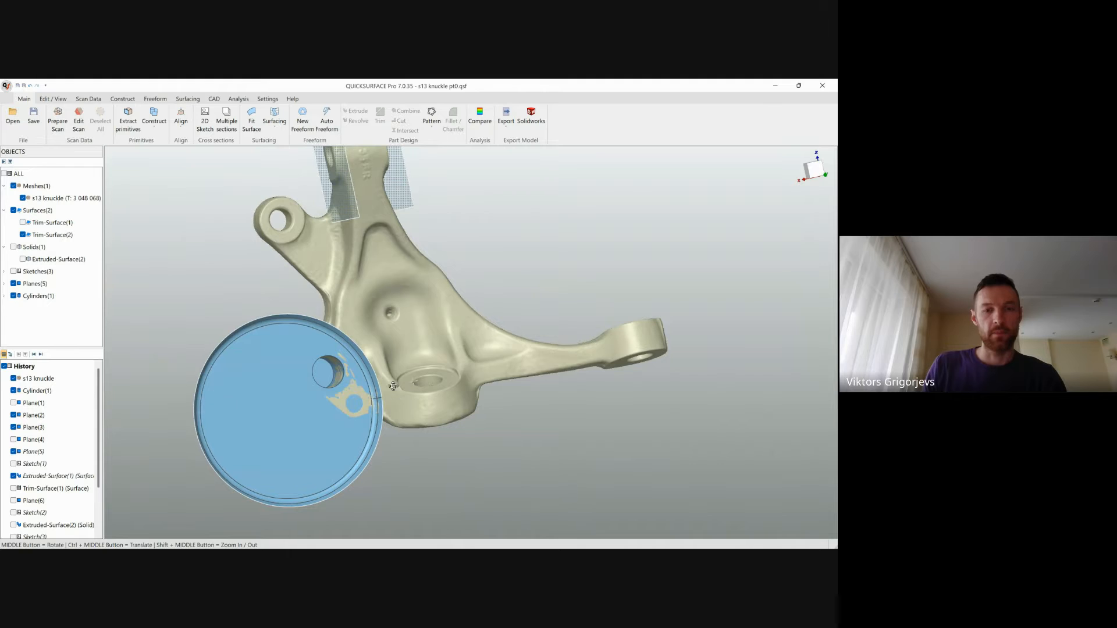
middle_drag(394, 385, 386, 348)
scroll(434, 291, up, 5)
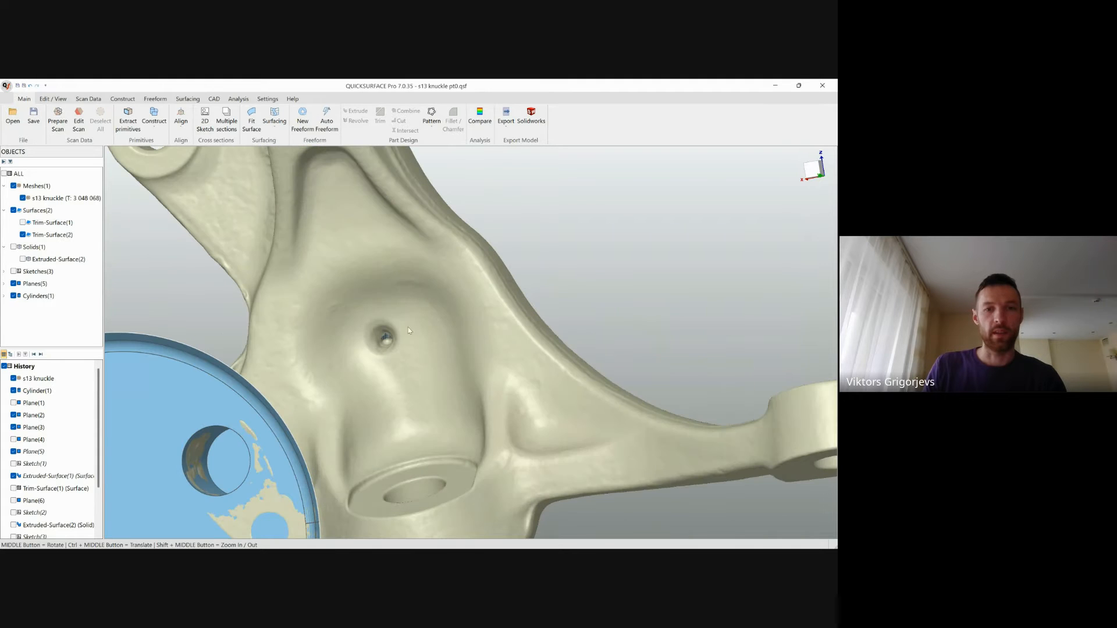
scroll(396, 339, up, 2)
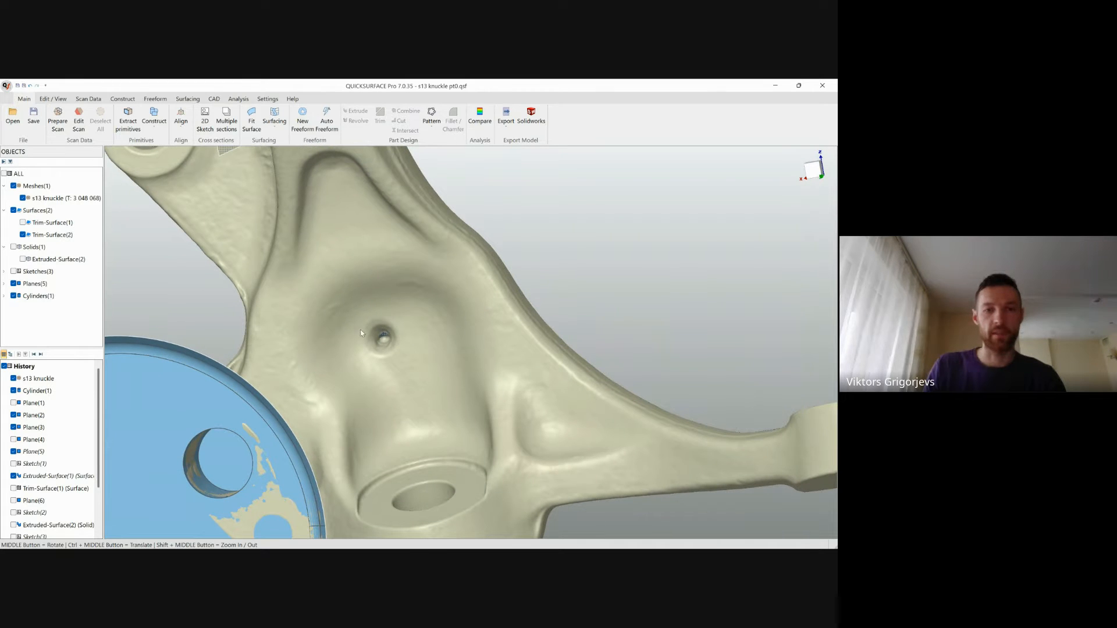
middle_drag(398, 338, 424, 367)
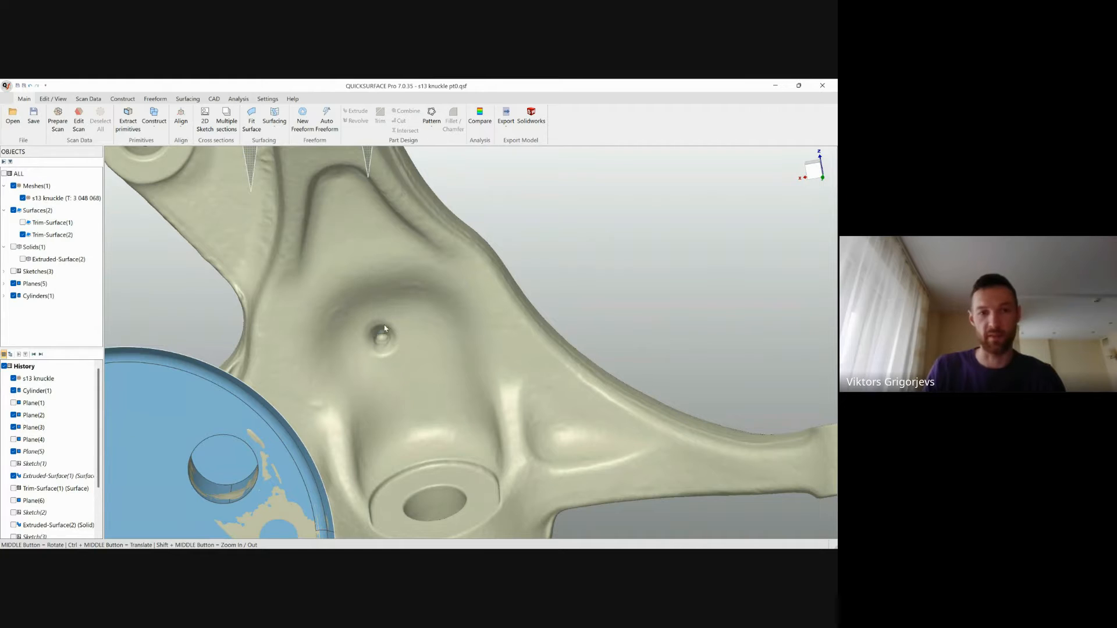
middle_drag(319, 301, 570, 350)
scroll(570, 351, down, 5)
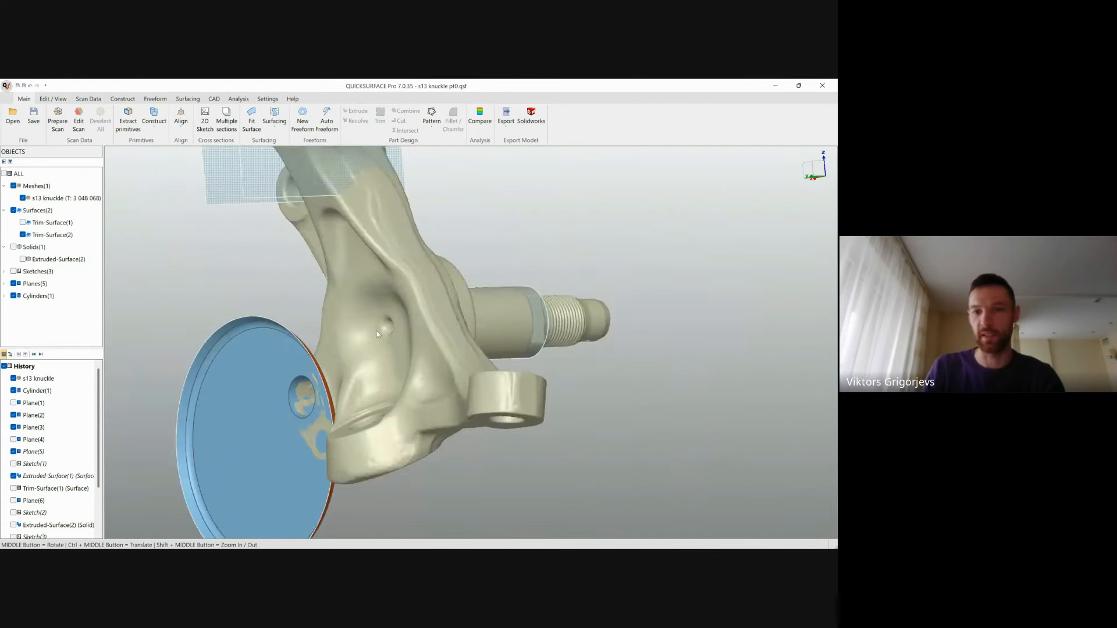
middle_drag(451, 326, 496, 339)
Step: Edit the s13 knuckle scan from the back view, brush-selecting the small rear recess hole and replacing it with a smooth patch
scroll(365, 330, up, 5)
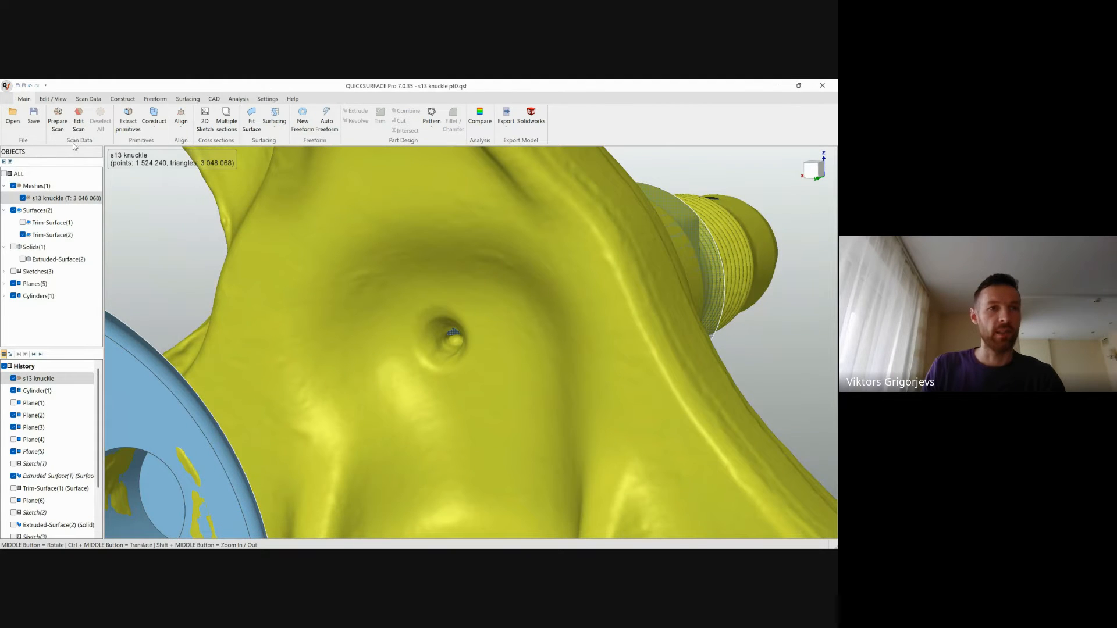
click(79, 120)
scroll(458, 355, down, 3)
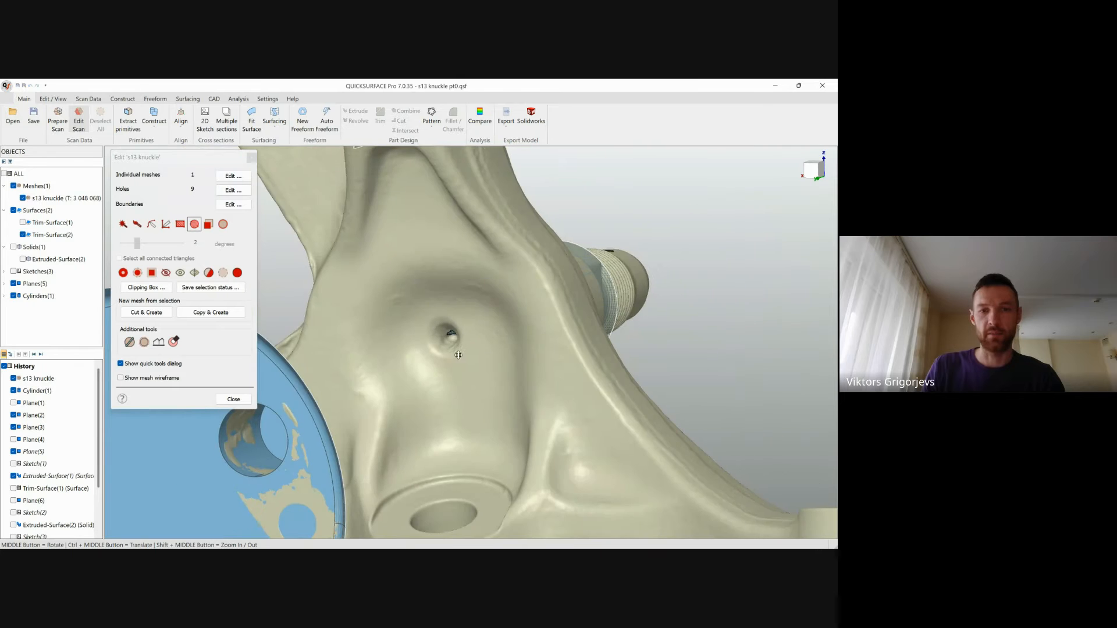
middle_drag(458, 355, 446, 332)
mouse_move(803, 194)
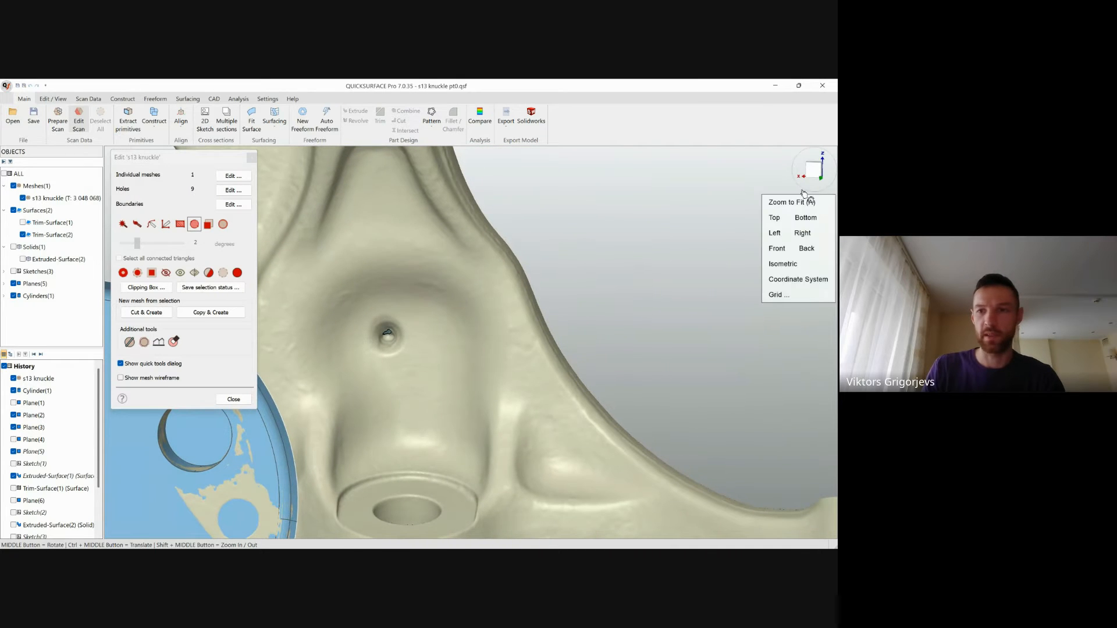
click(807, 249)
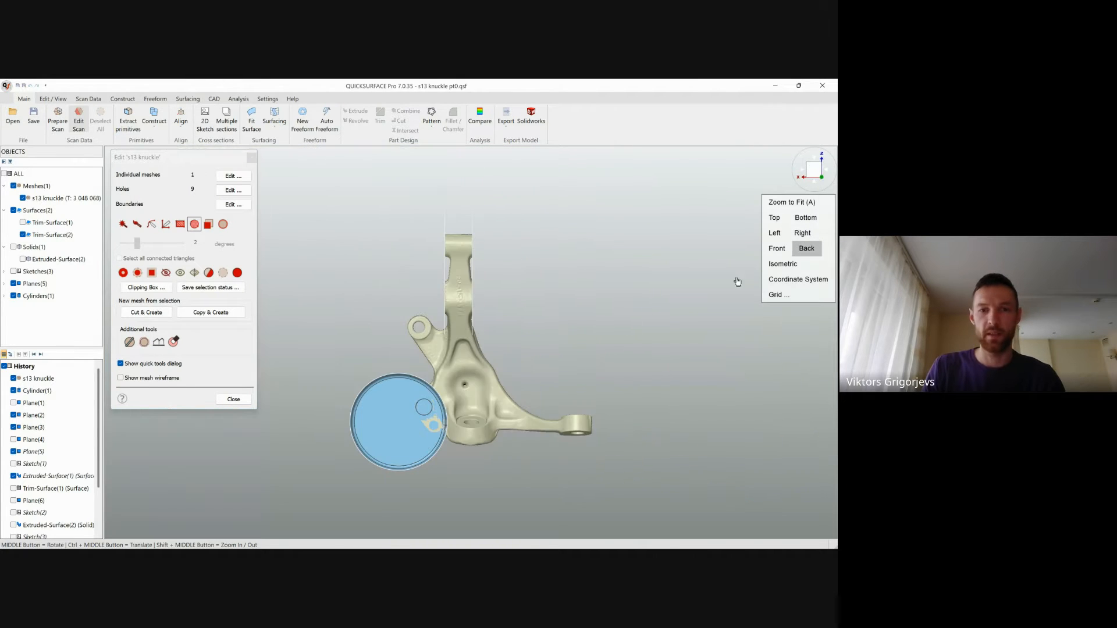
scroll(472, 391, up, 10)
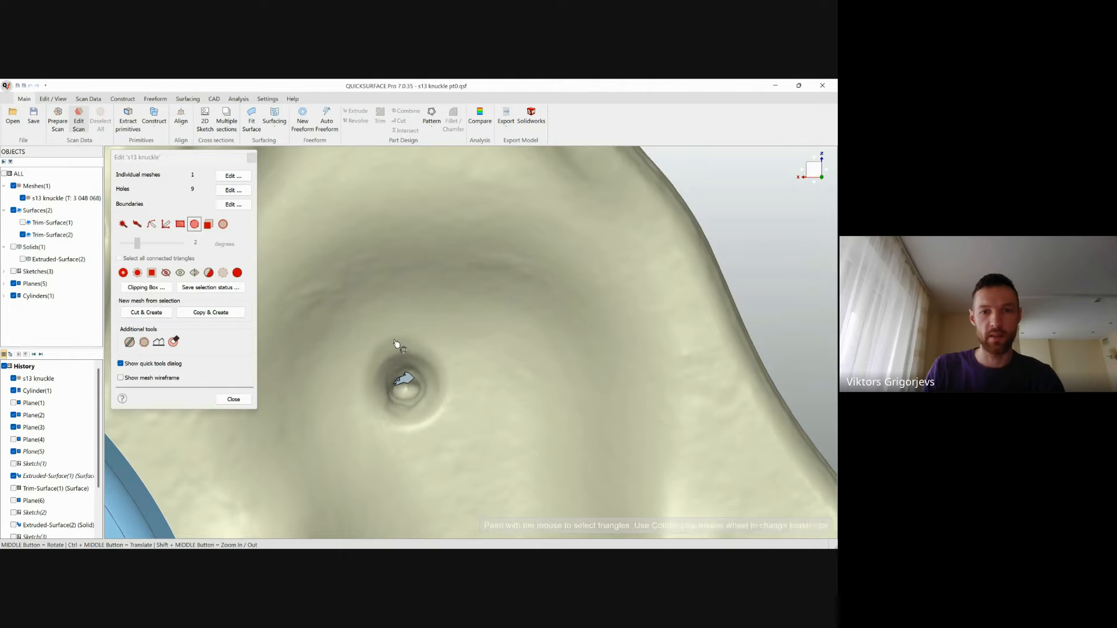
drag(408, 389, 427, 444)
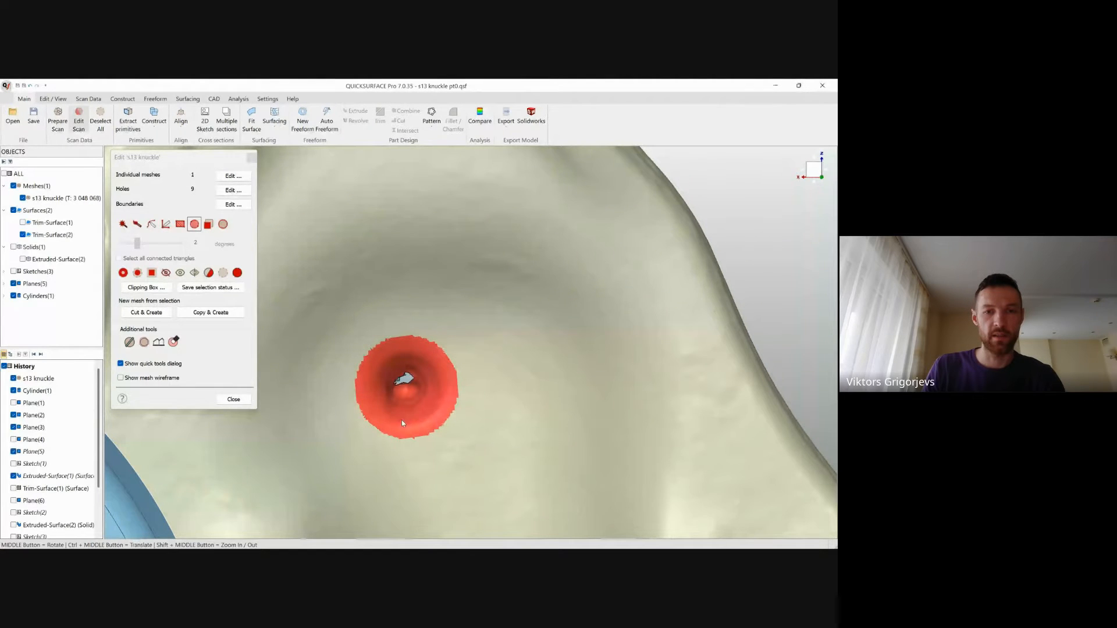
Step: Brush-select the patched spot in the rear recess again, smooth over the leftover opening and close the scan editing
scroll(446, 370, up, 5)
middle_drag(462, 378, 378, 388)
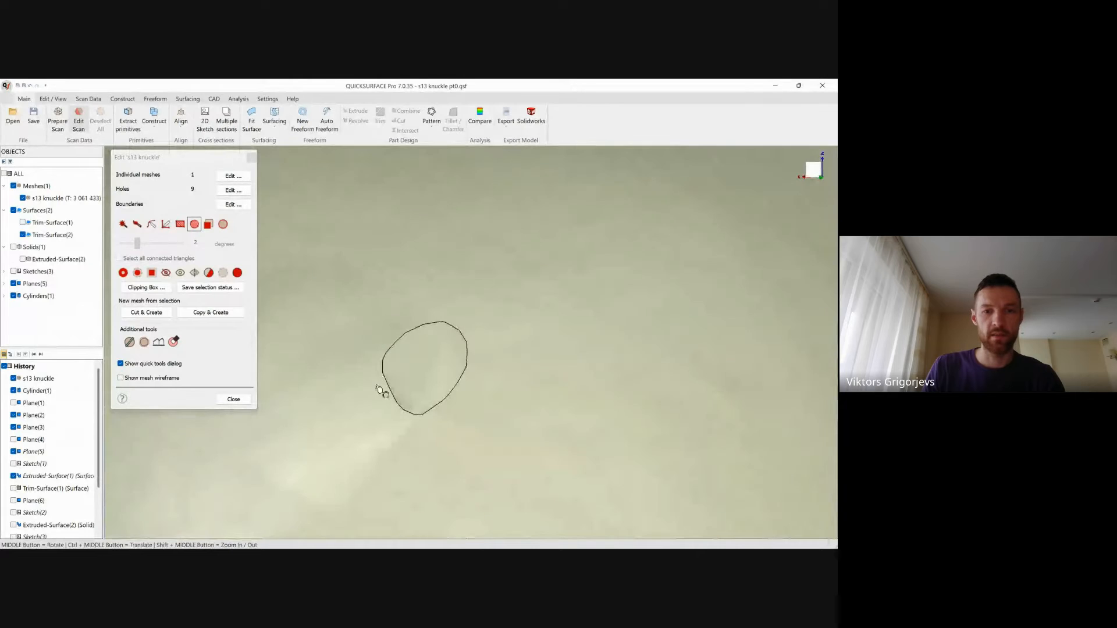
scroll(388, 386, down, 5)
mouse_move(373, 354)
mouse_down()
mouse_move(430, 406)
mouse_move(420, 409)
mouse_up()
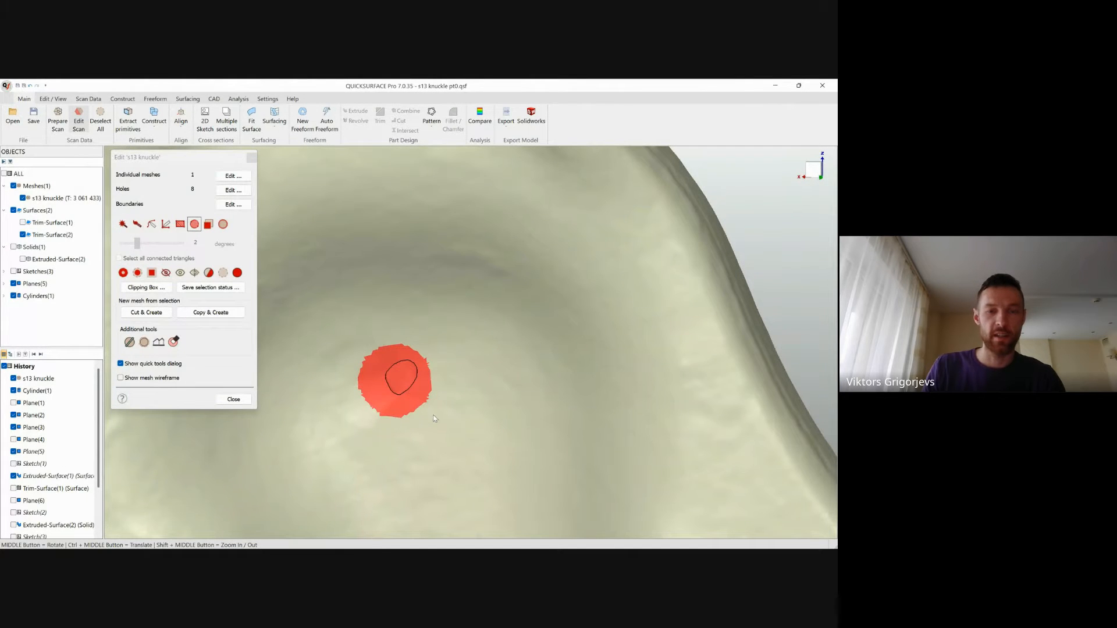
scroll(417, 414, down, 7)
middle_drag(419, 414, 454, 374)
middle_drag(454, 374, 429, 546)
scroll(434, 389, up, 3)
click(244, 399)
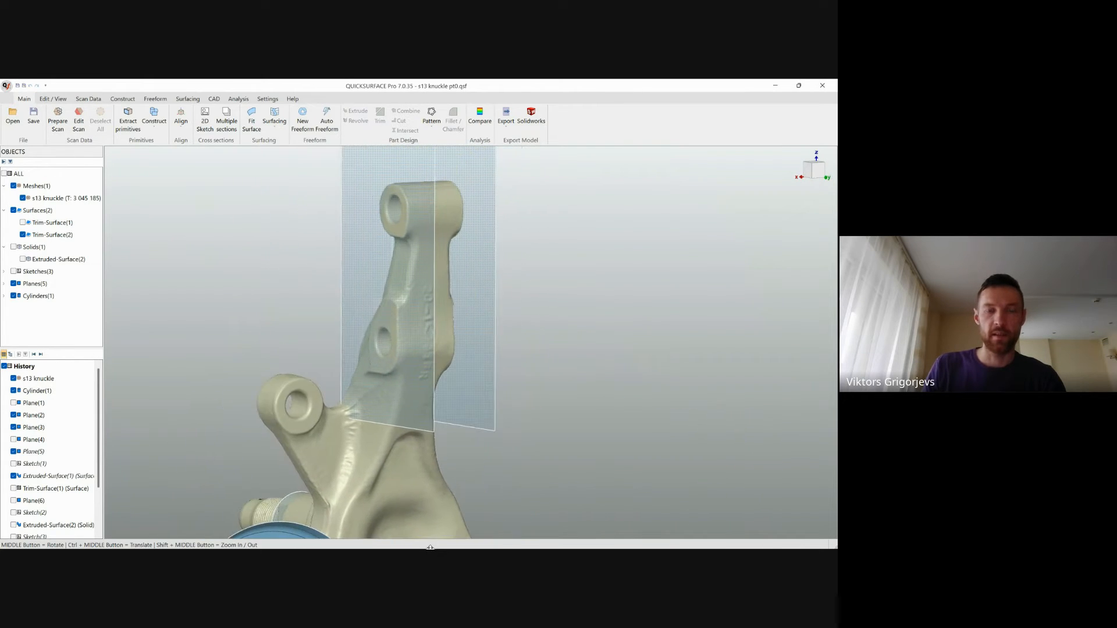
Step: Try splitting the knuckle mesh with Plane(3), previewing it with a 0.2 mm envelope
ctrl+middle_drag(345, 441, 330, 479)
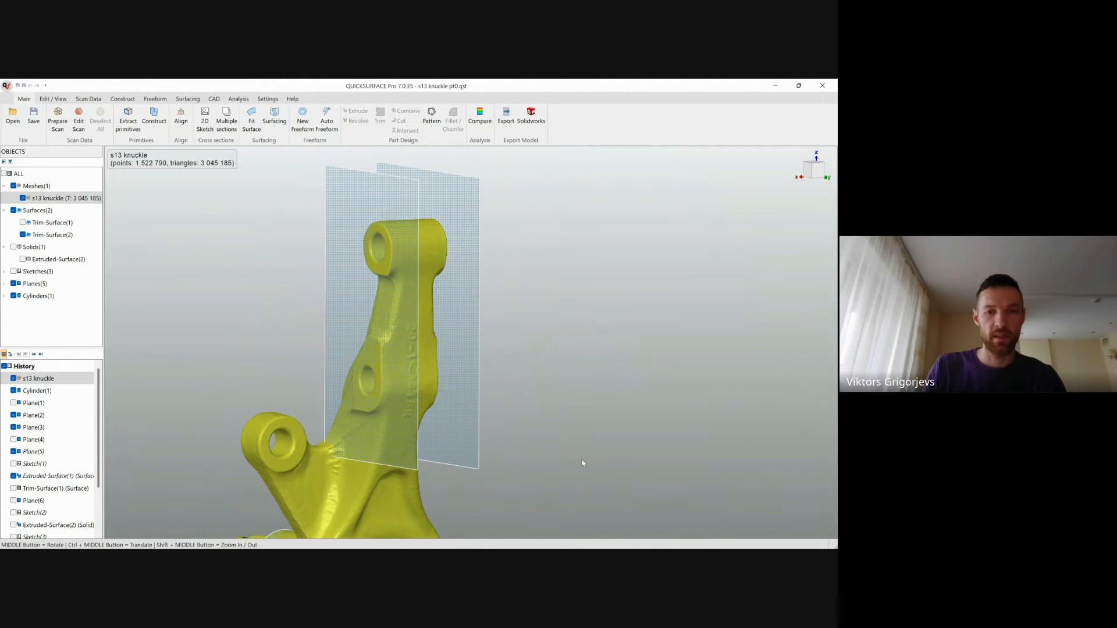
scroll(463, 428, down, 5)
ctrl+middle_drag(463, 439, 412, 392)
scroll(395, 393, up, 2)
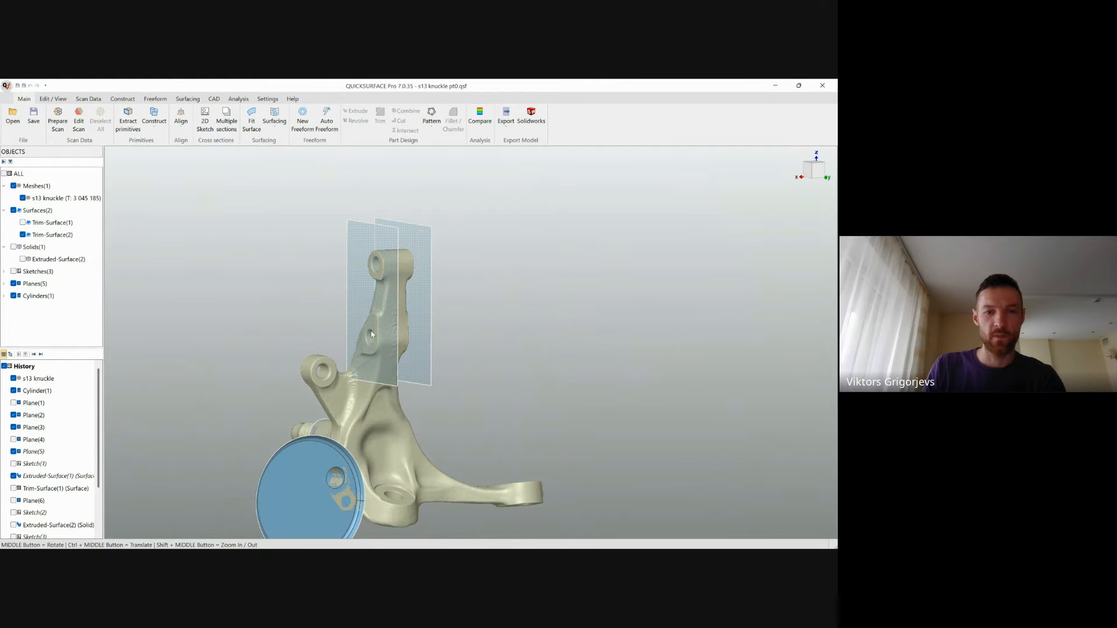
scroll(367, 330, up, 2)
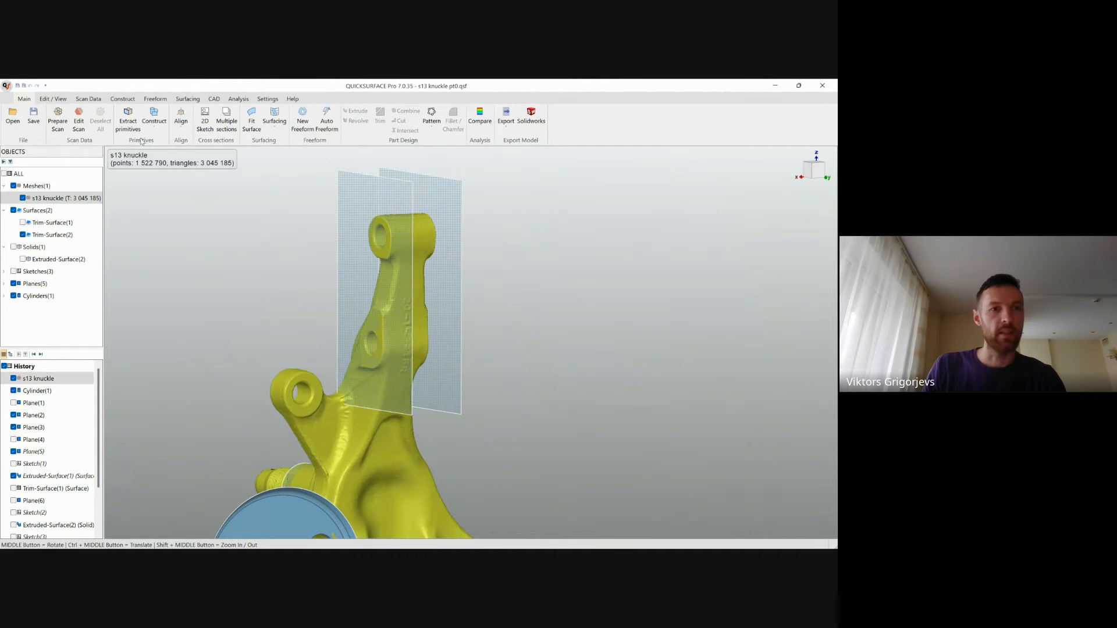
click(78, 121)
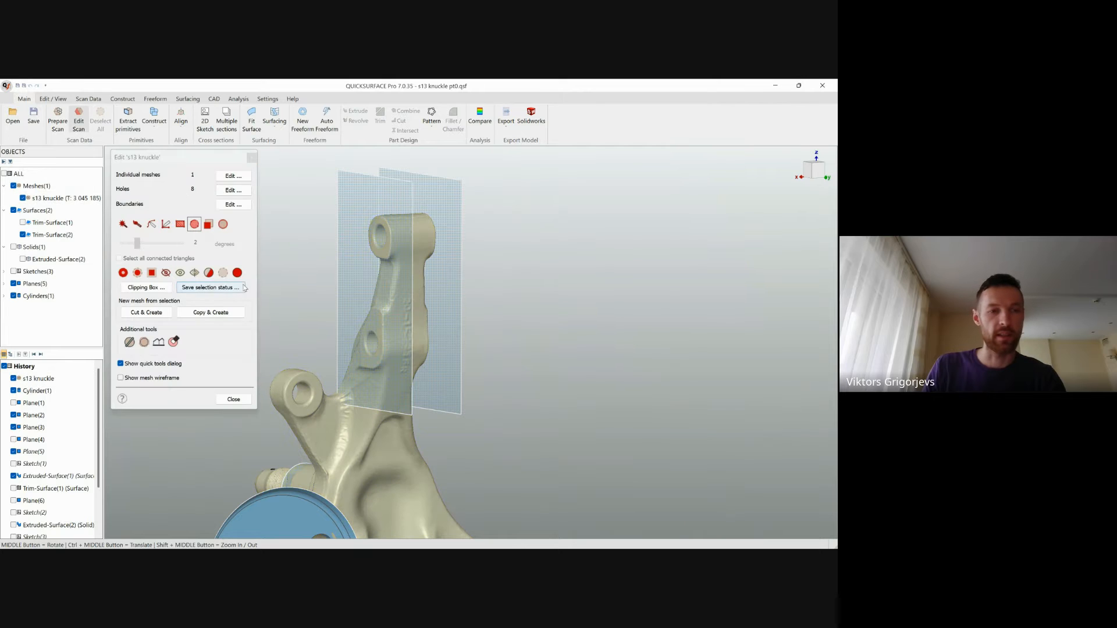
click(129, 344)
click(366, 200)
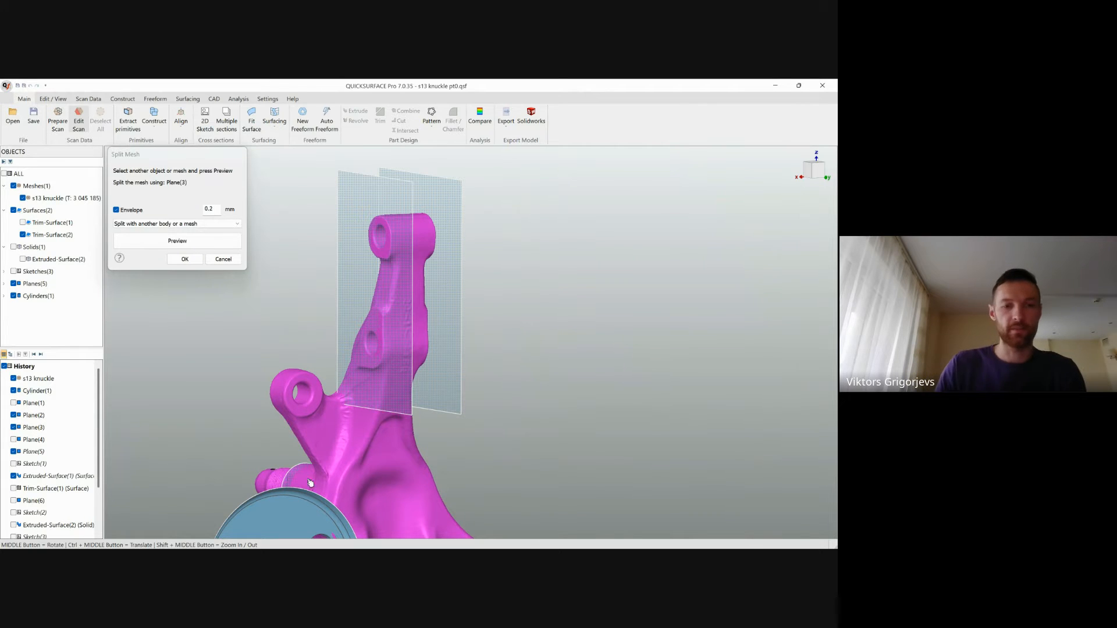
middle_drag(378, 342, 267, 407)
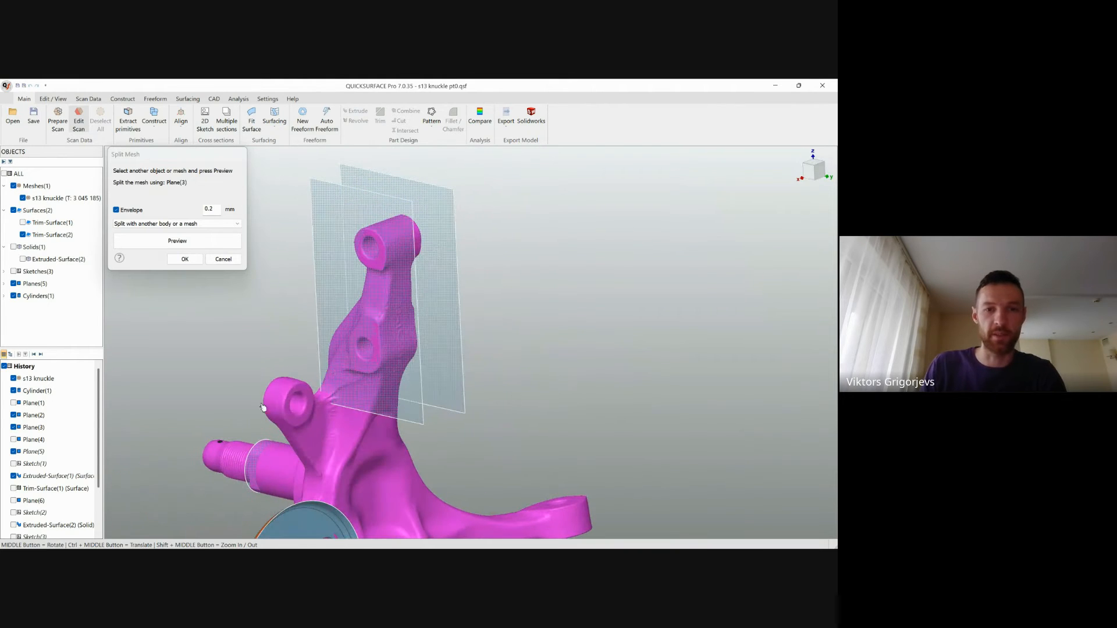
click(213, 242)
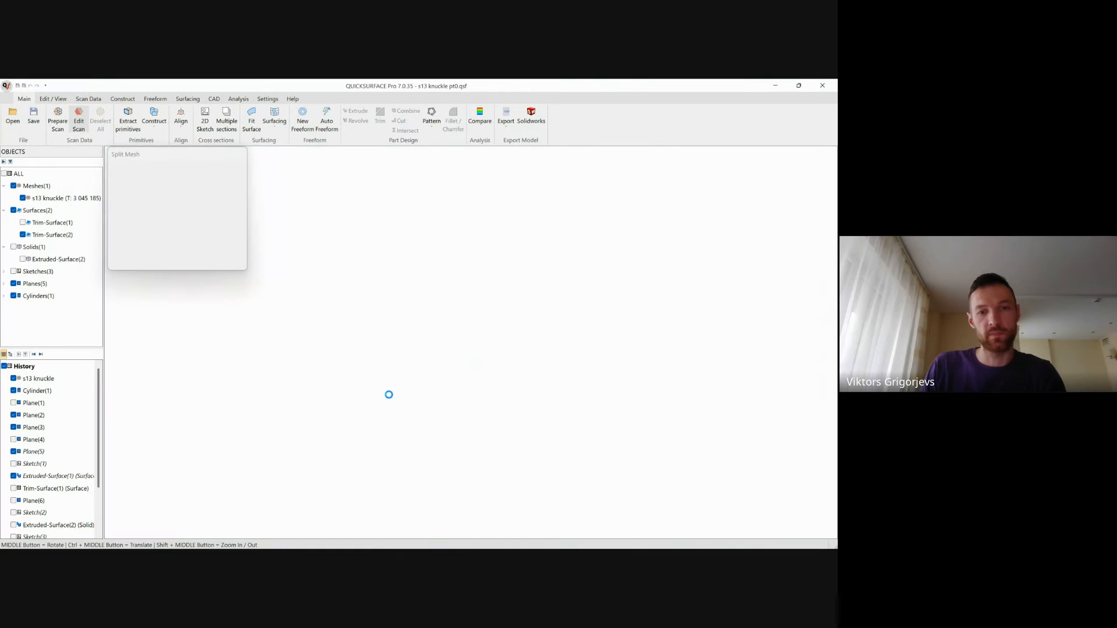
Step: Examine the split preview around both upper-arm holes and the plane's lower edge, and cancel the split and scan editing
scroll(362, 327, up, 5)
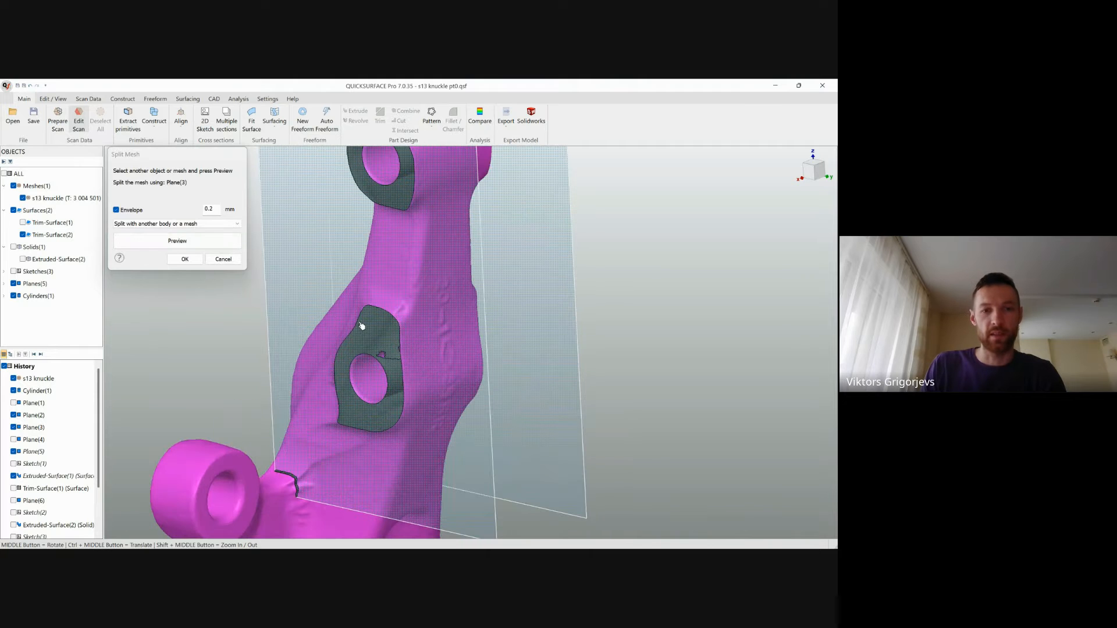
ctrl+middle_drag(363, 318, 354, 363)
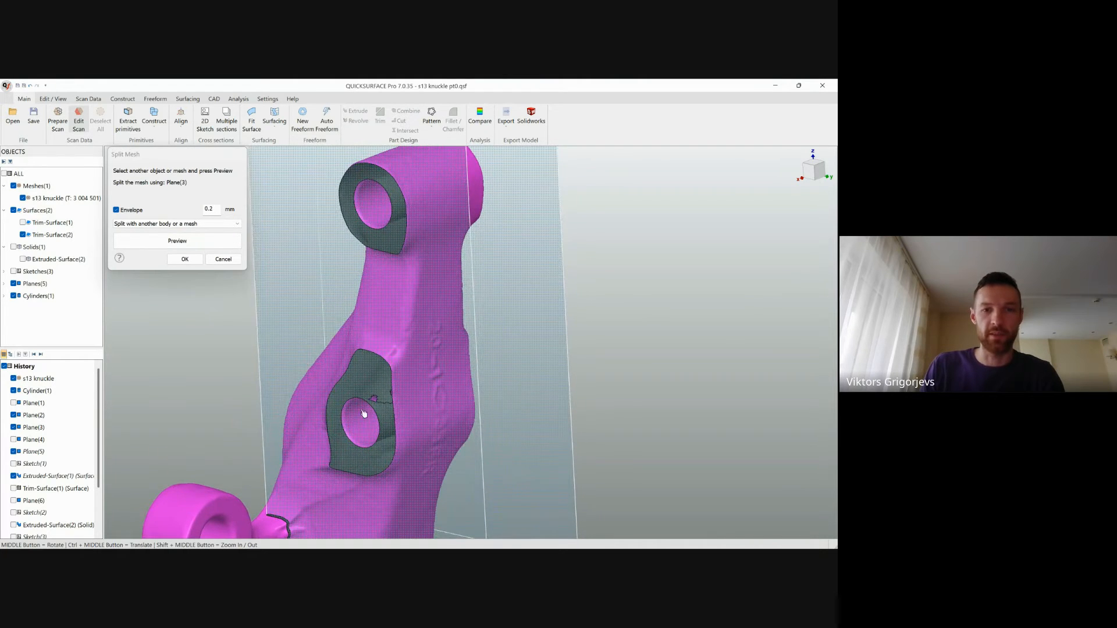
mouse_move(364, 413)
middle_down()
mouse_move(436, 387)
mouse_move(366, 420)
middle_up()
ctrl+middle_drag(366, 463, 369, 406)
scroll(315, 447, up, 5)
mouse_move(325, 445)
middle_down()
mouse_move(256, 445)
mouse_move(325, 447)
middle_up()
scroll(347, 438, down, 5)
ctrl+middle_drag(426, 431, 413, 456)
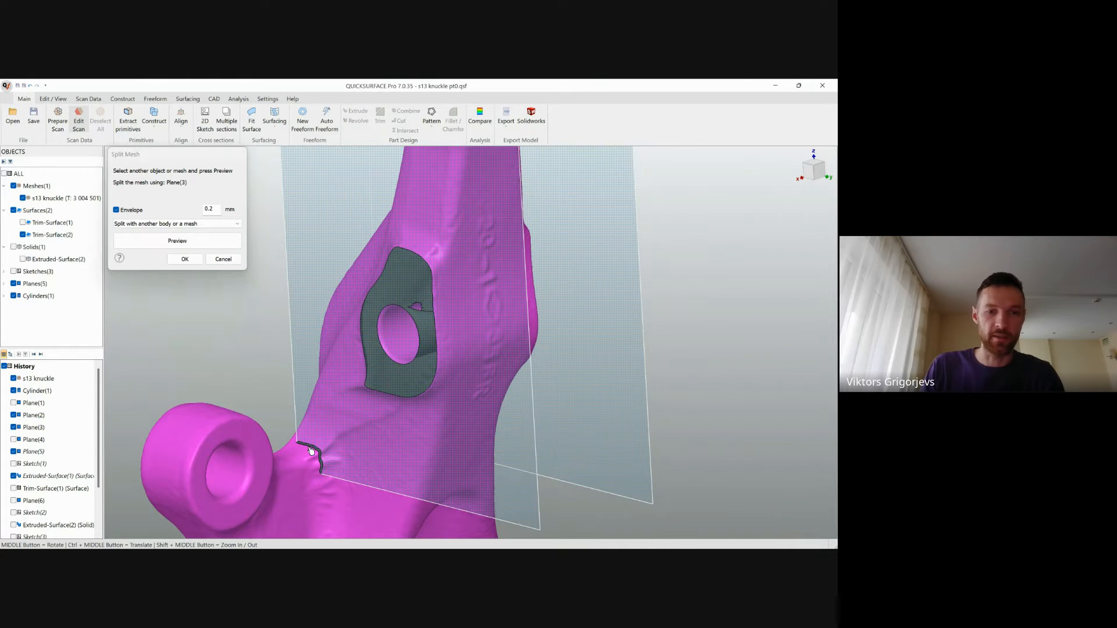
scroll(350, 467, down, 2)
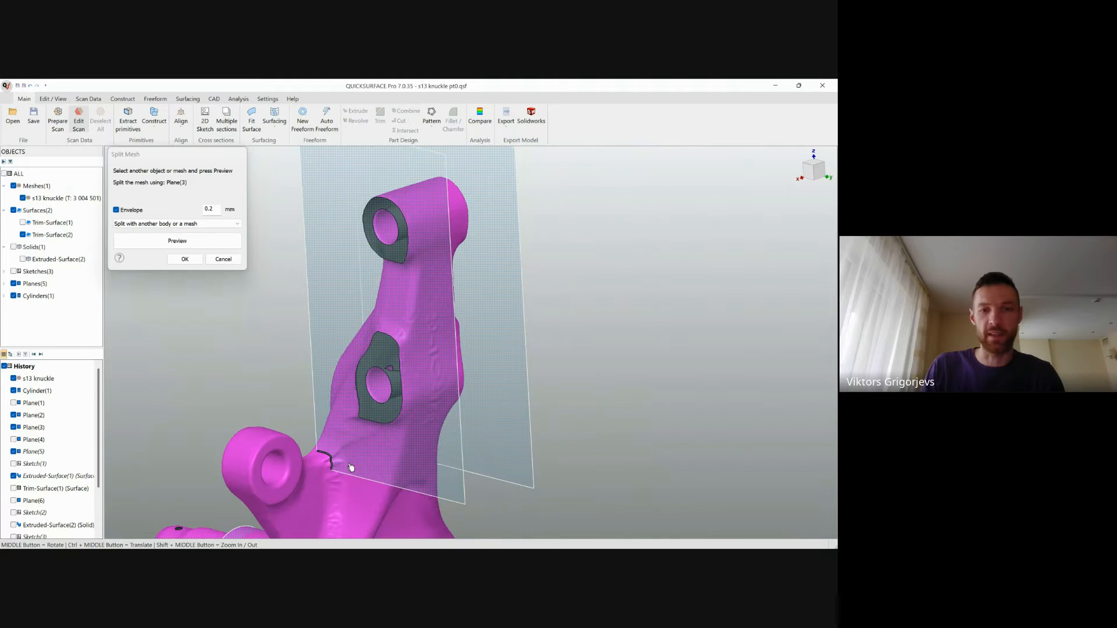
ctrl+middle_drag(389, 432, 386, 433)
click(224, 260)
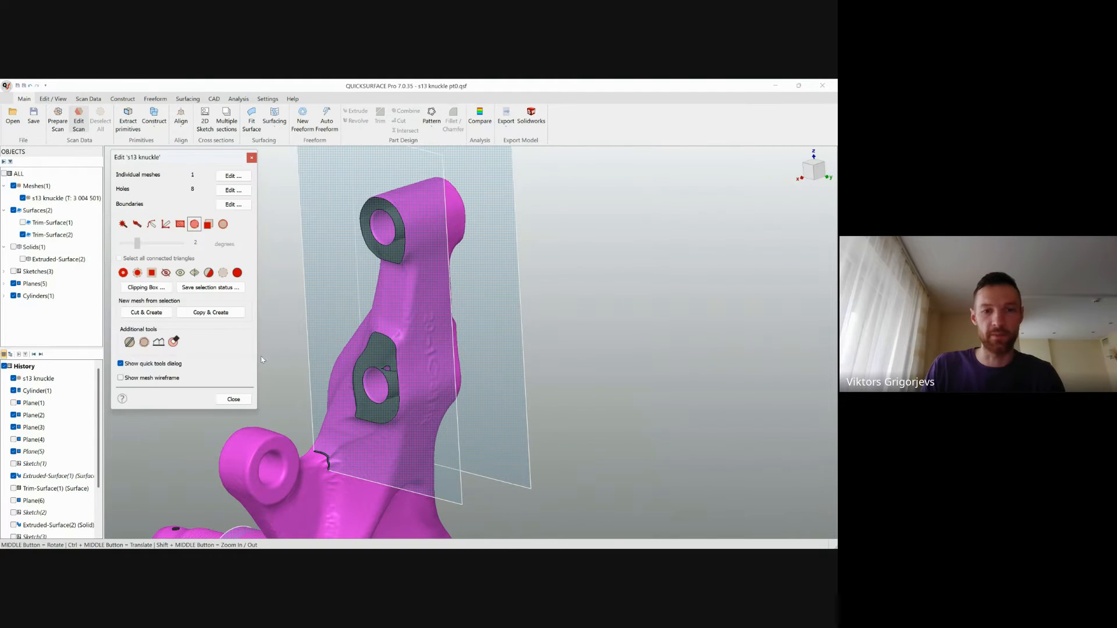
click(244, 401)
Step: Shrink Plane(3) and Plane(2) so their lower edges end just below the middle hole of the upper arm
click(379, 489)
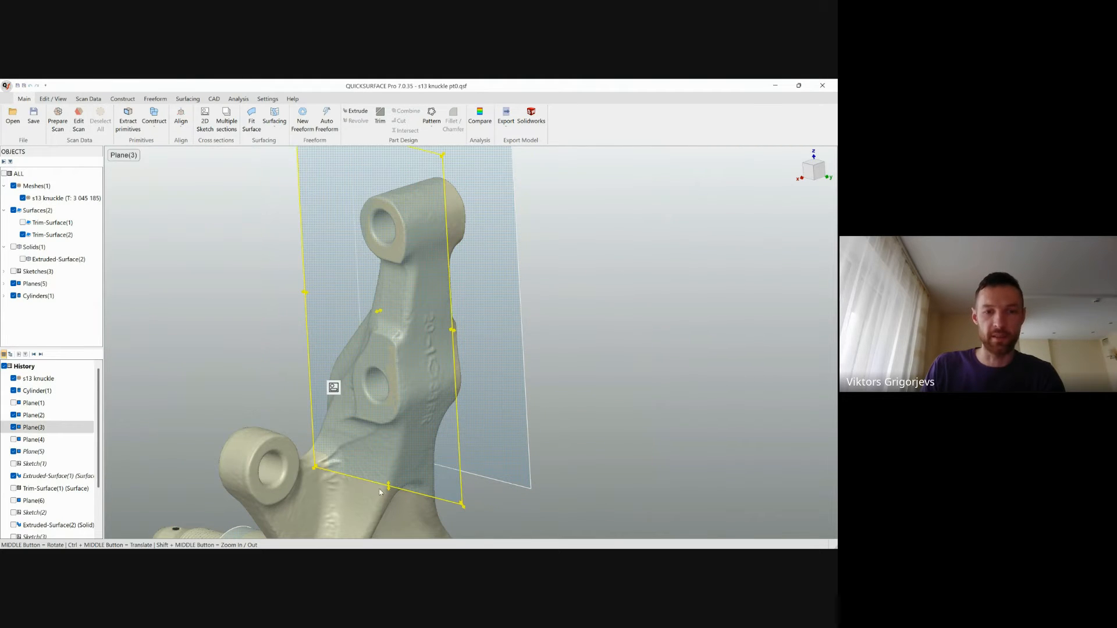
drag(389, 487, 389, 441)
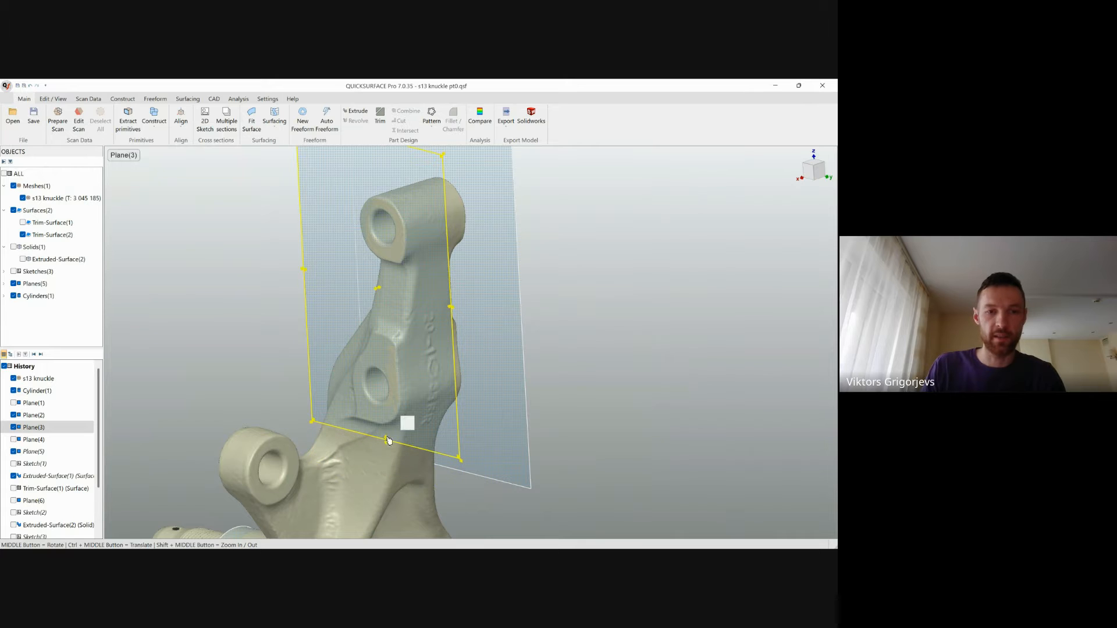
middle_drag(466, 373, 494, 332)
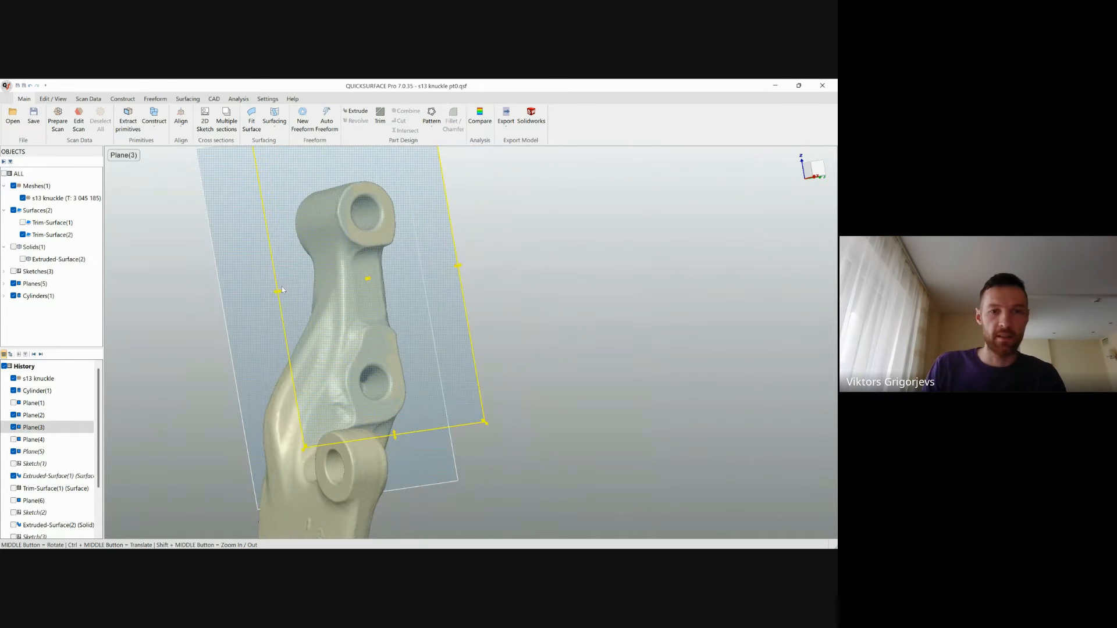
middle_drag(334, 267, 483, 383)
click(260, 443)
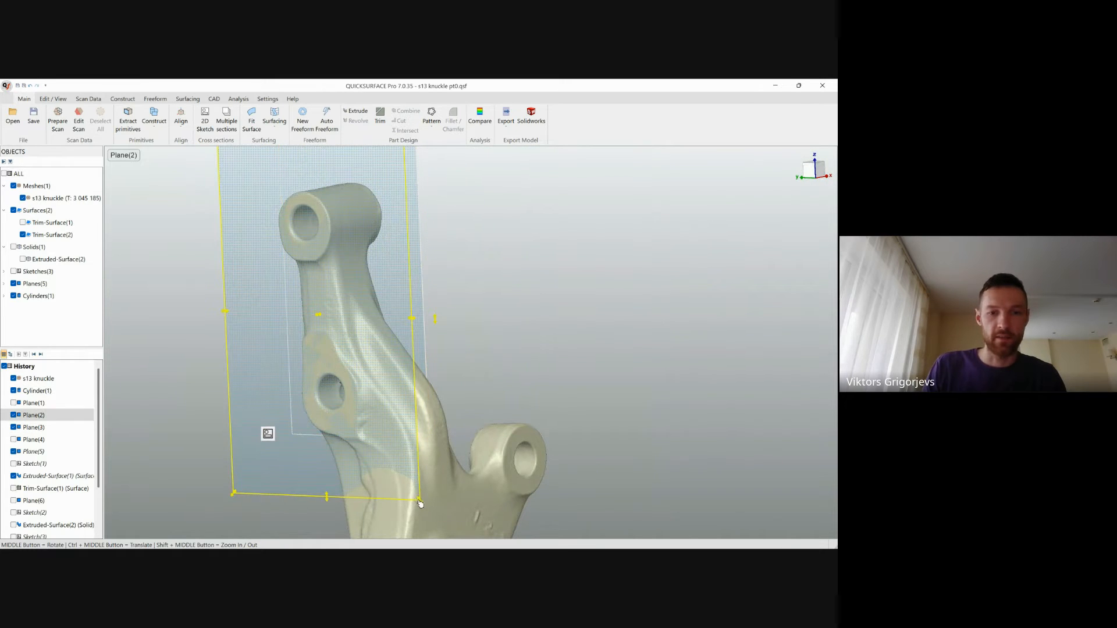
drag(420, 504, 384, 457)
click(492, 348)
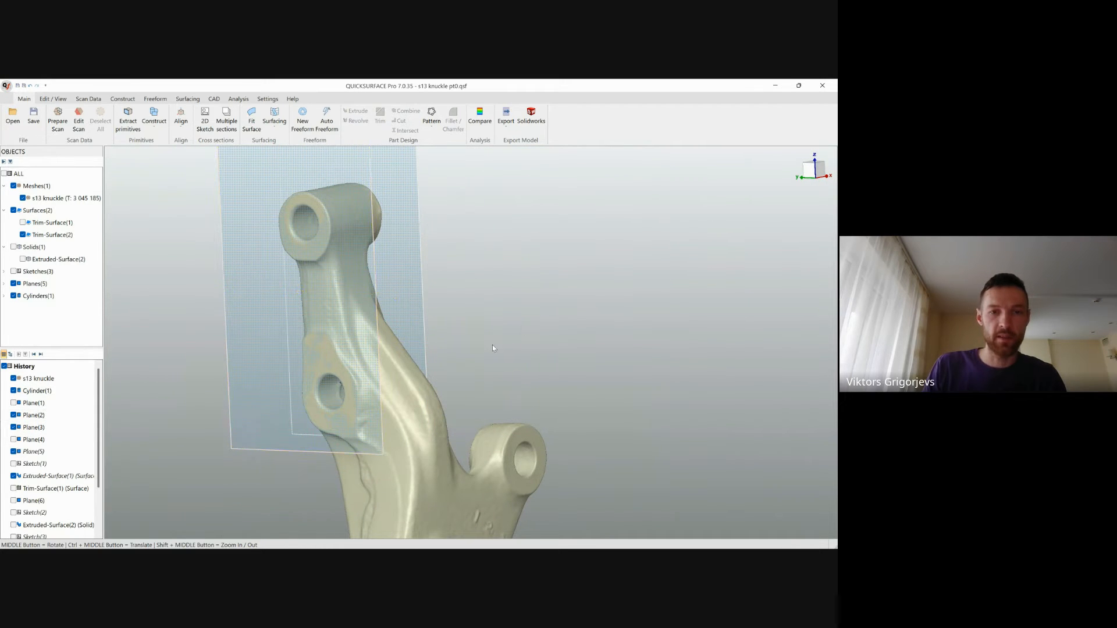
Step: Split the knuckle mesh with the shortened Plane(3) using a 0.2 mm envelope, and accept the split
scroll(492, 345, down, 5)
middle_drag(492, 346, 250, 396)
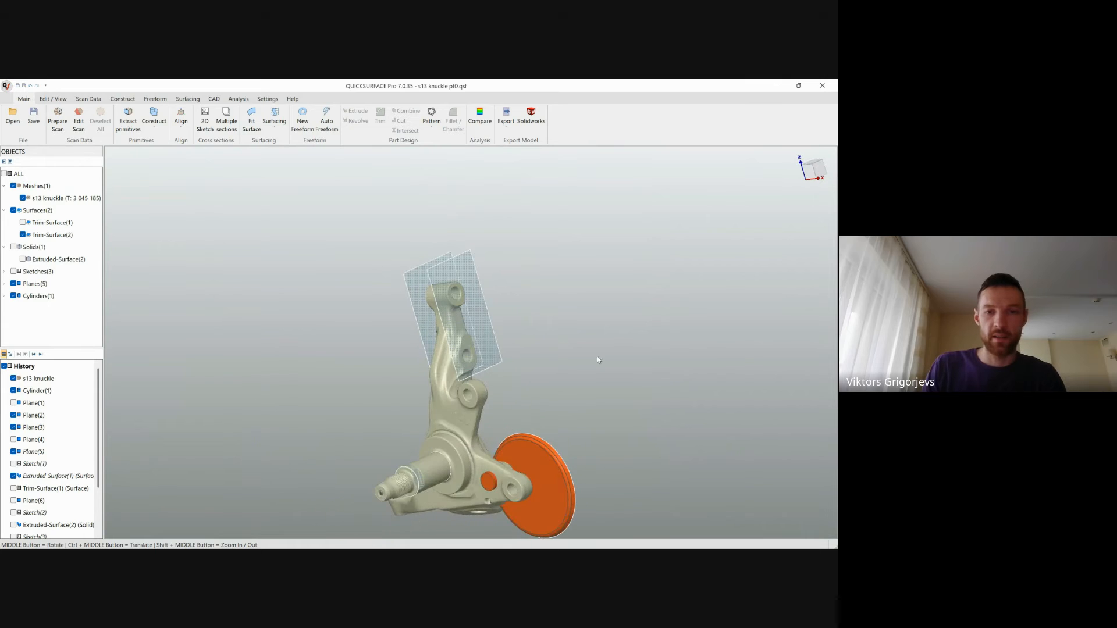
scroll(596, 359, up, 3)
click(396, 358)
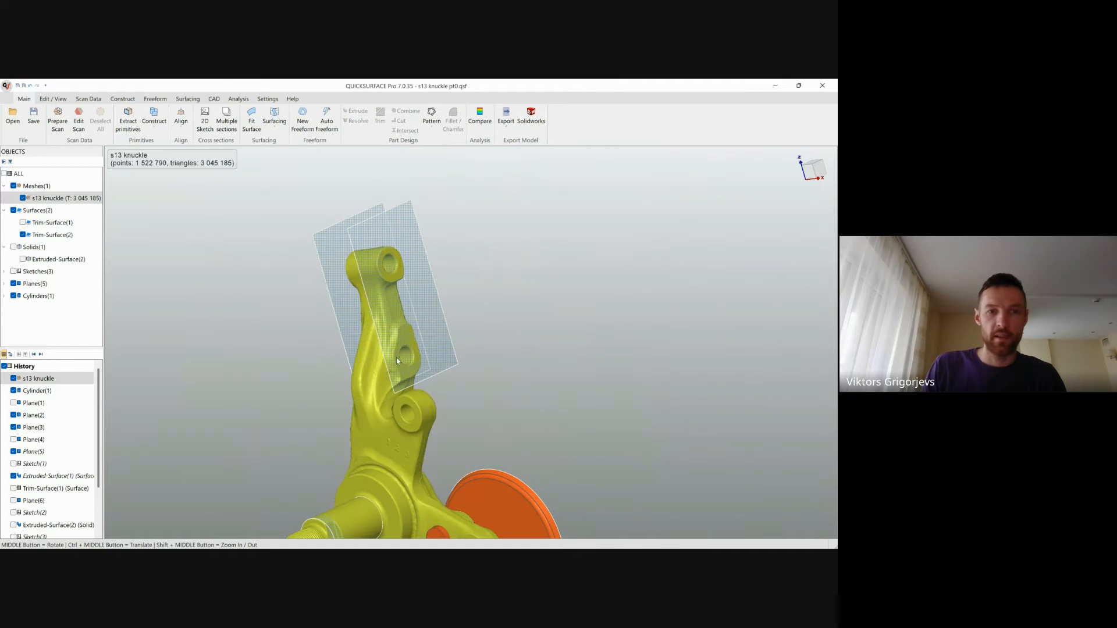
click(79, 120)
click(131, 345)
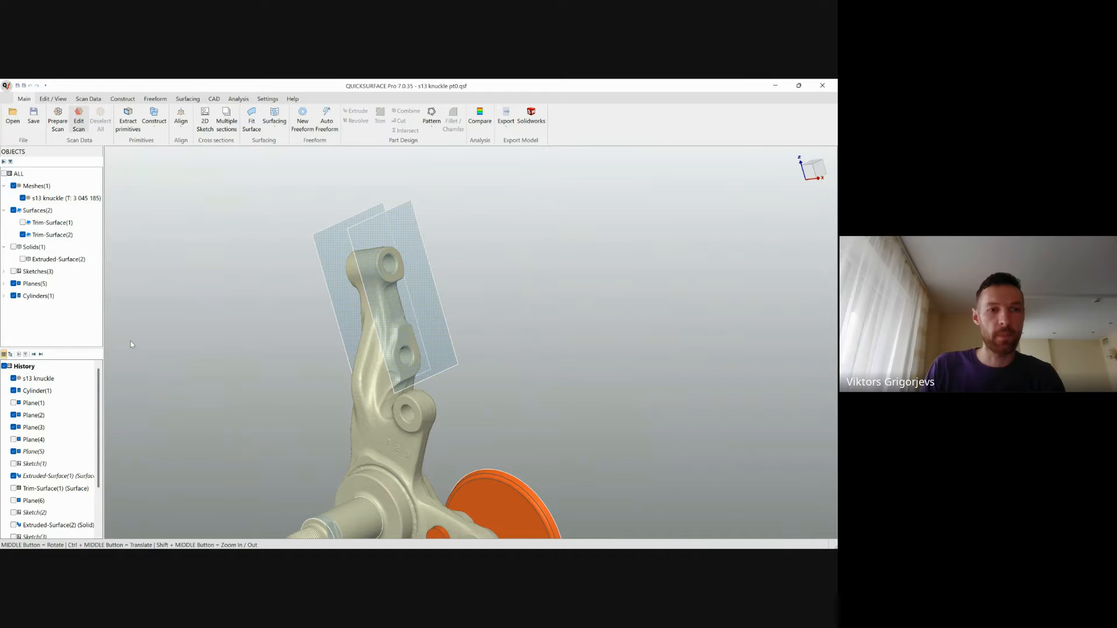
click(439, 331)
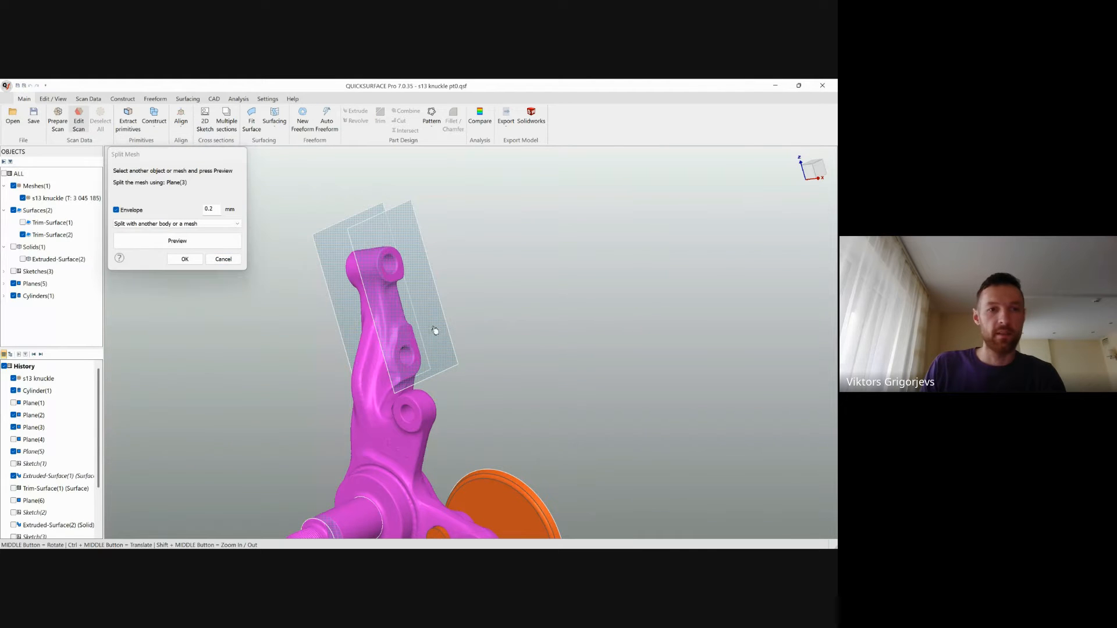
click(187, 239)
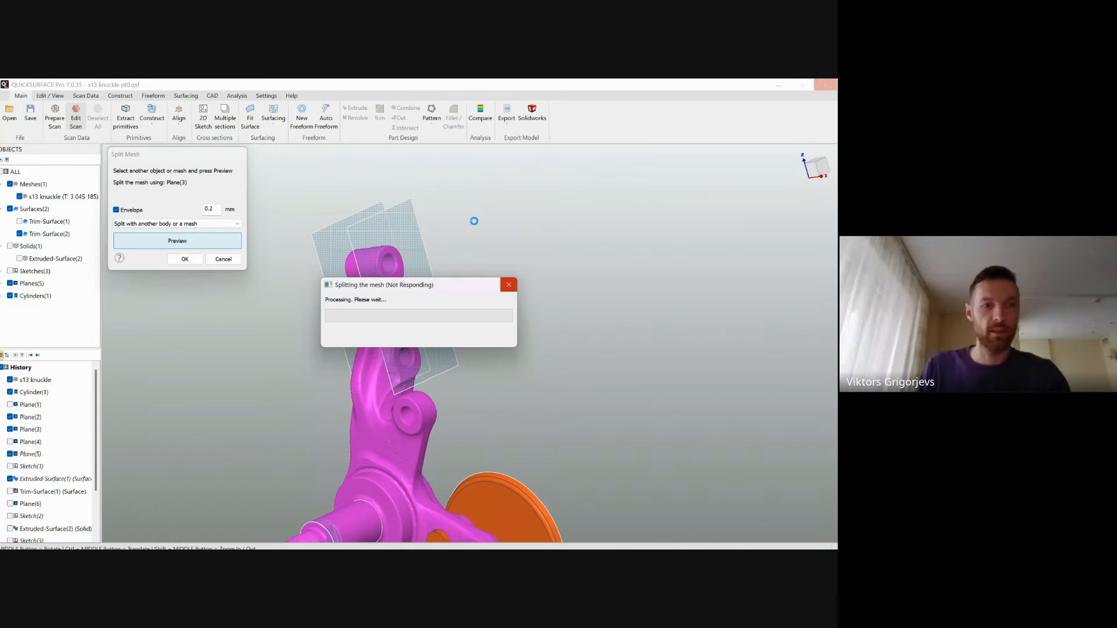
click(178, 262)
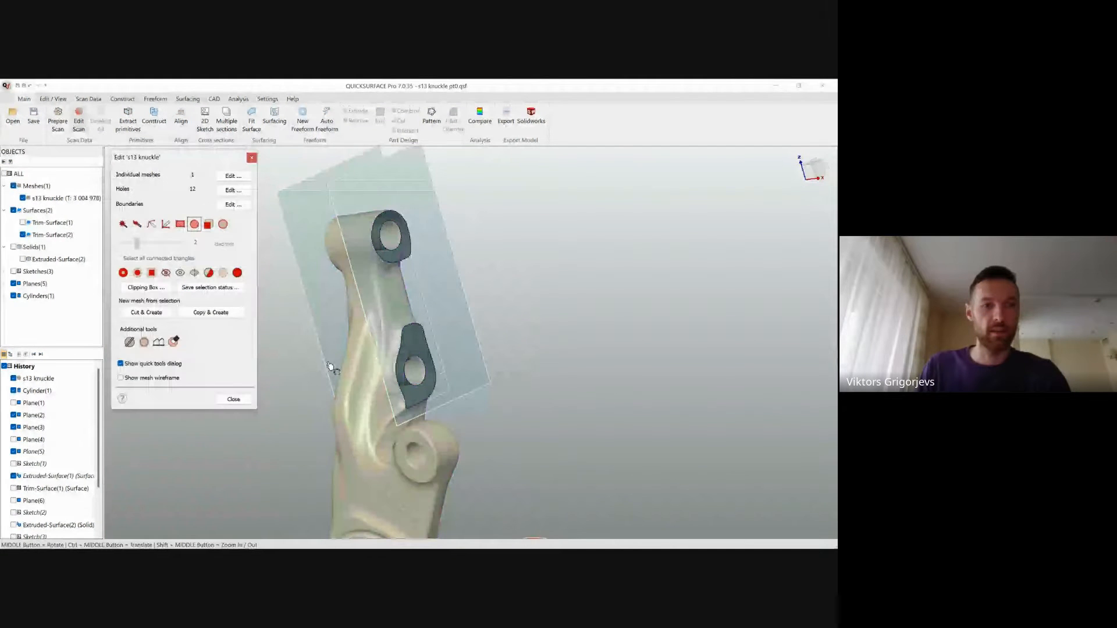
Step: Split the knuckle mesh with Plane(2) on the opposite side of the upper arm, using a 0.2 mm envelope
click(129, 343)
click(396, 474)
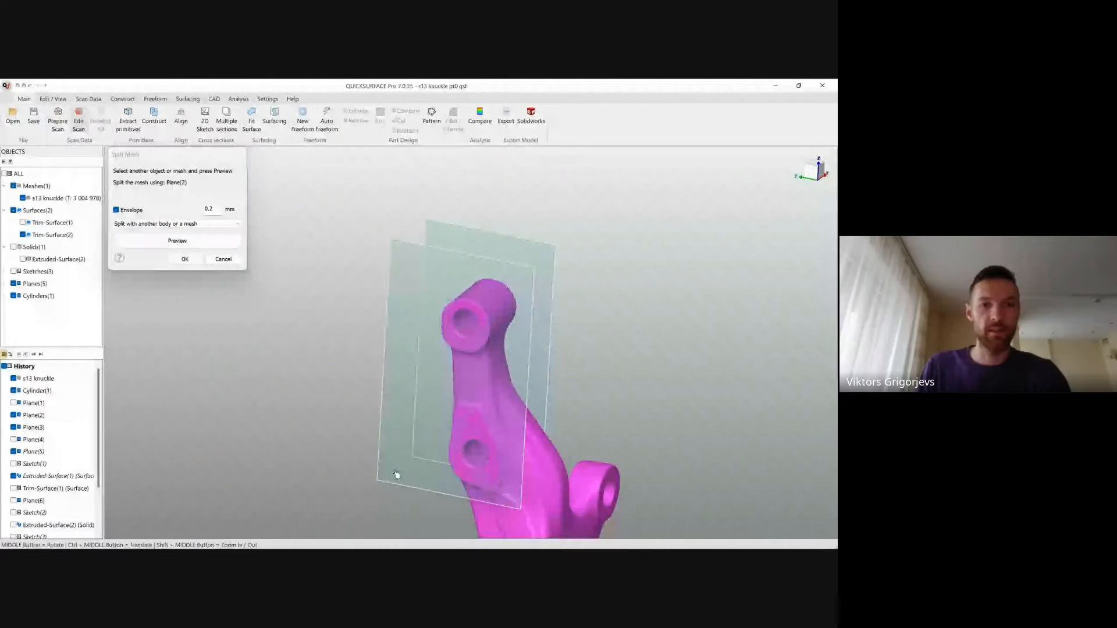
click(183, 240)
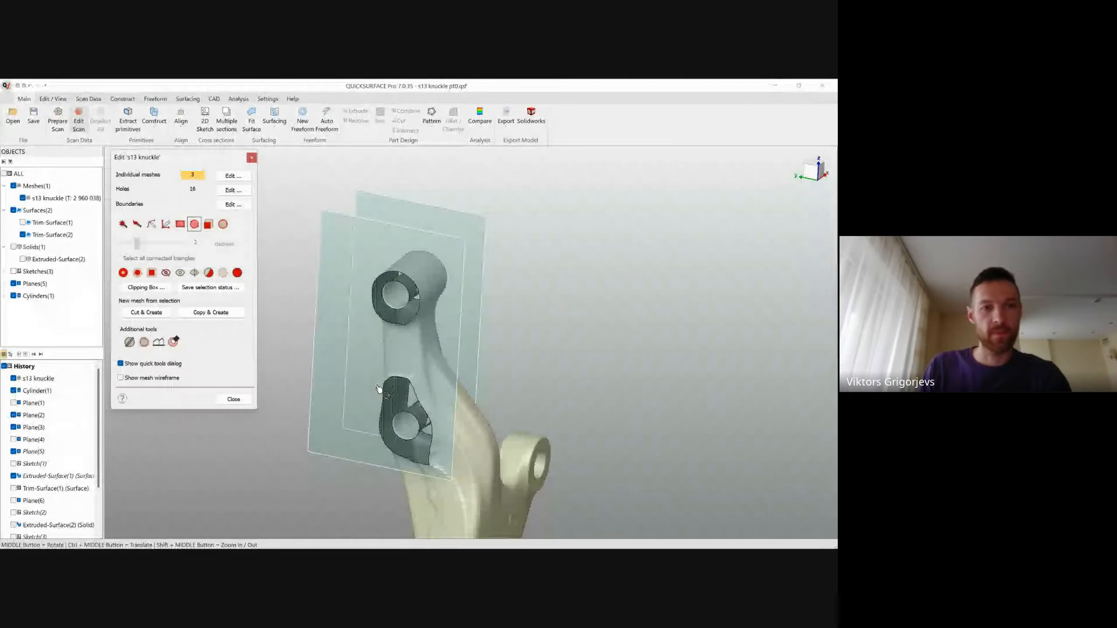
Step: Keep only the main knuckle body among the individual meshes, discarding the two separated bore pieces, and close scan editing
click(231, 175)
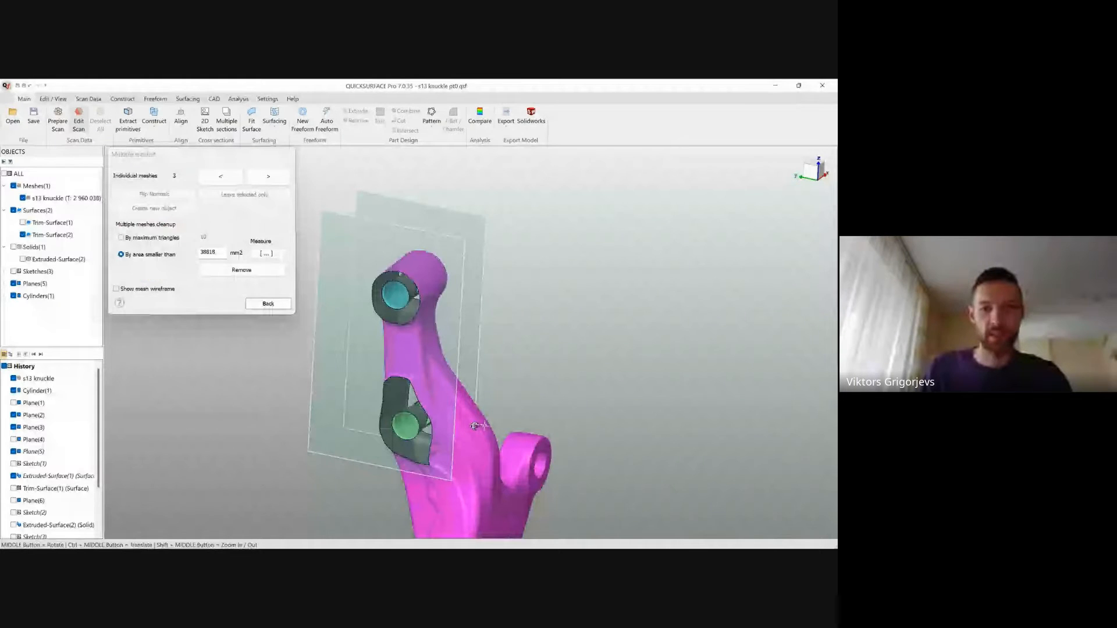
middle_drag(475, 426, 484, 427)
ctrl+middle_drag(484, 428, 486, 278)
click(532, 333)
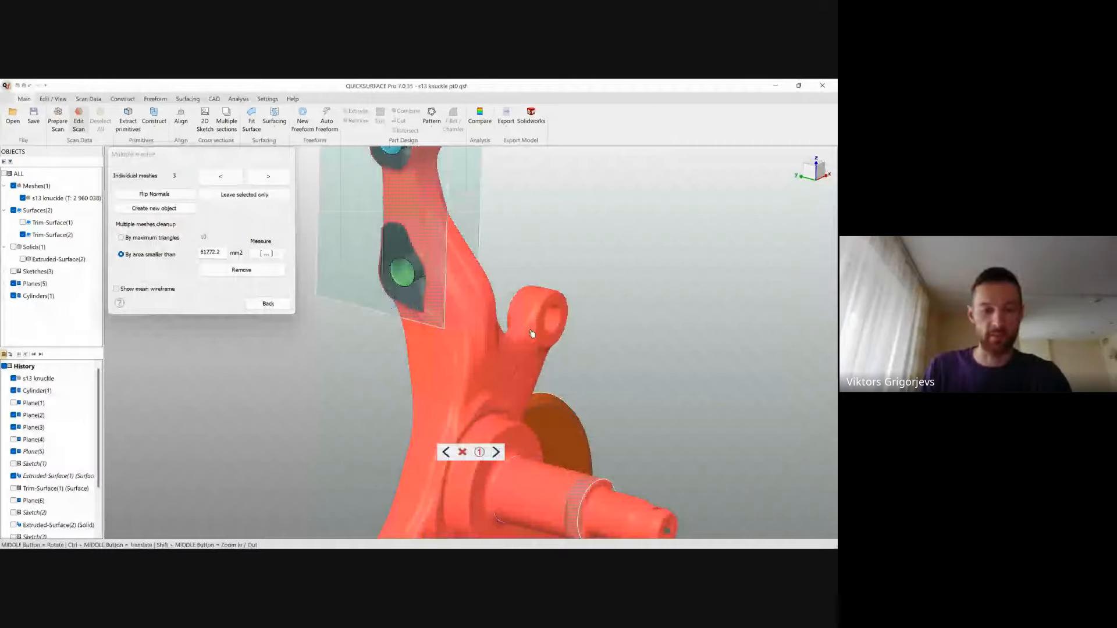
scroll(532, 333, down, 4)
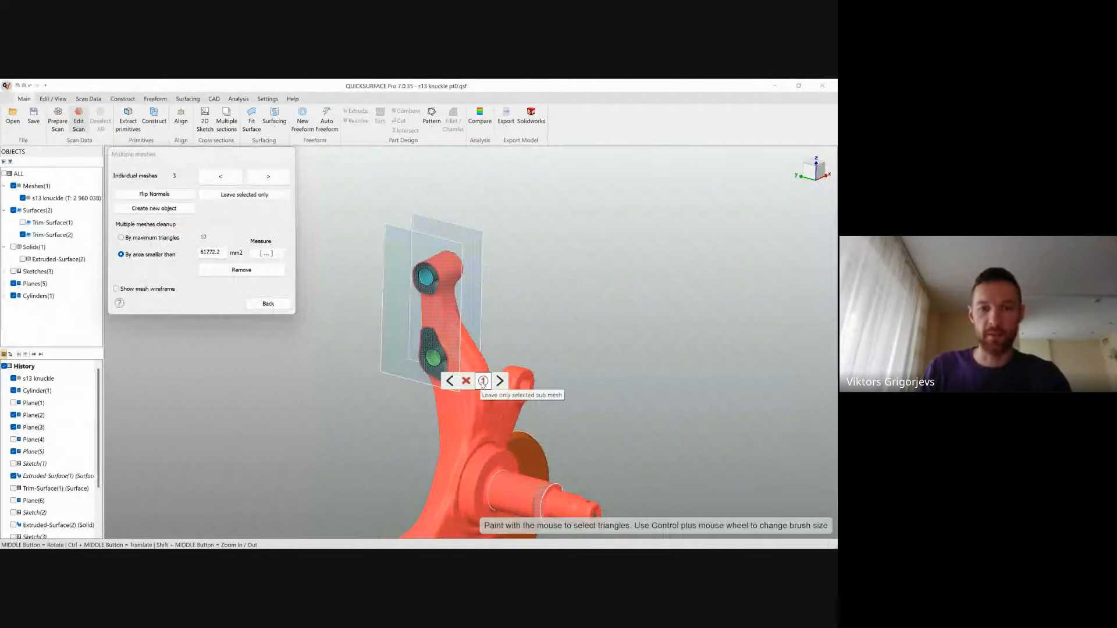
click(482, 382)
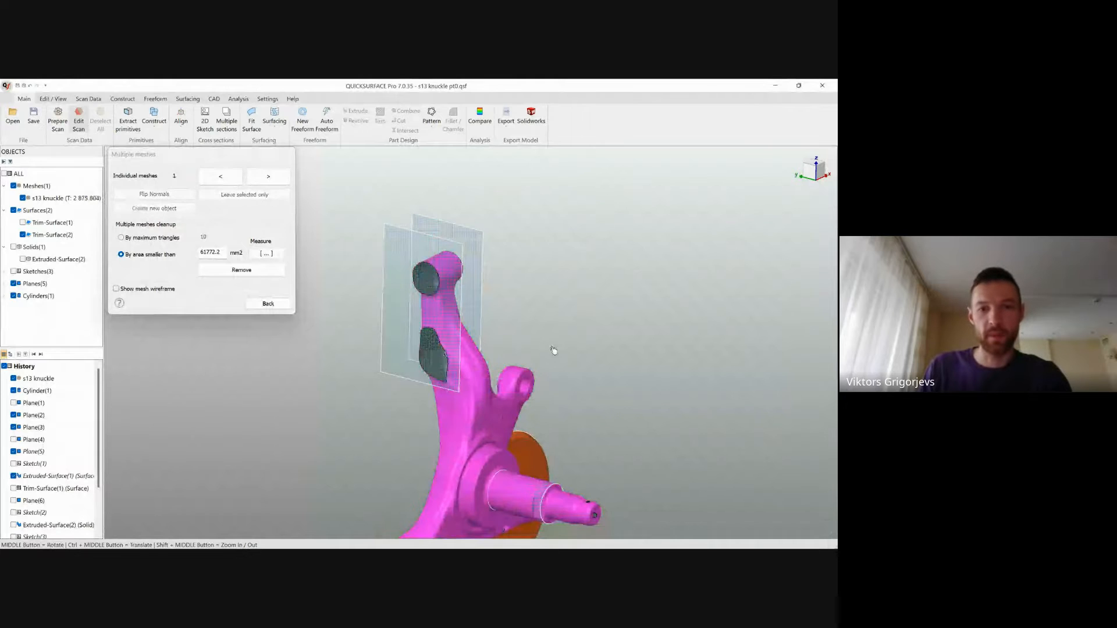
ctrl+middle_drag(554, 350, 506, 332)
click(268, 304)
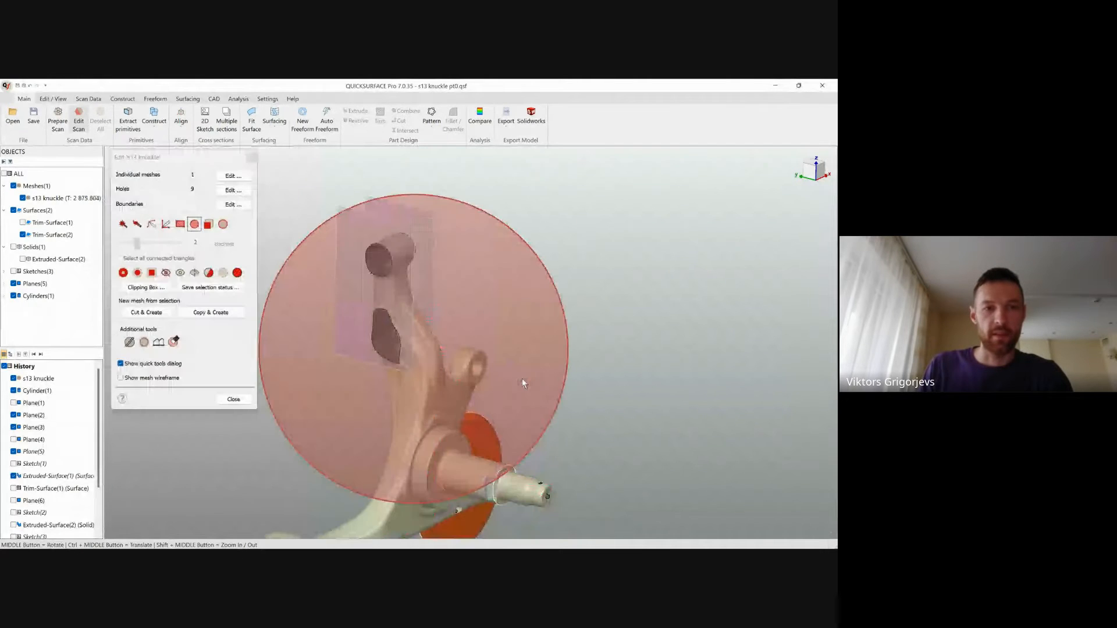
drag(522, 378, 396, 335)
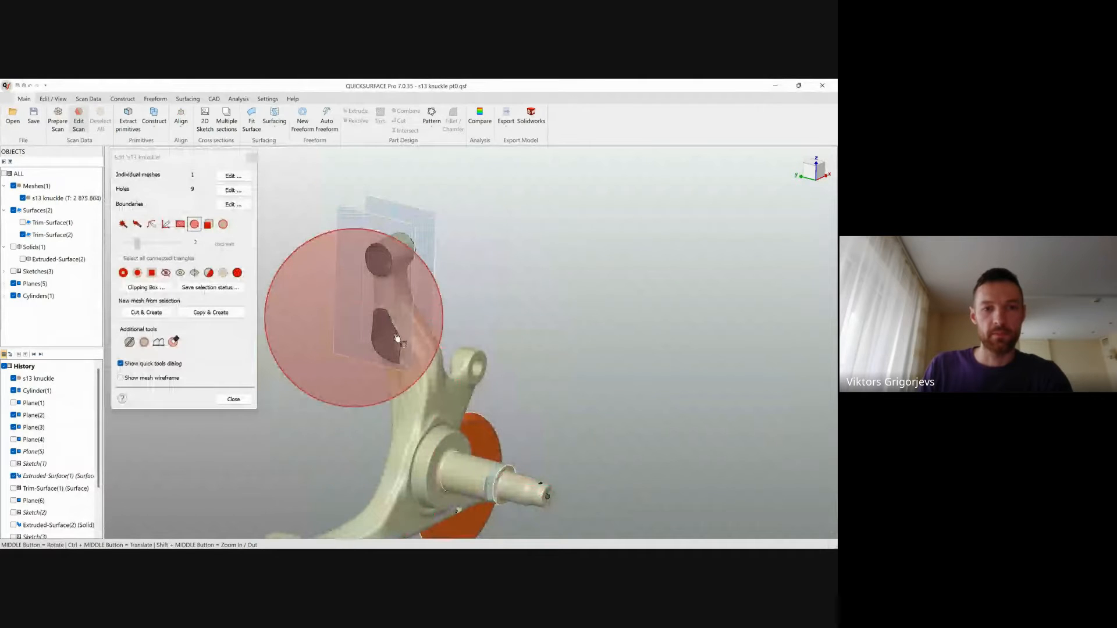
click(229, 400)
Step: Preview a split of the knuckle mesh with Trim-Surface(2) at a 0.2 mm envelope, and hide the surface to inspect the cut
middle_drag(229, 402, 310, 409)
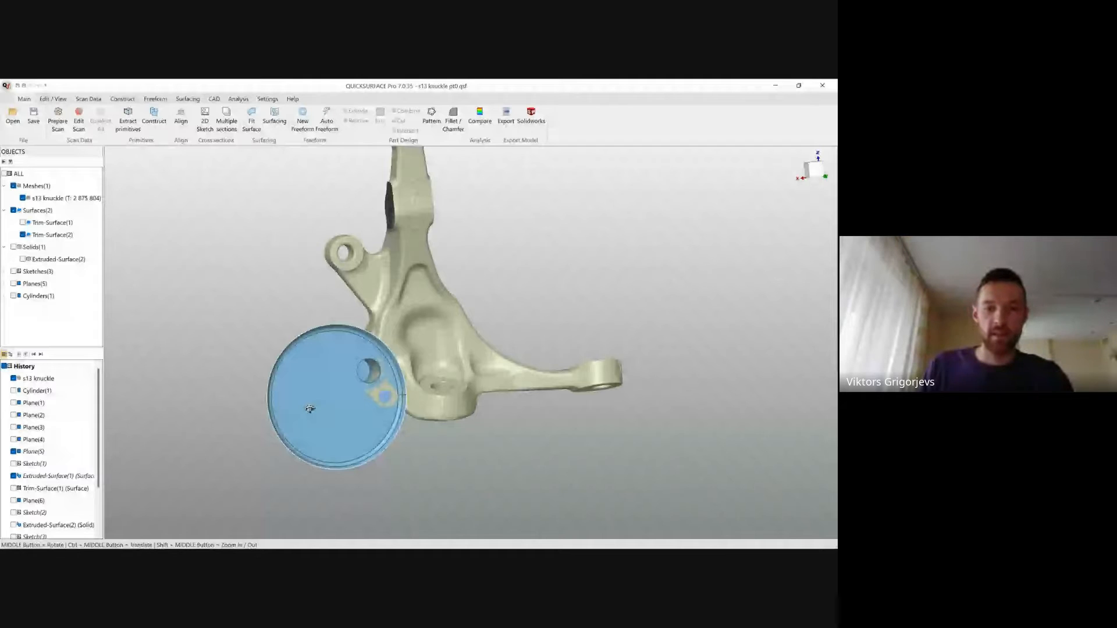
scroll(294, 393, up, 5)
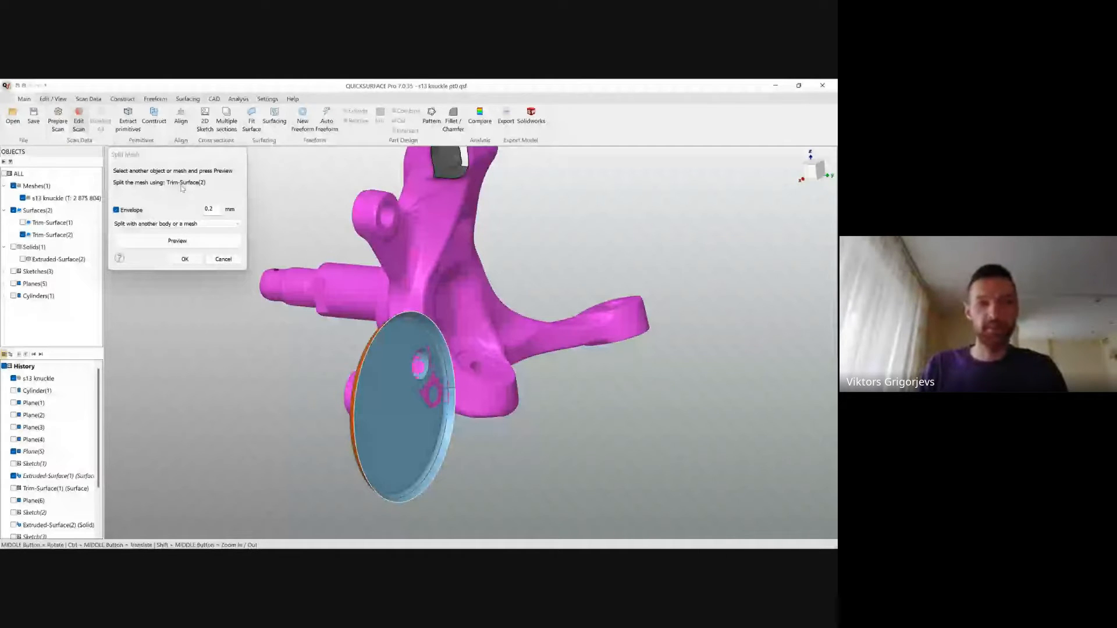
click(204, 243)
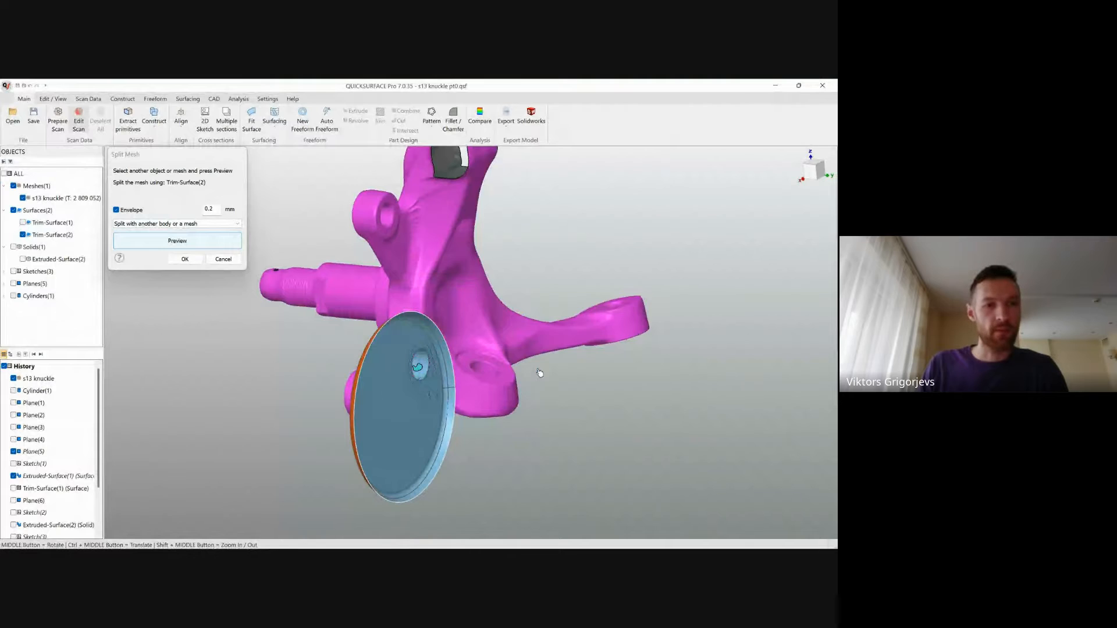
middle_drag(540, 373, 617, 370)
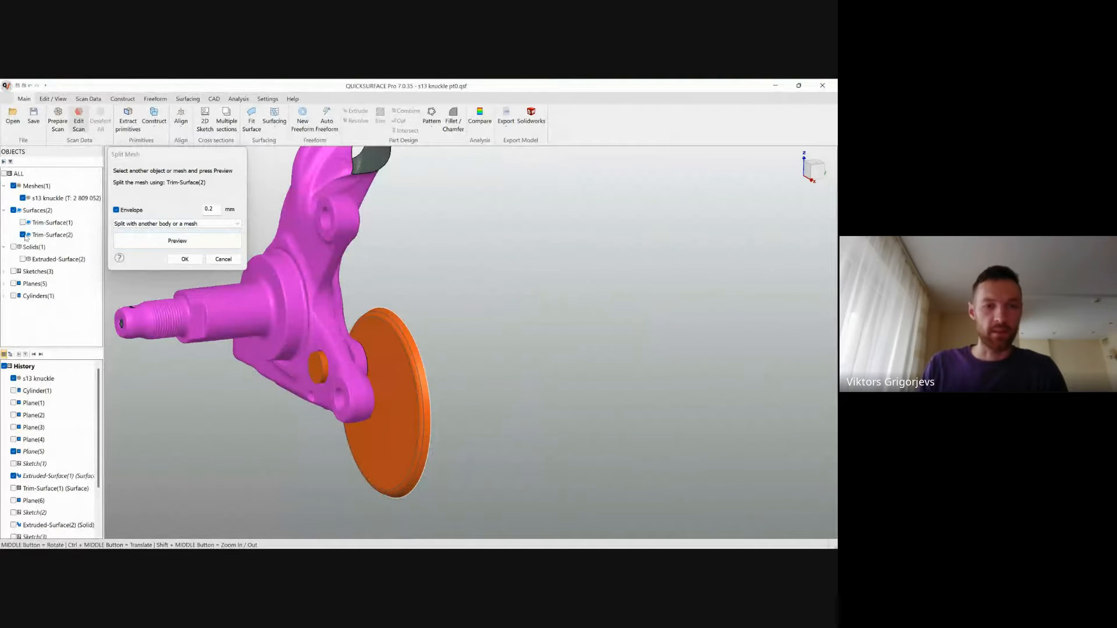
click(23, 236)
scroll(327, 370, up, 8)
middle_drag(367, 396, 566, 406)
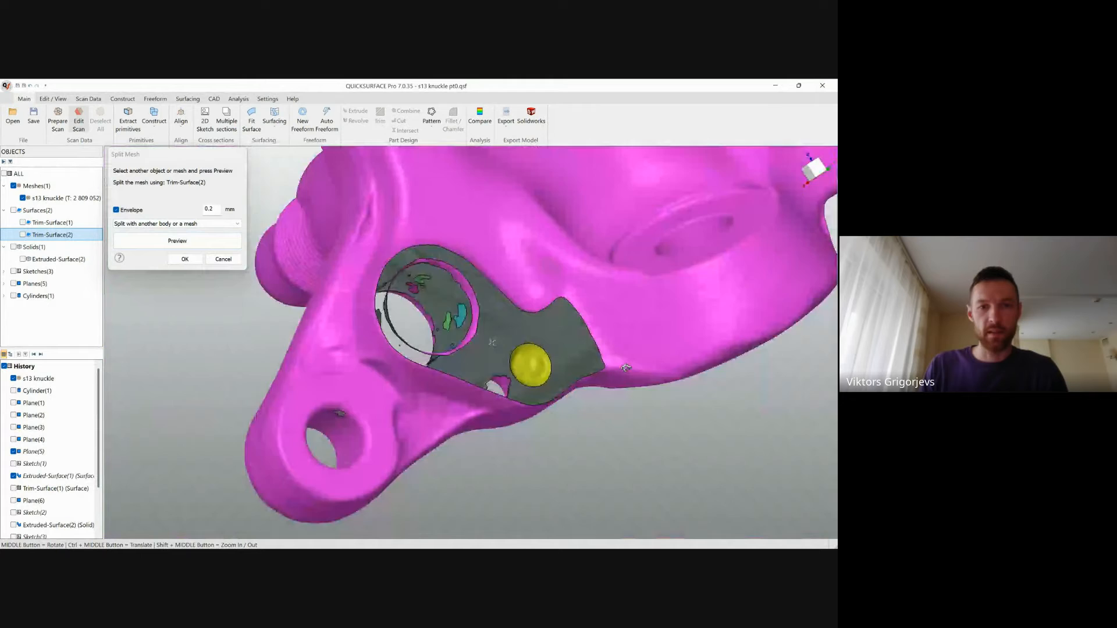
Step: Set the Trim-Surface(2) split envelope to 0.5 mm, preview the cut again, inspect the recess, and accept the split
click(217, 213)
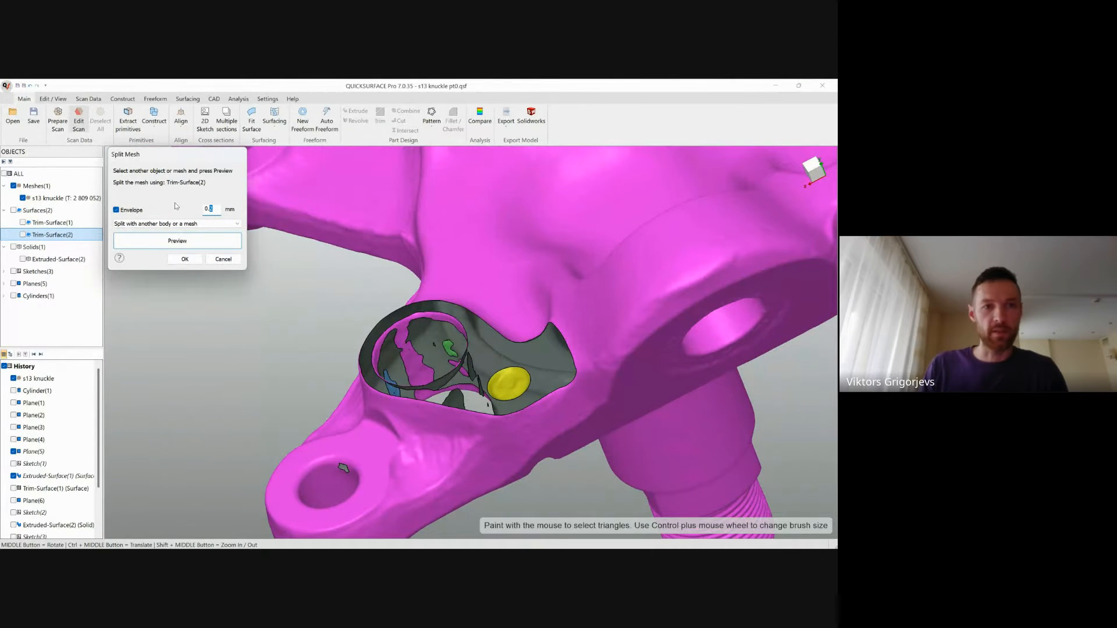
click(182, 242)
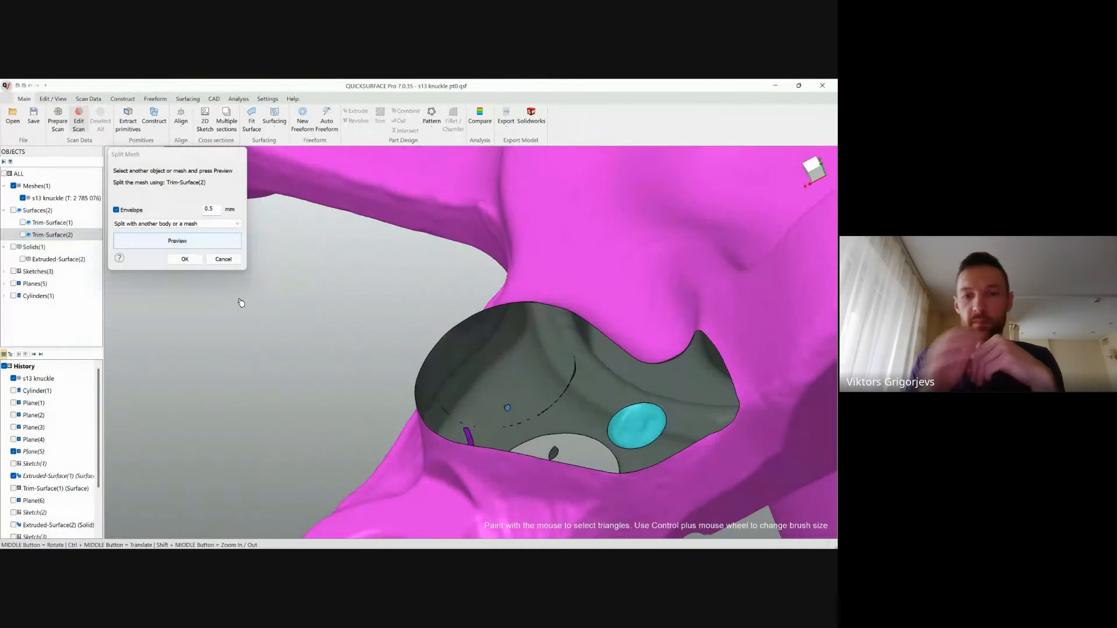
scroll(514, 356, down, 8)
middle_drag(513, 357, 559, 267)
scroll(550, 356, up, 6)
middle_drag(484, 417, 515, 388)
scroll(488, 370, down, 2)
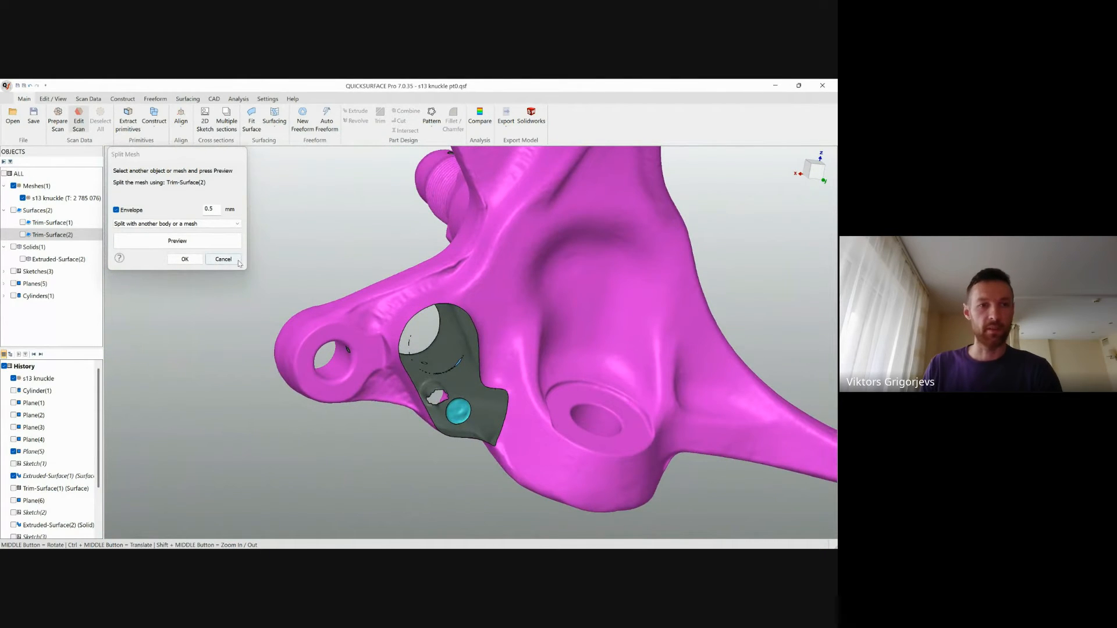
click(182, 260)
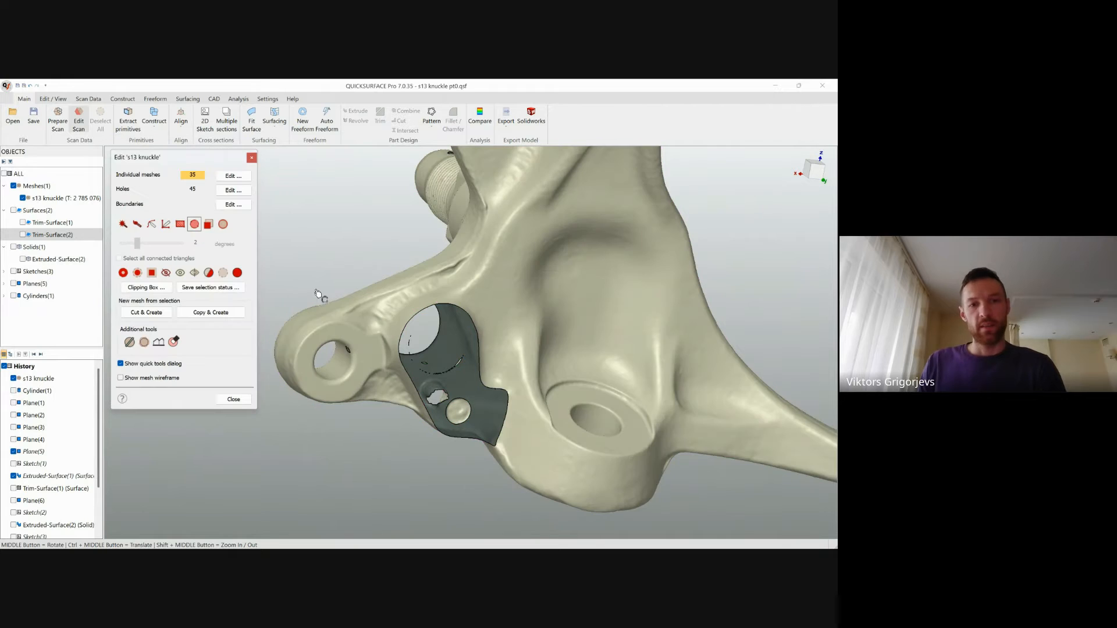
Step: Leave only the main knuckle mesh, removing the loose fragments around the Trim-Surface(2) cut
middle_drag(418, 332, 369, 359)
click(231, 176)
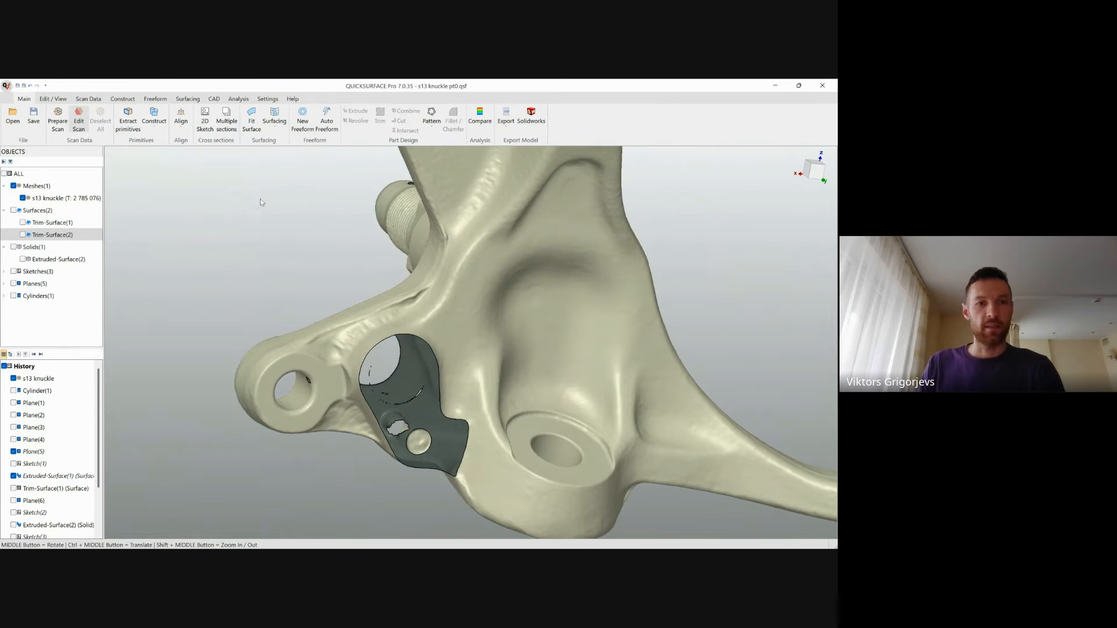
click(484, 293)
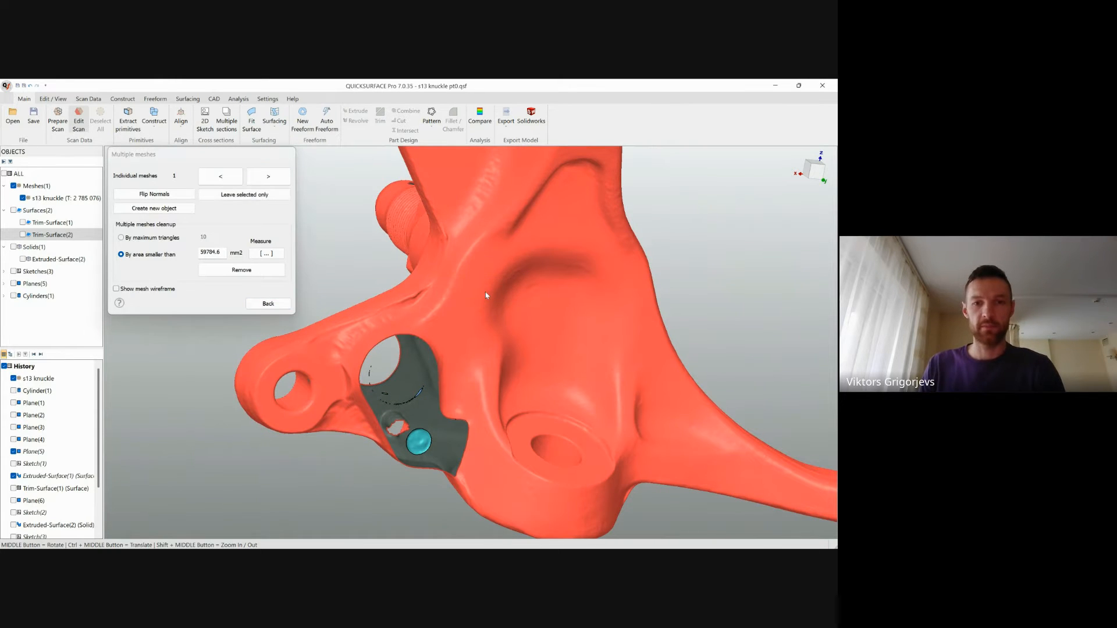
middle_drag(484, 327, 544, 341)
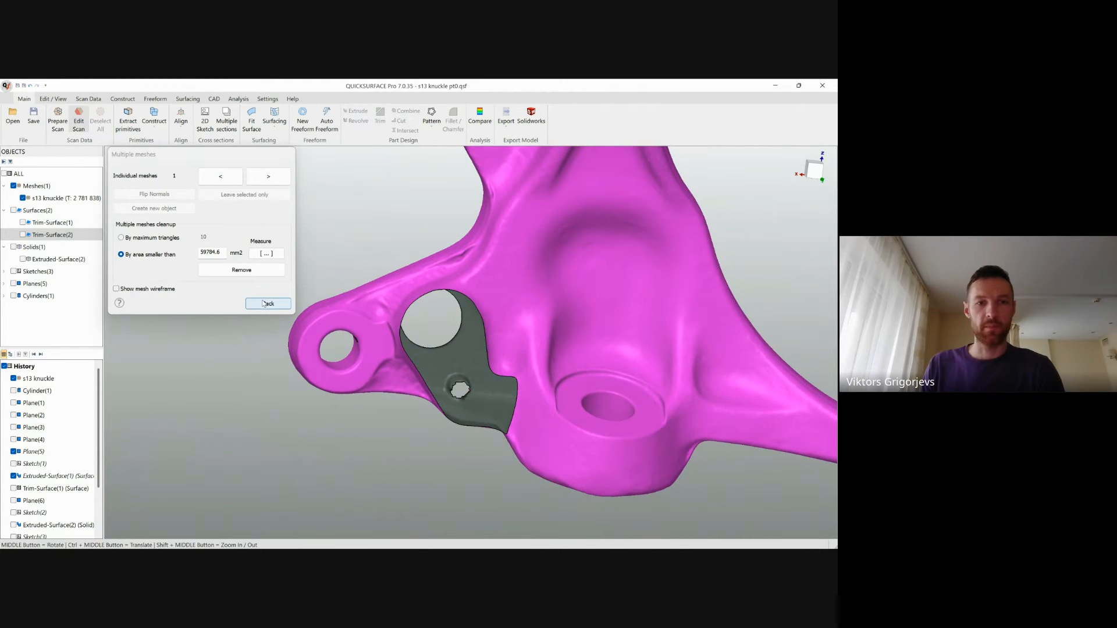
click(266, 303)
Step: Split the knuckle mesh with Trim-Surface(1) around the lower boss, using a 0.5 mm envelope, and accept the split
middle_drag(477, 355, 522, 400)
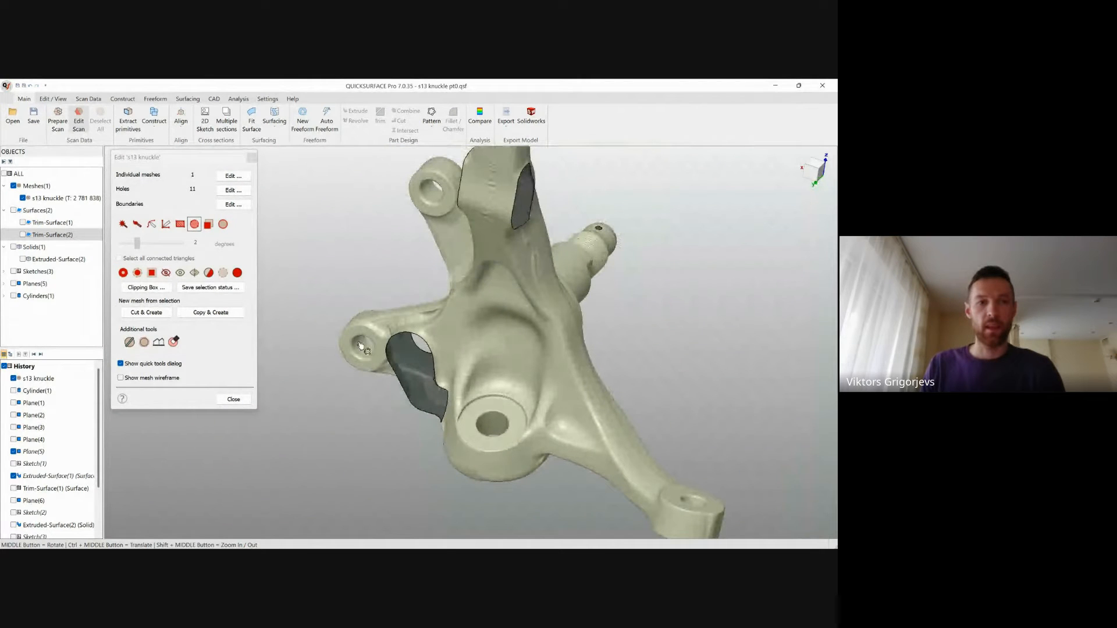
click(23, 222)
middle_drag(402, 416, 553, 418)
scroll(455, 425, up, 5)
click(130, 342)
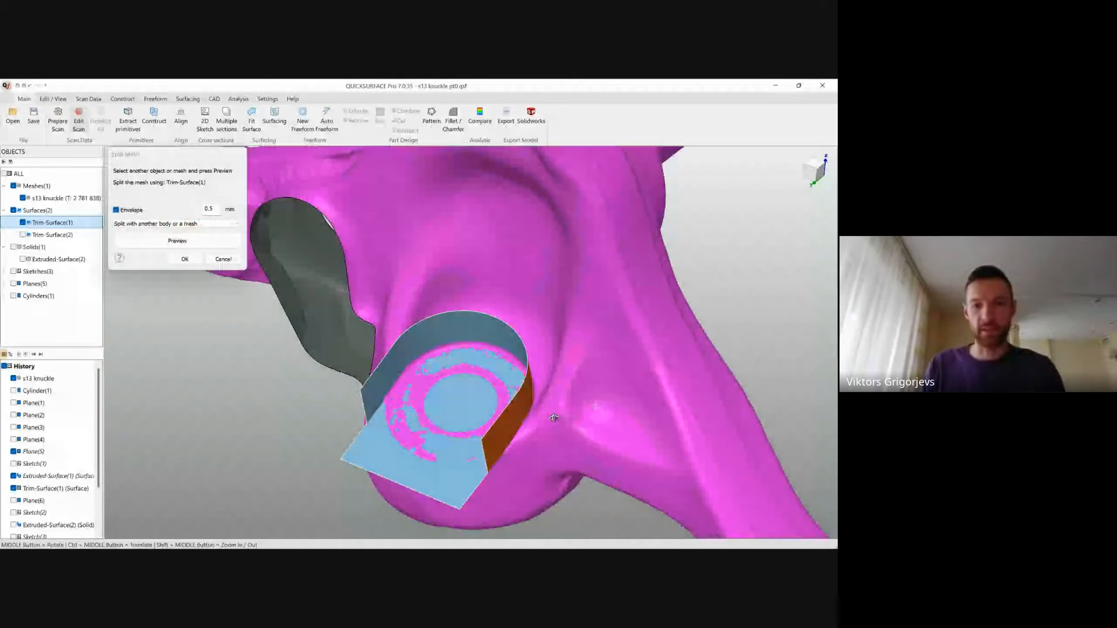
click(188, 245)
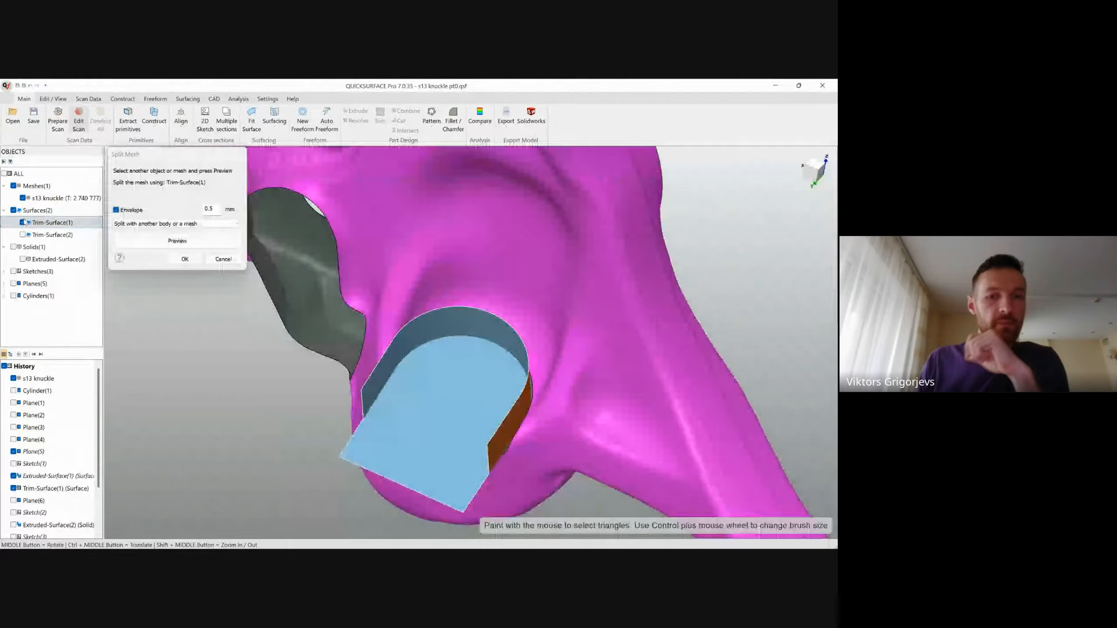
click(23, 222)
middle_drag(506, 396, 478, 325)
click(178, 264)
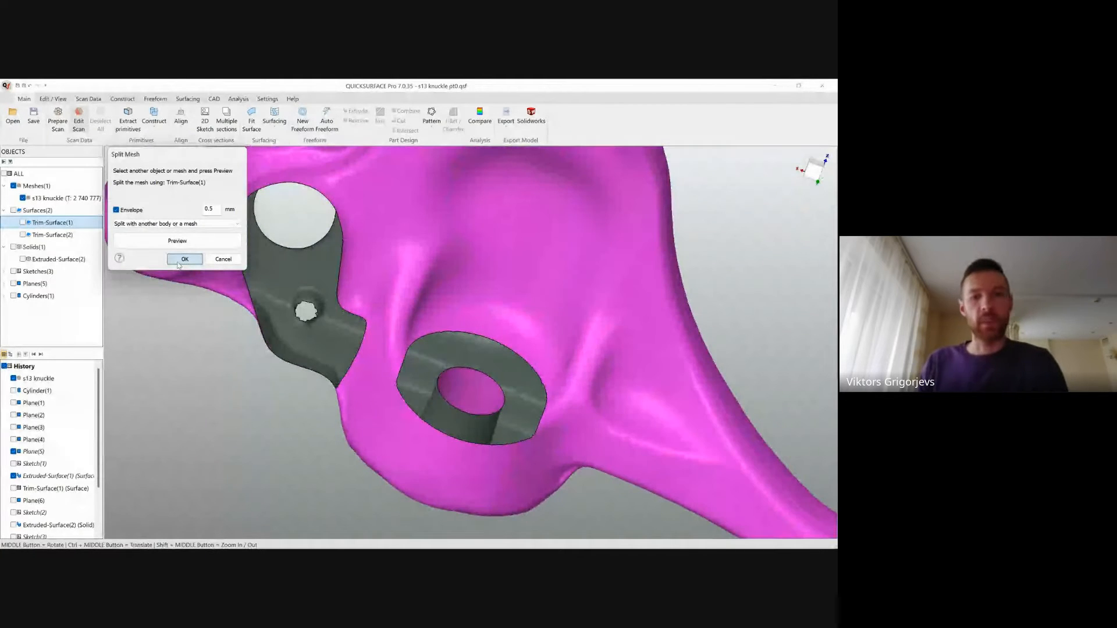
Step: Close scan editing and open the recent document s13 knuckle pt1.qsf without saving the changes to s13 knuckle pt0.qsf
scroll(330, 407, down, 5)
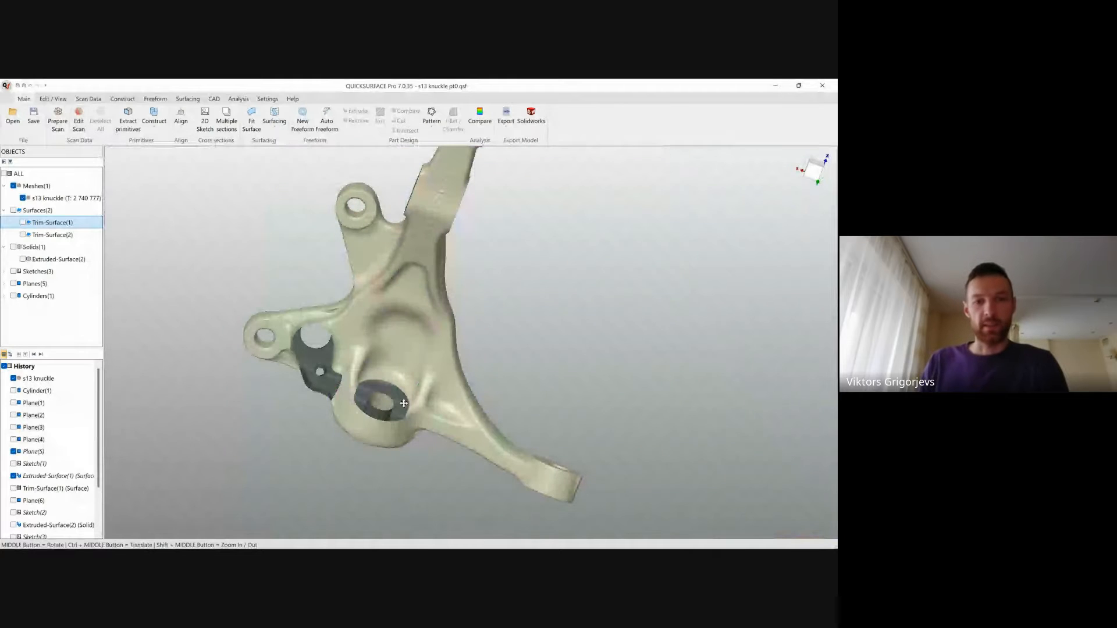
middle_drag(403, 403, 516, 411)
scroll(433, 394, down, 3)
middle_drag(431, 394, 475, 301)
click(474, 300)
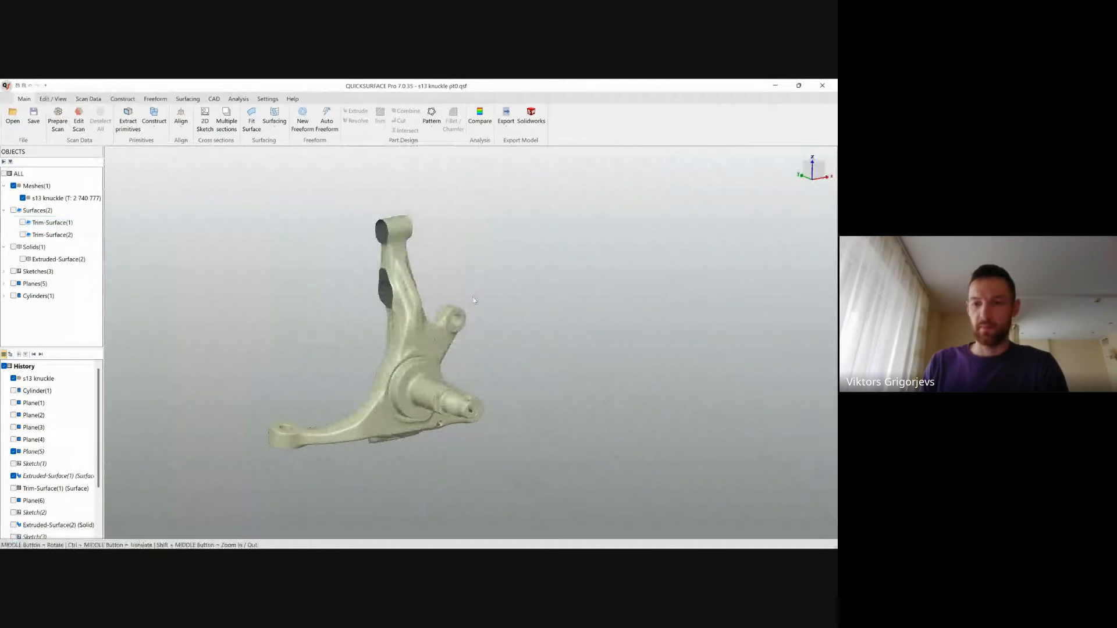
click(5, 86)
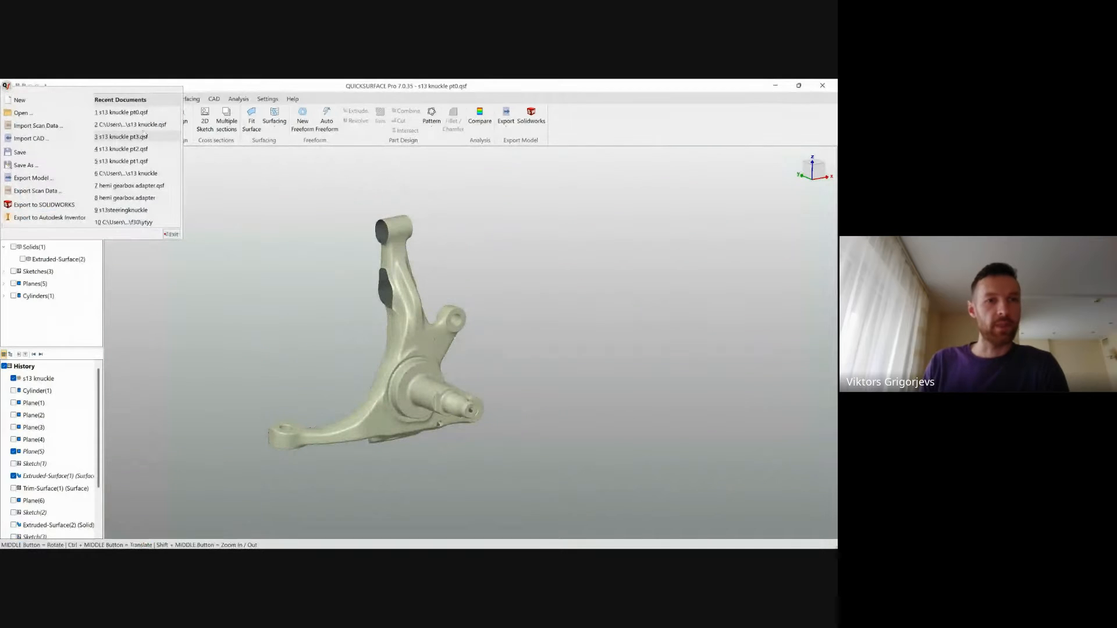
click(146, 162)
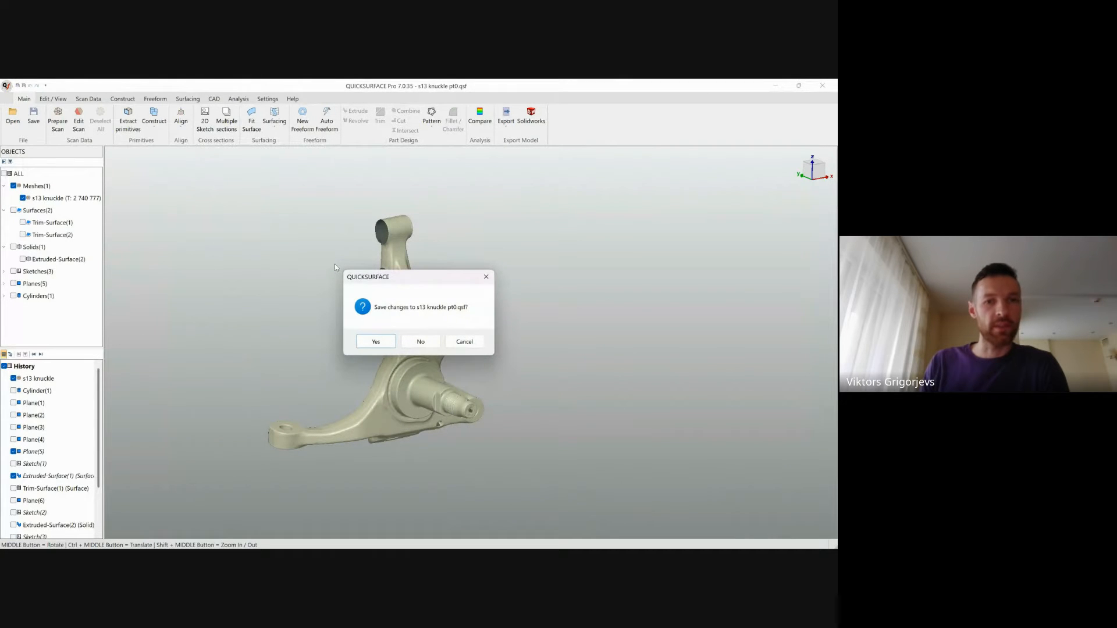
click(421, 342)
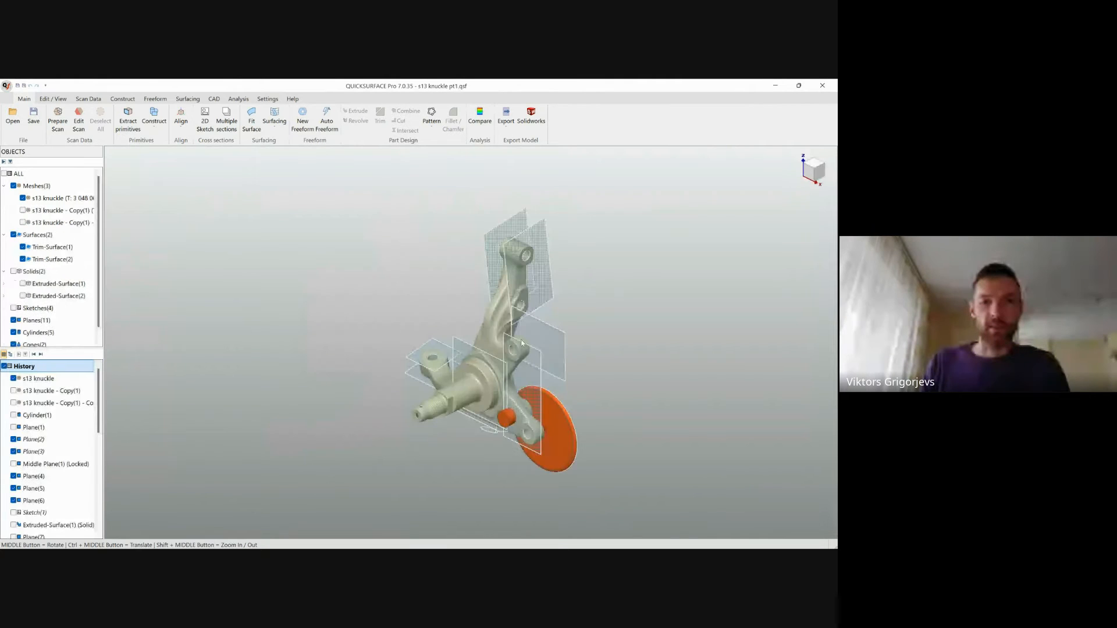
middle_drag(522, 343, 413, 347)
Step: Open the recent document s13 knuckle pt2.qsf and look over the trimmed knuckle copy
click(6, 85)
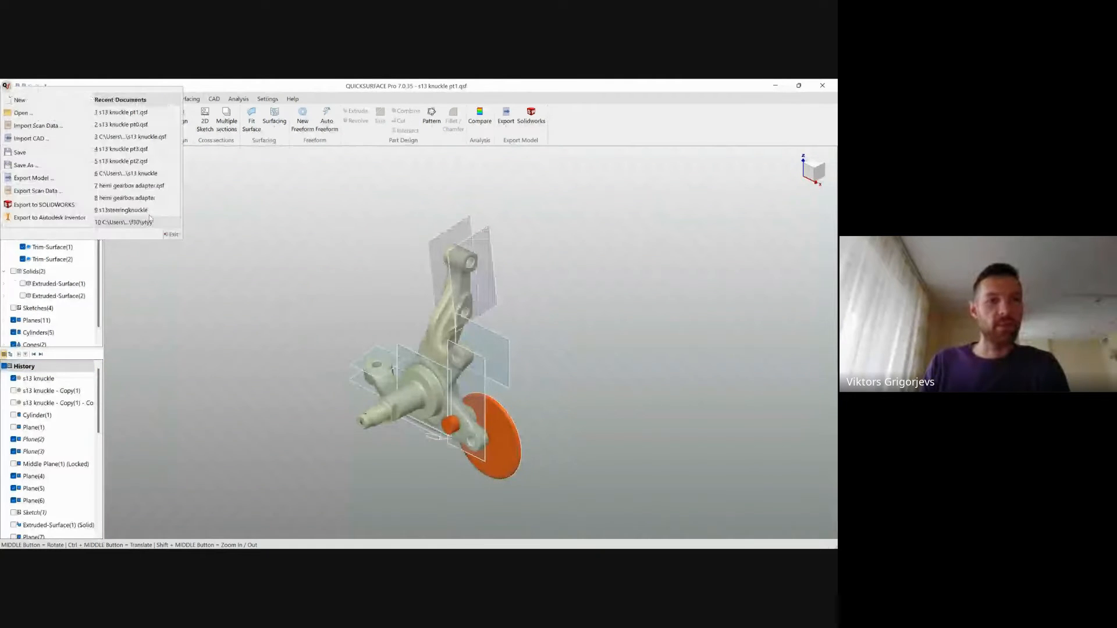
click(141, 164)
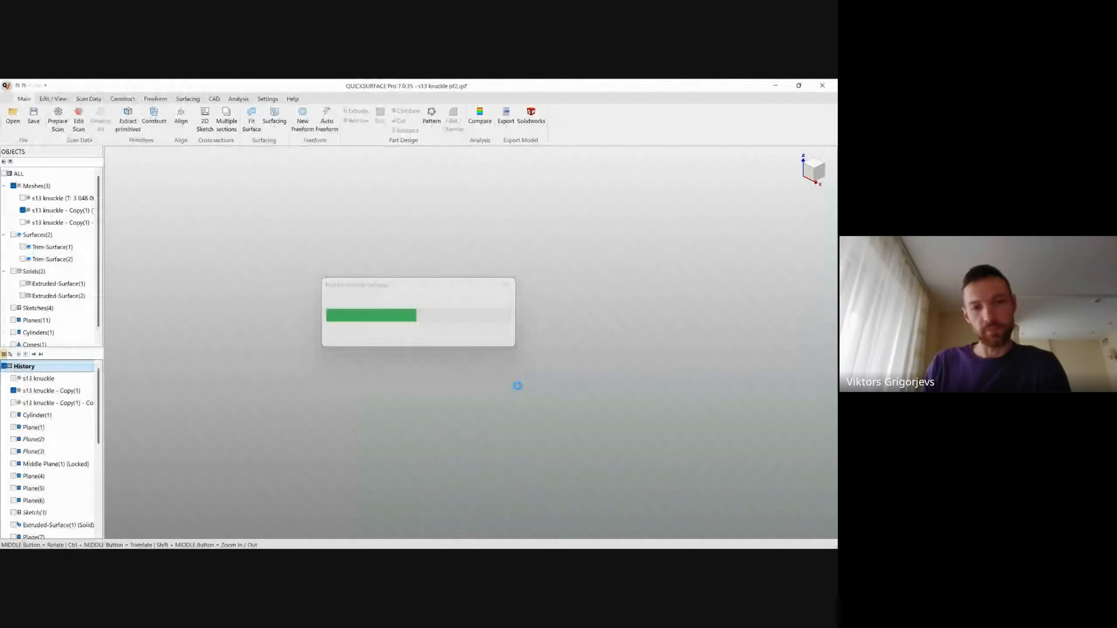
mouse_move(519, 387)
middle_down()
mouse_move(361, 378)
mouse_move(500, 395)
middle_up()
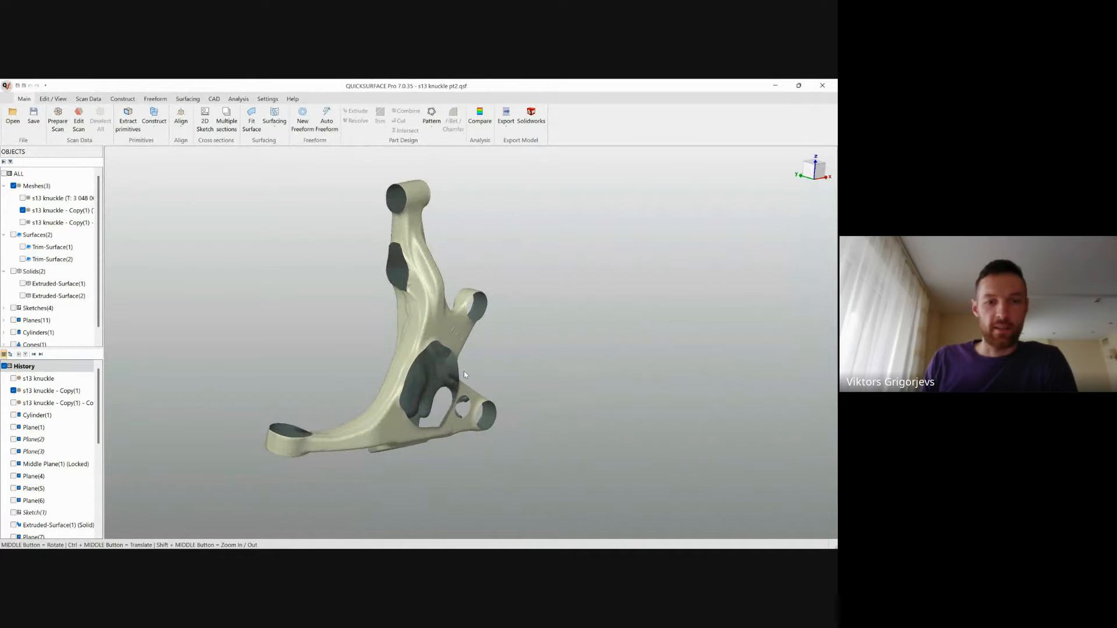
middle_drag(463, 371, 407, 423)
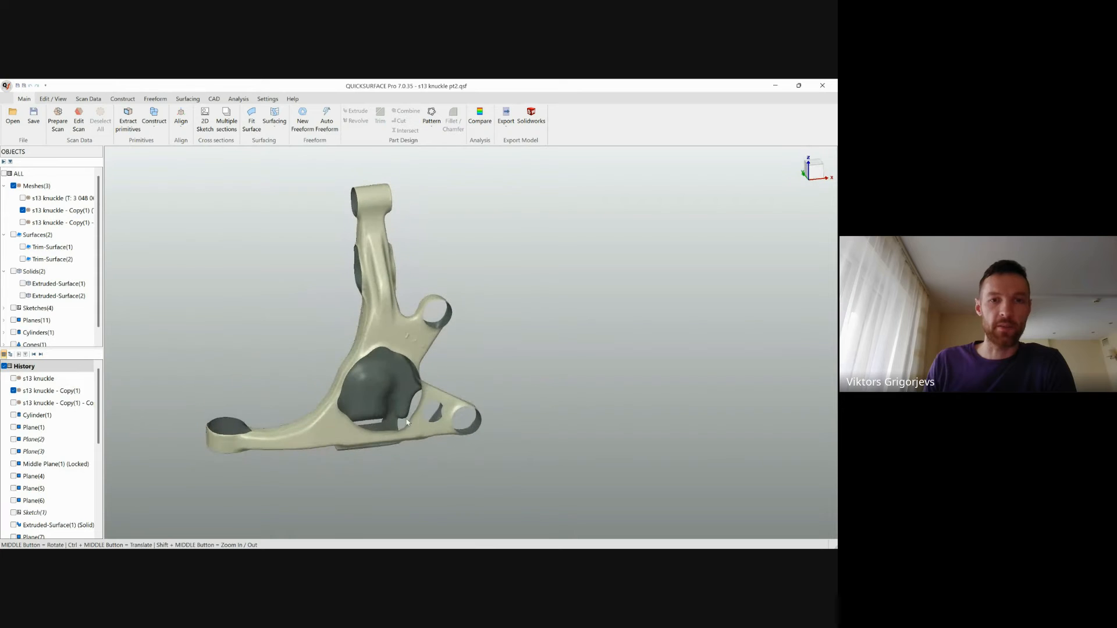
Step: Preview an Auto Freeform surface on s13 knuckle - Copy(1), feature aligned with Medium quad count, Balanced details and improved hole boundaries
click(403, 348)
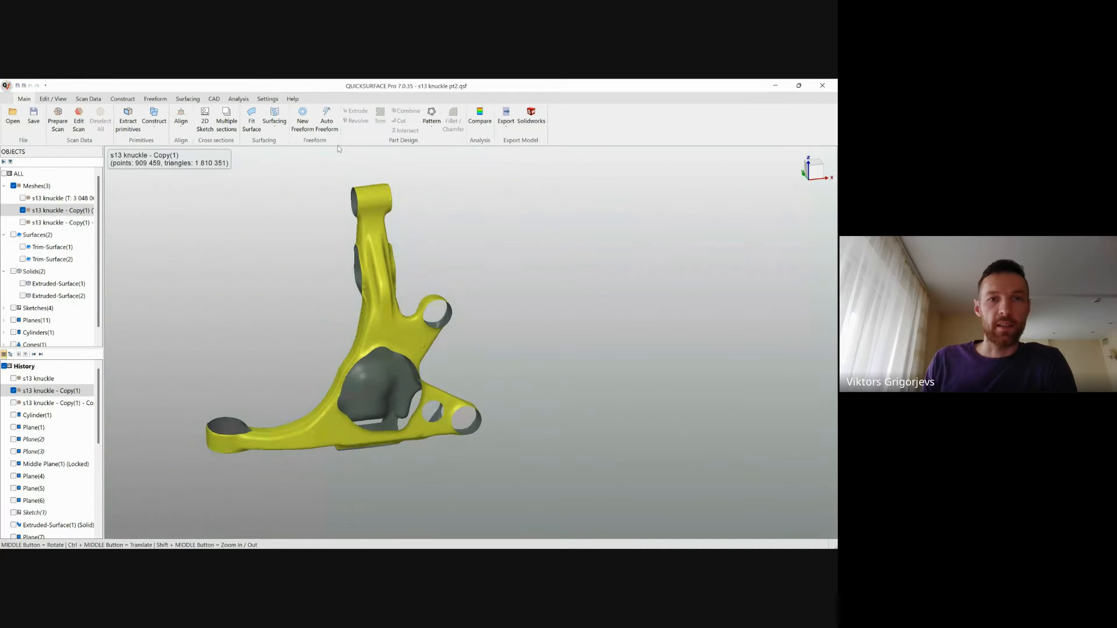
click(326, 120)
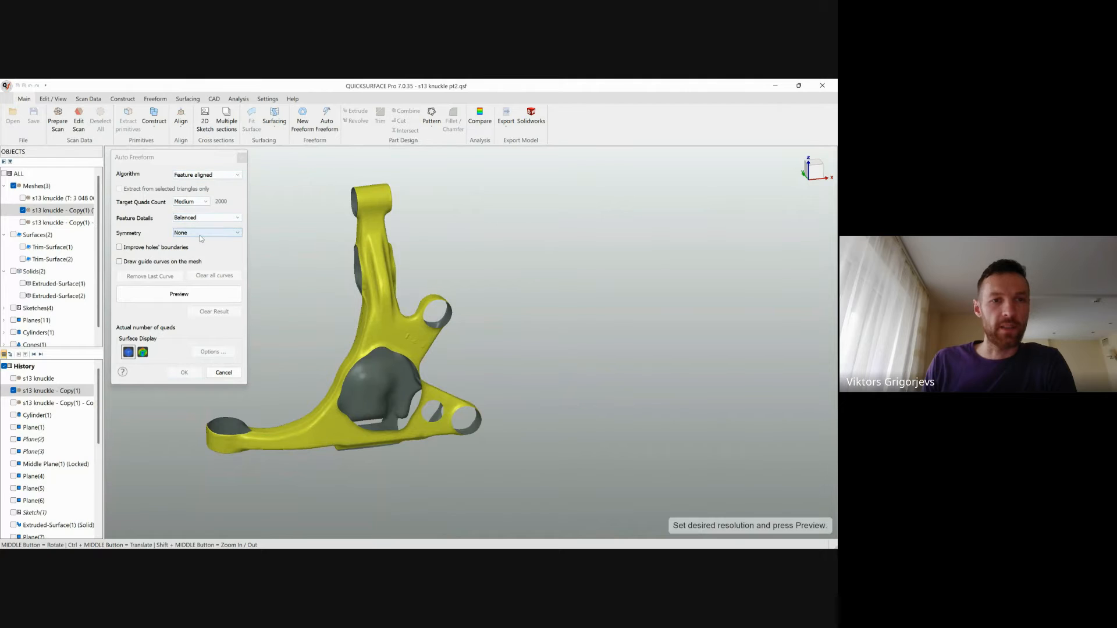
click(173, 251)
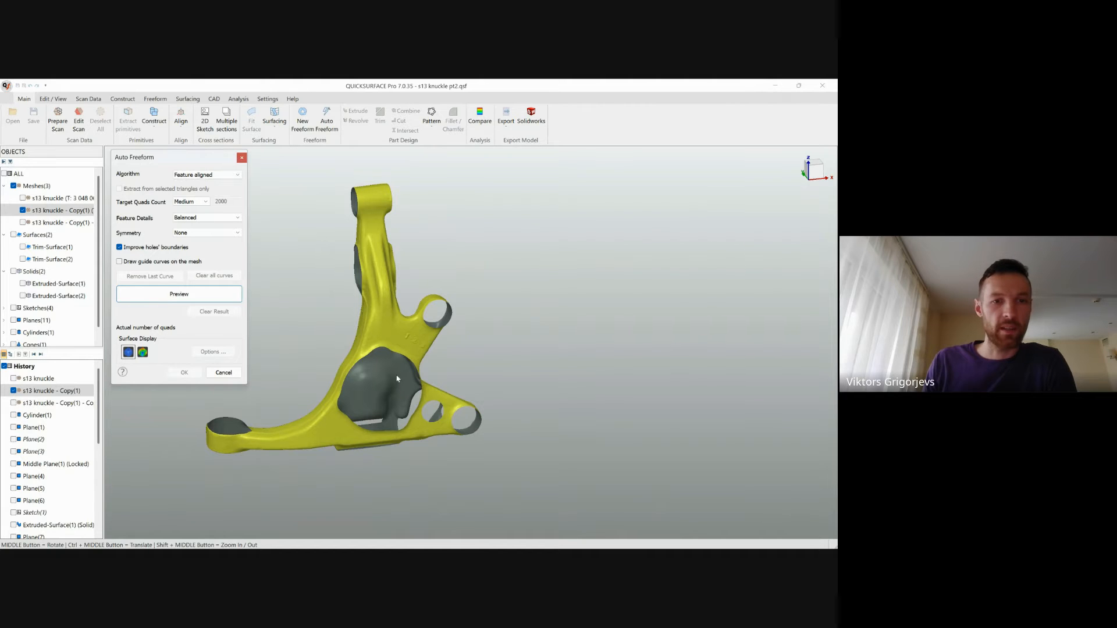
click(186, 294)
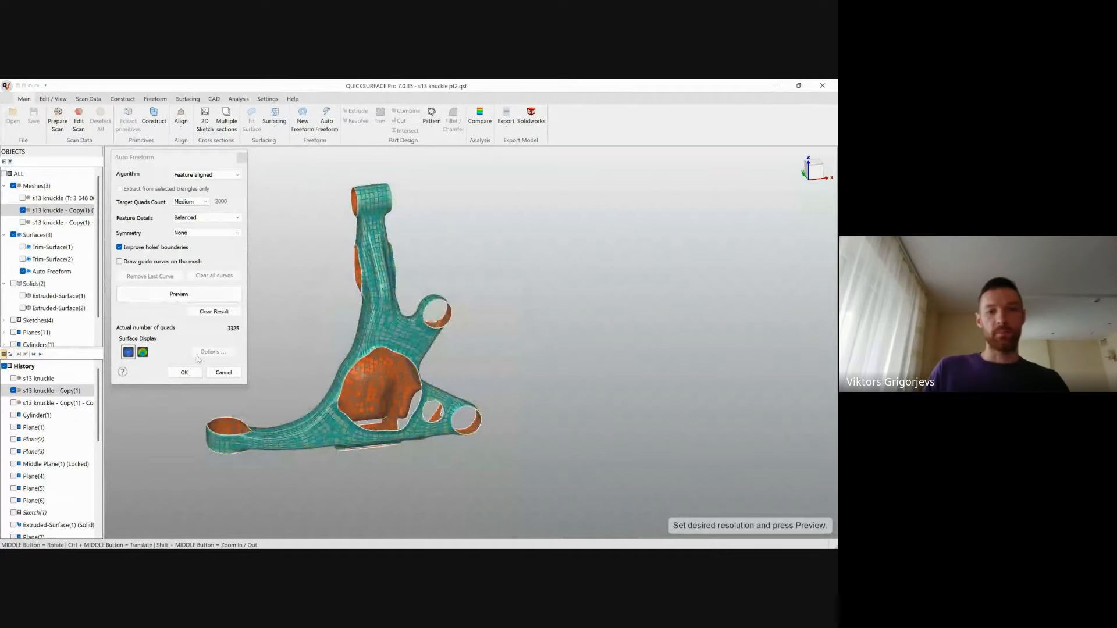
Step: Inspect the Auto Freeform preview from several sides, display its deviation from the mesh as a colour map, and accept the surface
middle_drag(273, 390, 445, 410)
scroll(407, 416, up, 6)
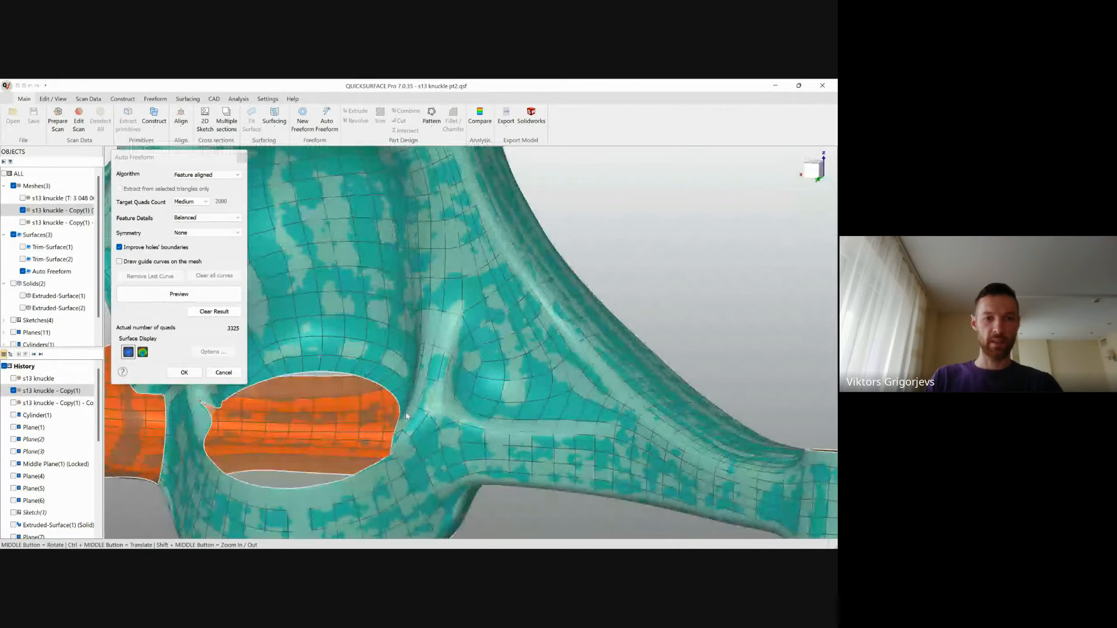
scroll(500, 442, down, 6)
middle_drag(562, 438, 312, 382)
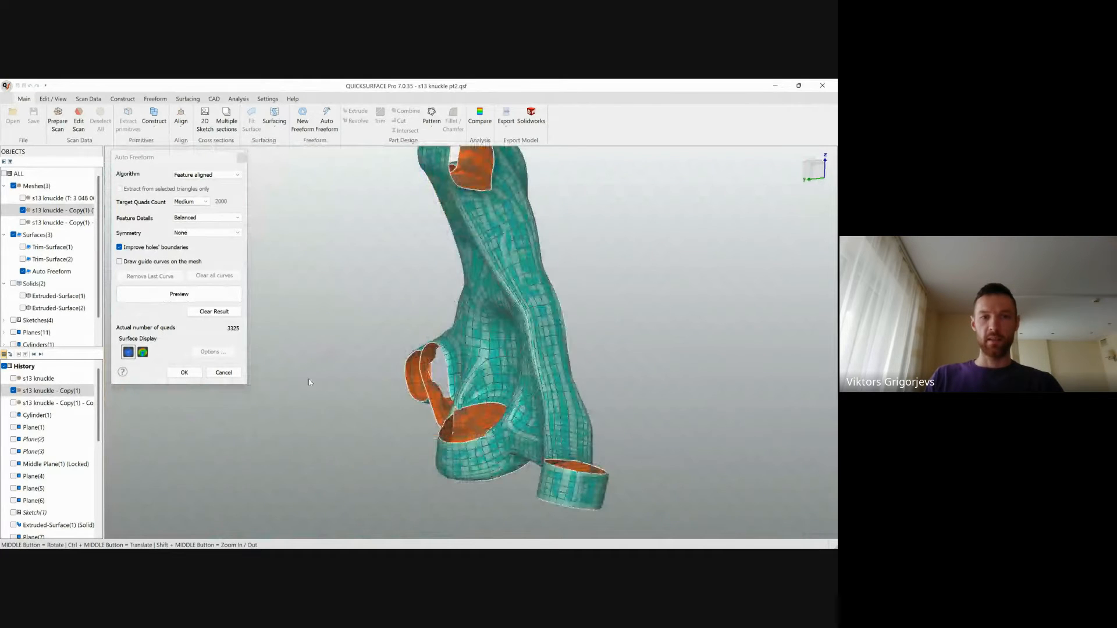
click(143, 352)
scroll(573, 415, down, 3)
middle_drag(573, 415, 379, 415)
middle_drag(520, 415, 541, 401)
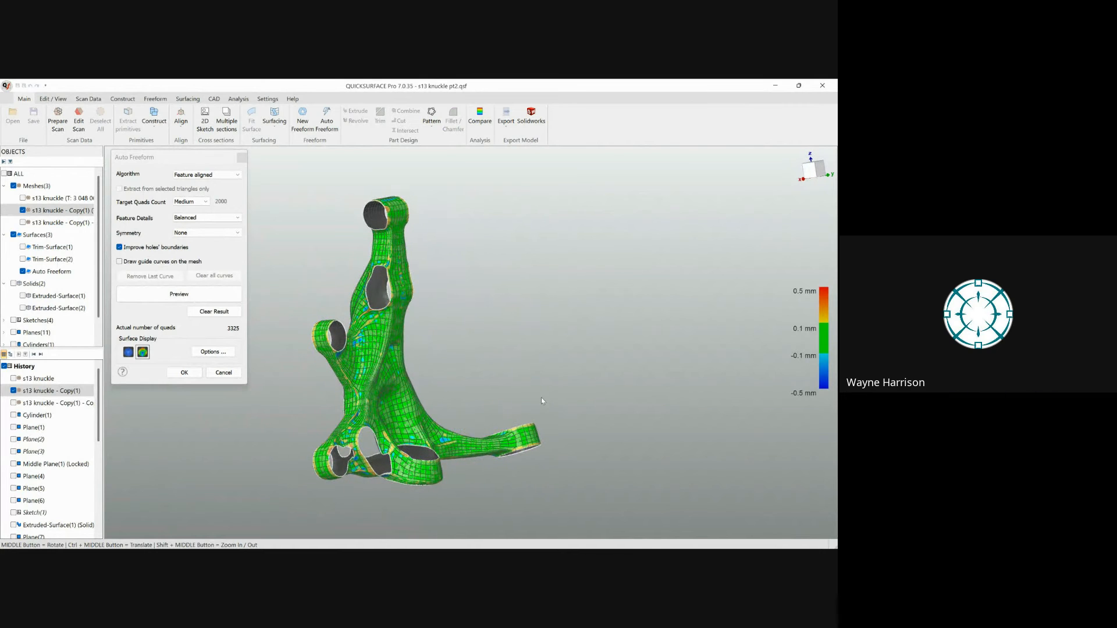
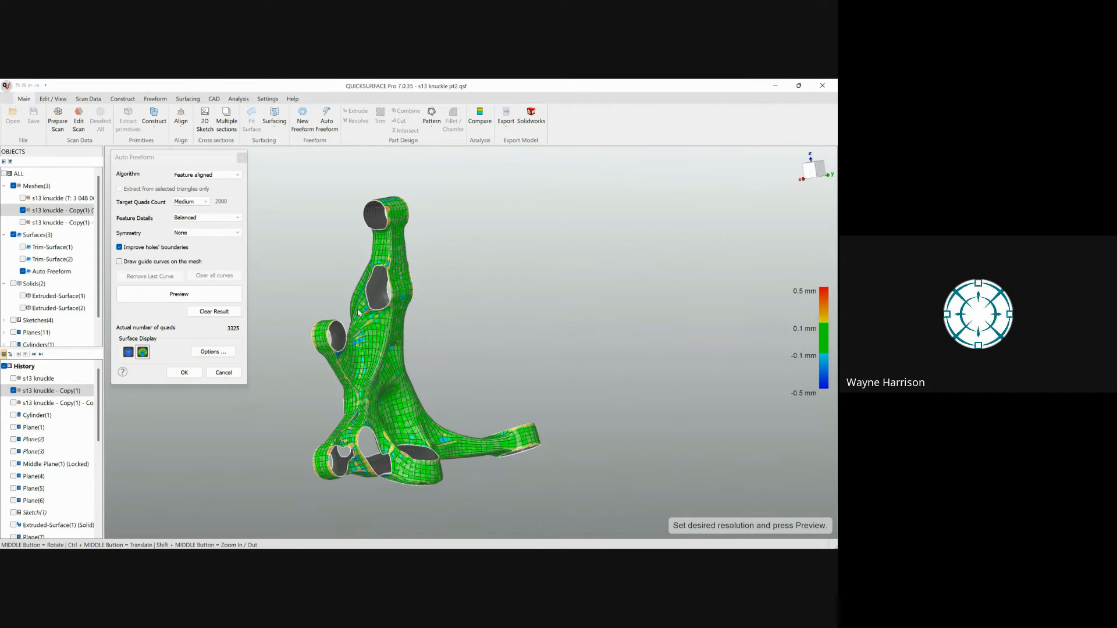
click(184, 373)
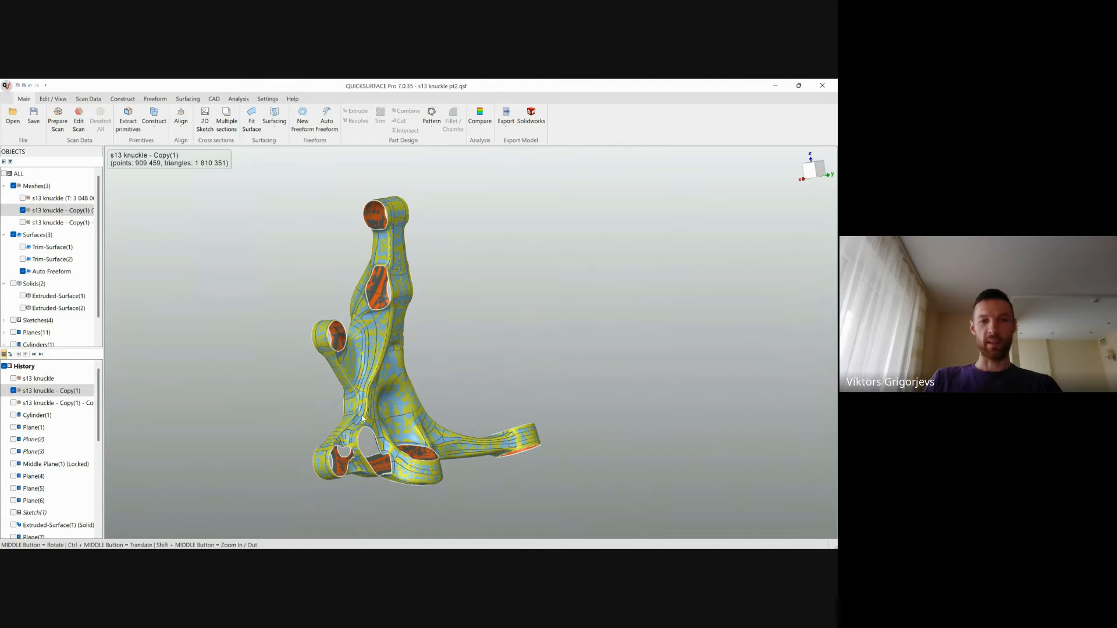
Step: Hide the Auto Freeform surface and s13 knuckle - Copy(1), and show the original s13 knuckle mesh
middle_drag(349, 422, 436, 424)
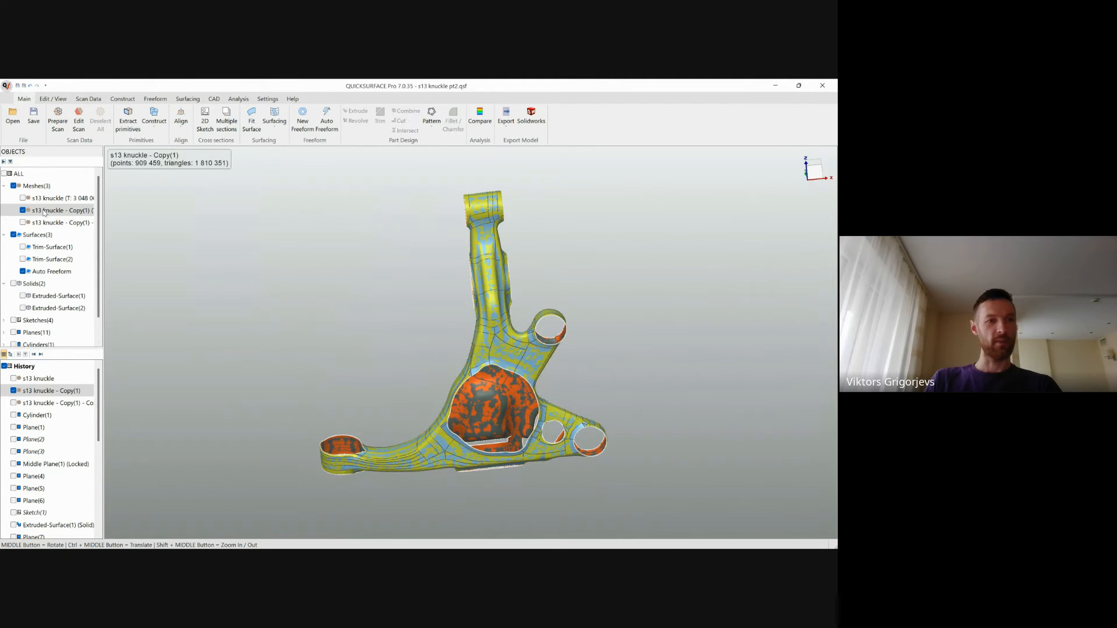
click(22, 272)
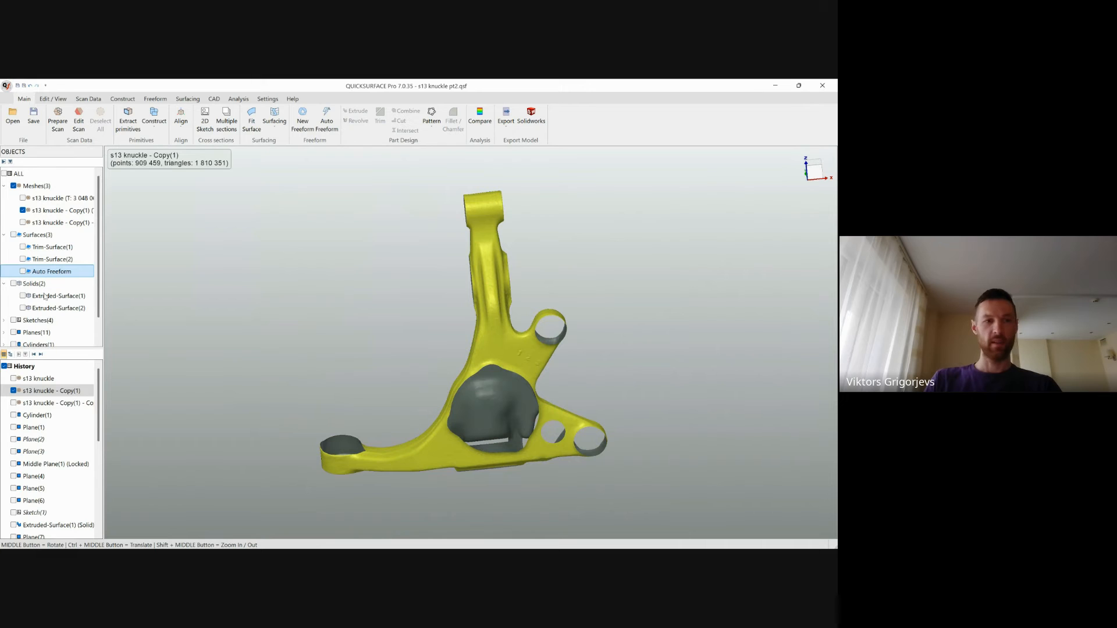
click(22, 210)
click(22, 198)
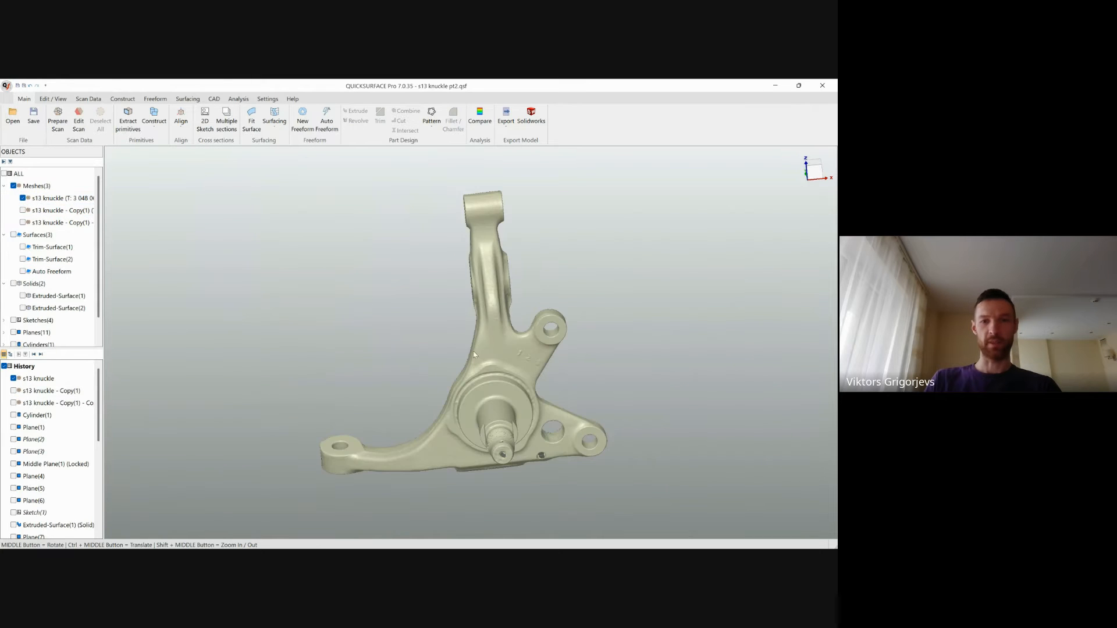
middle_drag(480, 409, 421, 417)
Step: Create an Auto Freeform surface on the full s13 knuckle mesh, feature aligned with Medium quad count, Balanced details and improved hole boundaries
click(326, 119)
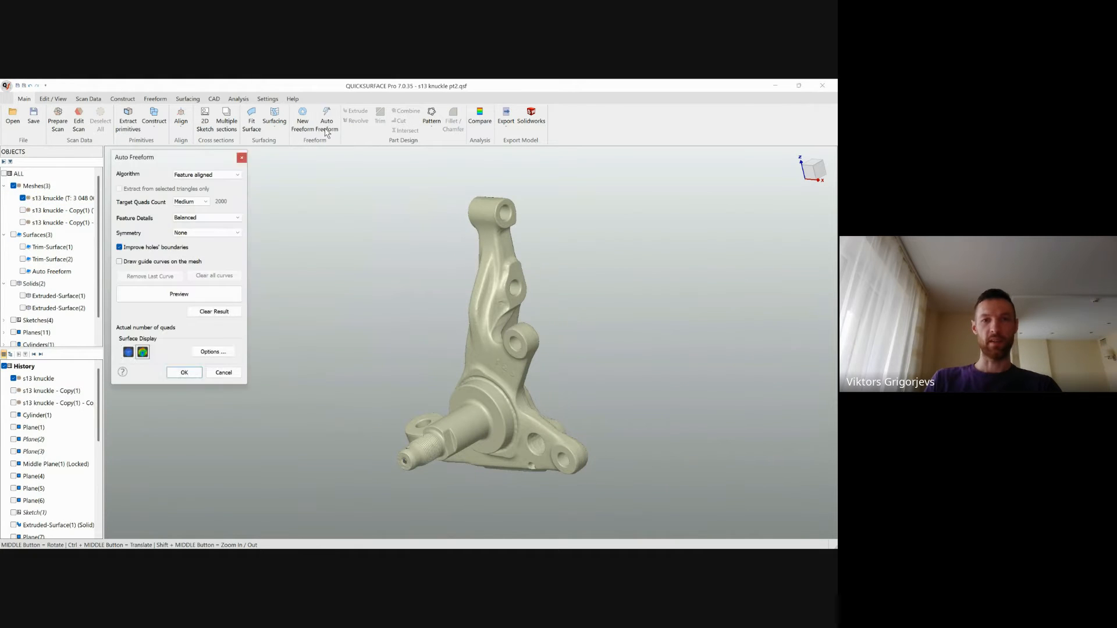
click(135, 247)
click(178, 294)
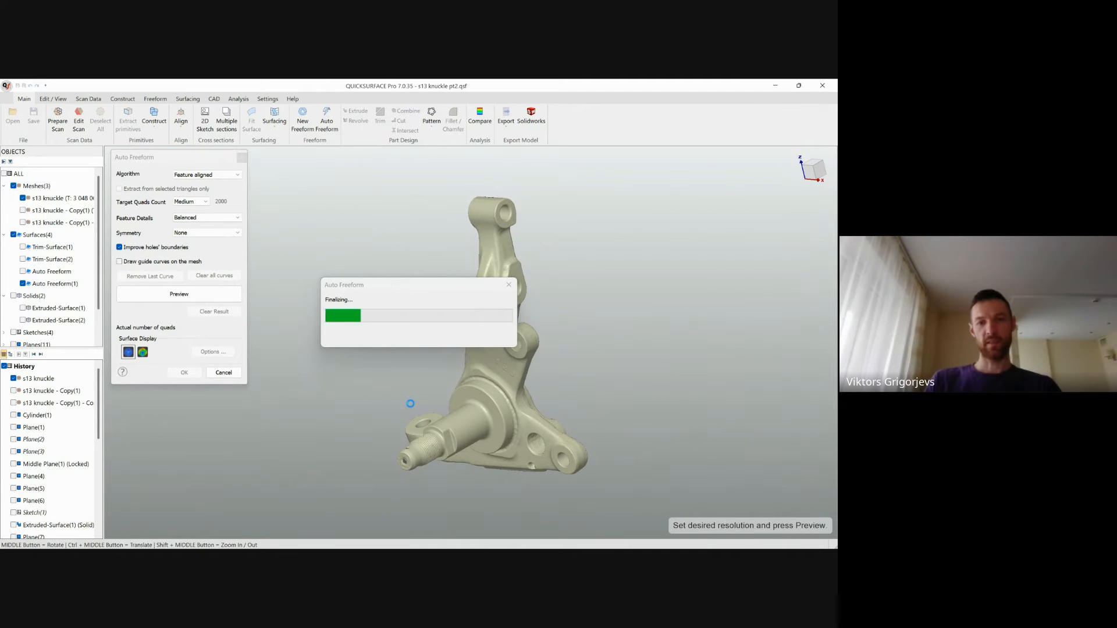
scroll(570, 459, up, 5)
middle_drag(562, 457, 492, 460)
click(189, 377)
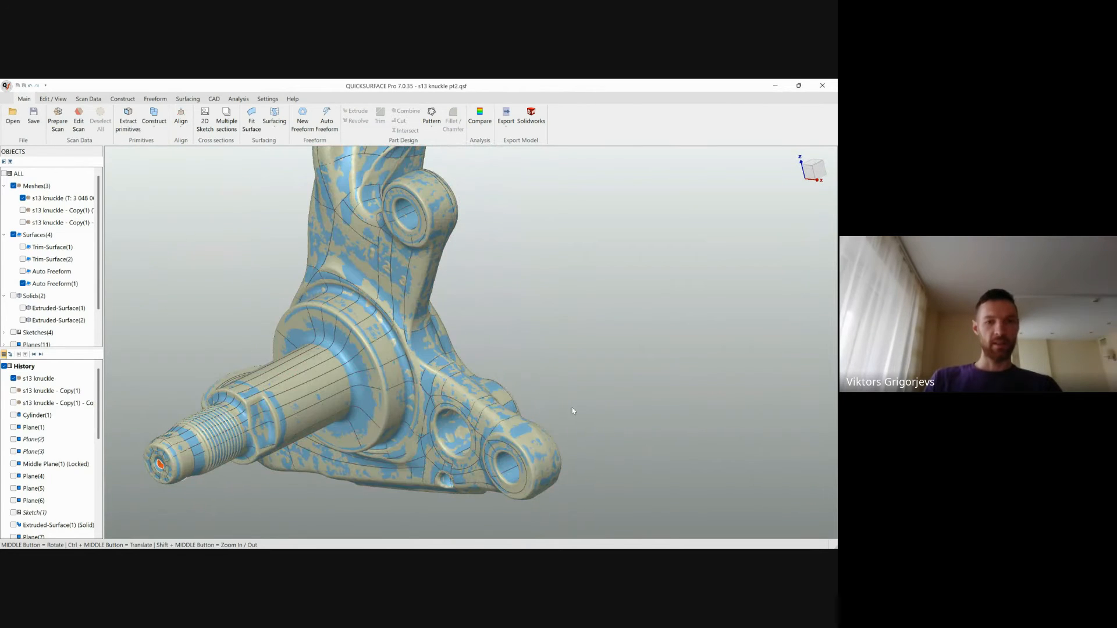
Step: Hide the knuckle mesh and compare Auto Freeform(1) with the open Auto Freeform surface by toggling their visibility
click(23, 198)
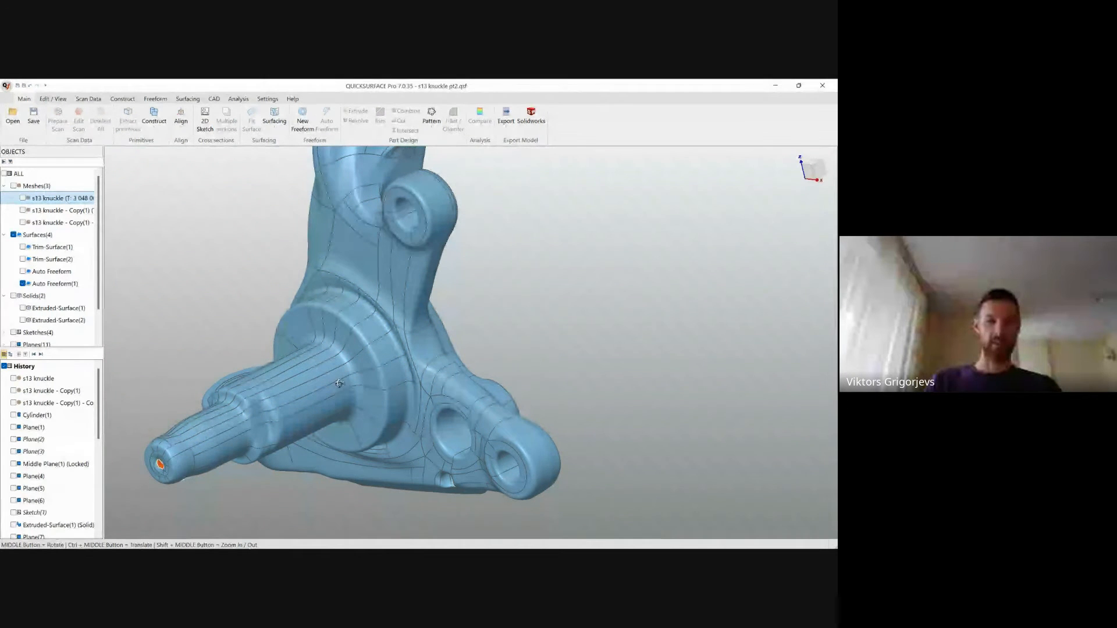
middle_drag(340, 384, 390, 327)
middle_drag(386, 395, 390, 318)
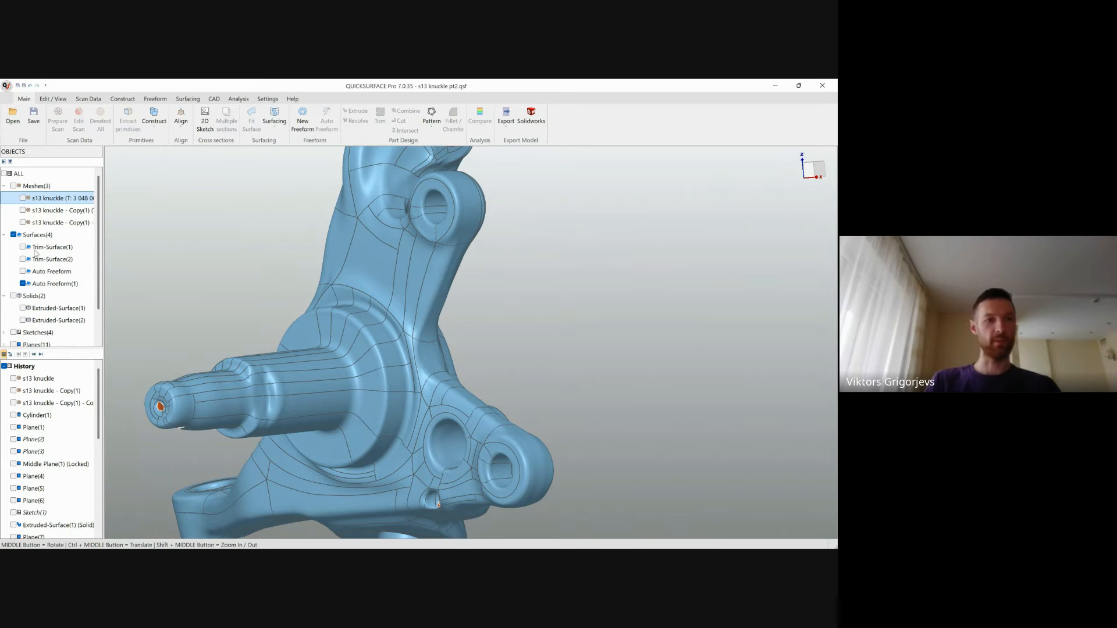
click(23, 271)
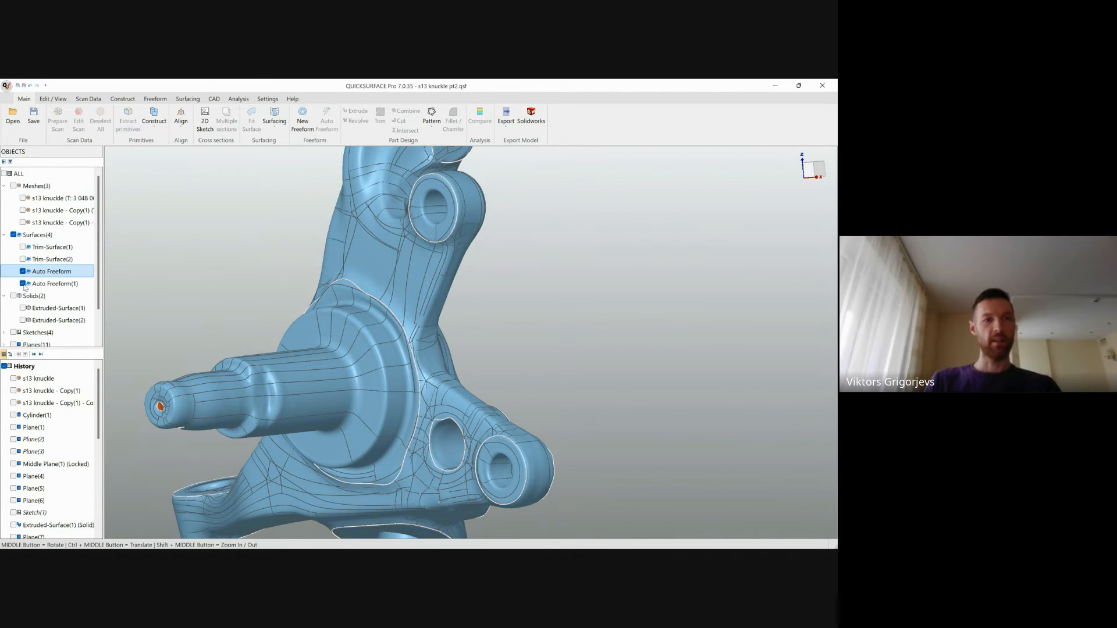
click(23, 283)
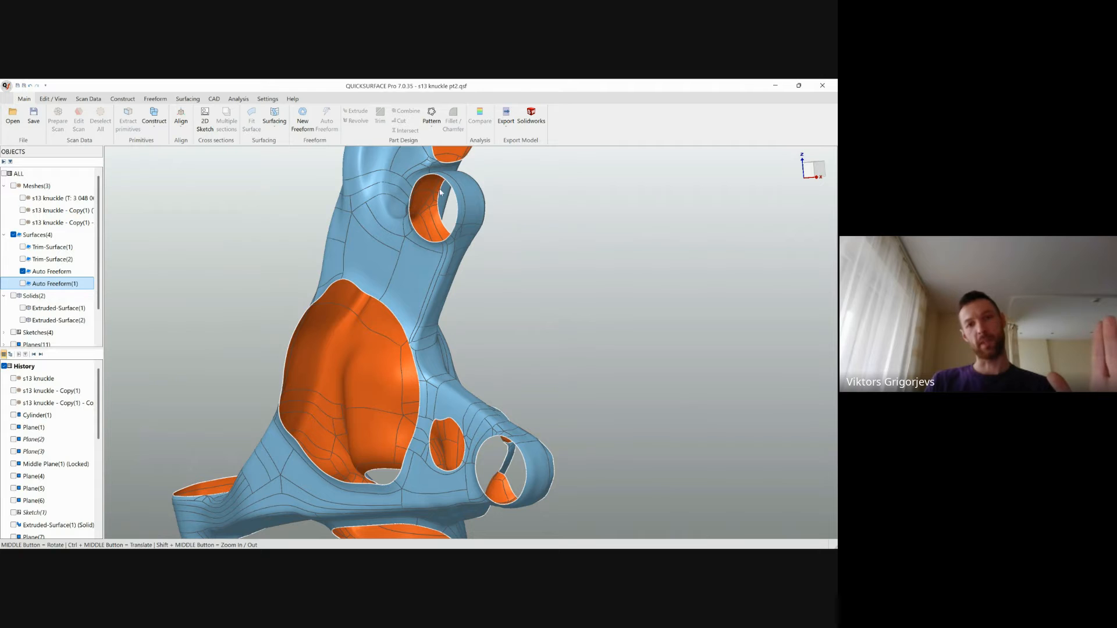
middle_drag(437, 230, 409, 315)
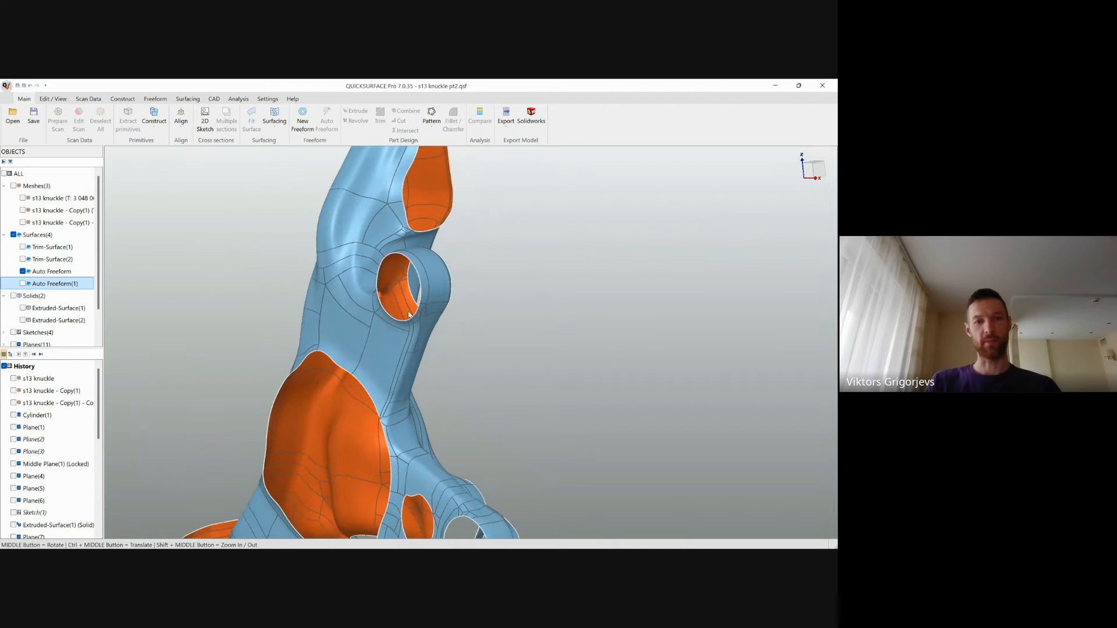
click(23, 284)
scroll(19, 323, down, 1)
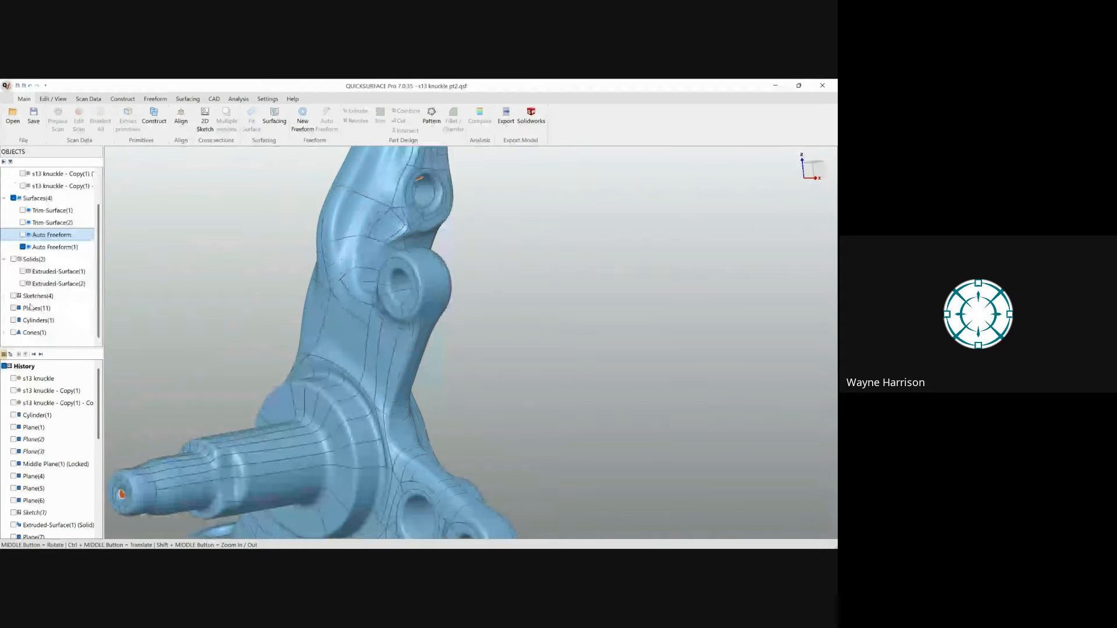
Step: Show Plane(1) and try trimming it with Auto Freeform(1), removing the spindle and the plane area outside the hub flange
click(14, 430)
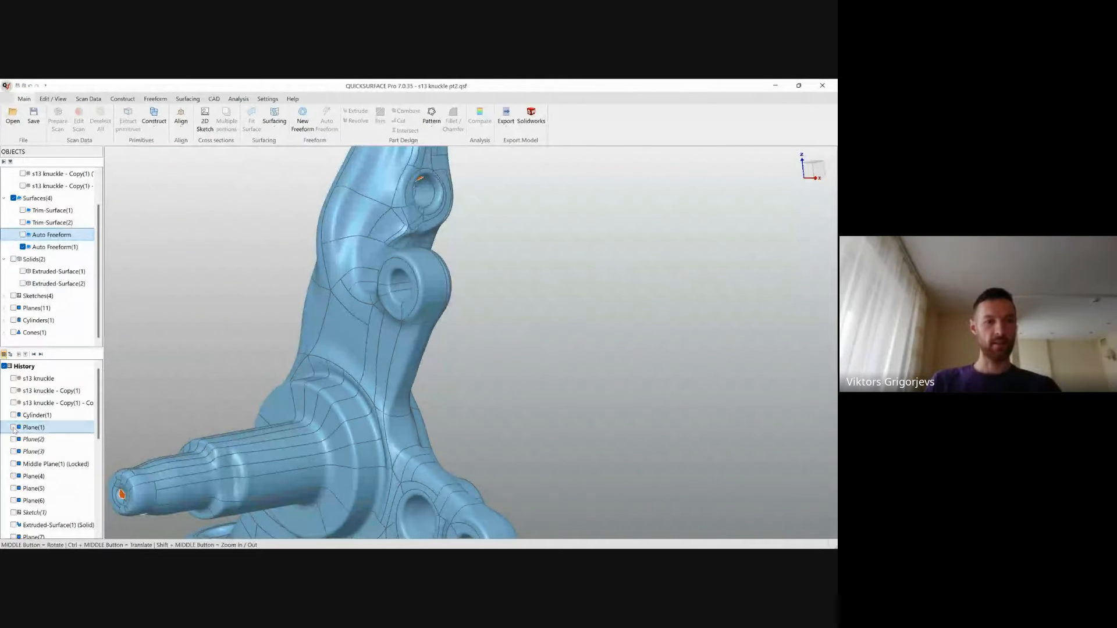
click(14, 430)
middle_drag(250, 407, 474, 358)
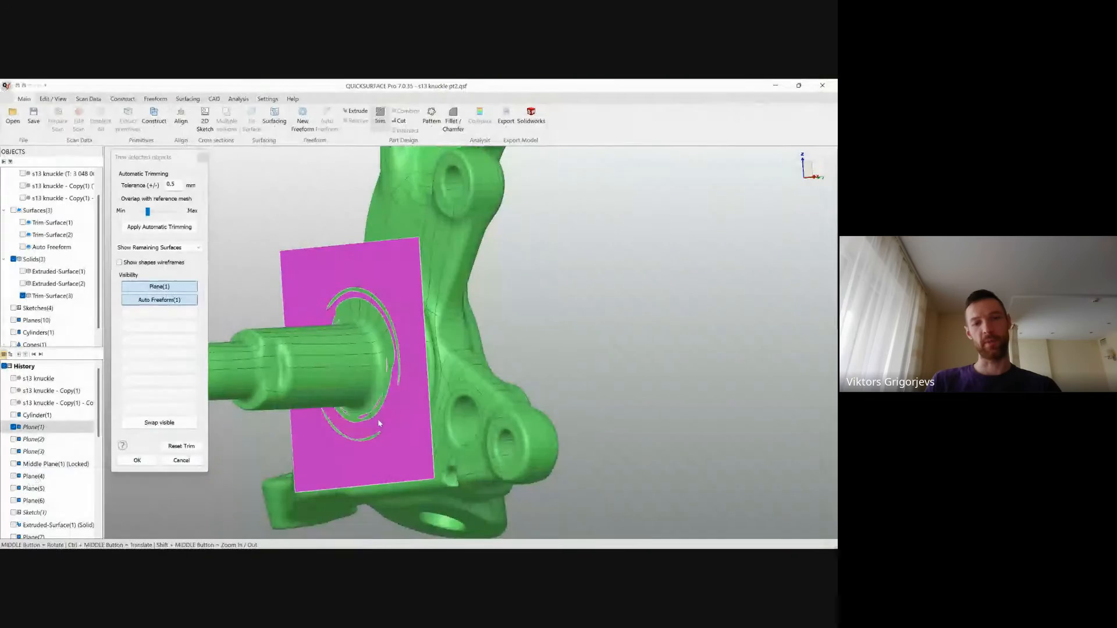
middle_drag(384, 410, 464, 386)
scroll(429, 331, up, 3)
click(407, 291)
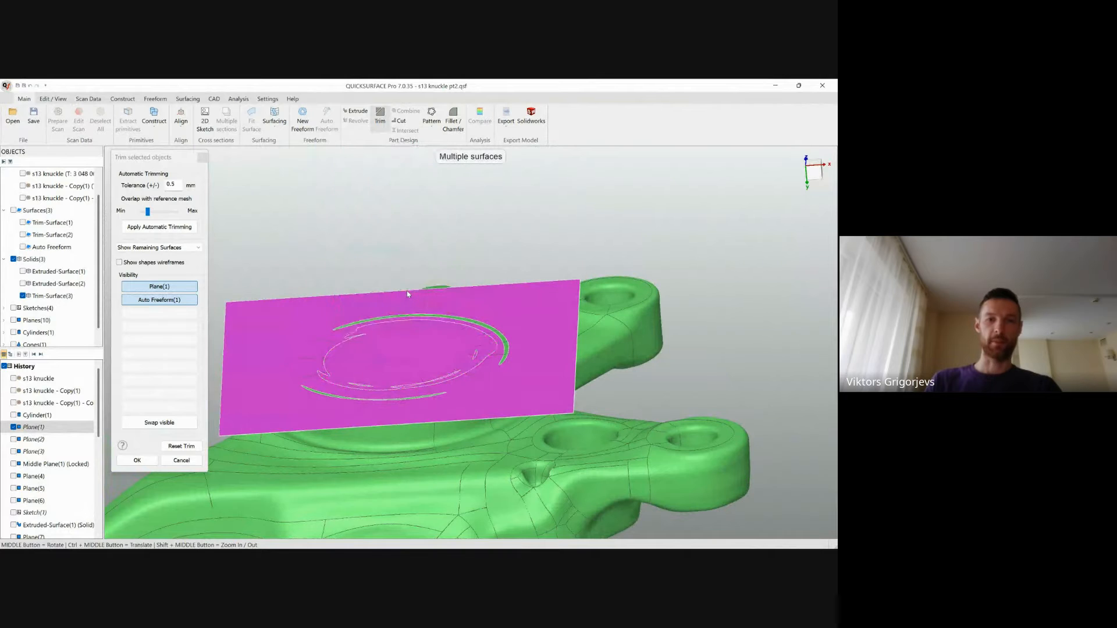
click(514, 310)
Step: Examine the intersection between the plane and the freeform surface on the hub flange face, and discard the trim
middle_drag(471, 410, 465, 433)
scroll(470, 431, up, 3)
scroll(471, 435, up, 3)
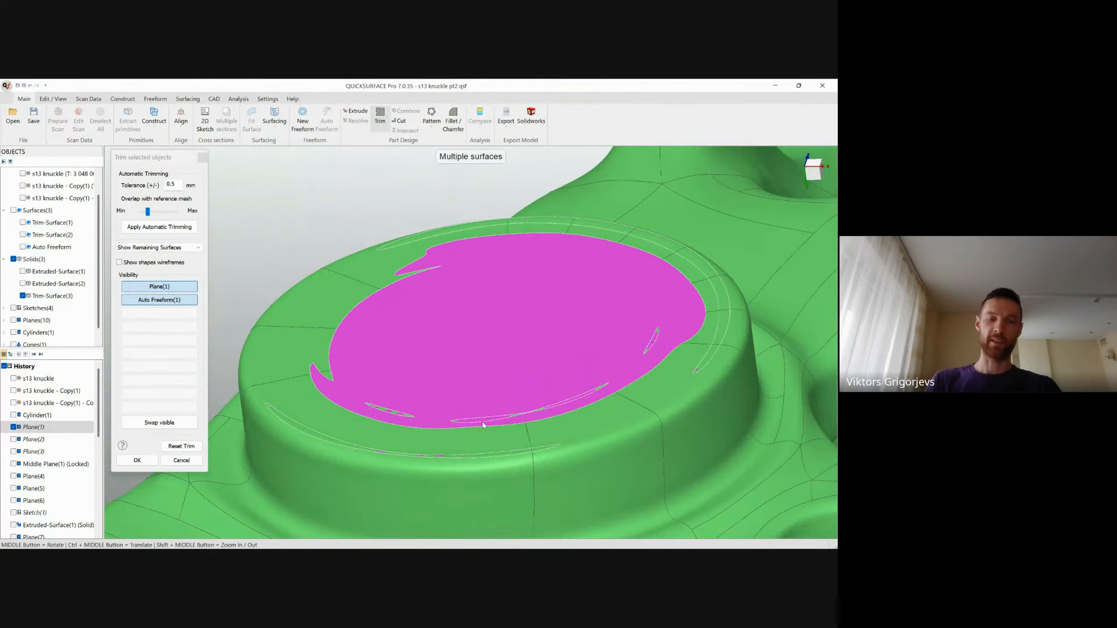
scroll(482, 426, down, 3)
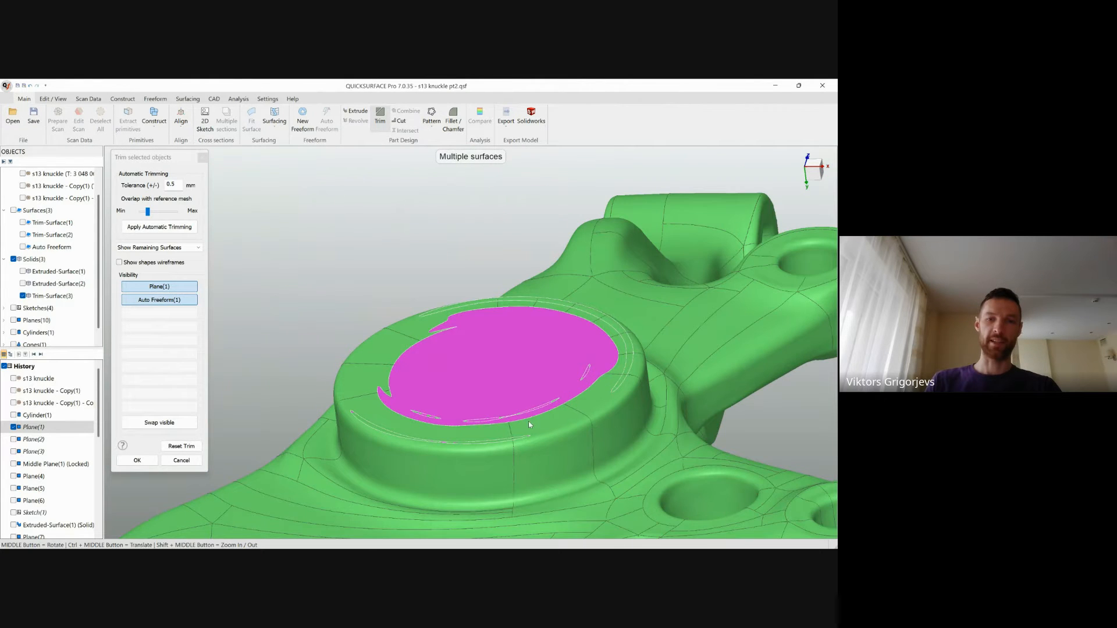
scroll(451, 407, up, 1)
scroll(438, 408, down, 2)
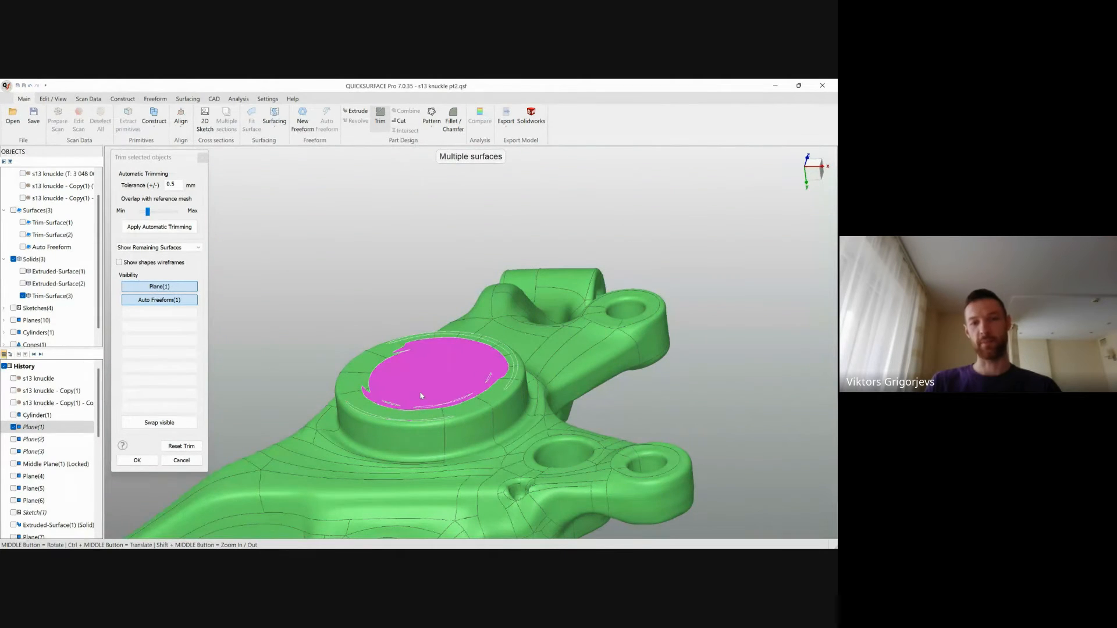
mouse_move(422, 396)
middle_down()
mouse_move(435, 455)
mouse_move(427, 381)
middle_up()
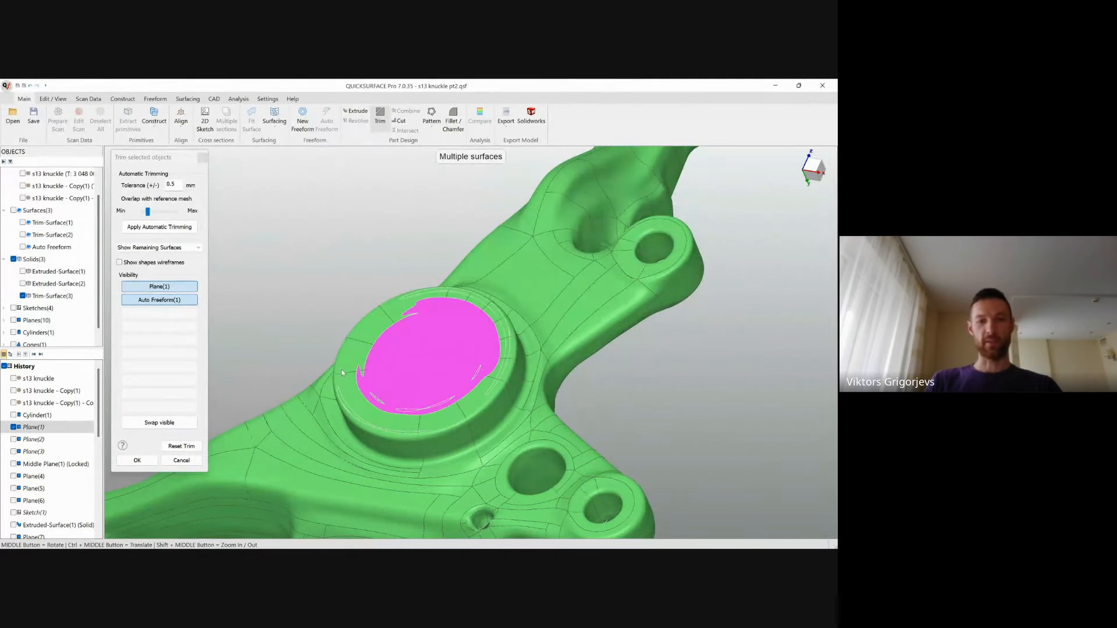
click(198, 461)
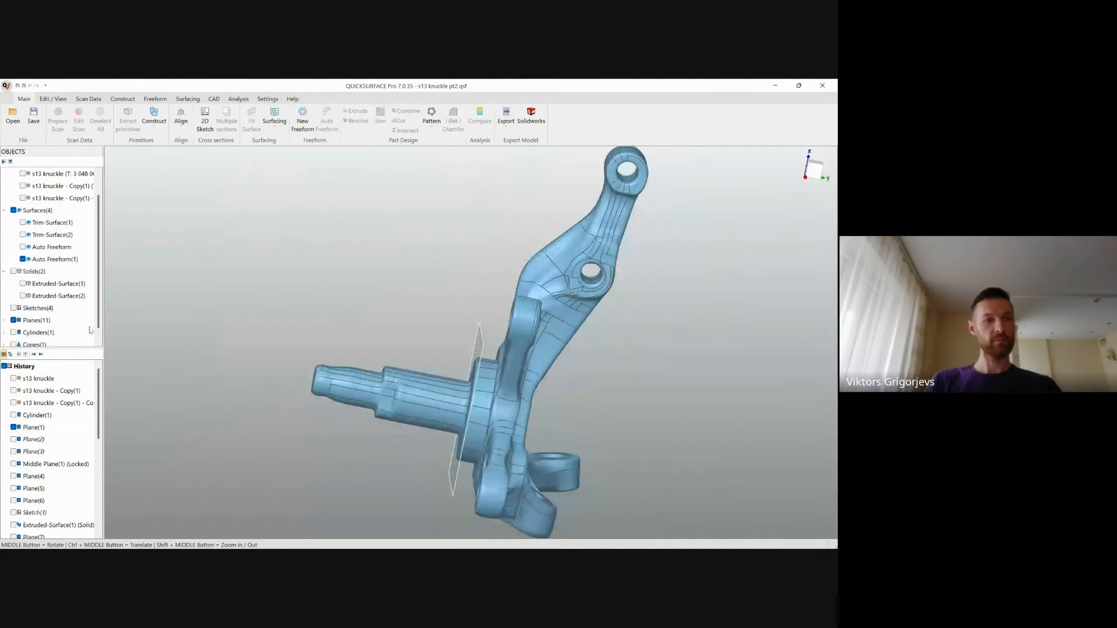
Step: Delete Auto Freeform(1), show the Auto Freeform surface with open machined areas, and hide Plane(1)
click(54, 260)
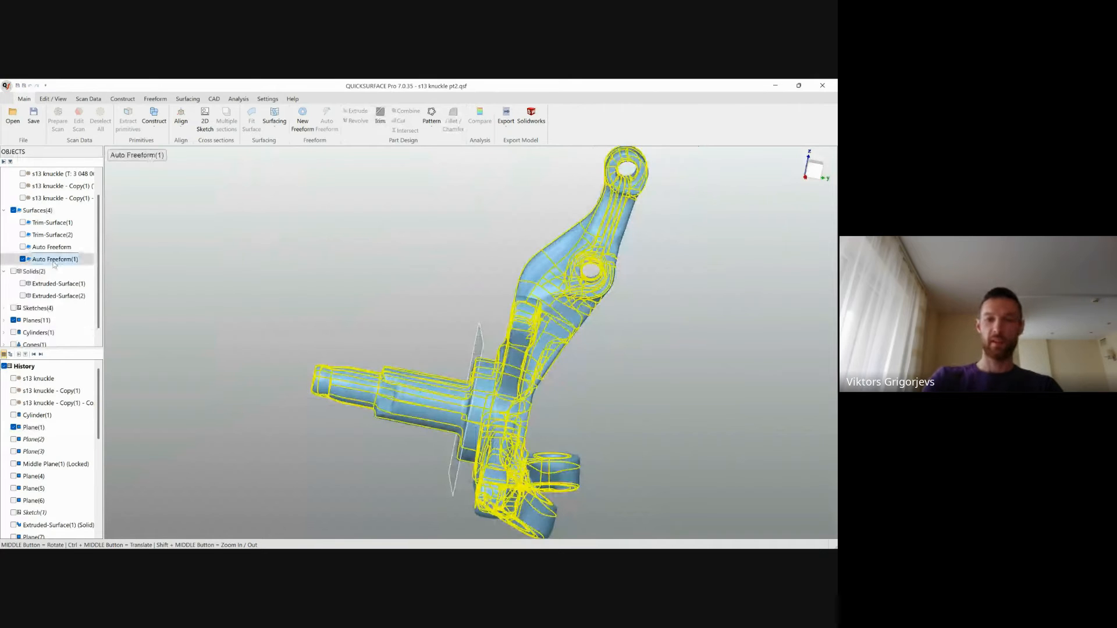
key(Delete)
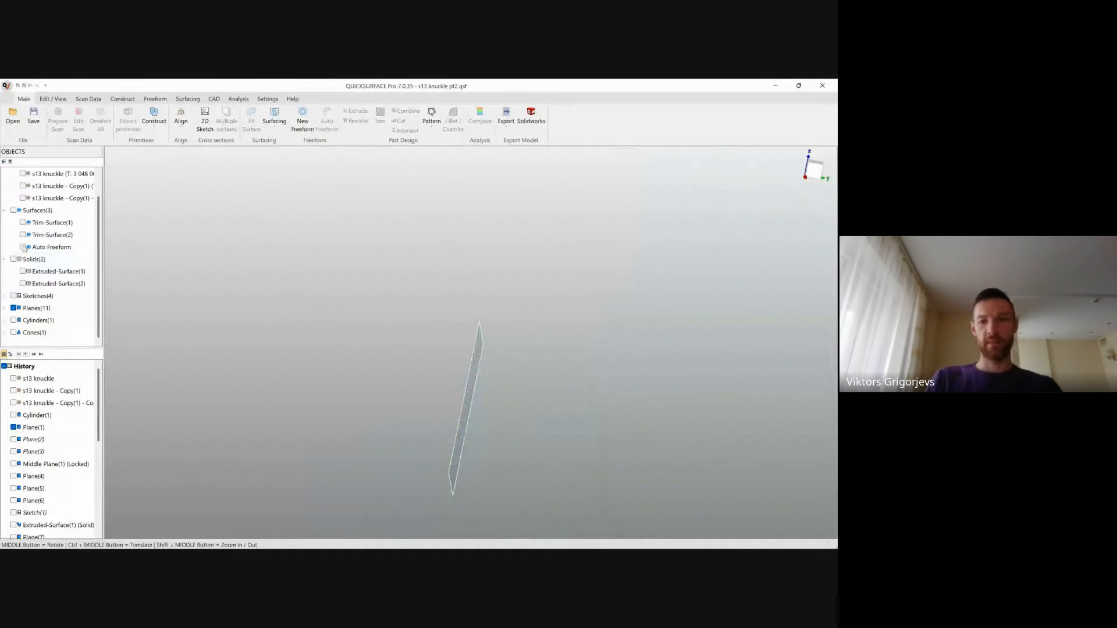
click(23, 248)
middle_drag(494, 419, 516, 433)
click(375, 335)
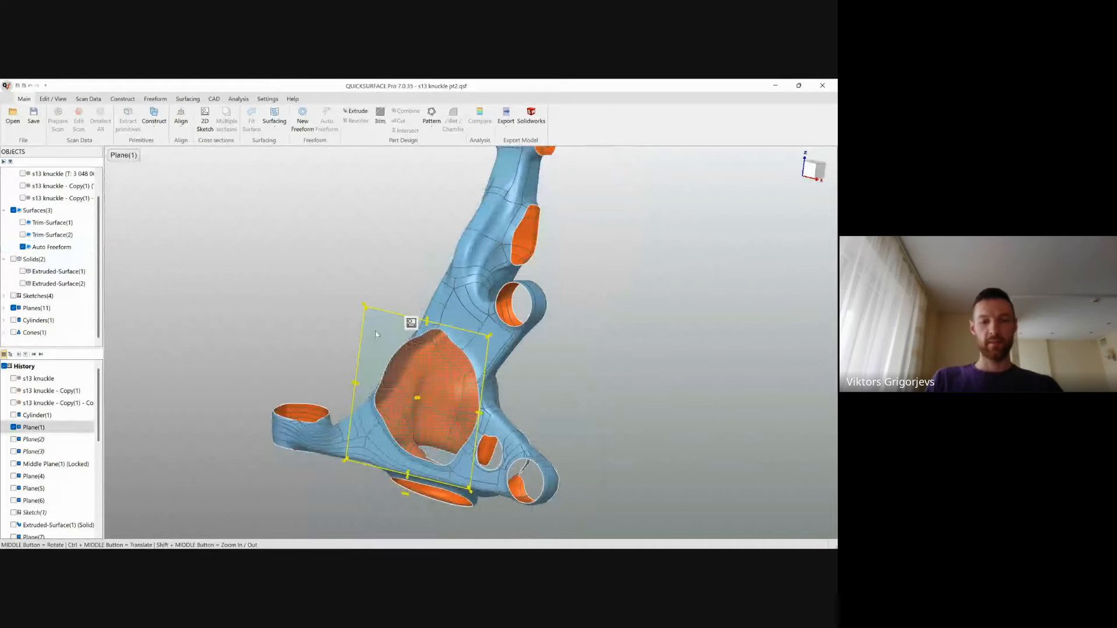
key(h)
Step: Open the Auto Freeform surface for editing its control points and edges
scroll(347, 344, down, 4)
ctrl+middle_drag(400, 352, 512, 378)
click(473, 371)
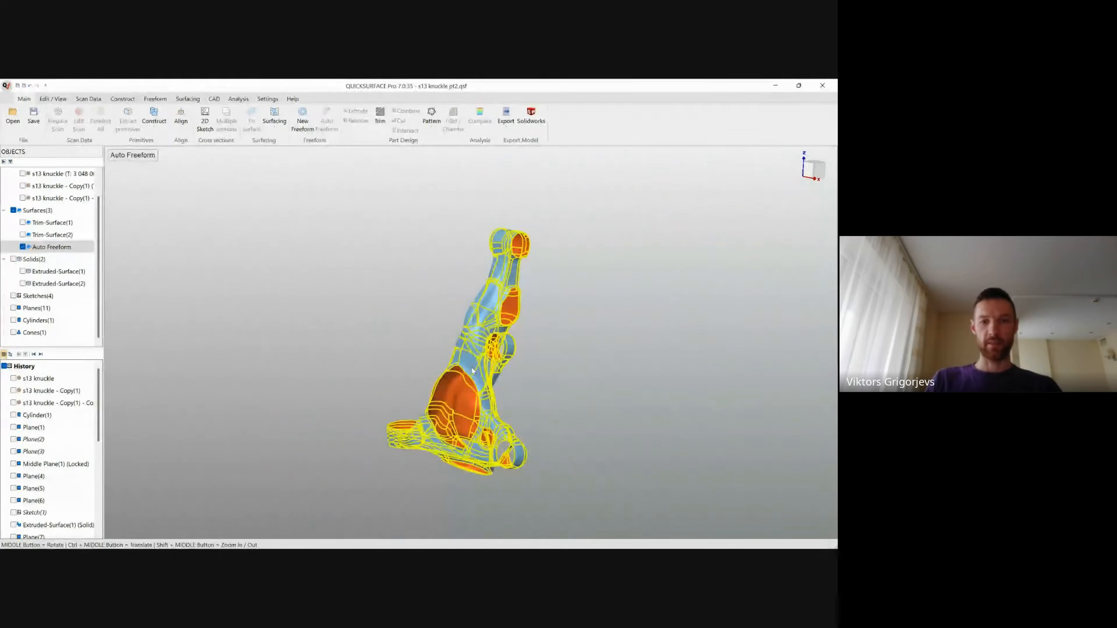
click(289, 356)
scroll(462, 384, up, 4)
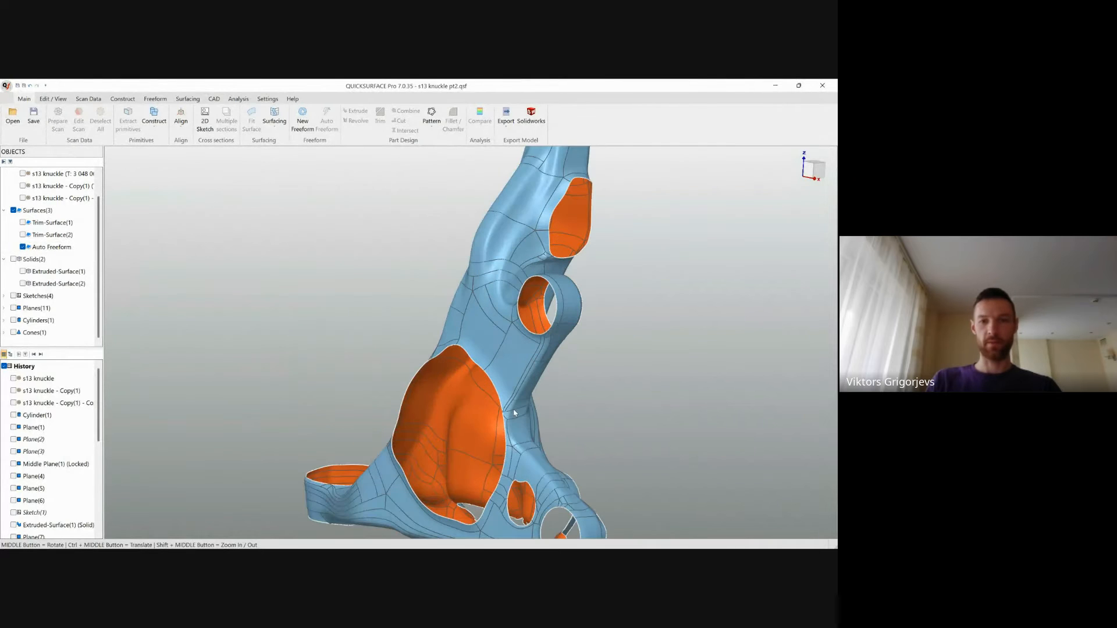
ctrl+middle_drag(515, 413, 380, 537)
middle_drag(469, 420, 587, 414)
scroll(464, 342, up, 4)
click(419, 341)
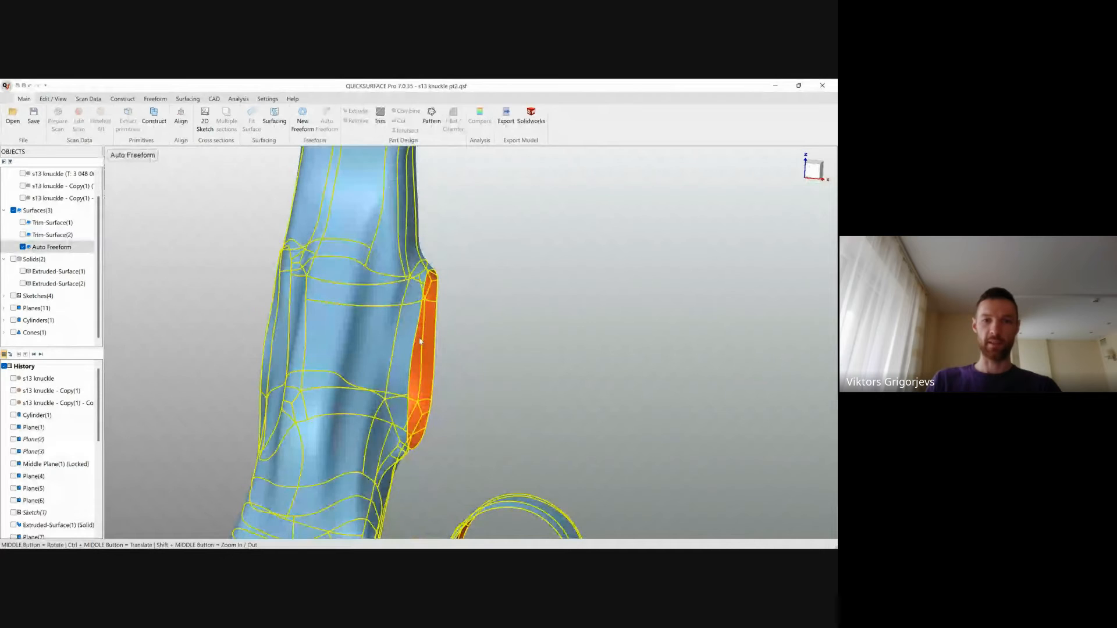
click(480, 347)
right_click(391, 333)
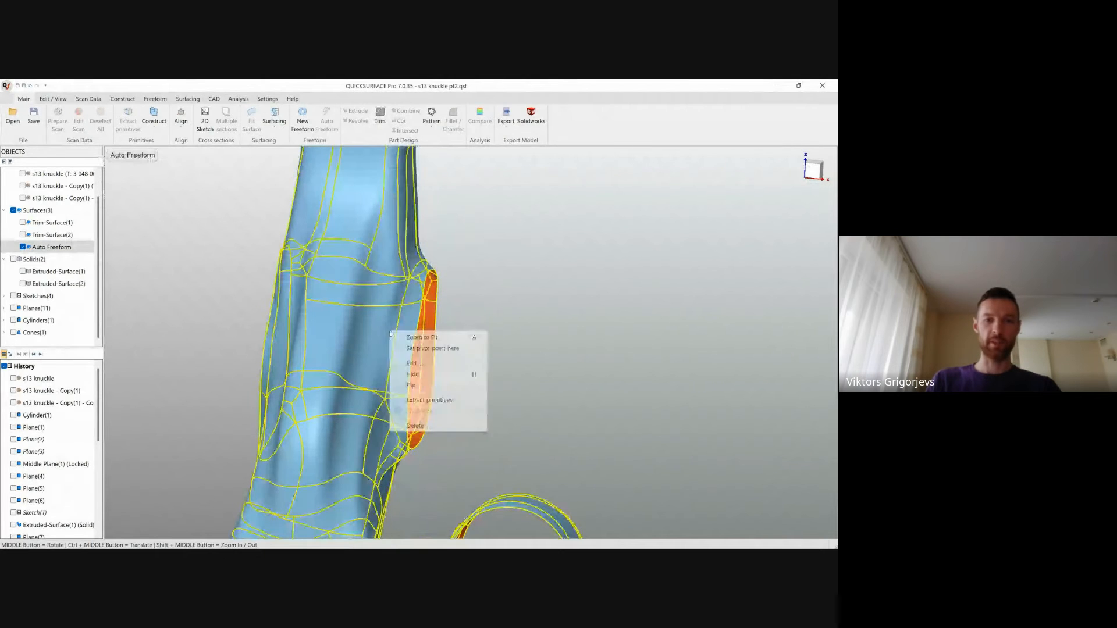
click(421, 364)
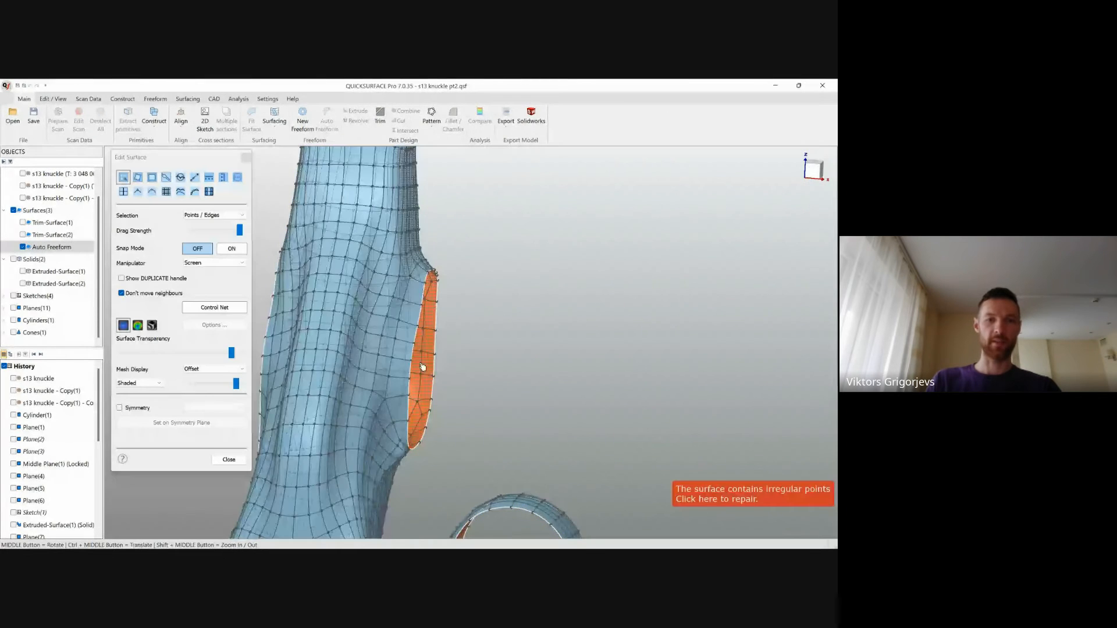
Step: Extend one open boundary loop of the uppermost cylindrical boss outward along X, using the World manipulator
scroll(503, 379, down, 5)
ctrl+middle_drag(503, 379, 470, 450)
scroll(480, 354, up, 6)
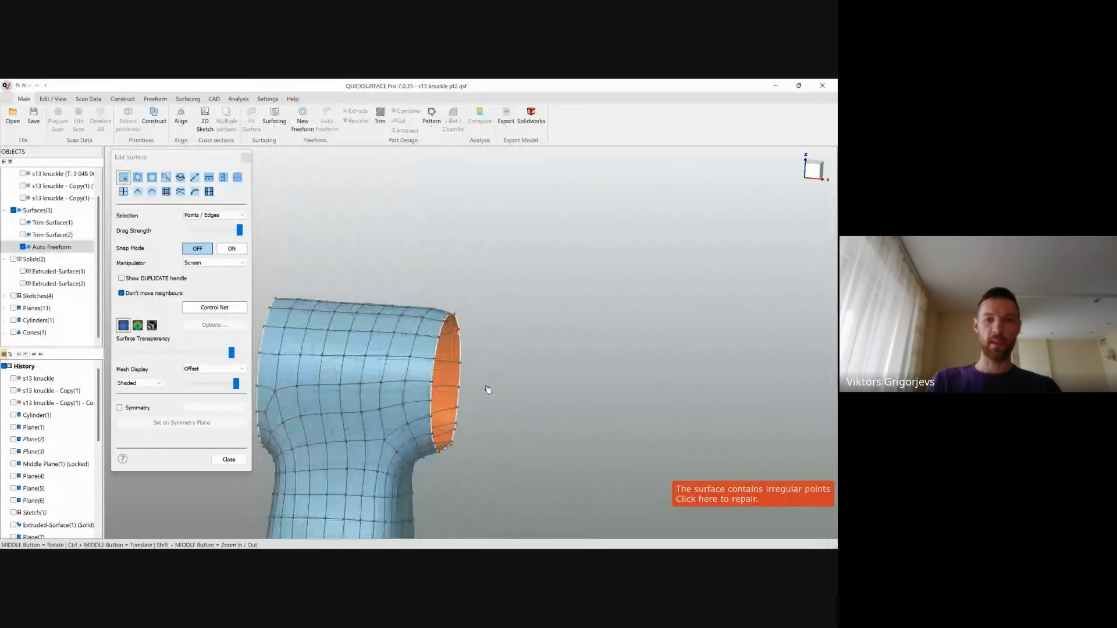
scroll(487, 390, up, 3)
double_click(414, 337)
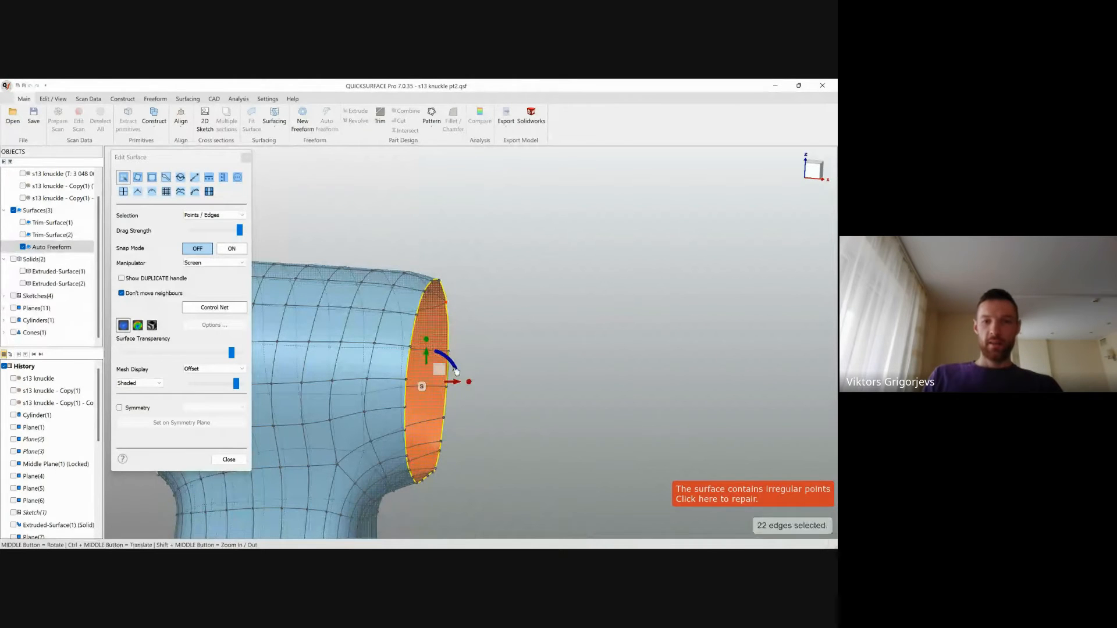
middle_drag(500, 424, 316, 364)
middle_drag(519, 378, 340, 349)
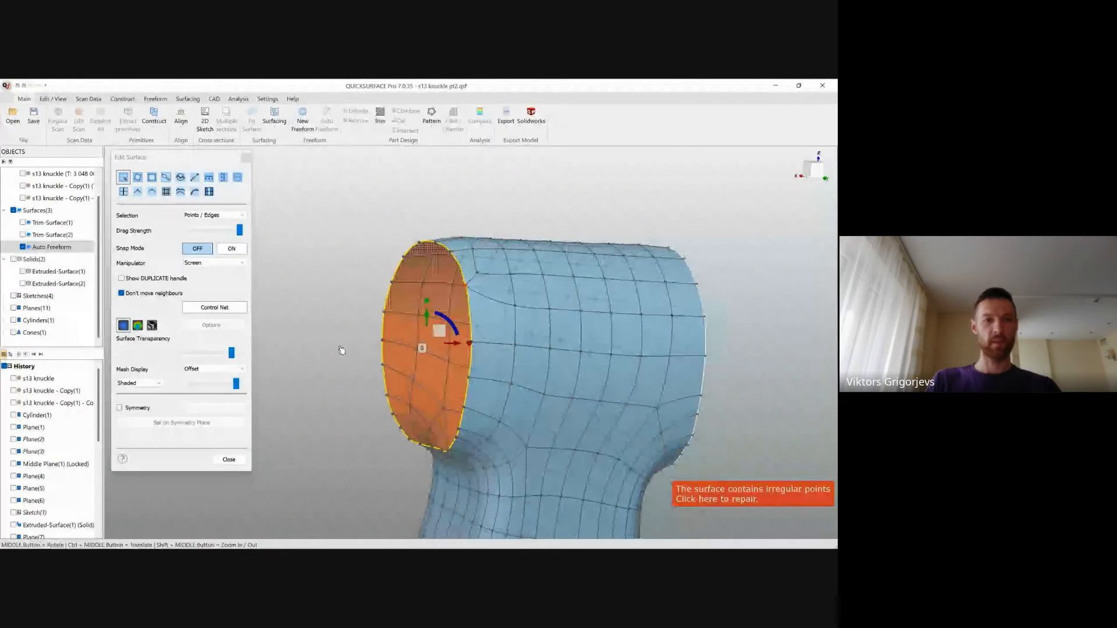
click(219, 263)
click(219, 284)
click(215, 264)
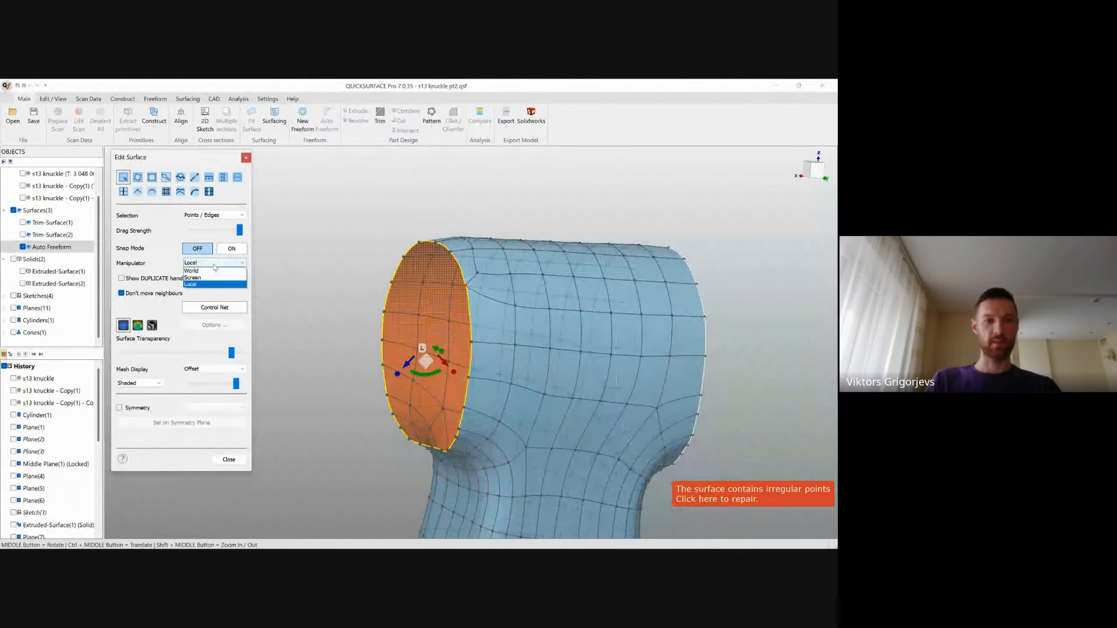
click(215, 271)
middle_drag(585, 387, 528, 380)
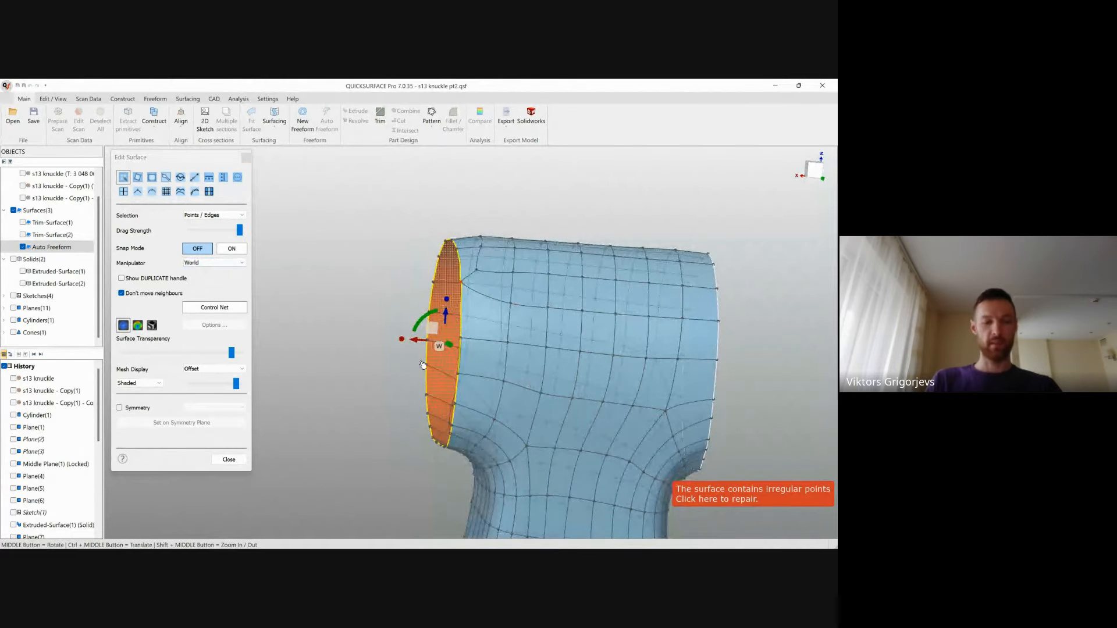
key(alt)
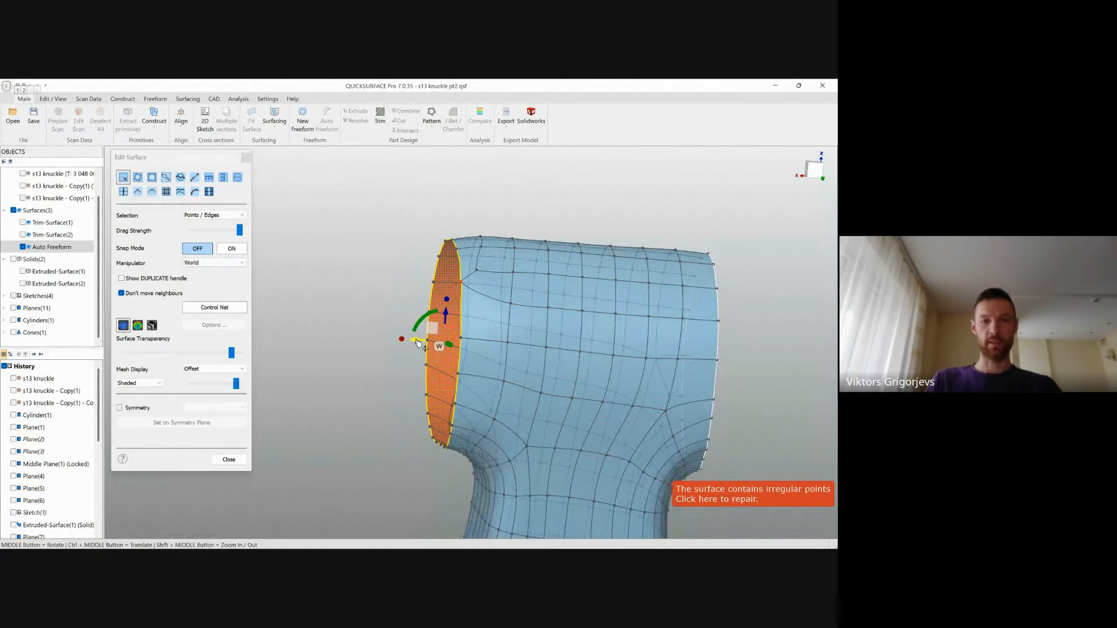
drag(417, 343, 397, 341)
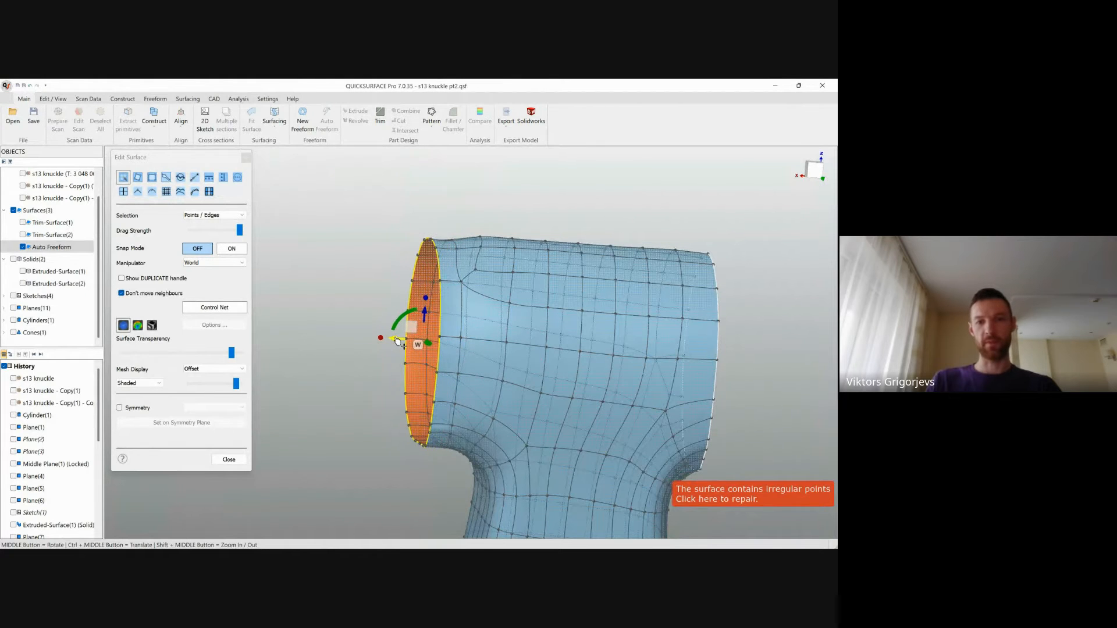
click(357, 363)
Step: Select the boundary loop on the opposite end of the uppermost boss and extend it outward along X
ctrl+middle_drag(697, 350, 559, 321)
double_click(569, 299)
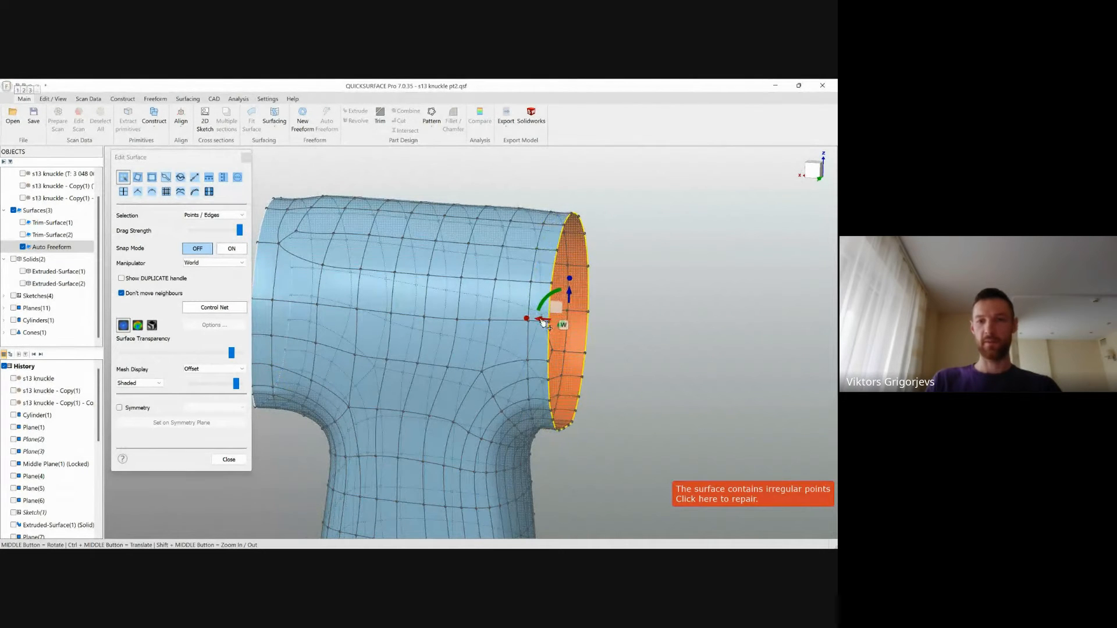
click(644, 363)
Step: Extend both open boundary loops of the boss below the uppermost one outward along X
middle_drag(645, 363, 536, 356)
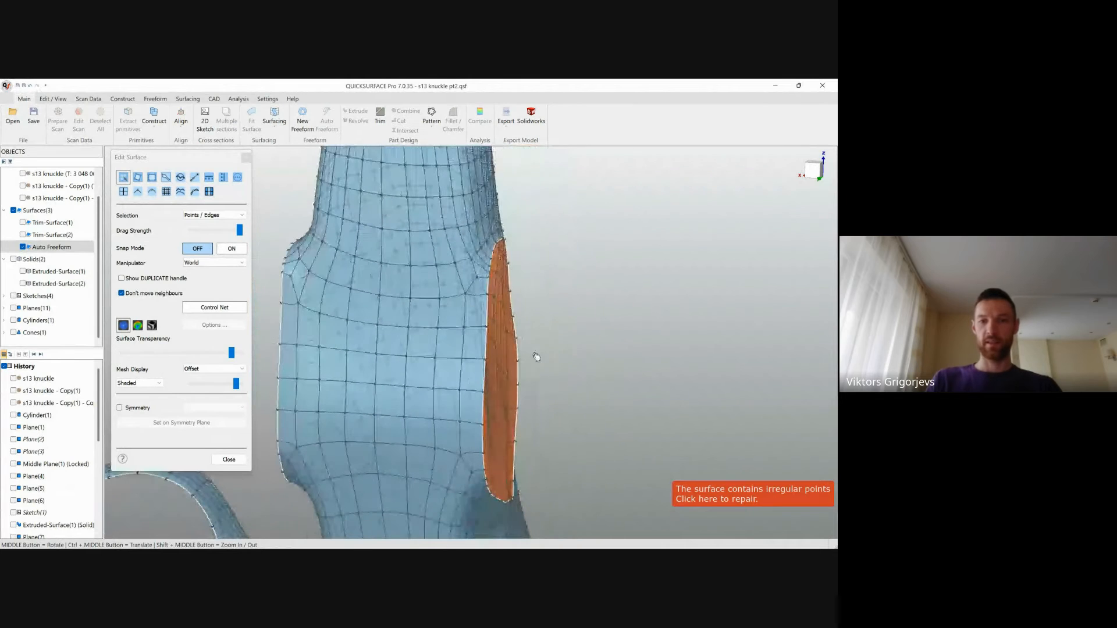
double_click(487, 384)
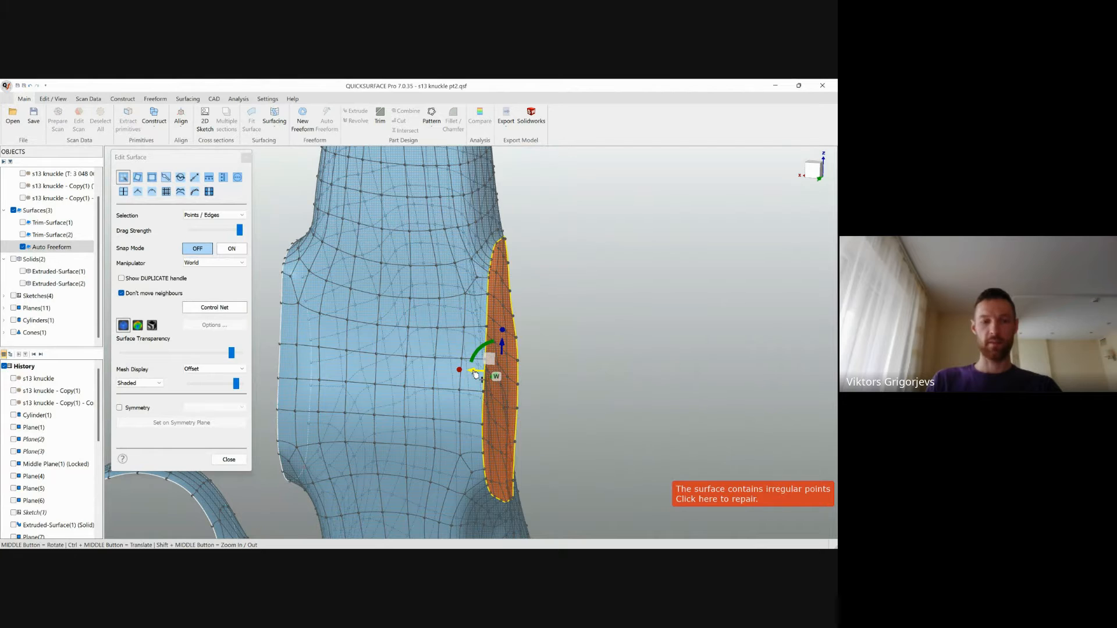
drag(475, 375, 437, 391)
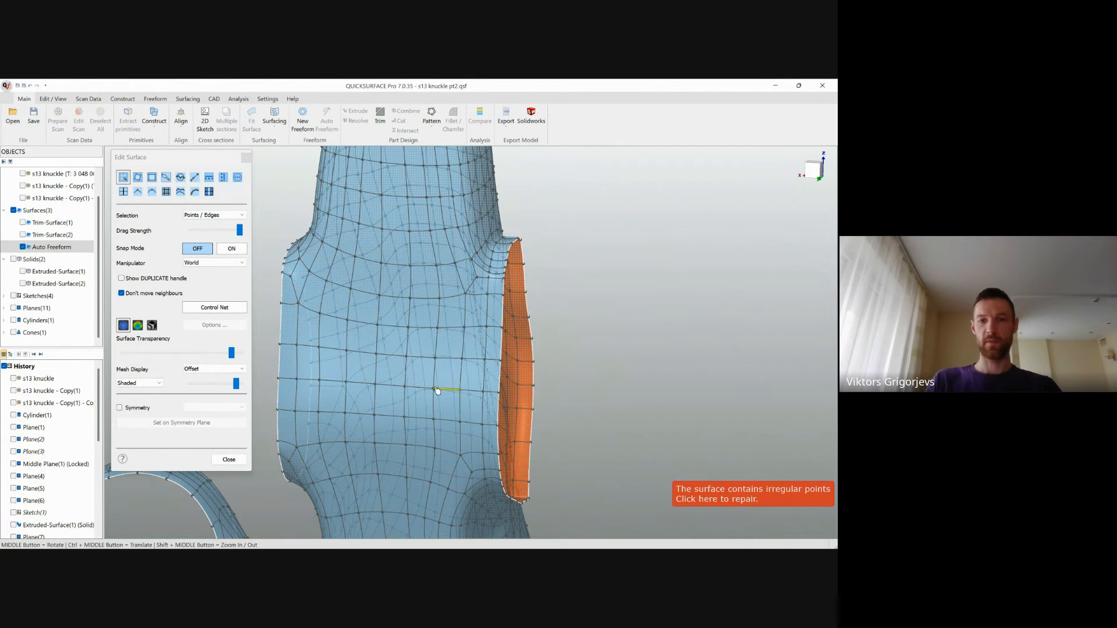
middle_drag(437, 390, 586, 381)
double_click(456, 358)
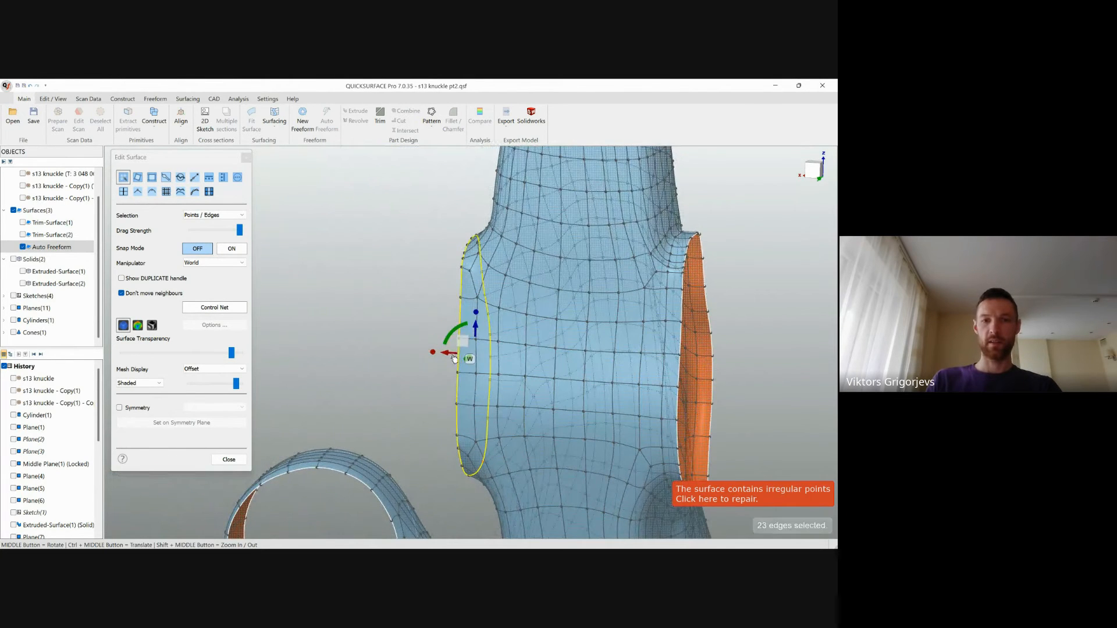
drag(450, 356, 437, 354)
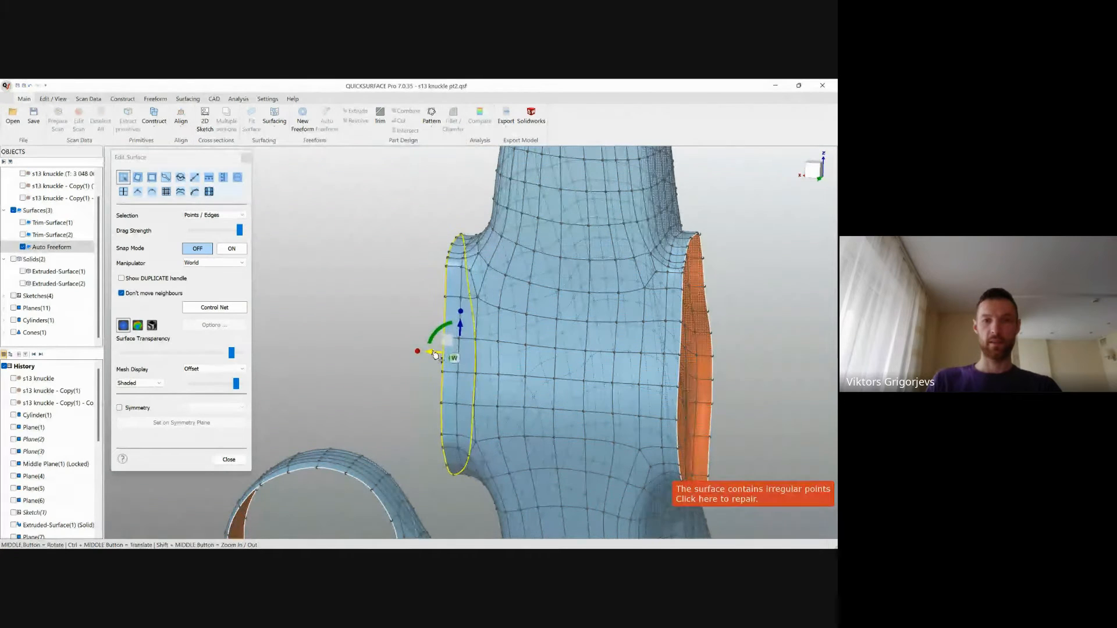
click(356, 348)
Step: Select the upper boundary loop of the ring at the long arm's end and extend it upward with the Screen manipulator
scroll(464, 380, down, 6)
ctrl+middle_drag(540, 410, 399, 429)
scroll(522, 350, up, 4)
scroll(524, 348, up, 2)
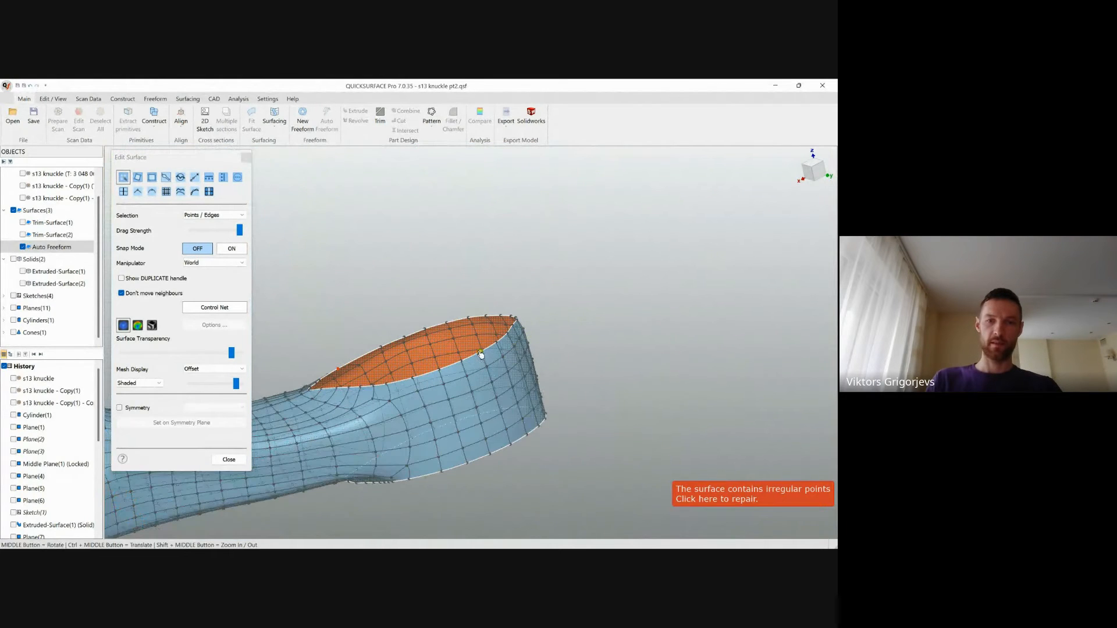
click(493, 351)
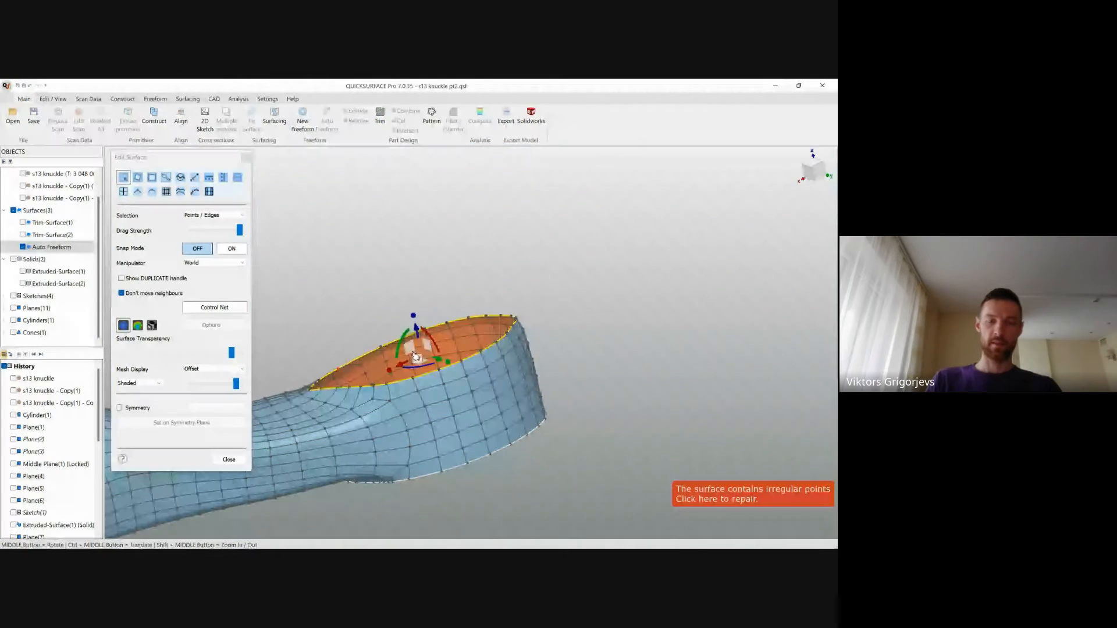
middle_drag(493, 352, 305, 363)
middle_drag(724, 390, 671, 459)
scroll(526, 424, up, 5)
ctrl+middle_drag(555, 413, 577, 411)
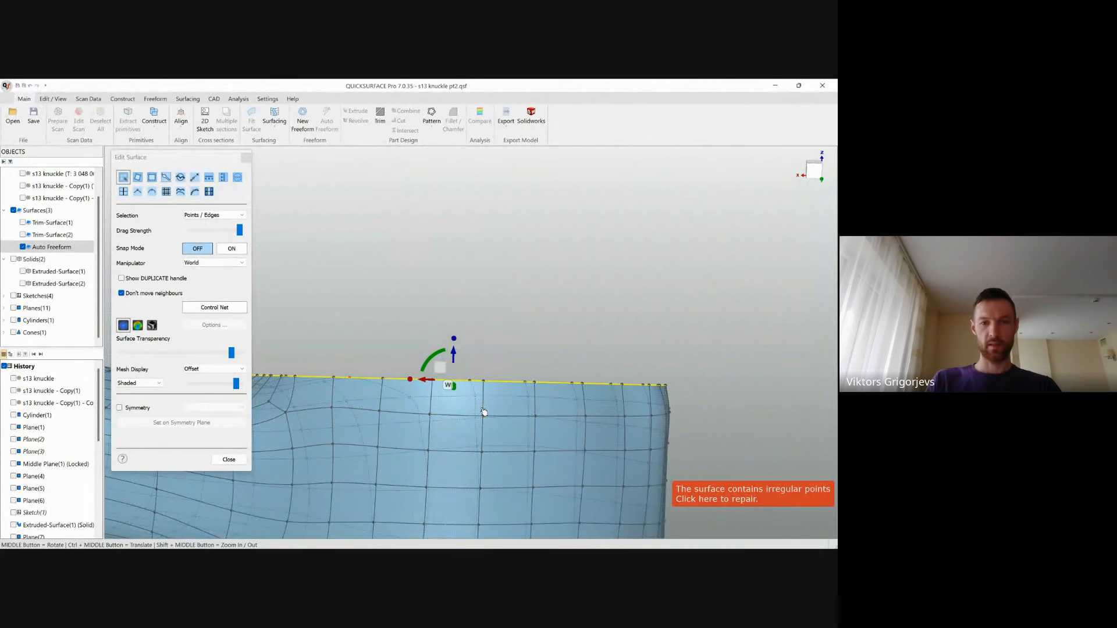
click(218, 263)
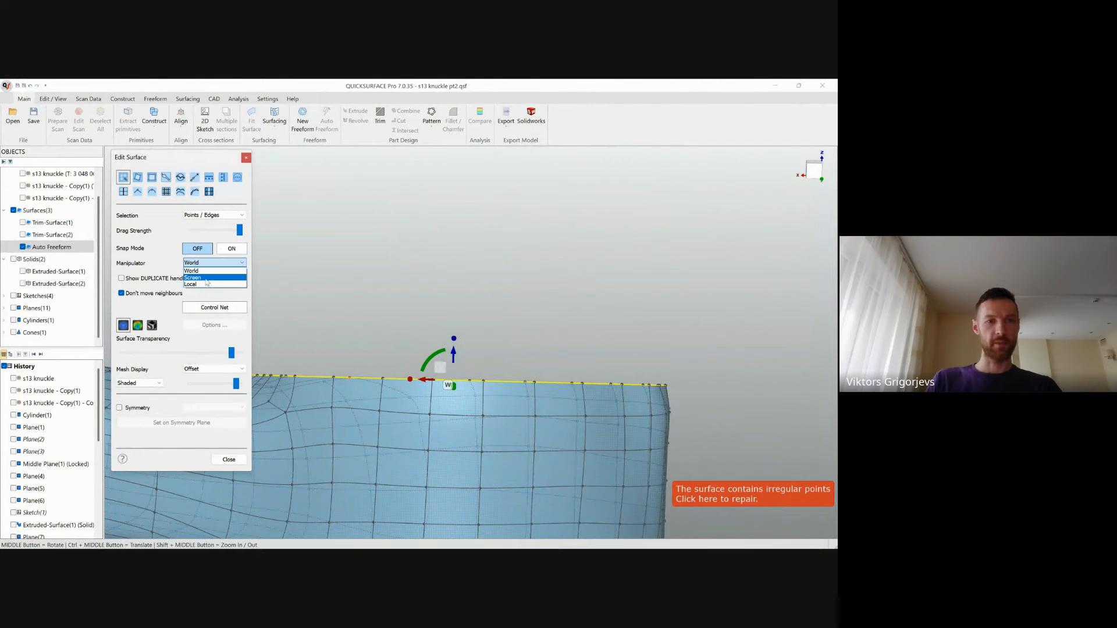
click(208, 282)
click(218, 263)
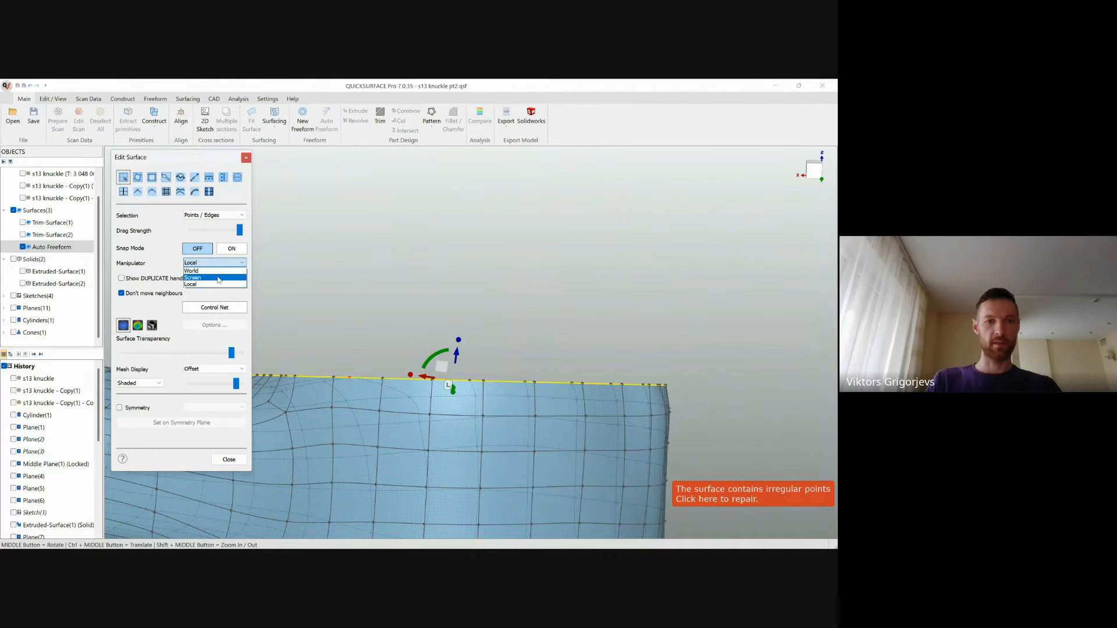
click(204, 284)
ctrl+middle_drag(527, 388, 602, 378)
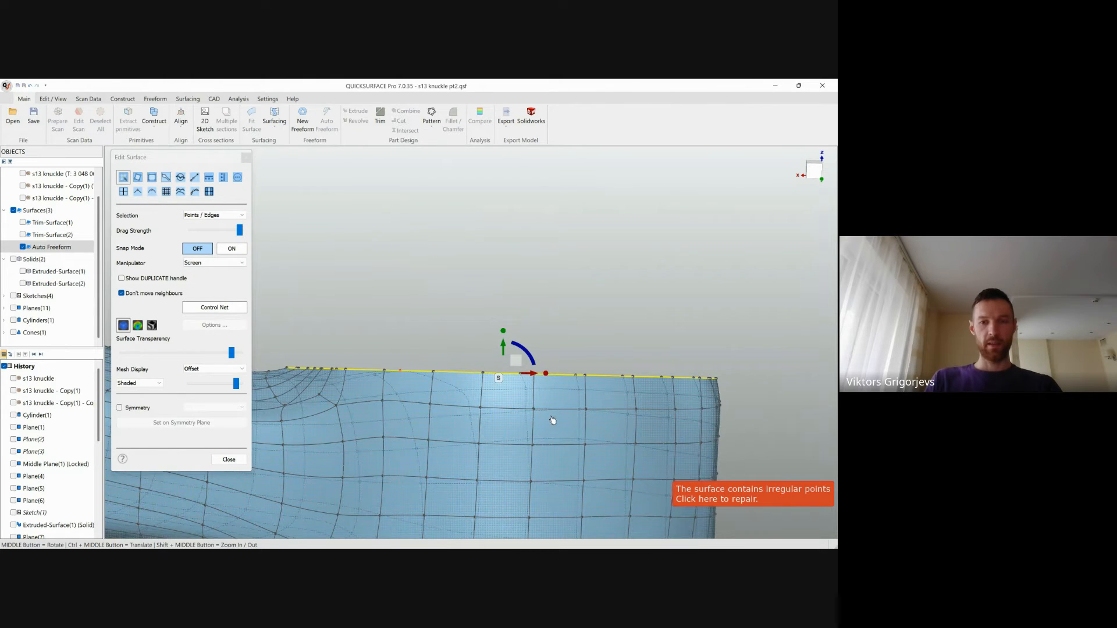
ctrl+middle_drag(538, 428, 575, 222)
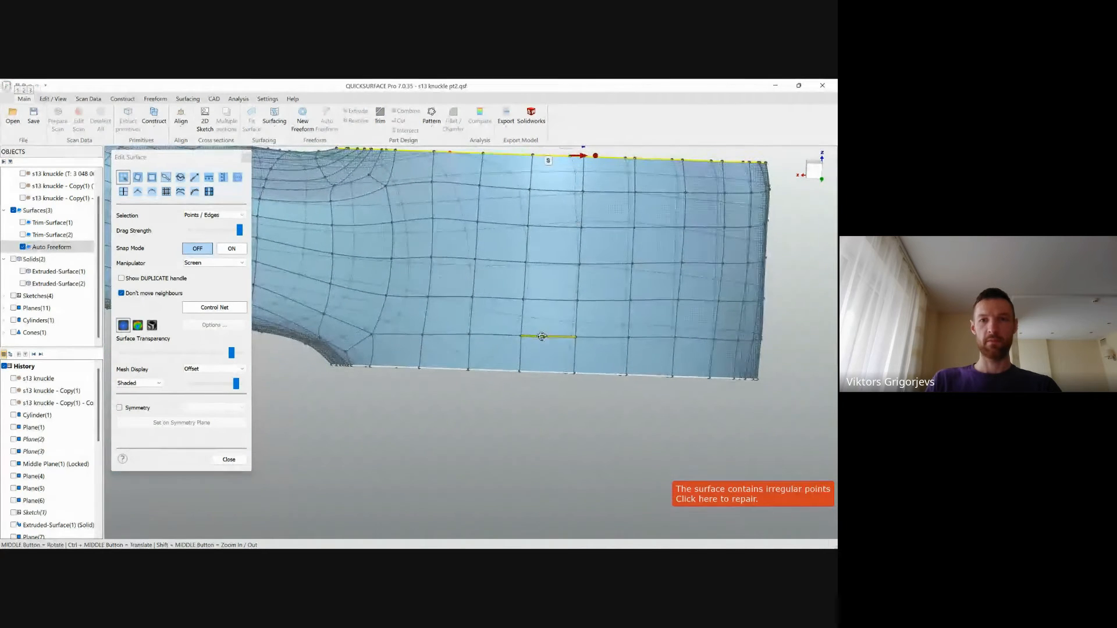
alt+middle_drag(541, 336, 494, 534)
shift+drag(496, 319, 501, 297)
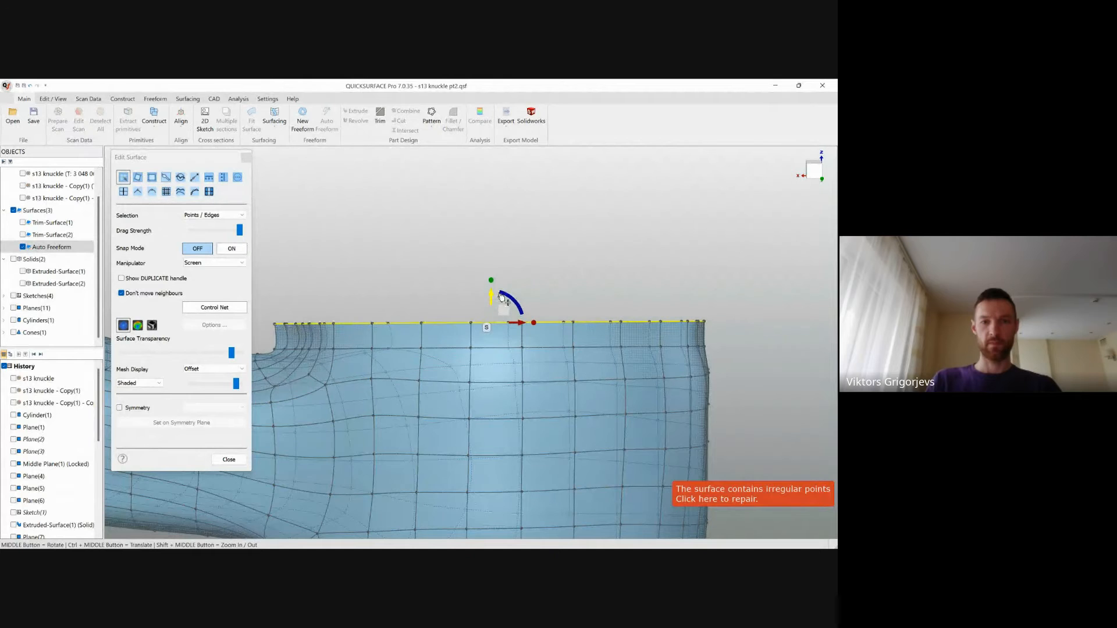
Step: Select the lower boundary loop of the arm's end ring and extend it downward
middle_drag(566, 295, 559, 373)
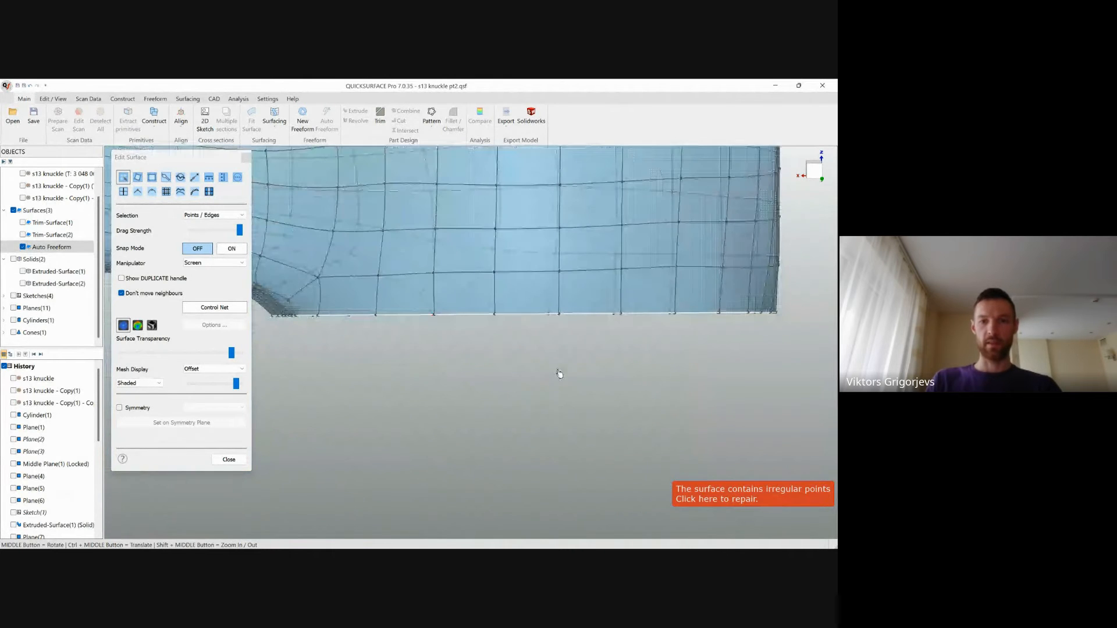
click(526, 314)
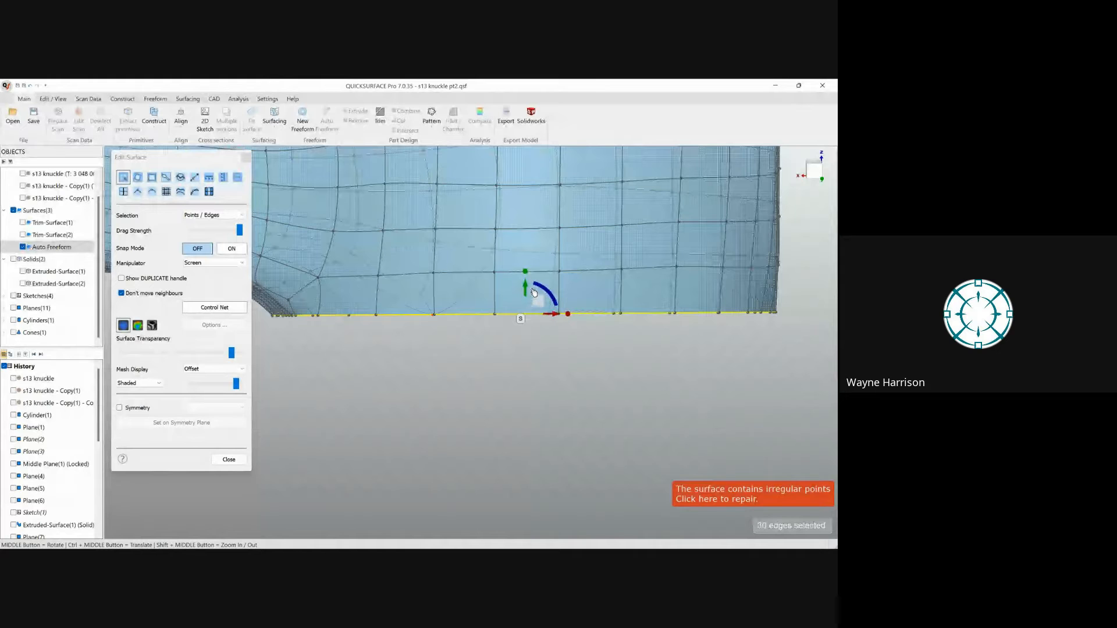
click(534, 445)
Step: Close the sharp notch in the boundary of the large oval opening by moving its lower point onto the neighbouring boundary point
scroll(533, 445, down, 8)
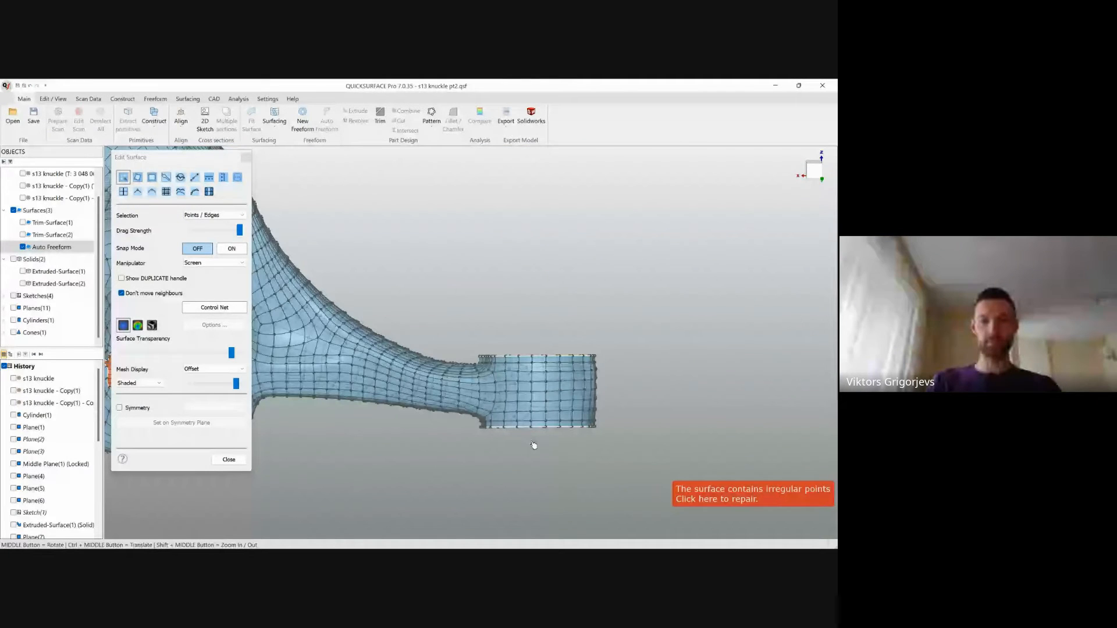
middle_drag(534, 446, 524, 355)
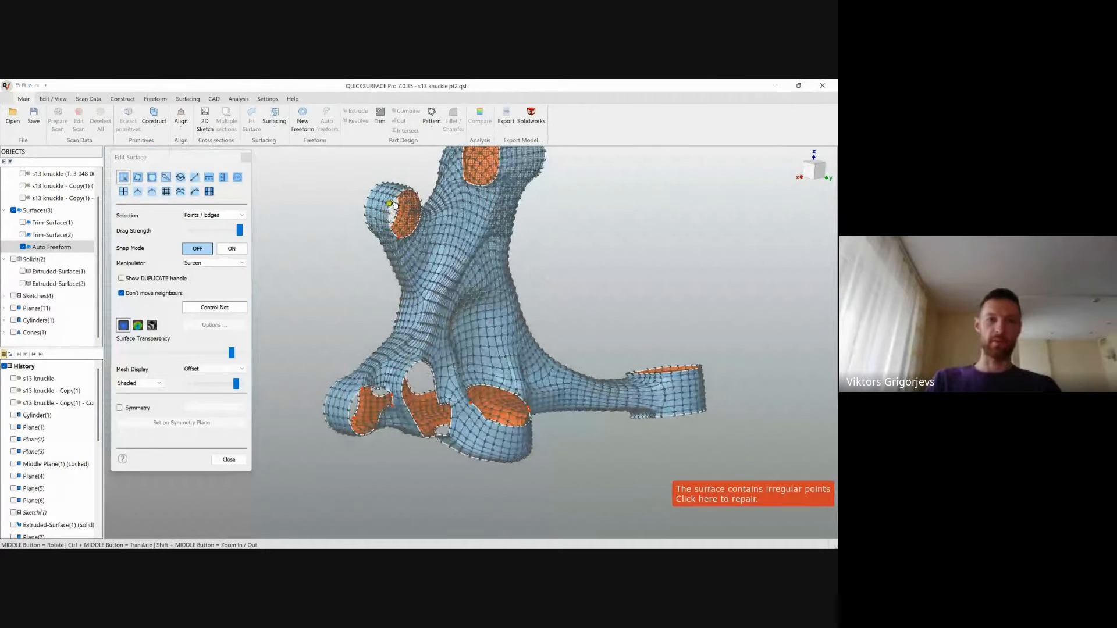
ctrl+middle_drag(369, 408, 551, 370)
scroll(549, 391, up, 5)
scroll(552, 370, up, 6)
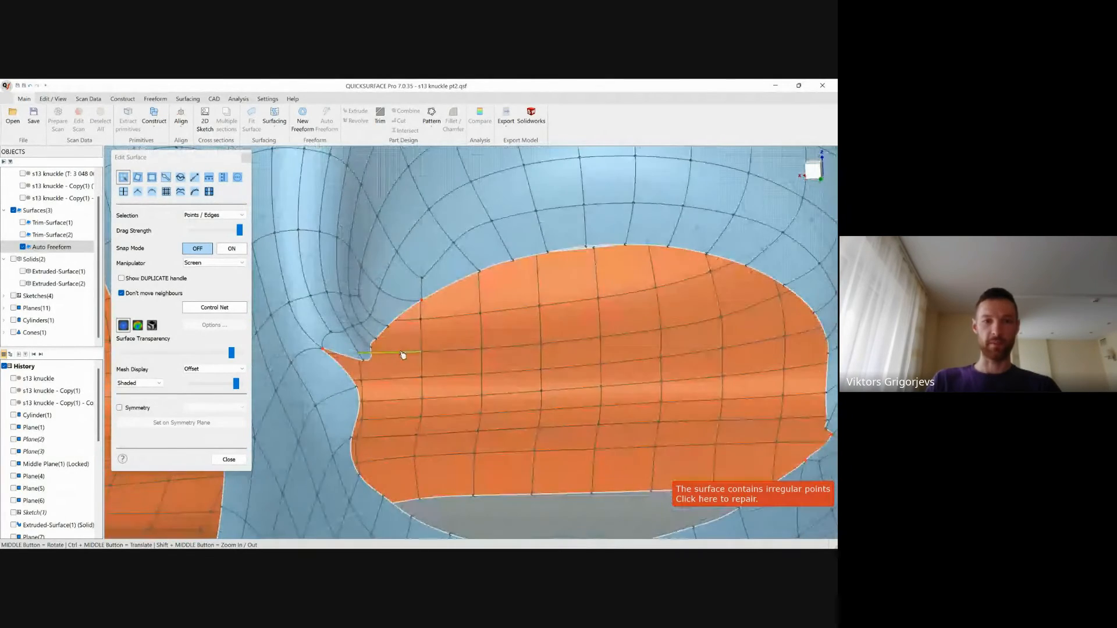
scroll(369, 378, up, 4)
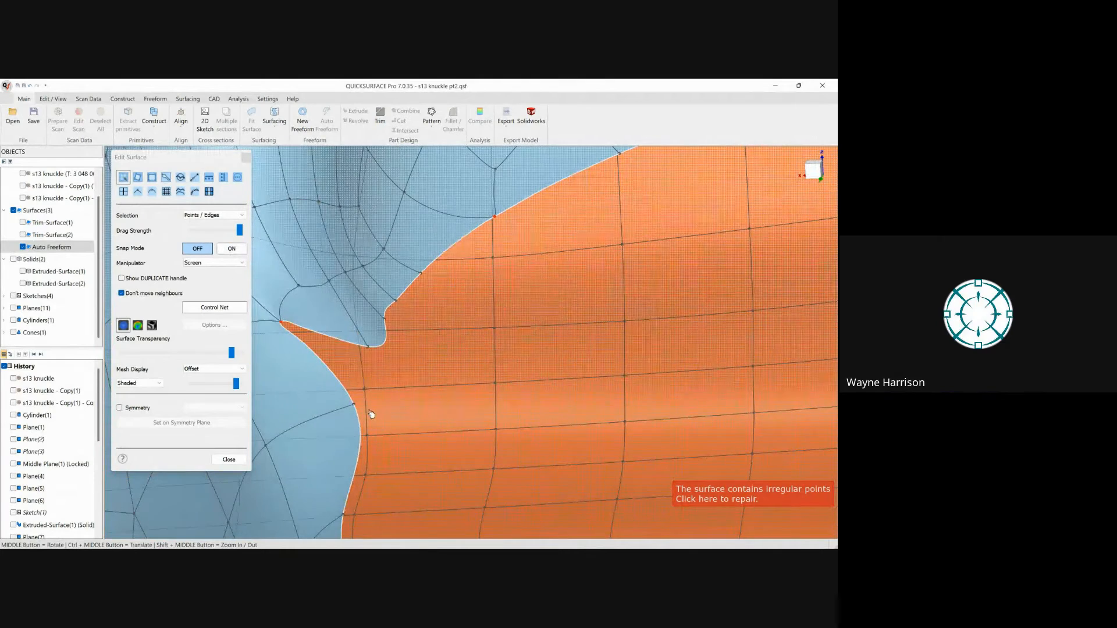
scroll(368, 365, down, 5)
scroll(367, 365, down, 3)
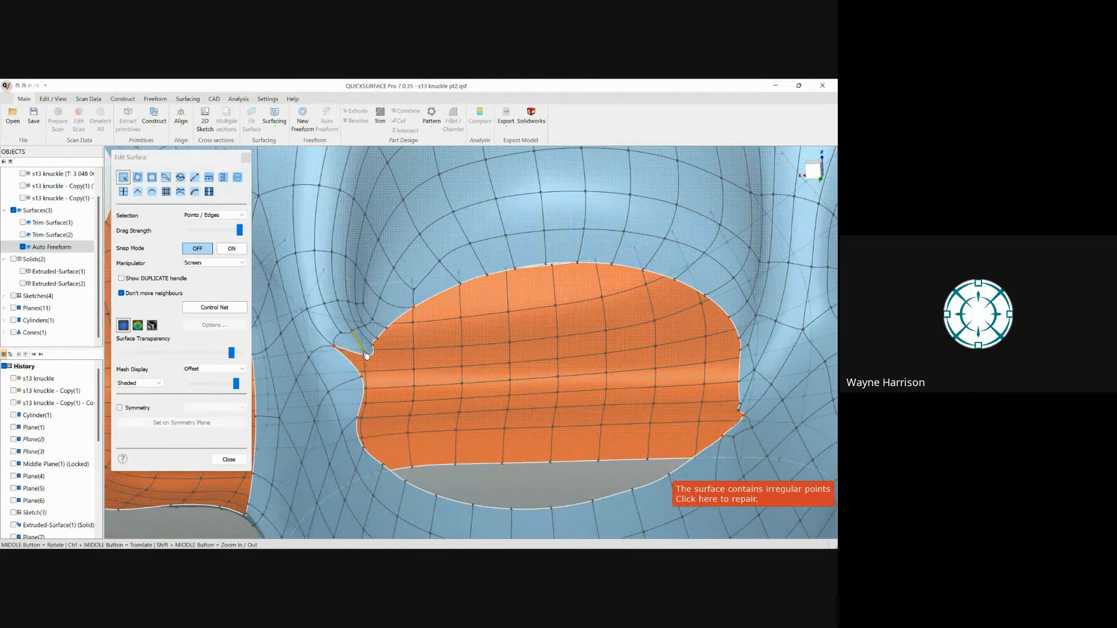
scroll(366, 356, up, 3)
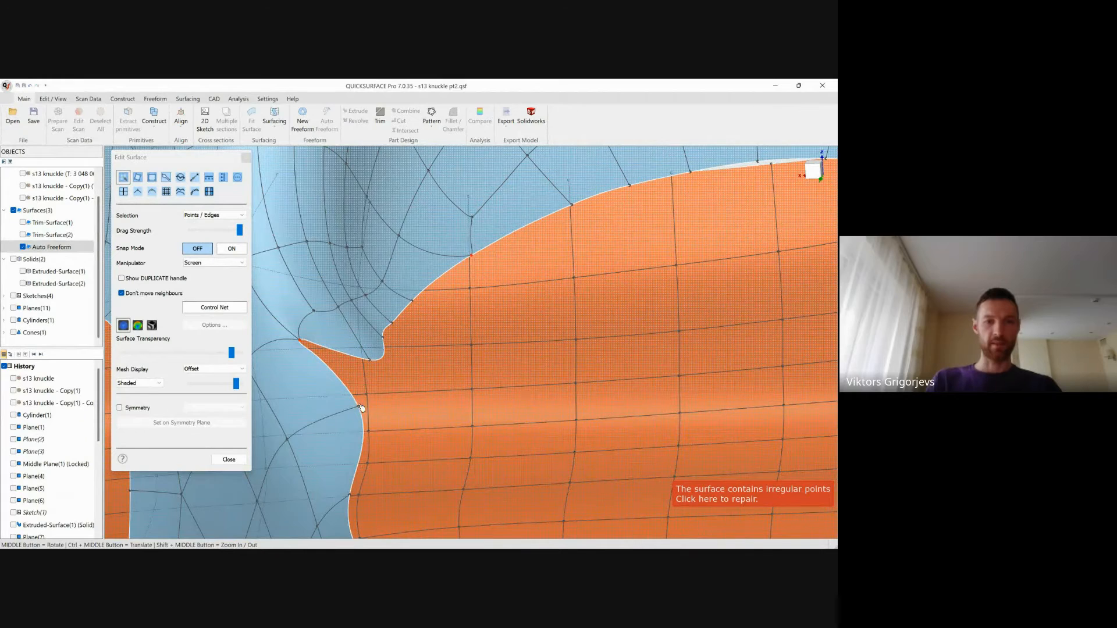
drag(361, 402, 371, 362)
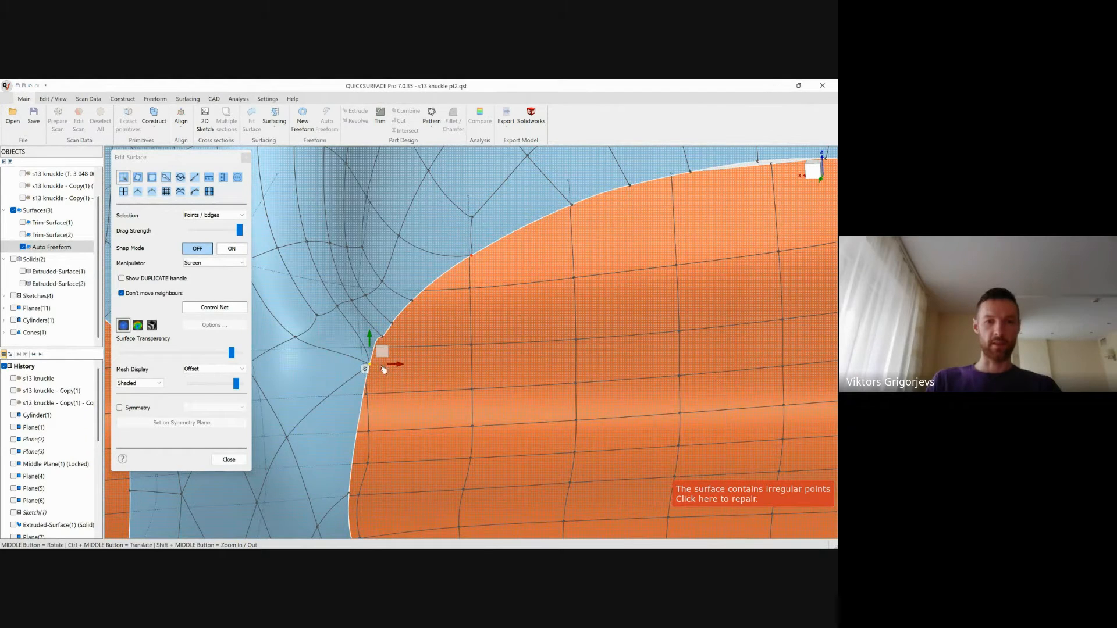
Step: Set the manipulator to World and extrapolate the upper boundary of the large oval opening inward
scroll(411, 385, down, 5)
mouse_move(459, 391)
middle_down()
mouse_move(413, 390)
mouse_move(470, 394)
middle_up()
scroll(406, 374, up, 2)
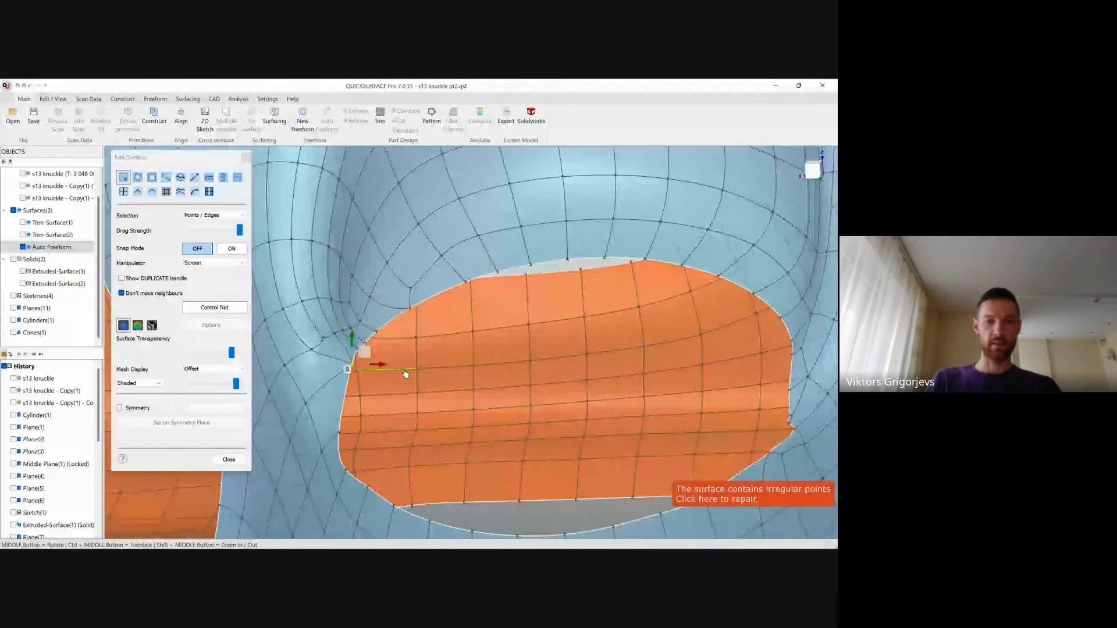
click(214, 263)
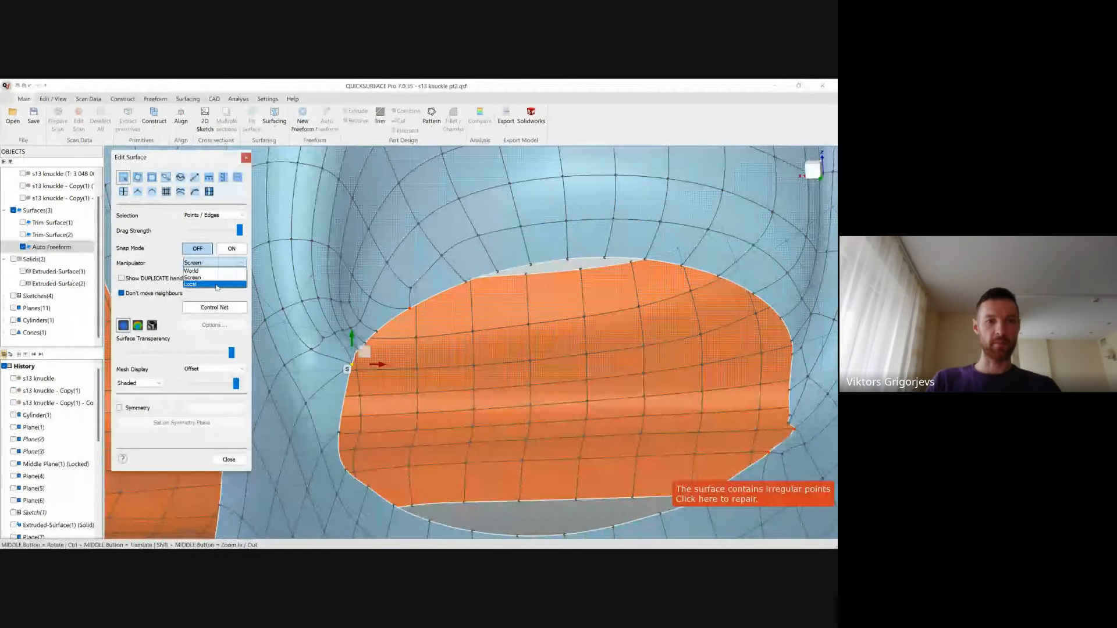
click(198, 271)
middle_drag(373, 325, 539, 436)
scroll(429, 377, down, 3)
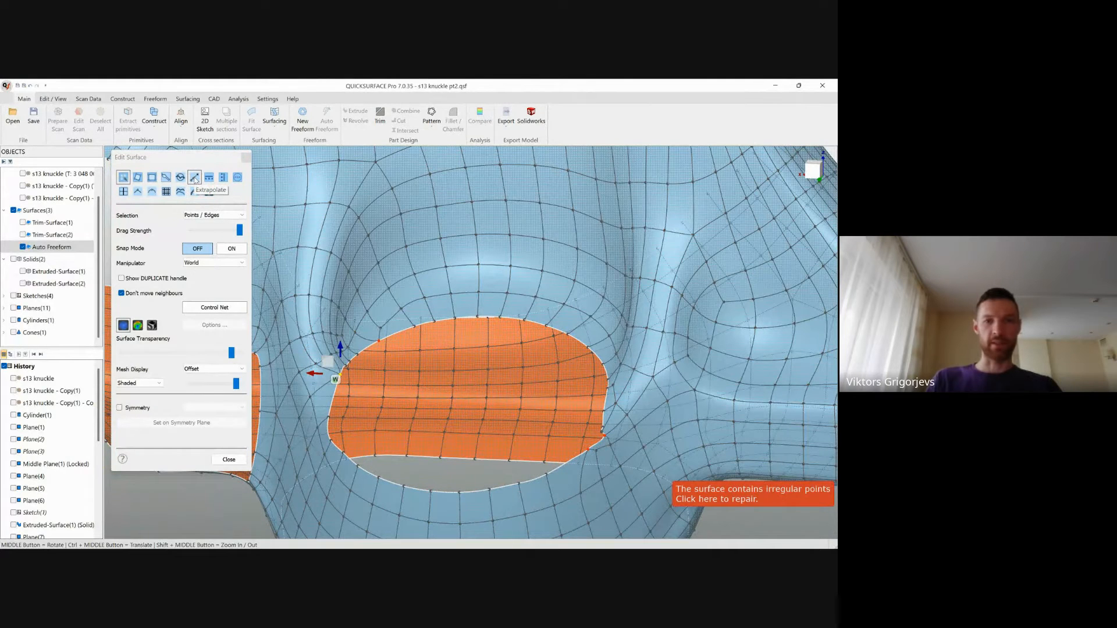
click(195, 178)
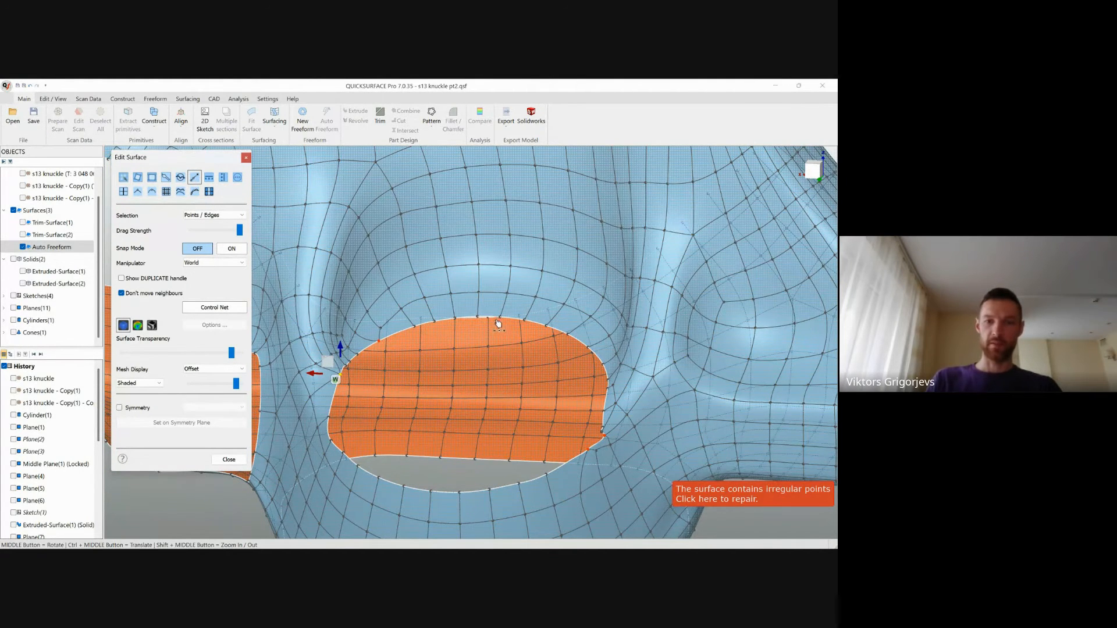
middle_drag(494, 324, 512, 349)
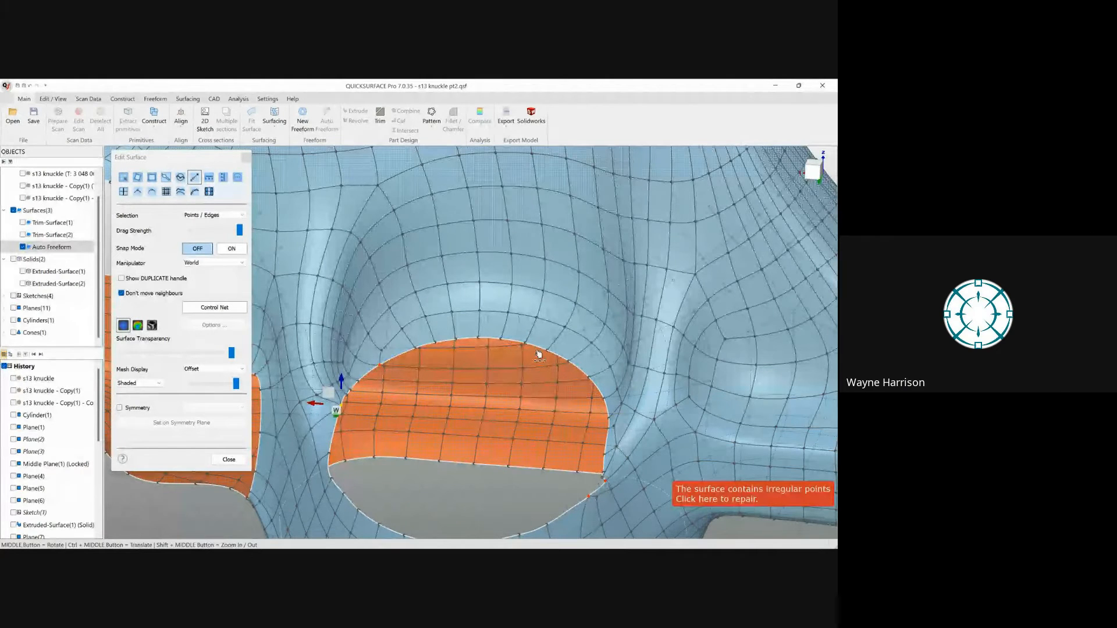
drag(538, 354, 530, 359)
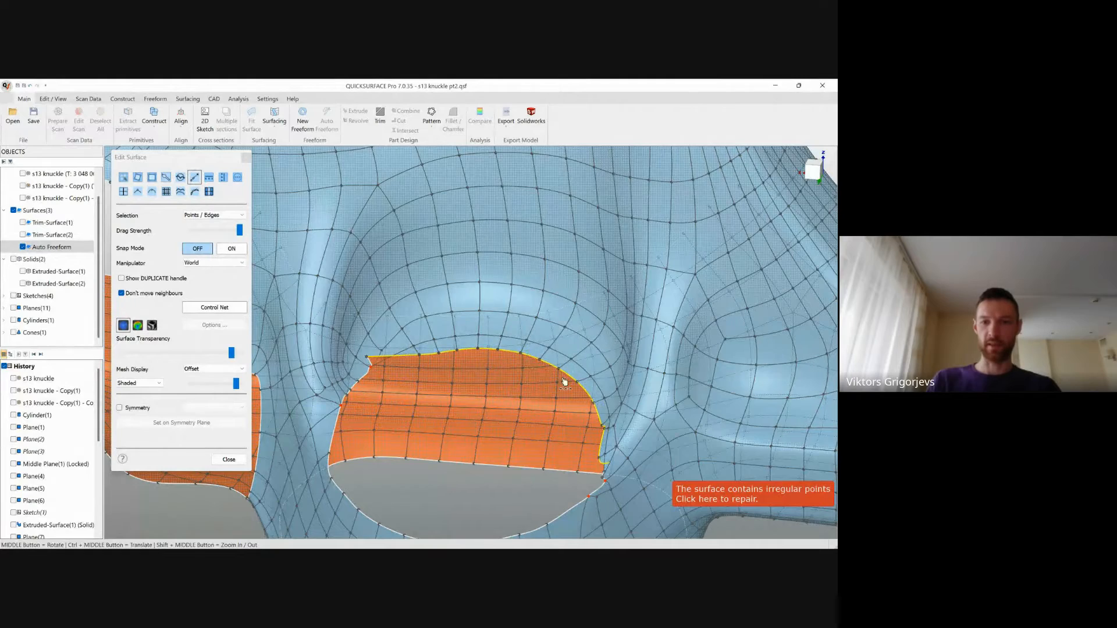
Step: Extrapolate the lower boundary of the large oval opening inward towards the extended upper edge
middle_drag(524, 434, 498, 446)
double_click(488, 471)
drag(487, 471, 492, 463)
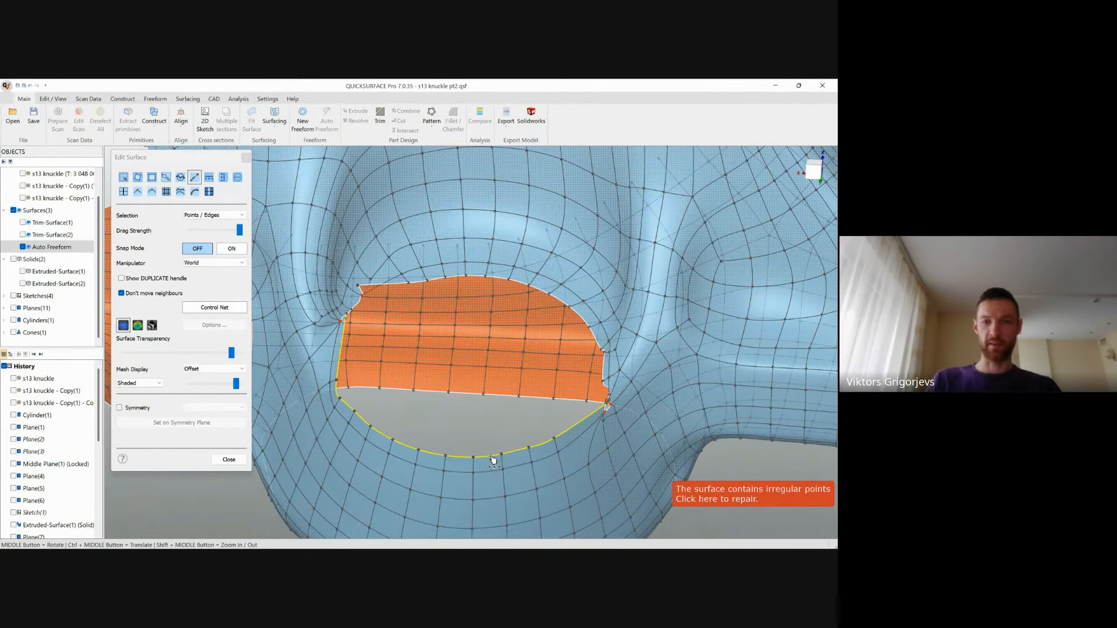
Step: Move the stray end point of the opening's extended upper boundary back beside the neighbouring boundary point, and undo the last point edit
middle_drag(491, 463, 556, 478)
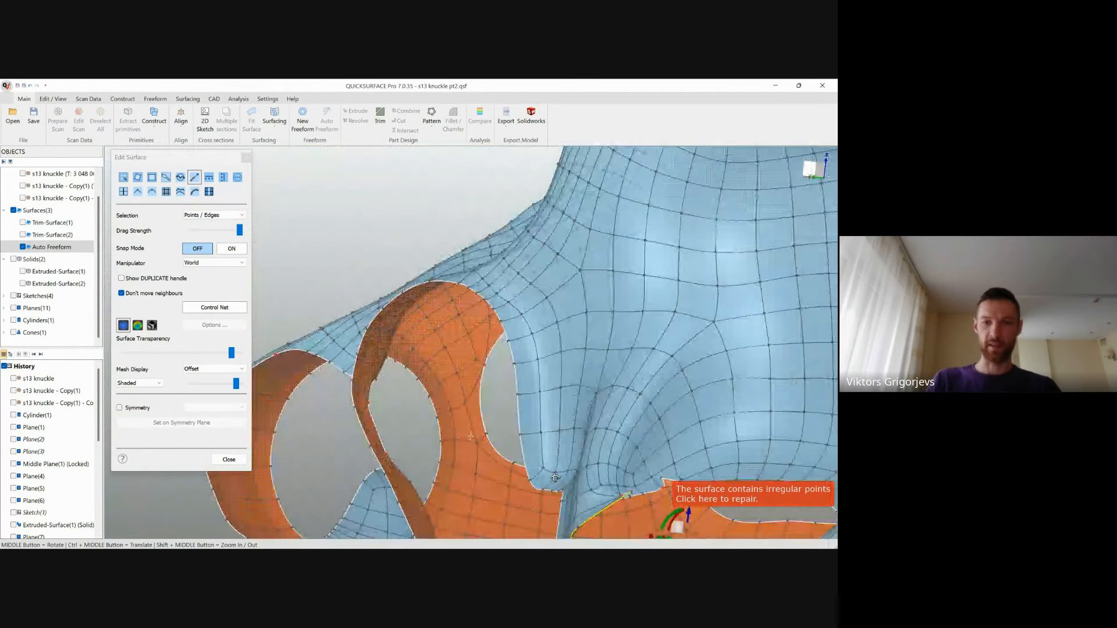
middle_drag(556, 478, 669, 483)
ctrl+middle_drag(669, 483, 560, 414)
scroll(546, 376, down, 8)
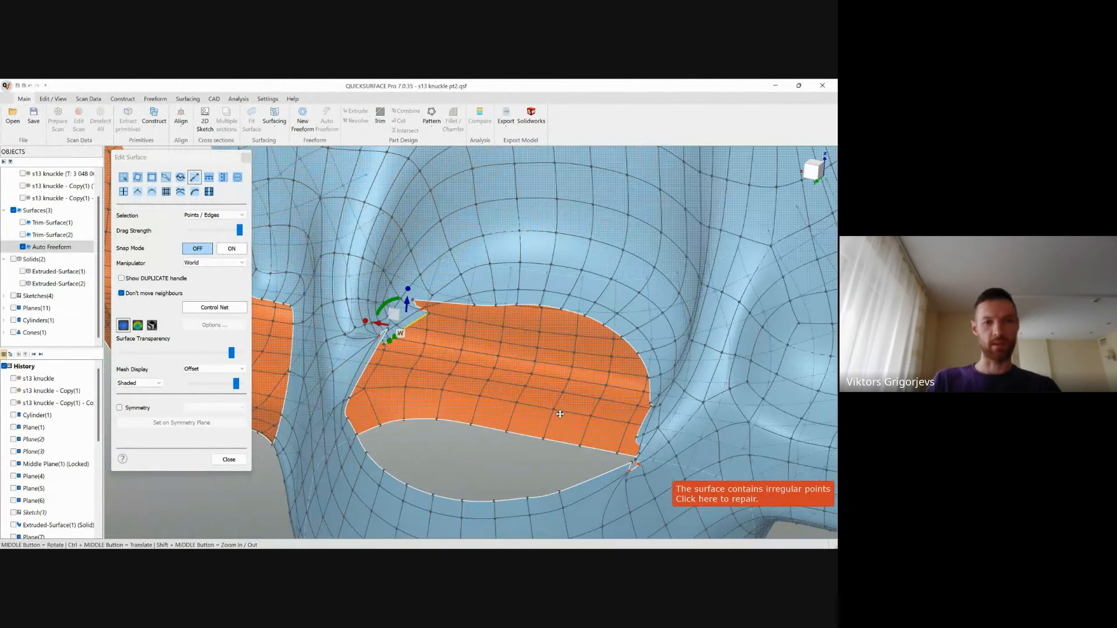
click(182, 226)
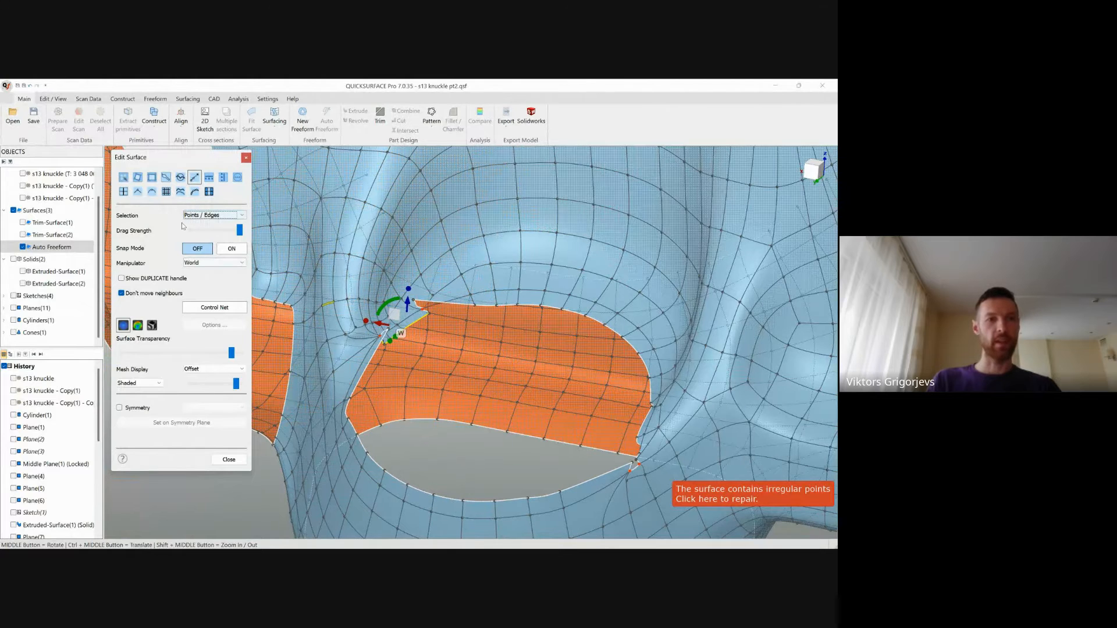
scroll(394, 316, up, 5)
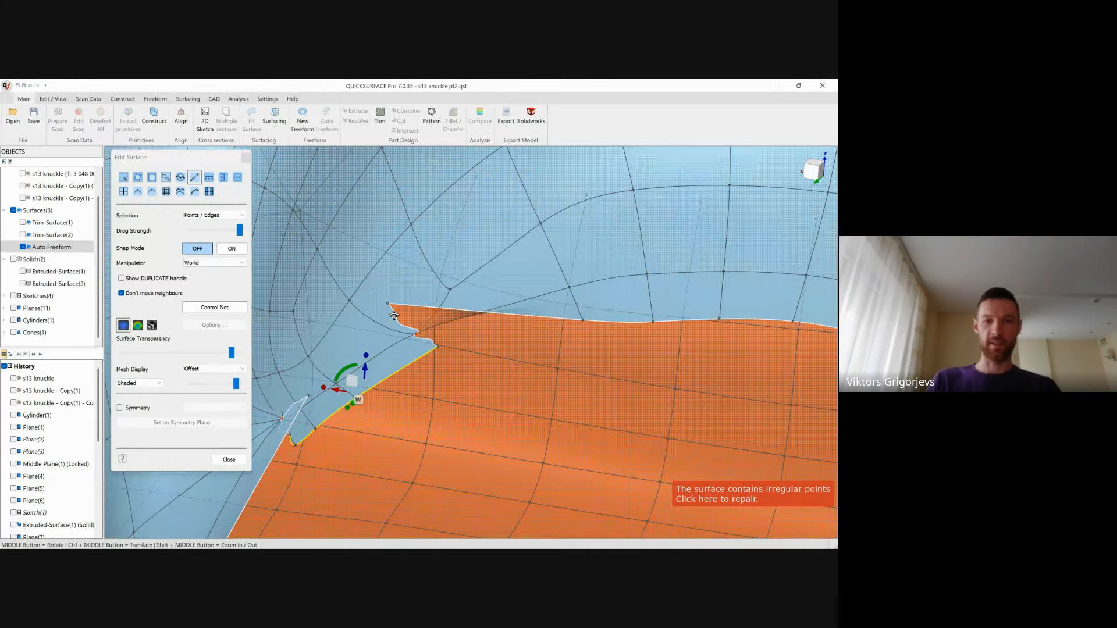
drag(394, 316, 459, 338)
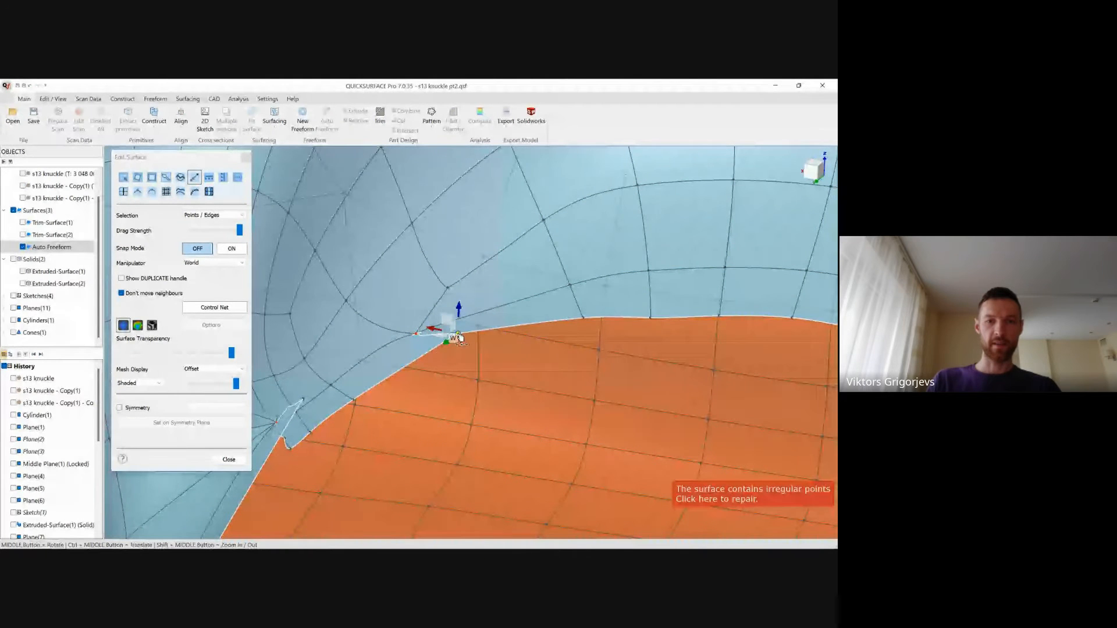
click(444, 343)
scroll(446, 345, up, 4)
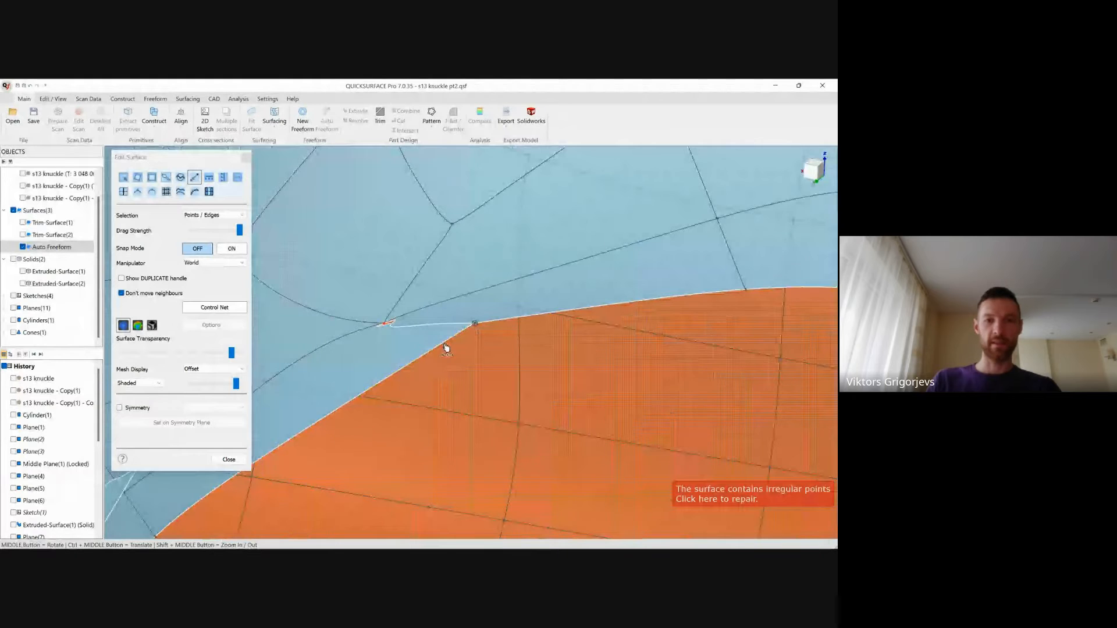
key(ctrl+z)
Step: Reposition the two boundary points flanking the upper notch and move the lower one onto the upper one to close the gap
middle_drag(402, 328, 419, 385)
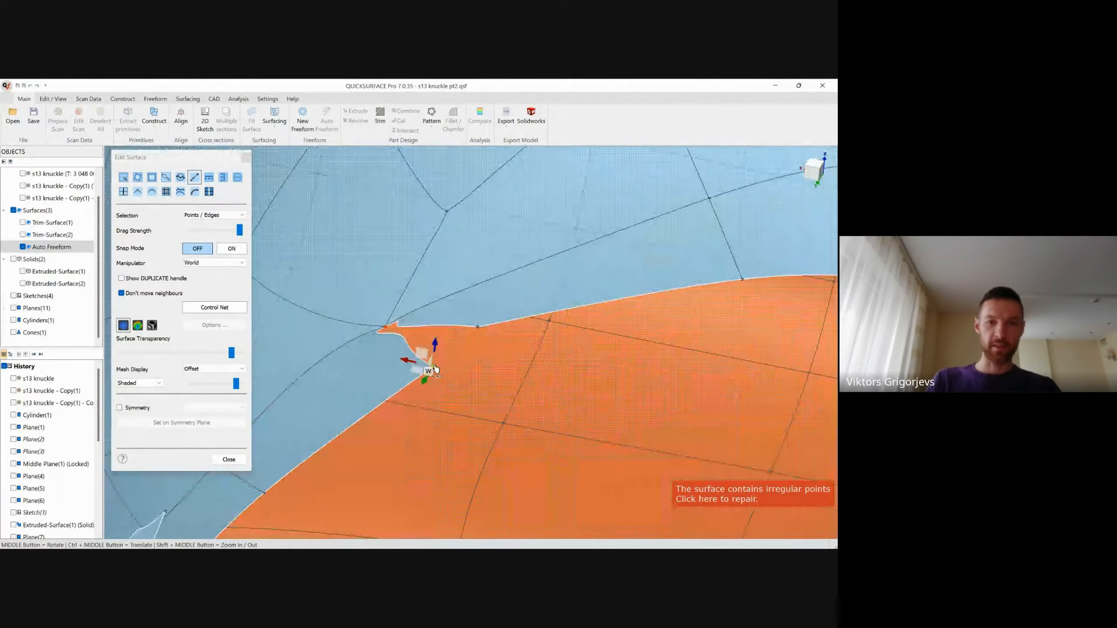
drag(435, 370, 395, 397)
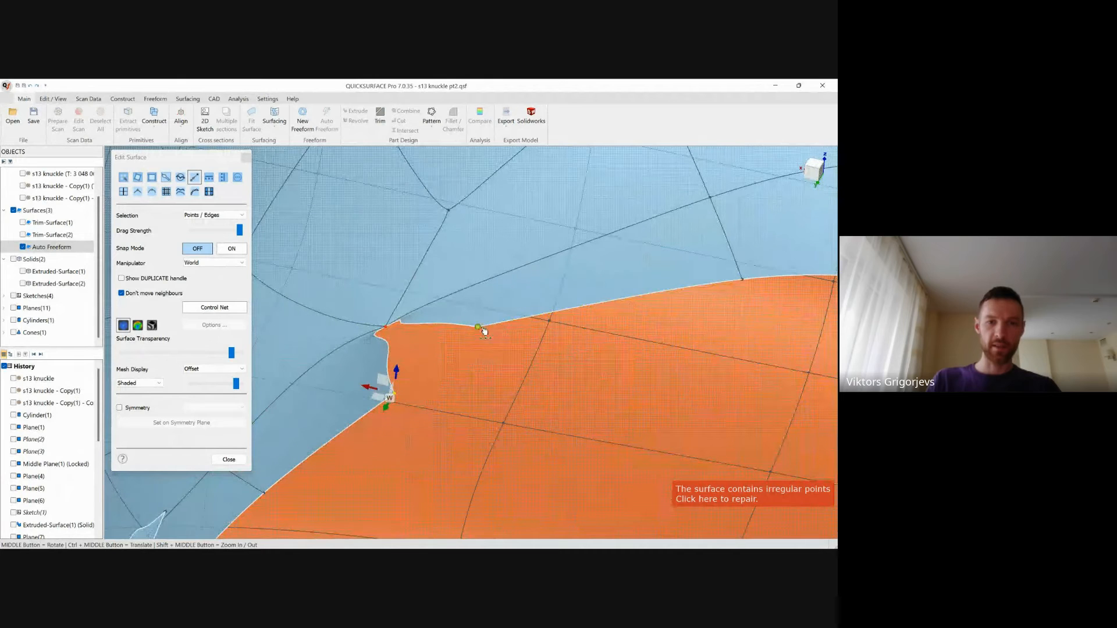
drag(484, 332, 517, 347)
scroll(458, 383, down, 3)
ctrl+middle_drag(458, 386, 495, 357)
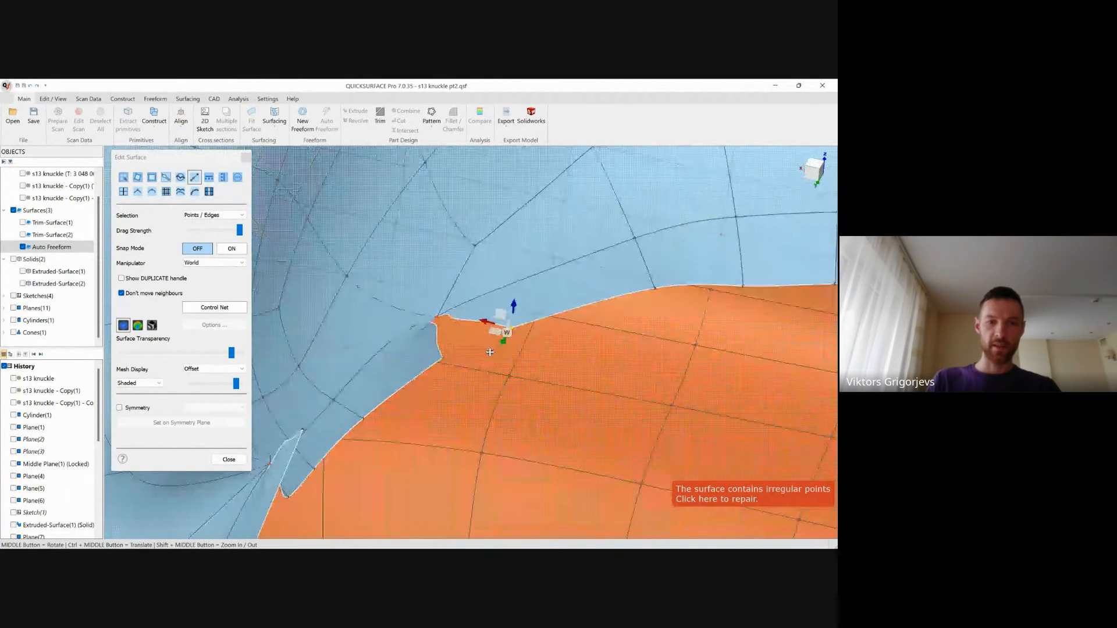
drag(451, 360, 512, 328)
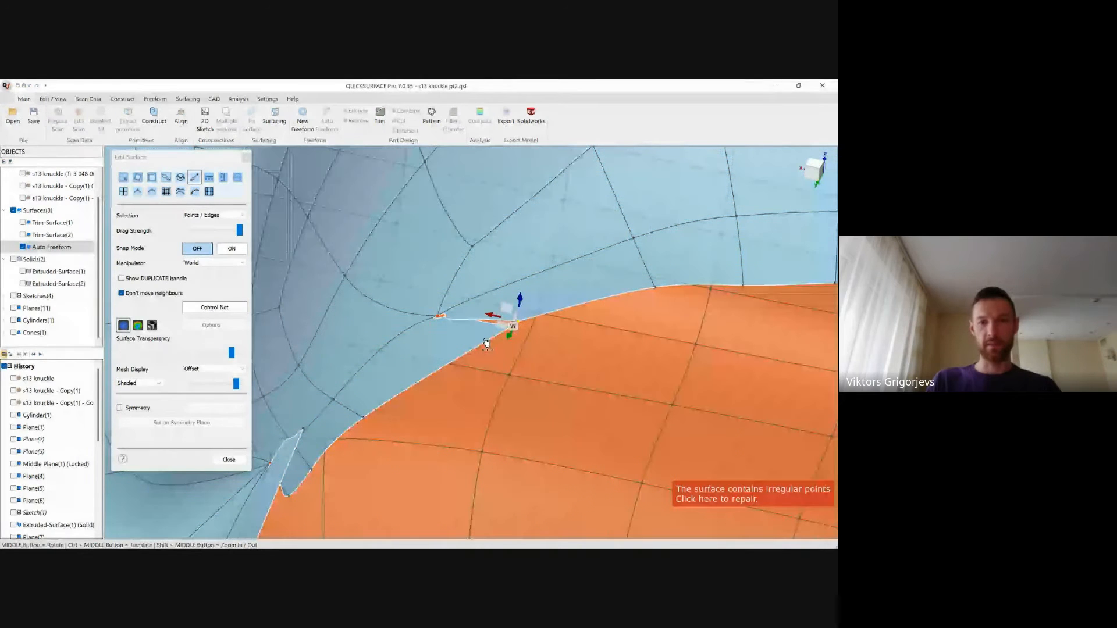
Step: Unfold the lower notch at the opening's corner by pulling its overlapping boundary points down towards the edge
scroll(441, 372, down, 2)
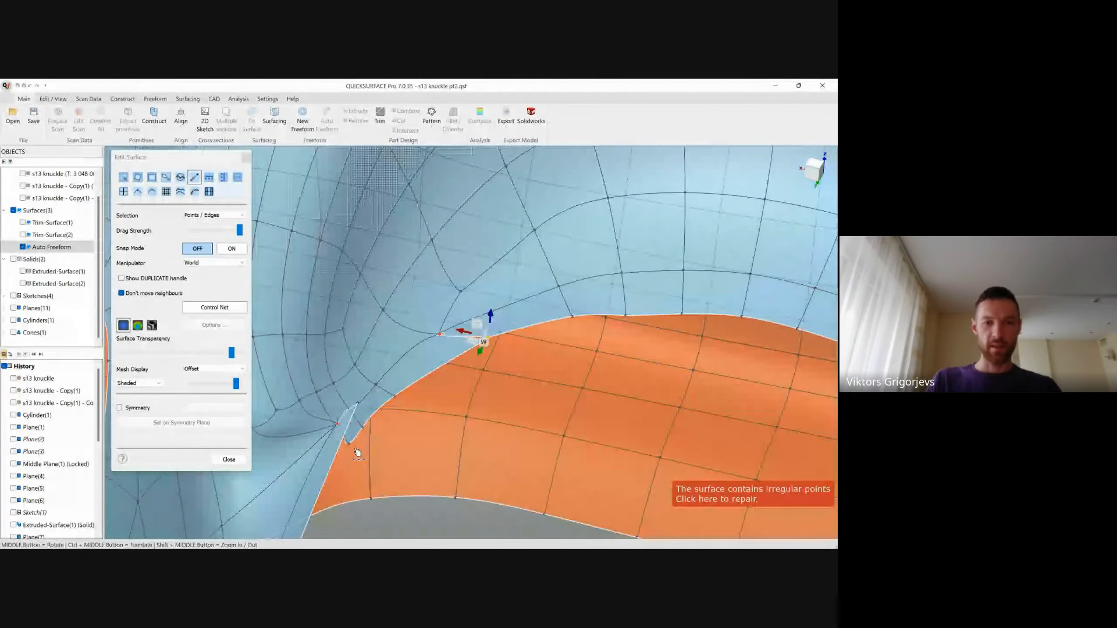
scroll(349, 449, up, 2)
middle_drag(341, 446, 355, 397)
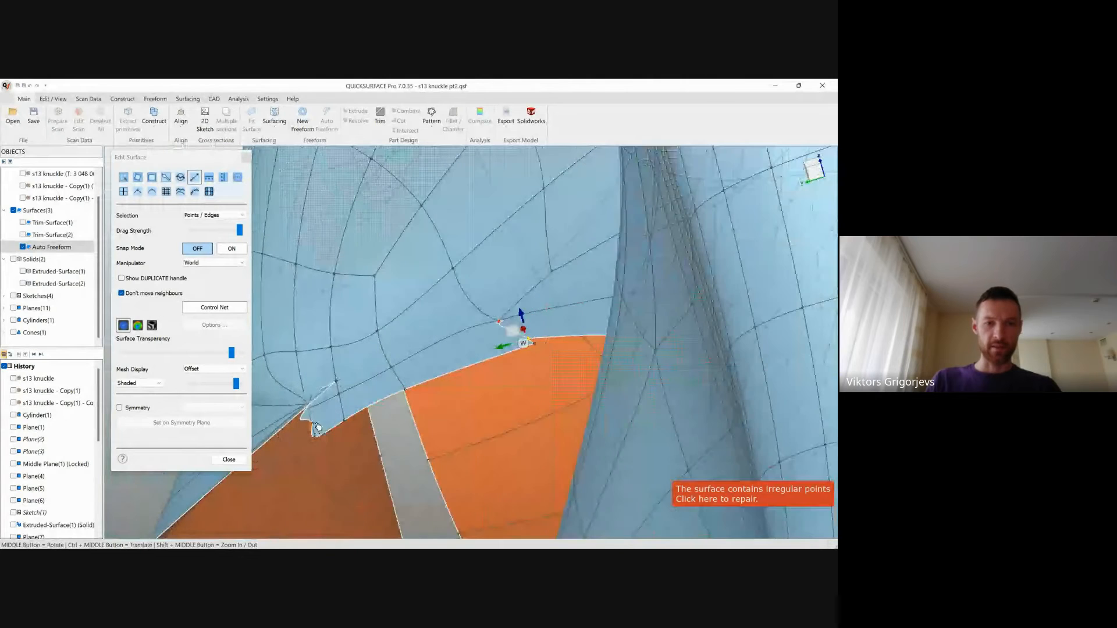
click(337, 384)
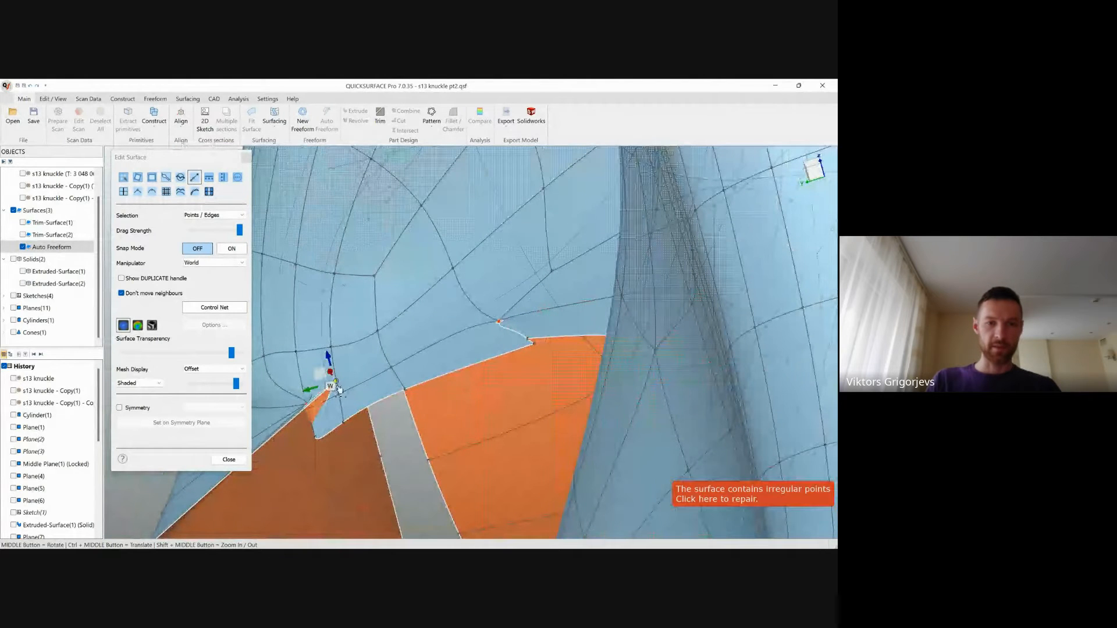
drag(337, 385, 299, 439)
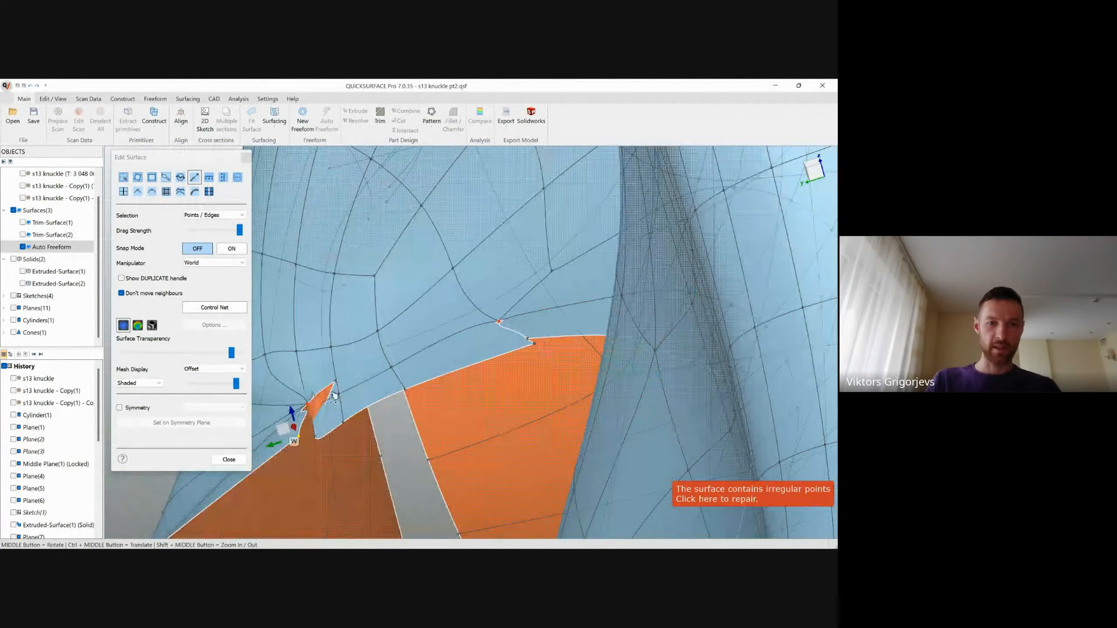
drag(336, 385, 314, 426)
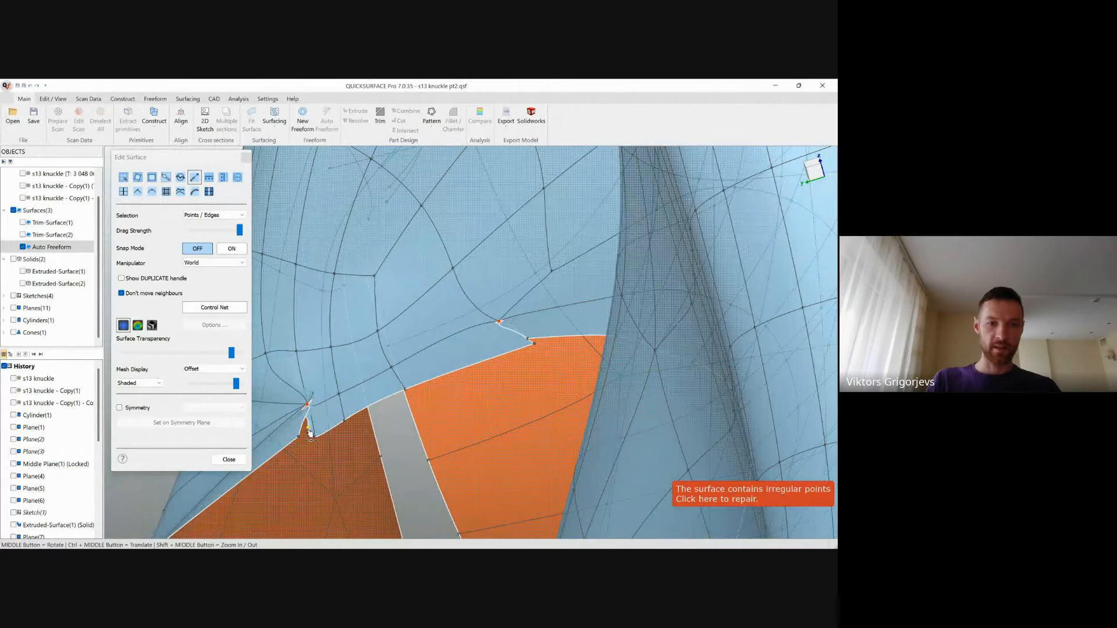
Step: Smooth the surface points around the lower notch using all visible points within the circle
middle_drag(309, 434, 481, 409)
scroll(407, 376, up, 4)
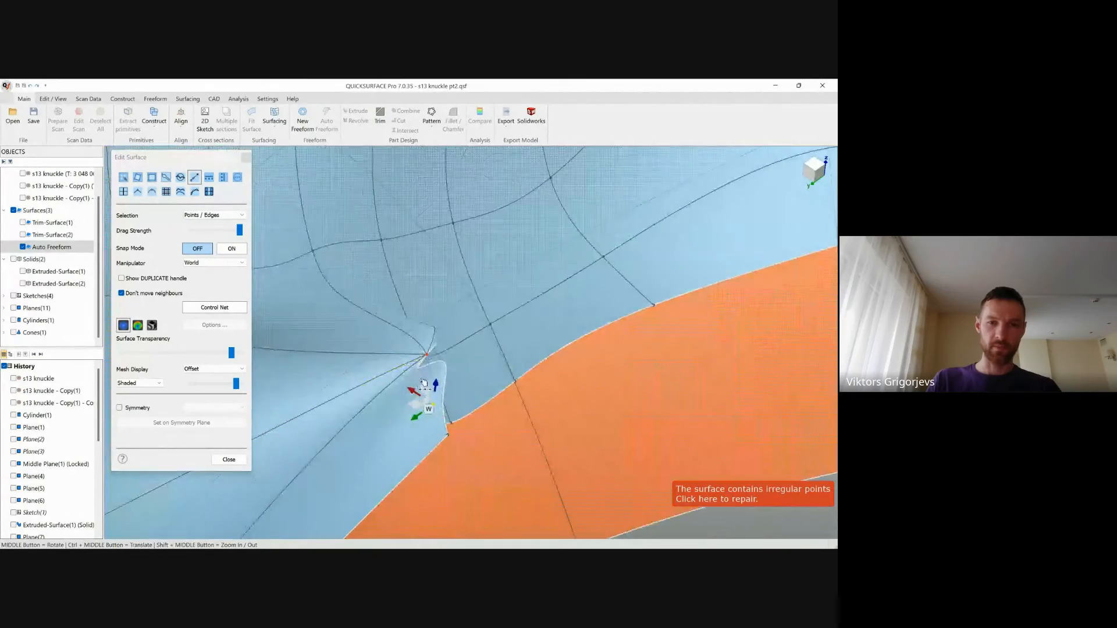
mouse_move(425, 382)
middle_down()
mouse_move(568, 347)
mouse_move(438, 384)
middle_up()
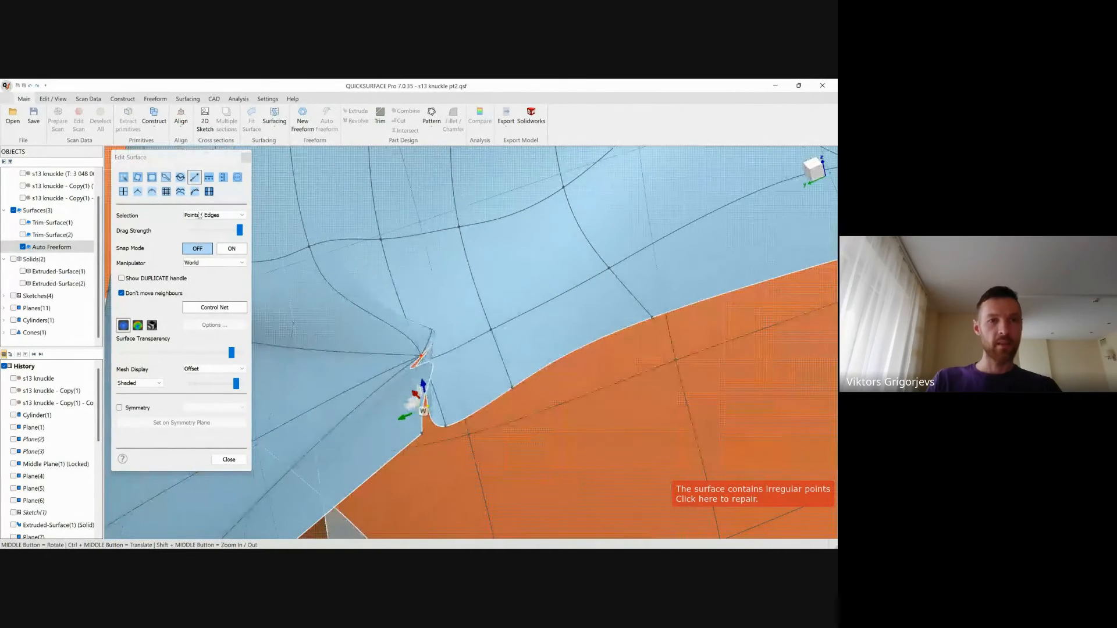
click(180, 178)
scroll(556, 386, down, 3)
ctrl+middle_drag(425, 330, 384, 323)
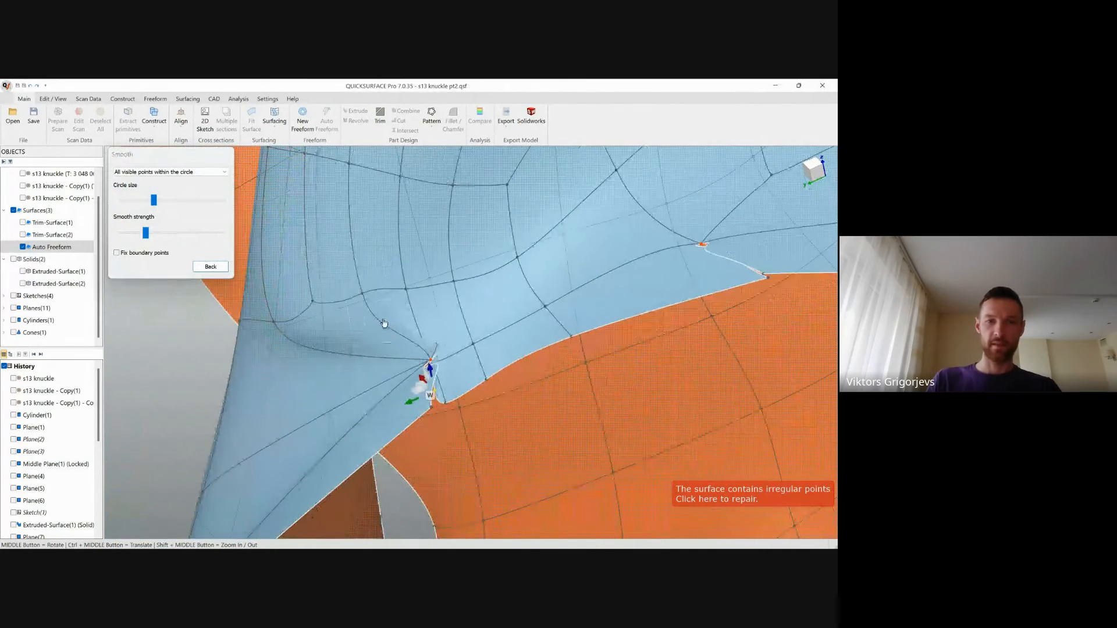
drag(446, 331, 423, 376)
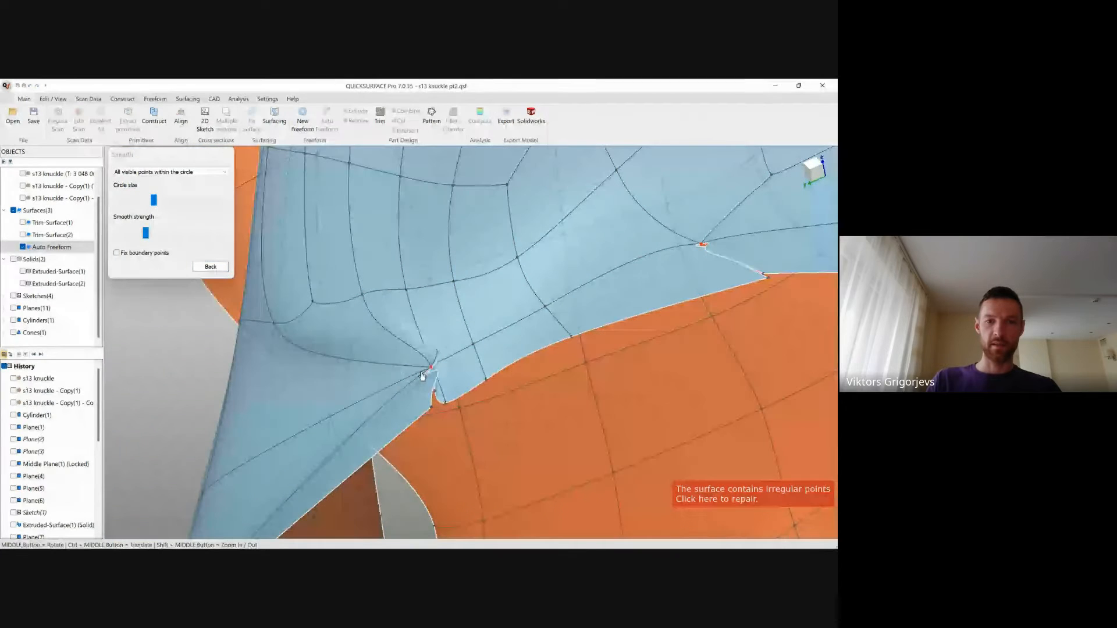
drag(299, 314, 381, 311)
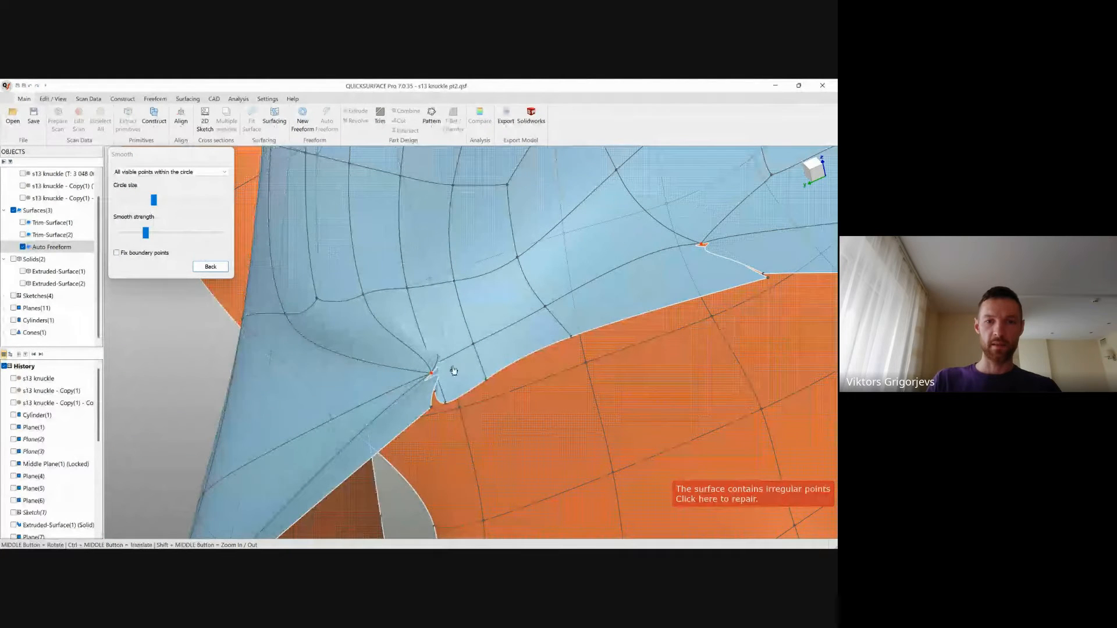
ctrl+middle_drag(504, 336, 521, 322)
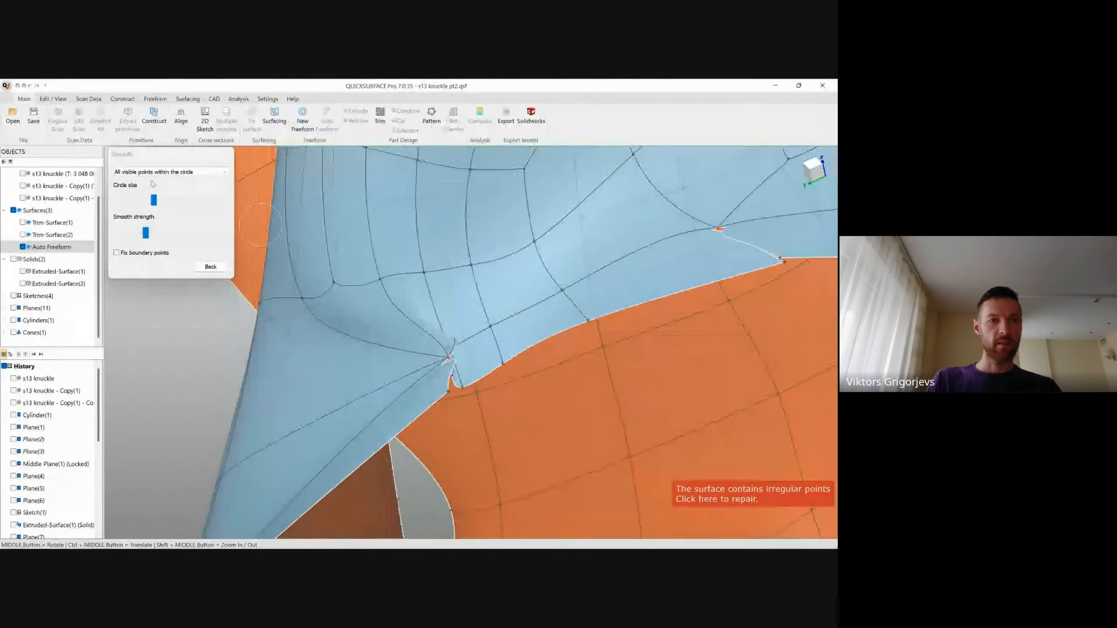
click(210, 266)
Step: Pull the lower notch's points out to the opening's edge and bring them together into one continuous boundary
scroll(388, 374, up, 3)
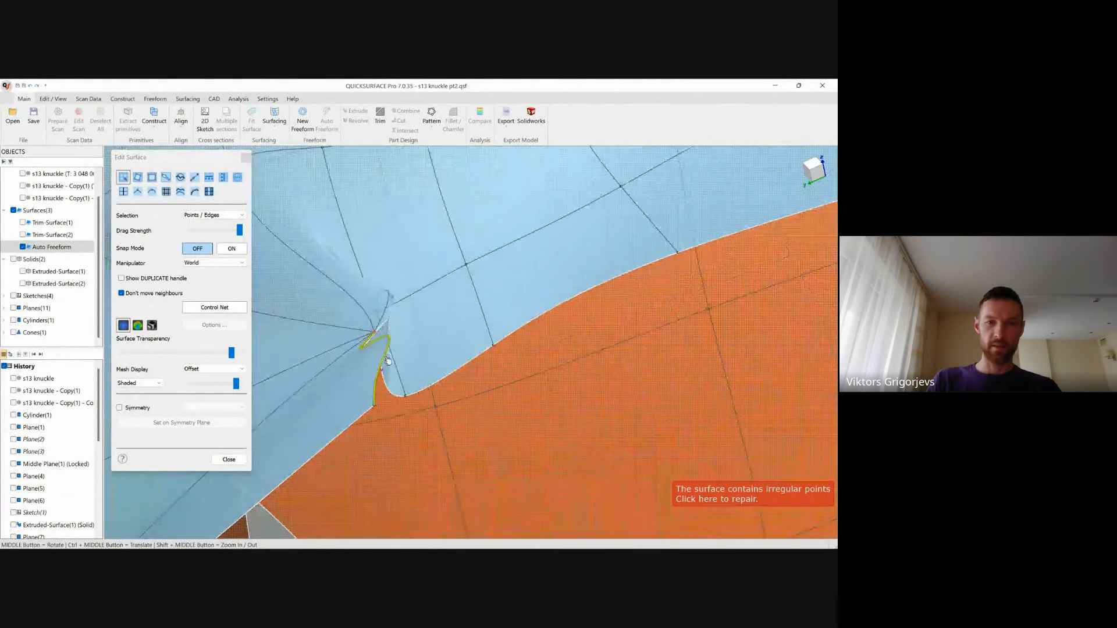
drag(385, 380, 393, 414)
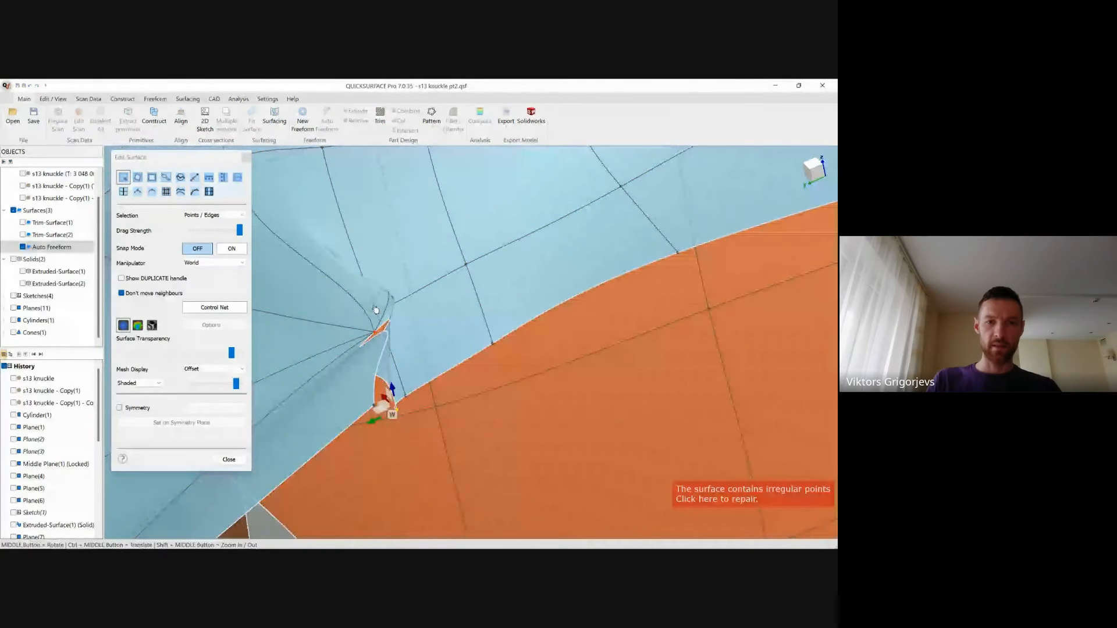
drag(375, 331, 286, 330)
ctrl+middle_drag(286, 330, 462, 281)
drag(545, 356, 503, 418)
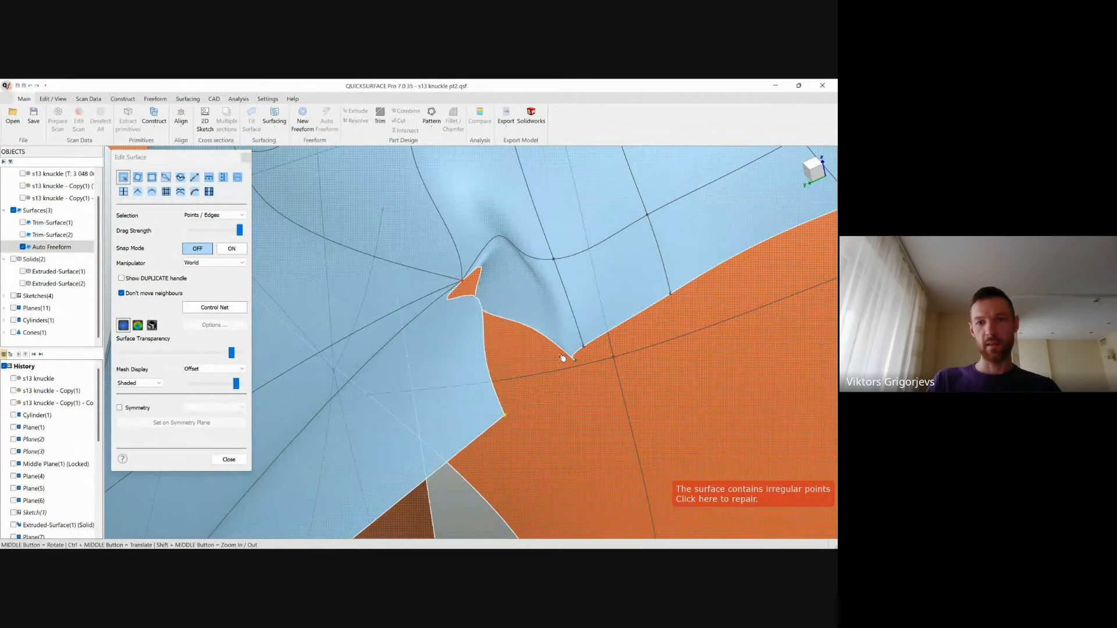
drag(569, 366, 502, 418)
middle_drag(576, 295, 488, 334)
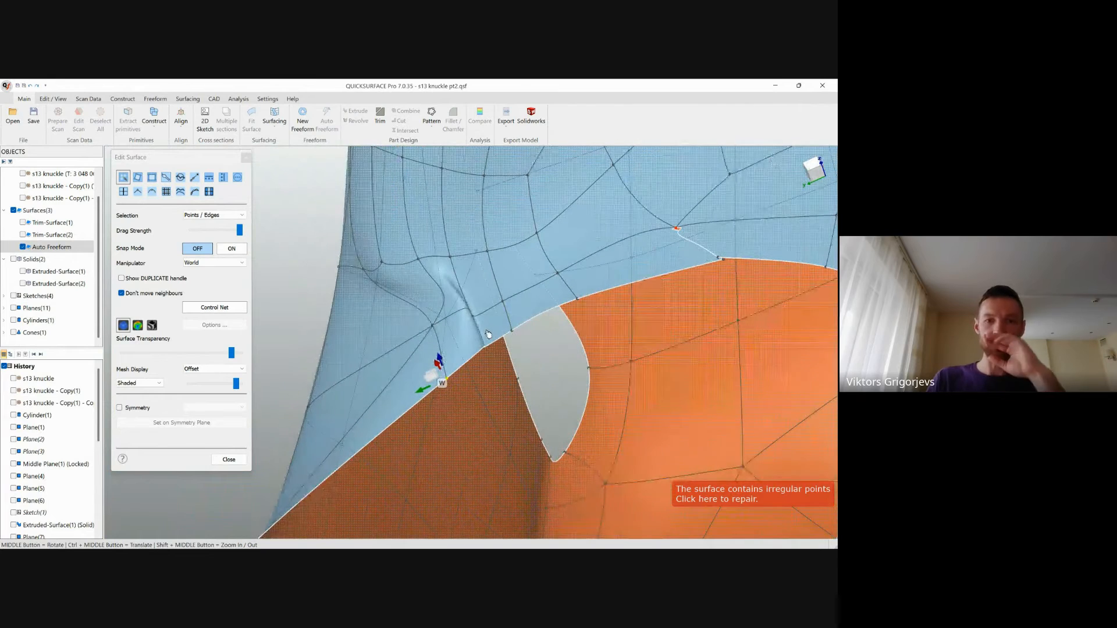
Step: Move the two boundary points flanking the notch on the opening's upper edge together to close it
scroll(470, 313, down, 5)
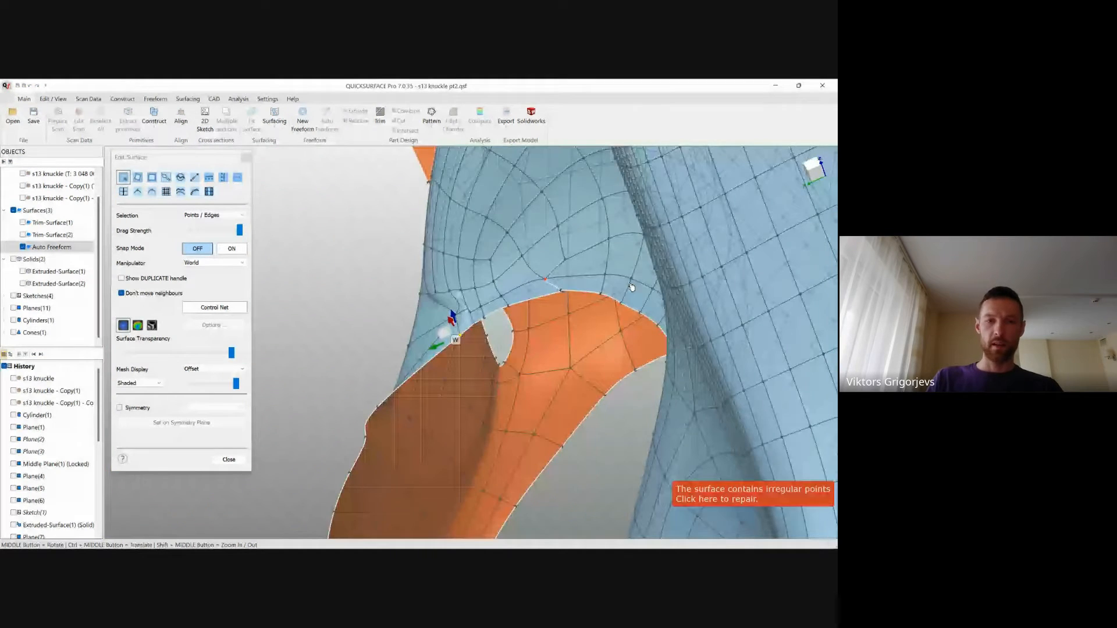
scroll(554, 272, up, 6)
ctrl+middle_drag(554, 272, 520, 347)
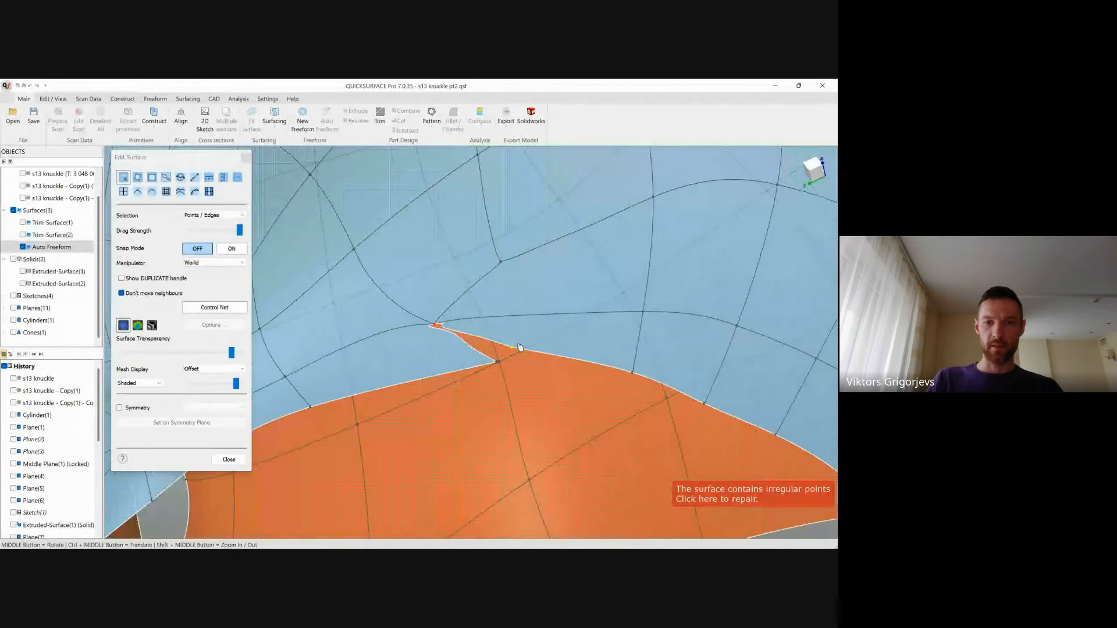
drag(520, 347, 424, 373)
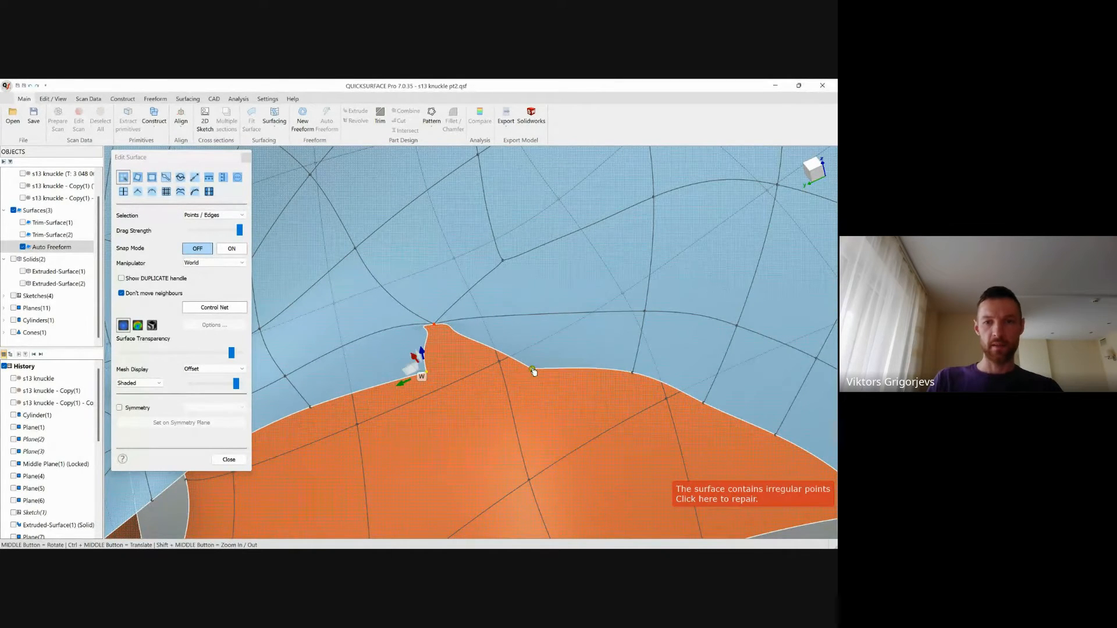
drag(532, 370, 427, 372)
scroll(463, 370, down, 6)
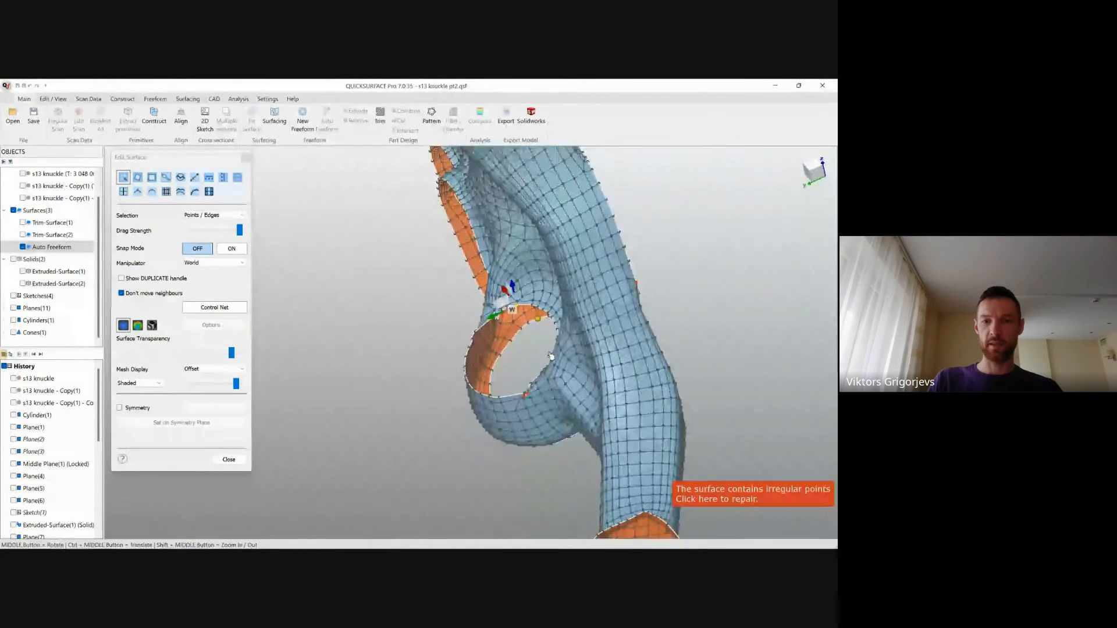
Step: Show the s13 knuckle - Copy(1) mesh together with the freeform surface and give the mesh a contrasting yellow colour
scroll(505, 400, up, 8)
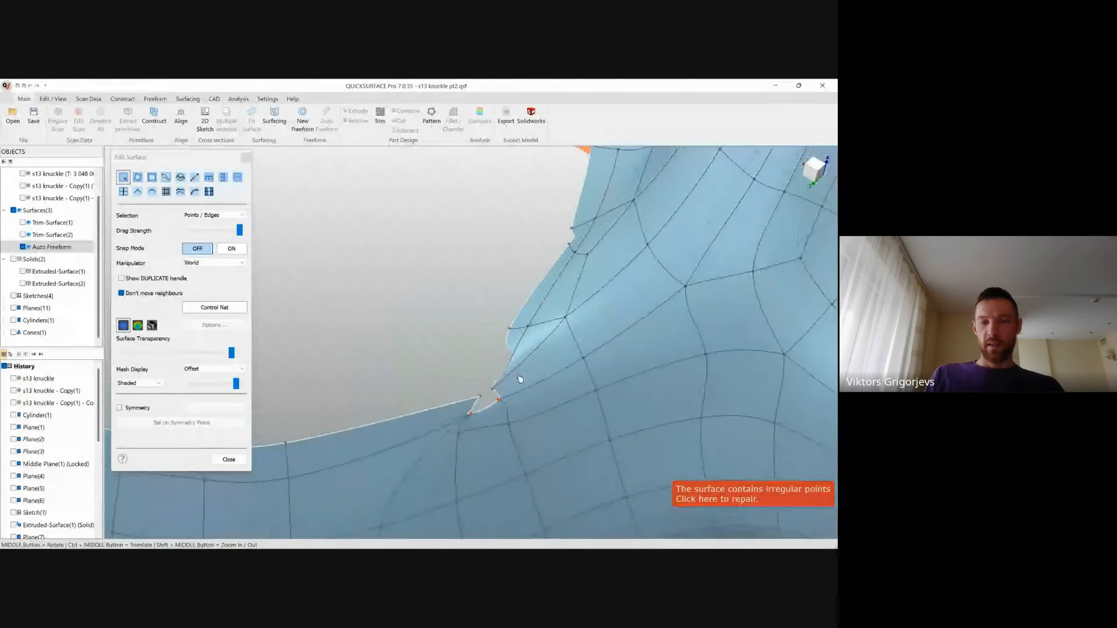
ctrl+middle_drag(648, 390, 616, 455)
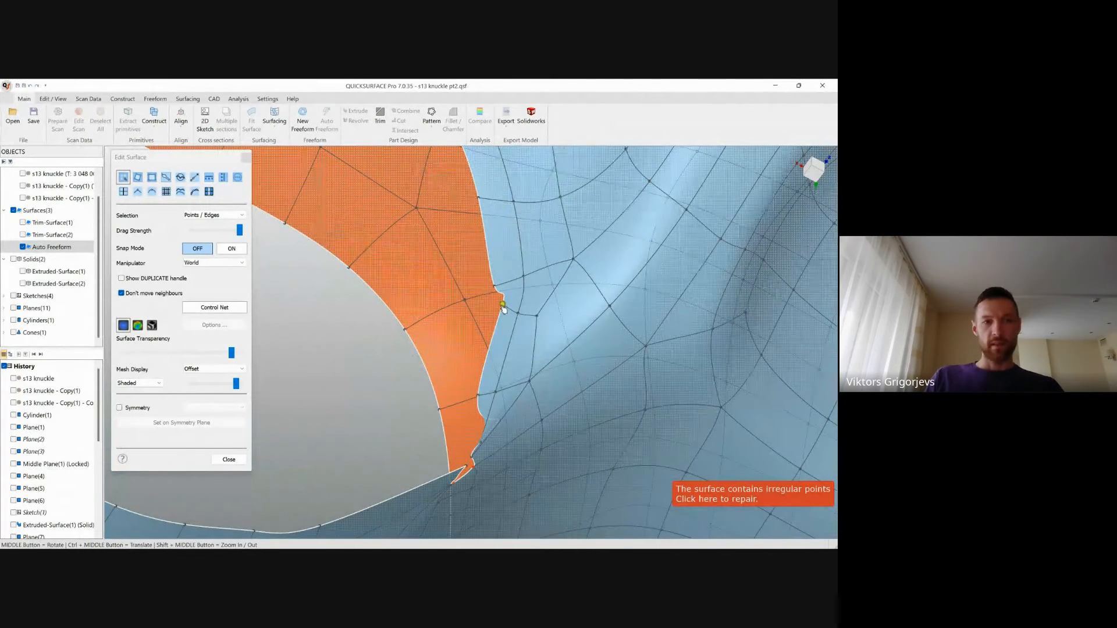
click(23, 186)
scroll(23, 191, up, 1)
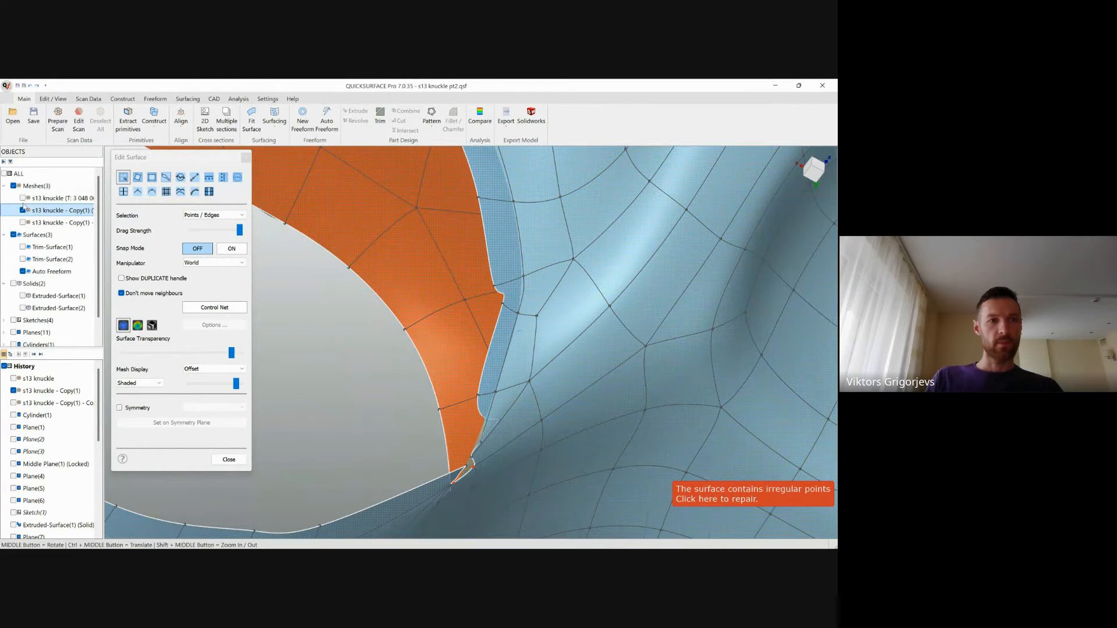
click(23, 199)
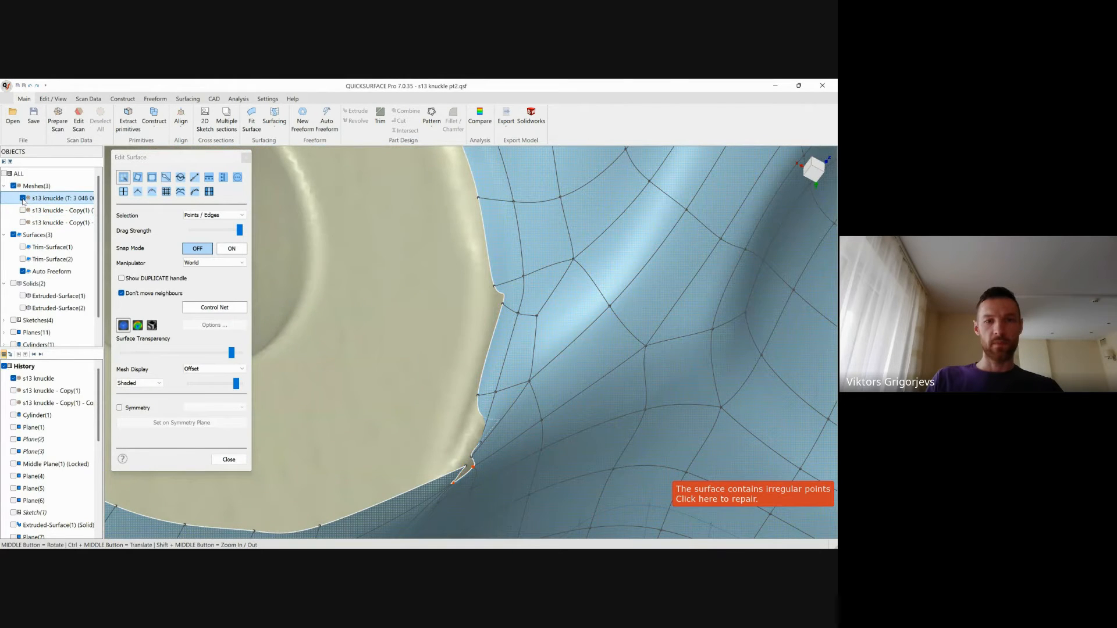
click(23, 211)
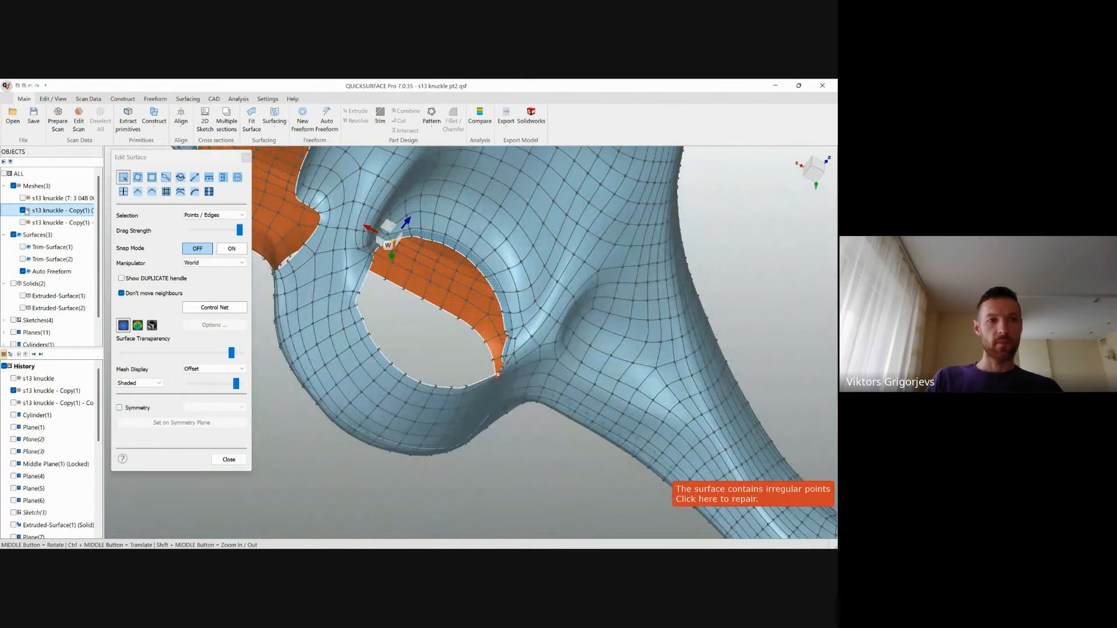
click(22, 210)
right_click(53, 211)
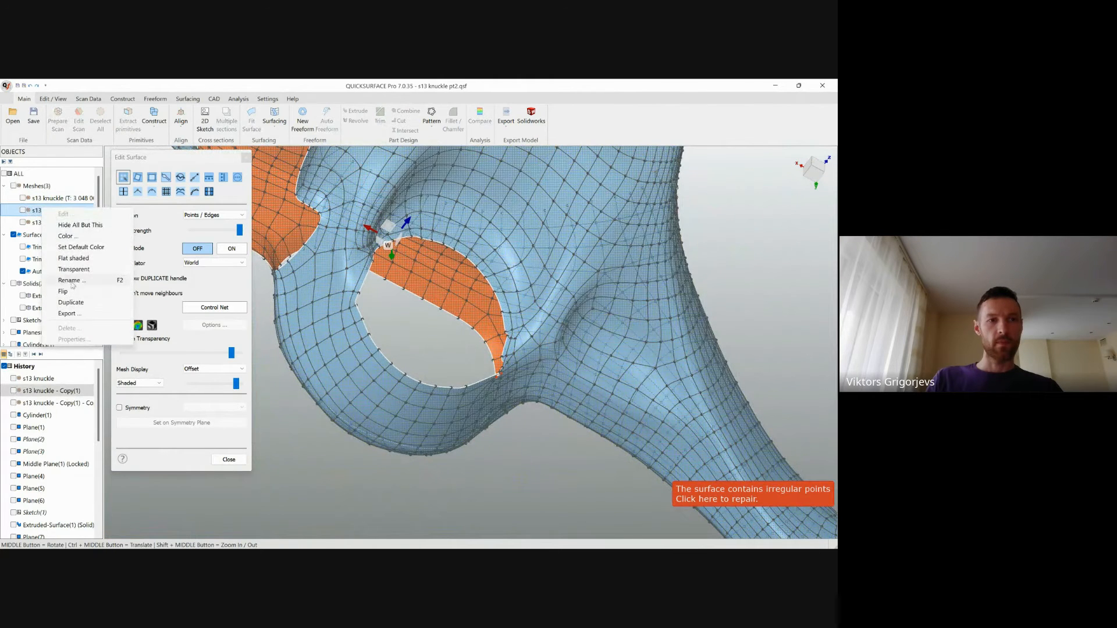
click(23, 212)
right_click(41, 211)
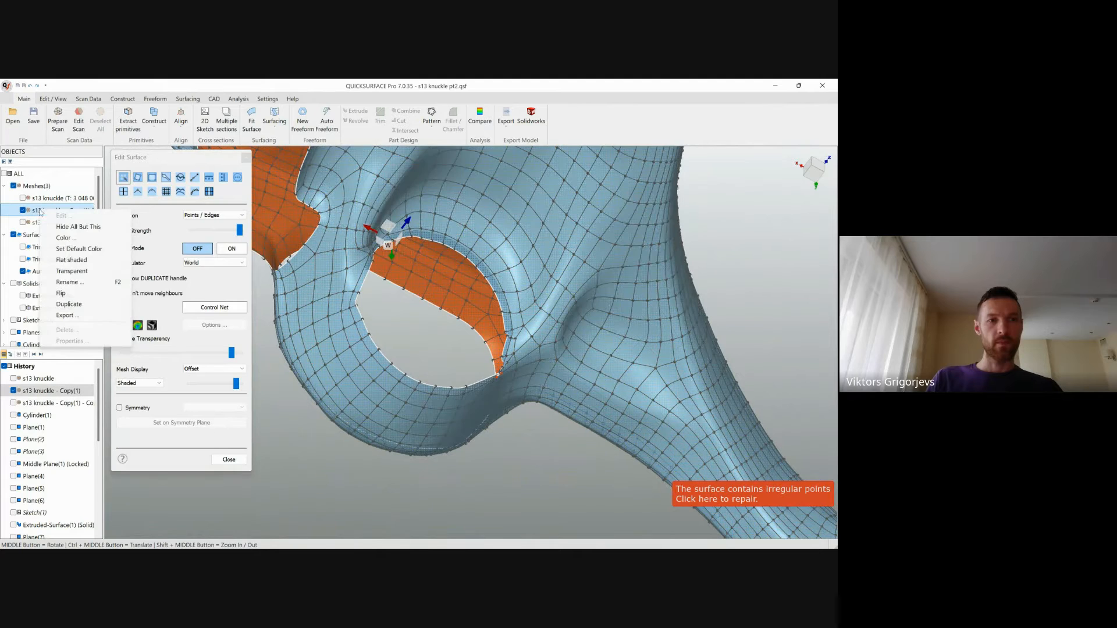
click(458, 475)
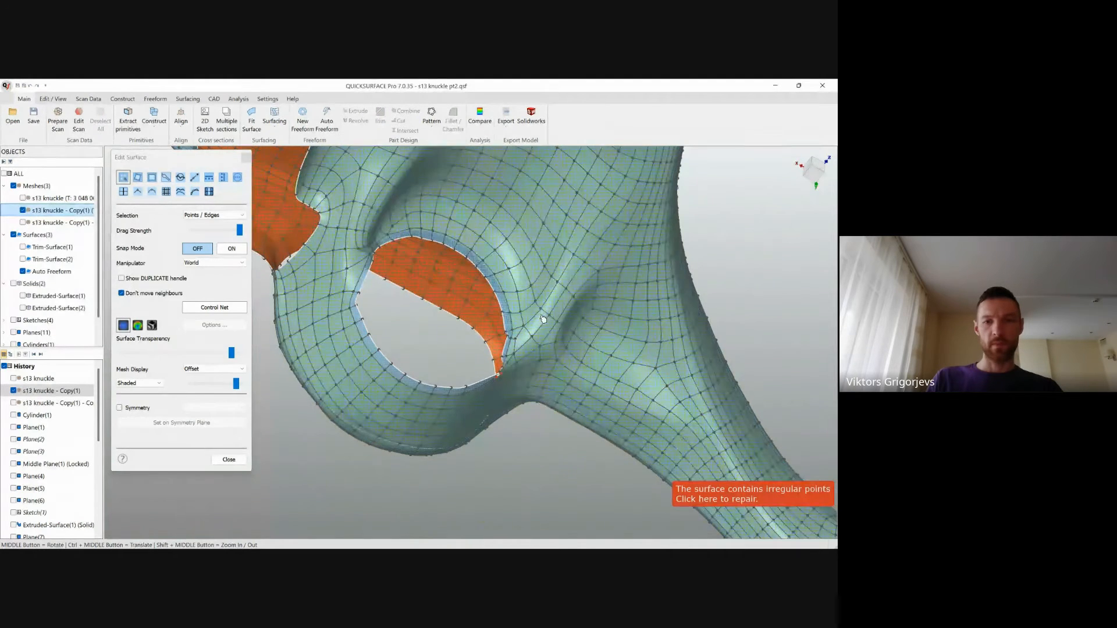
Step: Pull the boundary points beside the gap at the opening's lower corner outward, past the edge of the scan mesh
scroll(530, 324, up, 5)
scroll(505, 384, up, 3)
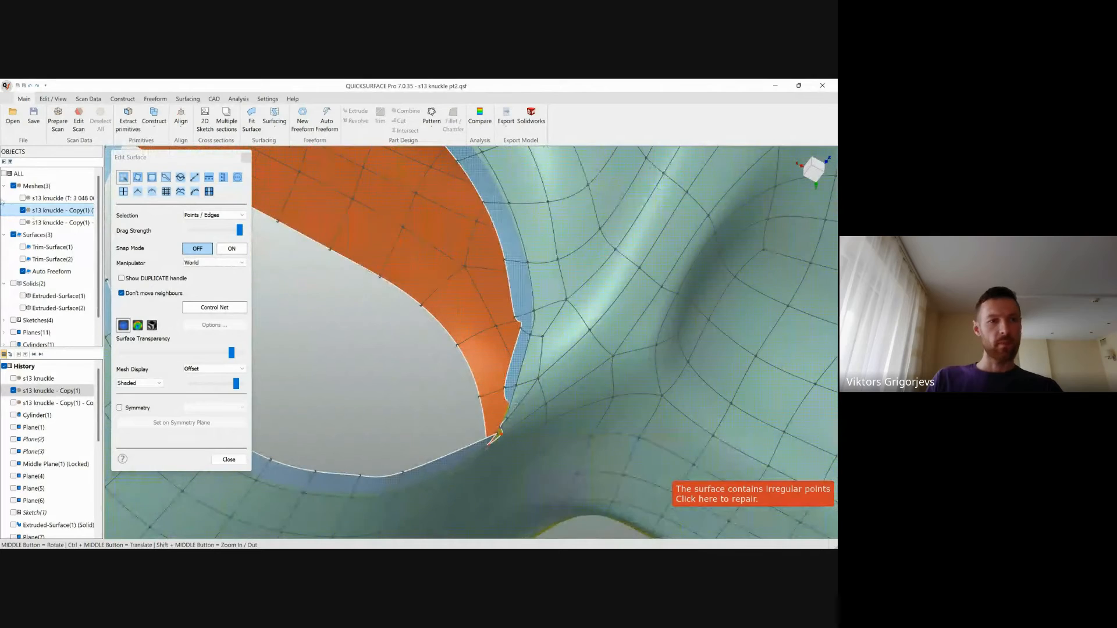
scroll(499, 409, up, 3)
middle_drag(497, 411, 526, 390)
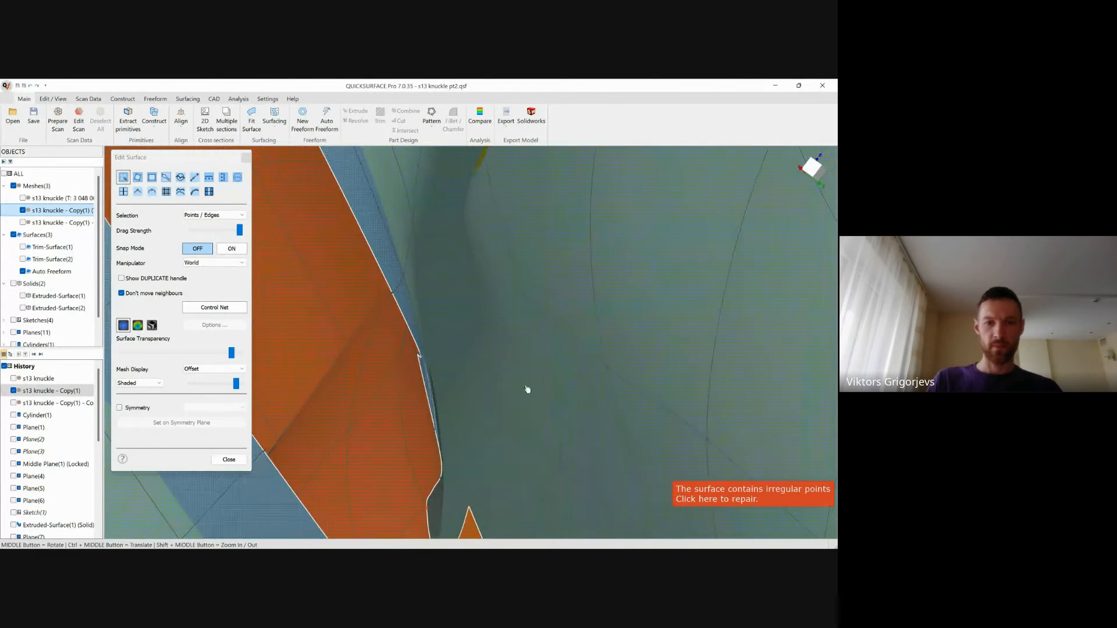
middle_drag(417, 358, 523, 336)
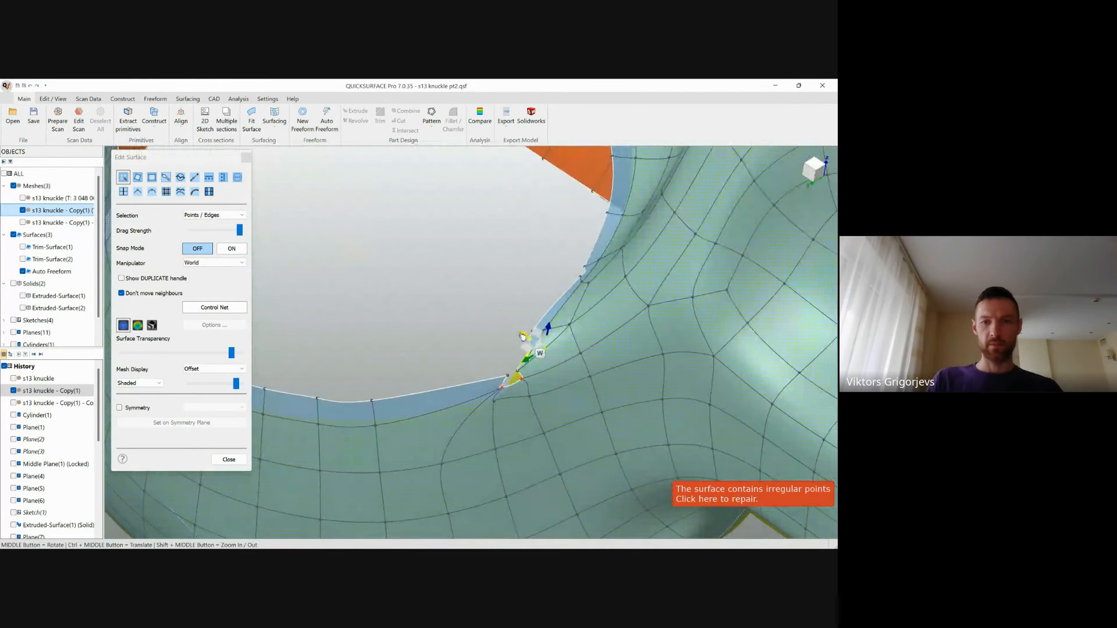
drag(523, 336, 502, 337)
middle_drag(536, 357, 533, 363)
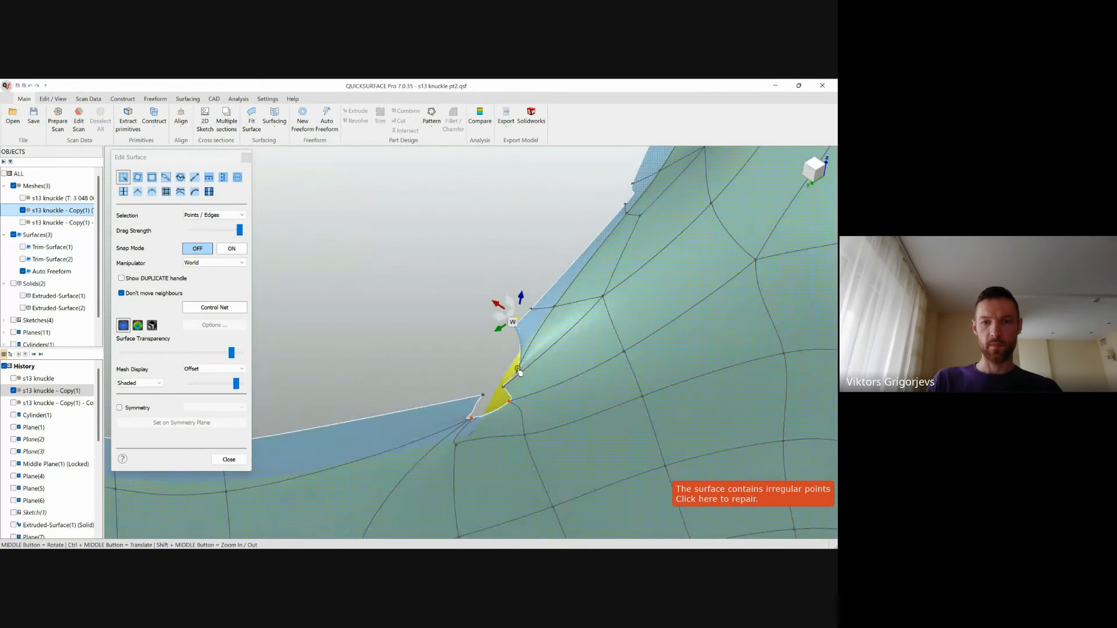
click(518, 371)
drag(498, 358, 492, 337)
scroll(515, 402, up, 2)
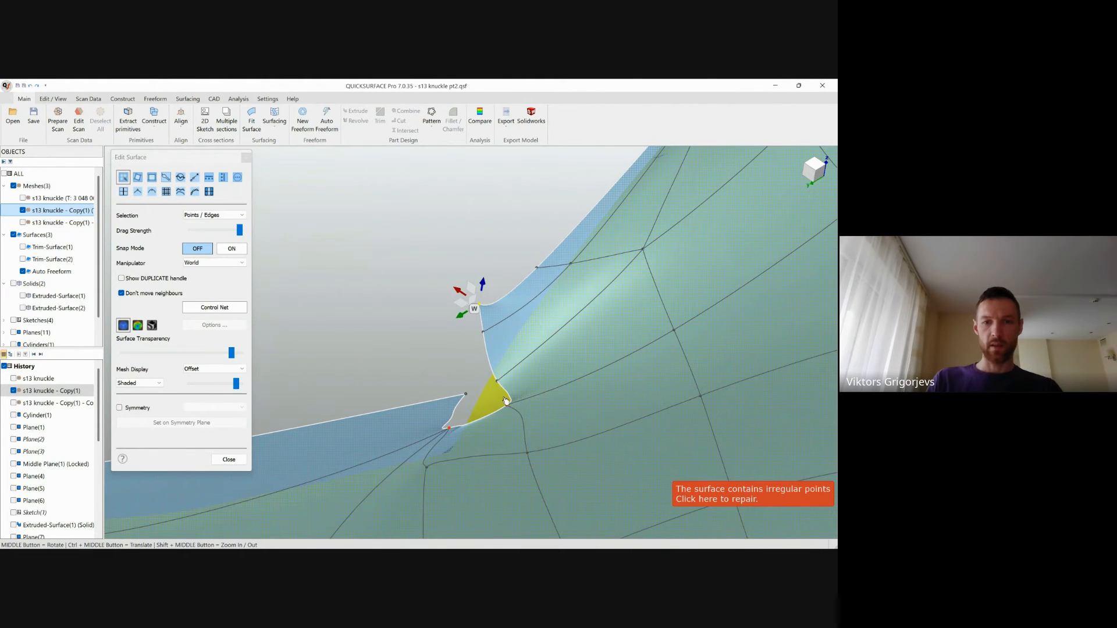
middle_drag(493, 390, 520, 339)
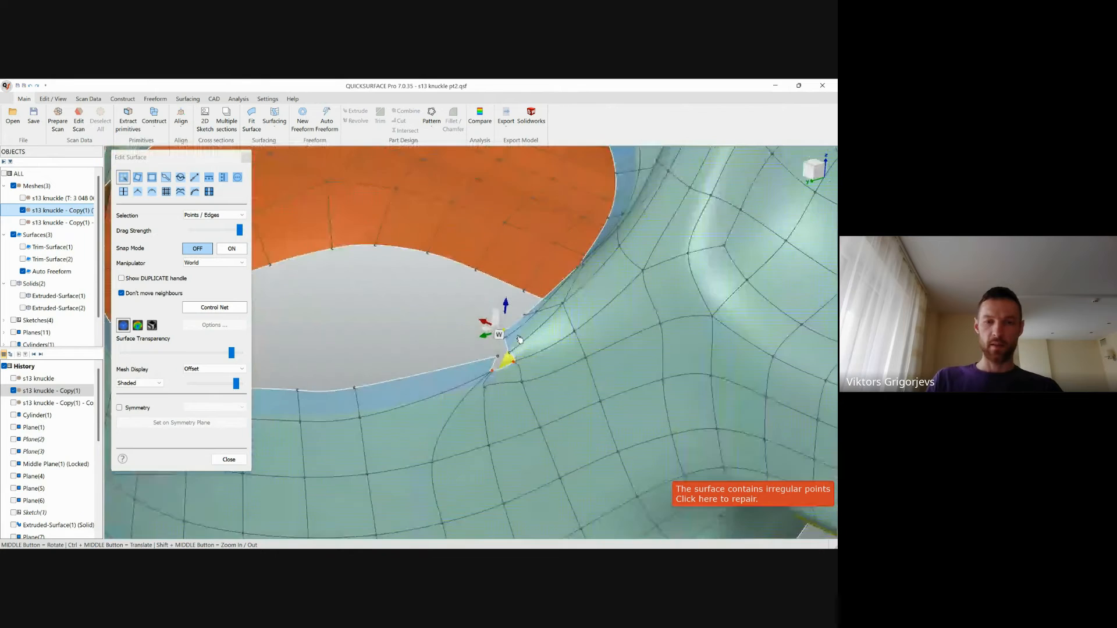
scroll(513, 342, up, 2)
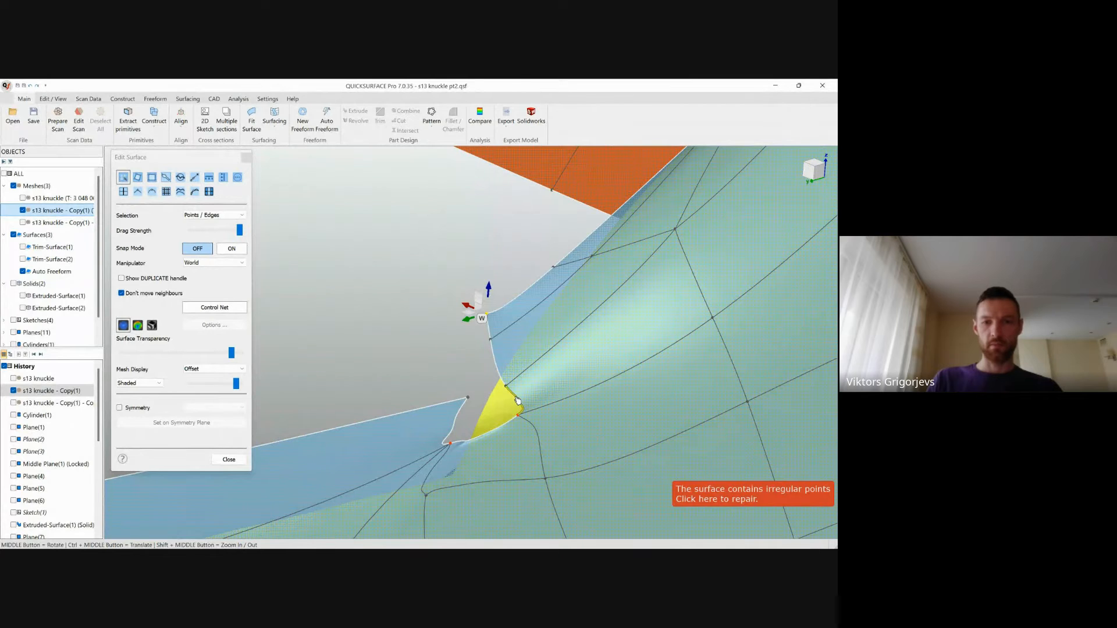
Step: Bridge the two facing boundary edges to fill the gap at the opening's lower corner
click(517, 400)
shift+click(459, 414)
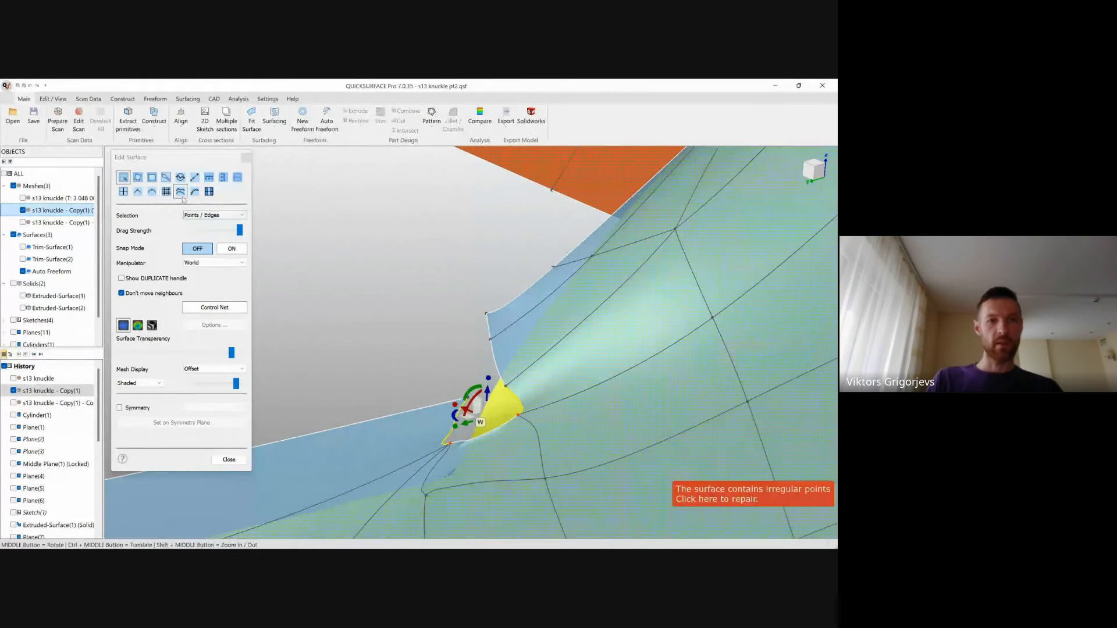
click(209, 192)
scroll(610, 399, down, 4)
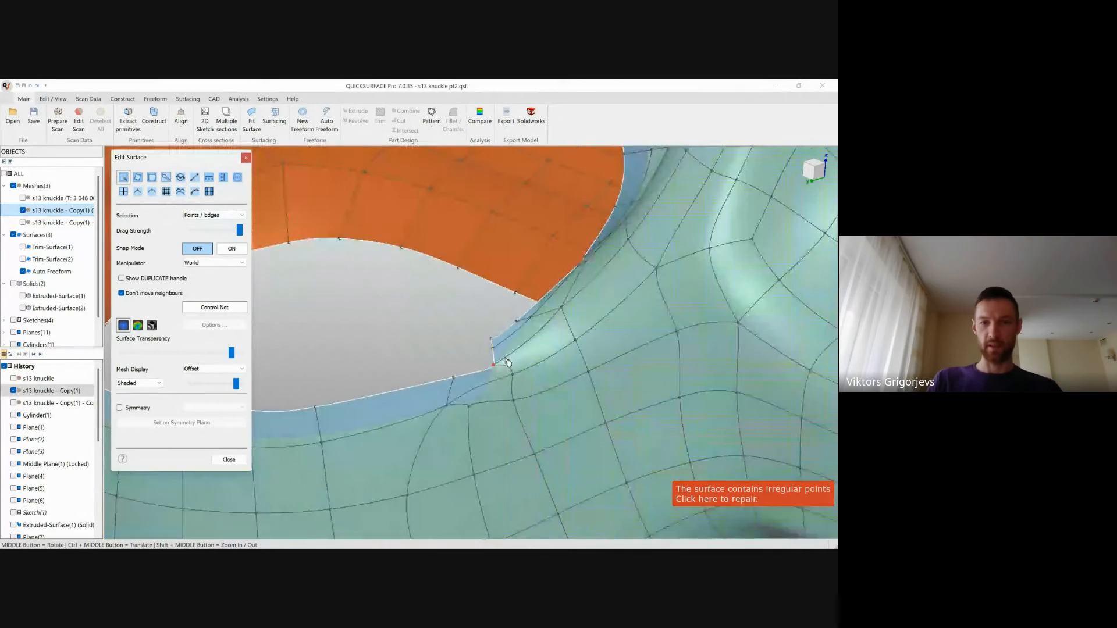
Step: Reposition the boundary points around the newly bridged patch to extend the edge into the opening
click(569, 394)
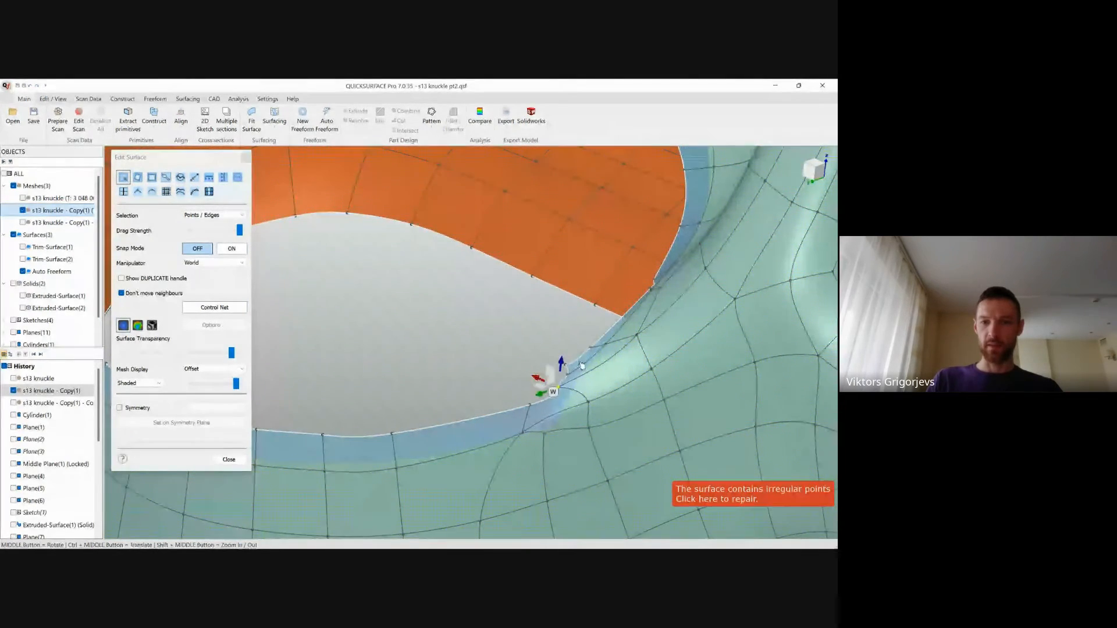
middle_drag(547, 384, 616, 354)
scroll(616, 354, up, 4)
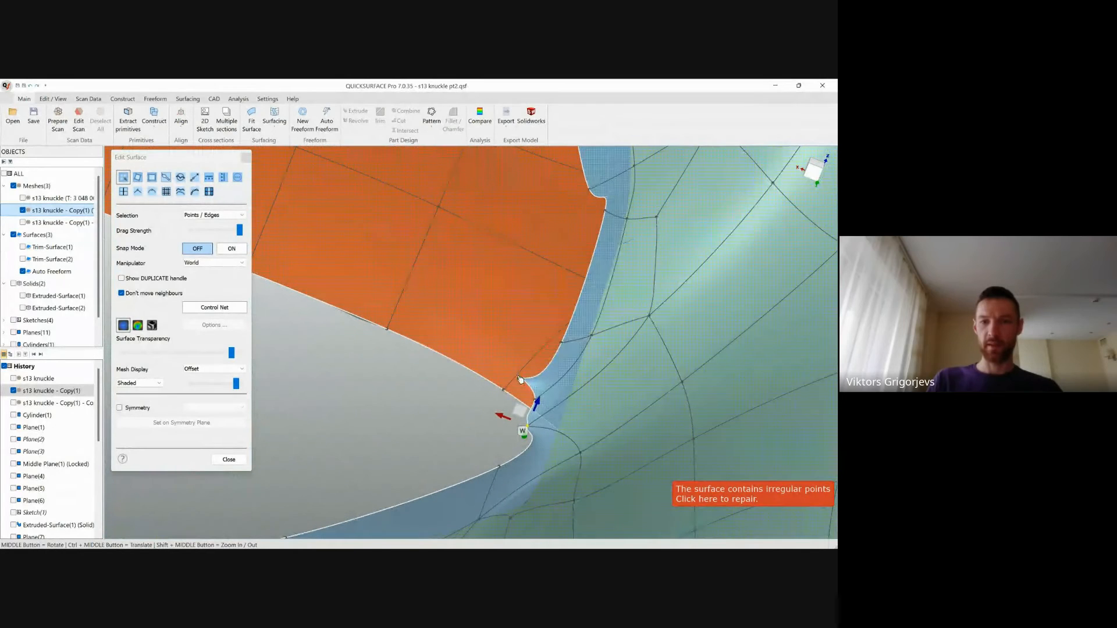
click(522, 382)
drag(518, 353, 510, 388)
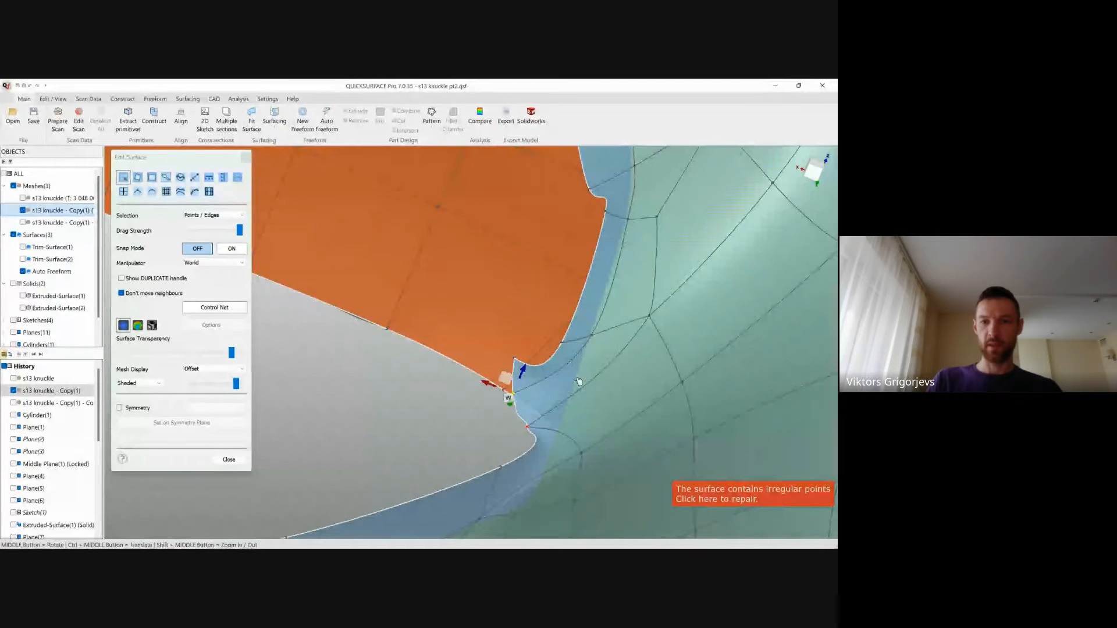
Step: Move the interior surface point beside the crease at the opening's upper corner away from it to open up the pinched patches
scroll(579, 381, down, 5)
scroll(580, 333, up, 2)
middle_drag(577, 342, 700, 384)
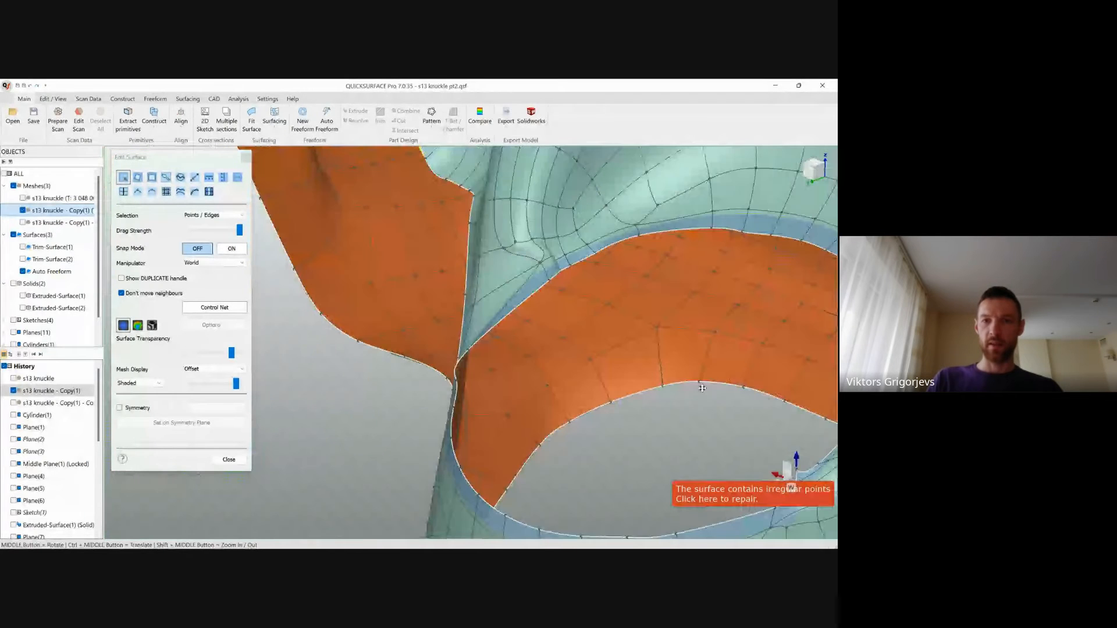
scroll(550, 260, up, 3)
scroll(550, 260, up, 2)
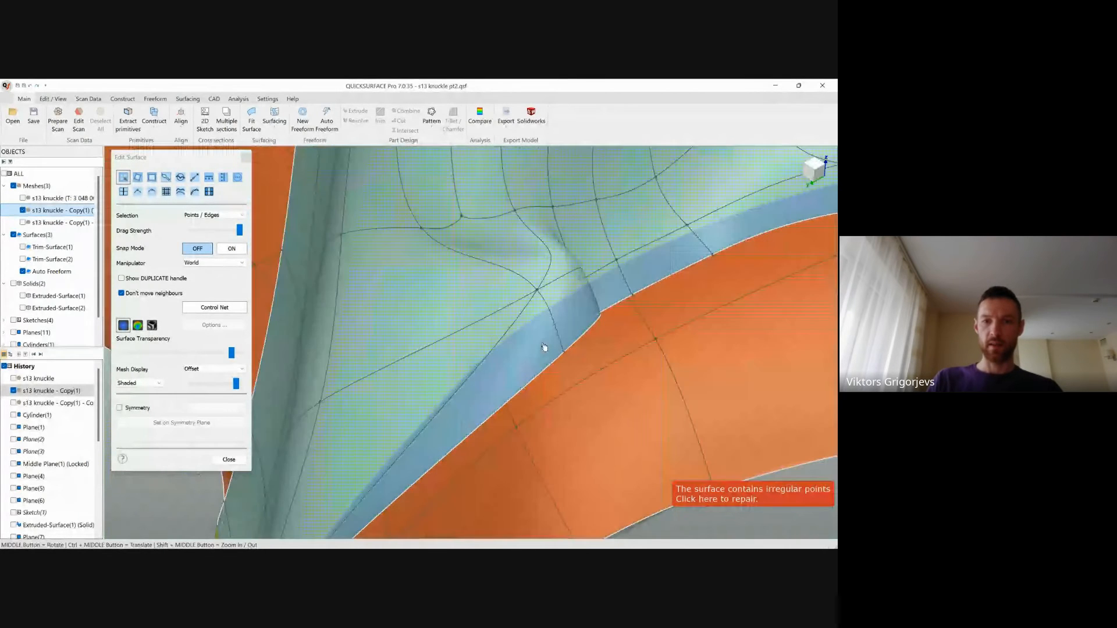
scroll(545, 348, down, 4)
middle_drag(524, 343, 541, 330)
scroll(541, 330, up, 5)
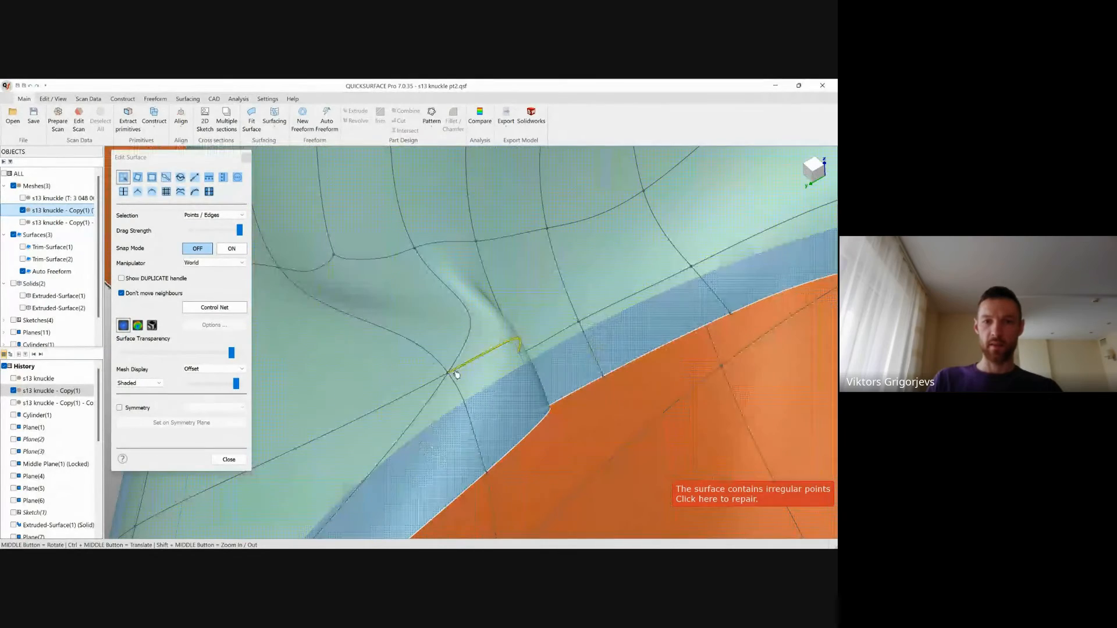
drag(449, 376, 342, 414)
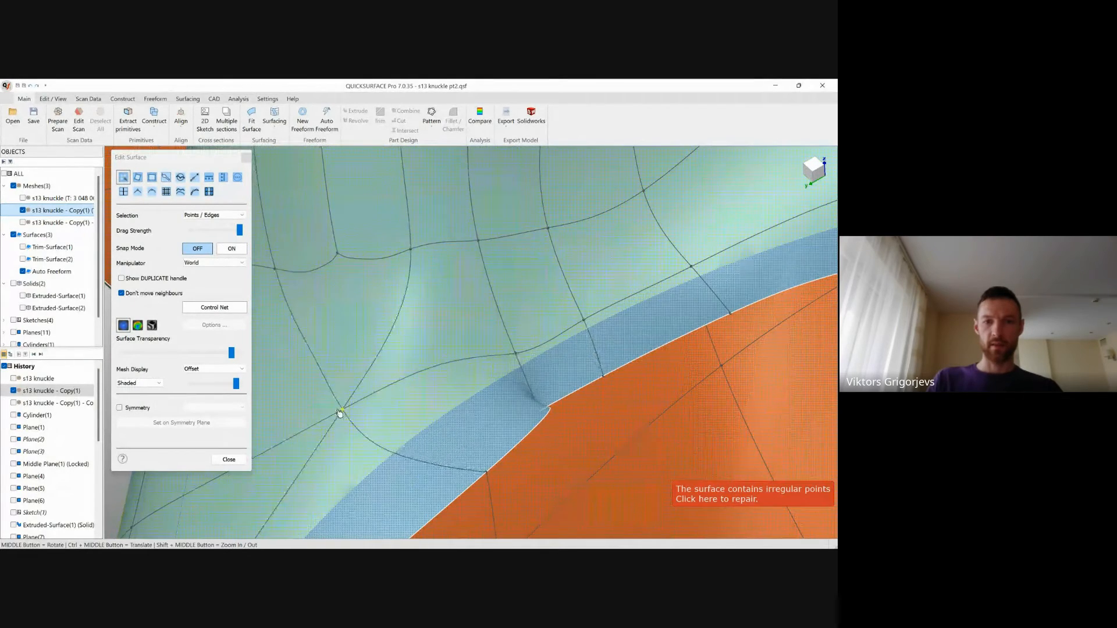
middle_drag(341, 414, 506, 399)
Step: Slide the boundary point below the upper corner's crease further down along the opening's edge to even out the spacing
scroll(556, 369, up, 3)
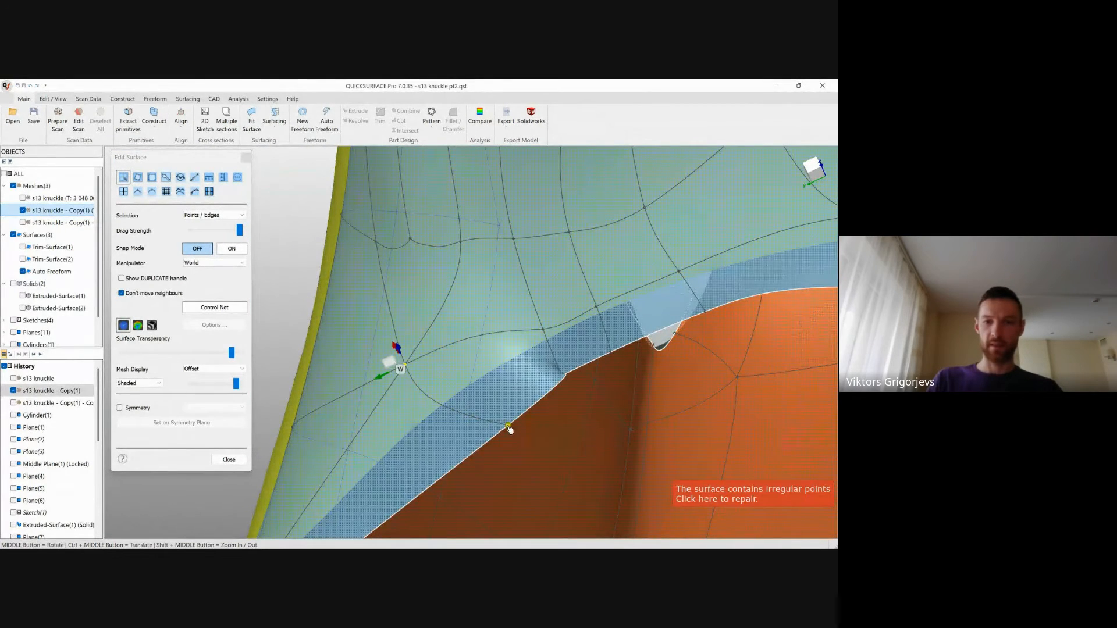
click(509, 428)
scroll(531, 428, down, 4)
ctrl+middle_drag(556, 427, 549, 368)
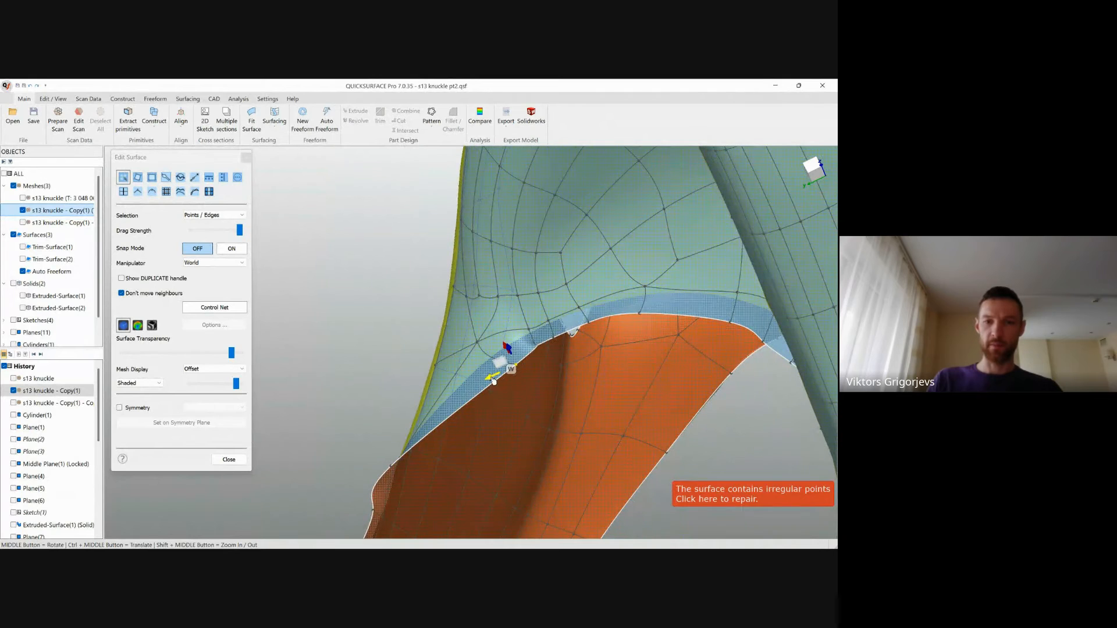
drag(493, 381, 461, 395)
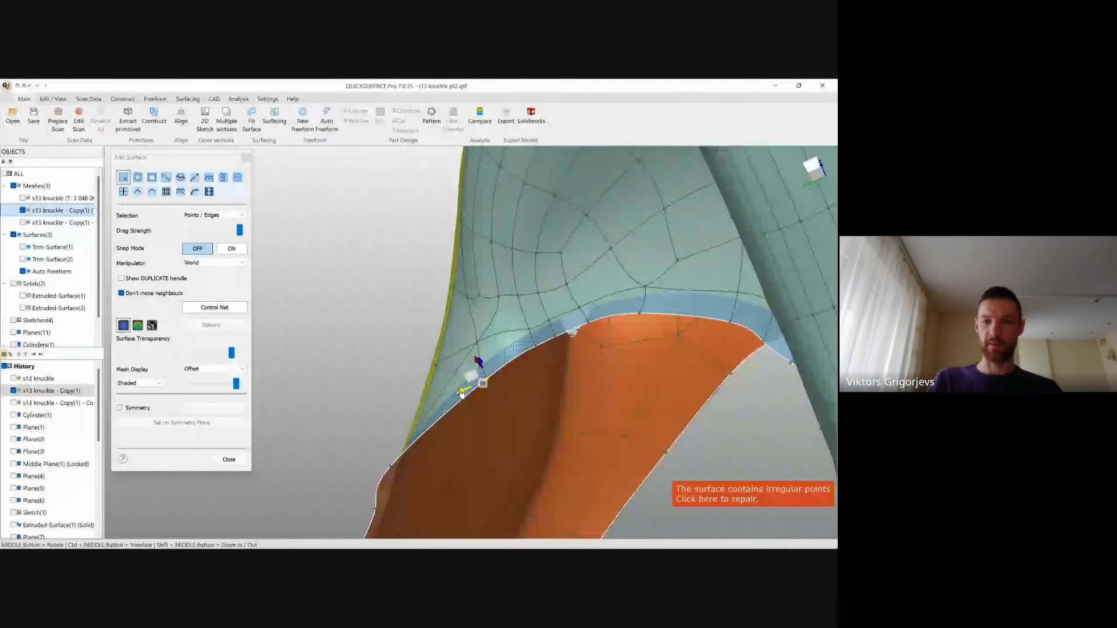
middle_drag(461, 394, 568, 324)
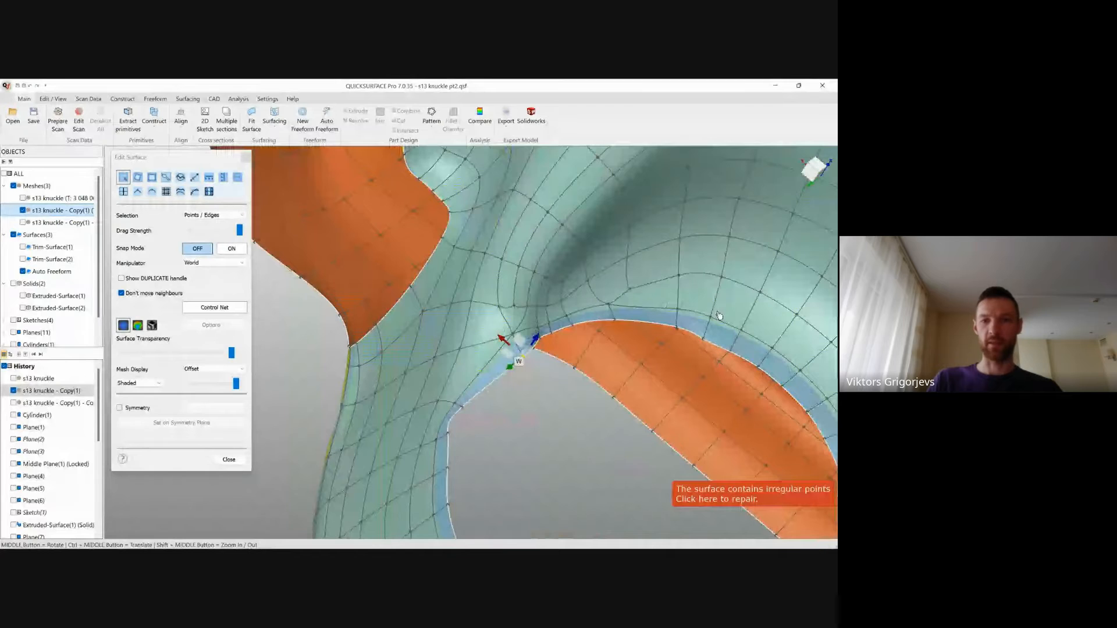
Step: Smooth the surface points along the opening's upper edge with the Smooth tool, using all visible points within the circle
middle_drag(719, 316, 674, 343)
scroll(674, 344, down, 5)
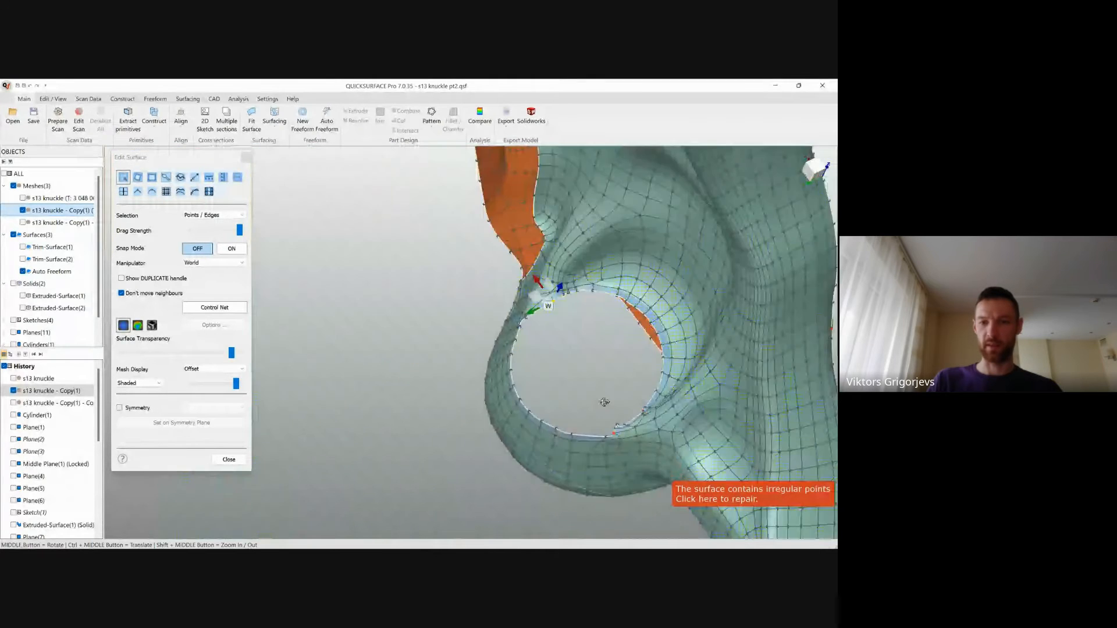
scroll(640, 324, up, 8)
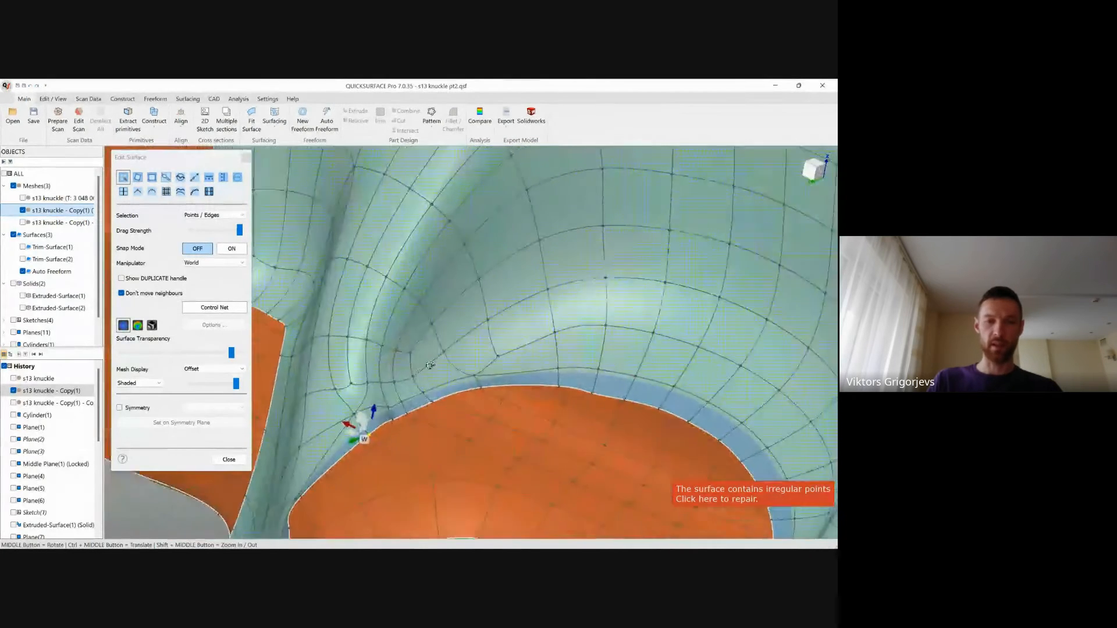
middle_drag(420, 394, 435, 361)
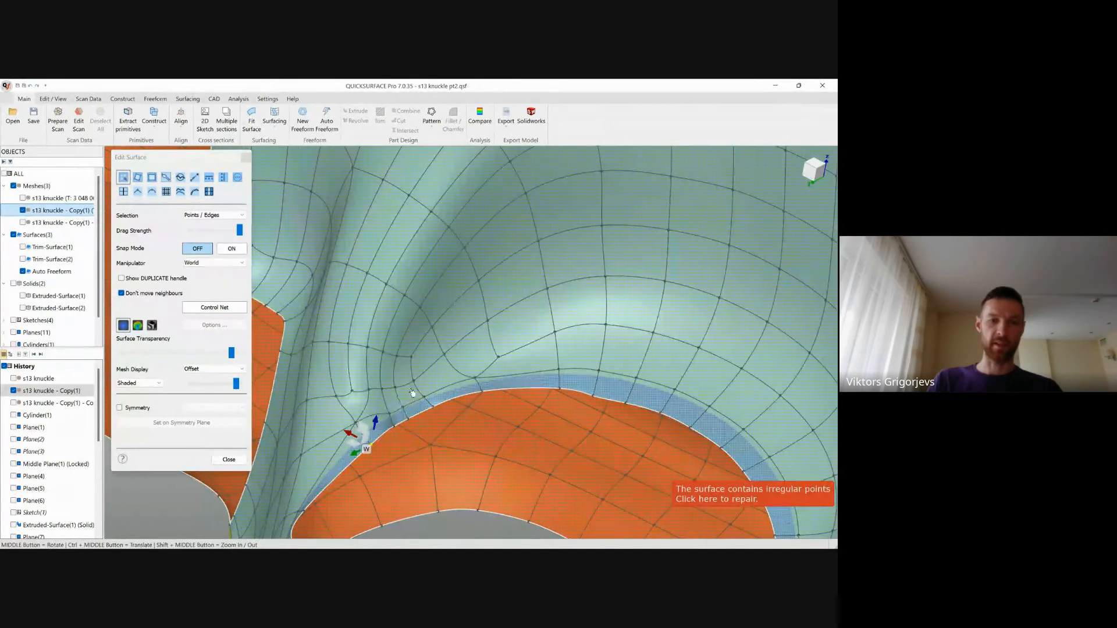
scroll(412, 393, up, 6)
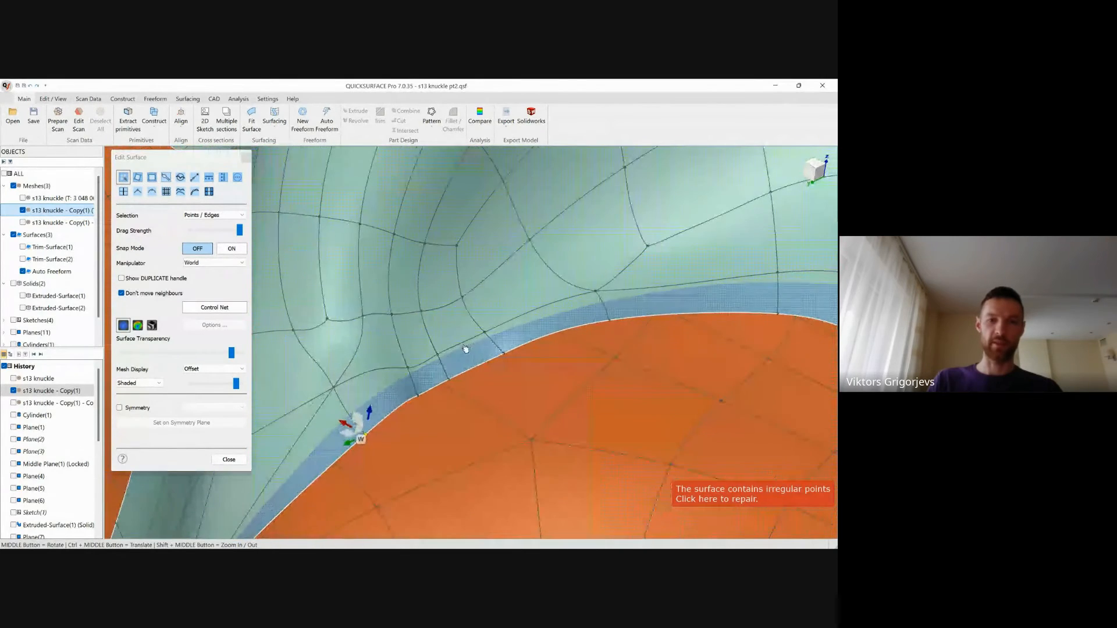
click(181, 179)
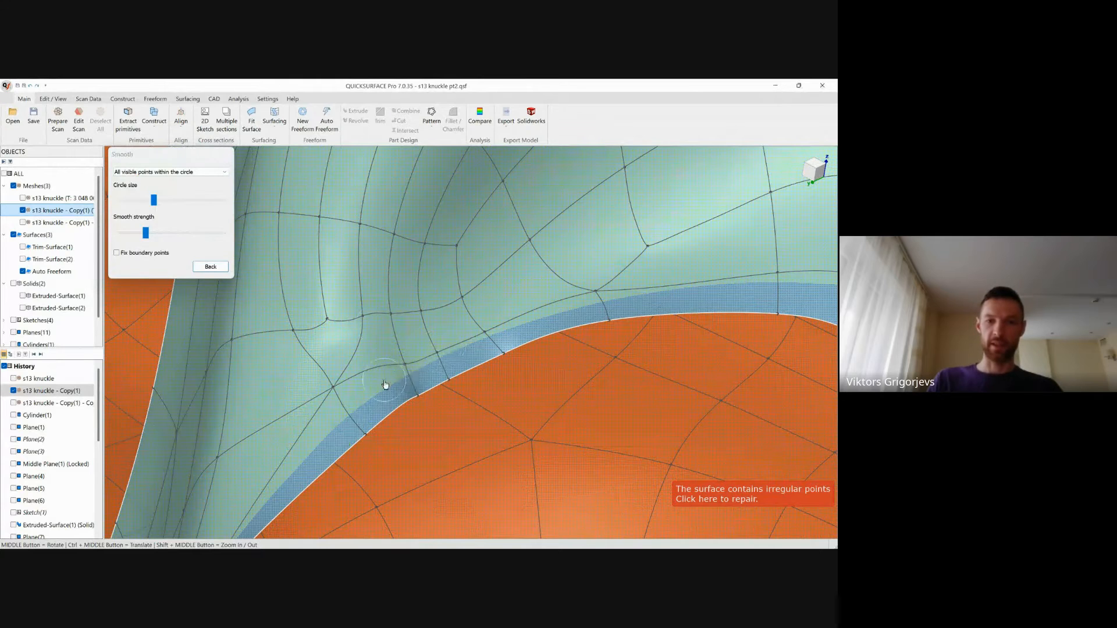
drag(508, 330, 474, 366)
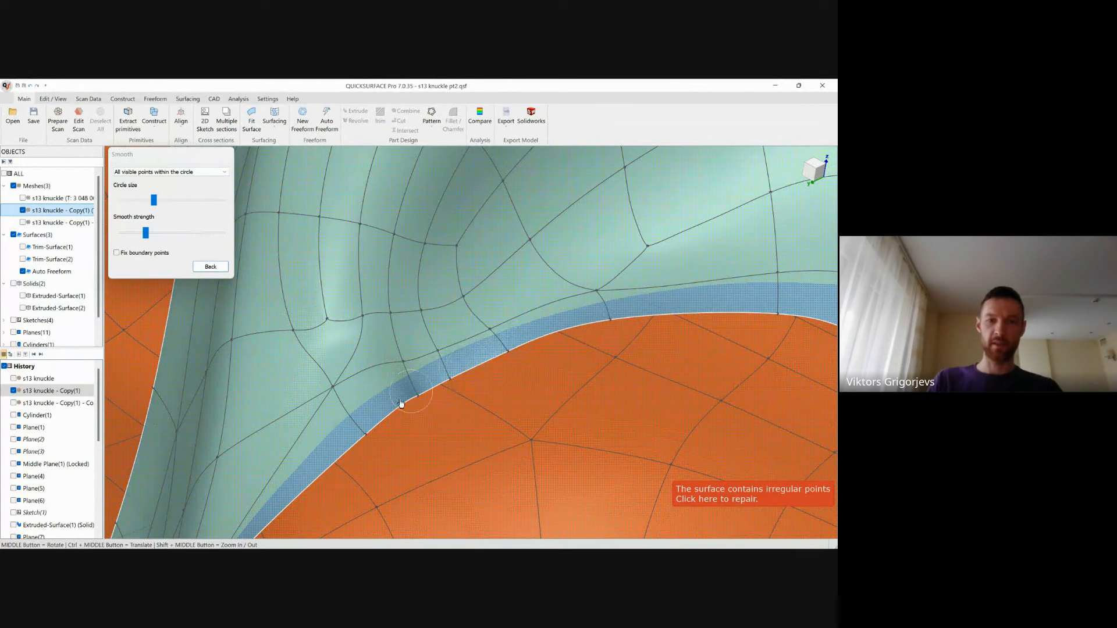
mouse_move(317, 385)
mouse_down()
mouse_move(386, 312)
mouse_move(332, 391)
mouse_move(407, 382)
mouse_move(414, 400)
mouse_move(382, 425)
mouse_move(481, 369)
mouse_move(405, 375)
mouse_up()
drag(590, 307, 581, 324)
scroll(572, 324, down, 5)
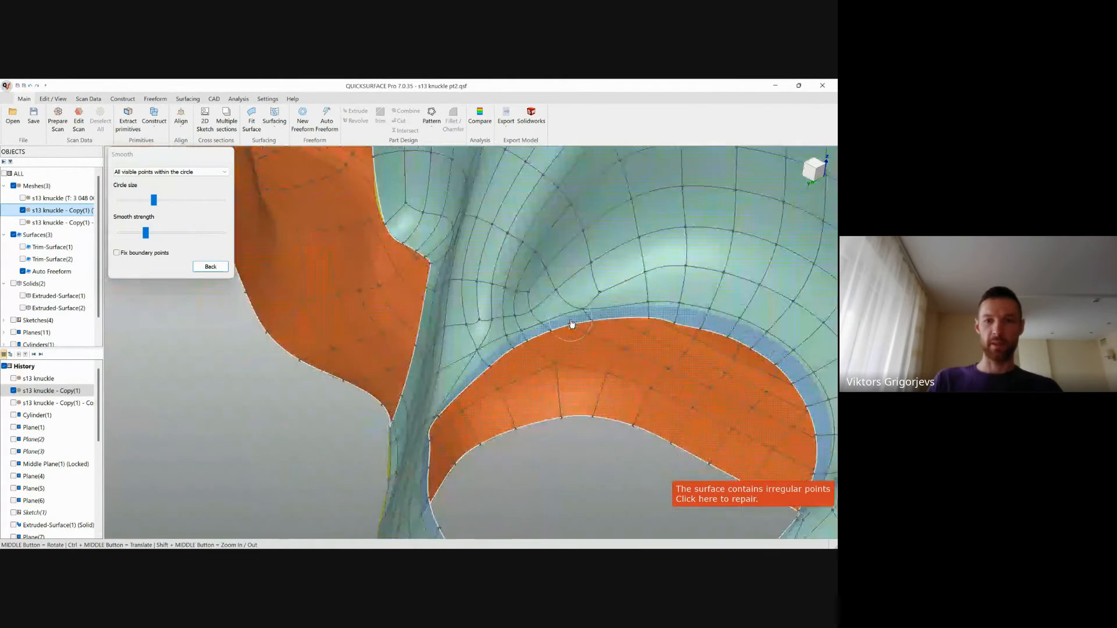
middle_drag(572, 324, 531, 337)
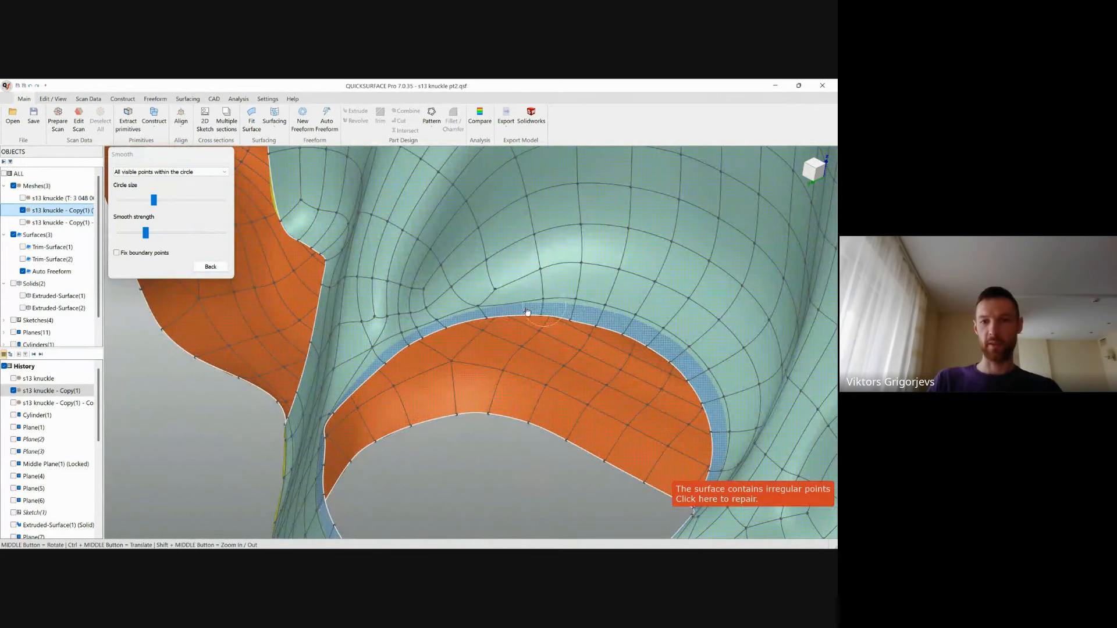
Step: Smooth the uneven boundary points at the corners of the large oval opening in the freeform surface and leave the smoothing tool
middle_drag(683, 377, 578, 411)
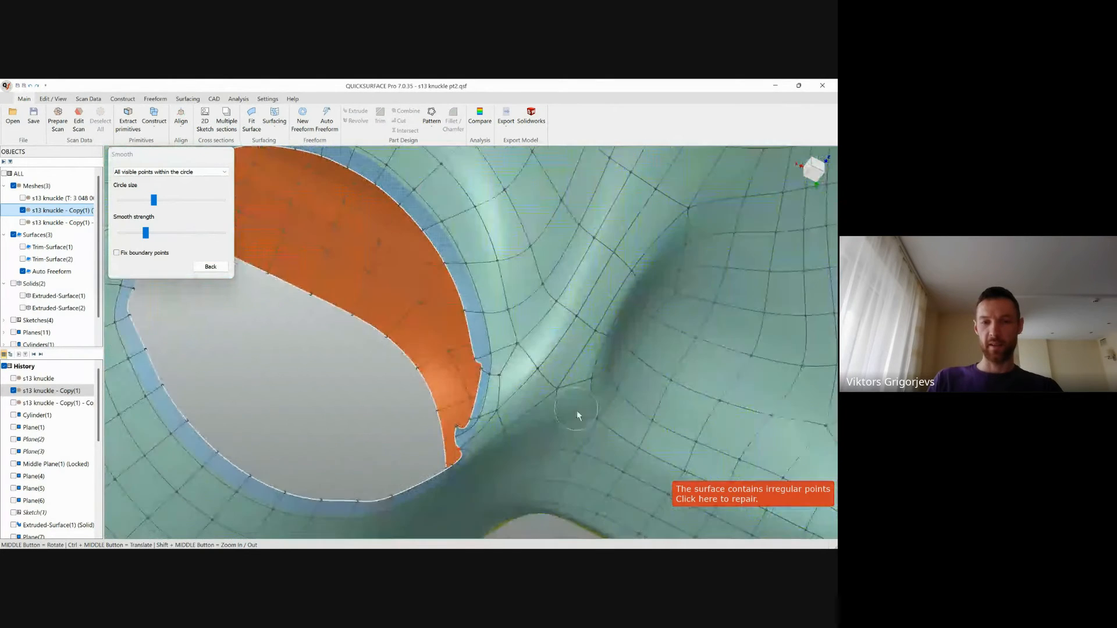
mouse_move(490, 376)
mouse_down()
mouse_move(483, 428)
mouse_move(466, 431)
mouse_move(486, 428)
mouse_move(478, 455)
mouse_up()
mouse_move(478, 455)
middle_down()
mouse_move(488, 473)
mouse_move(382, 463)
middle_up()
drag(288, 353, 312, 369)
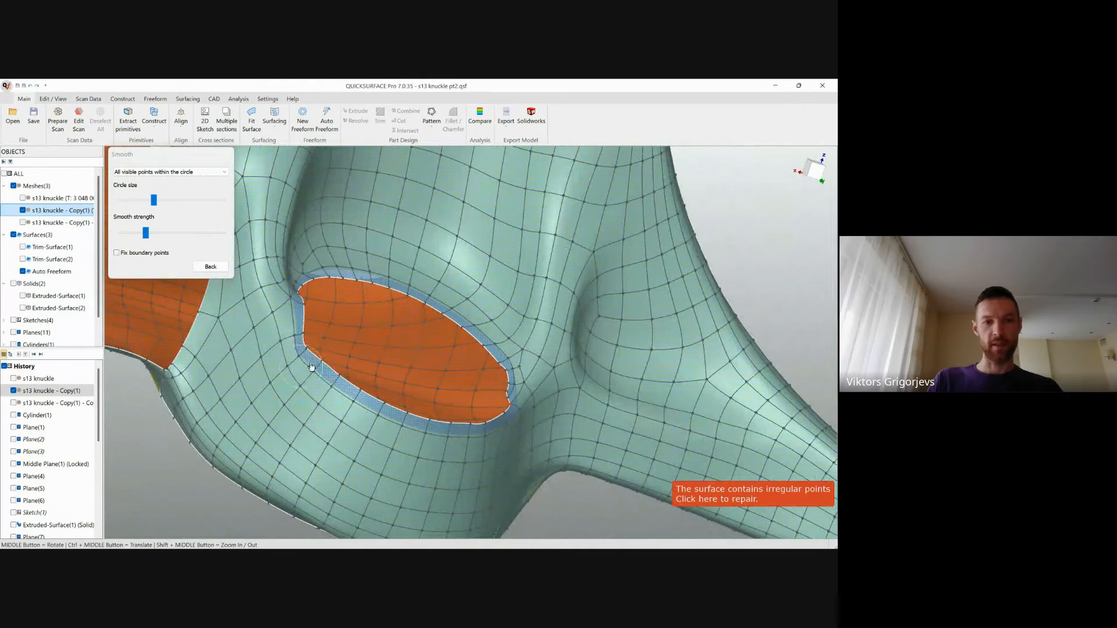
click(210, 268)
ctrl+middle_drag(283, 268, 313, 300)
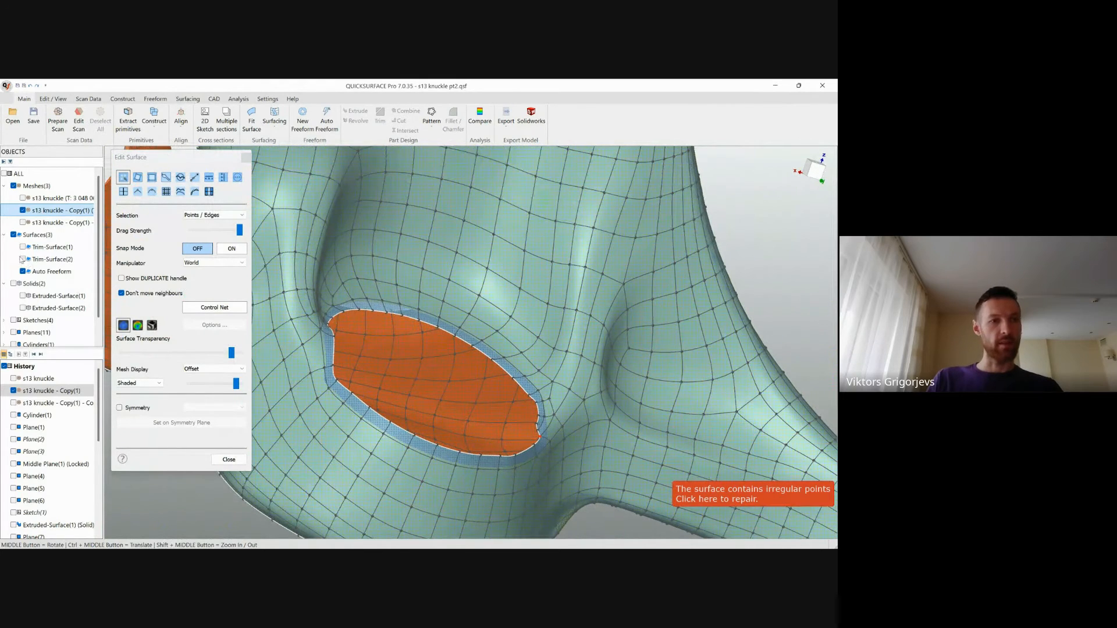
Step: Show Trim-Surface(2) and check how the freeform's rim around the oval opening crosses it
click(23, 259)
middle_drag(427, 349, 499, 368)
scroll(374, 392, up, 5)
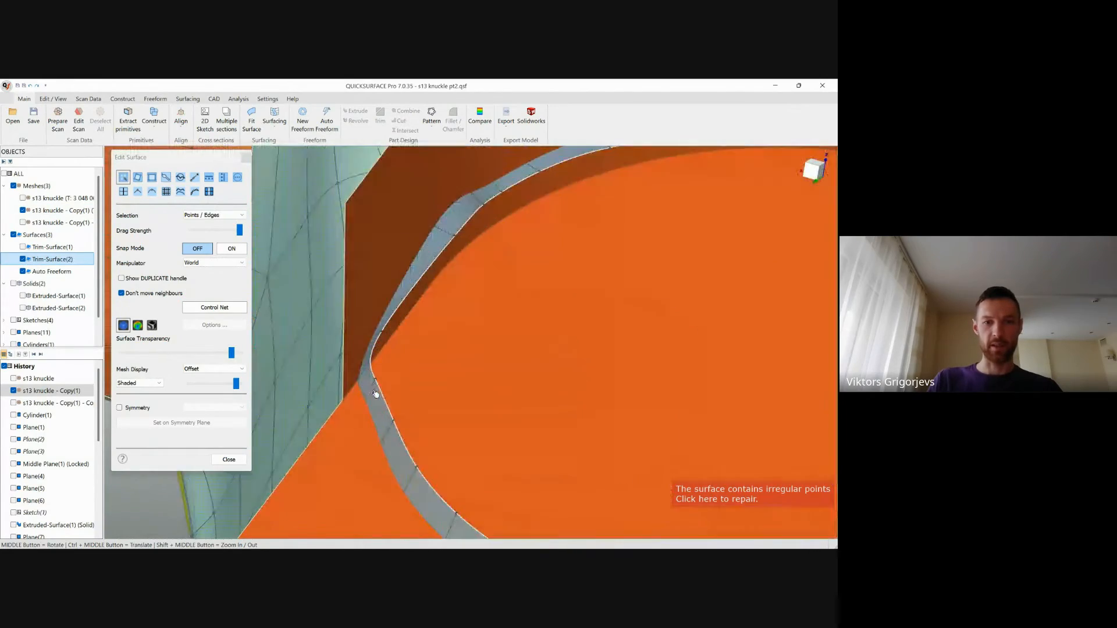
mouse_move(374, 392)
middle_down()
mouse_move(464, 369)
mouse_move(370, 388)
middle_up()
scroll(464, 261, down, 3)
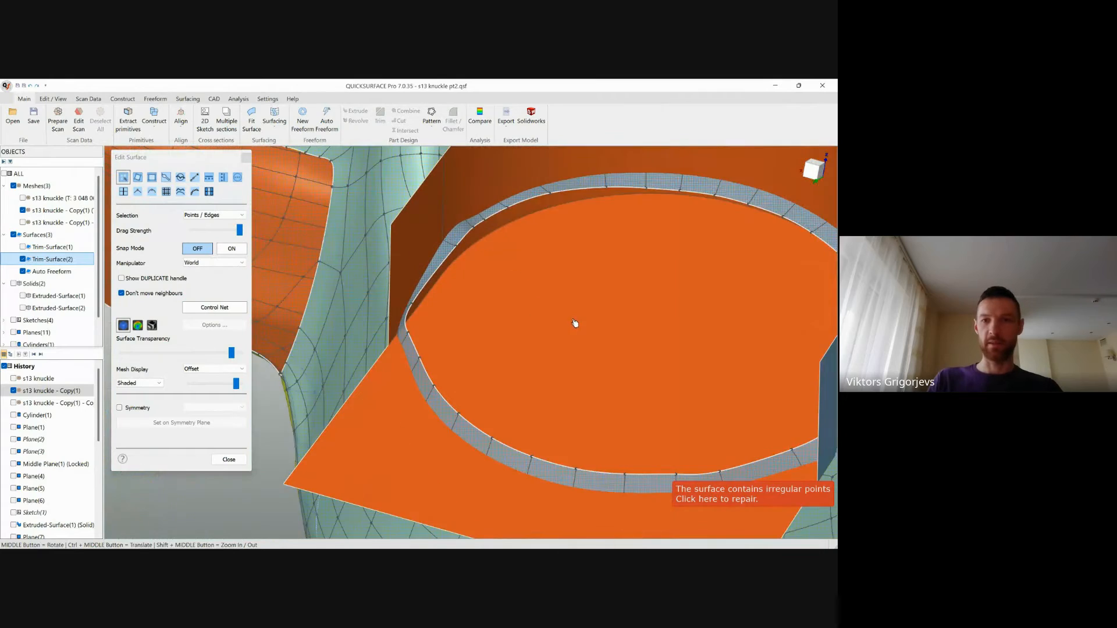
scroll(575, 323, down, 5)
middle_drag(578, 334, 599, 370)
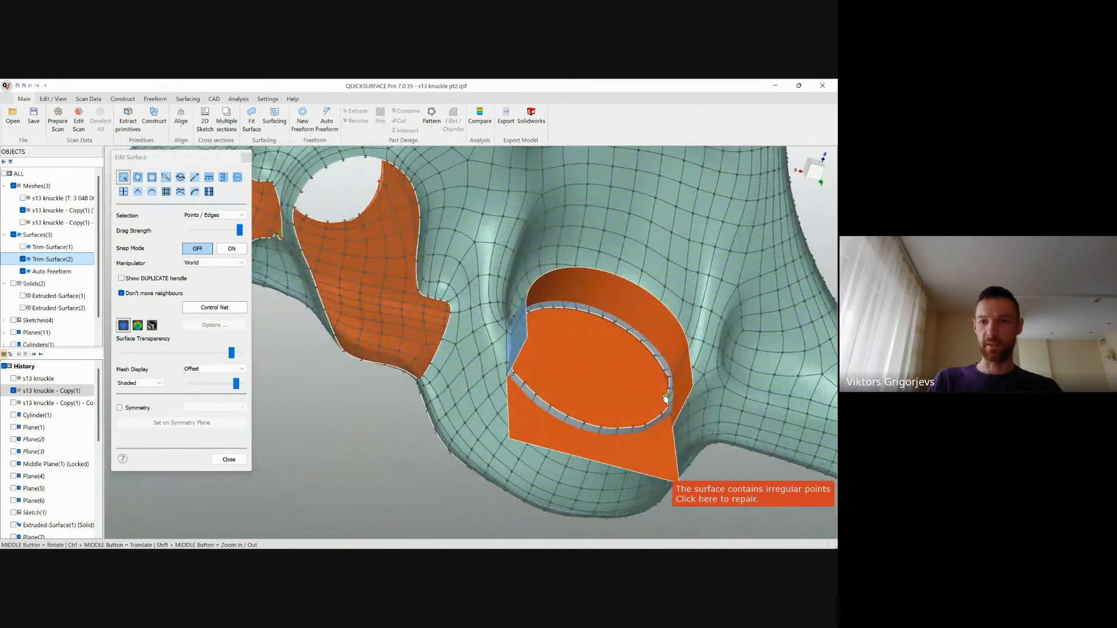
middle_drag(666, 400, 263, 468)
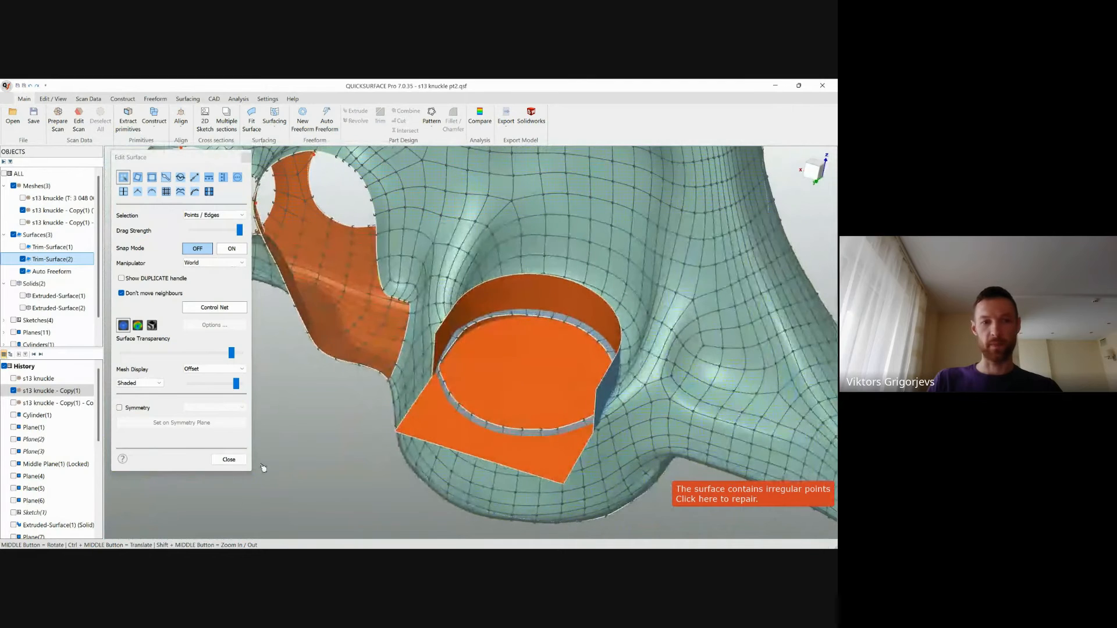
Step: Finish editing the freeform surface and hide the s13 knuckle - Copy(1) scan mesh
click(228, 459)
scroll(449, 429, up, 2)
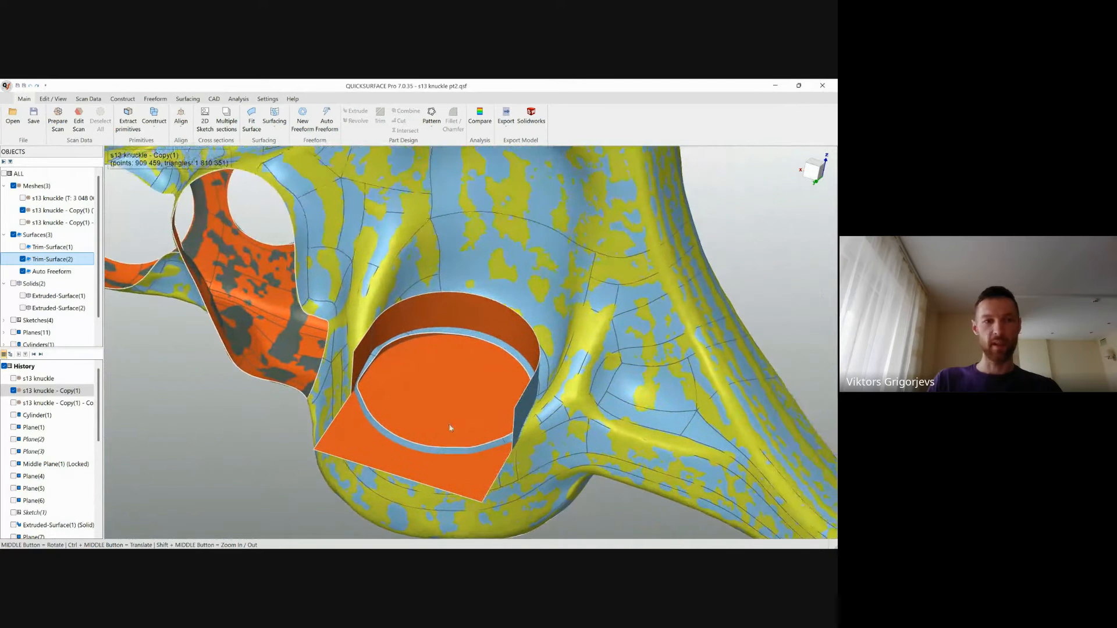
click(24, 211)
scroll(406, 423, down, 2)
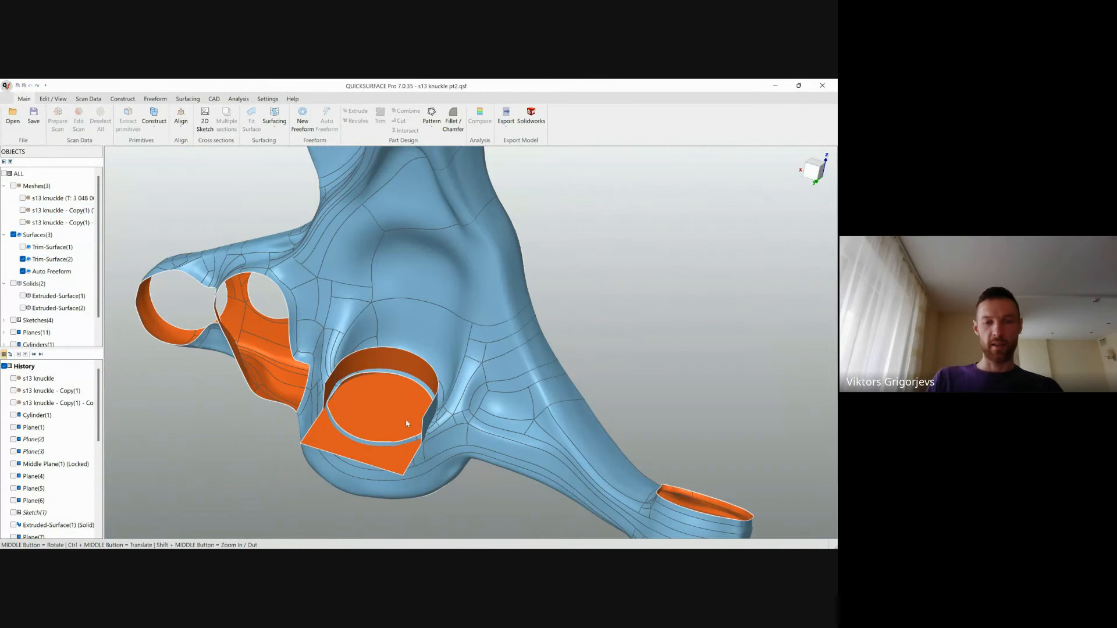
Step: Trim Auto Freeform and Trim-Surface(2) against each other, removing the excess cylindrical wall and plane outside the oval opening, and accept the trim
click(442, 342)
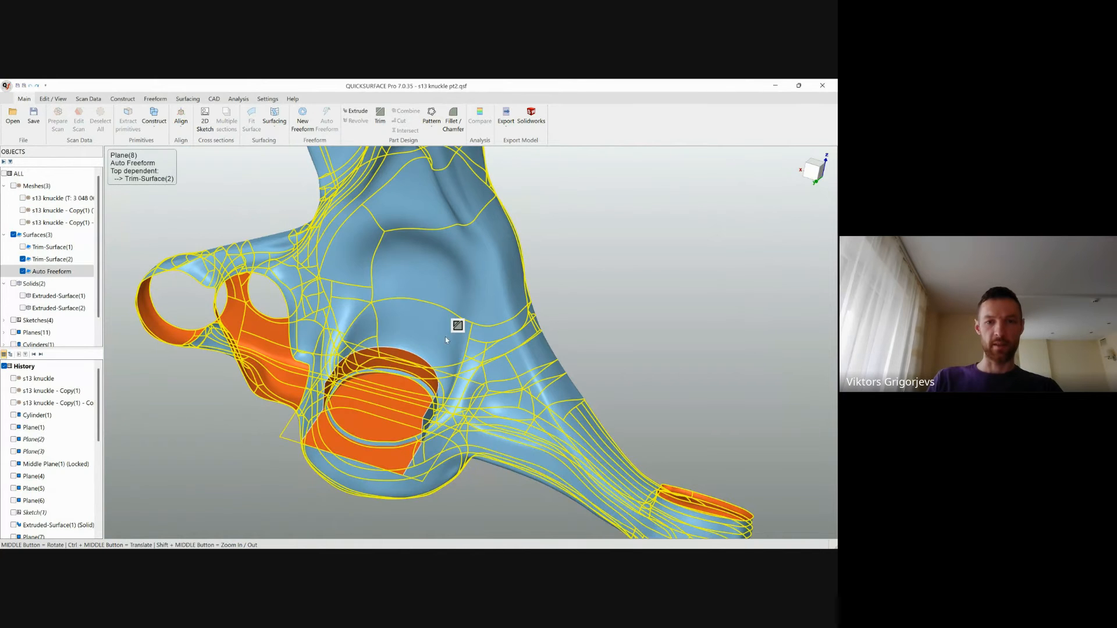
click(458, 326)
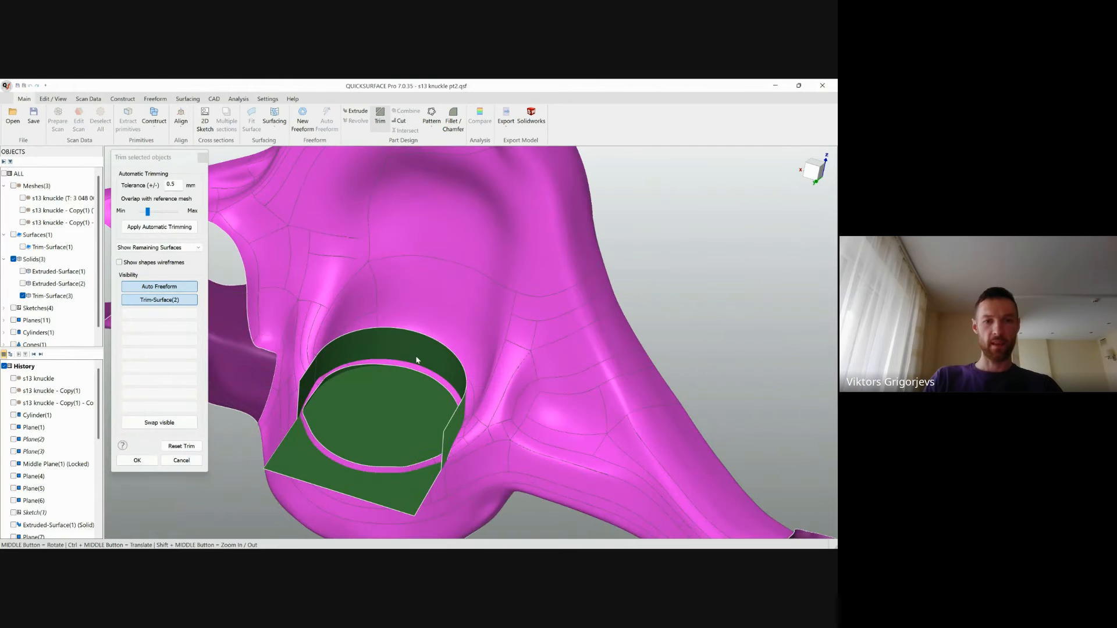
click(416, 354)
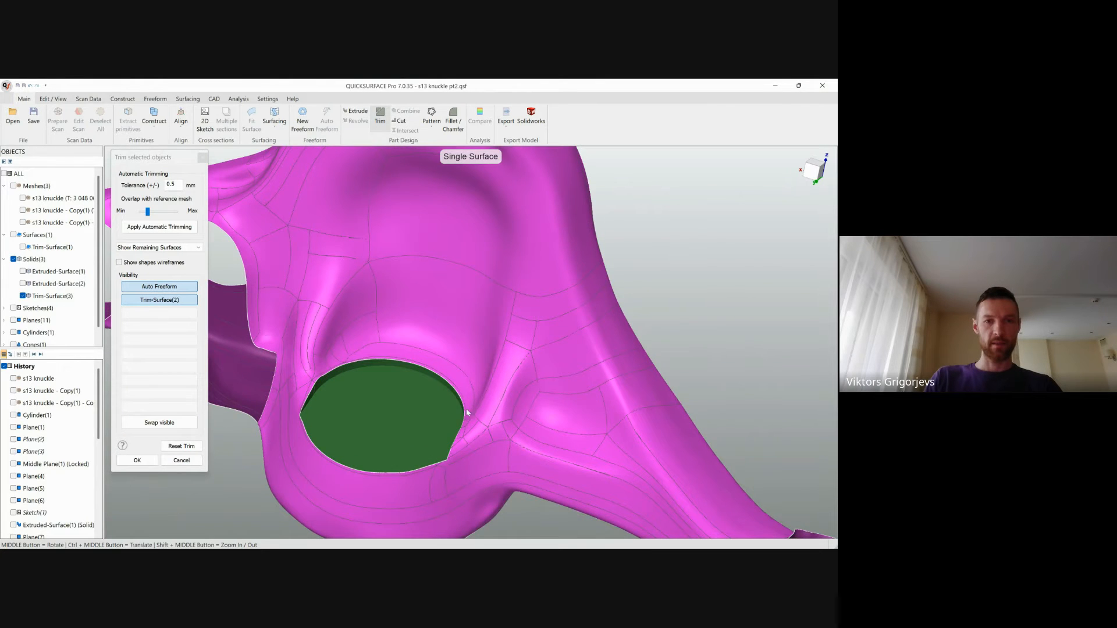
middle_drag(558, 407, 599, 396)
scroll(403, 434, up, 5)
middle_drag(406, 437, 475, 236)
scroll(479, 423, down, 4)
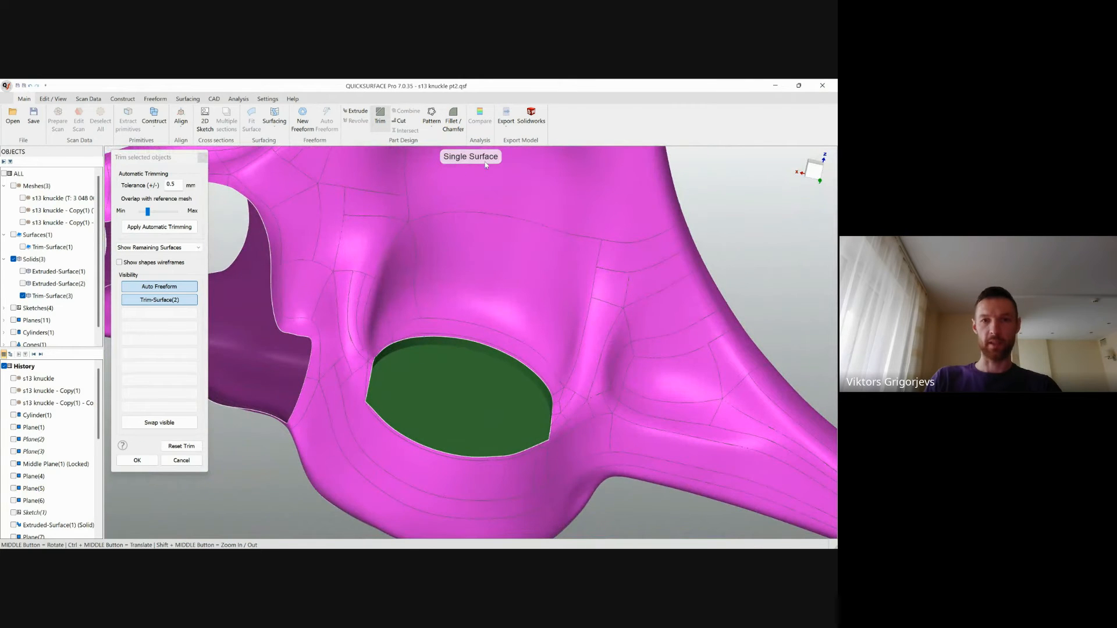
click(156, 464)
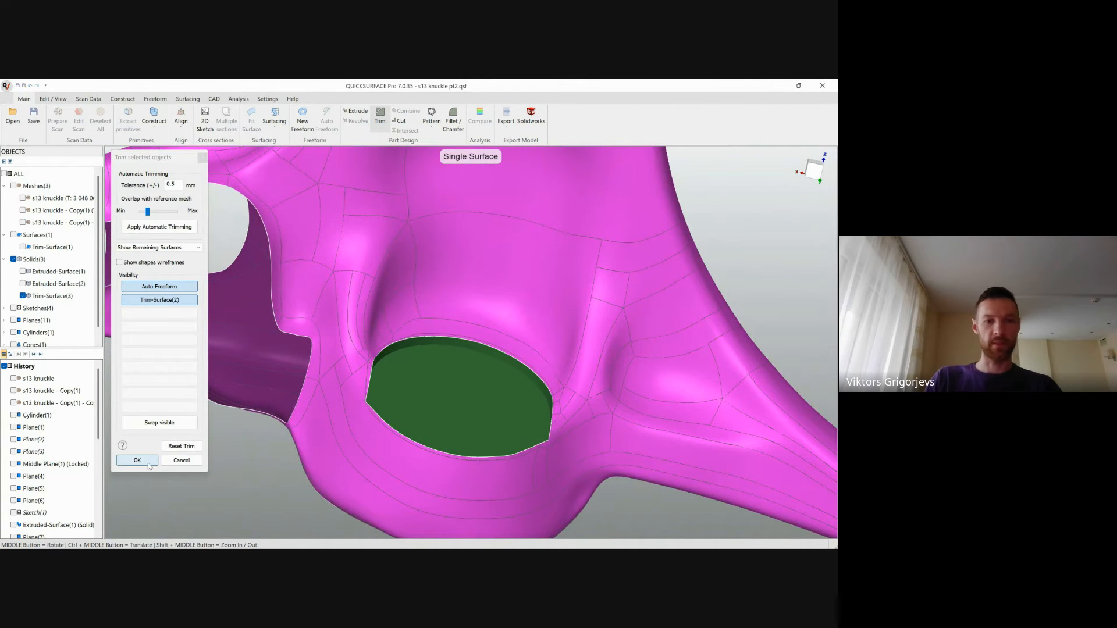
click(450, 396)
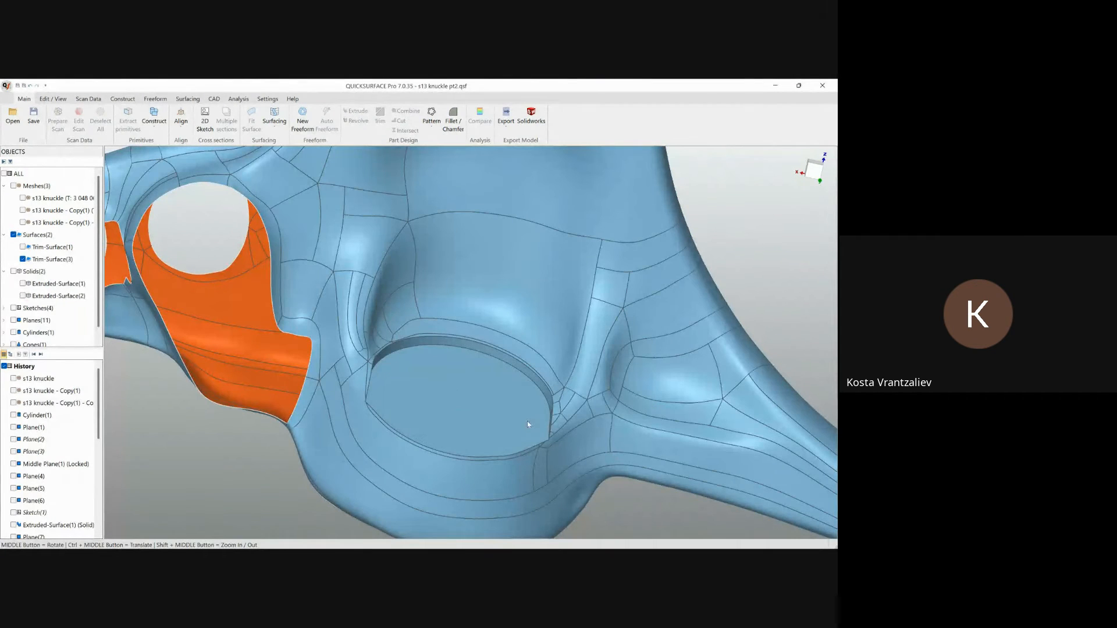
Step: Reopen the Auto Freeform surface inside the trimmed body for editing
middle_drag(531, 426, 640, 462)
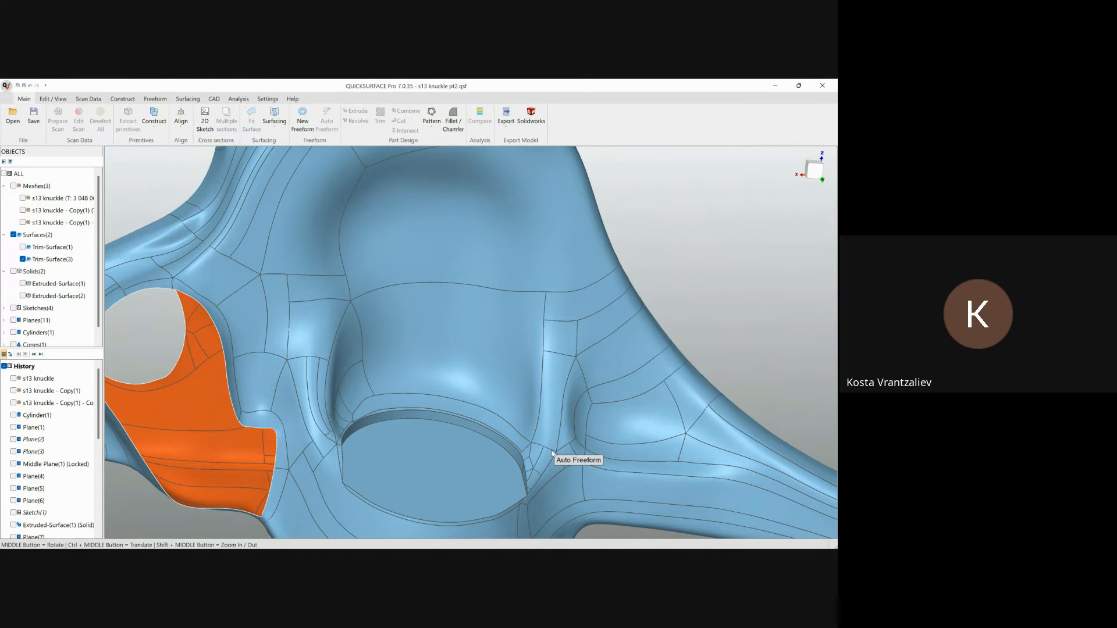
ctrl+middle_drag(529, 455, 573, 377)
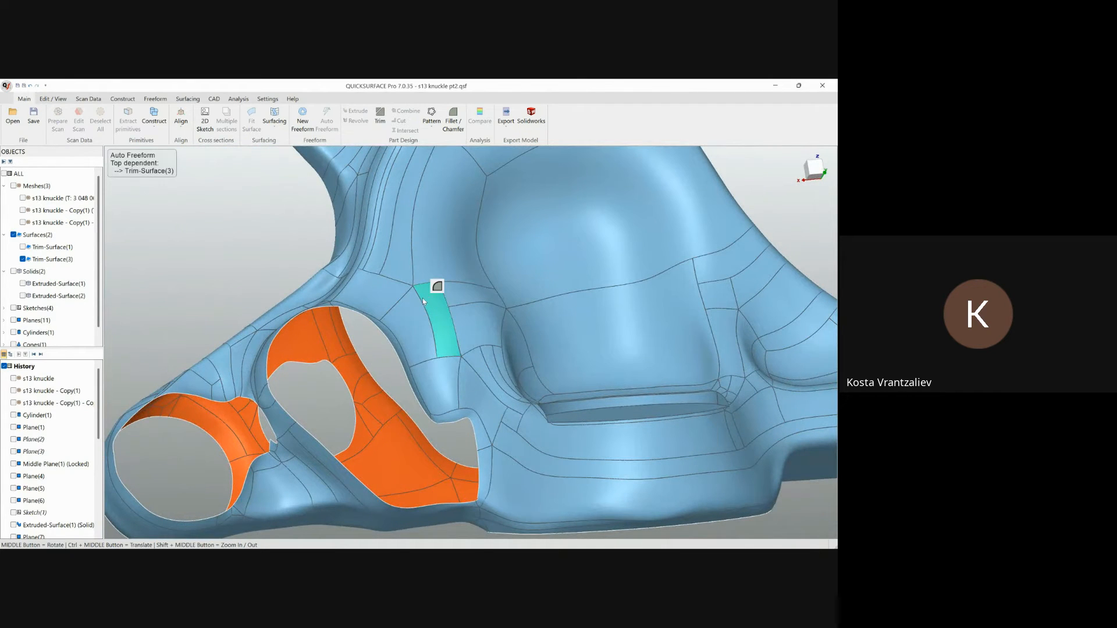
right_click(423, 298)
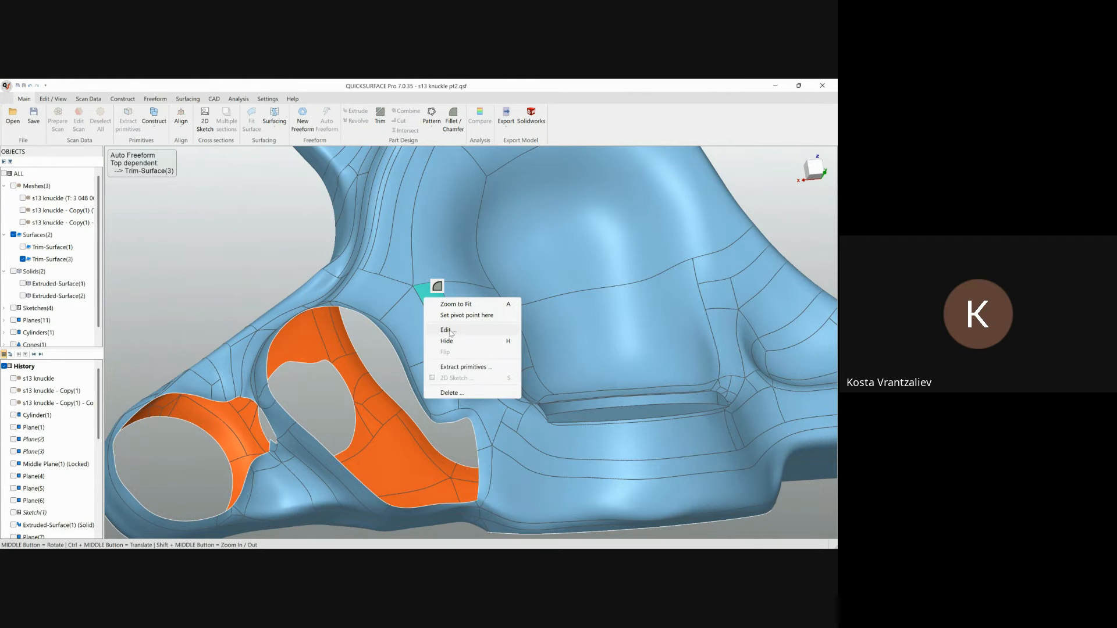
click(451, 333)
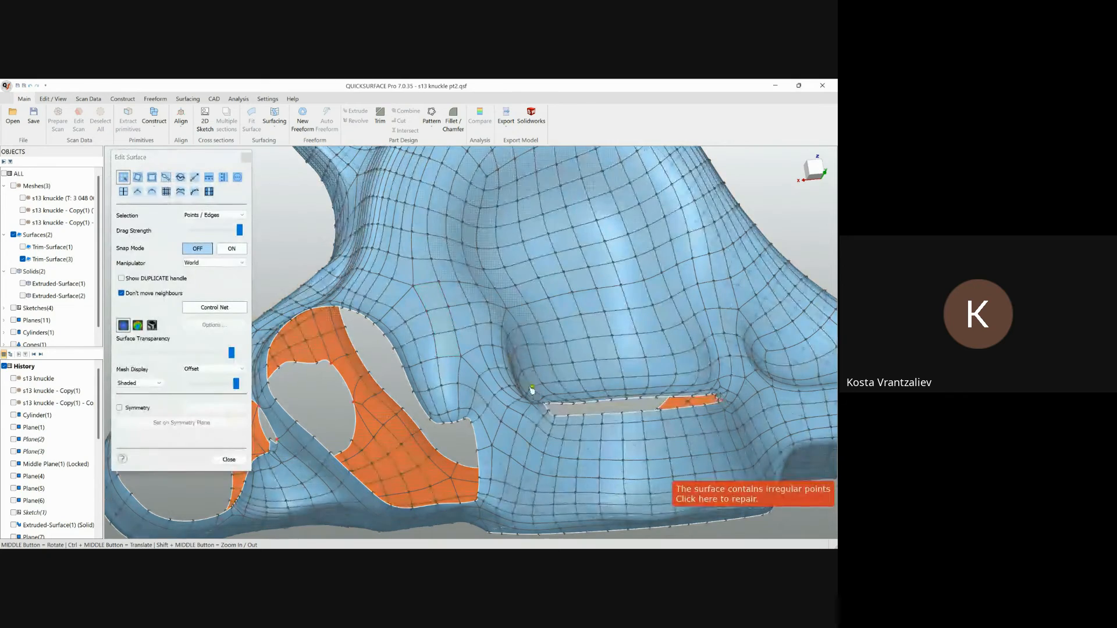
Step: Extend the freeform's boundary inward around the irregular opening next to the trimmed oval pocket
middle_drag(531, 389, 594, 350)
ctrl+middle_drag(580, 449, 505, 290)
scroll(451, 333, up, 5)
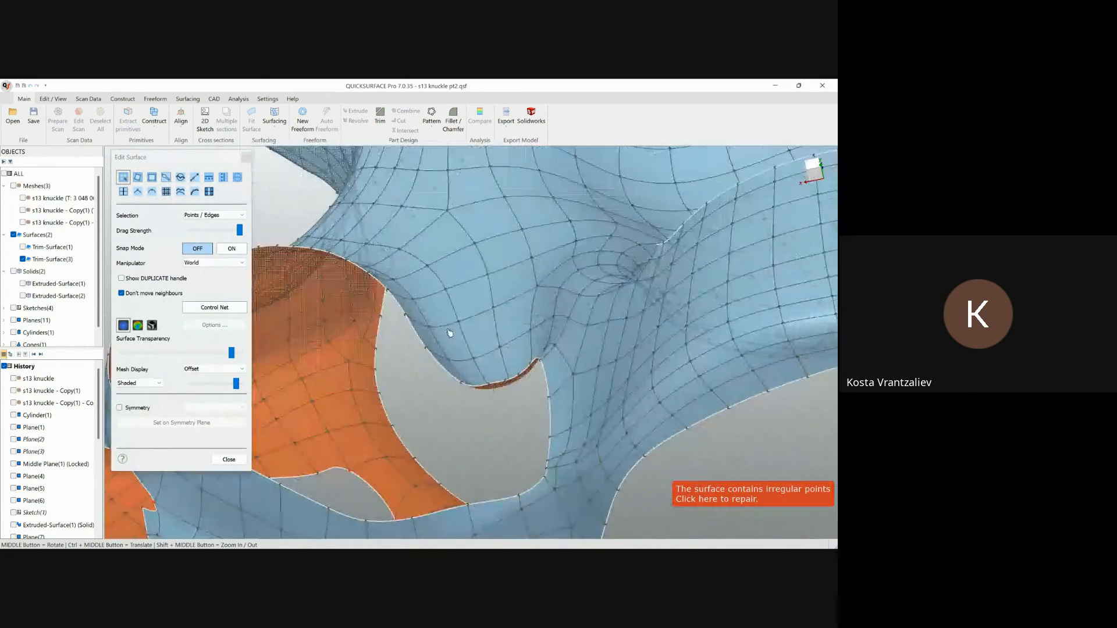
ctrl+middle_drag(452, 334, 529, 328)
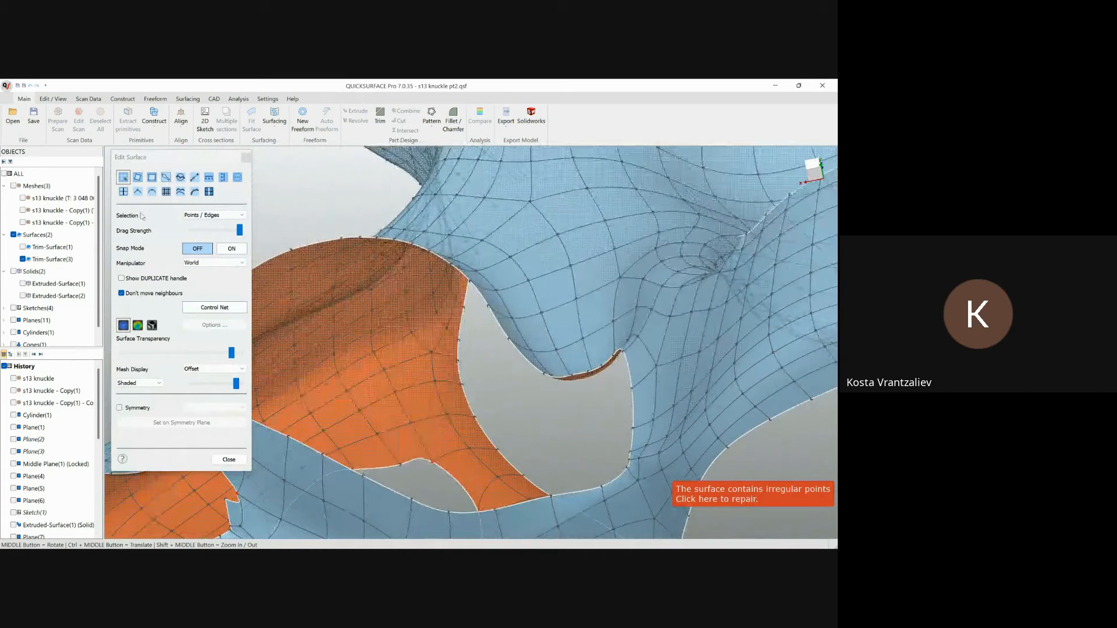
click(199, 180)
drag(635, 413, 616, 414)
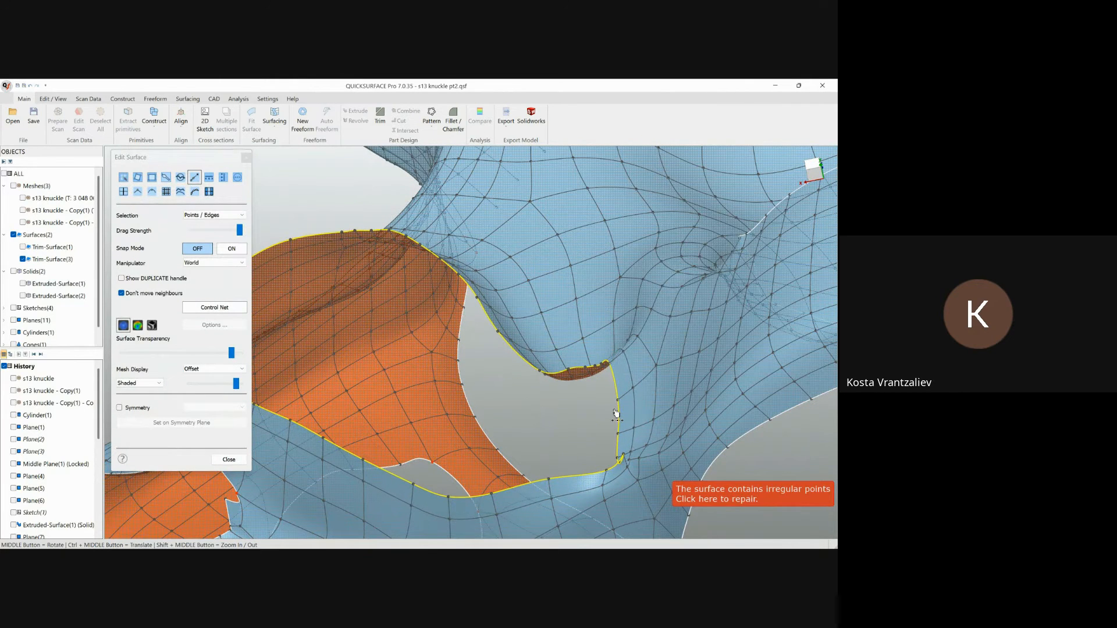
Step: Smooth the extended boundary of the irregular opening, evening out its sharp corners with the circular Smooth brush
click(181, 191)
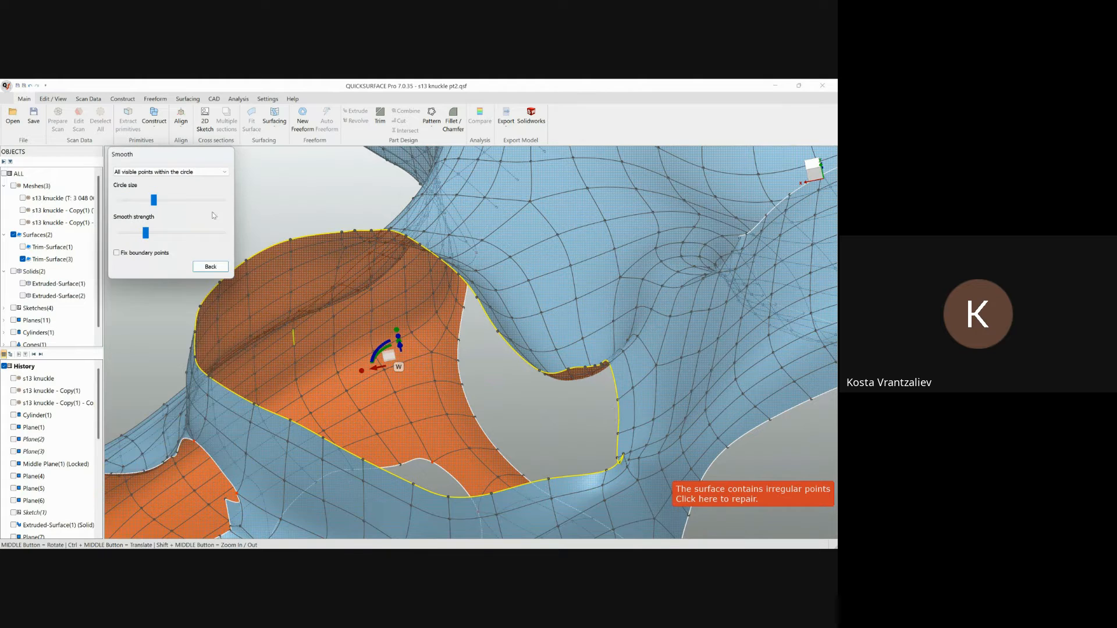
scroll(620, 445, up, 3)
mouse_move(621, 445)
mouse_down()
mouse_move(633, 449)
mouse_move(603, 462)
mouse_move(633, 425)
mouse_move(666, 463)
mouse_move(573, 523)
mouse_move(602, 515)
mouse_up()
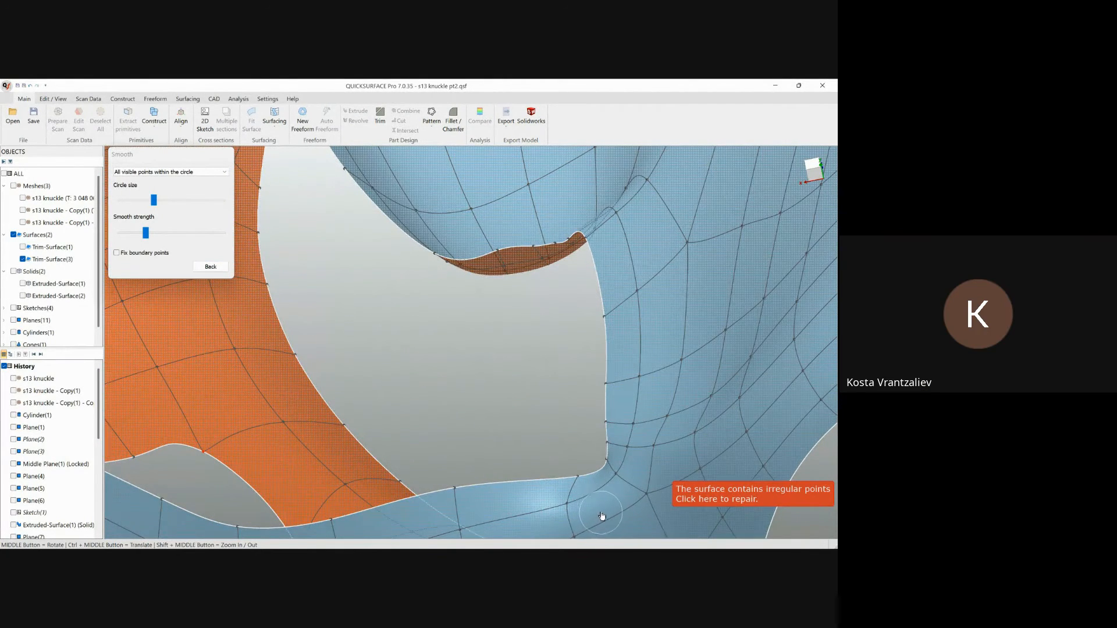
middle_drag(602, 515, 556, 455)
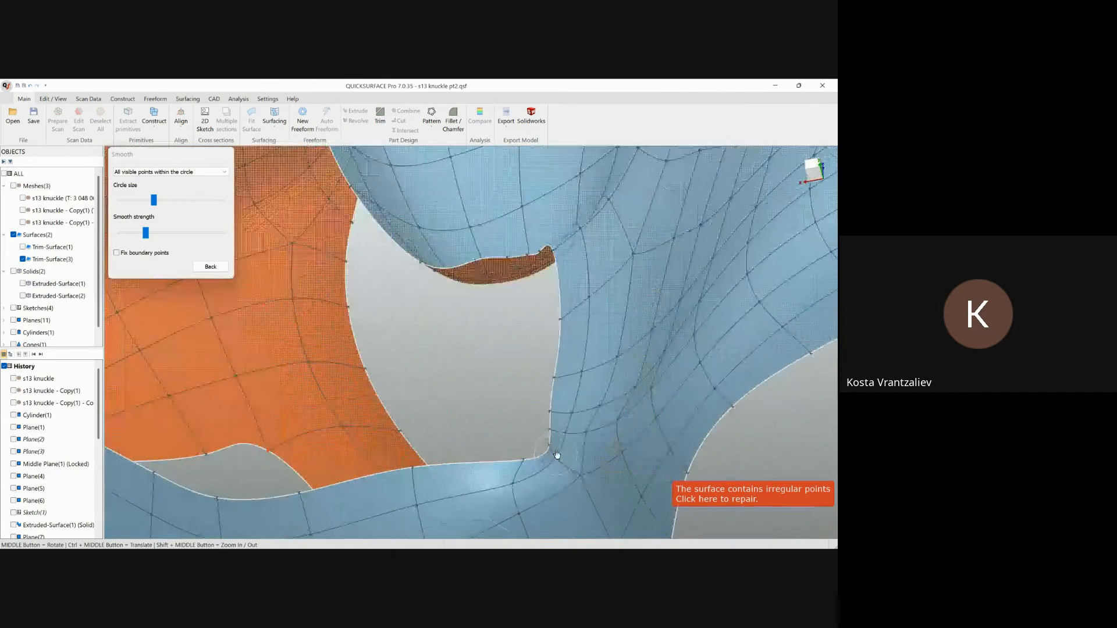
drag(538, 450, 553, 439)
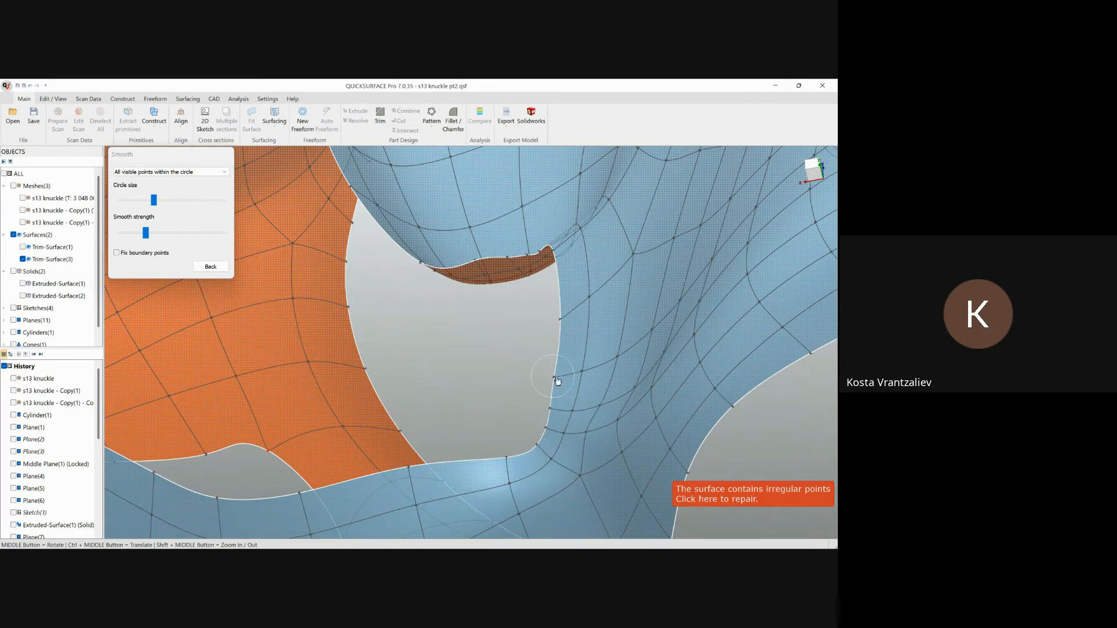
mouse_move(556, 382)
middle_down()
mouse_move(606, 431)
mouse_move(617, 384)
mouse_move(600, 365)
mouse_move(554, 376)
middle_up()
mouse_move(550, 375)
mouse_down()
mouse_move(517, 370)
mouse_move(563, 374)
mouse_move(545, 376)
mouse_up()
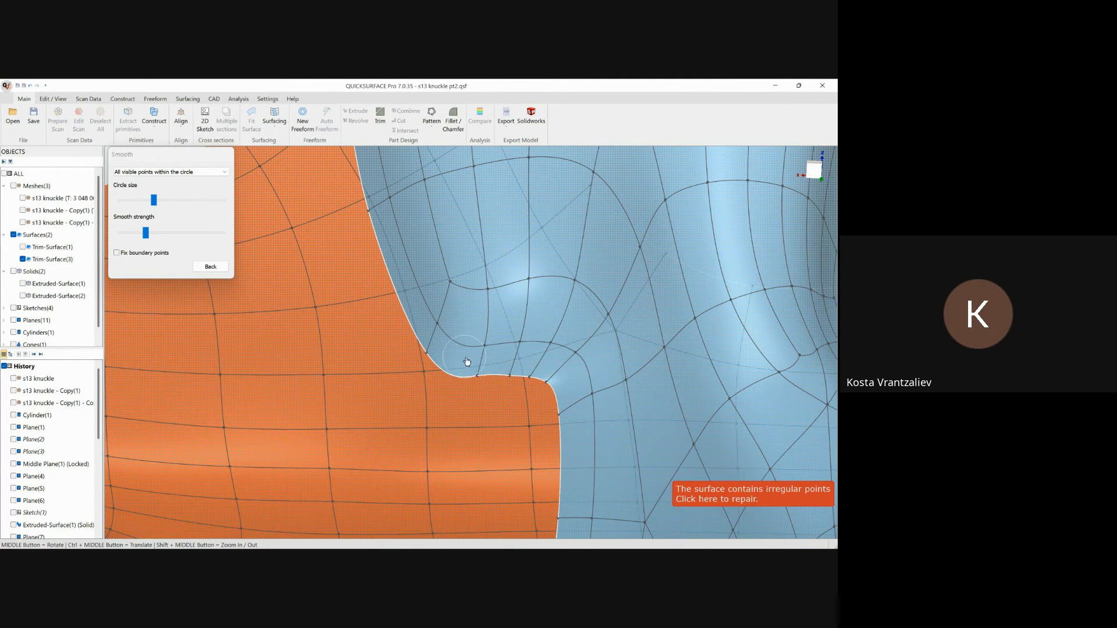
Step: Show Trim-Surface(1), check that the extended rim passes through it all around, and leave the smoothing tool
scroll(555, 380, down, 7)
ctrl+middle_drag(562, 387, 539, 380)
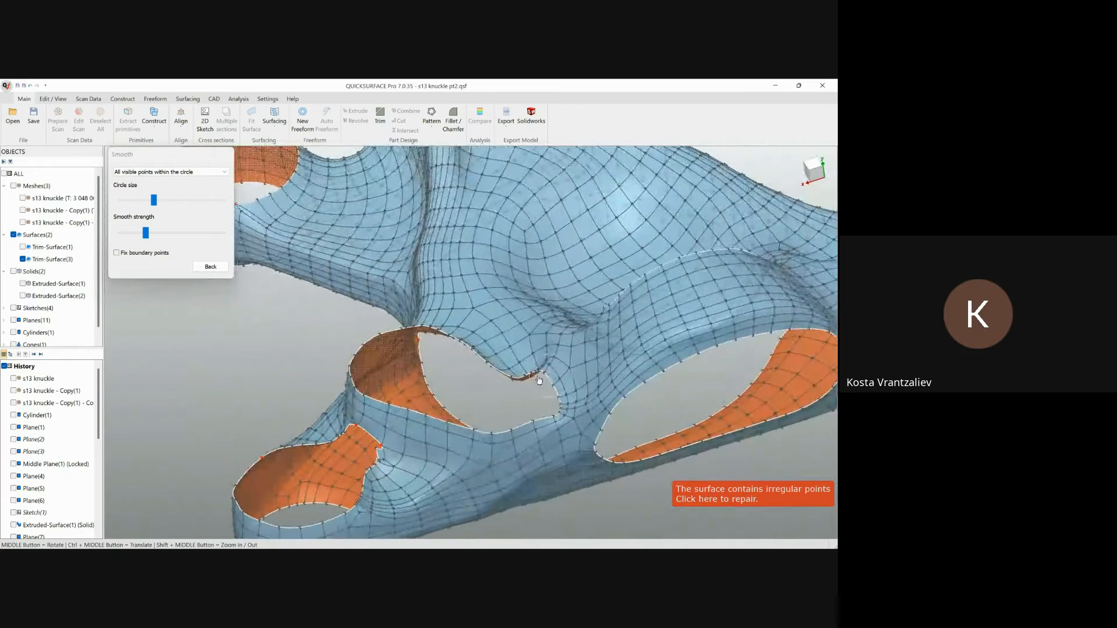
click(23, 247)
scroll(549, 414, up, 5)
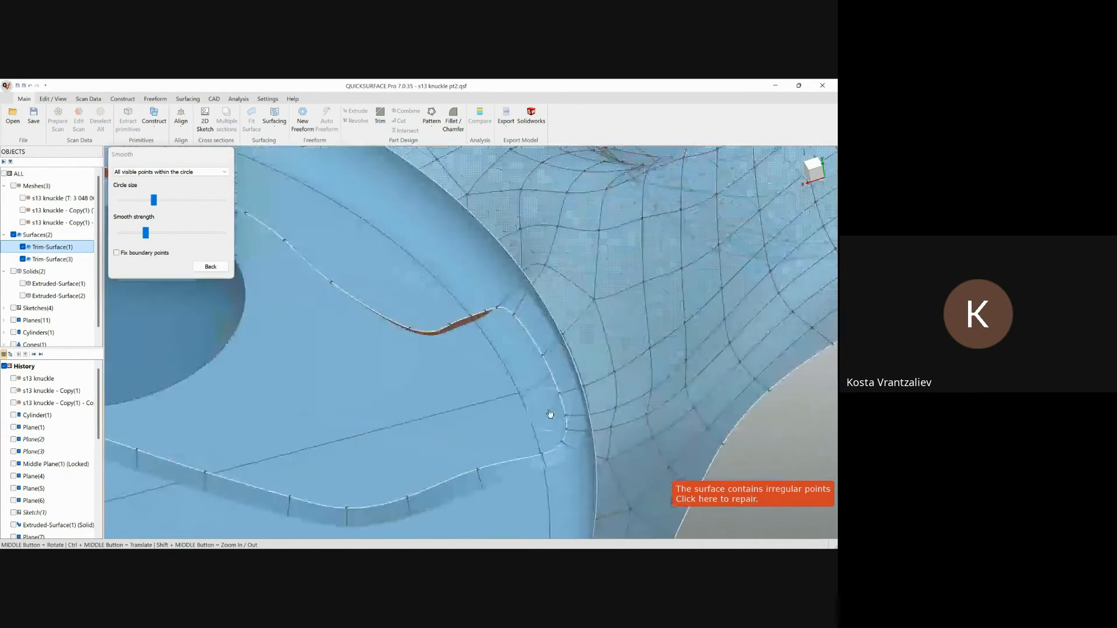
middle_drag(548, 413, 494, 393)
scroll(555, 377, down, 3)
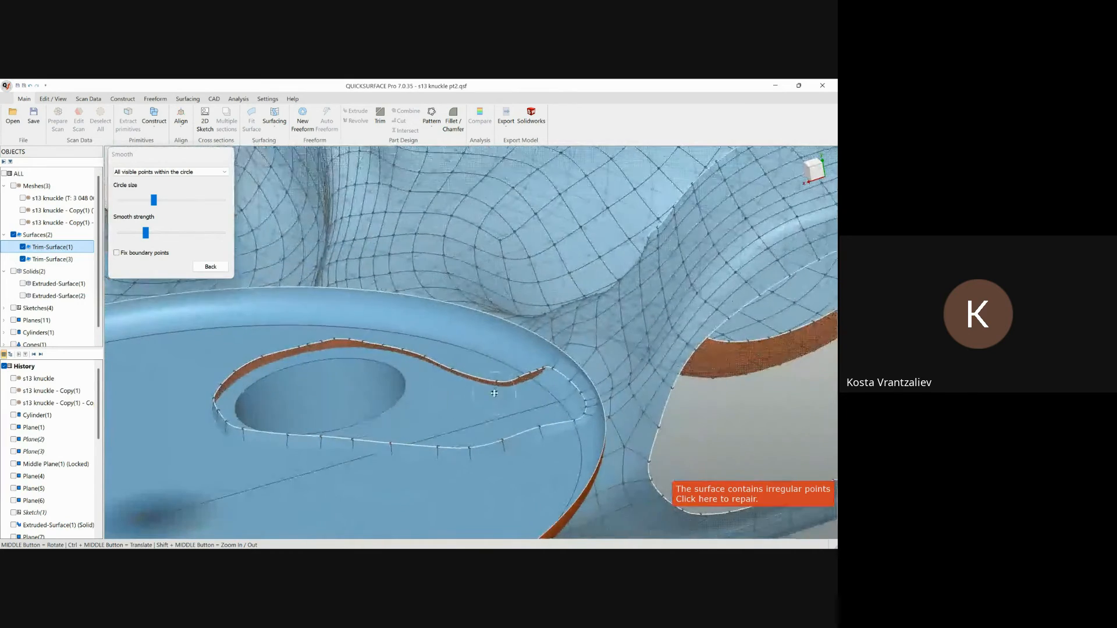
click(204, 267)
scroll(446, 407, down, 3)
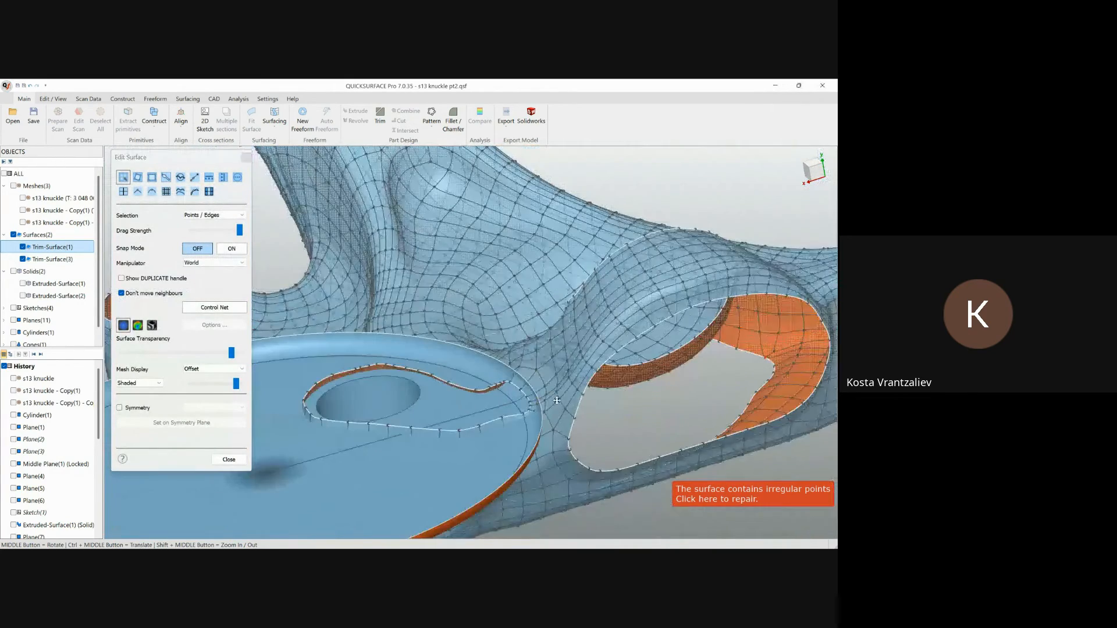
ctrl+middle_drag(450, 410, 485, 405)
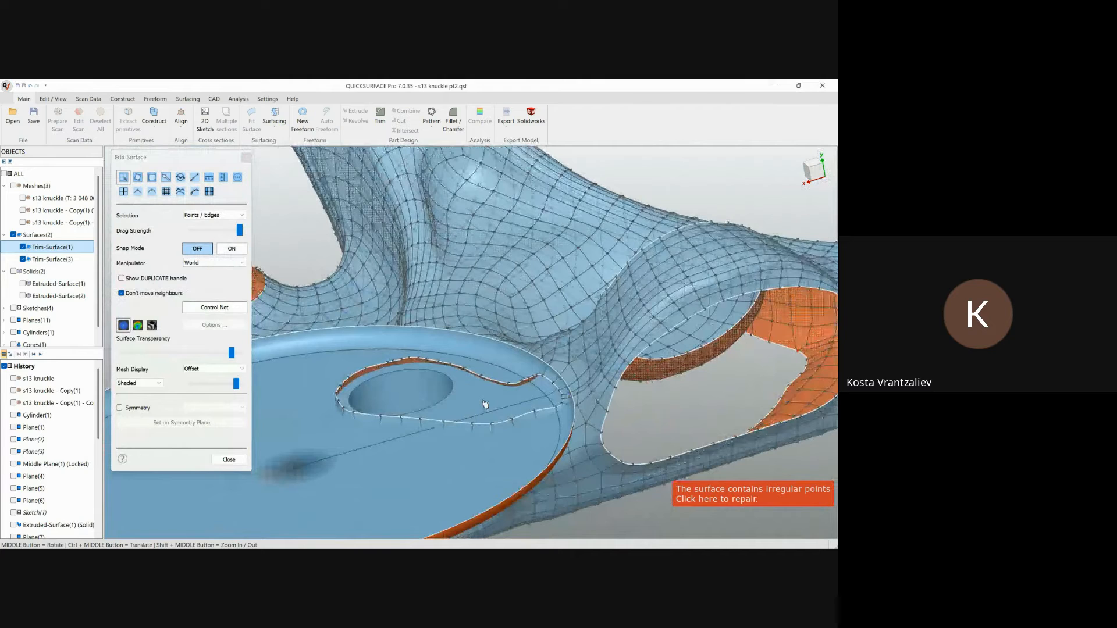
Step: Show the deviation colour map, enable Snap Mode with Closest Point, and snap the freeform's high-deviation points between the disc and the oval opening onto the mesh
click(137, 325)
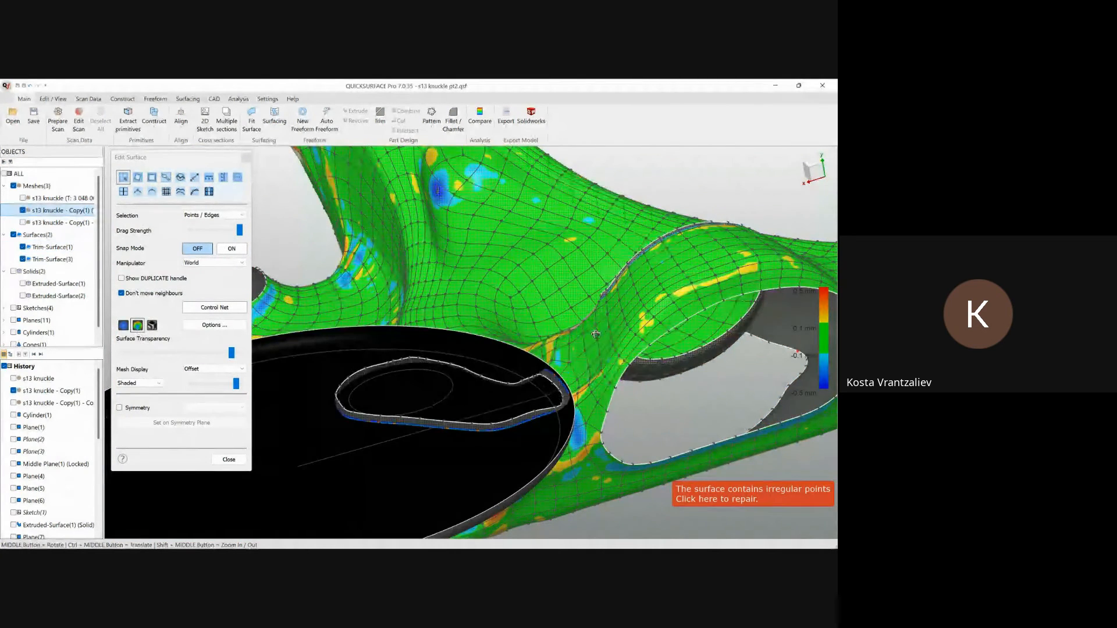
middle_drag(596, 335, 579, 442)
scroll(620, 329, up, 5)
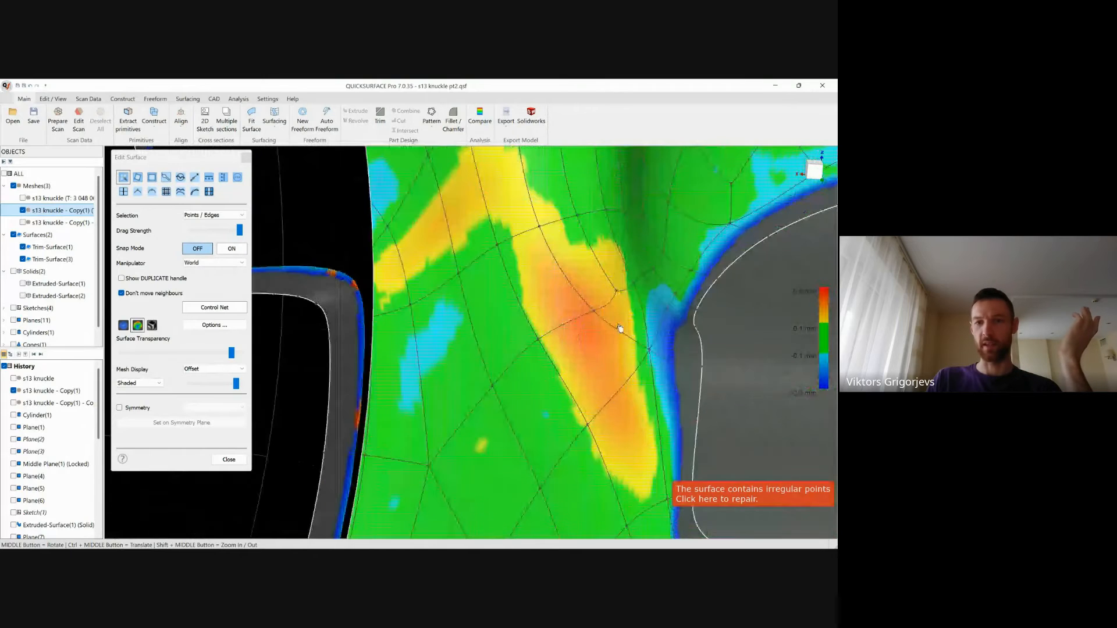
click(588, 316)
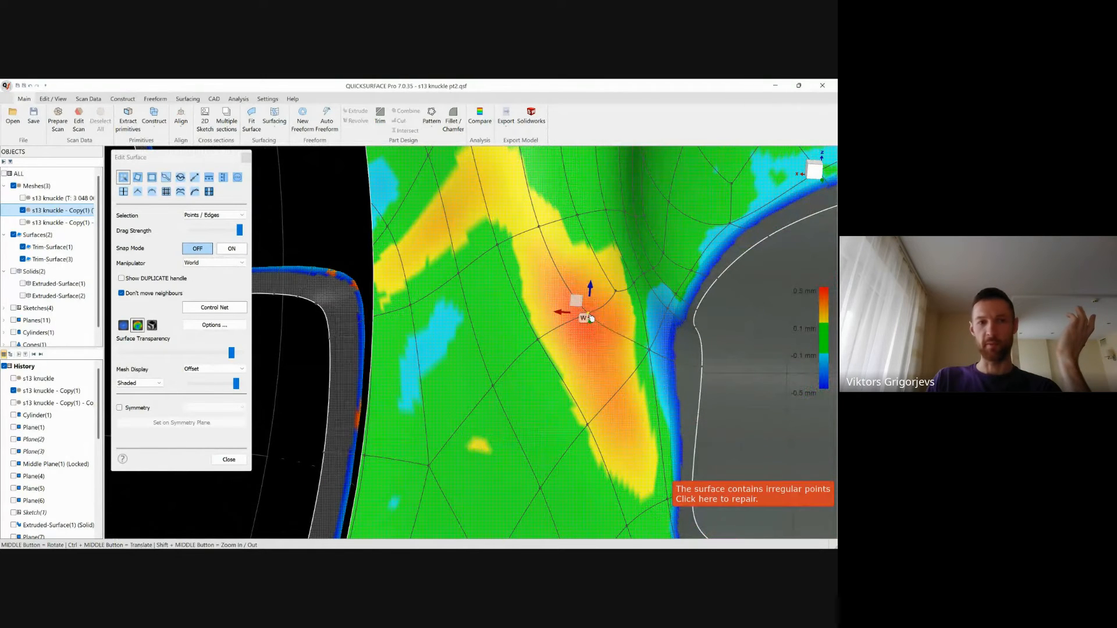
click(231, 249)
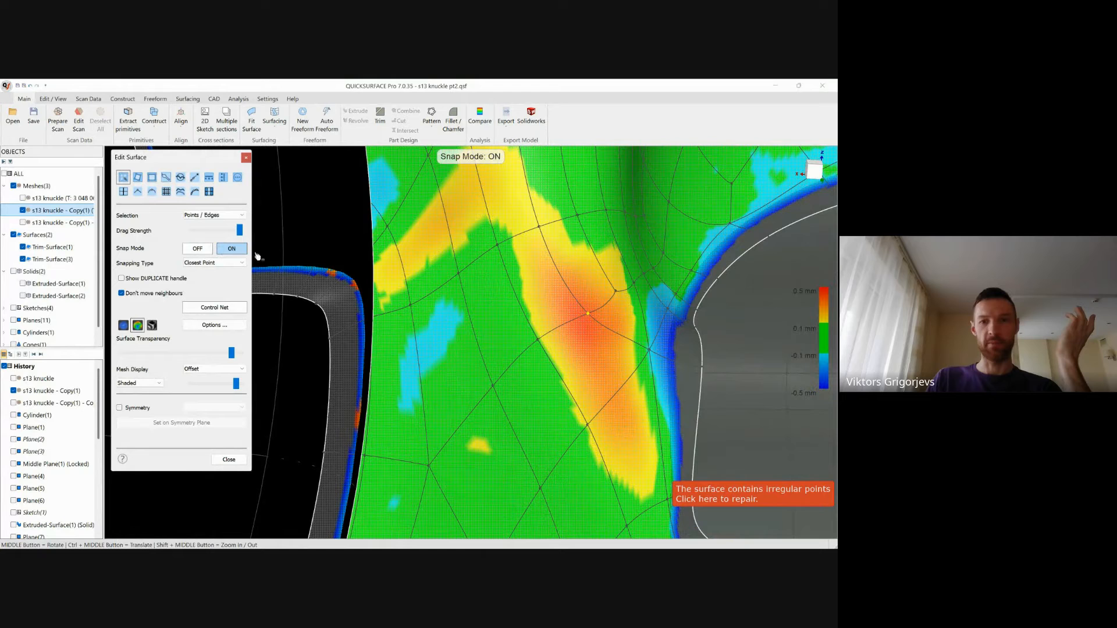
click(589, 315)
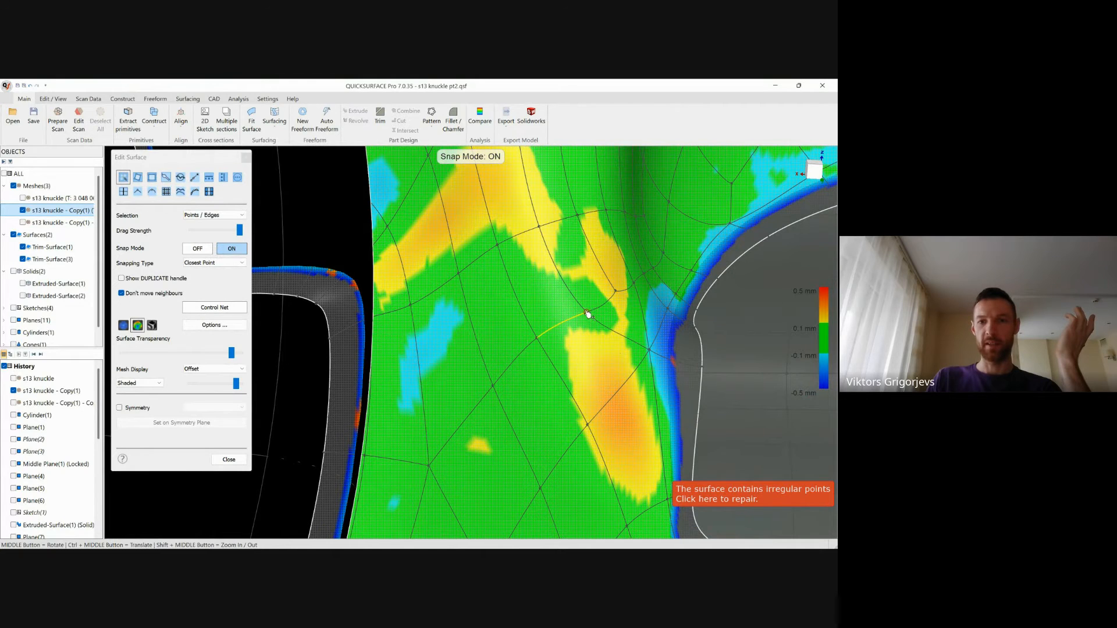
click(589, 425)
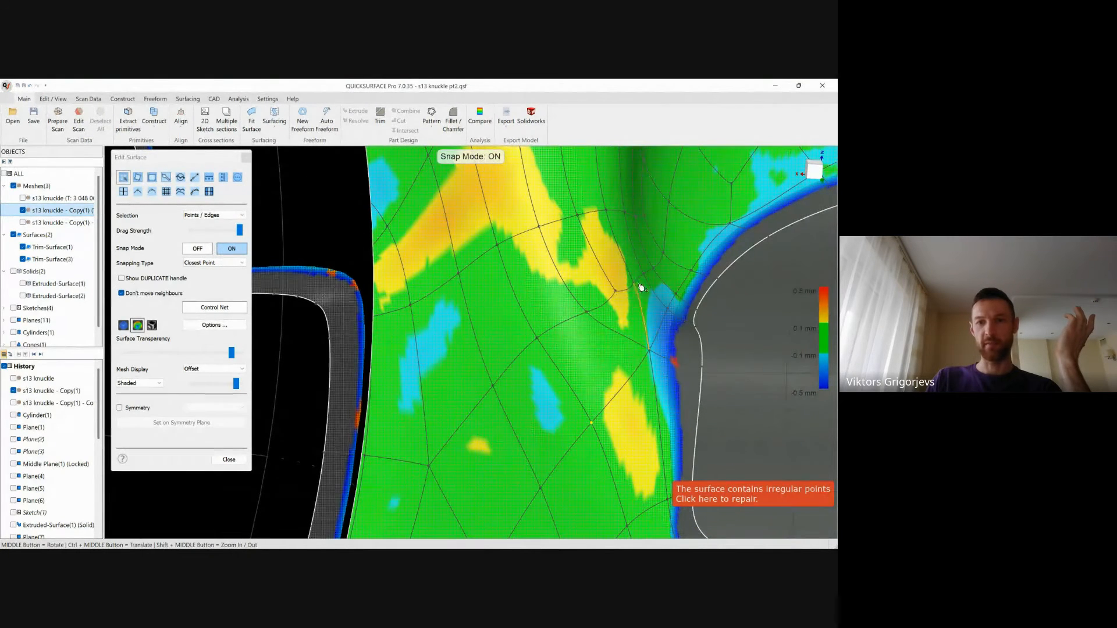
middle_drag(605, 292, 541, 249)
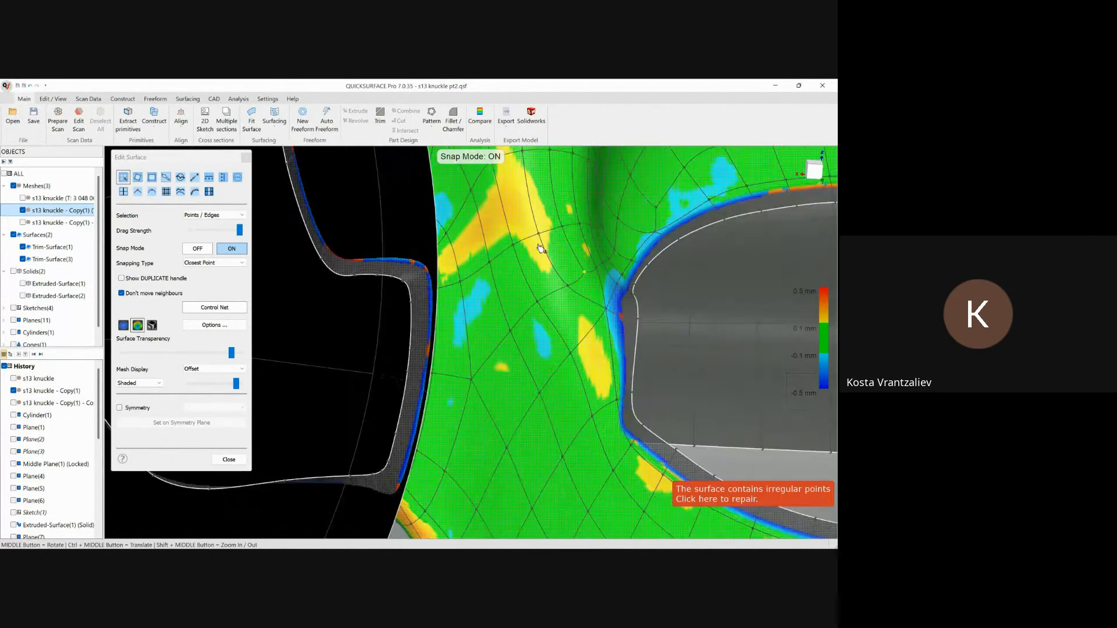
Step: Examine the deviation map across the knuckle's freeform for remaining areas that deviate from the mesh
scroll(541, 249, down, 3)
scroll(576, 437, down, 4)
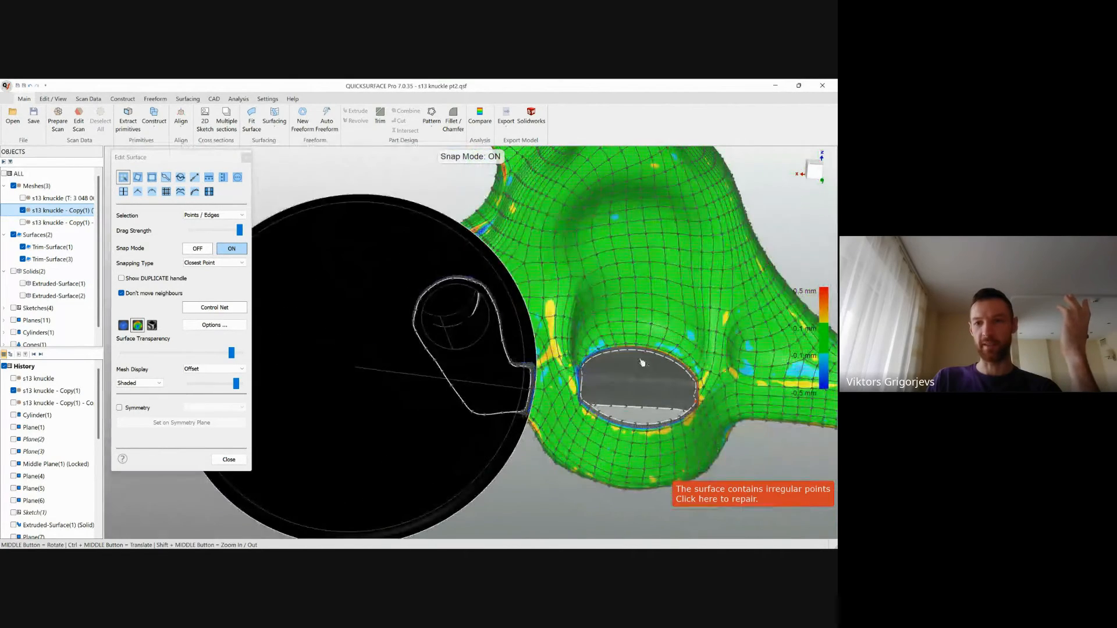
scroll(721, 344, down, 3)
scroll(727, 349, up, 6)
scroll(699, 352, down, 5)
scroll(636, 354, down, 3)
scroll(624, 262, up, 2)
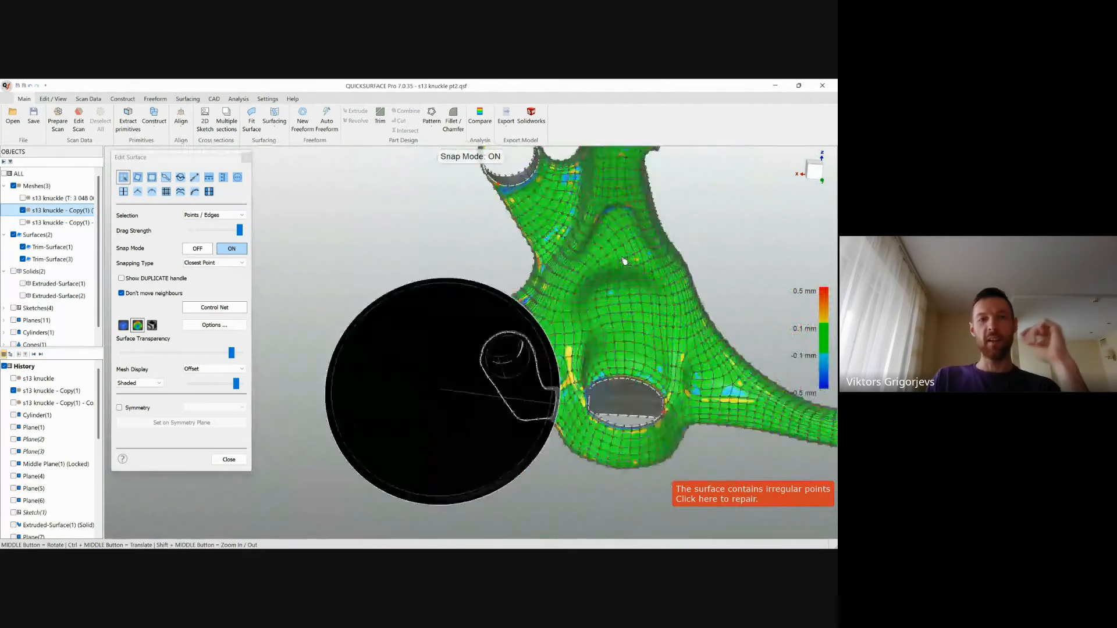
Step: Turn off Snap Mode and the deviation map, finish editing the freeform, and hide the s13 knuckle - Copy(1) mesh
click(198, 248)
scroll(606, 335, up, 3)
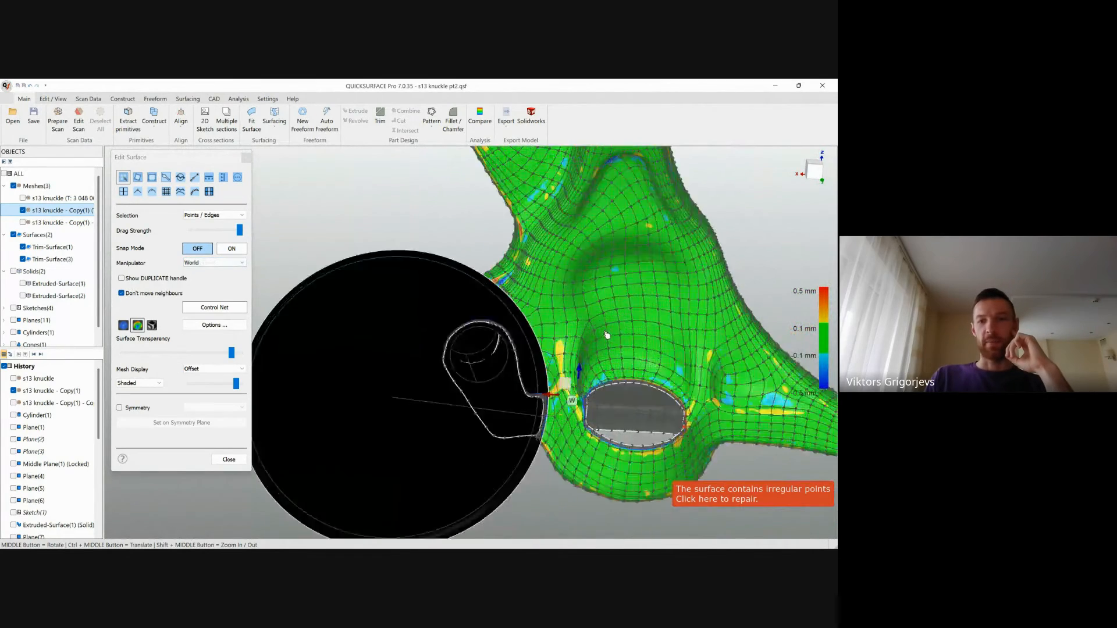
middle_drag(606, 335, 553, 366)
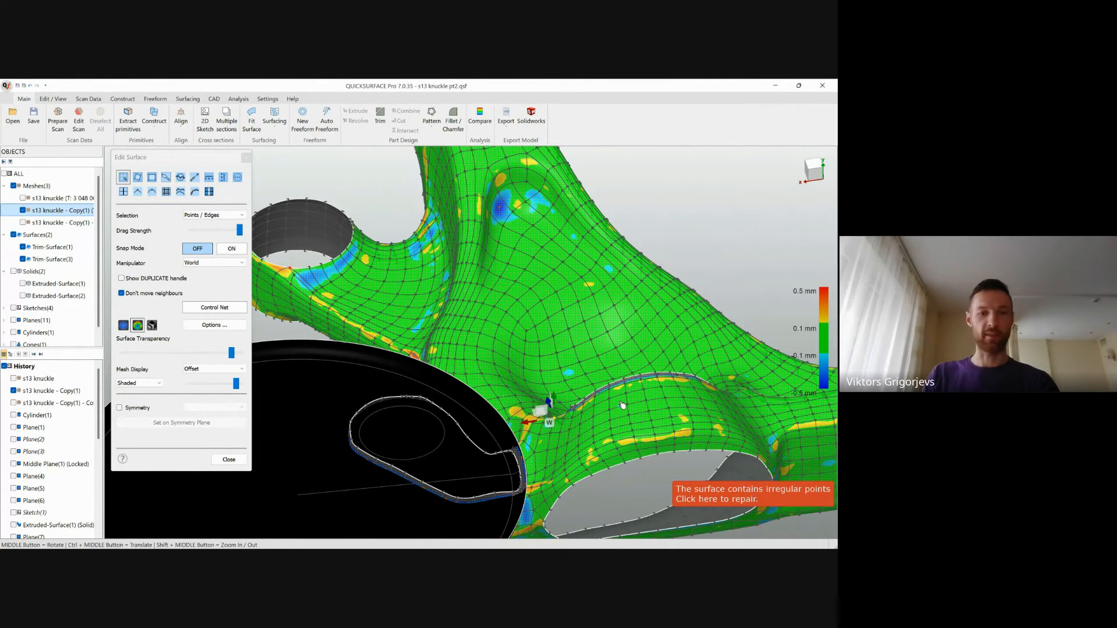
scroll(537, 488, up, 2)
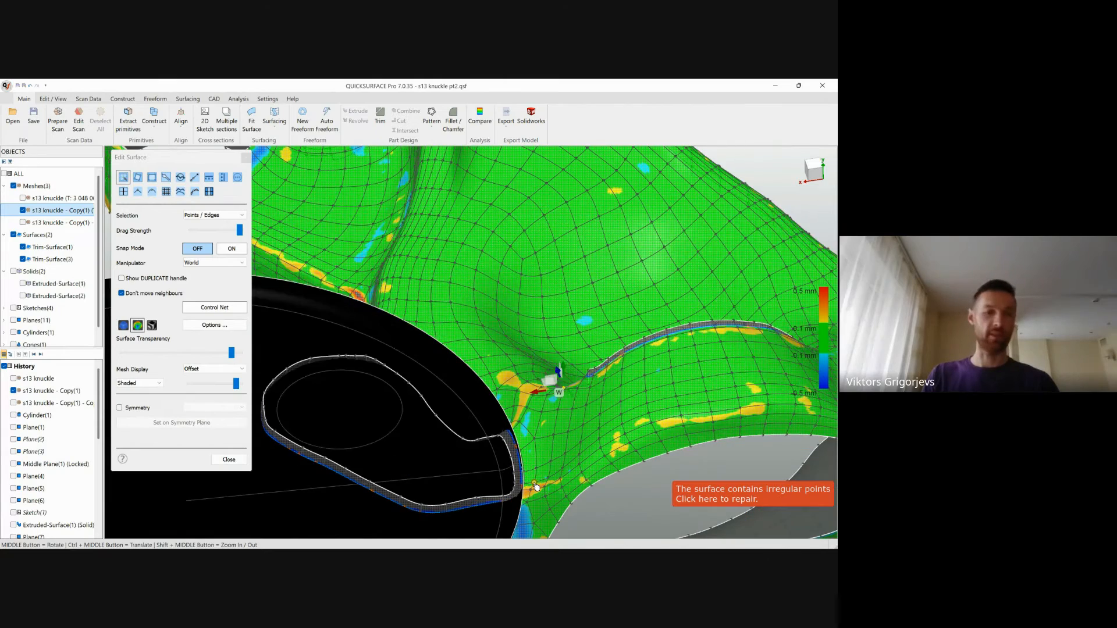
scroll(537, 488, up, 2)
click(123, 325)
scroll(593, 377, down, 5)
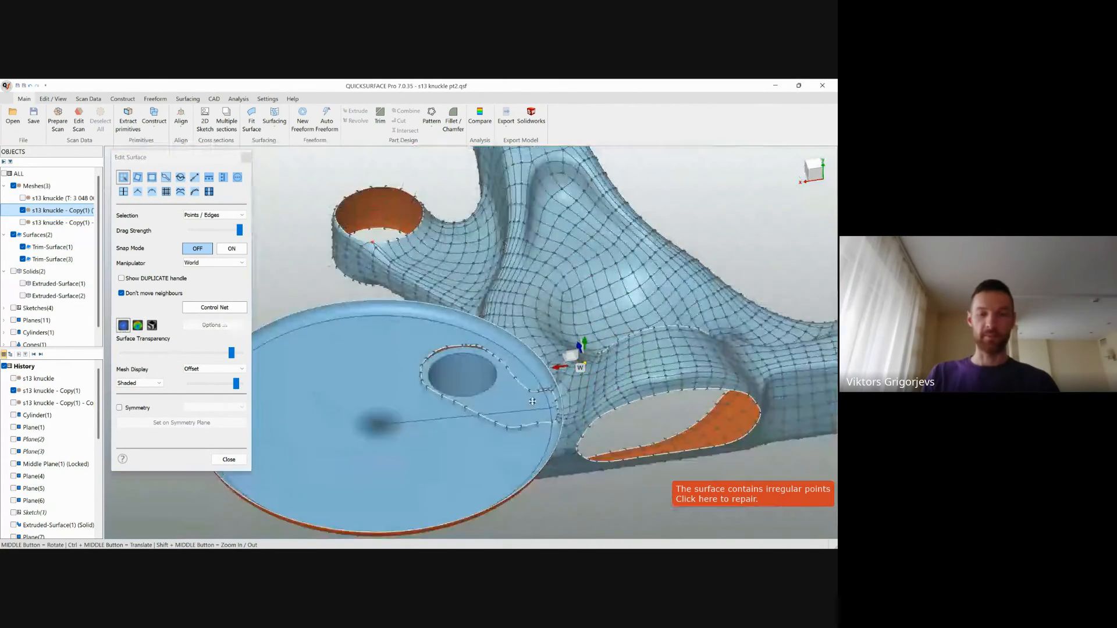
ctrl+middle_drag(532, 402, 565, 474)
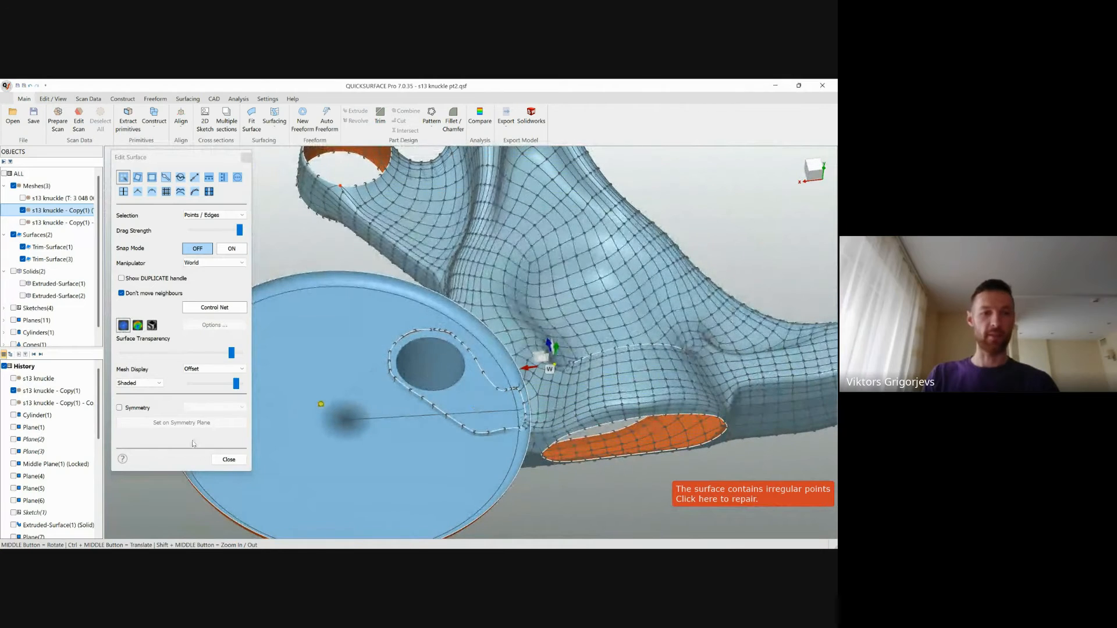
click(228, 460)
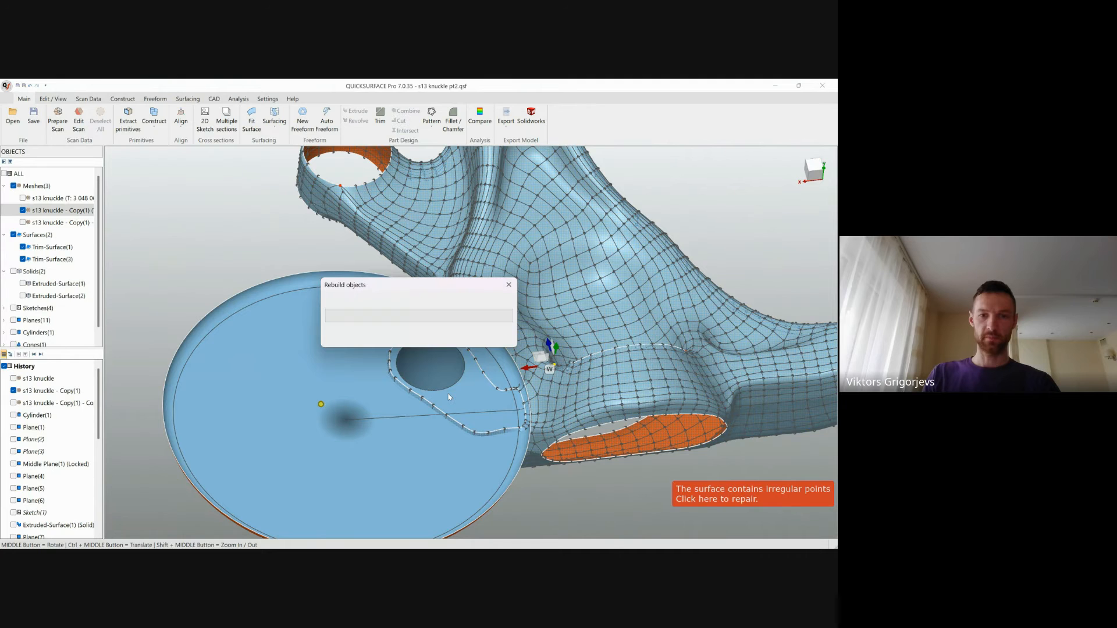
middle_drag(518, 367, 472, 467)
middle_drag(508, 333, 498, 370)
click(23, 210)
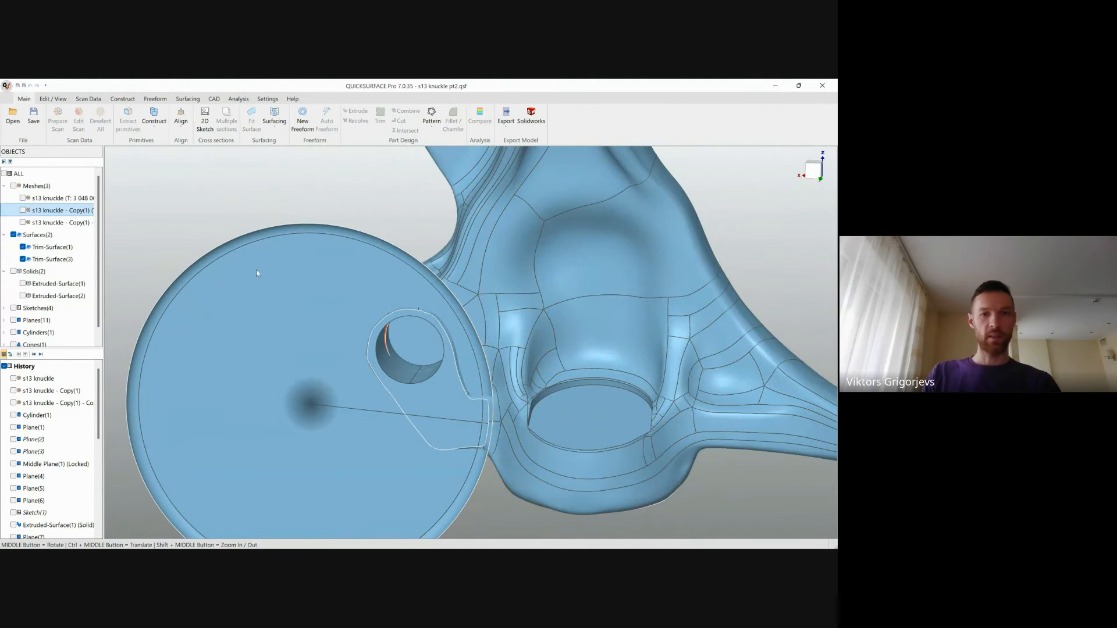
Step: Try trimming Trim-Surface(1) and Trim-Surface(3) against each other, and cancel the trim
click(531, 291)
ctrl+click(319, 286)
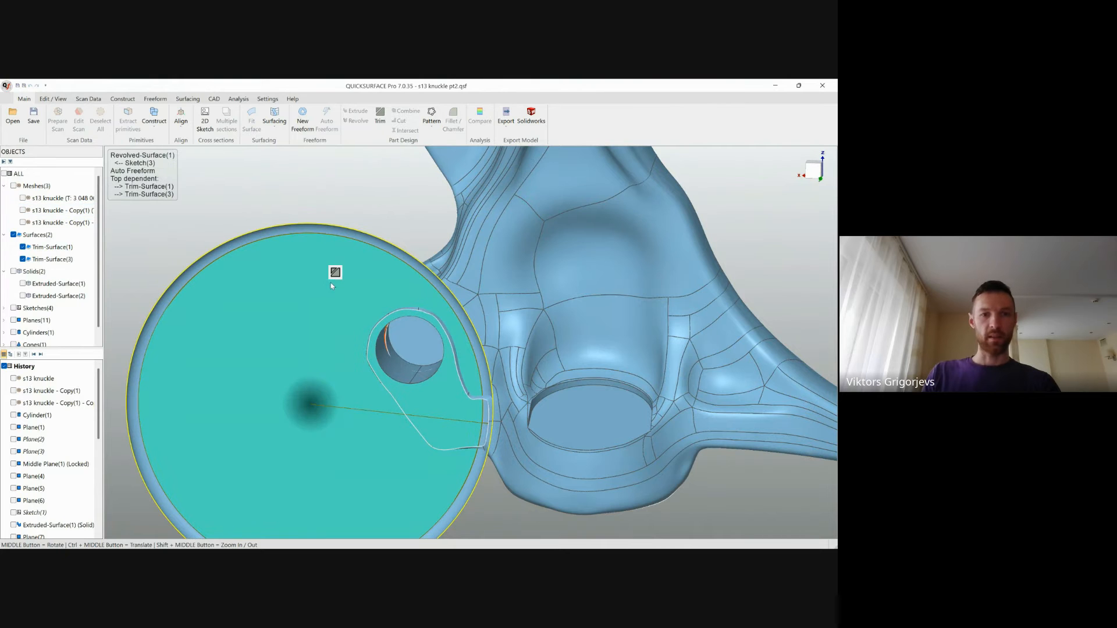
click(337, 276)
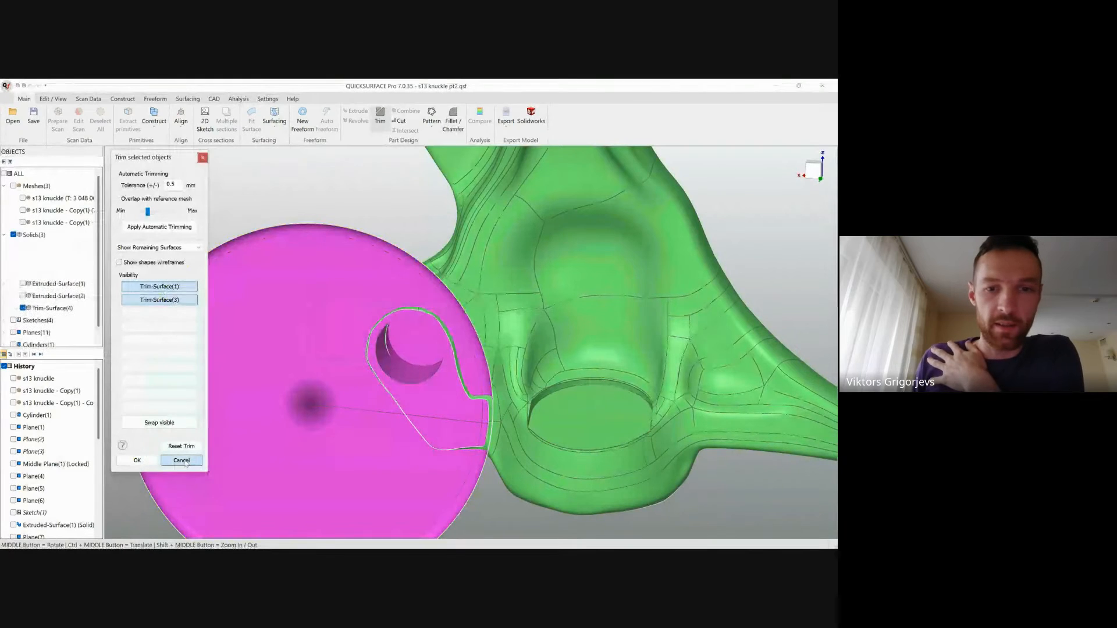
click(182, 460)
Step: Reopen the Auto Freeform around the protruding cylinder for editing and hide all surfaces
middle_drag(250, 416, 620, 376)
scroll(522, 340, up, 5)
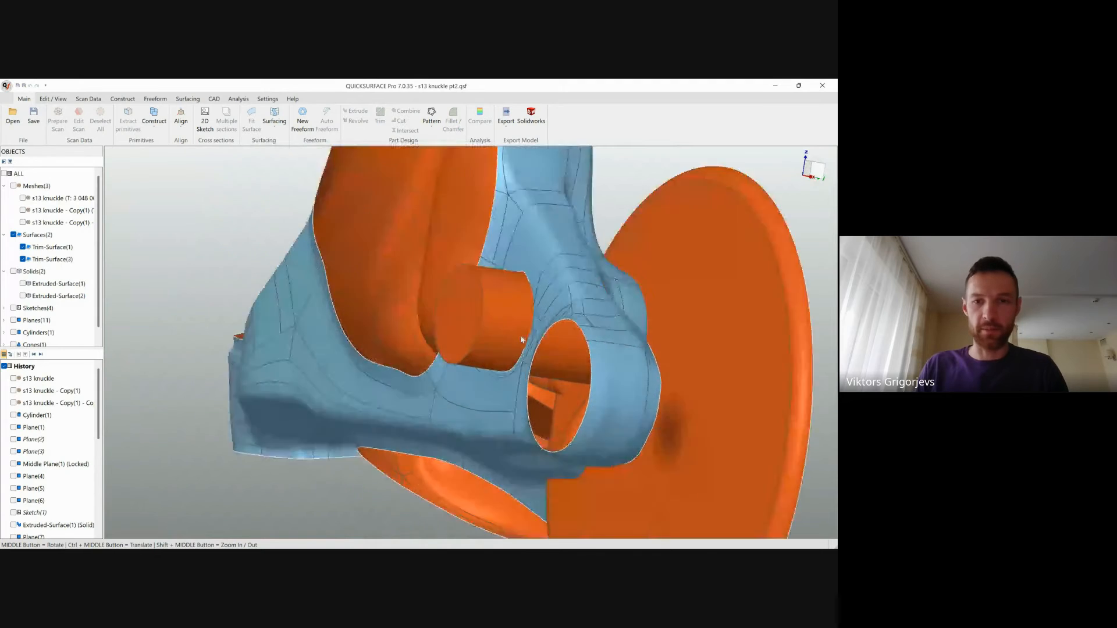
middle_drag(488, 347, 570, 361)
scroll(524, 337, down, 5)
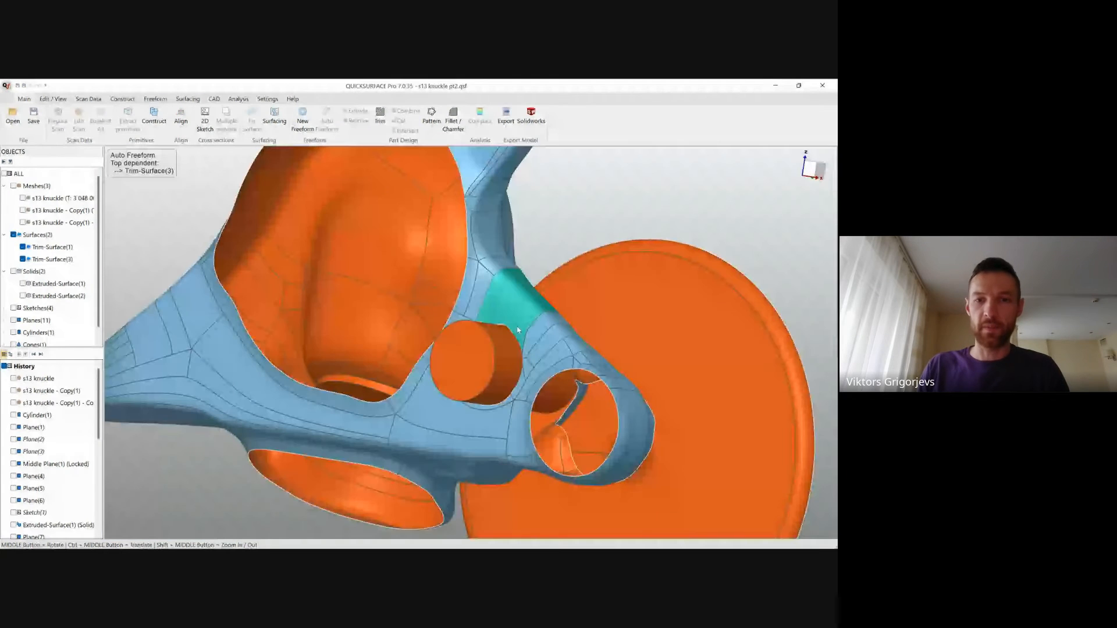
double_click(518, 330)
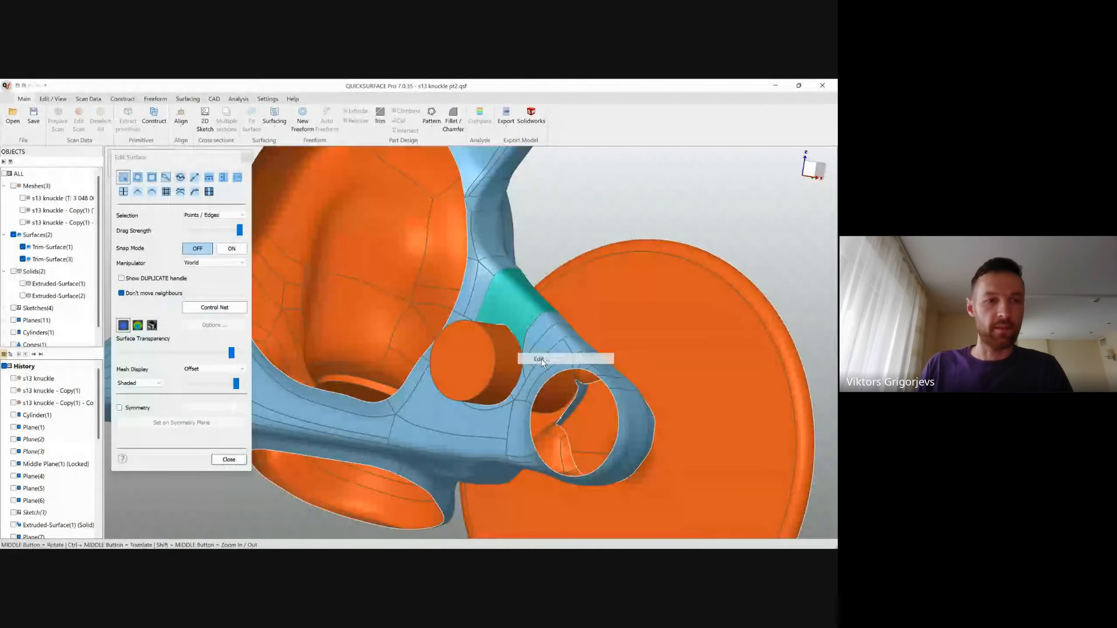
click(14, 235)
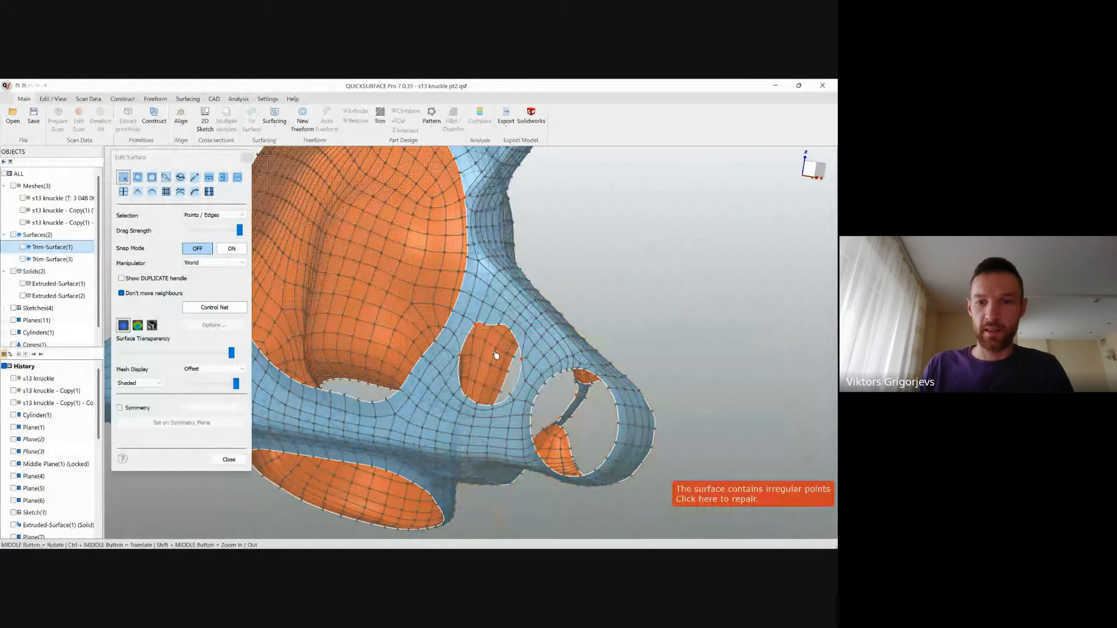
Step: Smooth the uneven upper boundary of the hole next to the larger round opening with the circular Smooth brush
middle_drag(499, 356, 582, 368)
scroll(529, 349, up, 4)
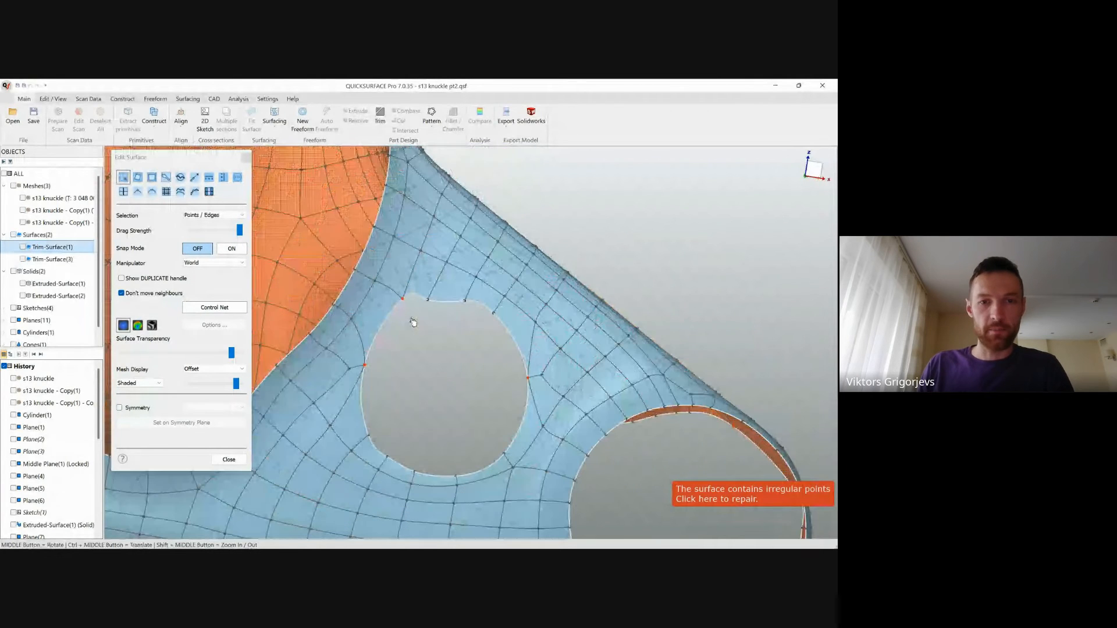
click(180, 177)
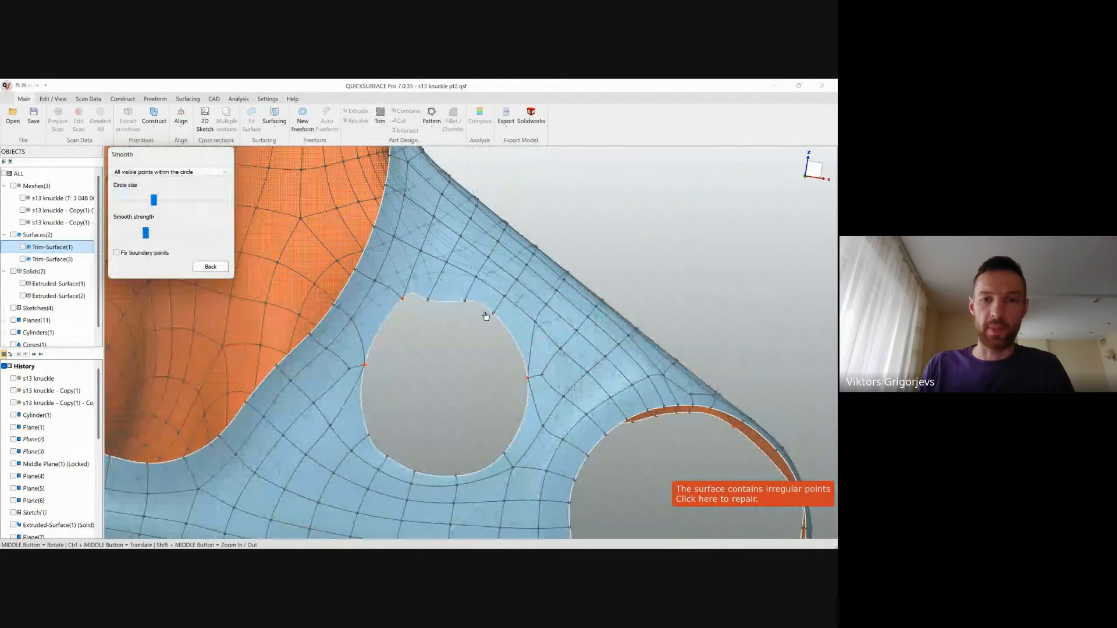
middle_drag(495, 346, 394, 282)
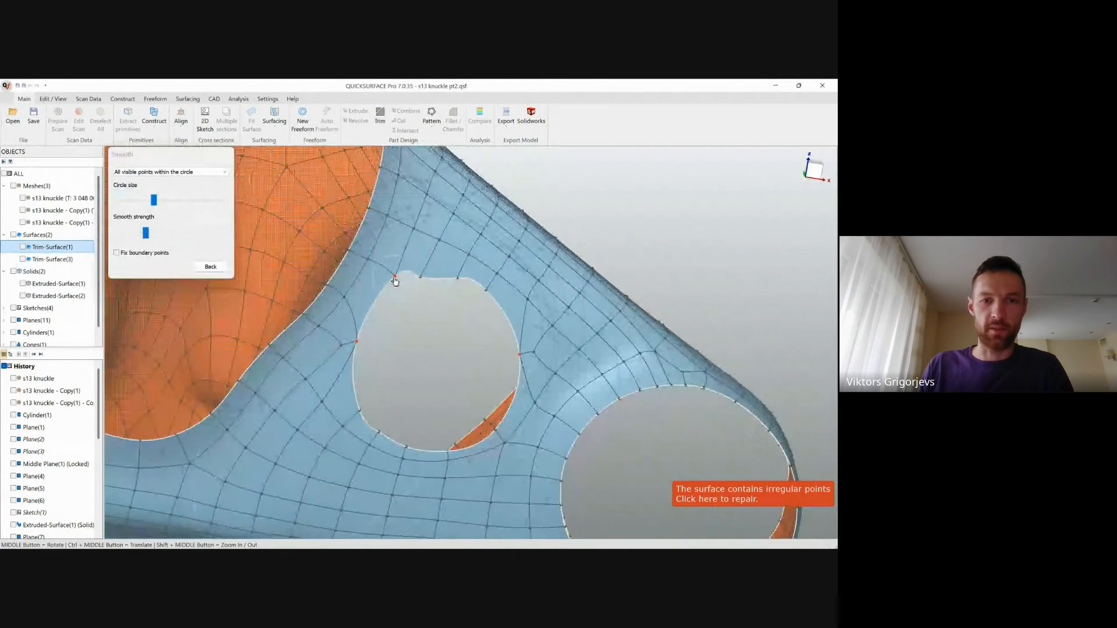
mouse_move(409, 280)
mouse_down()
mouse_move(431, 280)
mouse_move(382, 298)
mouse_move(468, 284)
mouse_move(517, 352)
mouse_move(361, 407)
mouse_move(386, 436)
mouse_move(359, 402)
mouse_move(357, 366)
mouse_move(371, 356)
mouse_move(345, 340)
mouse_up()
click(207, 267)
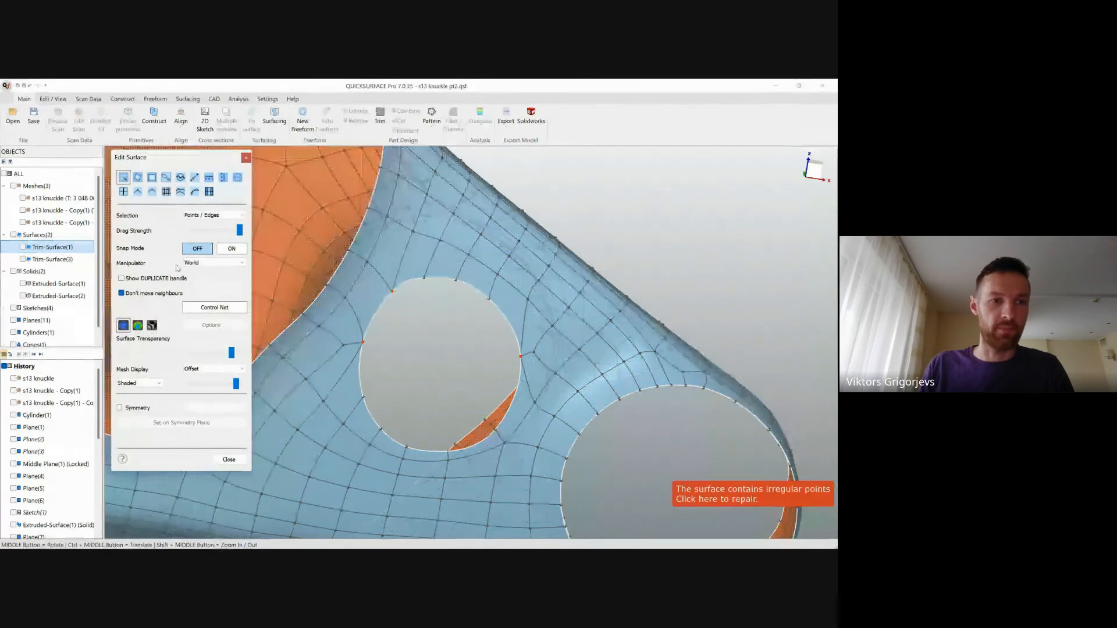
Step: Select the complete boundary loop of the smoothed hole and extend it with a new row of surface patches
click(362, 387)
click(429, 348)
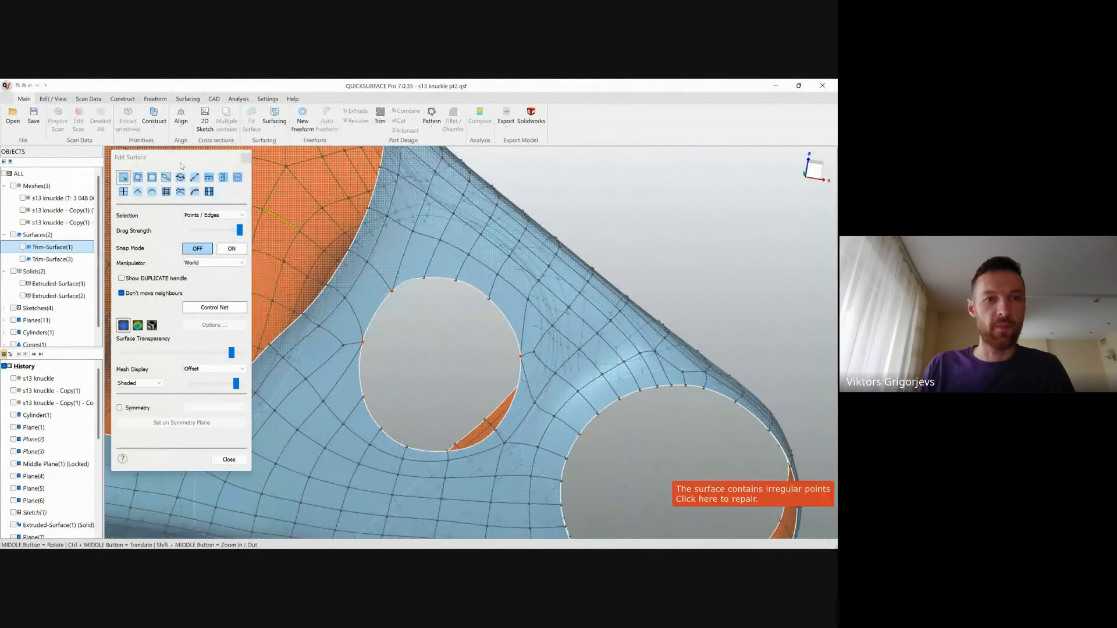
click(195, 177)
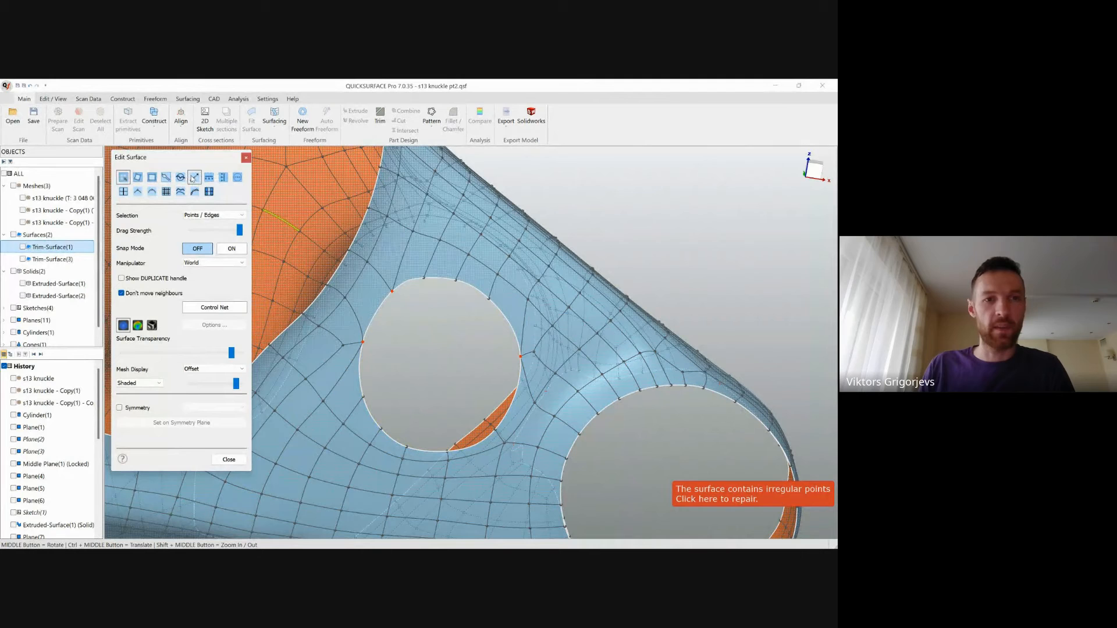
click(447, 285)
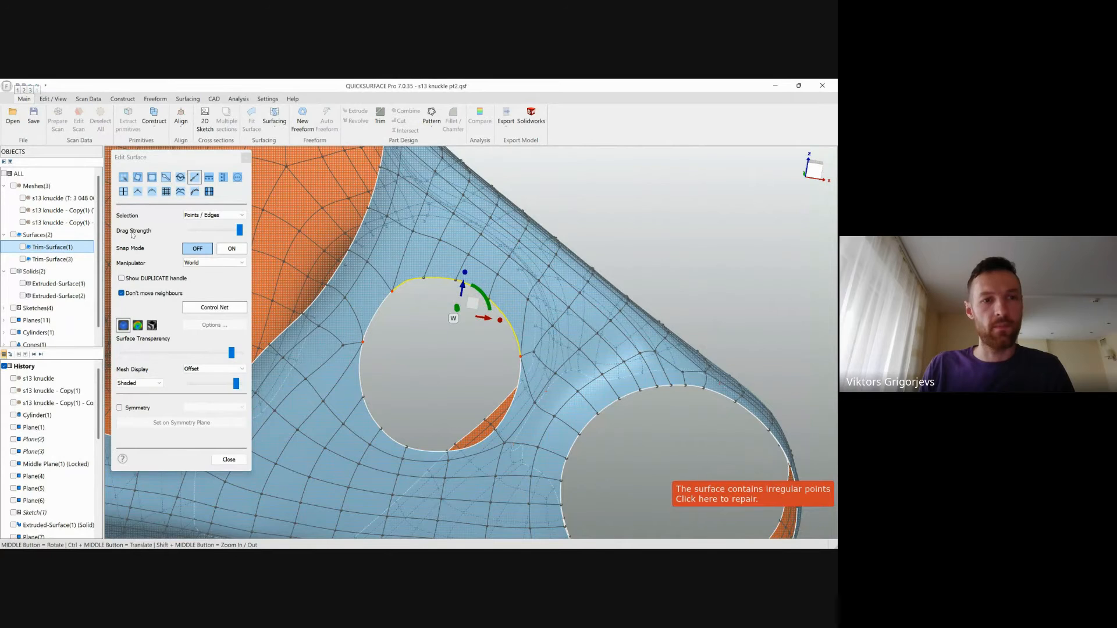
click(123, 177)
ctrl+click(376, 316)
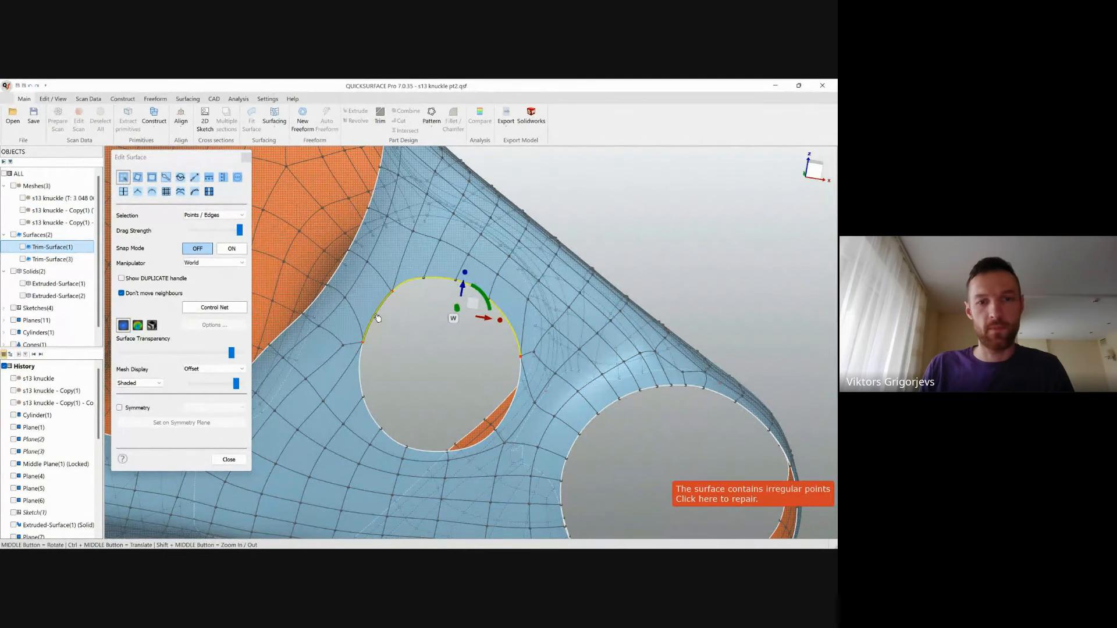
ctrl+double_click(361, 370)
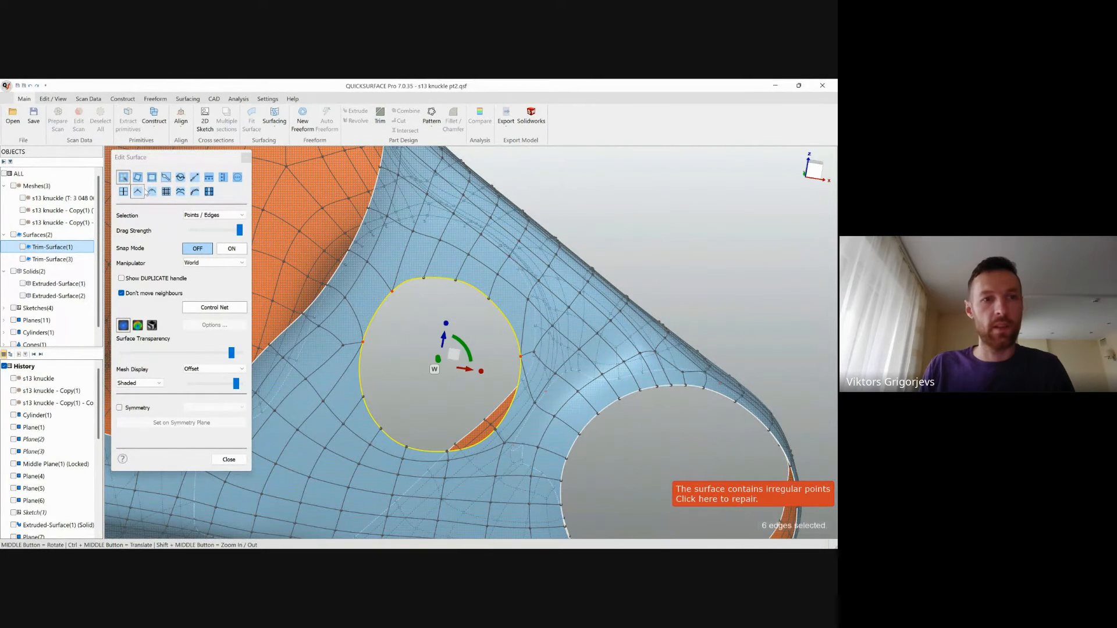
click(195, 177)
drag(438, 282, 435, 295)
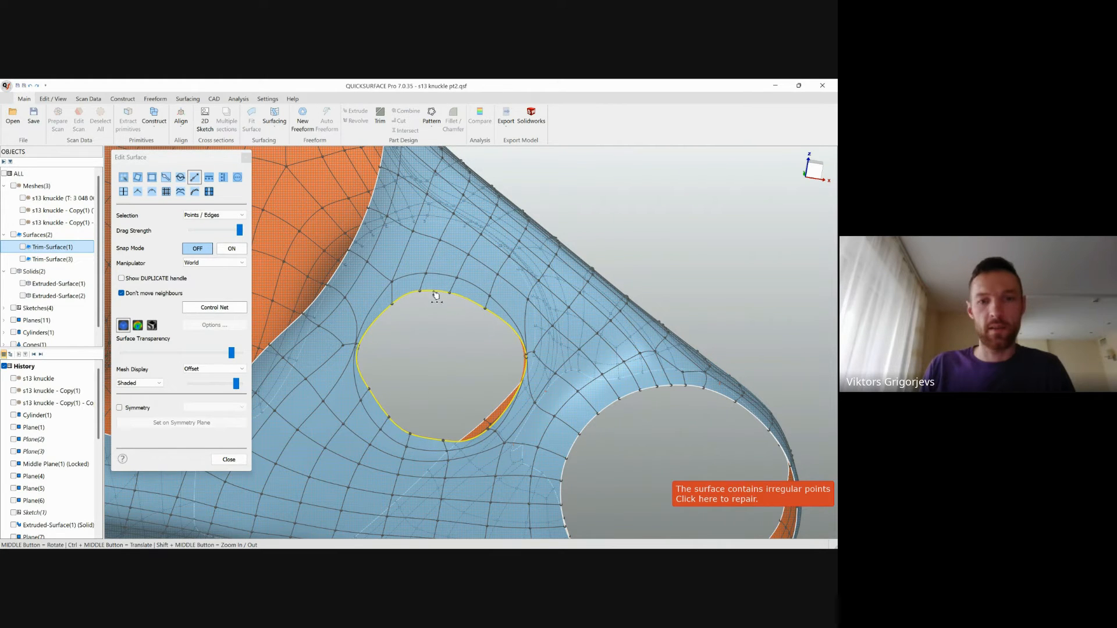
Step: Move individual boundary points on both sides and the lower edge of the smaller hole to reshape it into a rounder opening
click(123, 177)
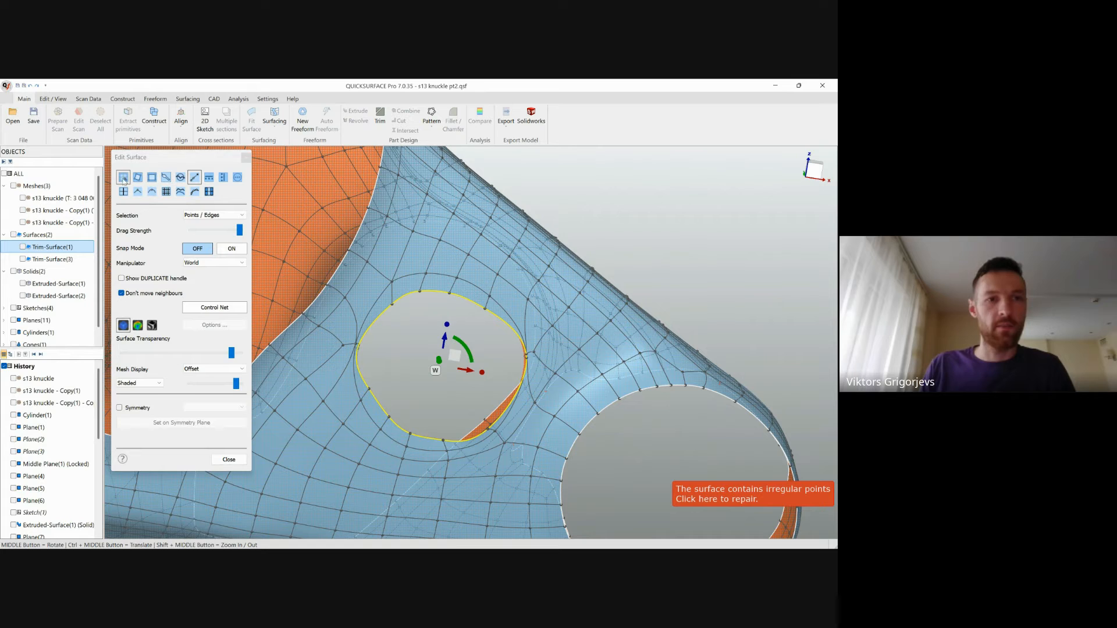
click(514, 361)
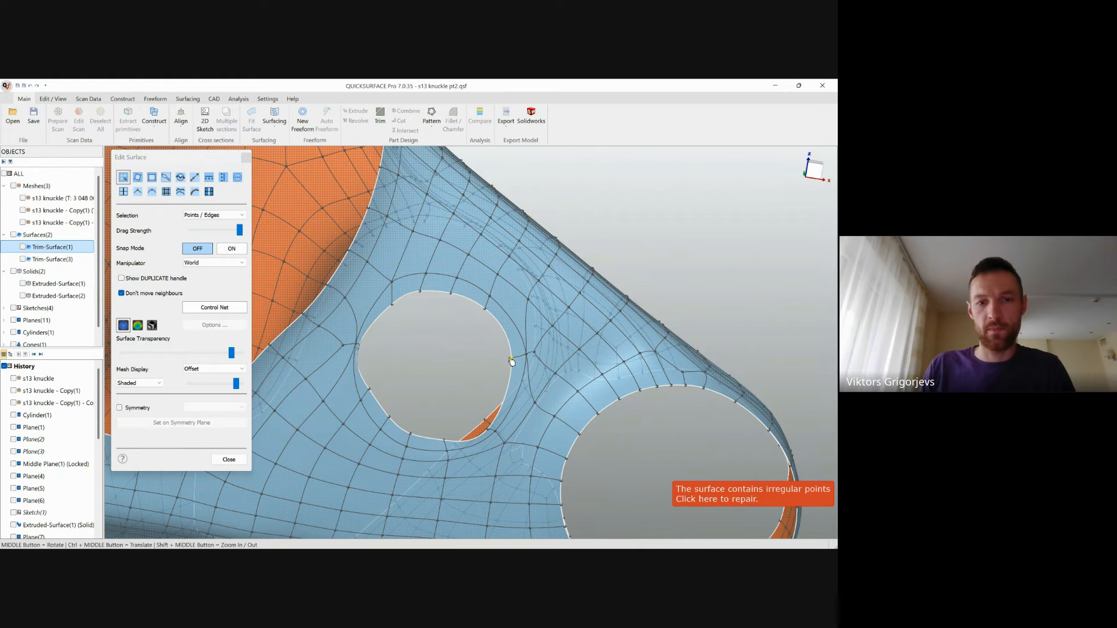
drag(362, 352, 373, 342)
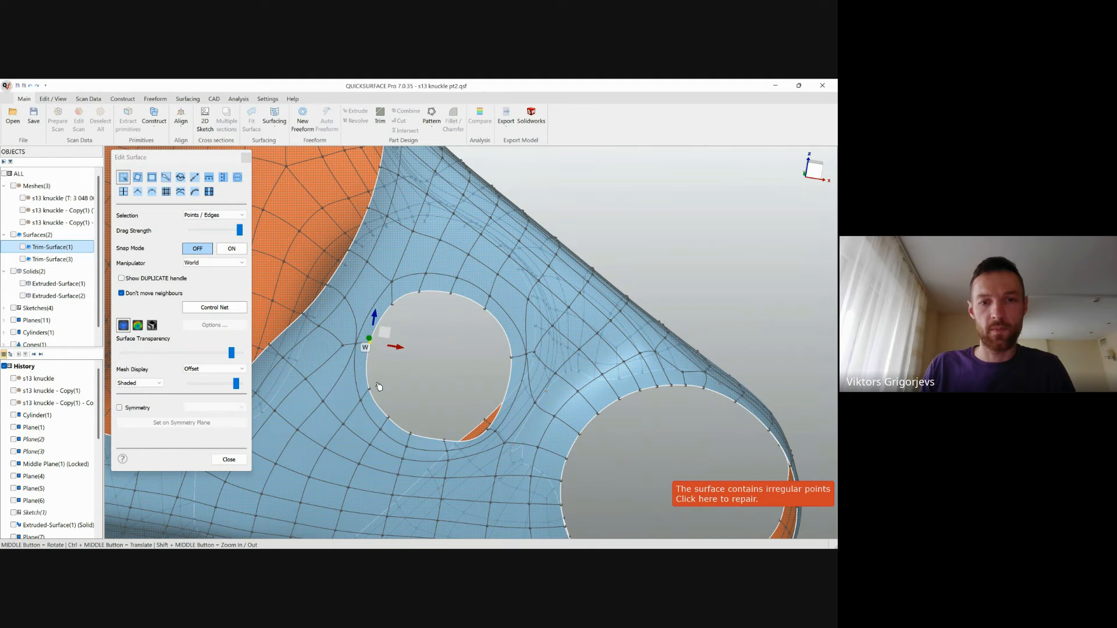
scroll(489, 432, up, 5)
click(488, 431)
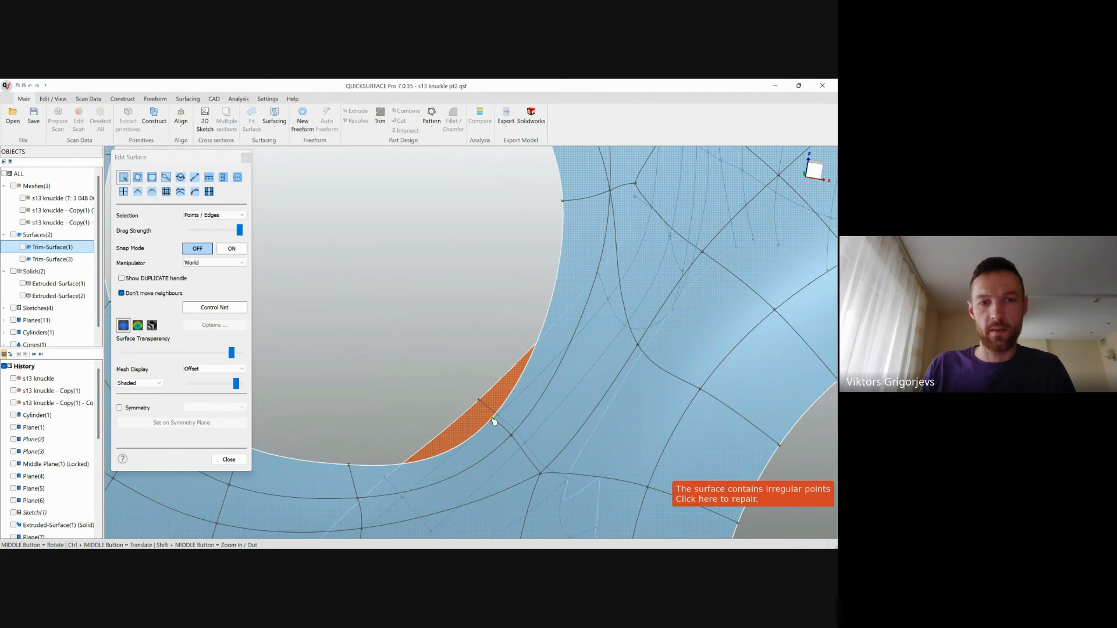
scroll(473, 420, down, 5)
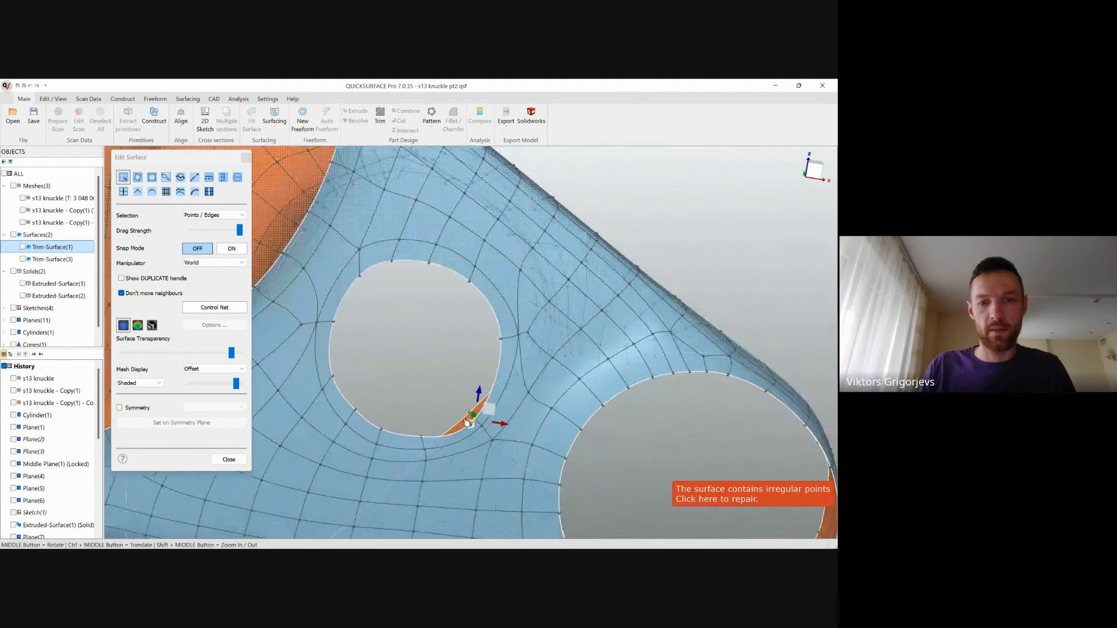
Step: Show Trim-Surface(1) temporarily to check the reshaped hole boundary against its cylinder, and hide it again
click(22, 248)
middle_drag(526, 452, 494, 356)
scroll(561, 362, up, 3)
scroll(562, 362, up, 5)
scroll(564, 365, down, 7)
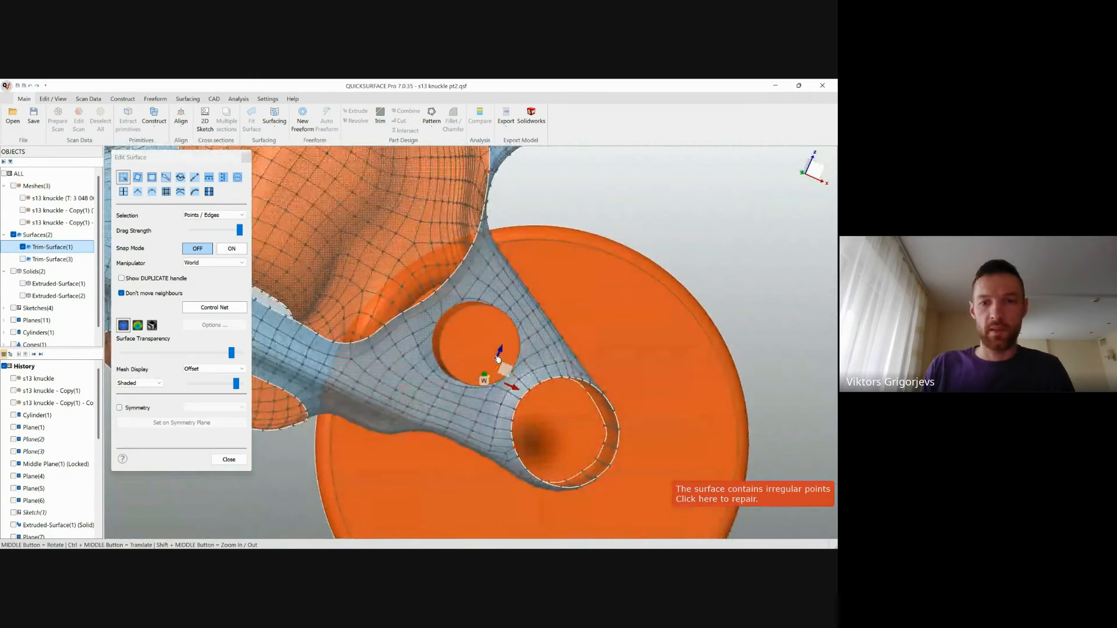
scroll(494, 355, up, 5)
click(24, 248)
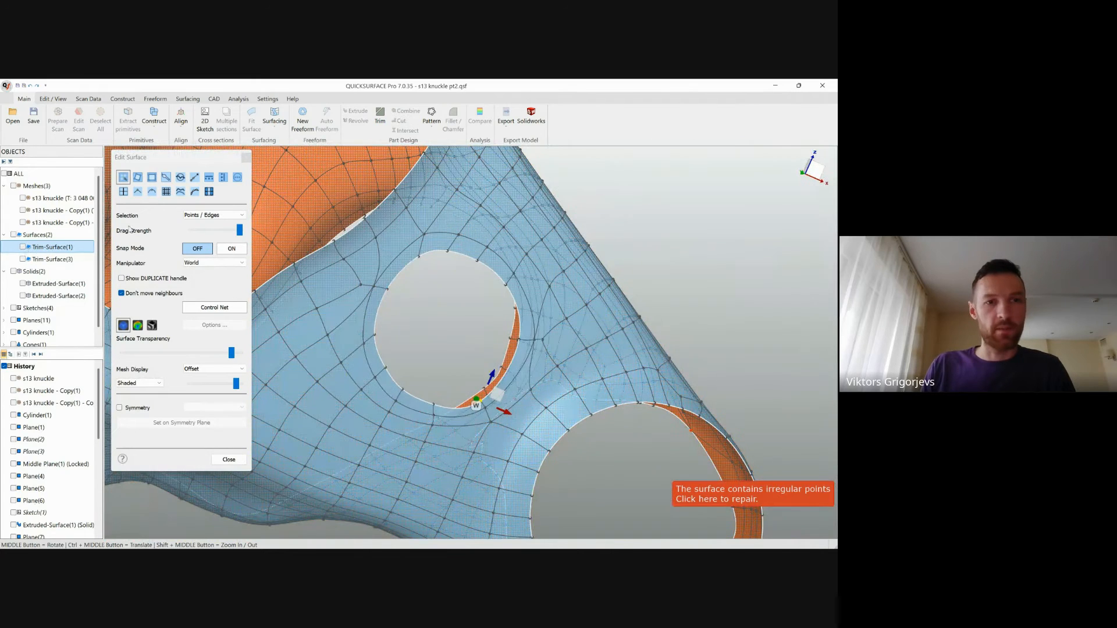
Step: Smooth the left boundary of the reshaped hole with the circular Smooth brush and finish editing the freeform surface
click(180, 177)
mouse_move(368, 301)
mouse_down()
mouse_move(367, 314)
mouse_move(425, 255)
mouse_move(482, 260)
mouse_move(525, 295)
mouse_move(529, 331)
mouse_move(466, 410)
mouse_move(387, 414)
mouse_move(396, 405)
mouse_up()
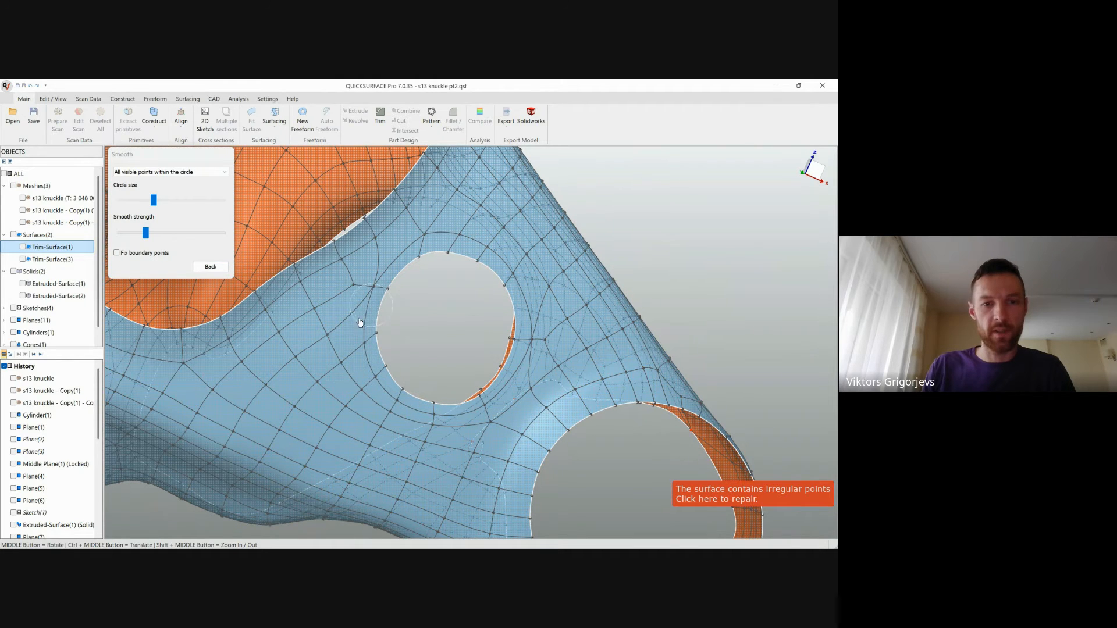
click(211, 266)
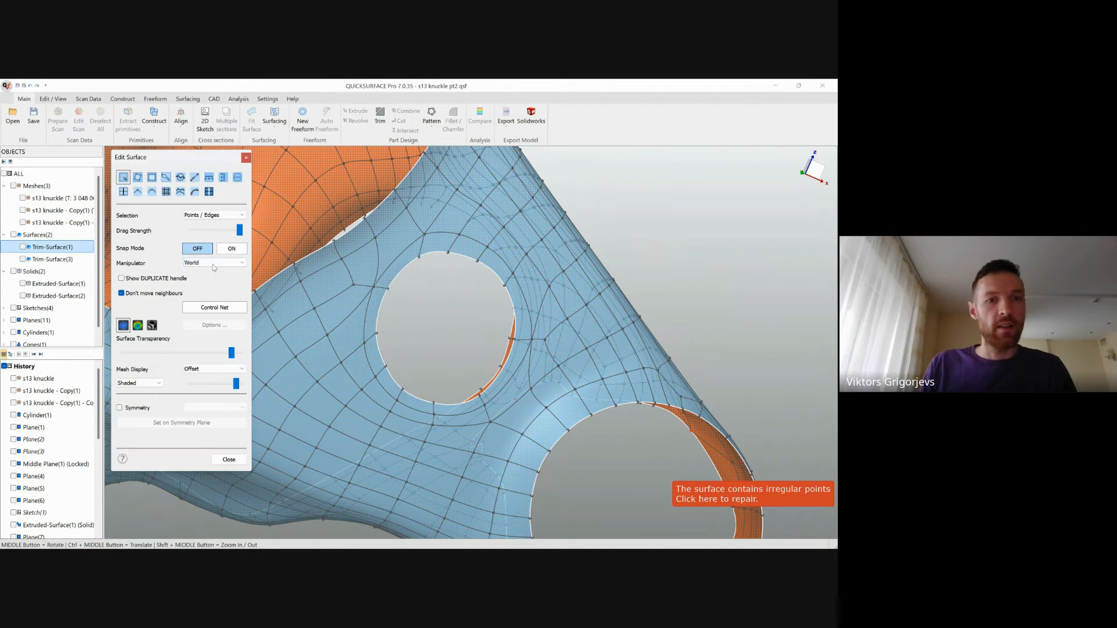
click(229, 460)
Step: Display Trim-Surface(3) and Trim-Surface(1) together around the hole and its protruding cylinder
click(22, 260)
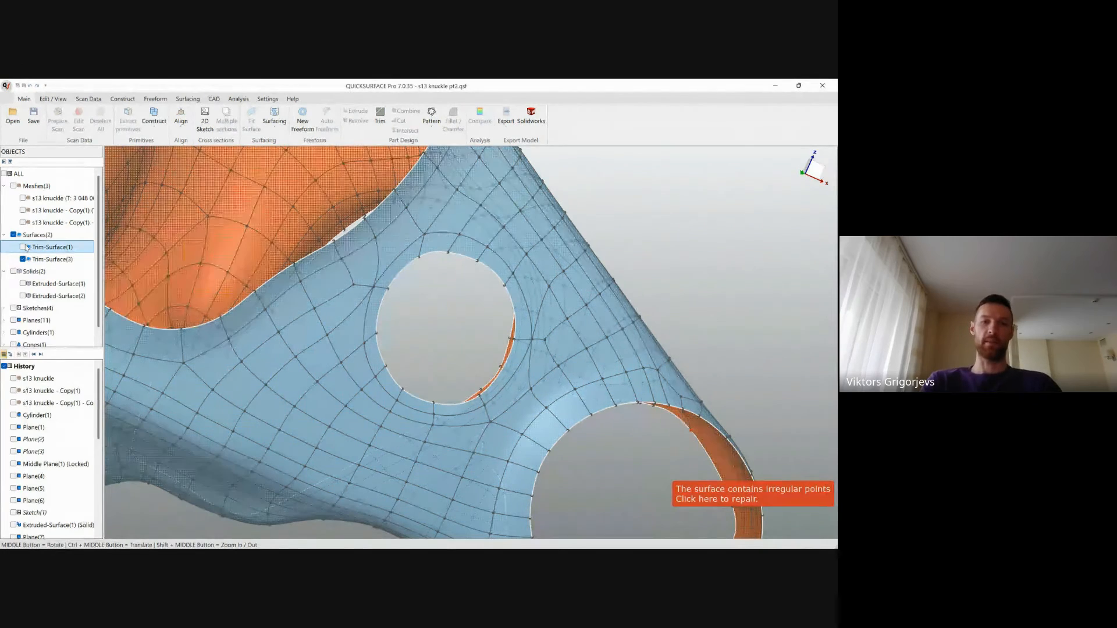
click(24, 247)
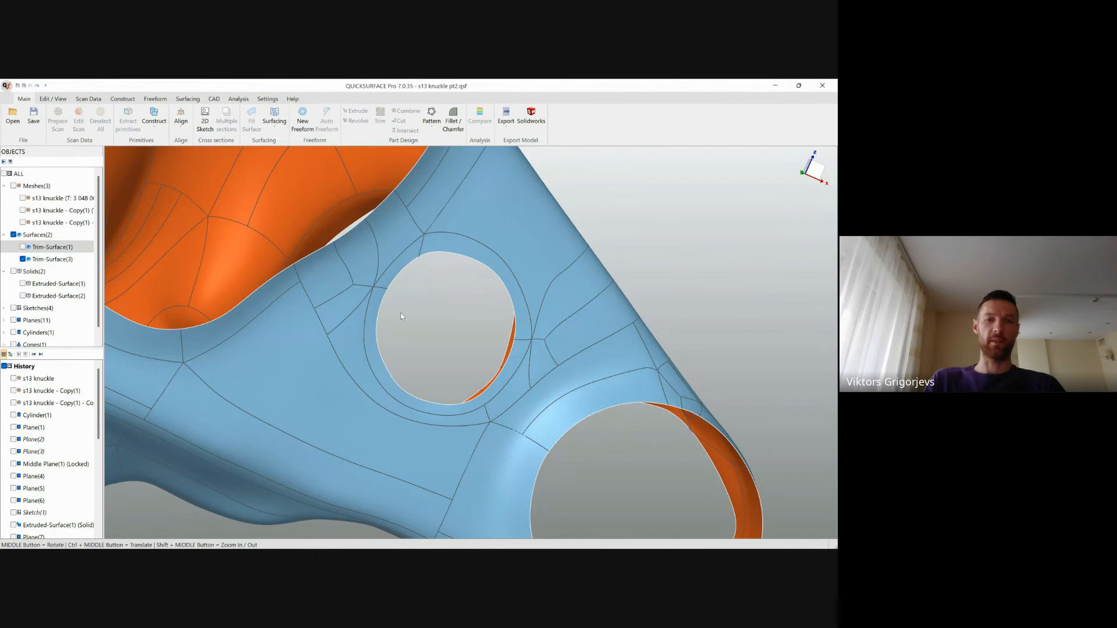
scroll(401, 316, down, 5)
middle_drag(444, 327, 356, 330)
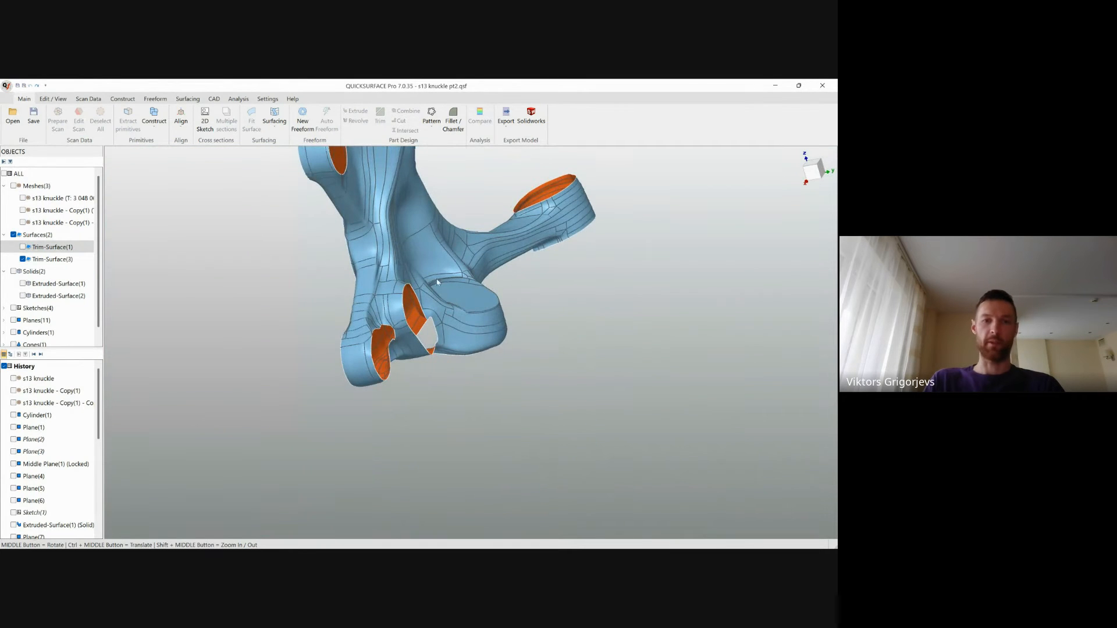
scroll(427, 295, up, 4)
middle_drag(472, 347, 295, 368)
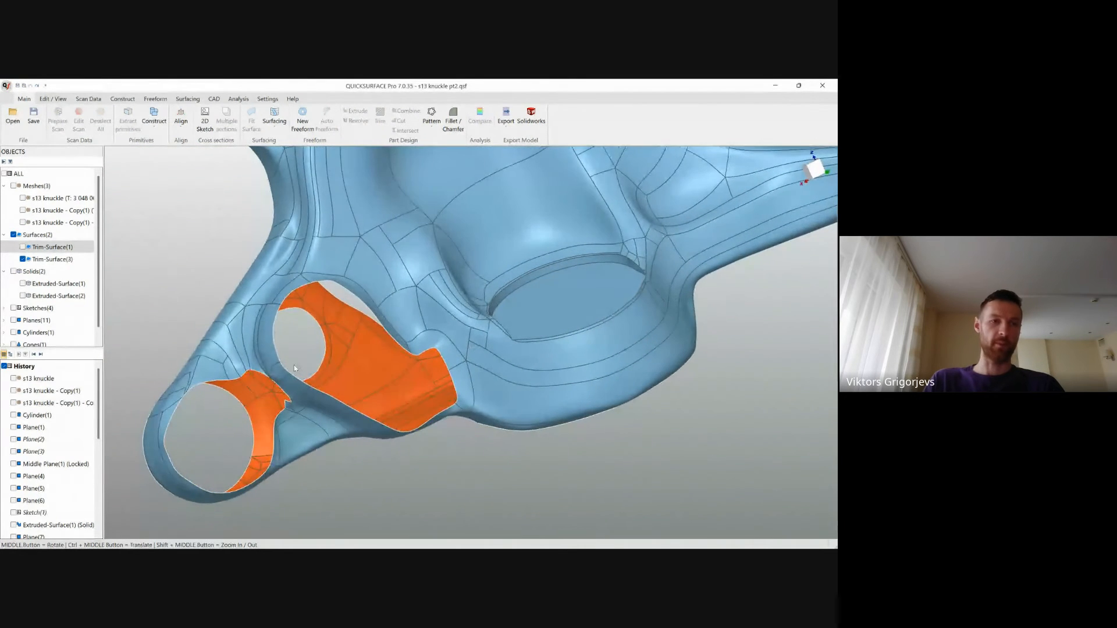
click(22, 247)
middle_drag(235, 448, 468, 417)
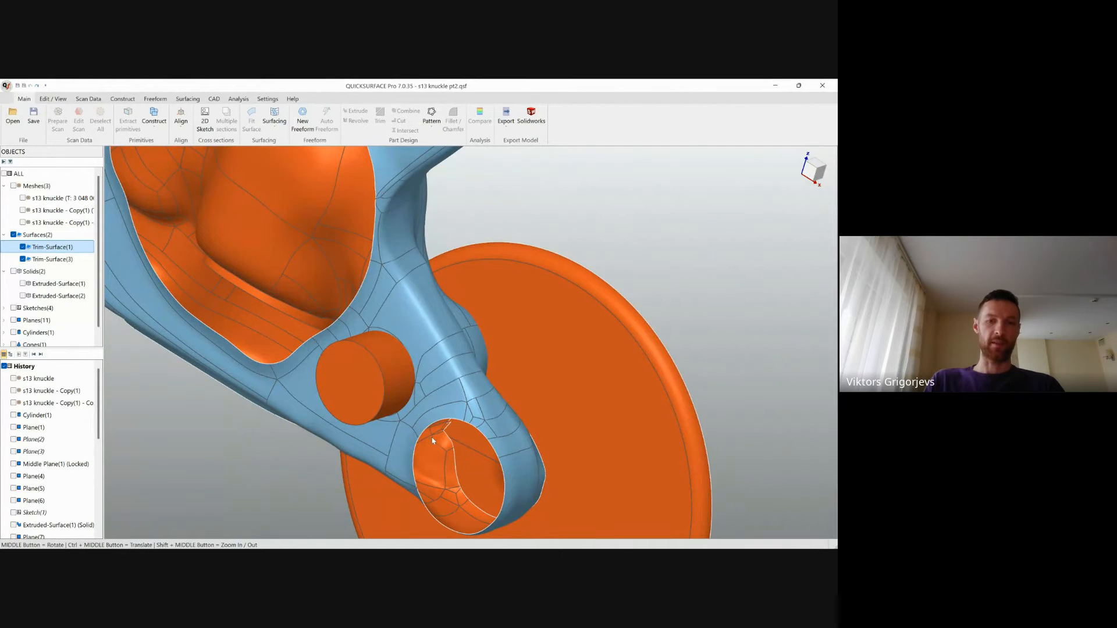
Step: Examine the displayed surfaces from several sides, including where the disc and cylinder pass through the knuckle arm
scroll(541, 459, down, 4)
scroll(540, 252, up, 4)
scroll(547, 279, down, 5)
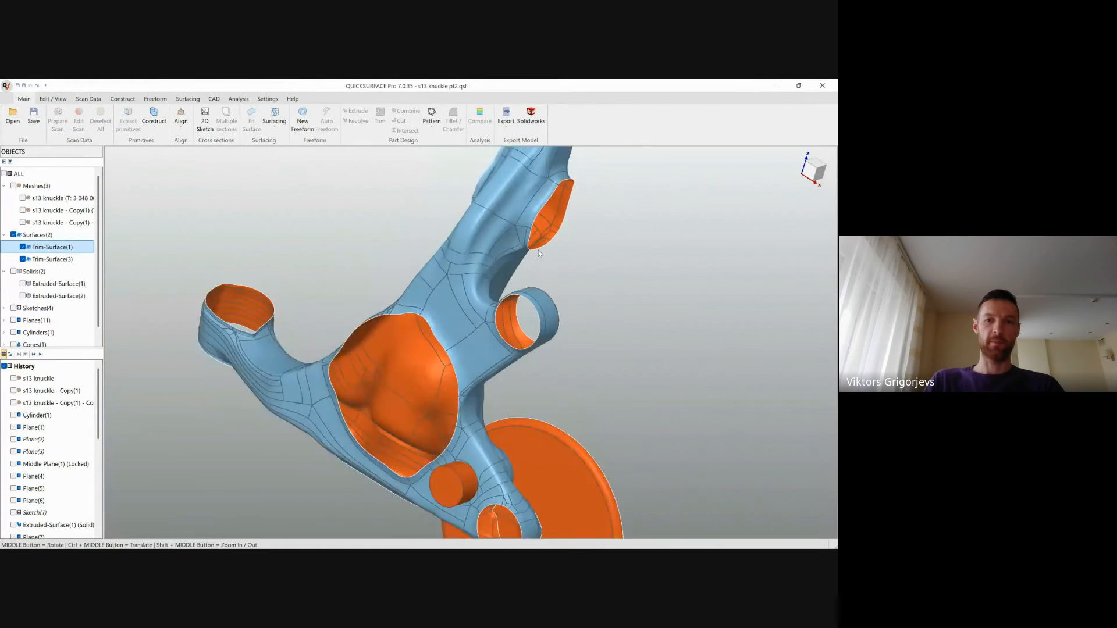
scroll(565, 198, up, 4)
scroll(524, 325, down, 7)
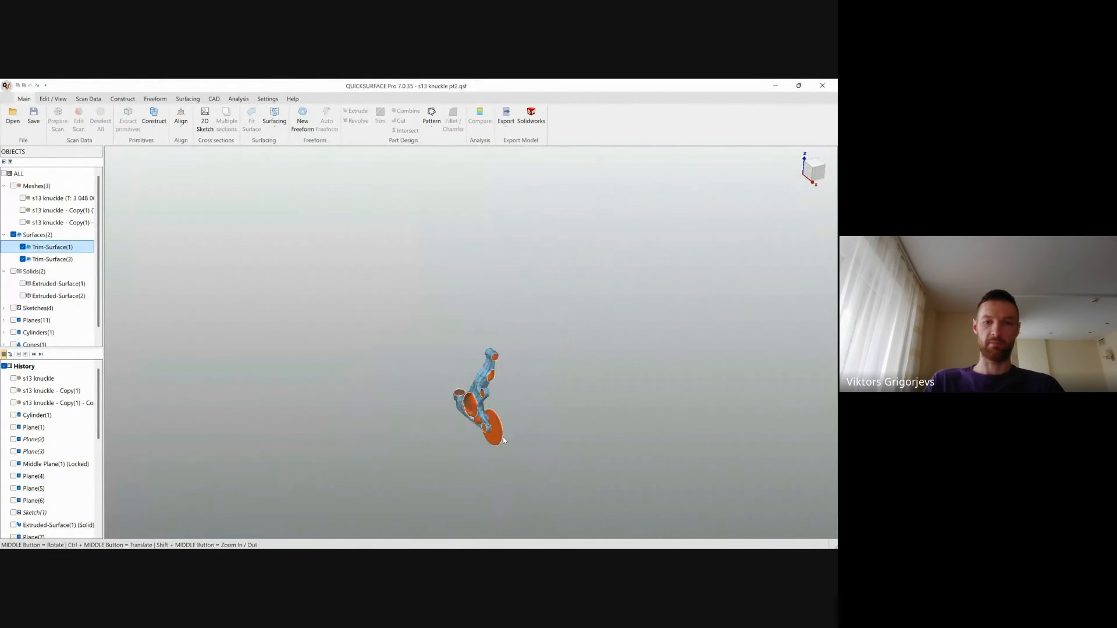
scroll(499, 372, up, 5)
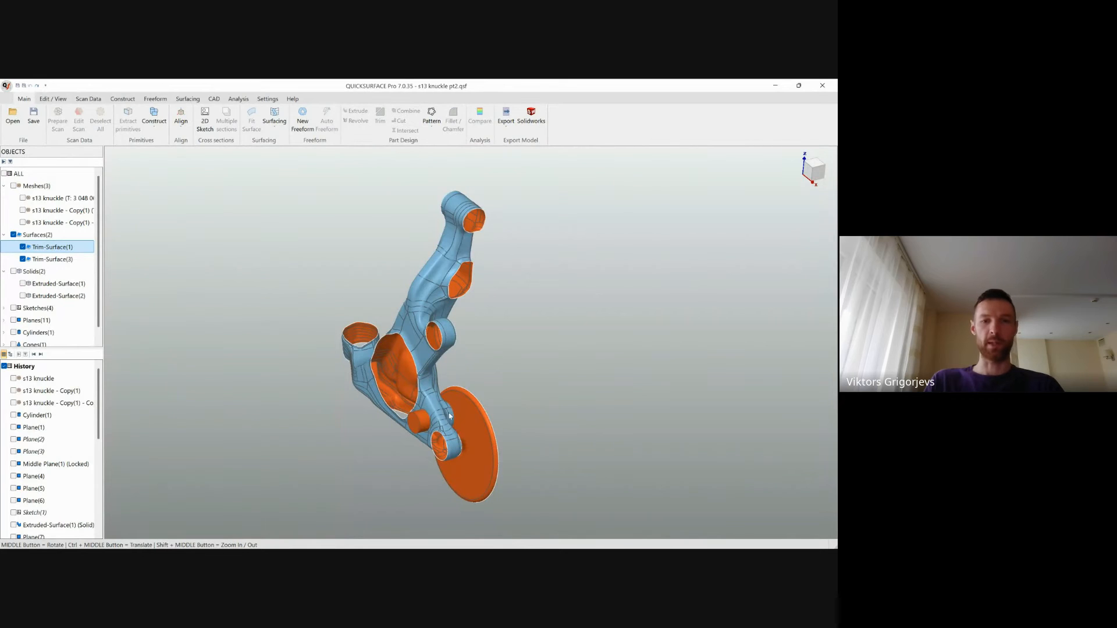
middle_drag(477, 446, 468, 423)
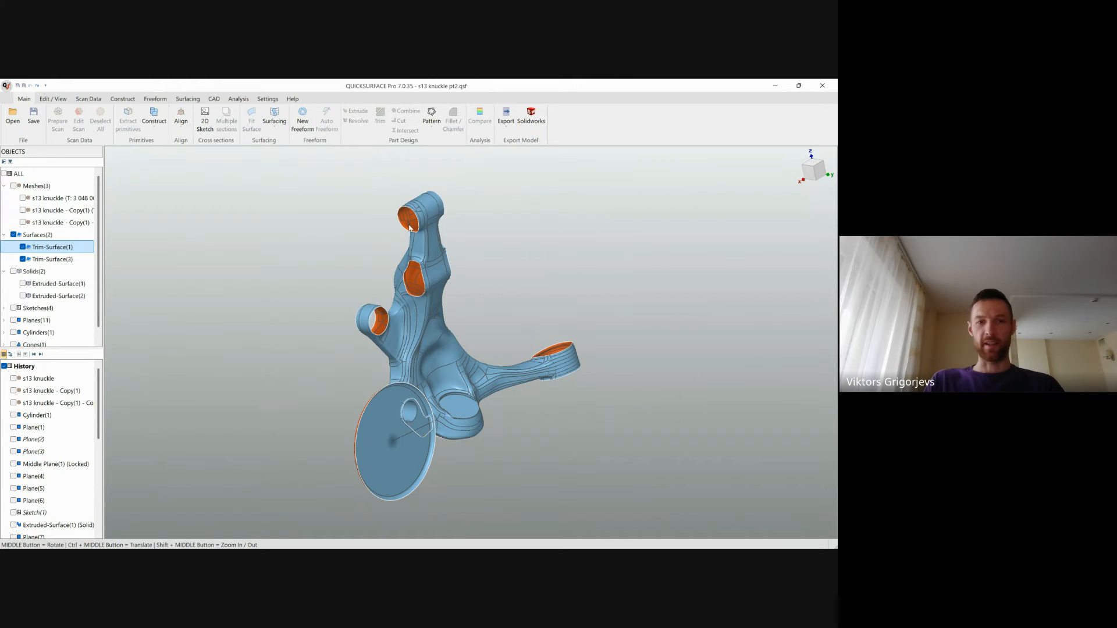
scroll(451, 388, up, 4)
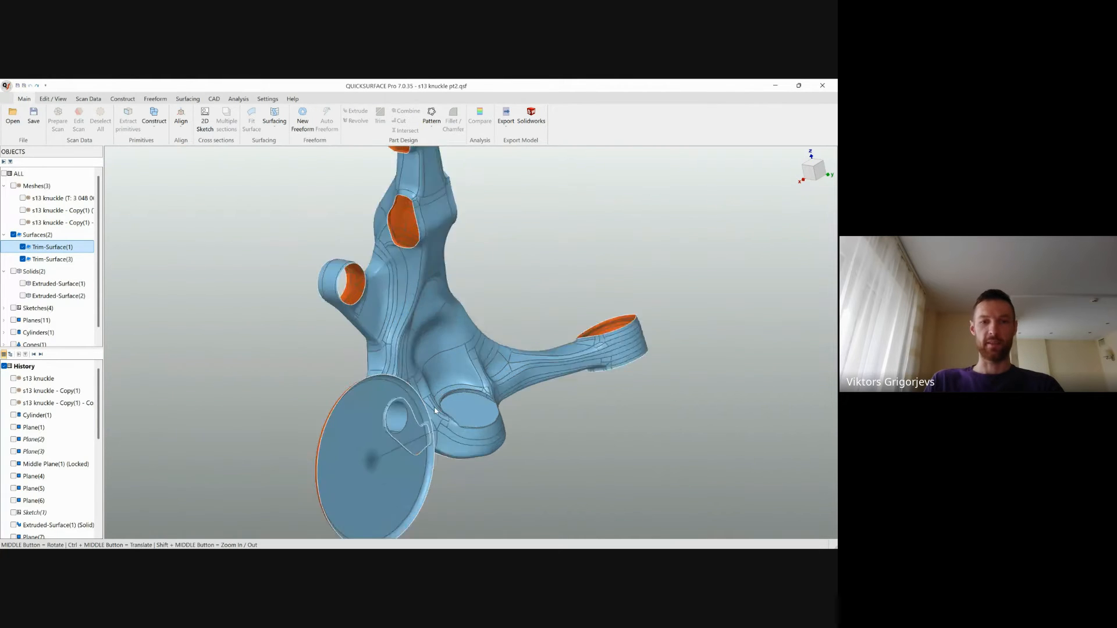
middle_drag(466, 417, 469, 361)
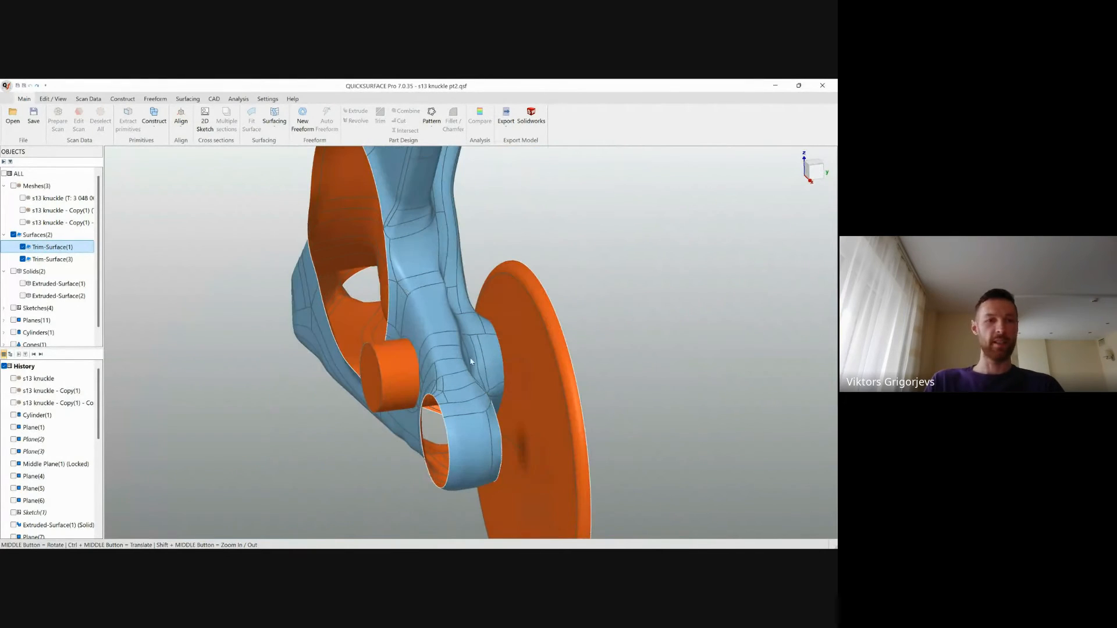
Step: Start trimming Trim-Surface(1) and Trim-Surface(3) against each other and remove the disc portion outside the knuckle
click(408, 289)
click(536, 336)
click(560, 323)
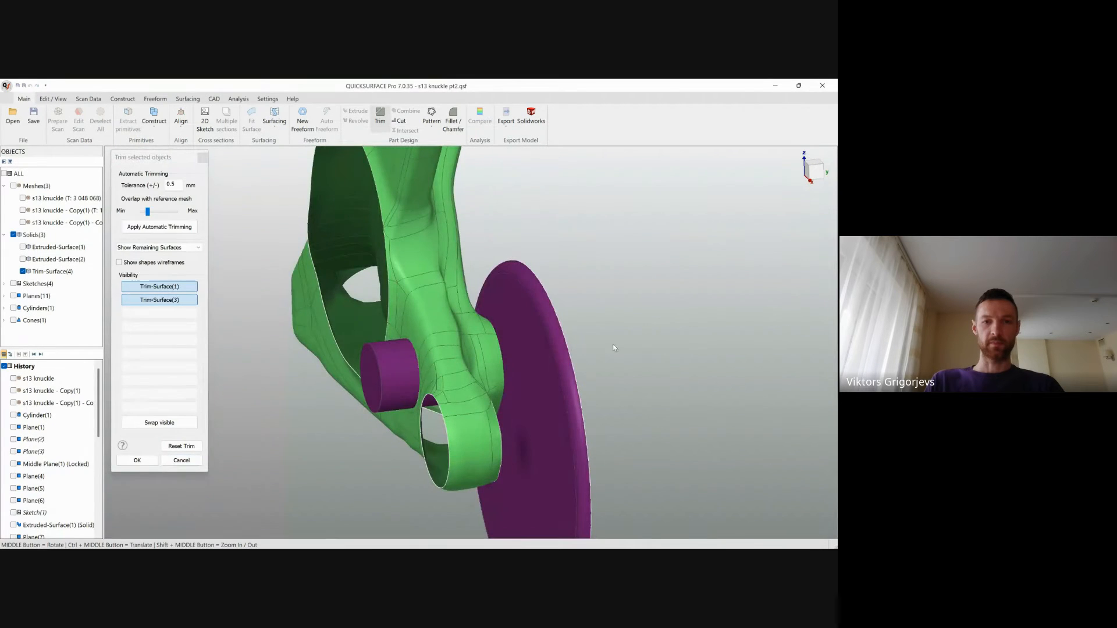
click(540, 353)
middle_drag(538, 355, 585, 342)
scroll(304, 375, up, 5)
scroll(367, 353, down, 5)
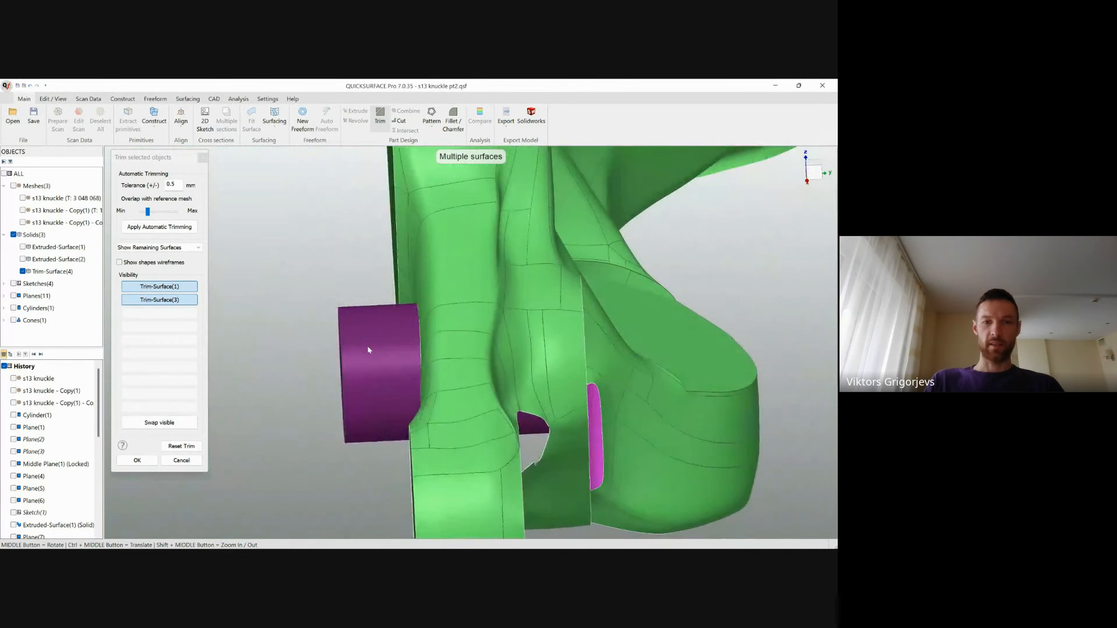
Step: Remove the protruding cylinder and the remaining excess surface piece from the trim, and accept the result
click(368, 350)
middle_drag(368, 350, 302, 372)
scroll(777, 351, up, 4)
click(657, 398)
scroll(657, 398, down, 6)
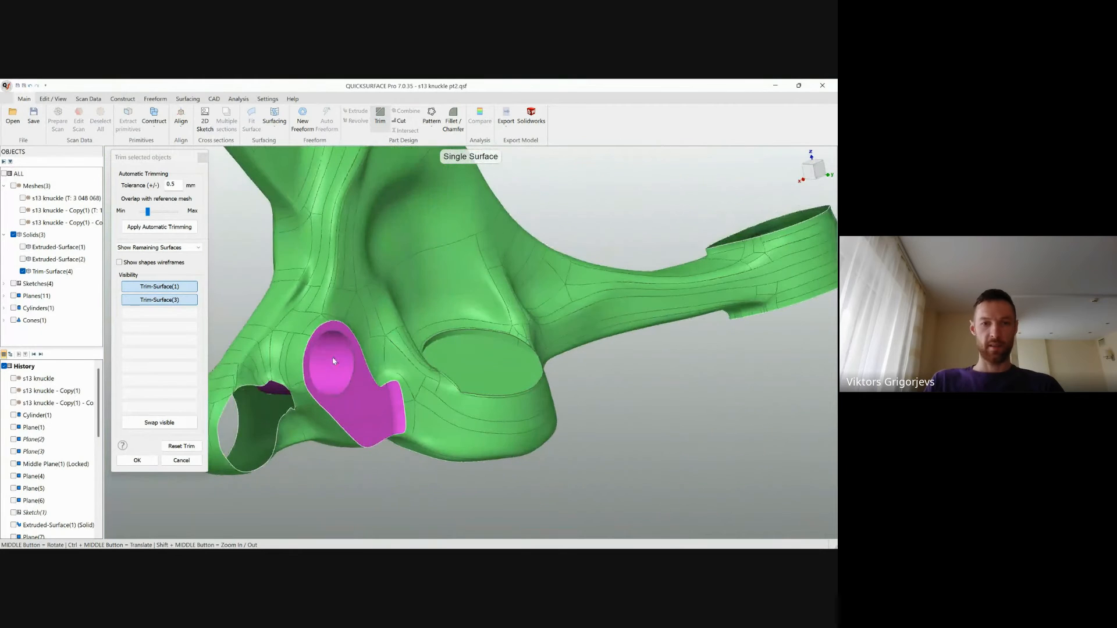
click(129, 459)
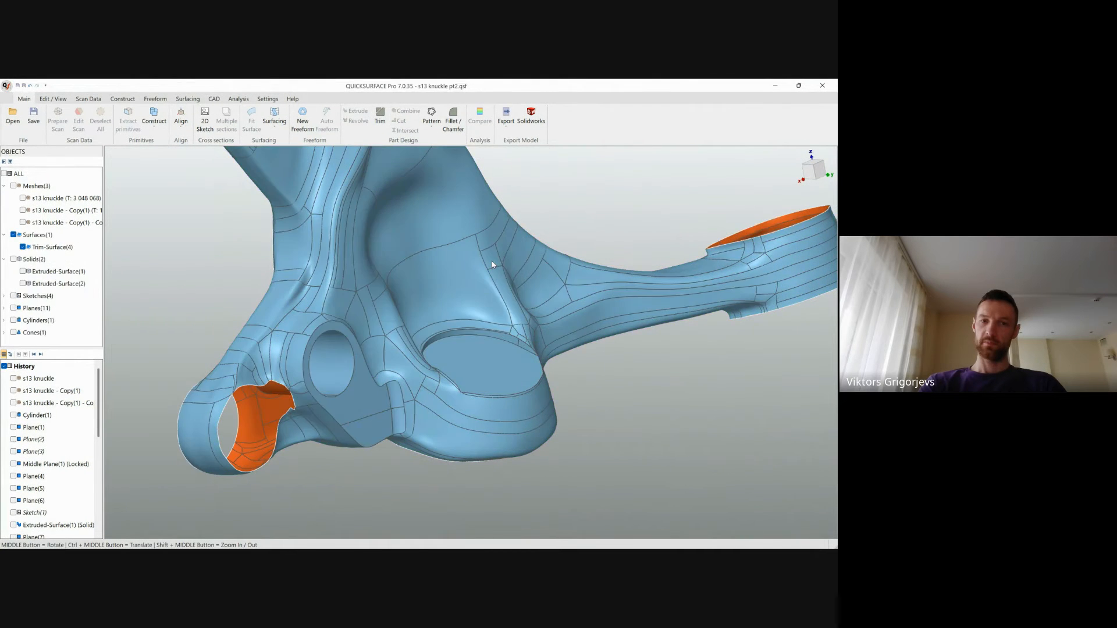
Step: Expand the list of planes and show Plane(2) and Plane(3) on either side of the knuckle's upper arm
middle_drag(426, 325, 464, 380)
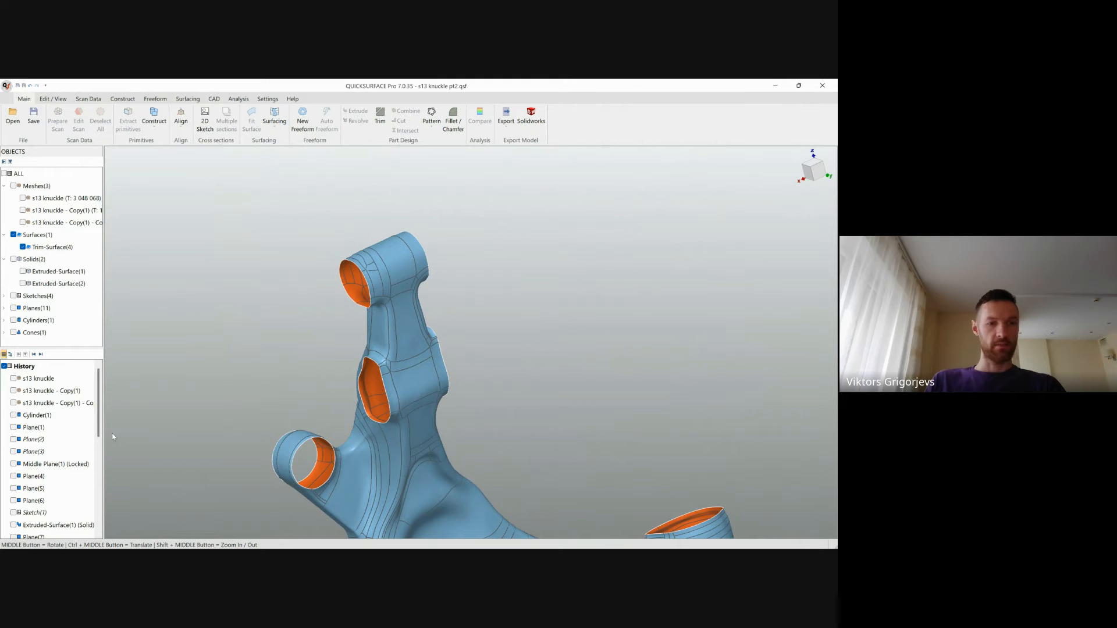
click(31, 312)
double_click(45, 310)
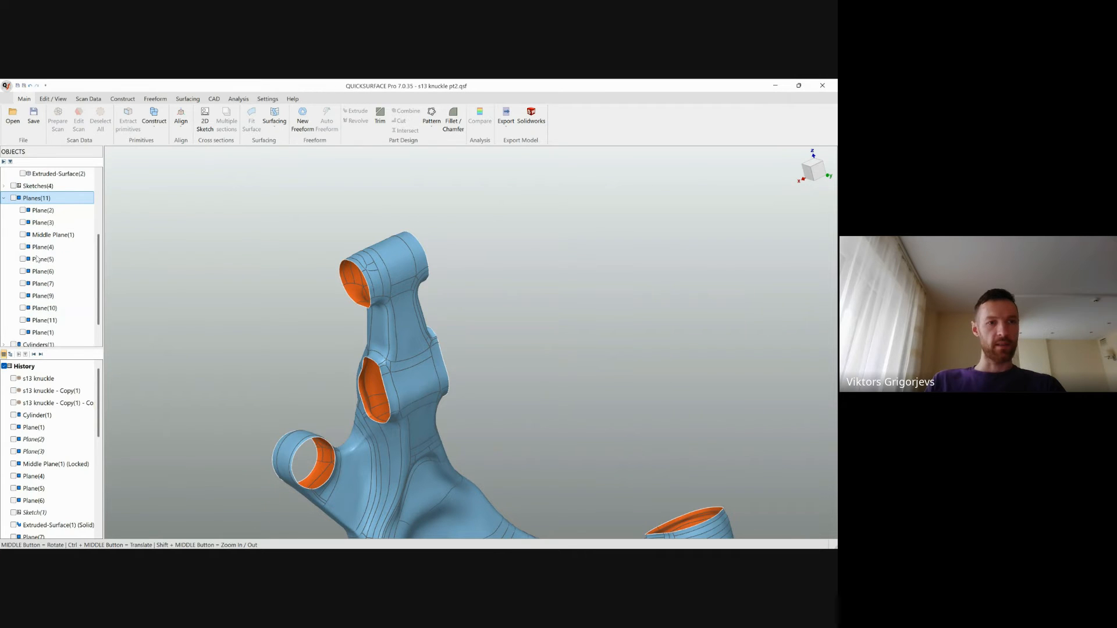
click(22, 210)
click(23, 222)
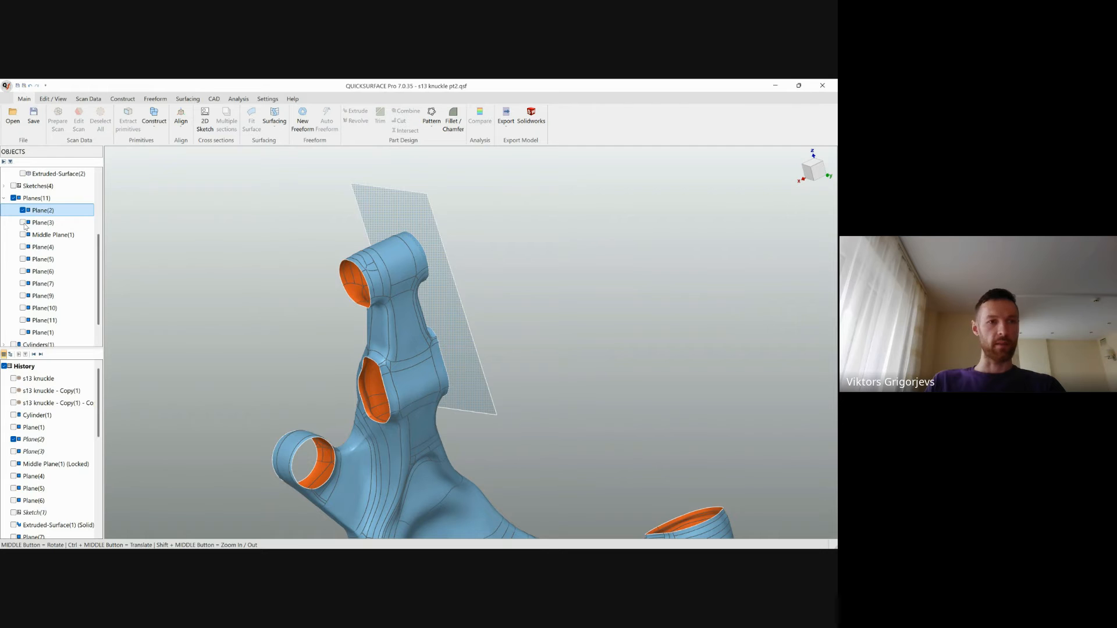
middle_drag(241, 263, 623, 382)
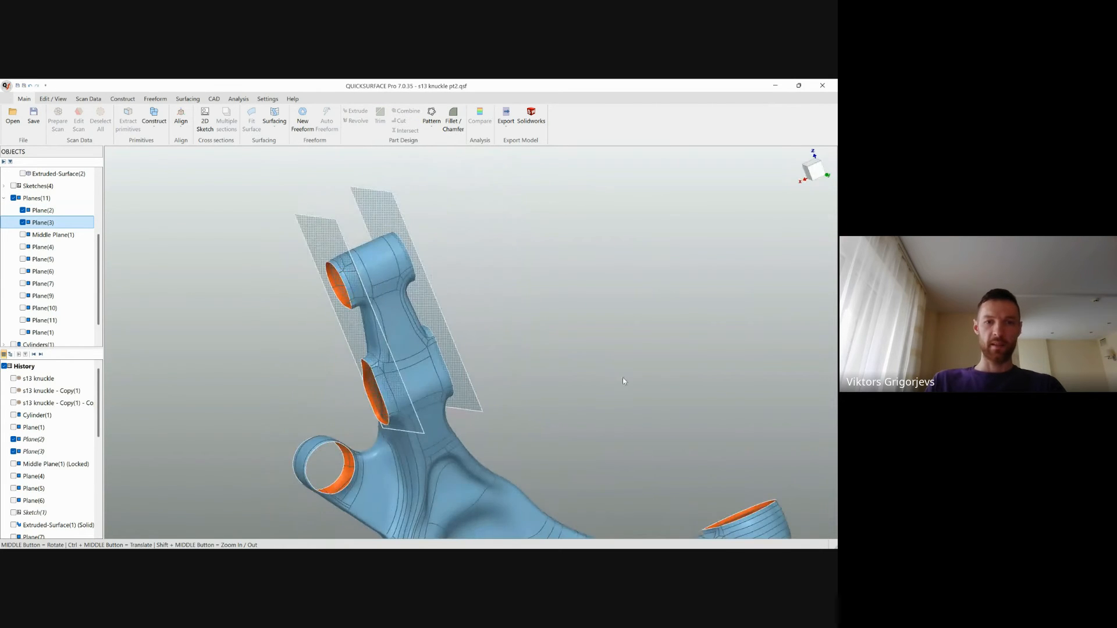
drag(622, 378, 277, 239)
key(Escape)
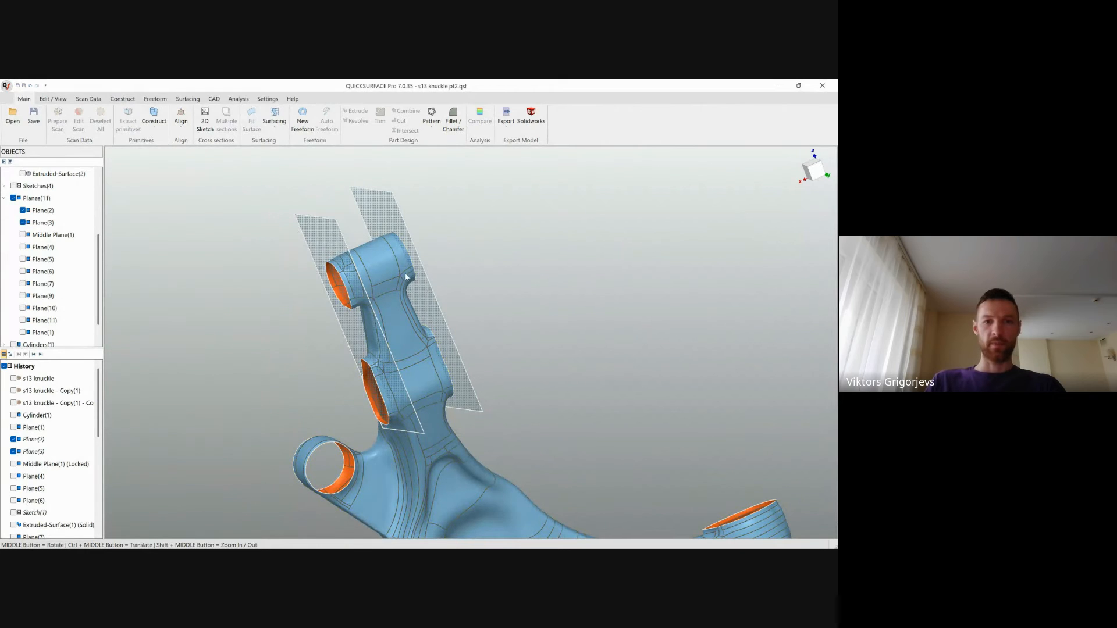
Step: Trim Trim-Surface(4) with Plane(3) and Plane(2) to close the upper arm's openings with flat faces, and accept the trim
click(385, 269)
ctrl+click(374, 218)
ctrl+click(318, 244)
click(333, 231)
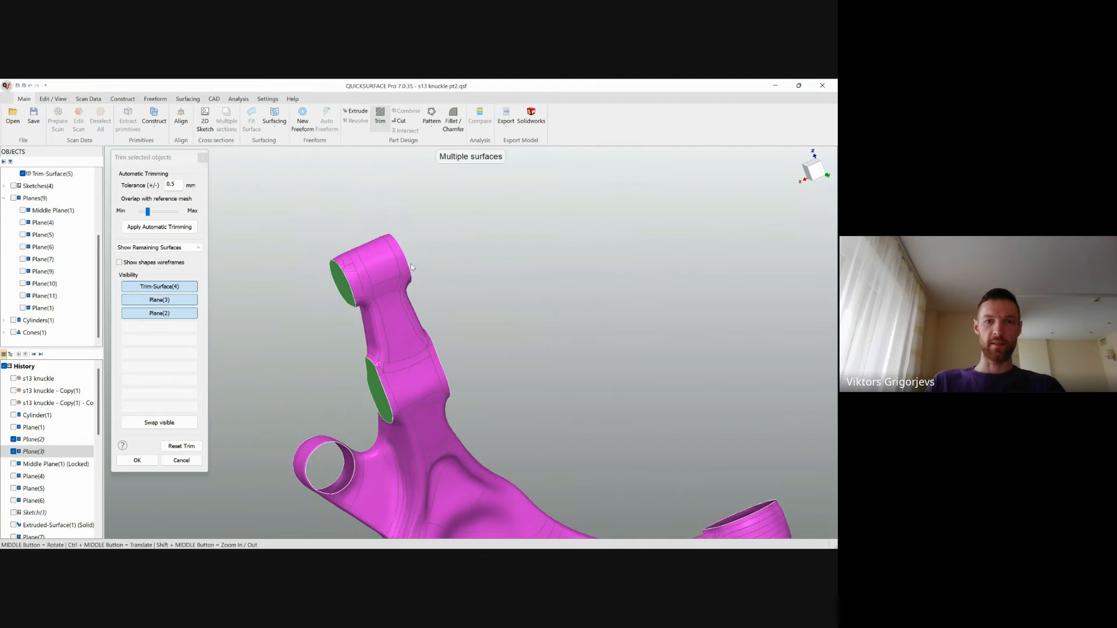
middle_drag(455, 341, 315, 363)
middle_drag(489, 313, 521, 320)
scroll(448, 302, up, 4)
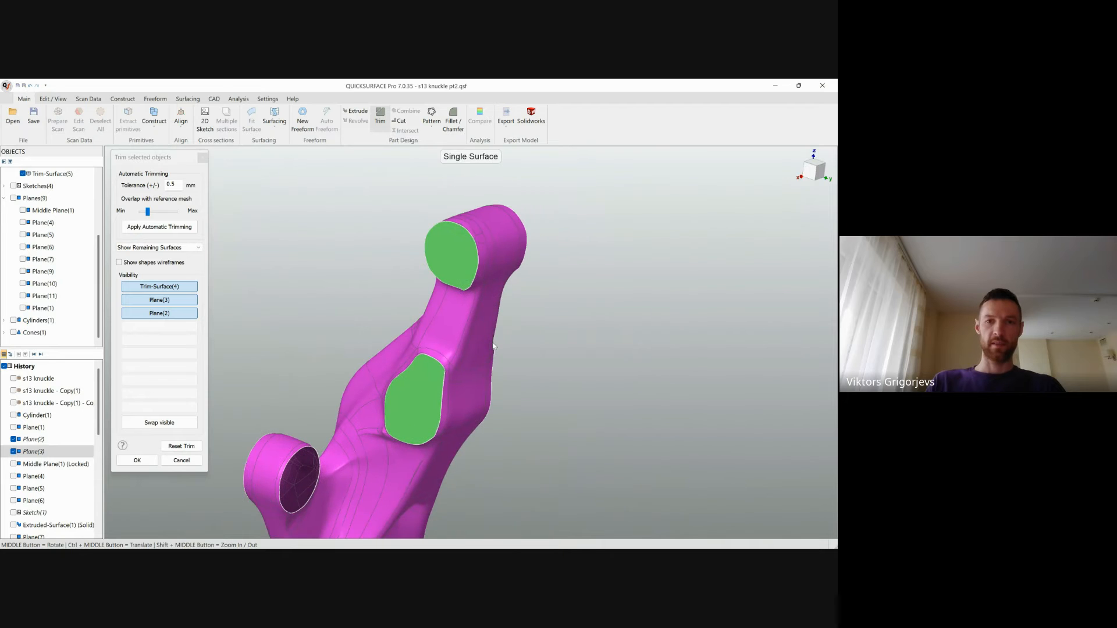
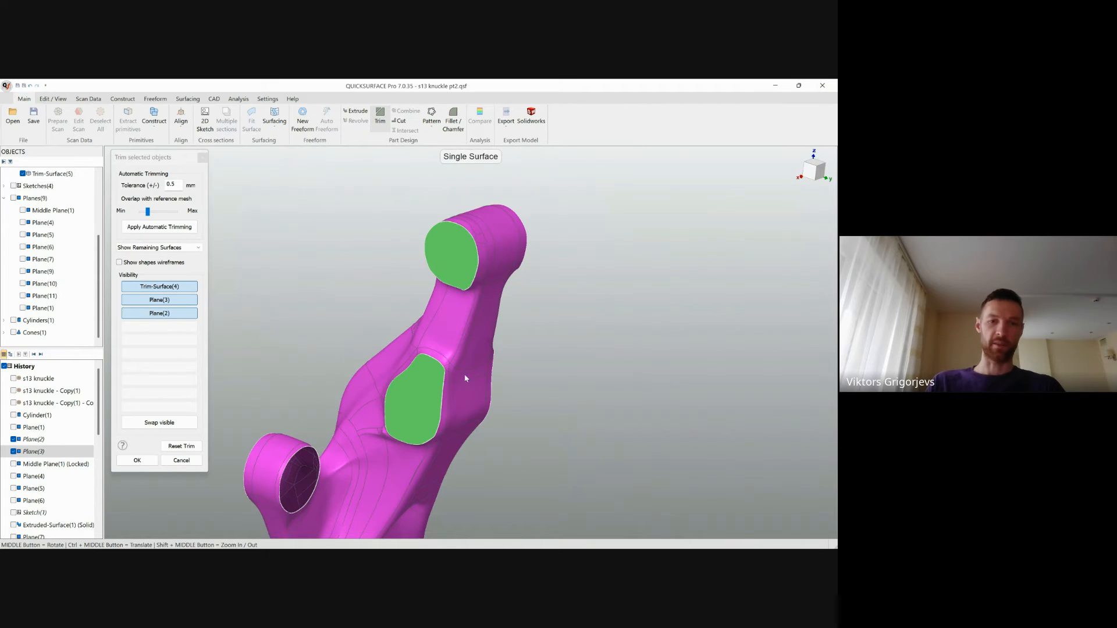
middle_drag(464, 370, 442, 382)
scroll(486, 356, down, 5)
scroll(442, 381, up, 2)
click(136, 461)
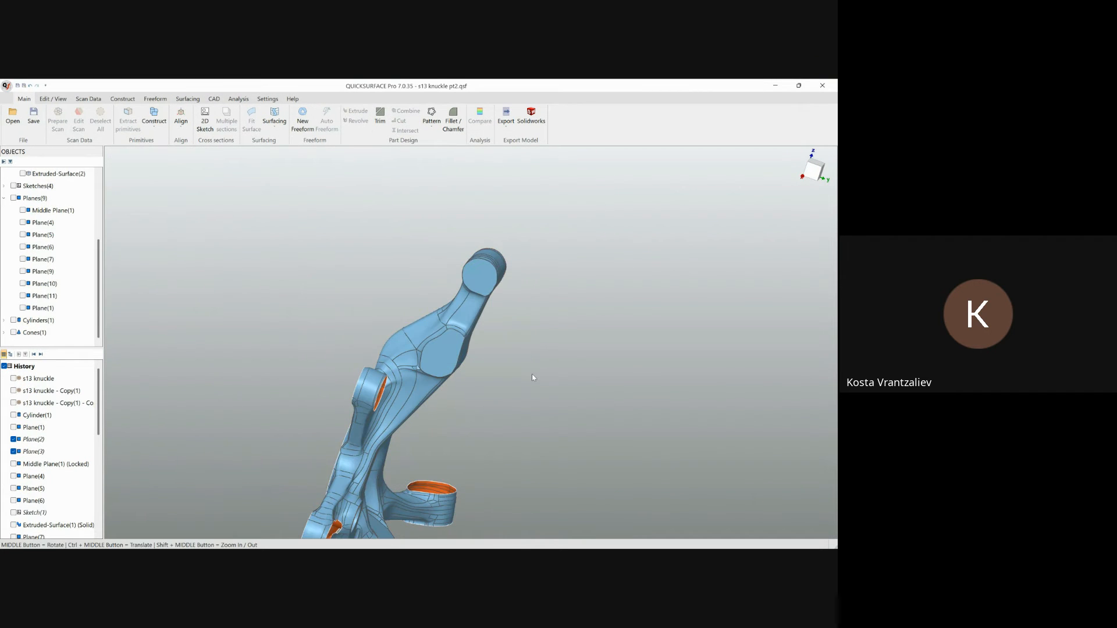
middle_drag(539, 371, 584, 372)
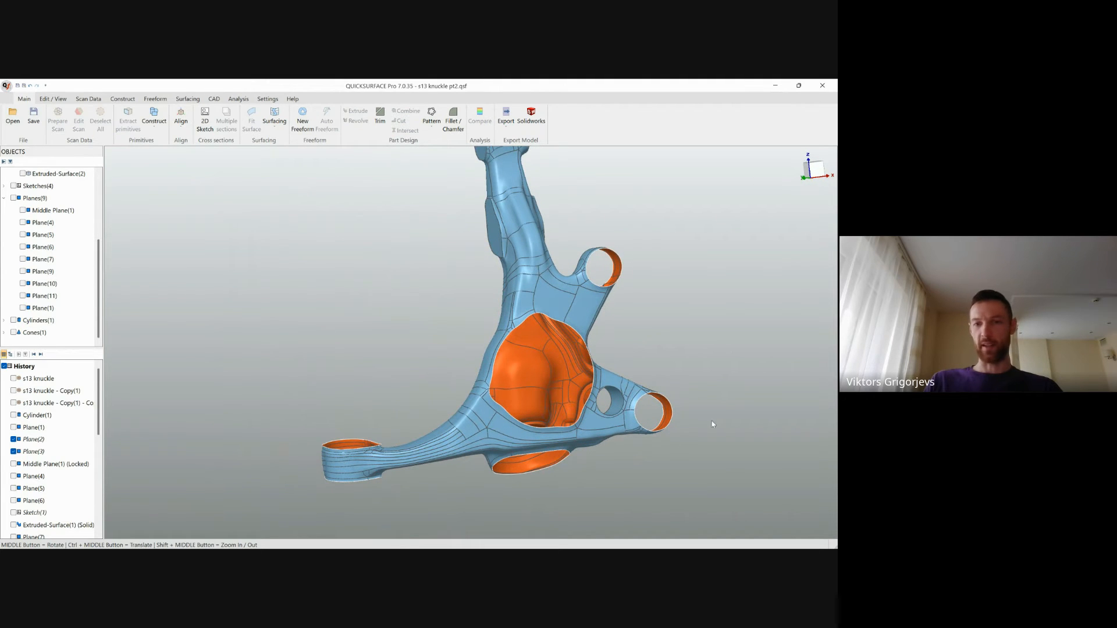
middle_drag(612, 386, 610, 275)
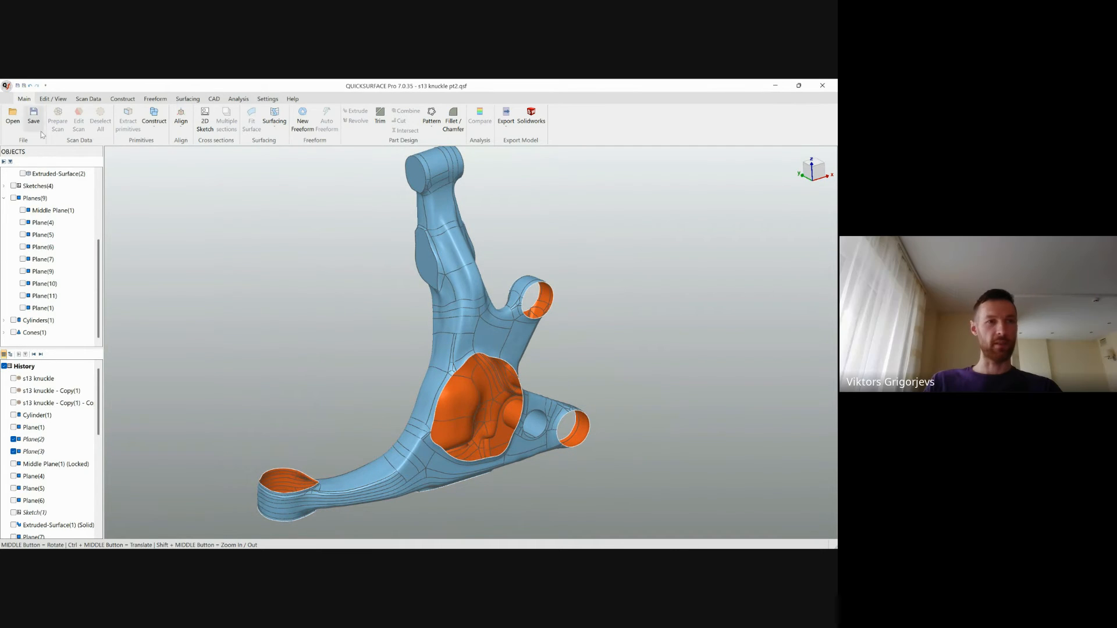
Step: Open the s13 knuckle pt3.qsf project, which contains the trimmed knuckle surface
click(5, 85)
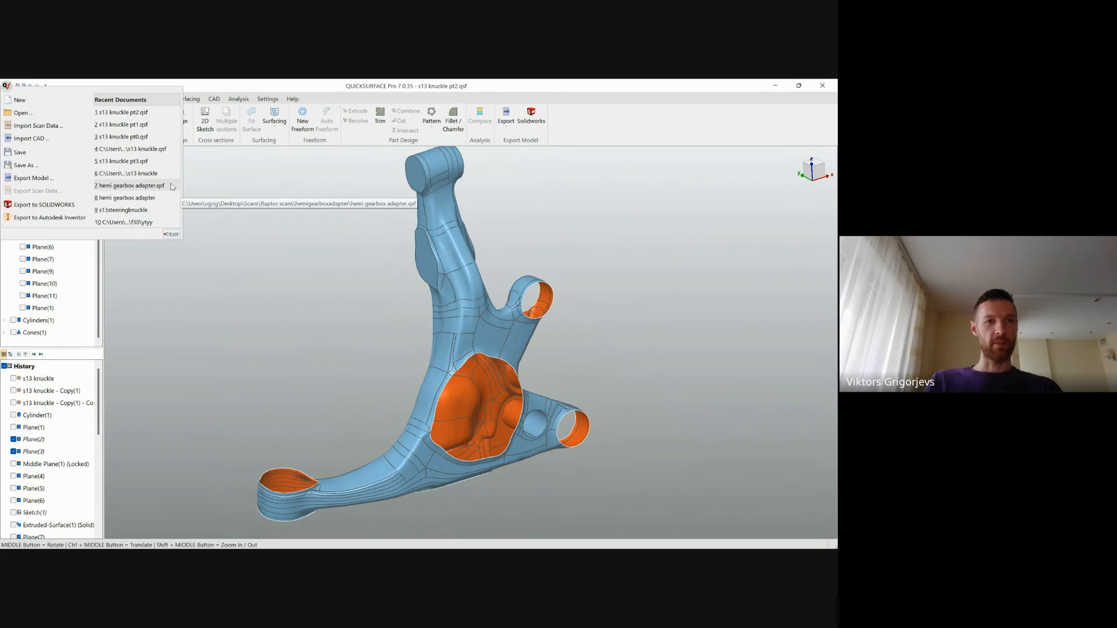
click(152, 161)
click(418, 339)
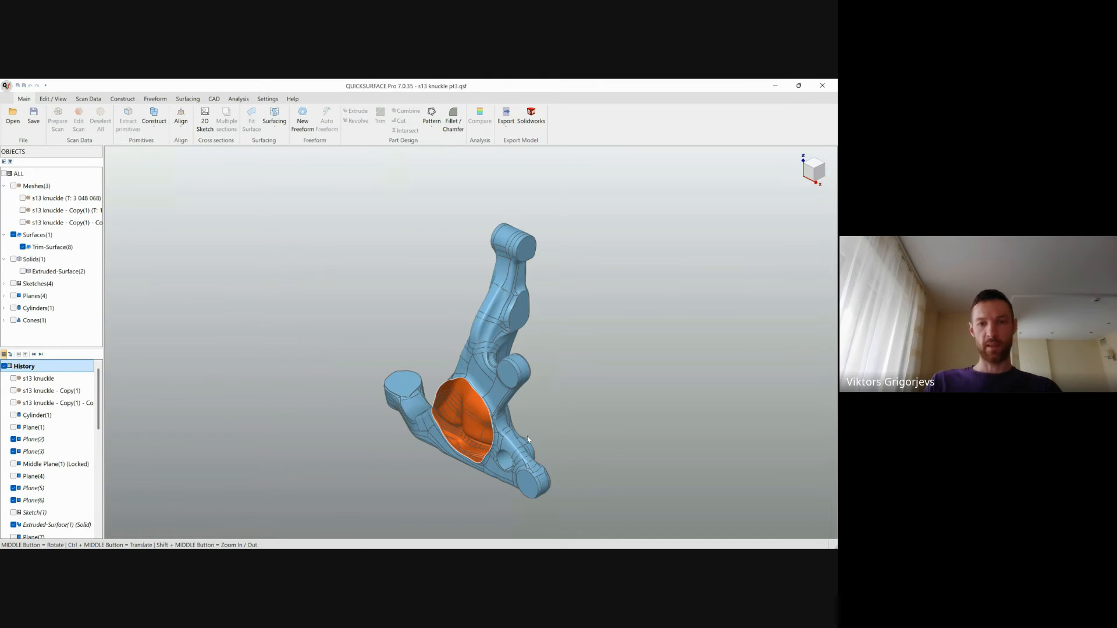
ctrl+middle_drag(521, 414, 477, 419)
scroll(477, 419, up, 4)
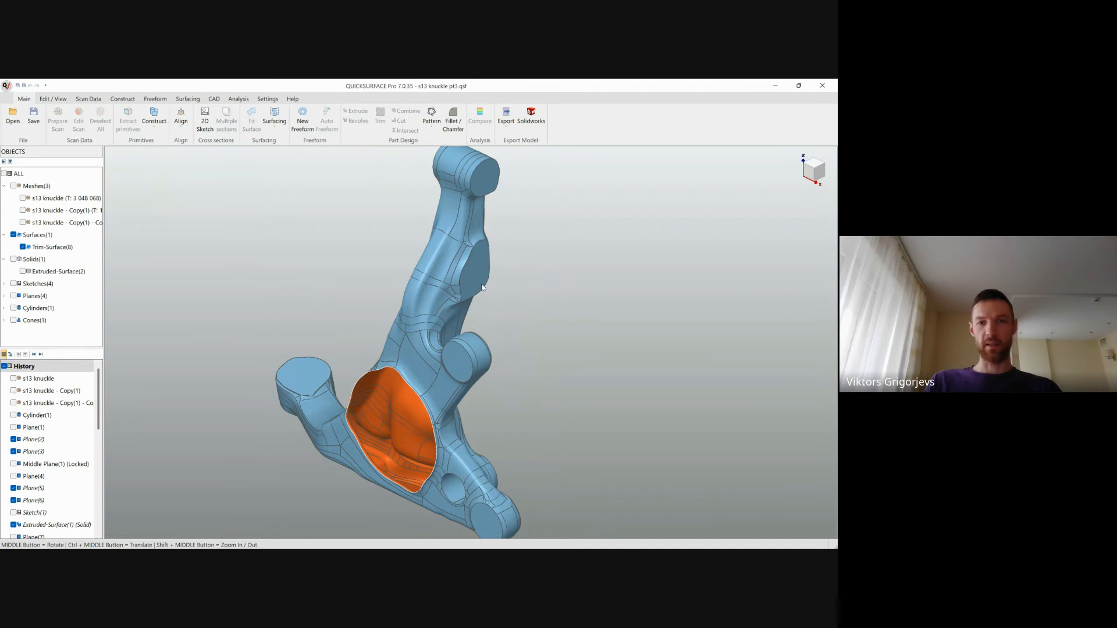
middle_drag(445, 285, 395, 443)
scroll(402, 435, up, 3)
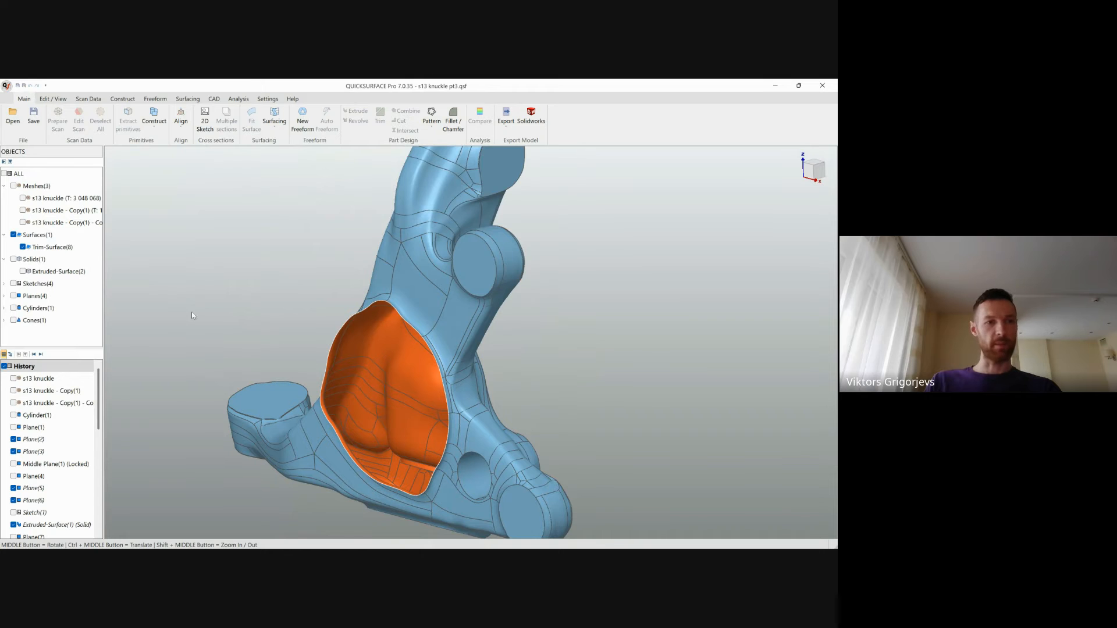
Step: Show the spindle scan copy in the knuckle's central opening together with Cylinder(1) around the spindle
click(23, 223)
middle_drag(470, 361, 345, 362)
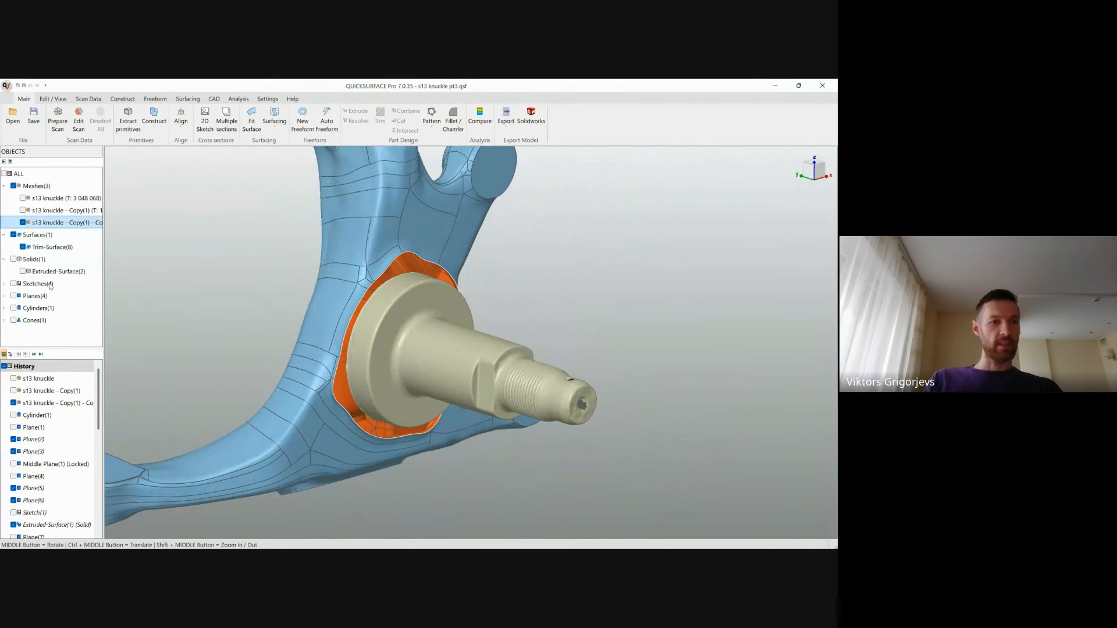
click(5, 309)
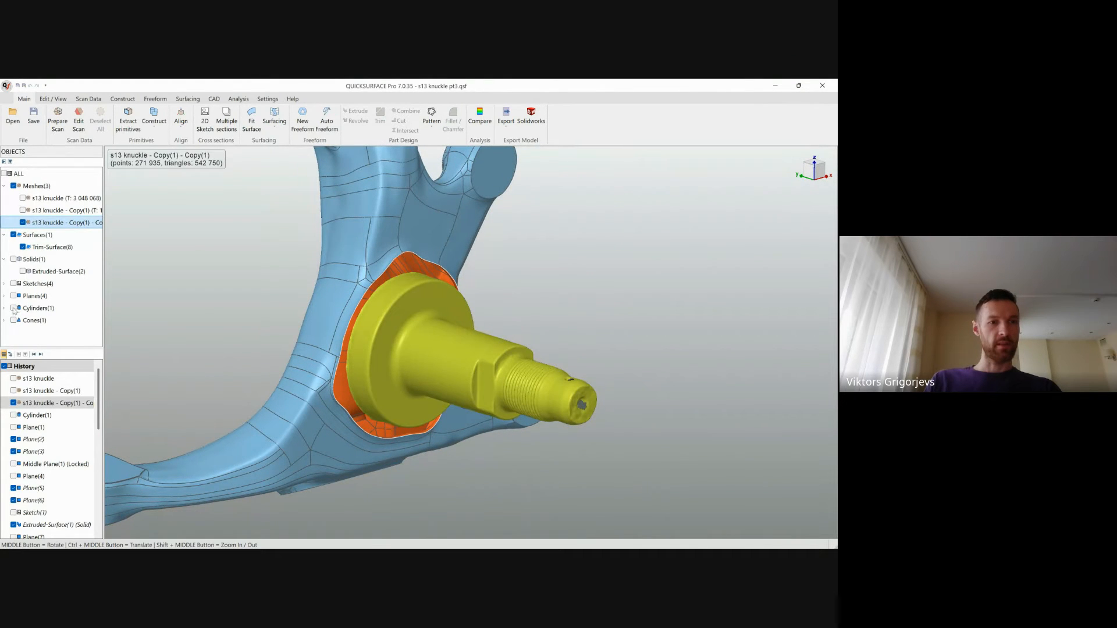
click(13, 309)
click(552, 342)
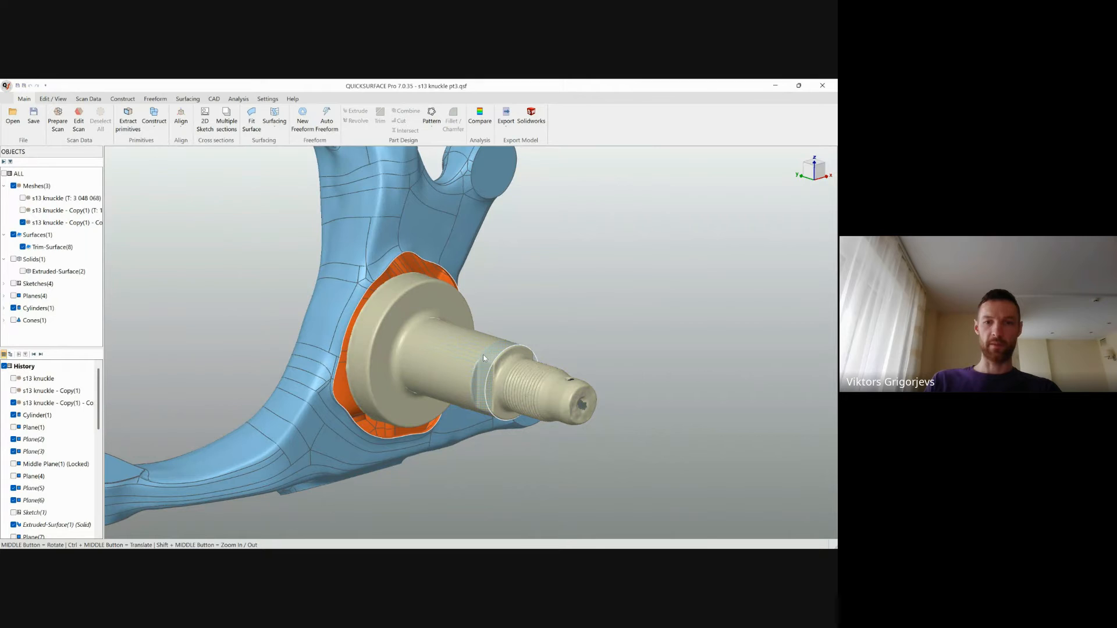
Step: Start a revolved-surface sketch about Cylinder(1) and show the full s13 knuckle scan in place of the spindle copy
middle_drag(488, 346, 437, 390)
click(436, 381)
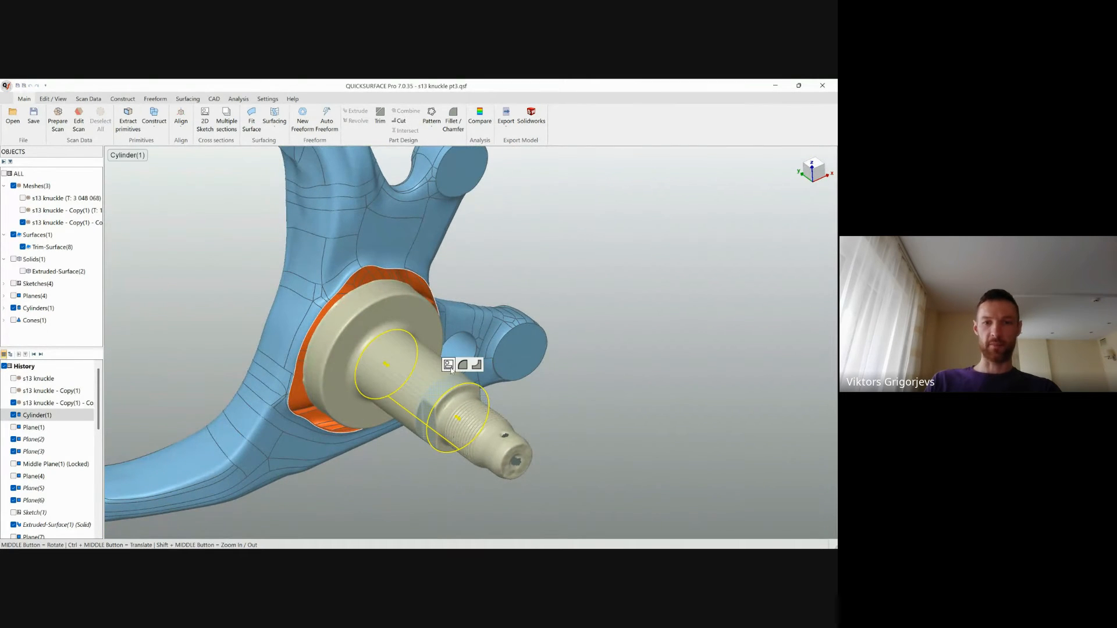
click(451, 364)
middle_drag(469, 350, 379, 409)
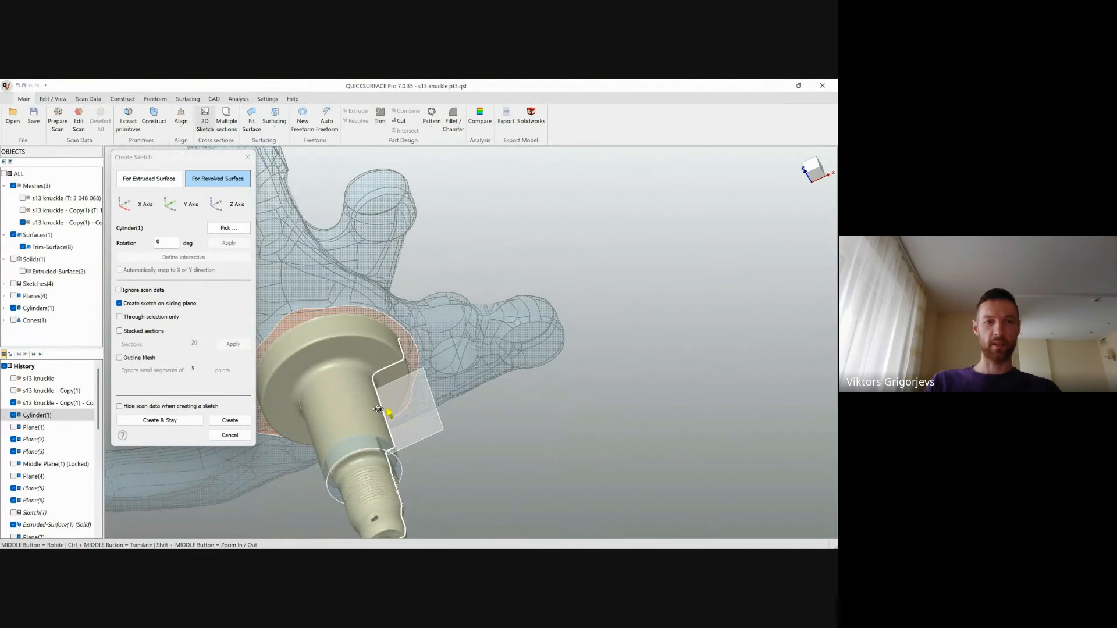
click(23, 223)
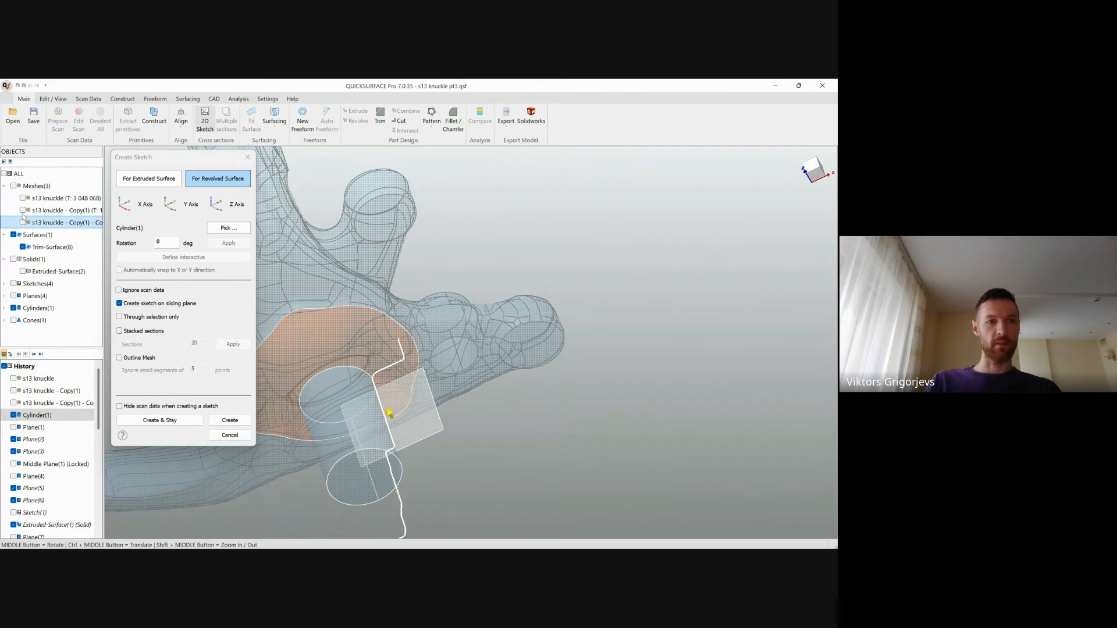
click(23, 199)
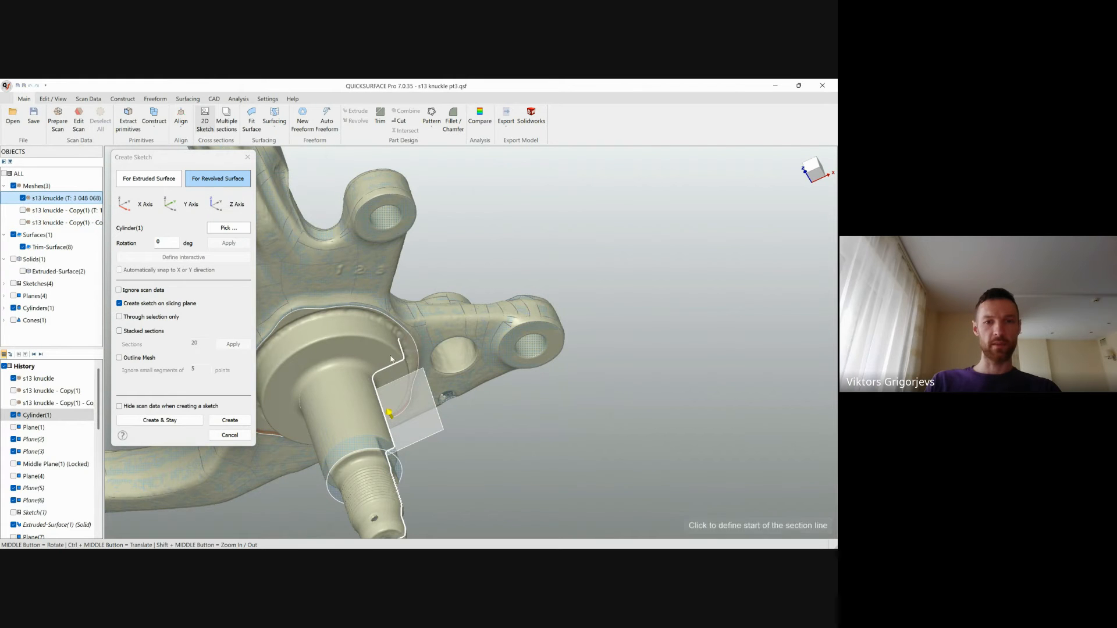
Step: Rotate the section plane about the spindle axis to about 52.12 degrees, passing through the adjacent arm's hole, and create the sketch
ctrl+middle_drag(395, 361, 426, 295)
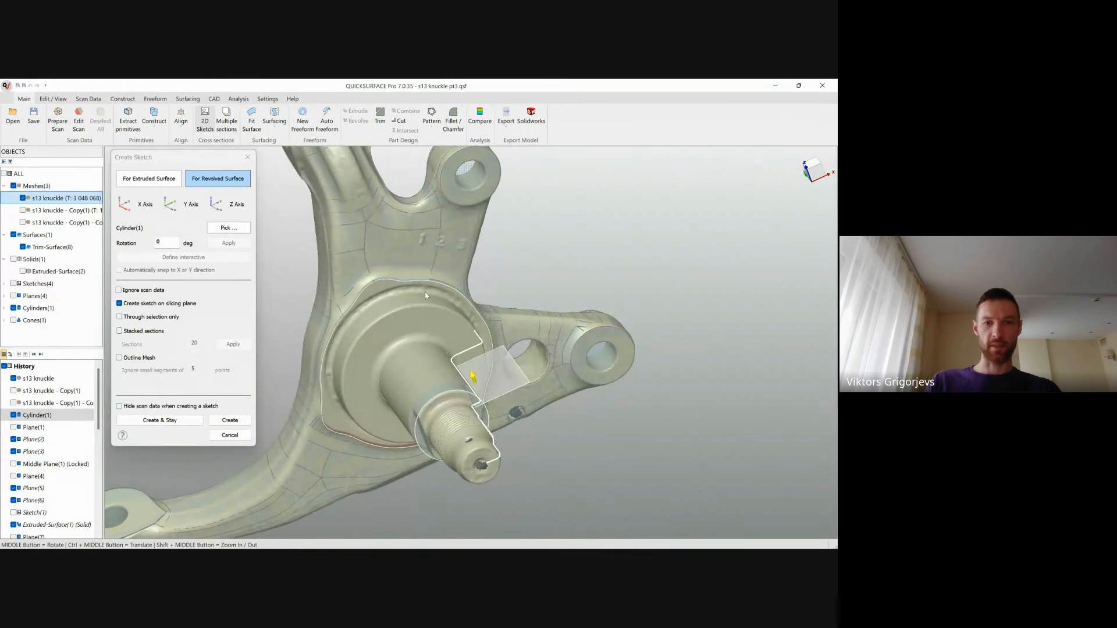
drag(473, 377, 419, 359)
middle_drag(442, 363, 461, 243)
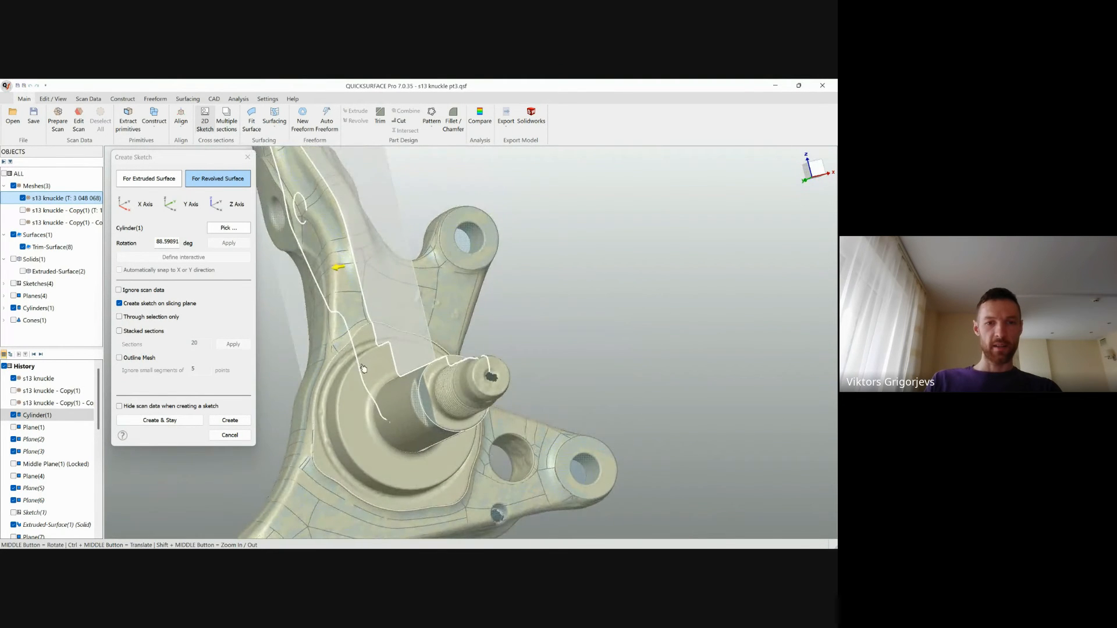
scroll(365, 368, up, 5)
middle_drag(438, 353, 447, 400)
drag(481, 267, 620, 302)
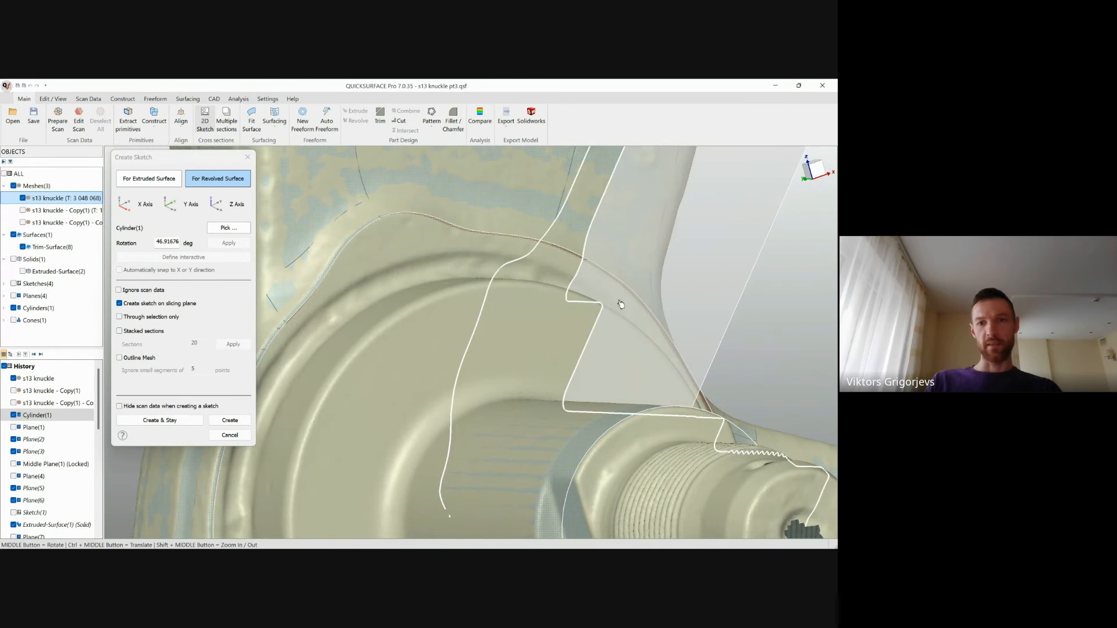
scroll(610, 306, down, 3)
middle_drag(597, 310, 431, 312)
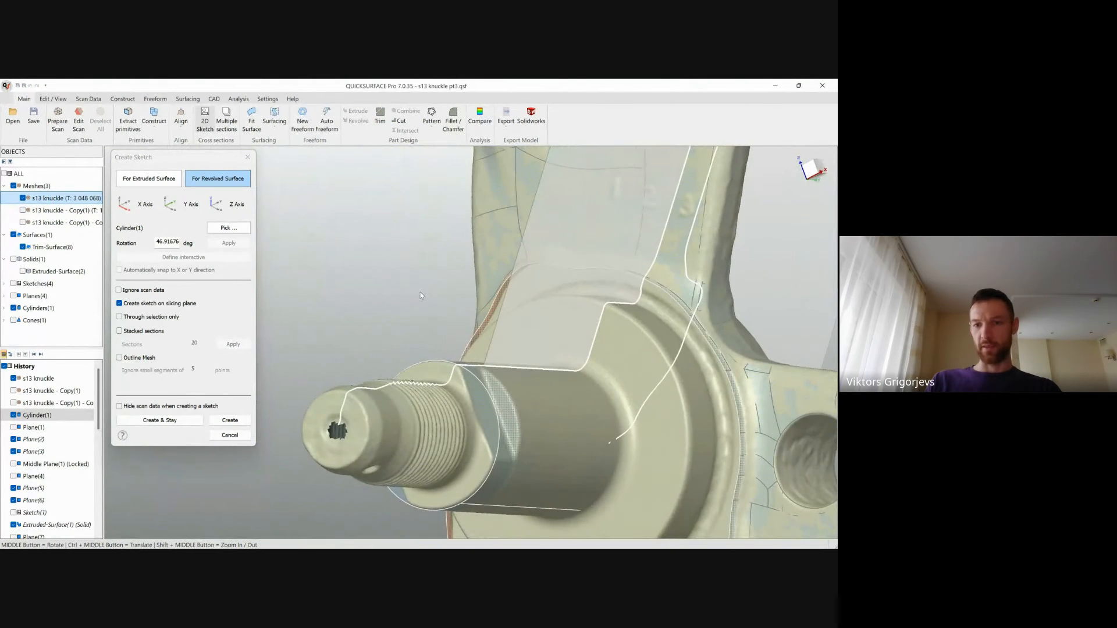
scroll(604, 341, down, 3)
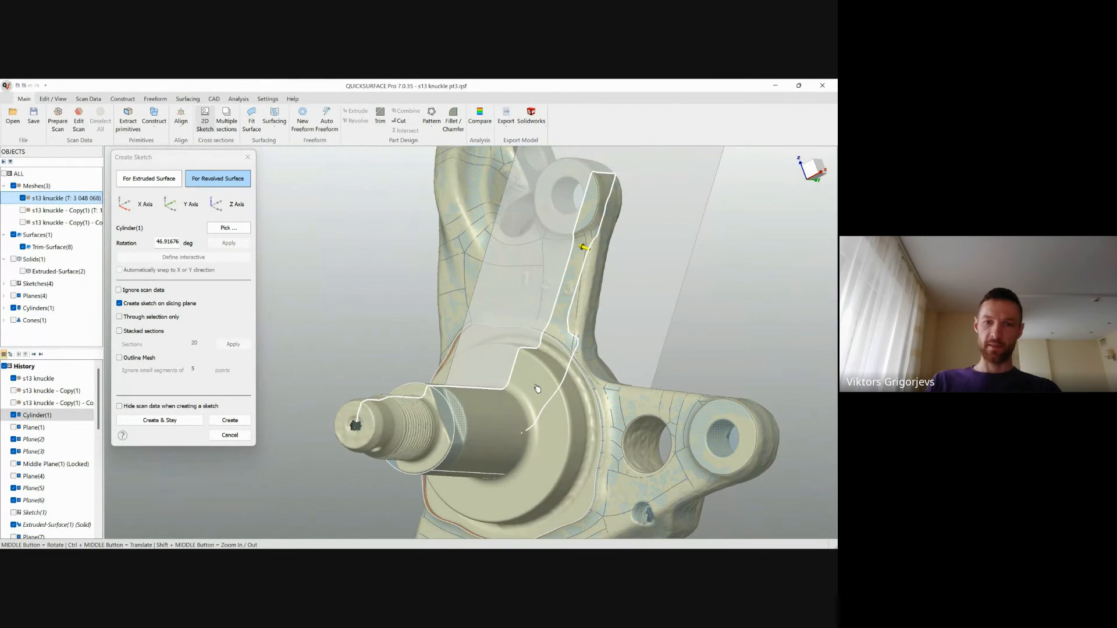
middle_drag(534, 426, 502, 376)
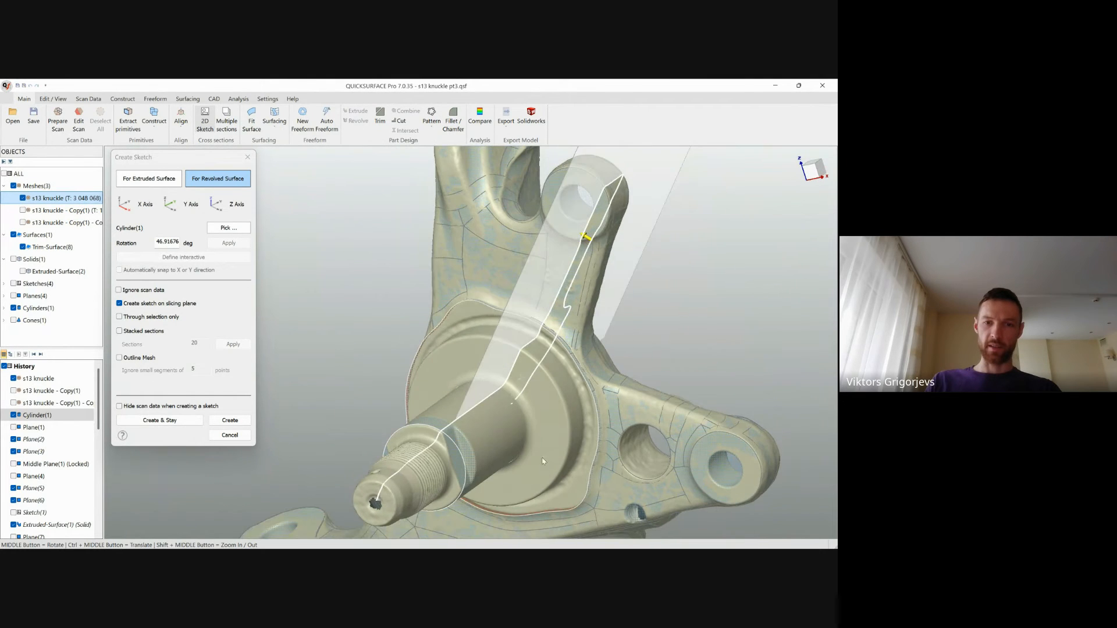
drag(502, 376, 494, 373)
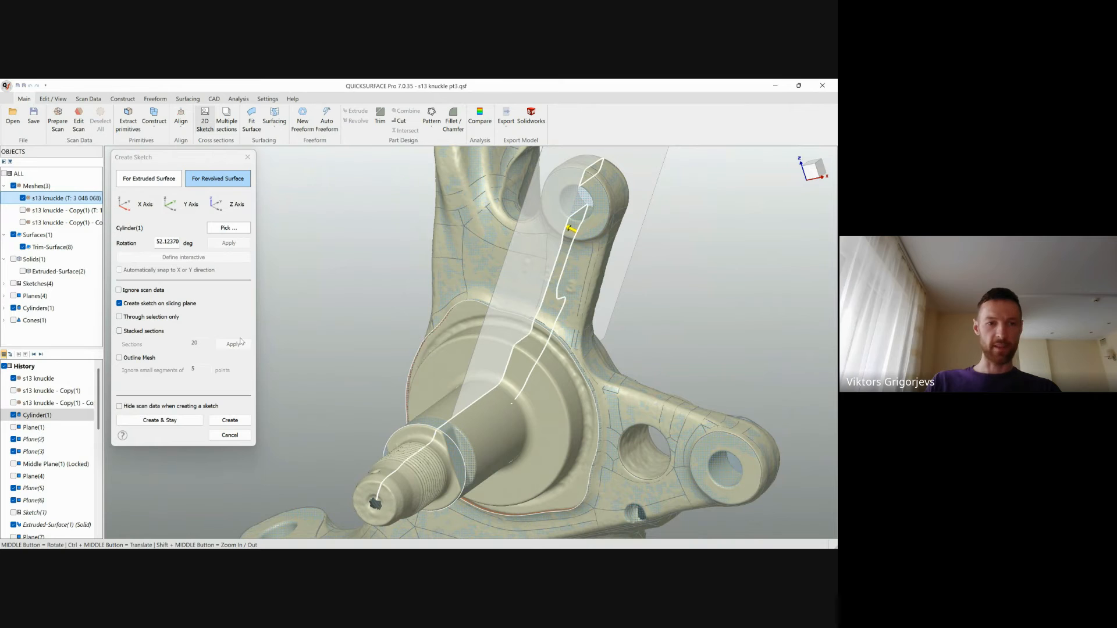
click(229, 420)
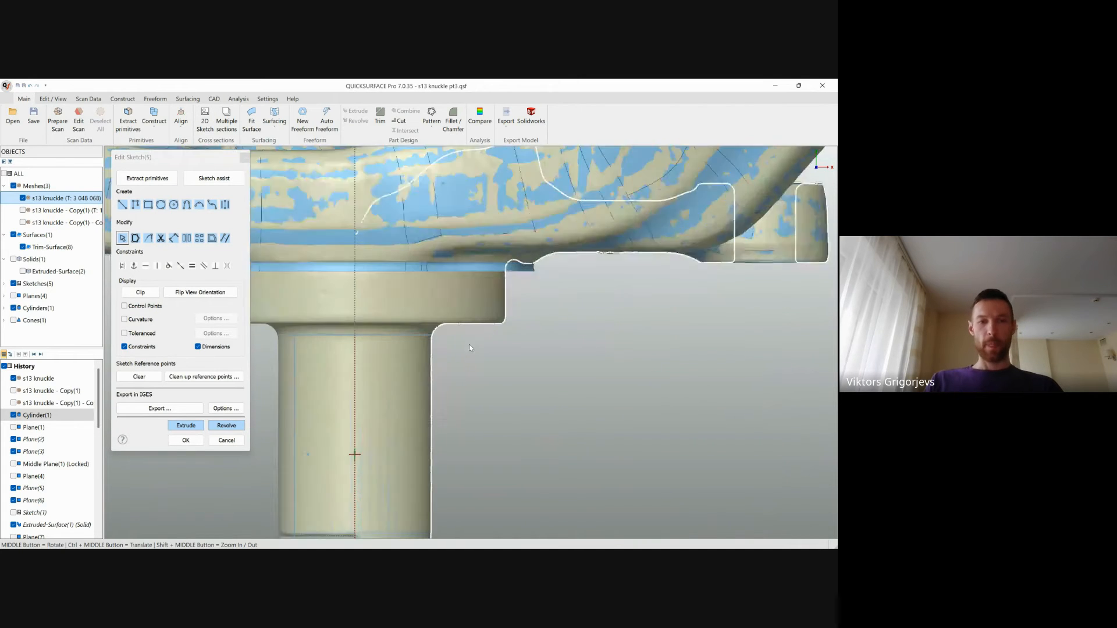
Step: Clip the model at the sketch plane and hide the cylinder to expose the spindle's section profile
click(140, 293)
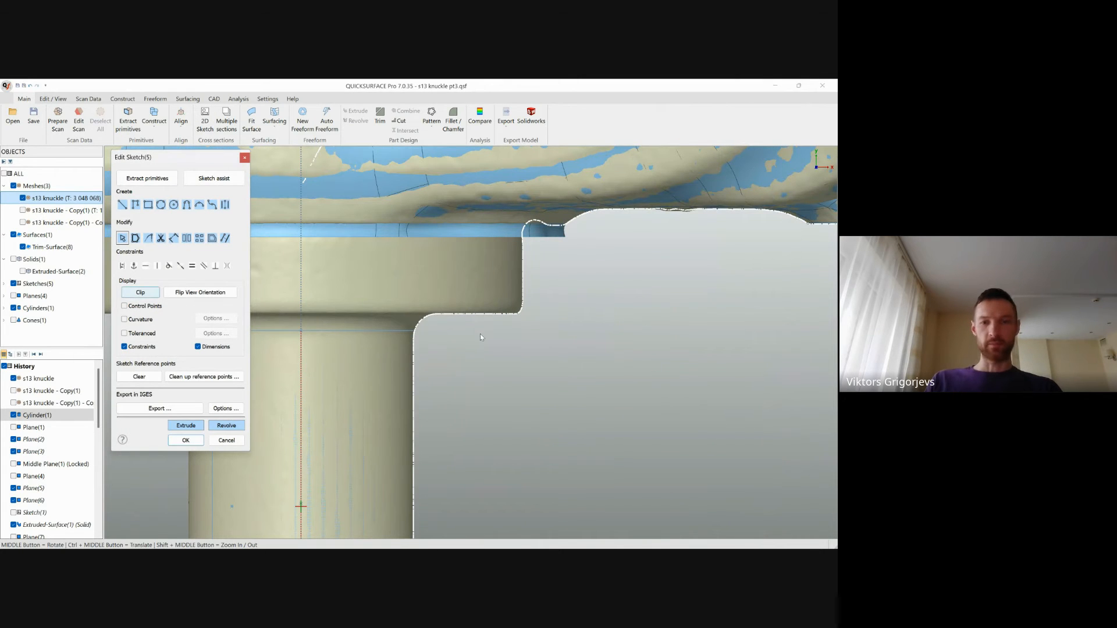
click(153, 296)
scroll(494, 307, down, 5)
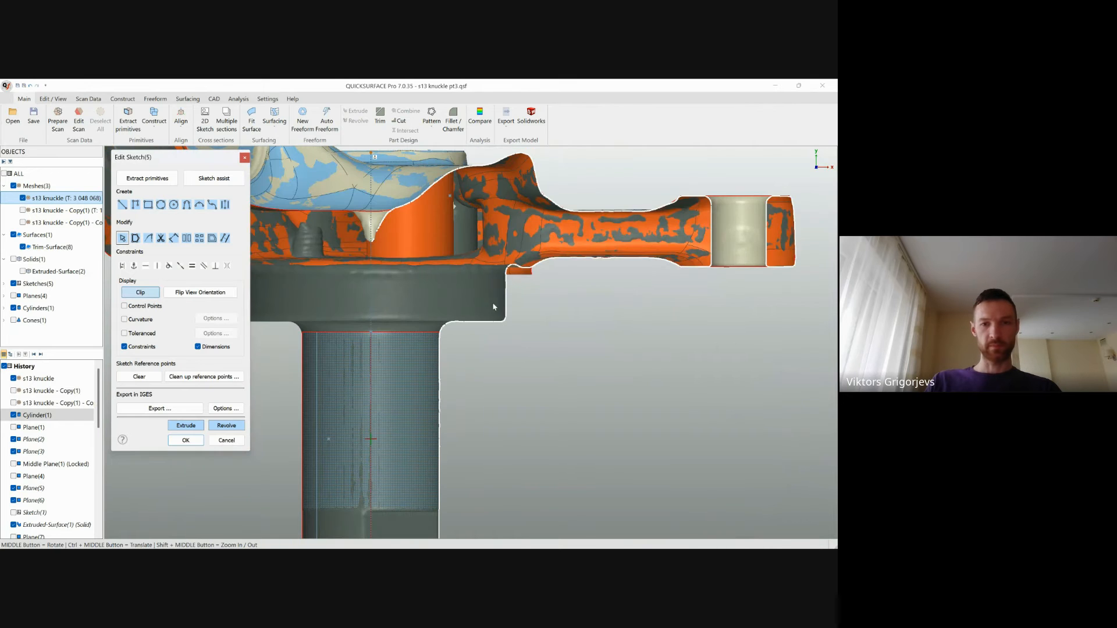
scroll(512, 320, up, 4)
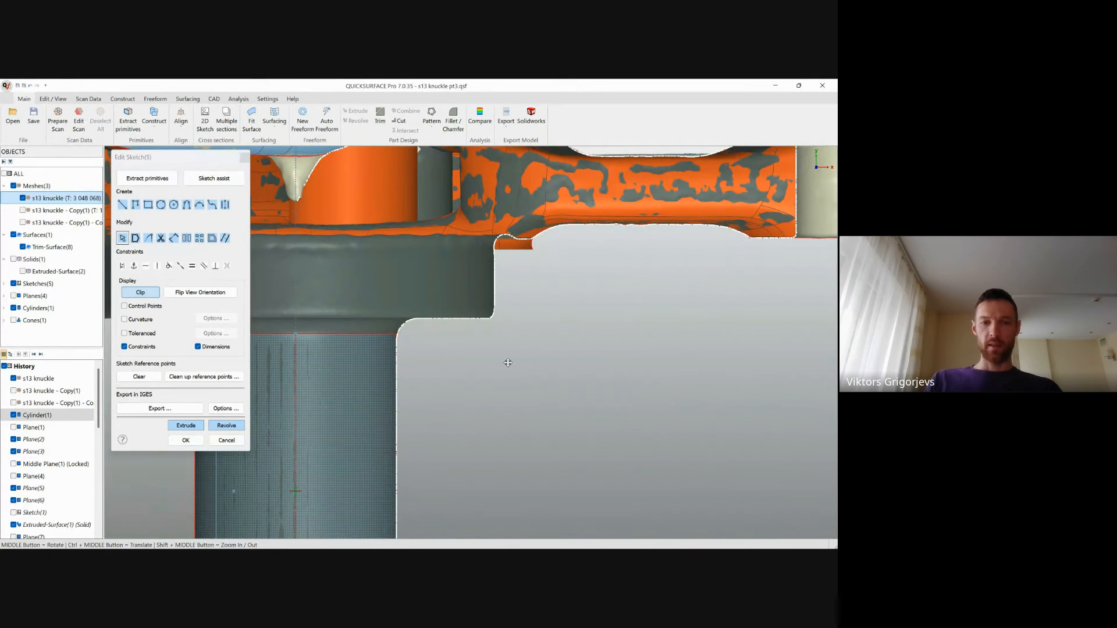
scroll(506, 360, down, 3)
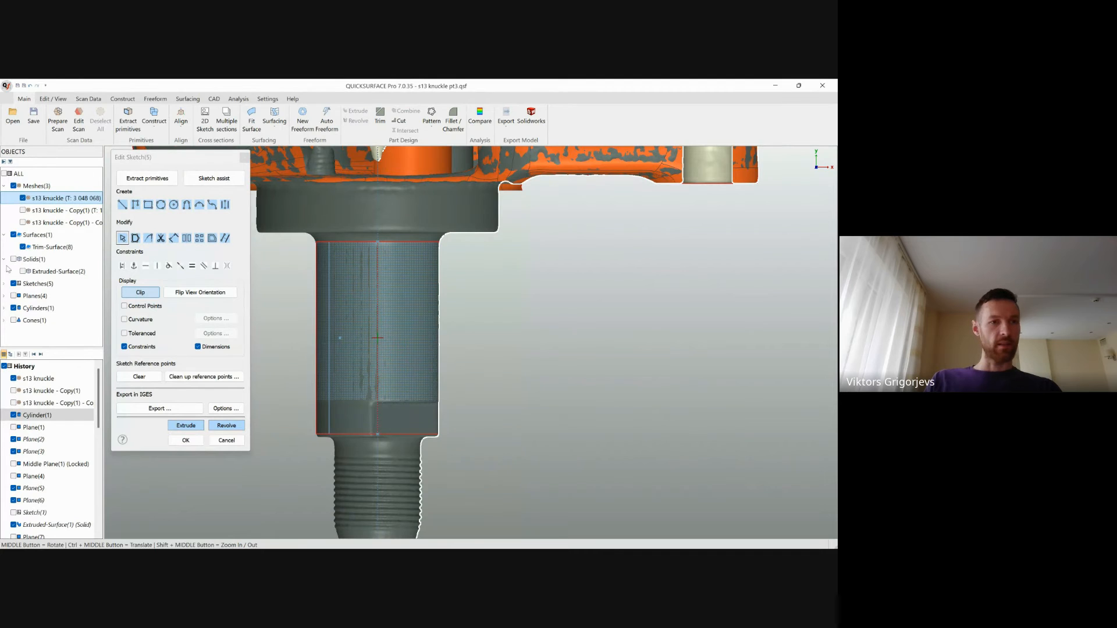
click(13, 308)
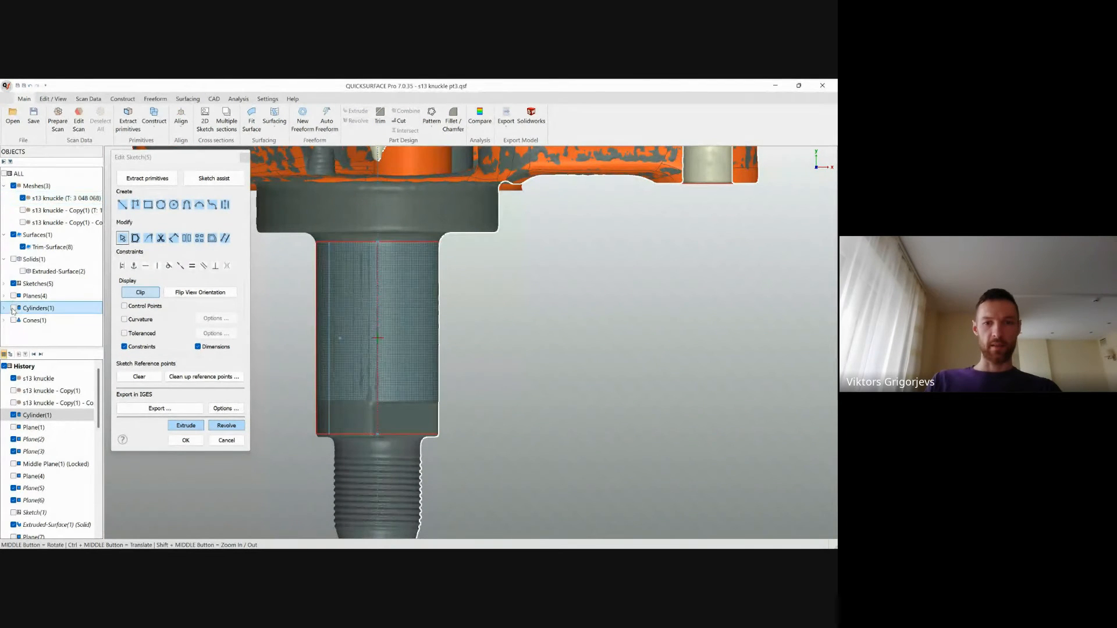
click(13, 308)
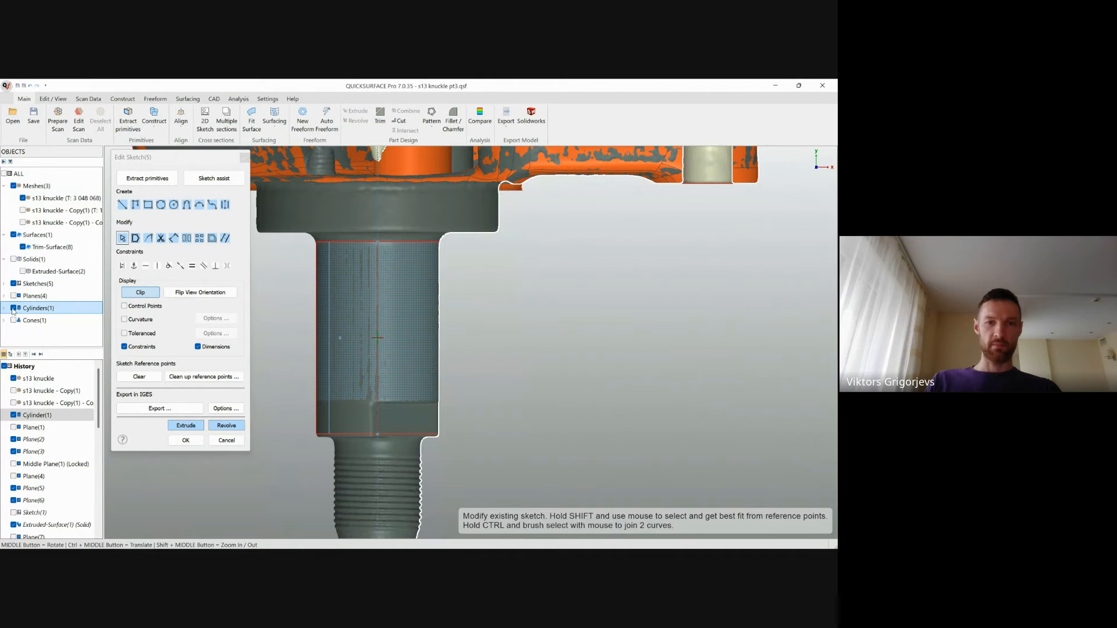
click(13, 309)
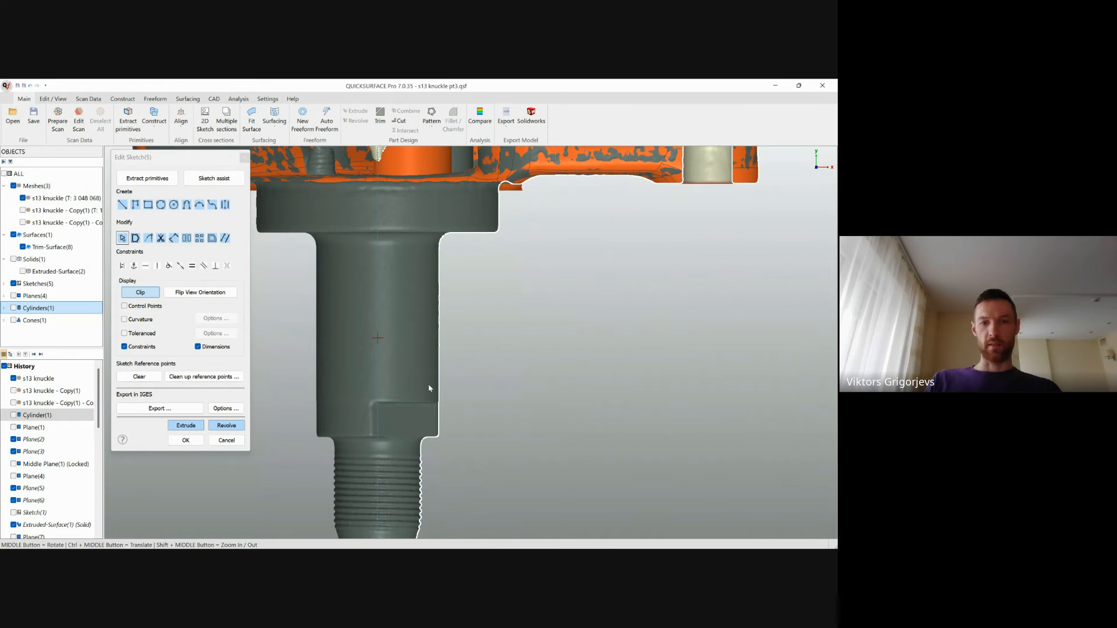
Step: Fit a vertical line to the spindle shaft's side and a horizontal line to the shoulder below it, and join them at the corner
mouse_move(428, 388)
mouse_down()
mouse_move(470, 337)
mouse_move(438, 252)
mouse_up()
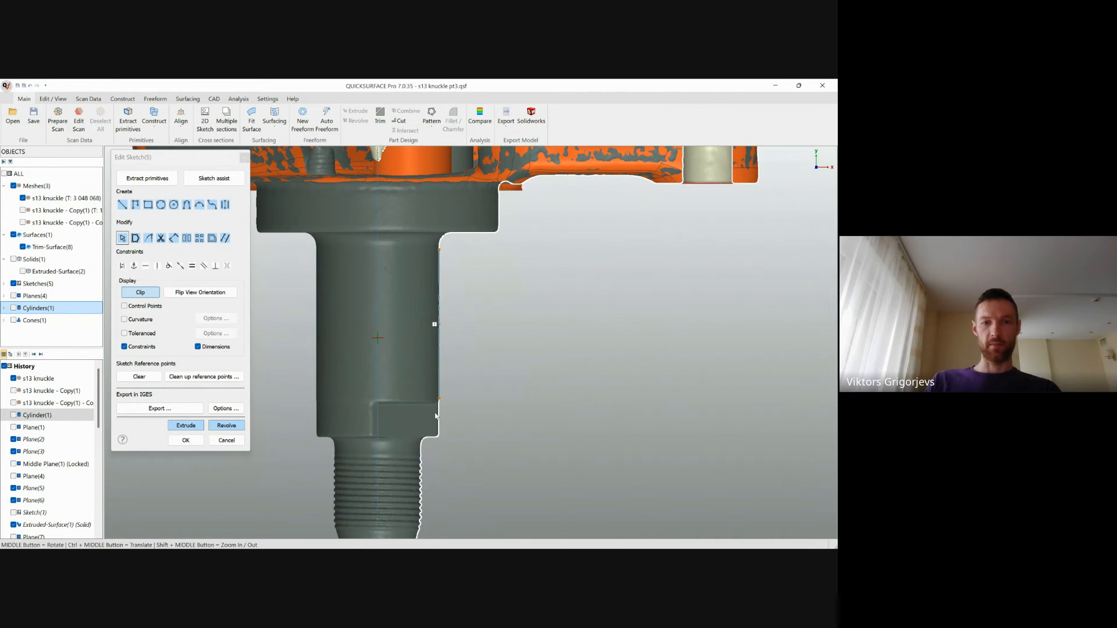
scroll(438, 450, up, 5)
mouse_move(423, 410)
mouse_down()
mouse_move(410, 415)
mouse_move(431, 409)
mouse_up()
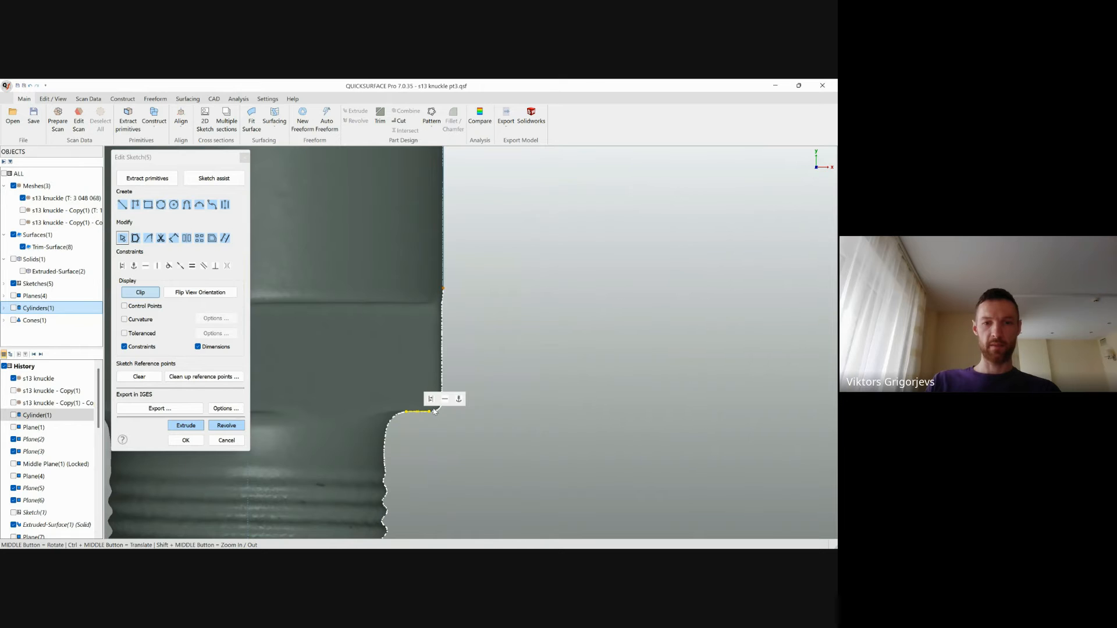
scroll(480, 449, down, 5)
scroll(499, 411, up, 2)
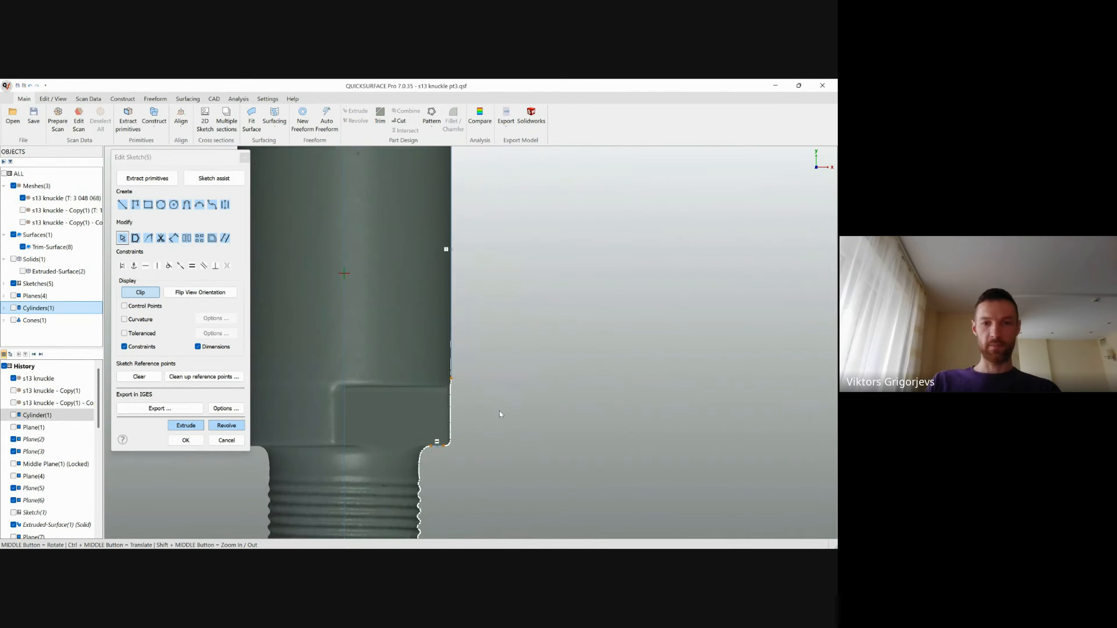
drag(443, 409, 495, 460)
Step: Fit sketch lines to the spindle's end face, the vertical side just above the thread and the taper below the thread
scroll(467, 470, down, 4)
scroll(425, 427, up, 4)
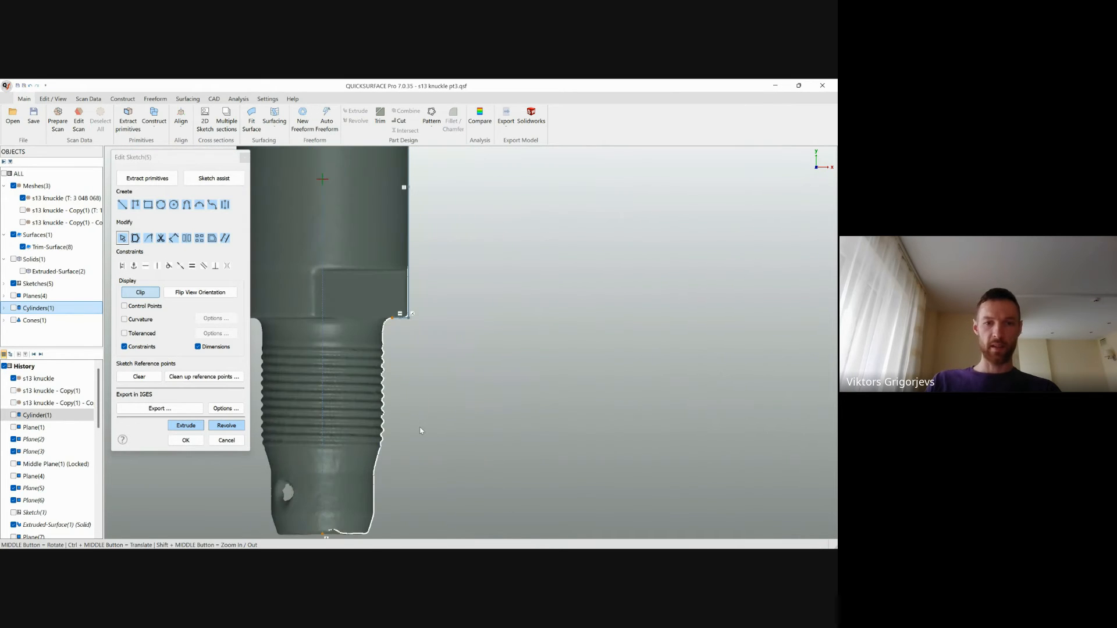
scroll(421, 424, down, 2)
scroll(406, 339, up, 5)
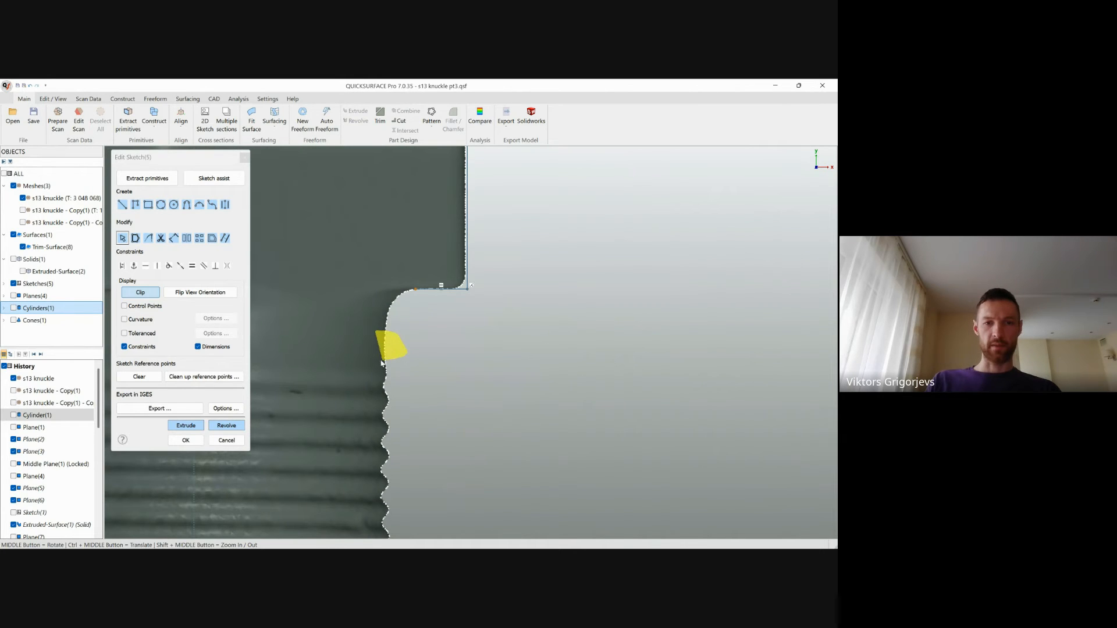
click(384, 359)
scroll(410, 340, down, 5)
scroll(395, 402, up, 5)
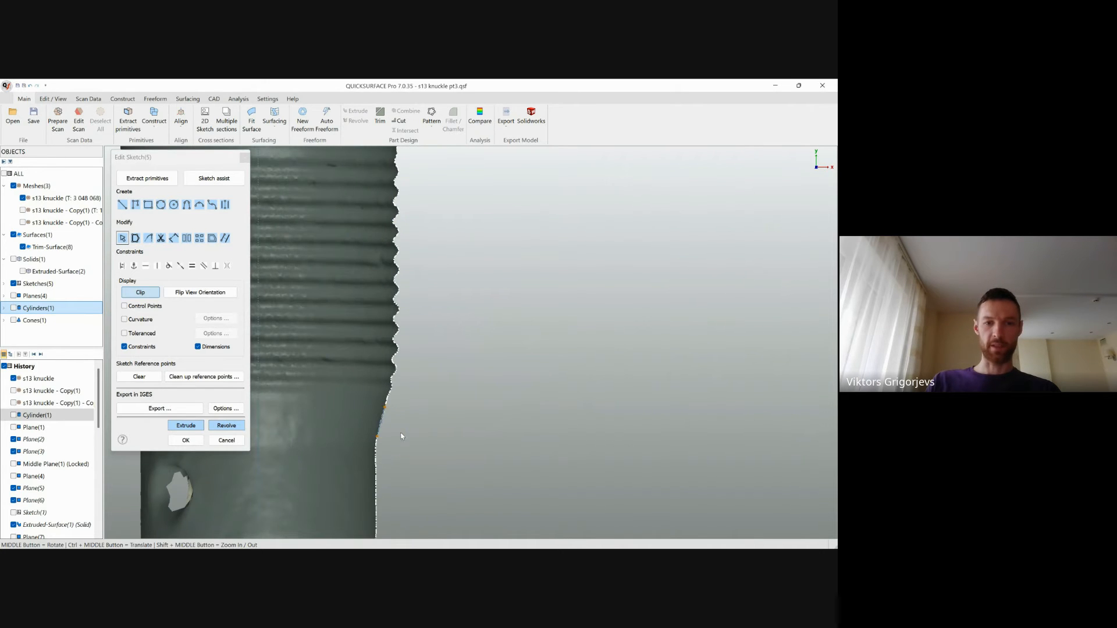
Step: Join the vertical line along the thread to the shoulder line above and the tapered line below
scroll(401, 416, down, 5)
scroll(412, 338, up, 4)
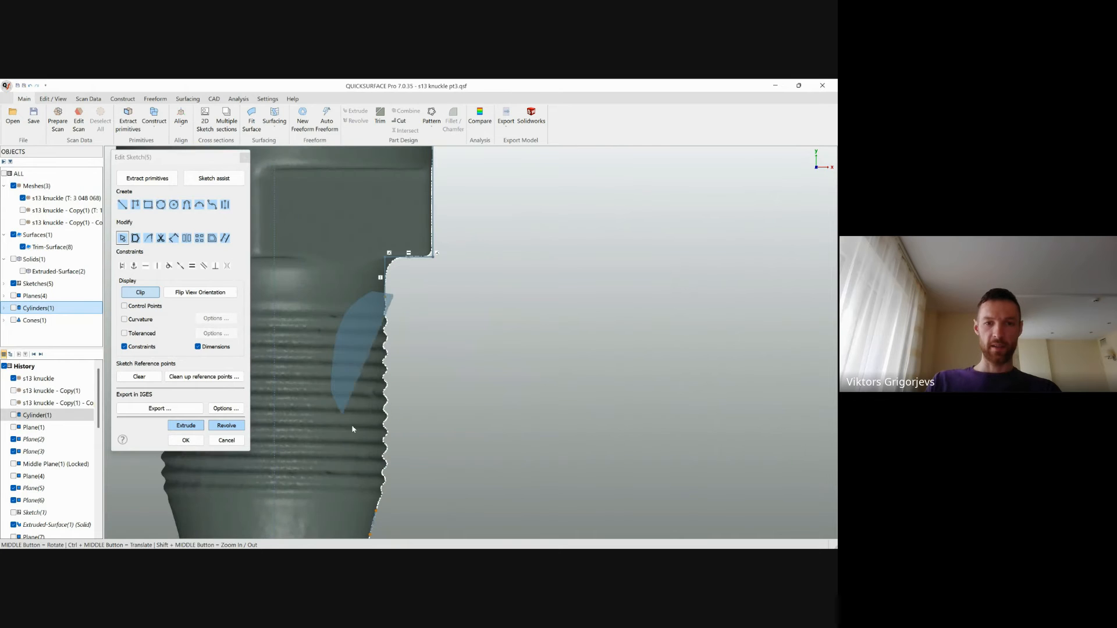
scroll(439, 442, down, 2)
Step: Fit a vertical line to the unthreaded side of the spindle's end, just below the taper
ctrl+middle_drag(439, 448, 414, 298)
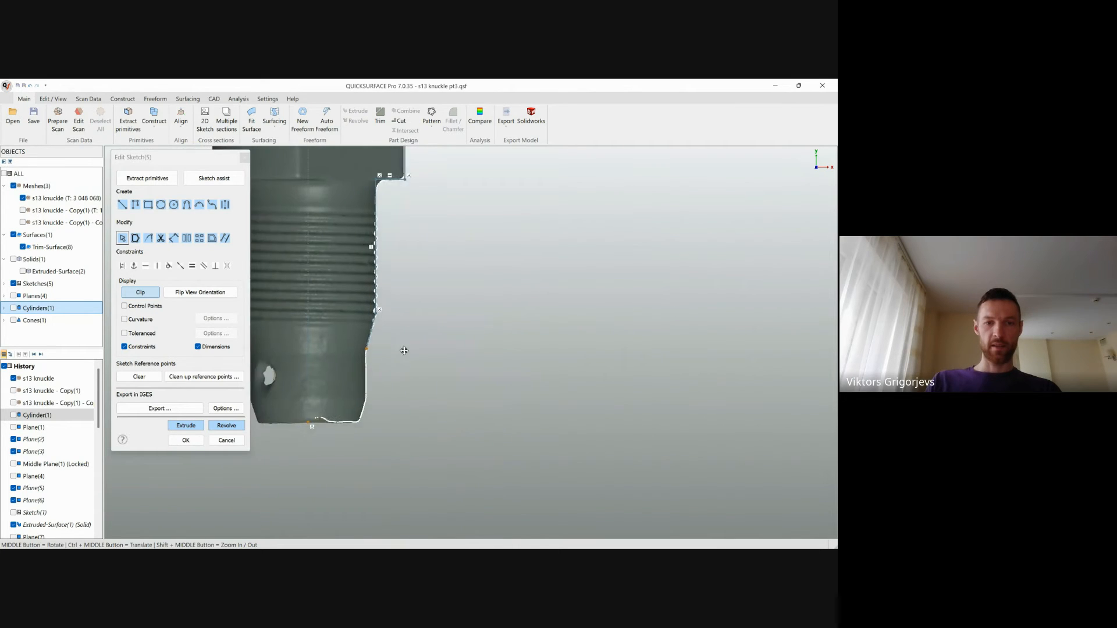
scroll(369, 376, up, 4)
mouse_move(372, 341)
mouse_down()
mouse_move(381, 343)
mouse_move(372, 407)
mouse_up()
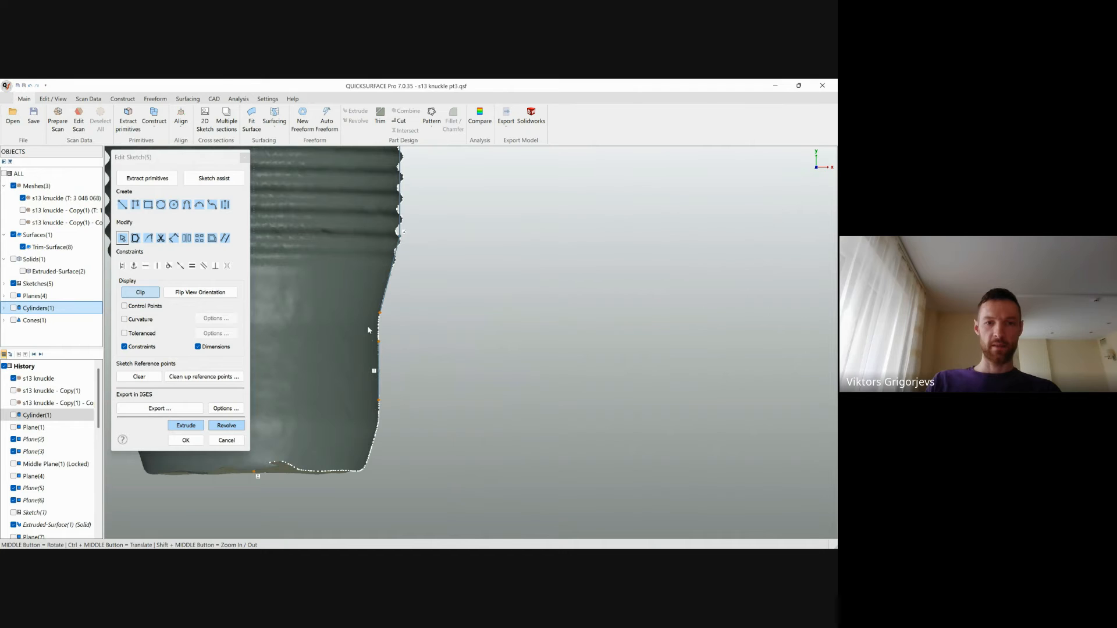
Step: Fit a line to the tapered edge at the spindle's tip and join it to the vertical side above
mouse_move(370, 452)
mouse_down()
mouse_move(375, 464)
mouse_move(362, 429)
mouse_move(389, 410)
mouse_up()
scroll(420, 414, down, 5)
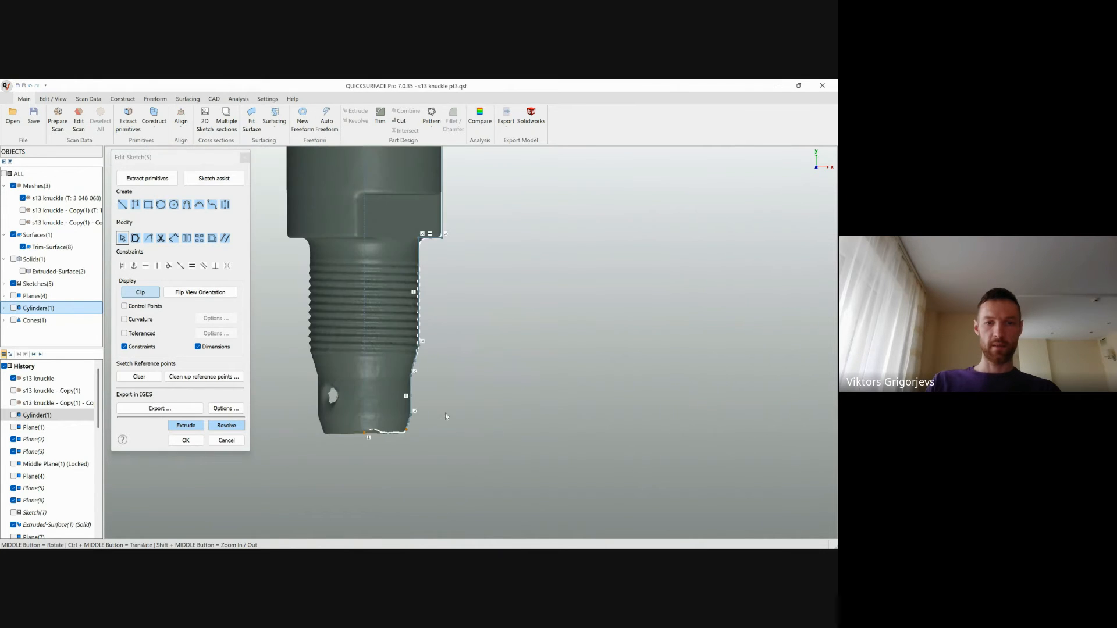
scroll(388, 440, up, 4)
scroll(390, 434, up, 4)
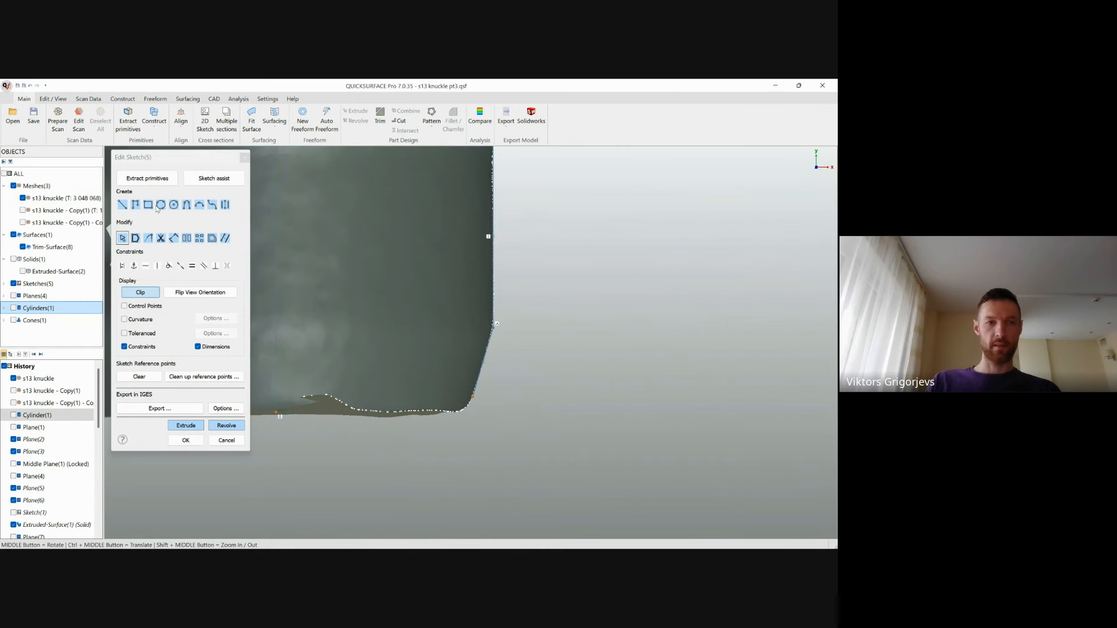
Step: Draw a horizontal line at the spindle's end face, joining it to the tip's tapered edge and extending it to the centre axis
click(122, 205)
click(443, 423)
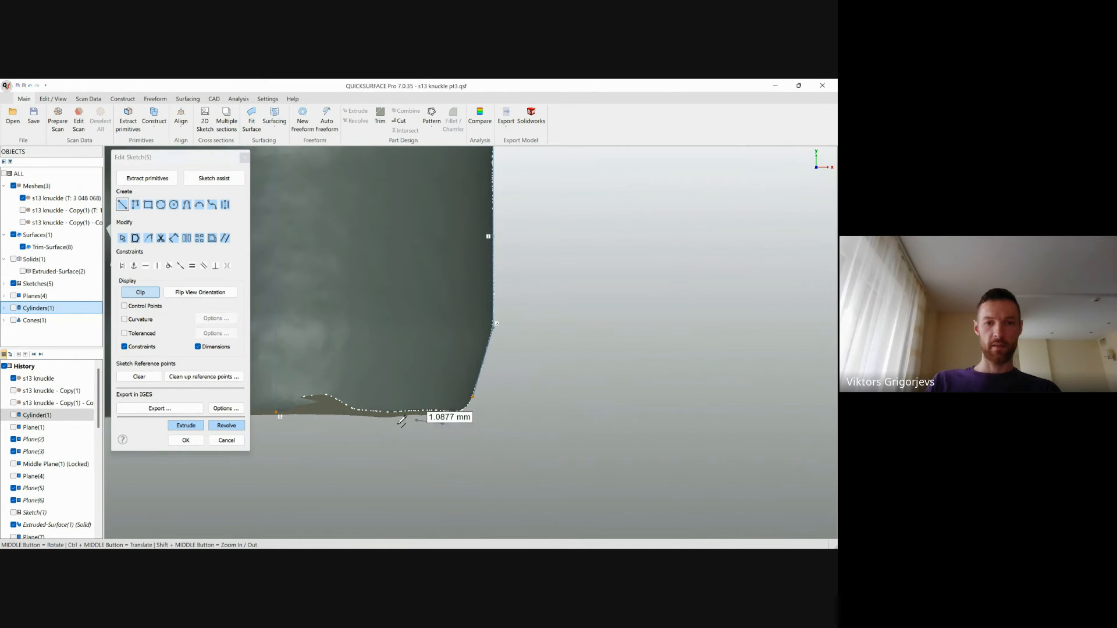
click(337, 423)
key(Escape)
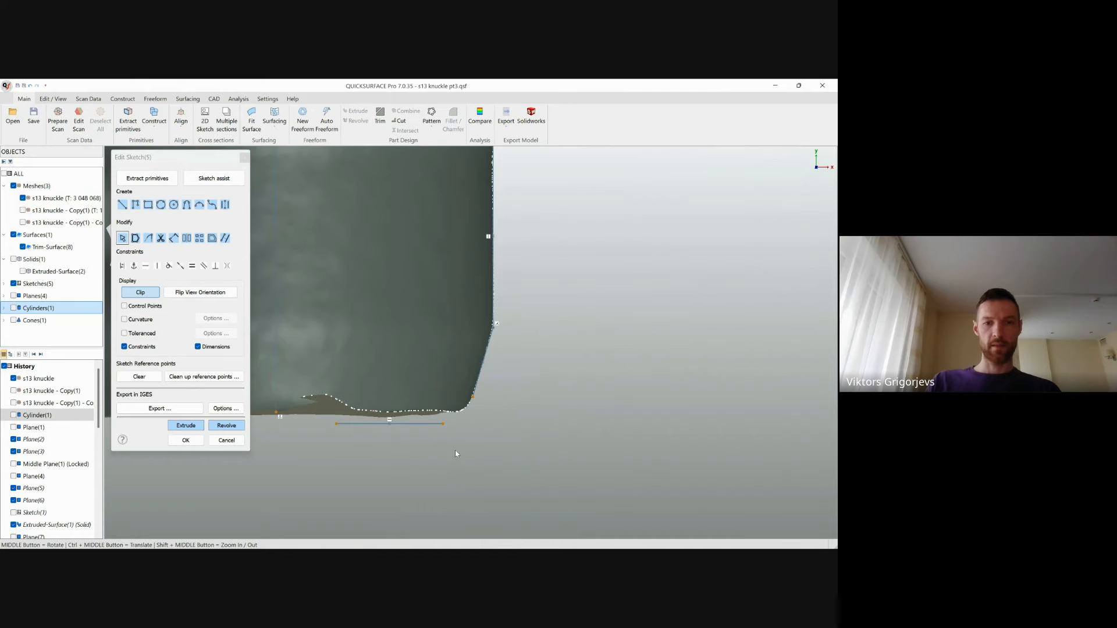
mouse_move(456, 451)
mouse_down()
mouse_move(509, 445)
mouse_move(445, 453)
mouse_move(431, 415)
mouse_up()
ctrl+middle_drag(368, 441, 422, 415)
drag(420, 415, 363, 414)
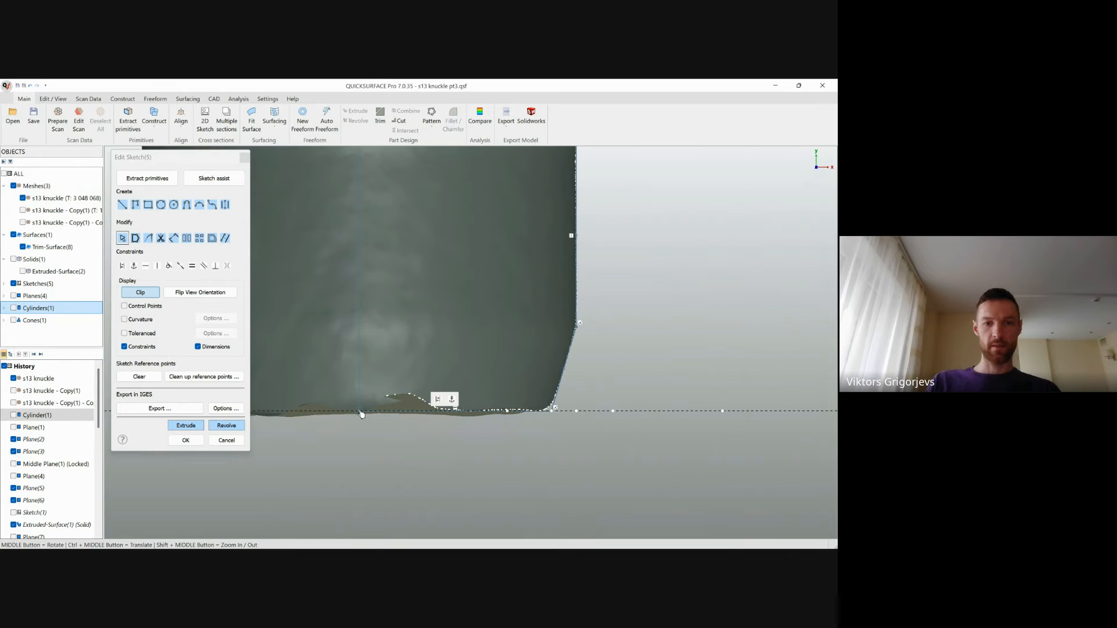
Step: Fit a horizontal line to the flange's underside, join it to the shaft line and round the corner with a 3.2 mm radius
scroll(515, 465, down, 5)
scroll(465, 483, up, 4)
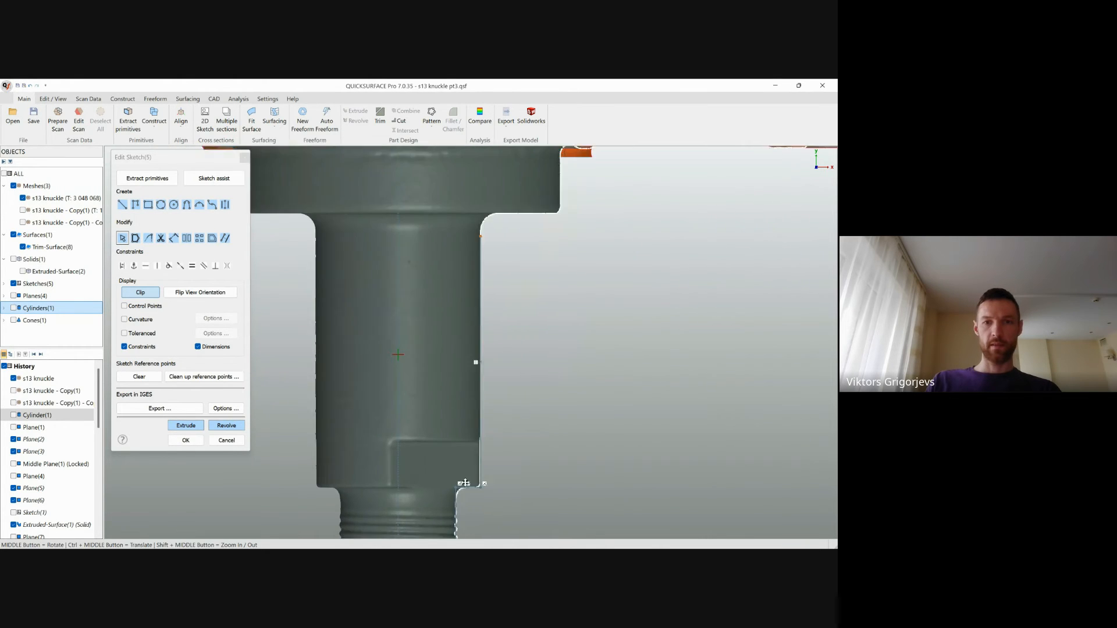
scroll(466, 483, down, 2)
scroll(469, 473, up, 6)
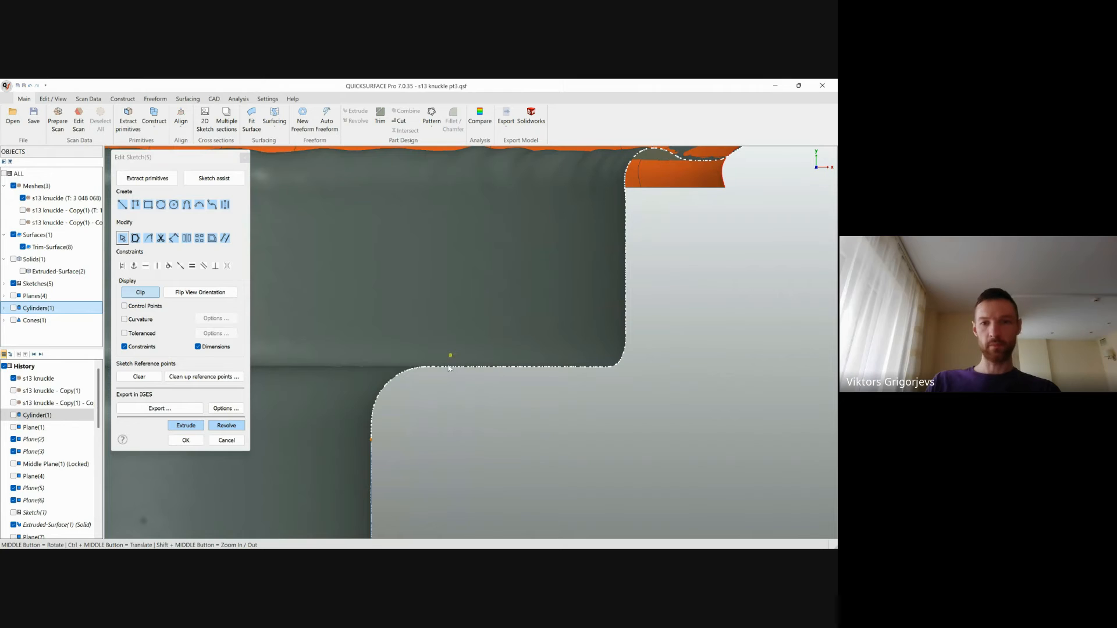
drag(456, 374, 346, 443)
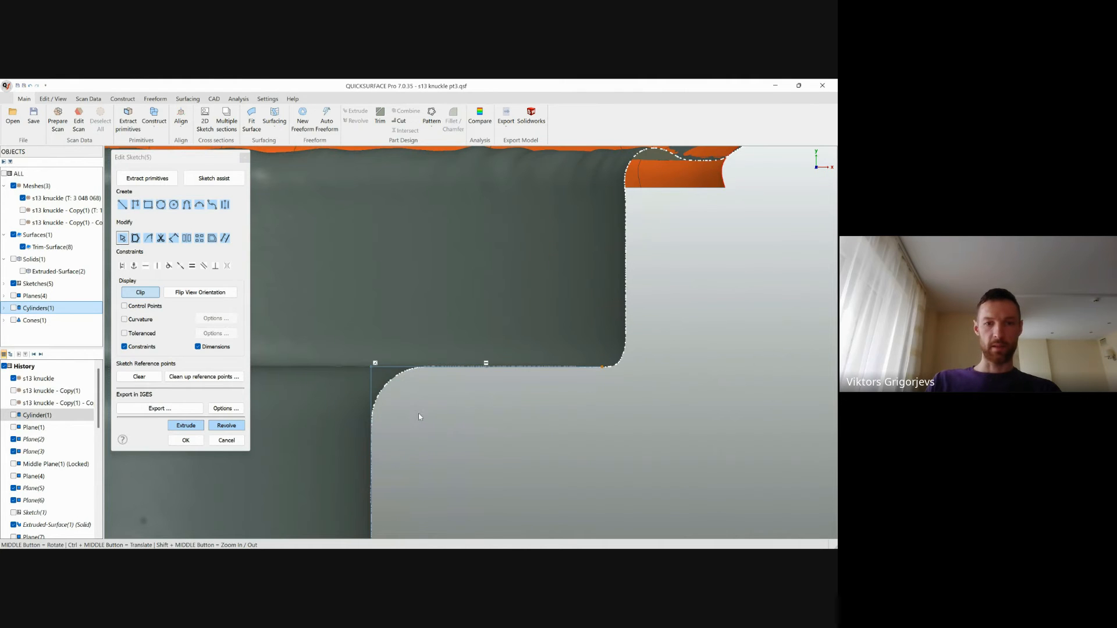
drag(403, 344, 343, 407)
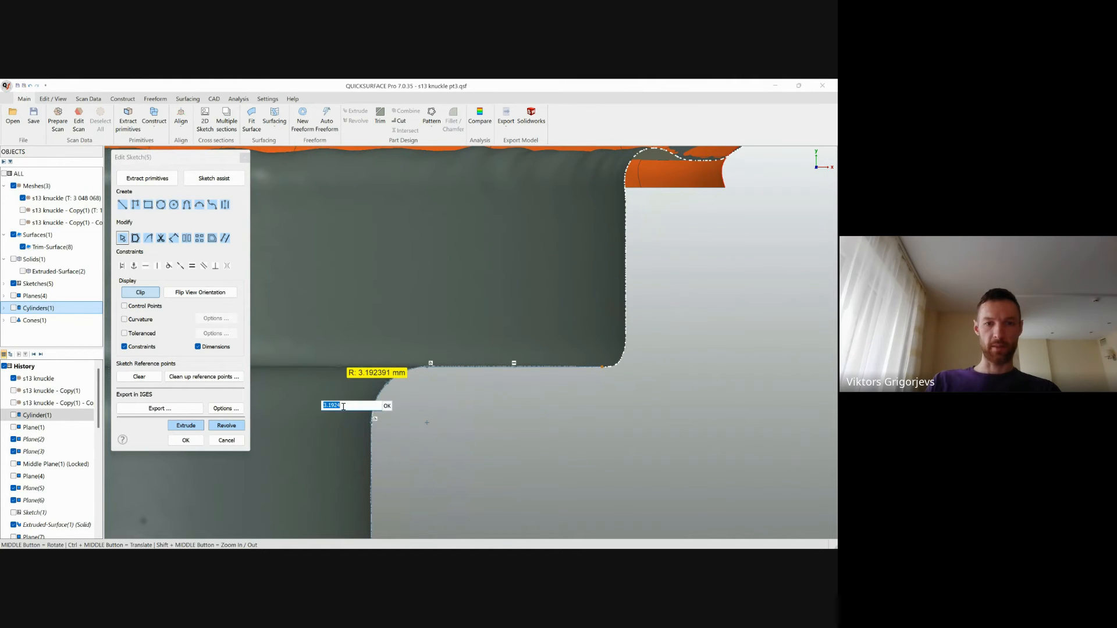
text(3.2)
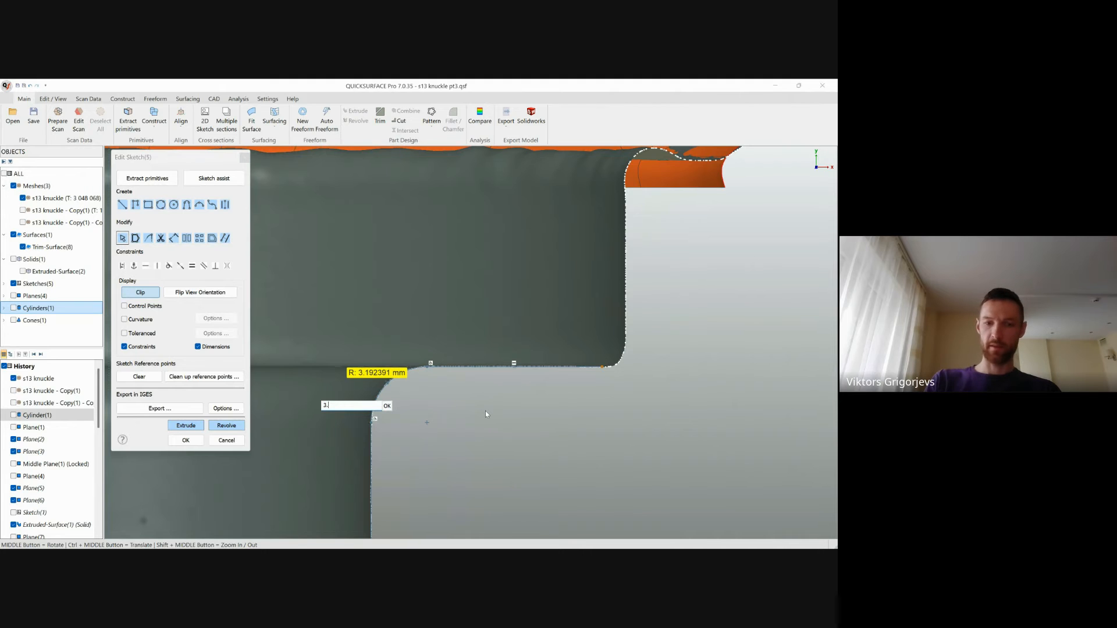
key(Return)
Step: Fit a vertical line to the flange's outer side and round its corner with the underside to a 1.2 mm radius
scroll(487, 411, down, 3)
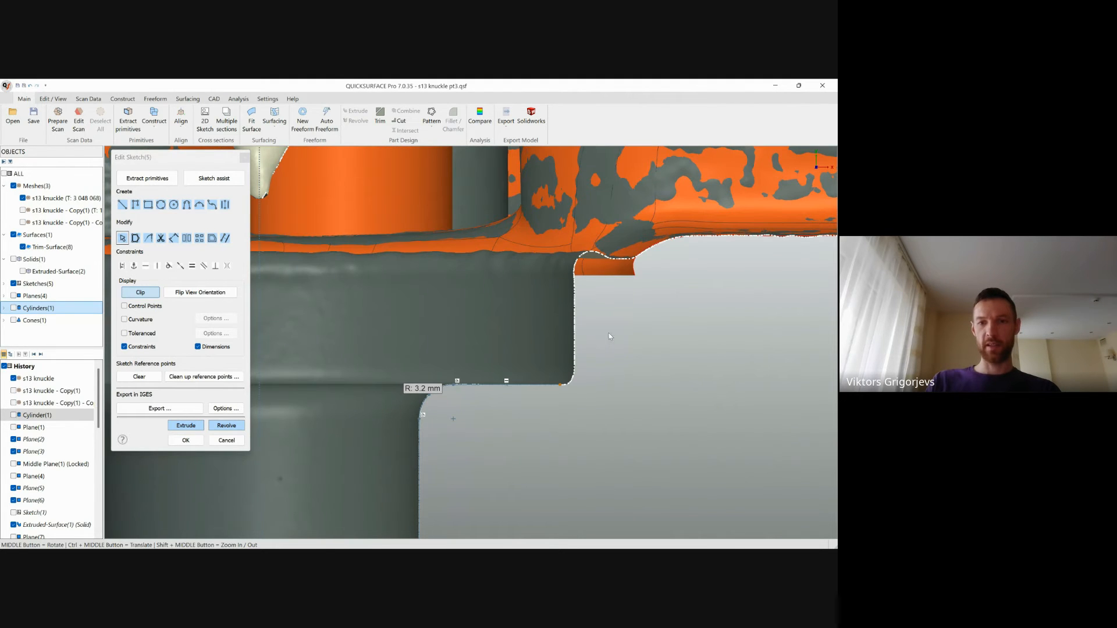
click(574, 351)
key(ctrl+z)
click(574, 384)
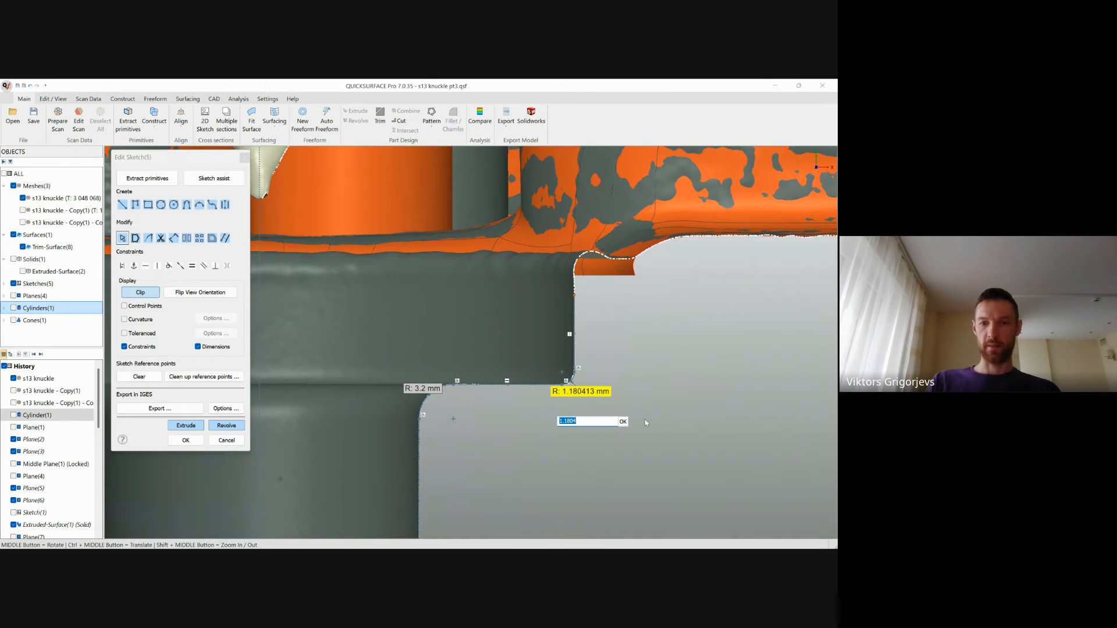
text(1.2)
key(Return)
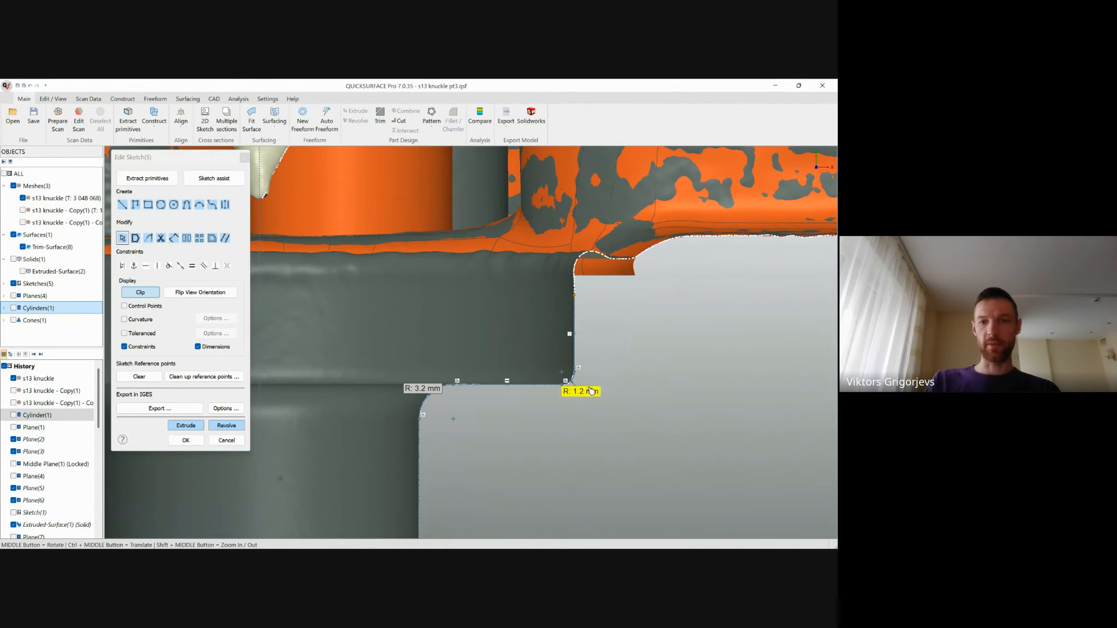
Step: Fit a horizontal line to the flat section just outside the groove above the flange
ctrl+middle_drag(620, 288, 550, 364)
scroll(543, 361, up, 5)
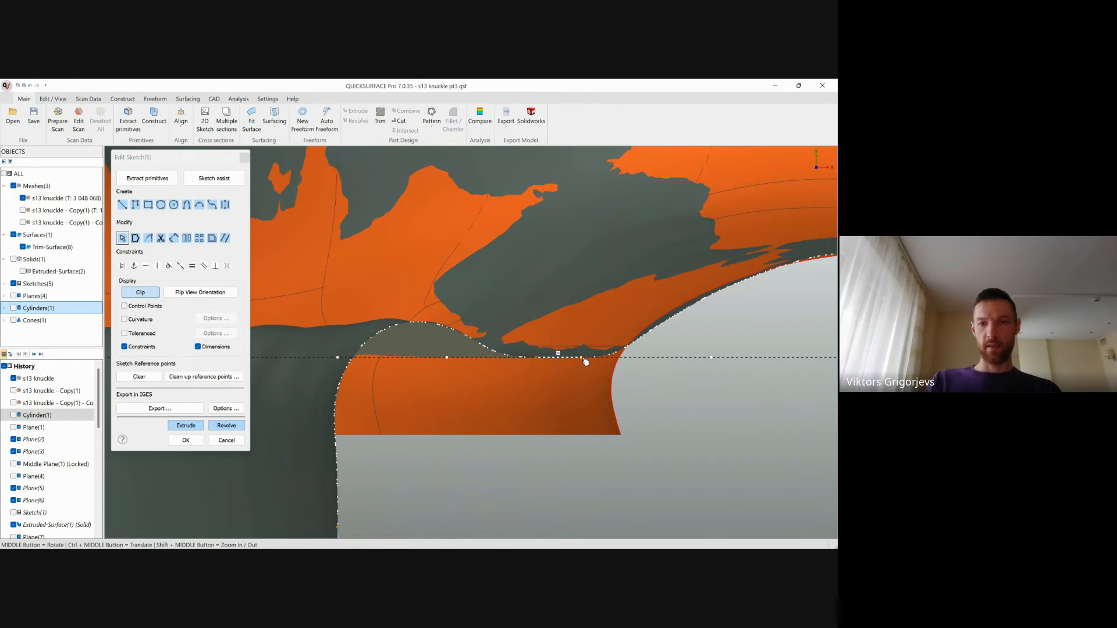
scroll(663, 410, down, 2)
ctrl+middle_drag(597, 415, 557, 388)
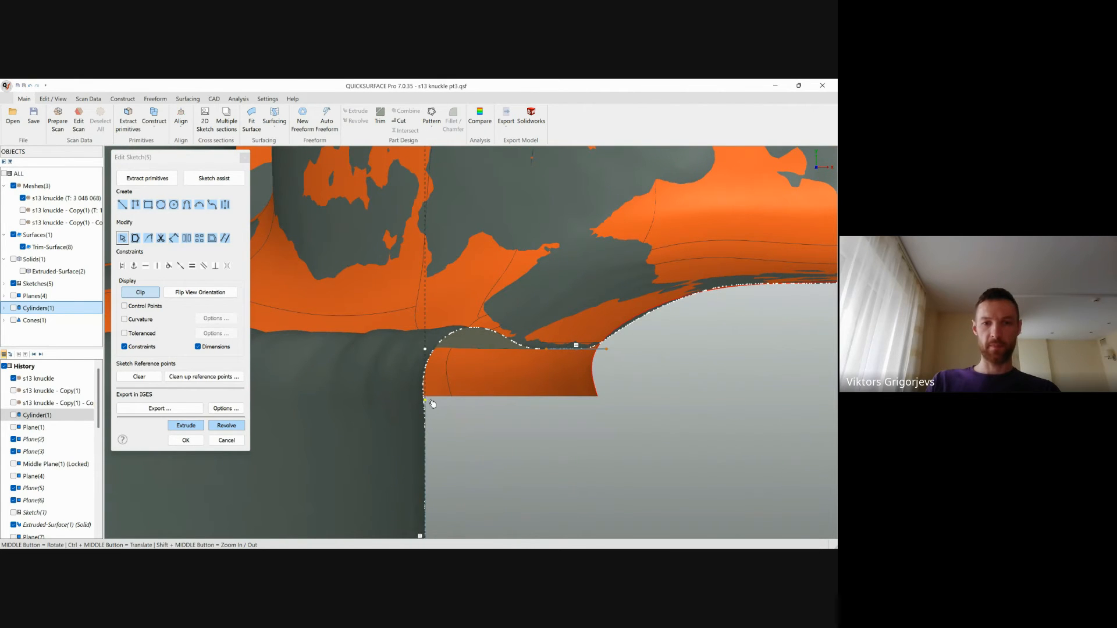
Step: Trace the curved groove with sketch curves joining the flange side to the outer horizontal line, using a 1.6468 mm radius beside the flange
scroll(501, 376, up, 4)
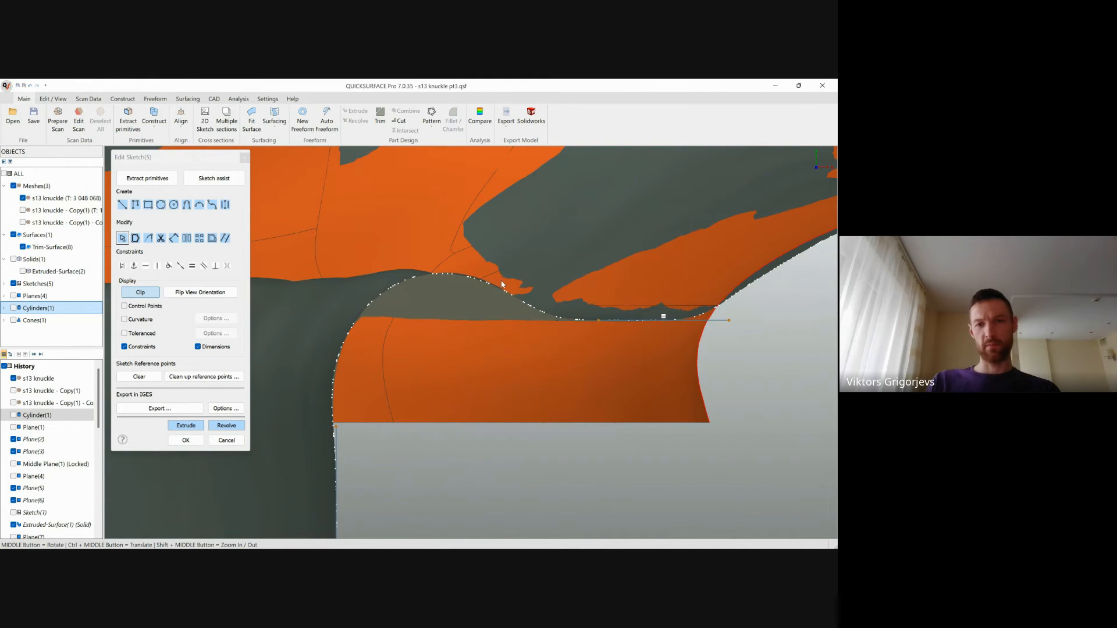
mouse_move(545, 339)
mouse_down()
mouse_move(605, 326)
mouse_move(541, 336)
mouse_move(573, 331)
mouse_up()
click(606, 400)
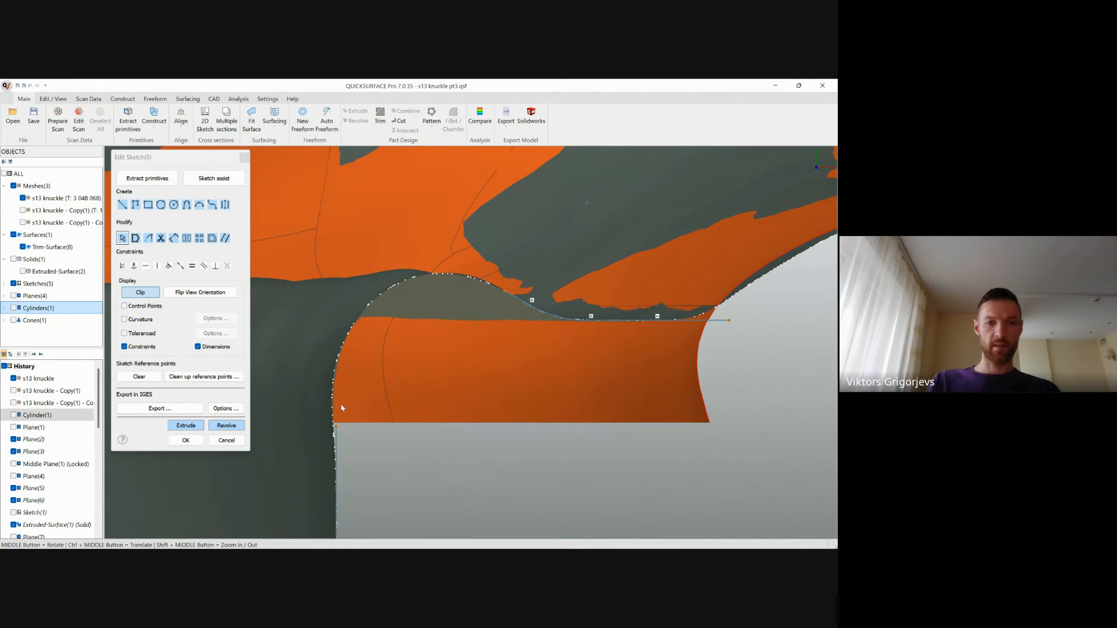
mouse_move(309, 424)
mouse_down()
mouse_move(377, 417)
mouse_move(502, 298)
mouse_up()
drag(358, 179, 317, 218)
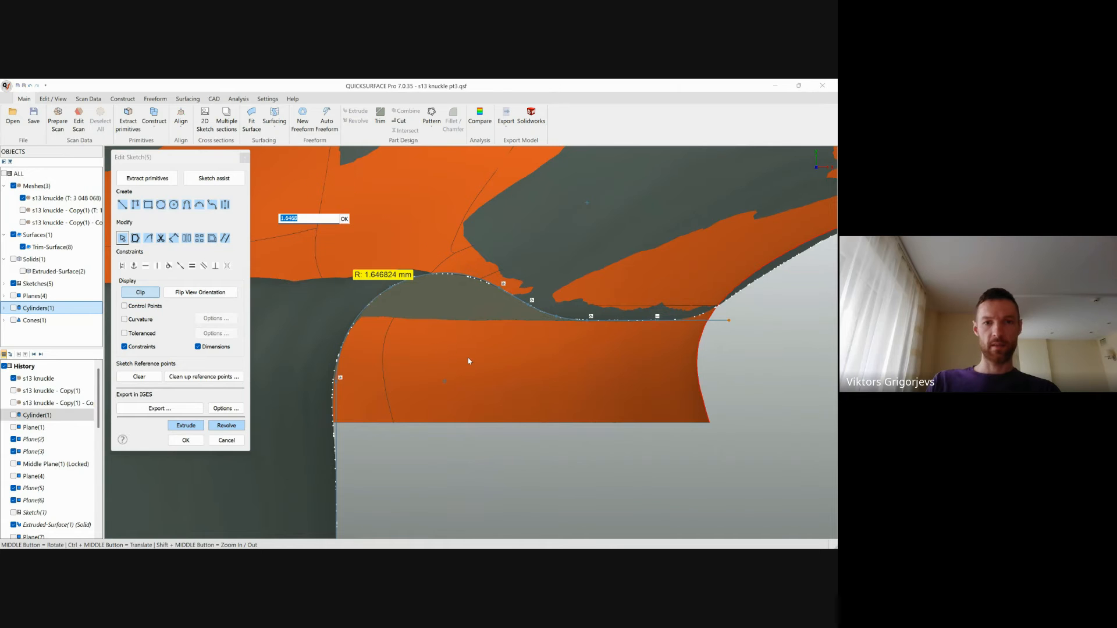
click(343, 222)
Step: Revolve the spindle profile fully around the sketch's centre line and hide the s13 knuckle mesh
scroll(527, 466, down, 6)
ctrl+middle_drag(544, 467, 460, 257)
scroll(457, 280, down, 2)
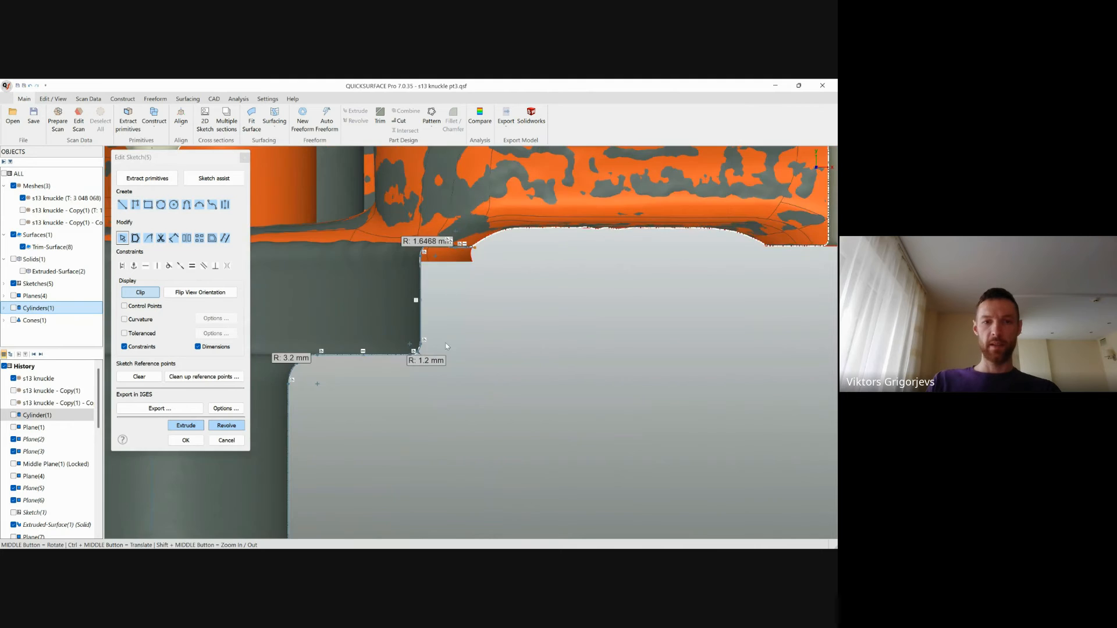
scroll(447, 346, down, 4)
scroll(454, 361, up, 2)
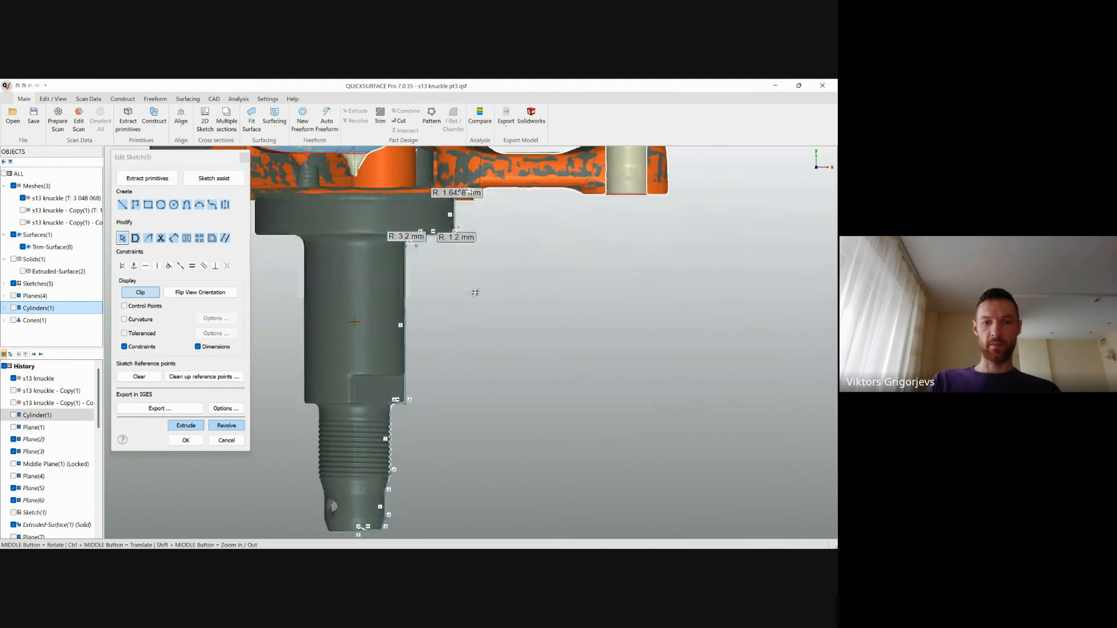
click(227, 428)
scroll(605, 282, up, 3)
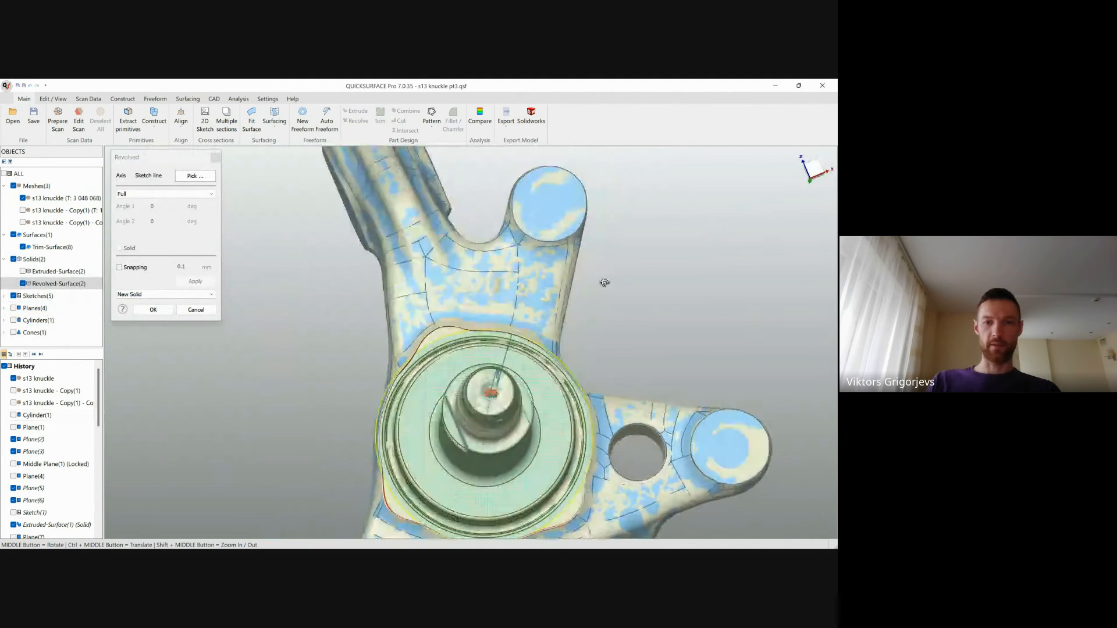
middle_drag(605, 283, 577, 311)
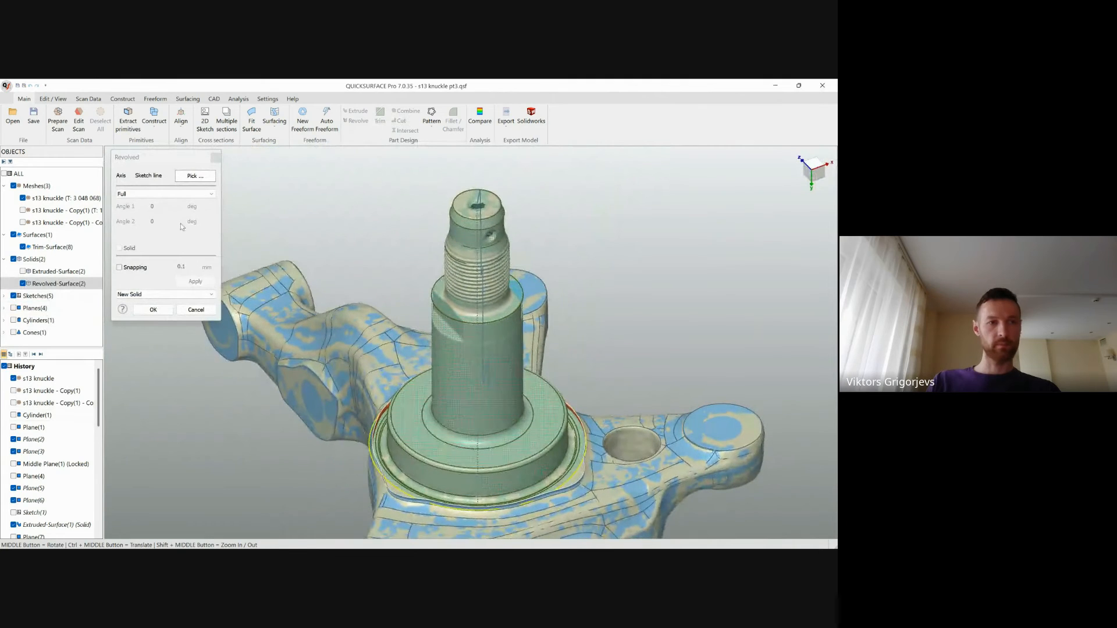
click(23, 198)
click(153, 310)
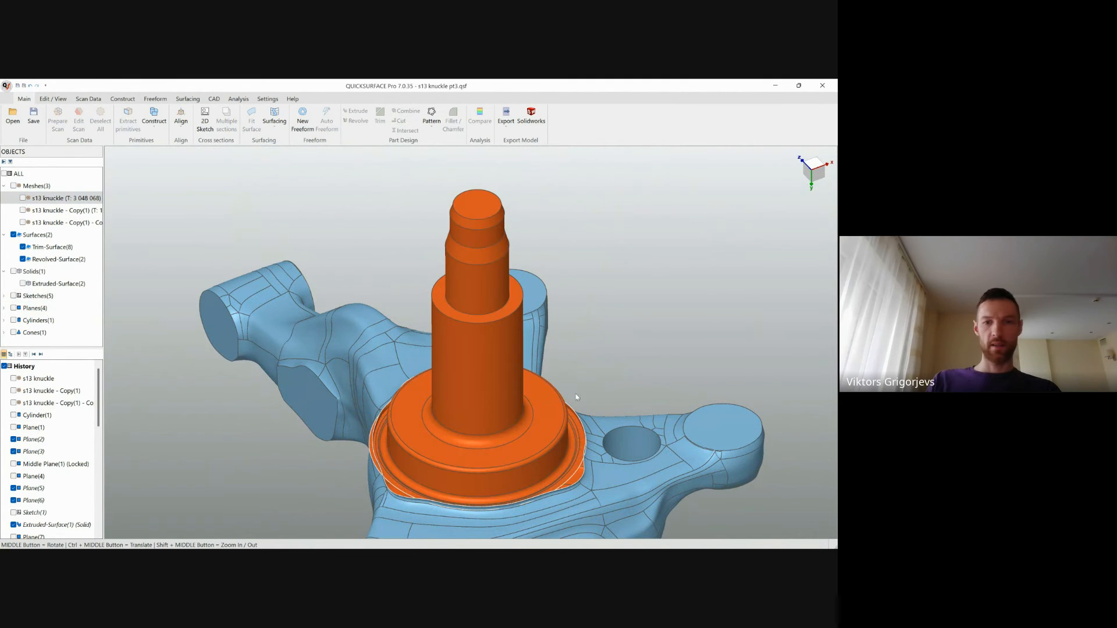
Step: Reverse the facing direction of the revolved spindle surface
right_click(467, 351)
click(597, 311)
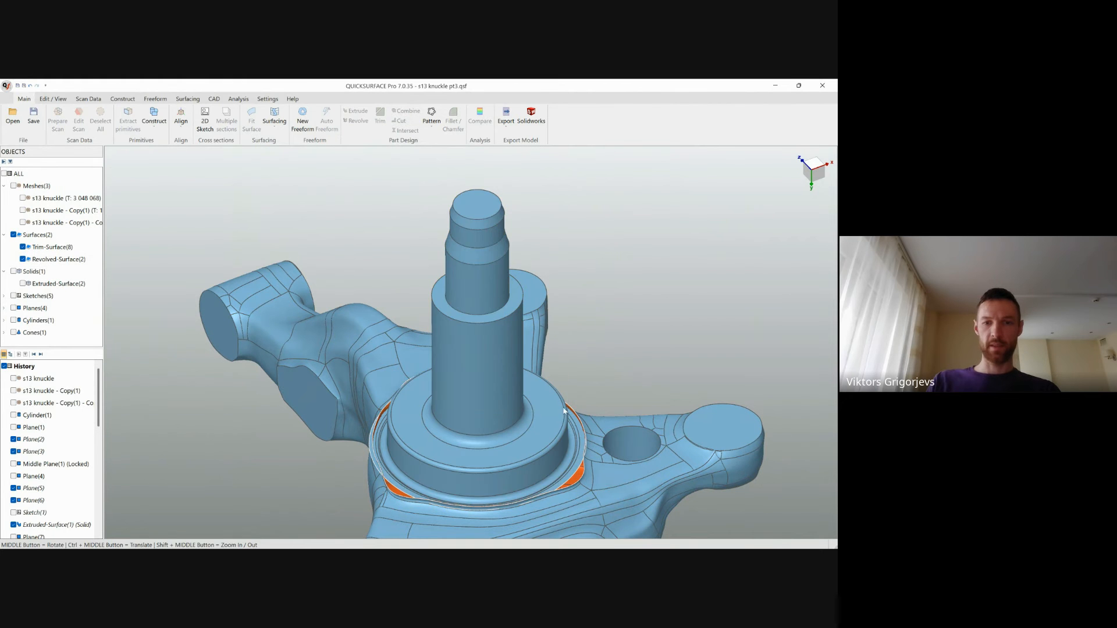
Step: Examine the gaps around the revolved flange where its outer edge meets the trimmed knuckle body
middle_drag(597, 310, 301, 377)
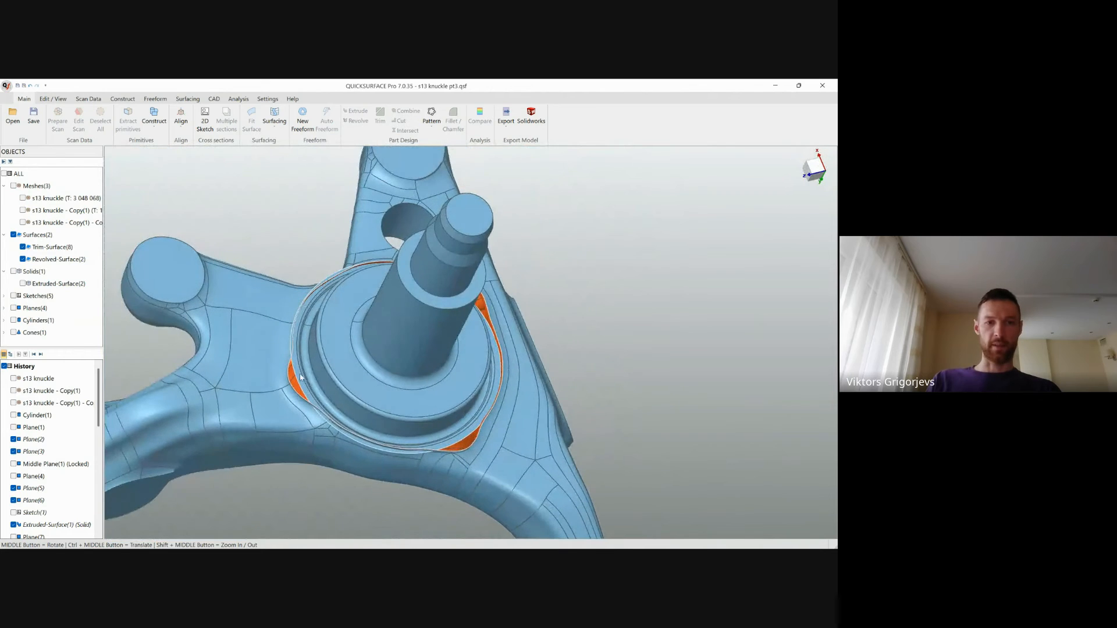
scroll(301, 377, up, 3)
scroll(302, 393, up, 2)
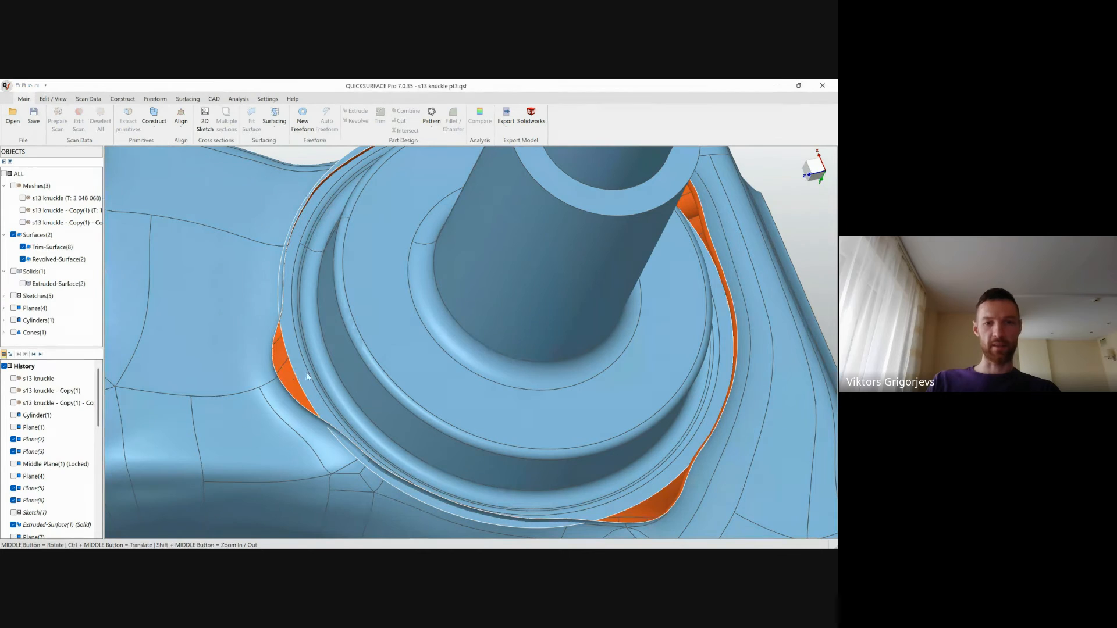
middle_drag(308, 376, 209, 318)
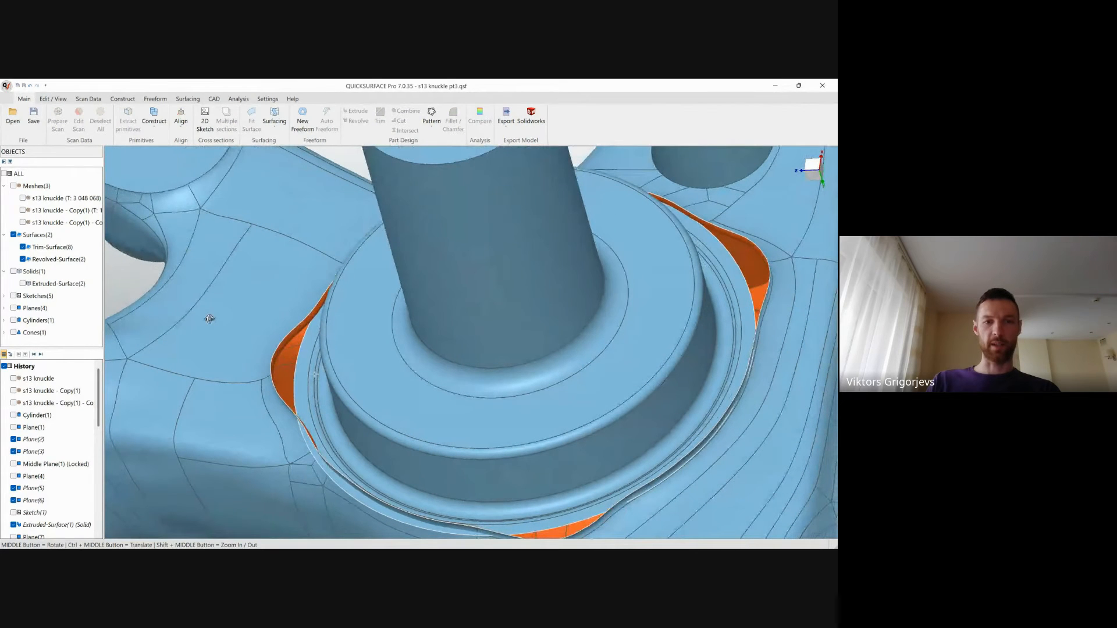
scroll(431, 337, down, 5)
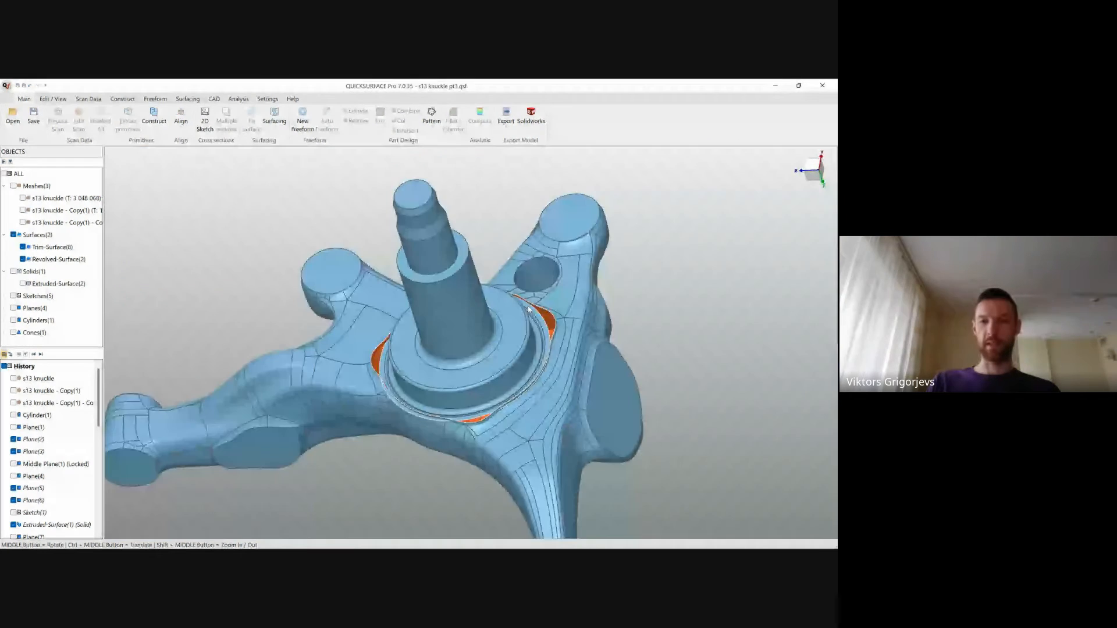
middle_drag(436, 341, 605, 318)
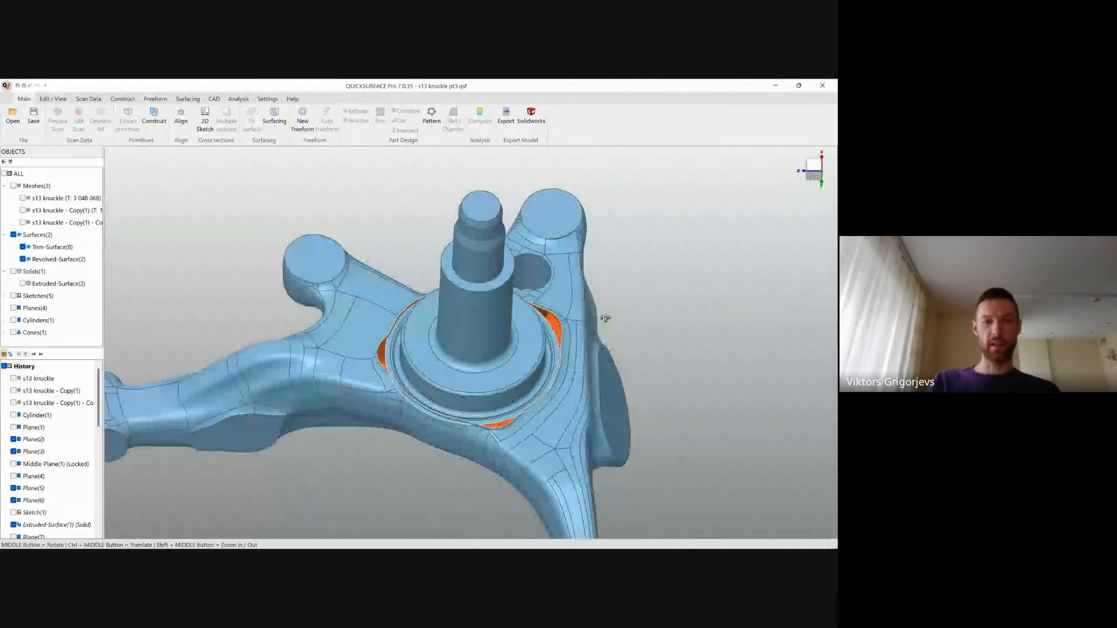
scroll(487, 386, up, 5)
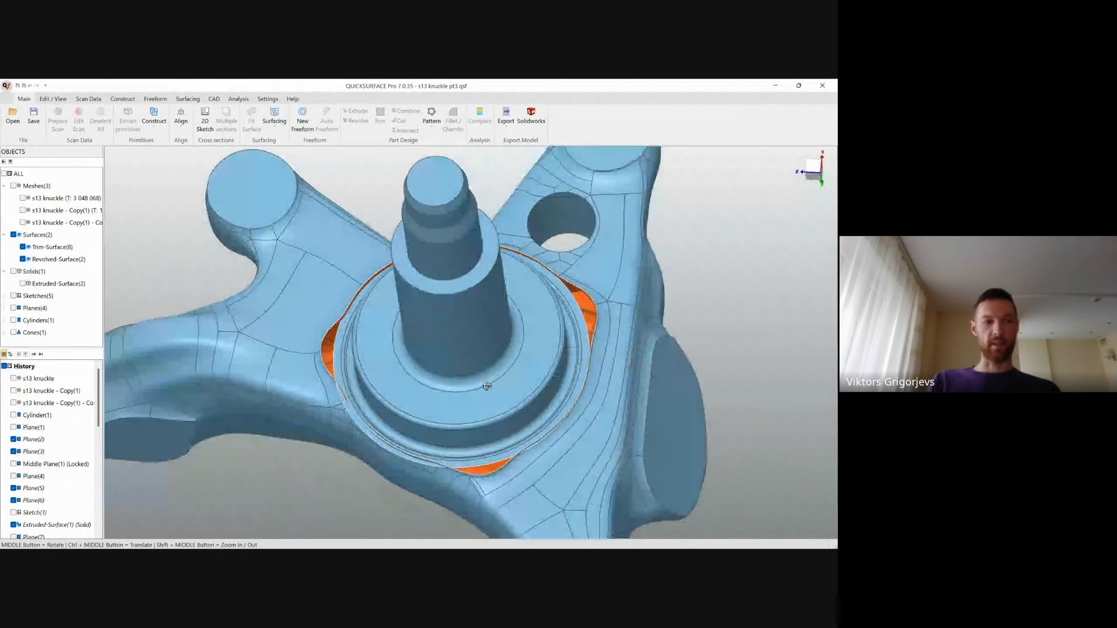
scroll(487, 386, down, 2)
Step: Edit Sketch(5) to extend the outer horizontal line above the flange further outward, and accept the sketch
scroll(53, 460, down, 10)
click(26, 504)
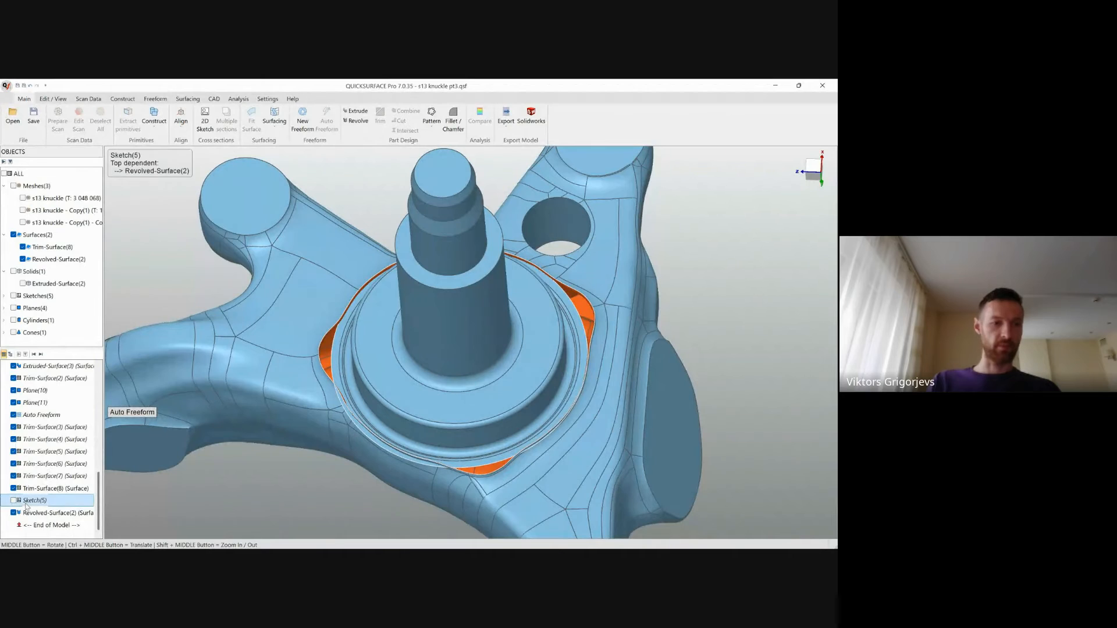
right_click(27, 505)
click(44, 357)
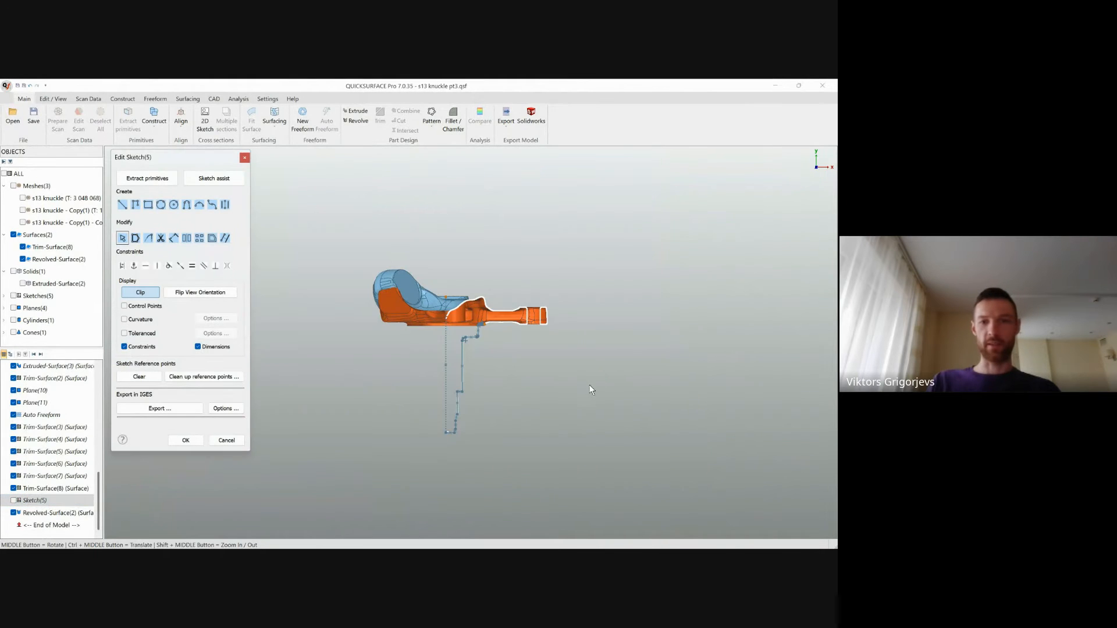
scroll(494, 329, up, 2)
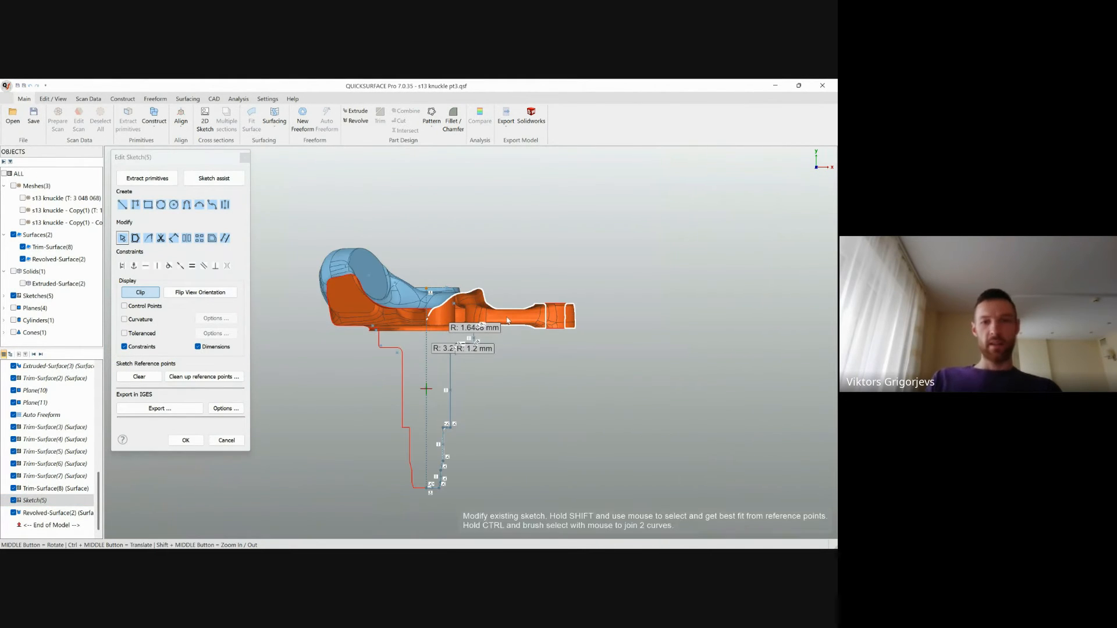
scroll(495, 335, up, 5)
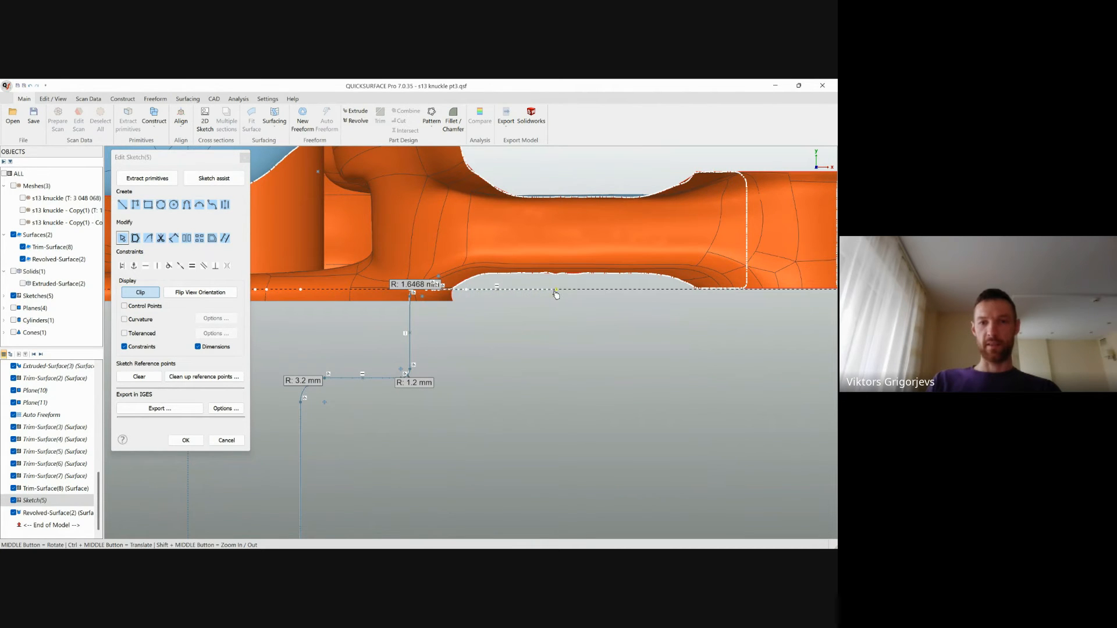
drag(556, 291, 529, 291)
click(198, 442)
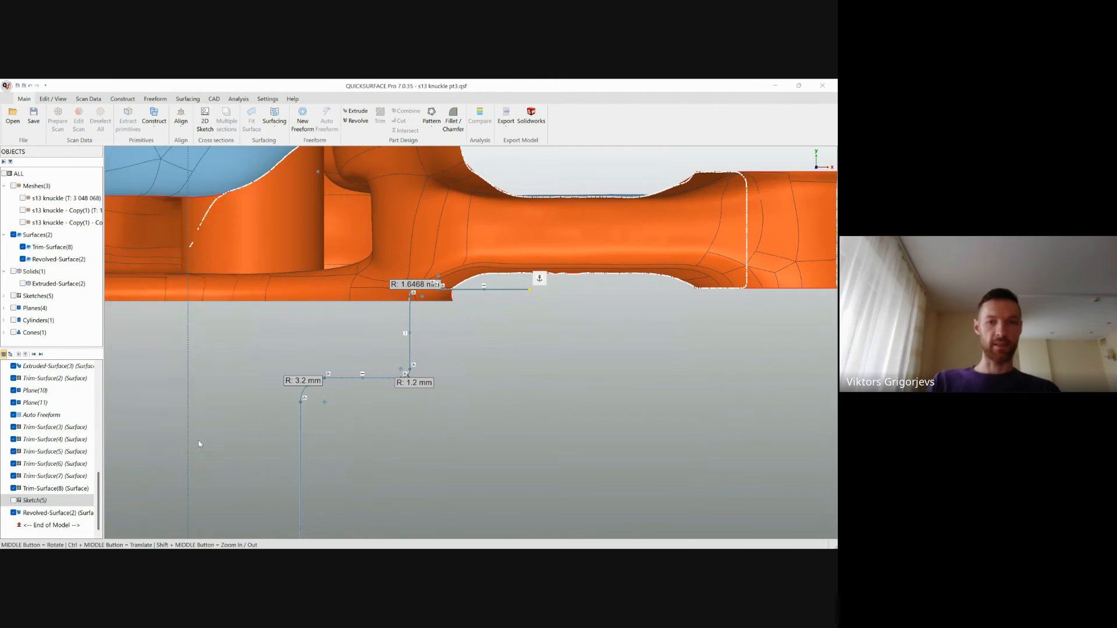
Step: Trim the revolved spindle surface and the knuckle body against each other, removing the excess outer flange and inner body patch, and accept the solid
middle_drag(587, 388, 628, 405)
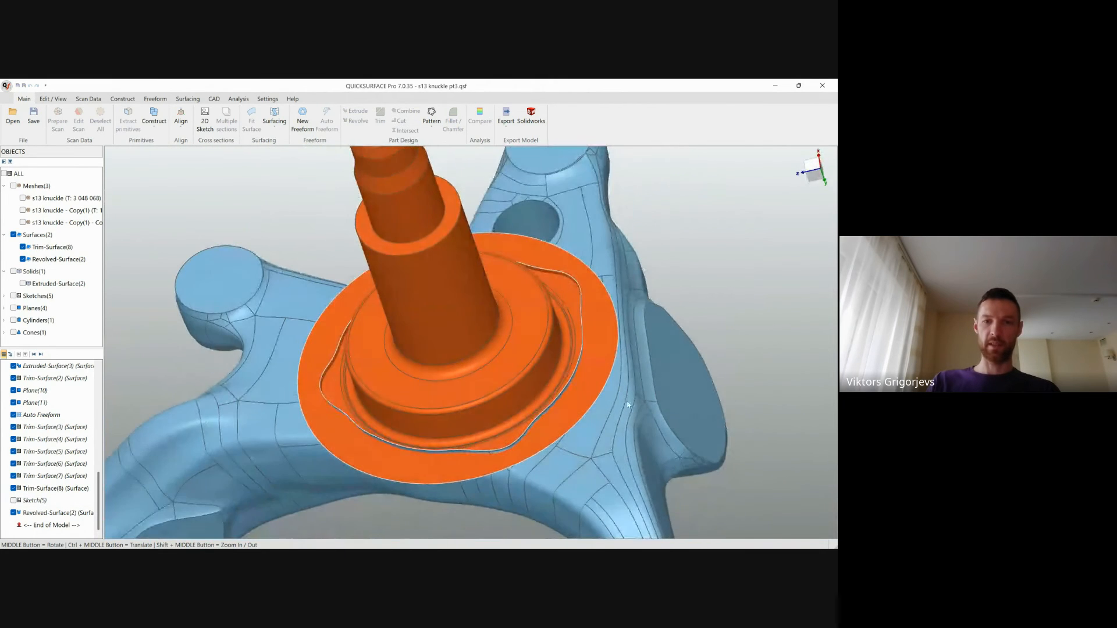
click(514, 362)
ctrl+click(640, 390)
click(657, 376)
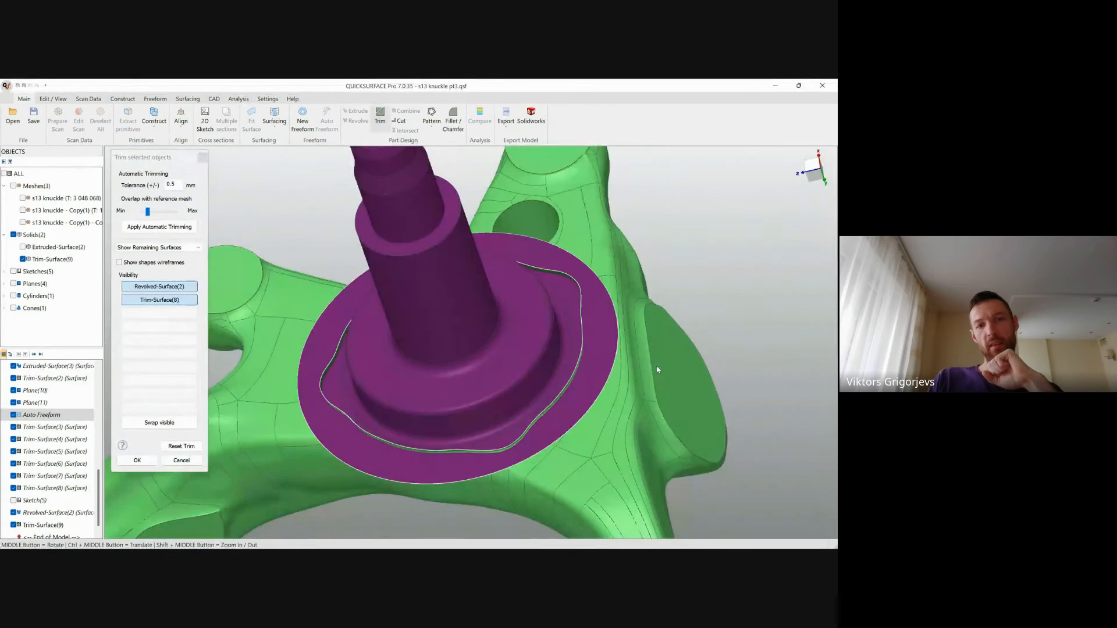
click(589, 333)
scroll(573, 272, up, 6)
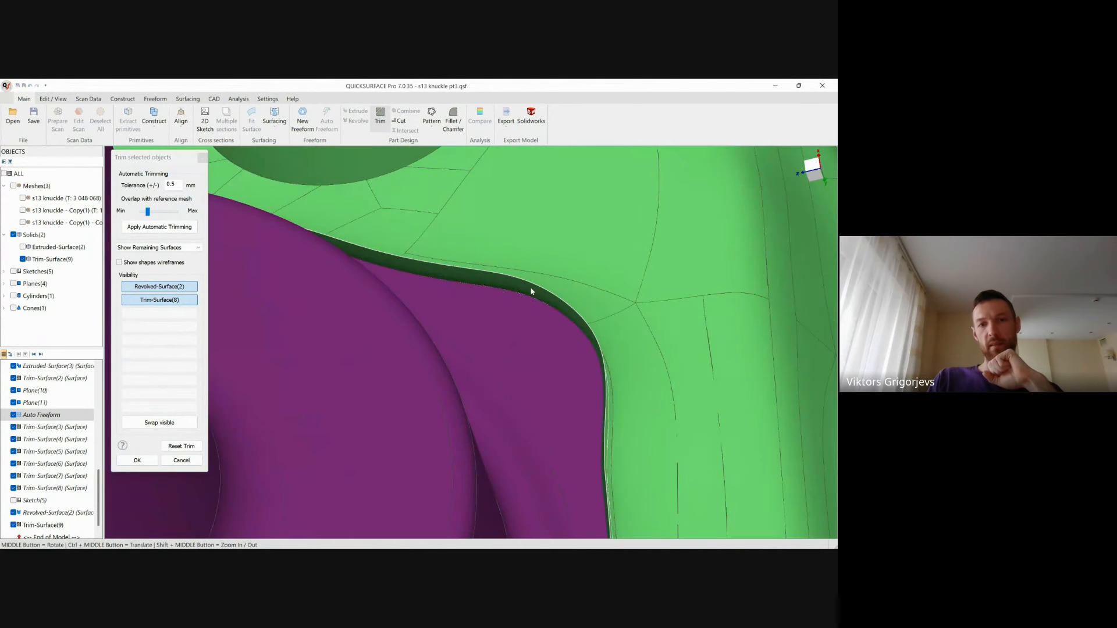
click(531, 290)
scroll(563, 311, down, 8)
middle_drag(550, 359, 497, 424)
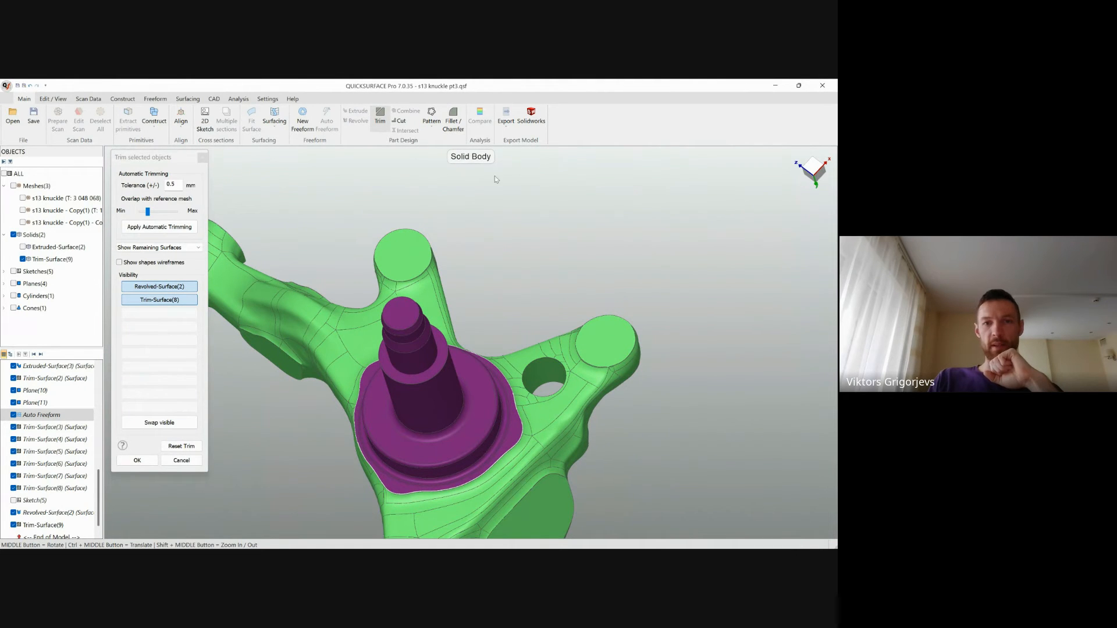
click(134, 472)
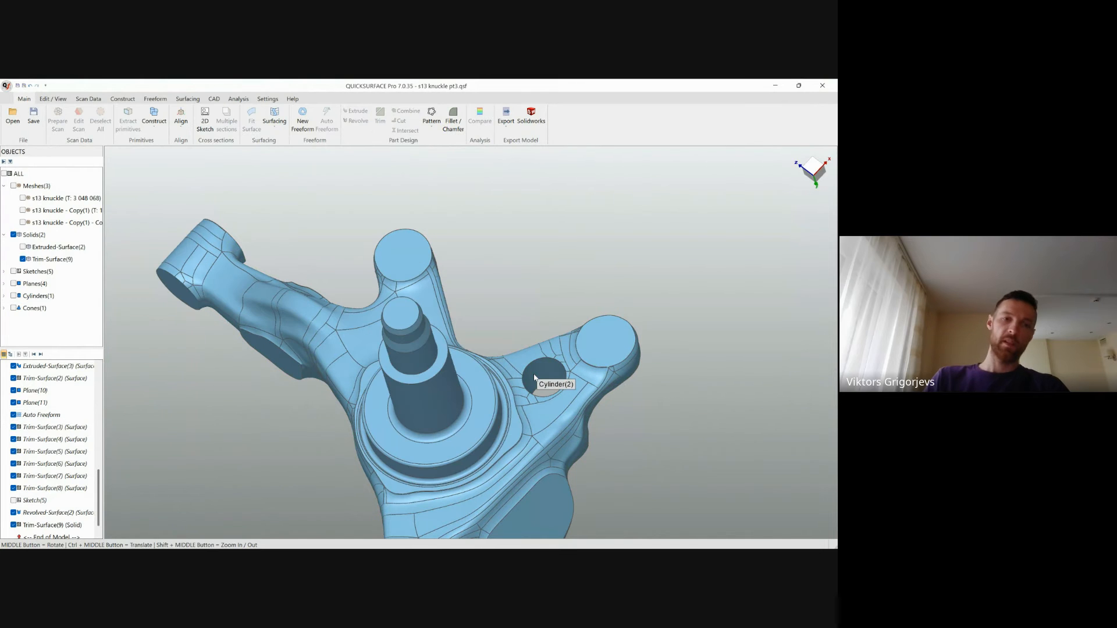
Step: Show the cone that passes through the knuckle's lower boss
scroll(532, 377, down, 8)
middle_drag(532, 377, 488, 319)
scroll(488, 319, up, 8)
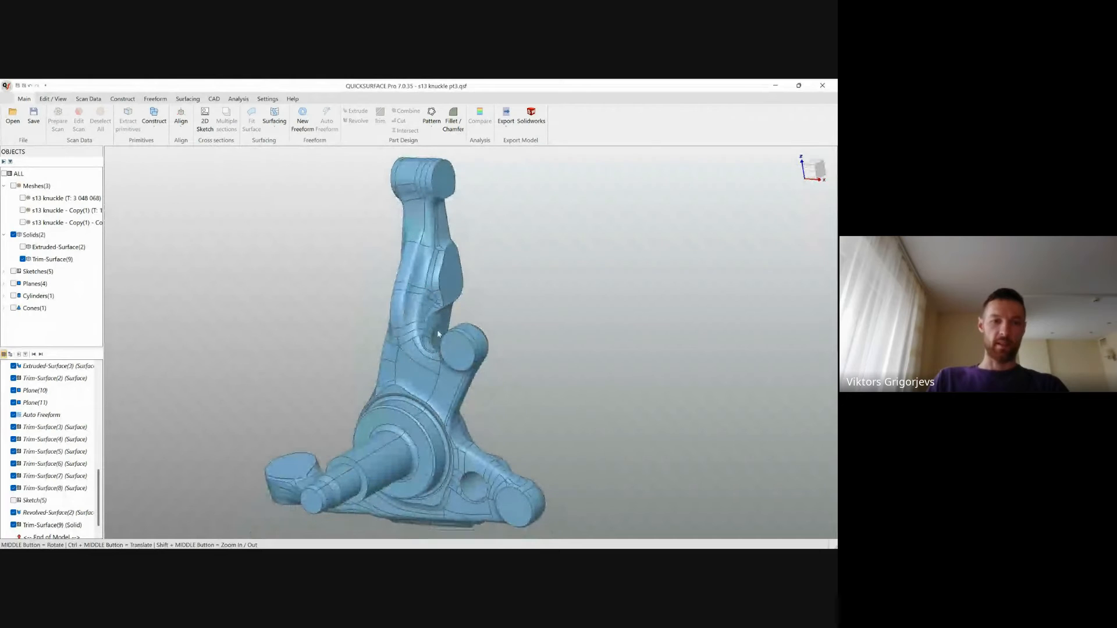
middle_drag(505, 453, 669, 411)
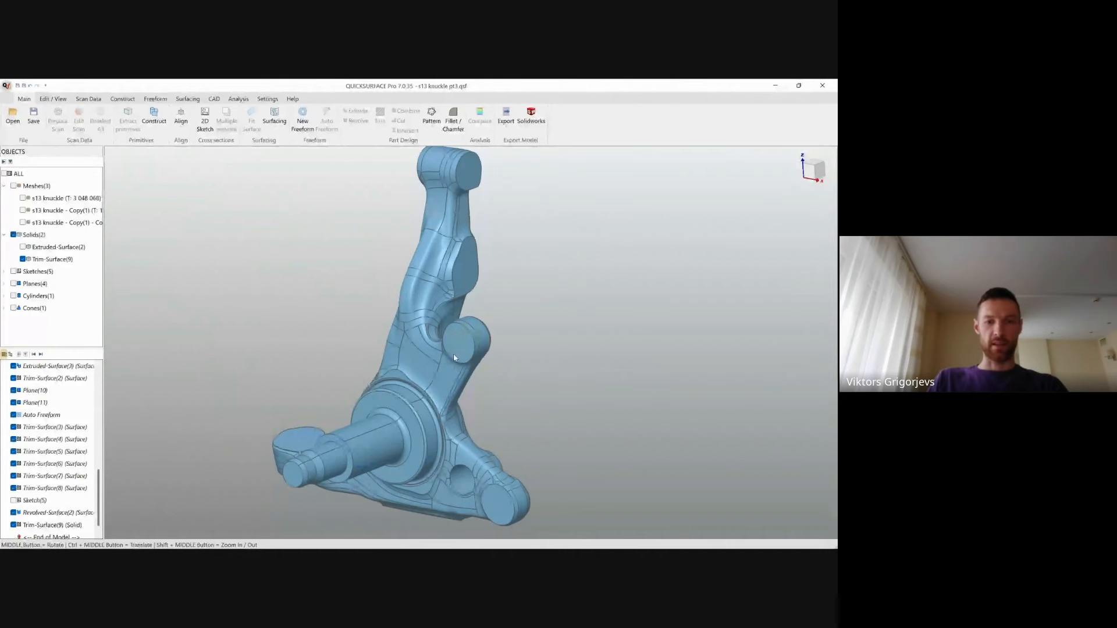
middle_drag(455, 357, 489, 363)
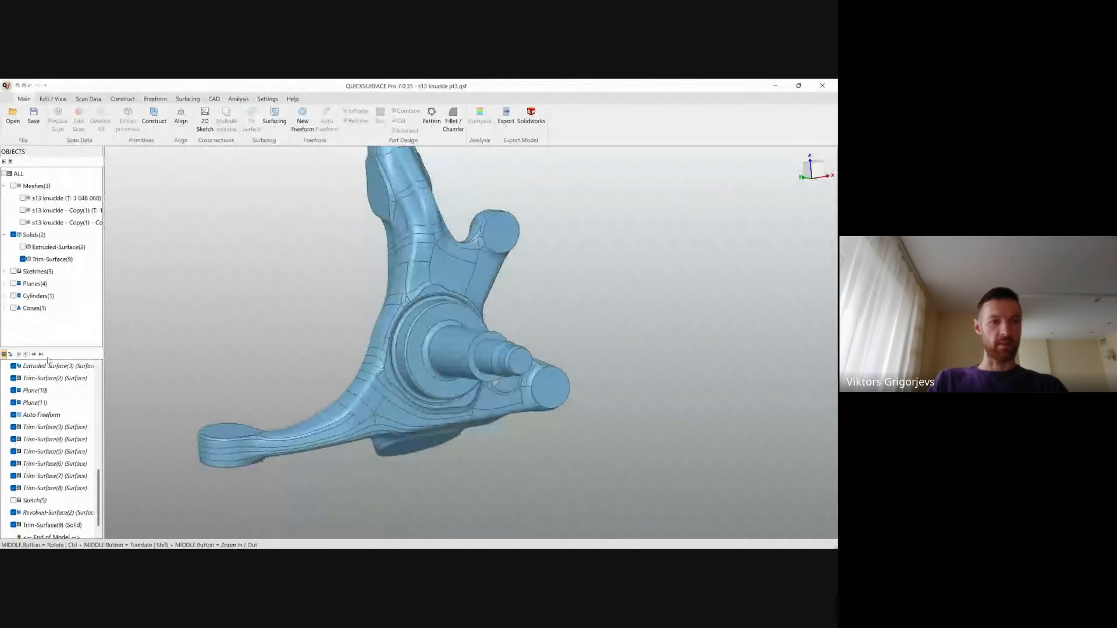
click(14, 308)
middle_drag(273, 378, 339, 394)
scroll(353, 406, up, 5)
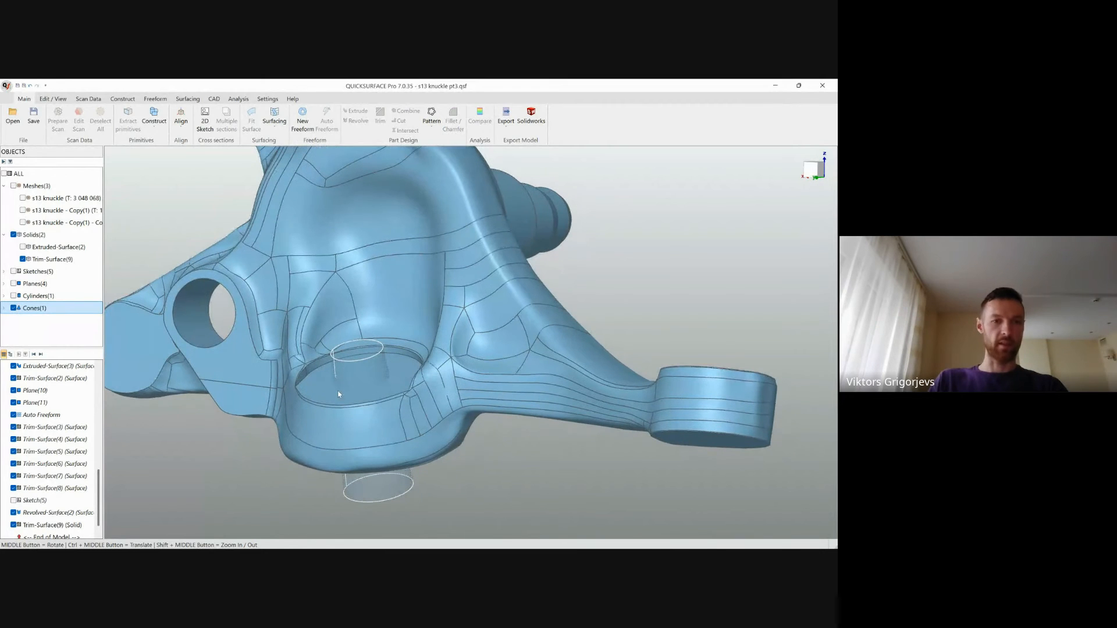
Step: Cut the cone from the knuckle solid to open the tapered hole in the lower boss
click(352, 370)
click(480, 414)
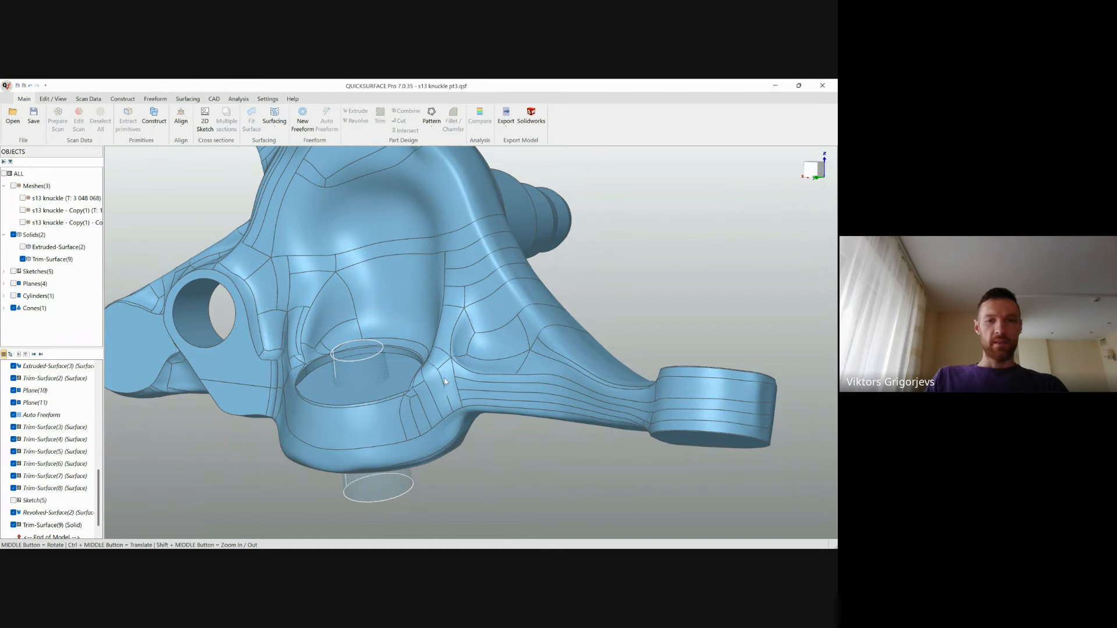
click(412, 324)
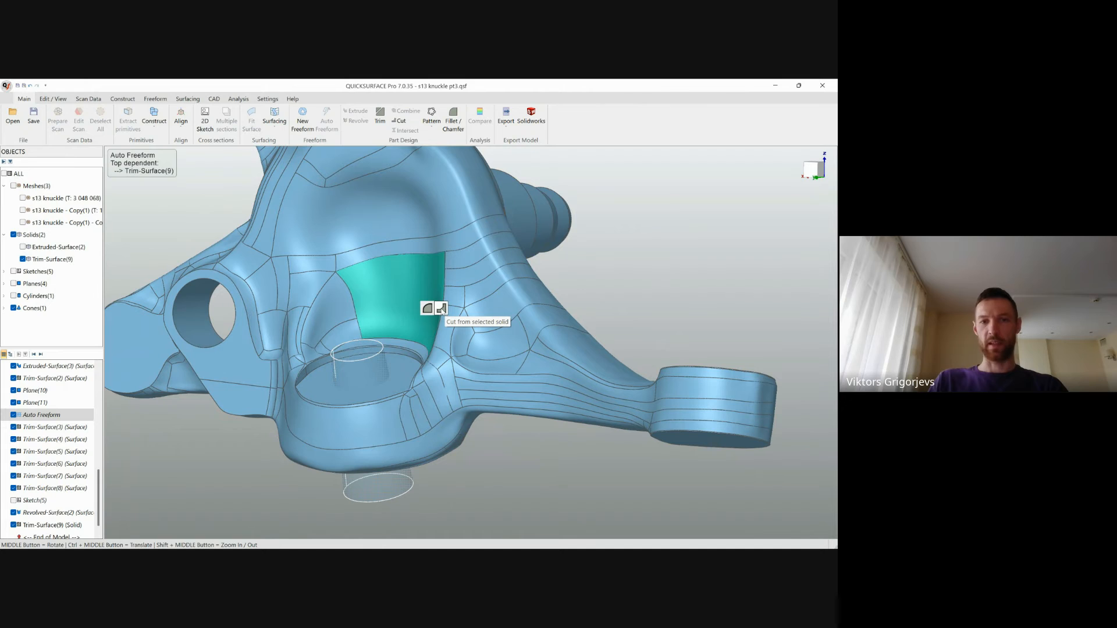
click(441, 309)
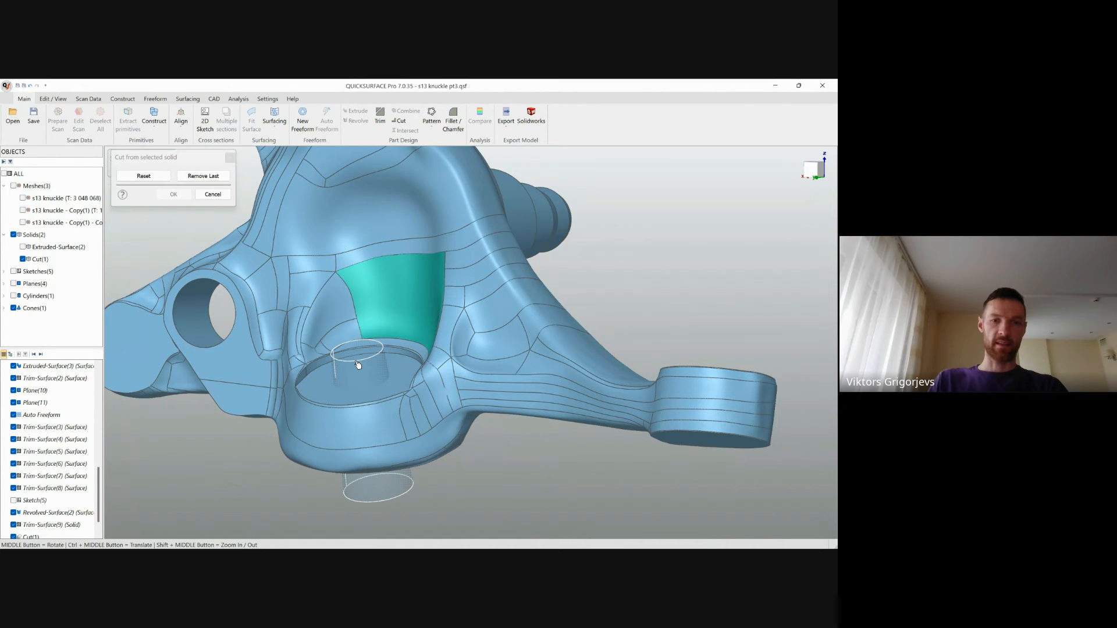
click(356, 363)
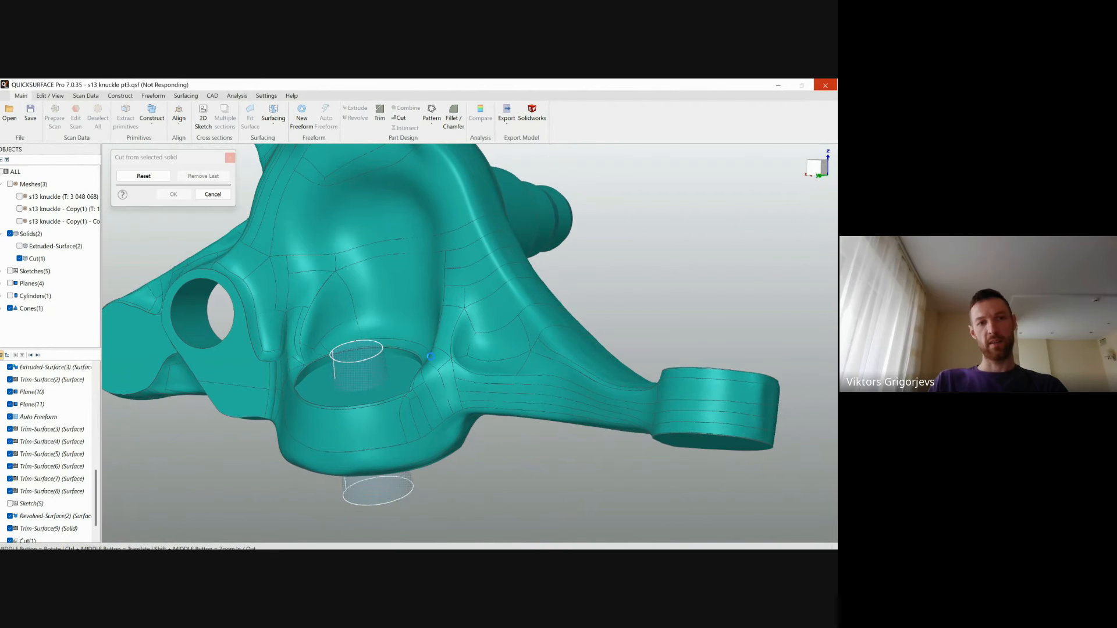
middle_drag(421, 361, 448, 415)
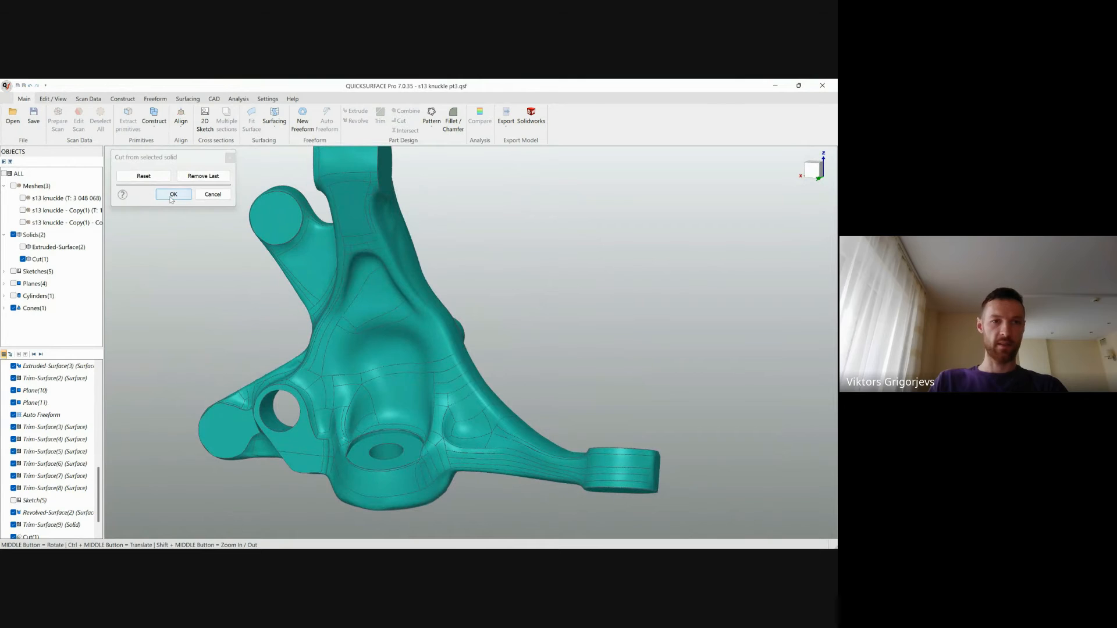
click(173, 195)
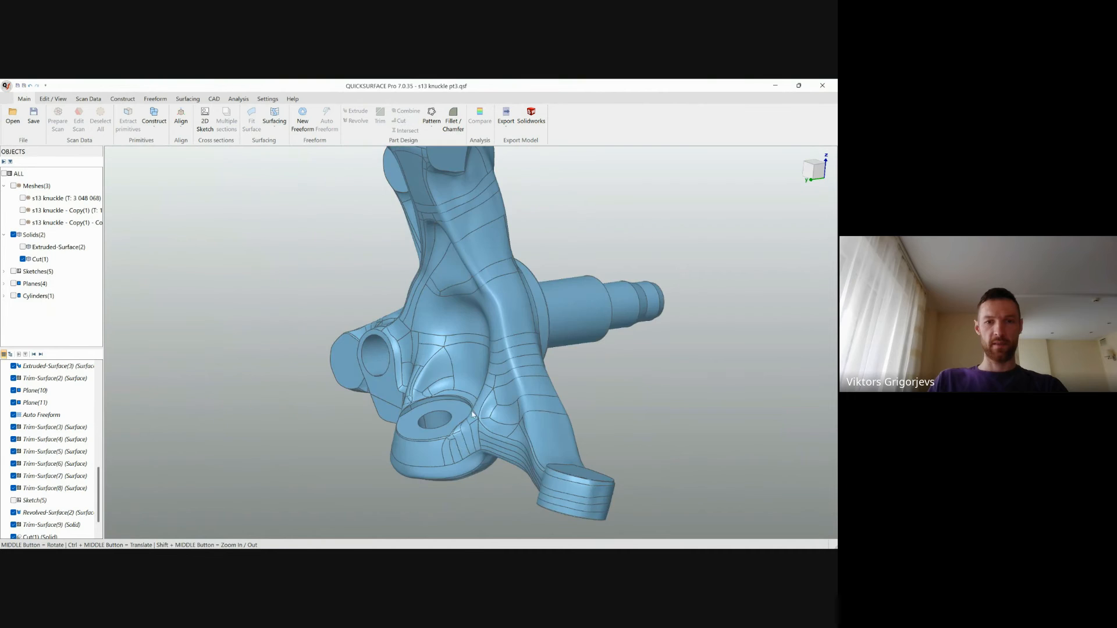
Step: Inspect the cut knuckle from several sides and check where Cylinder(1) lies on the model
middle_drag(446, 450, 611, 431)
scroll(46, 426, up, 3)
scroll(45, 426, up, 2)
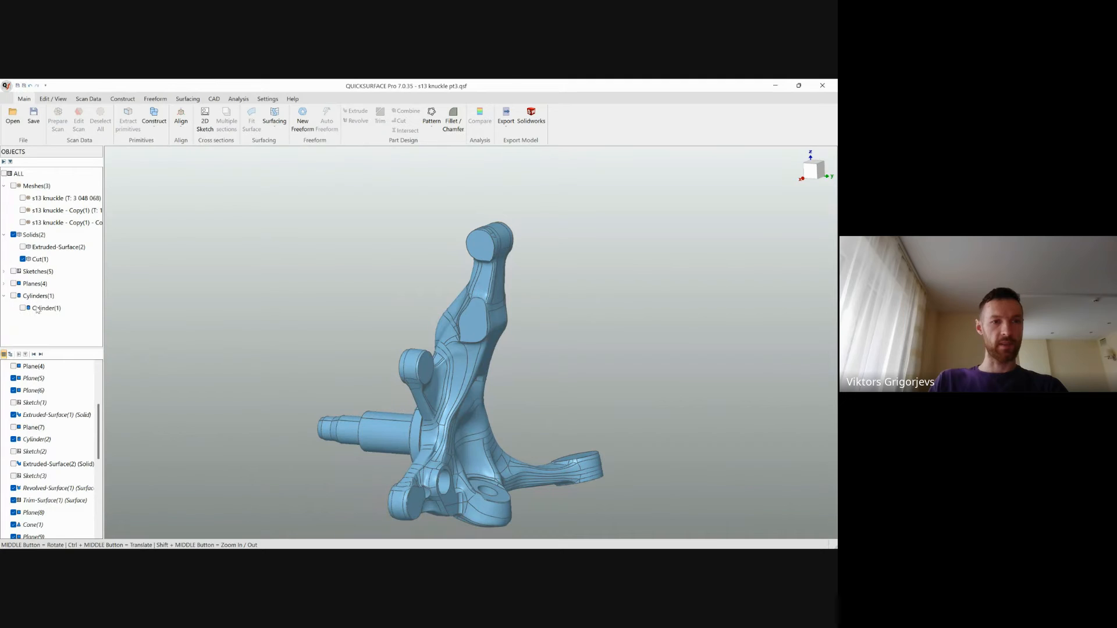
click(17, 308)
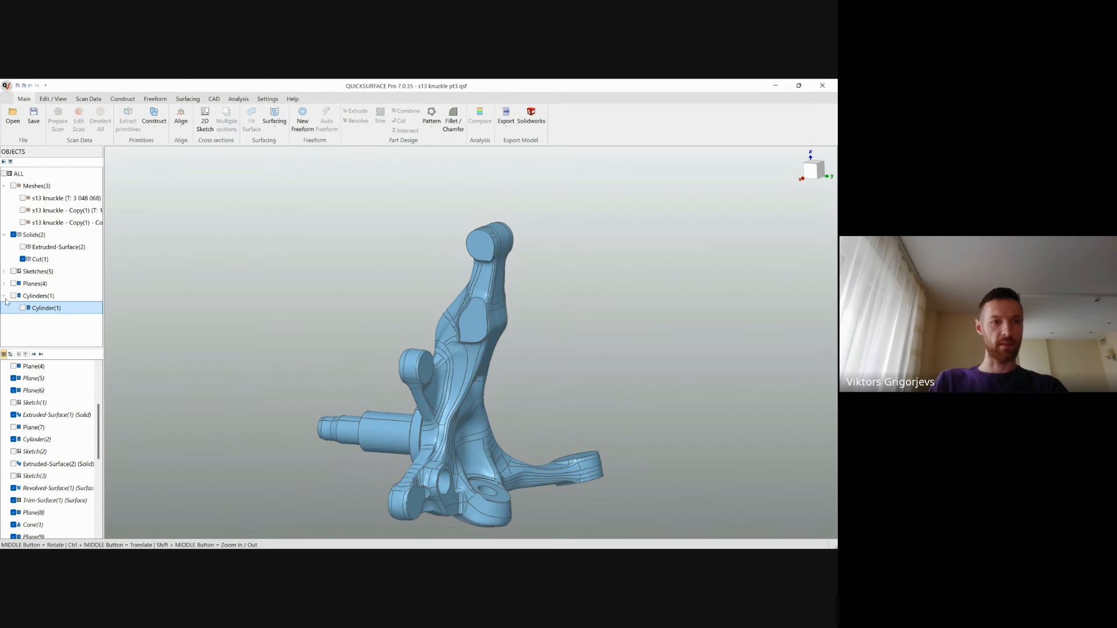
scroll(49, 445, up, 1)
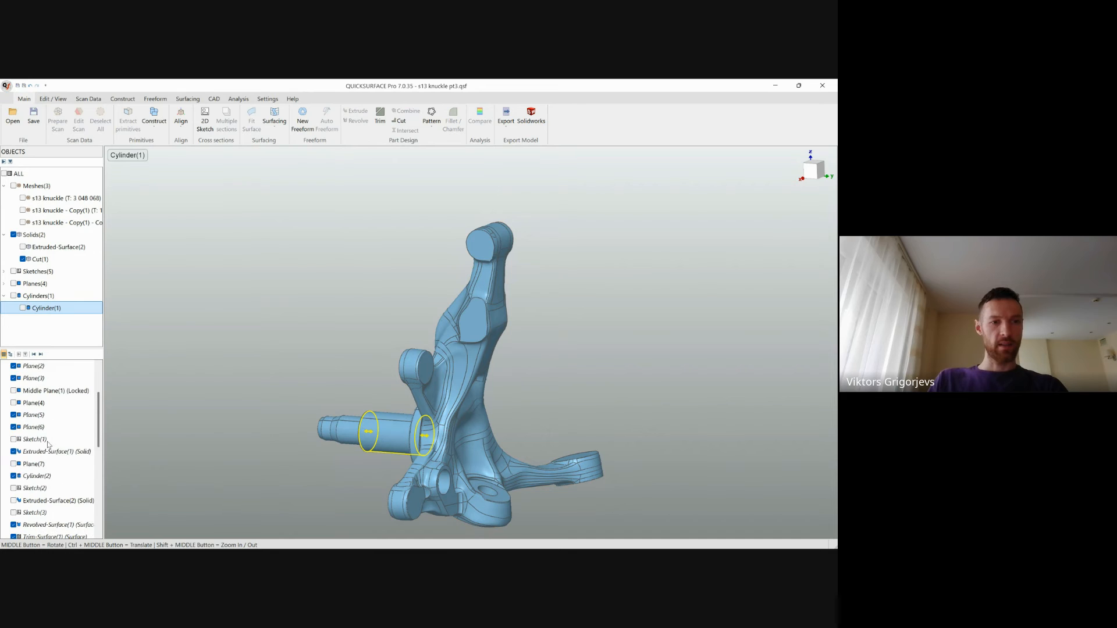
scroll(44, 442, down, 2)
scroll(45, 444, up, 4)
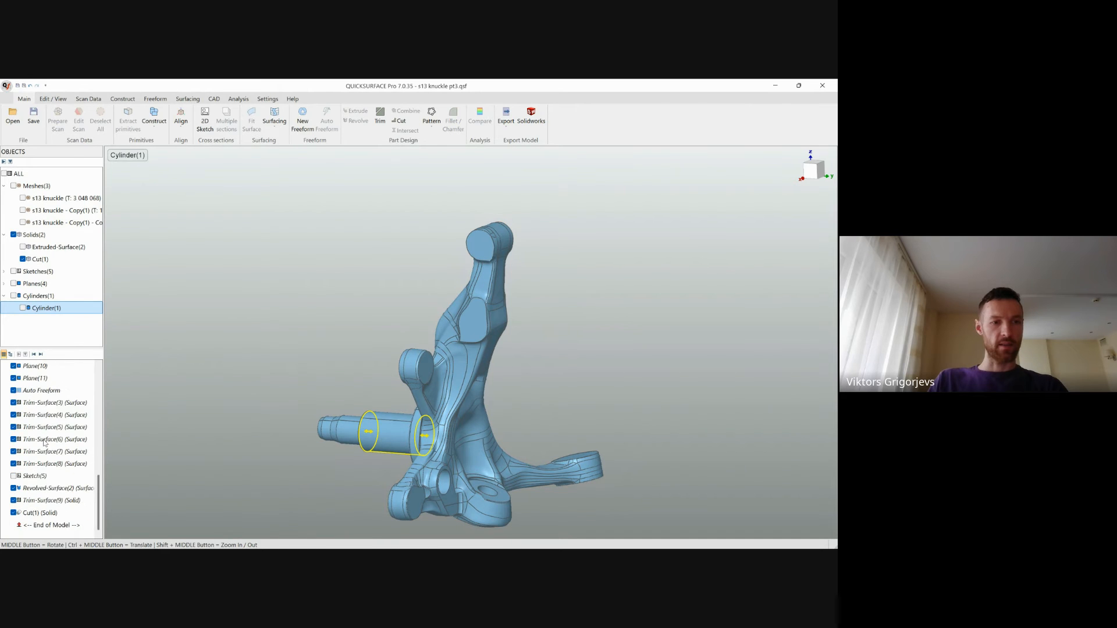
mouse_move(262, 413)
middle_down()
mouse_move(404, 404)
mouse_move(385, 416)
mouse_move(244, 402)
middle_up()
click(384, 416)
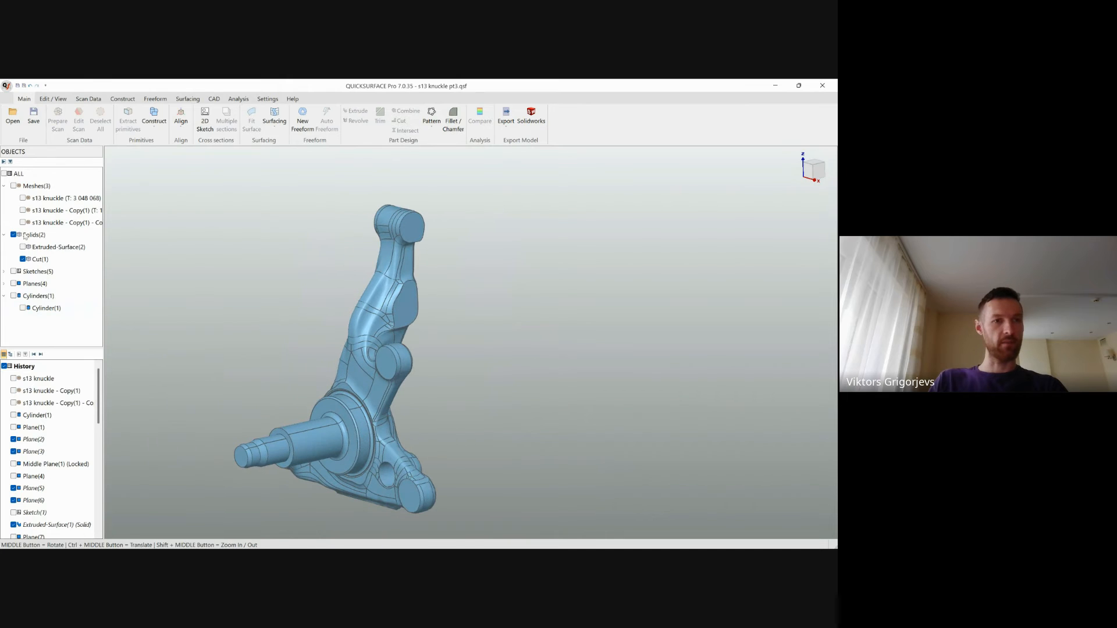
Step: Show the s13 knuckle mesh and hide all solids
click(23, 198)
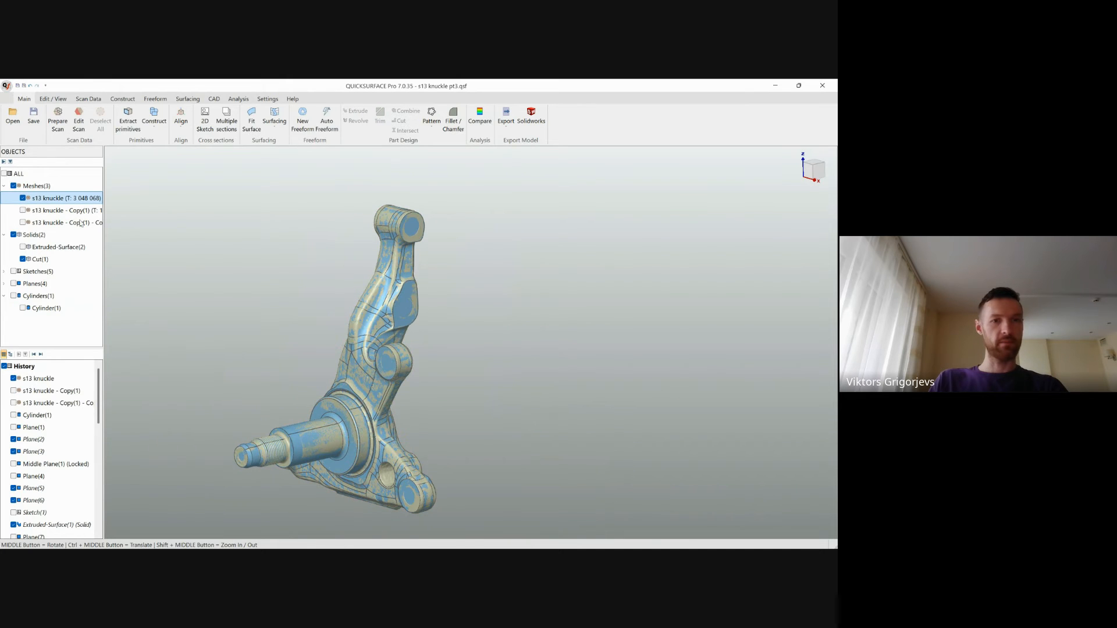
click(14, 235)
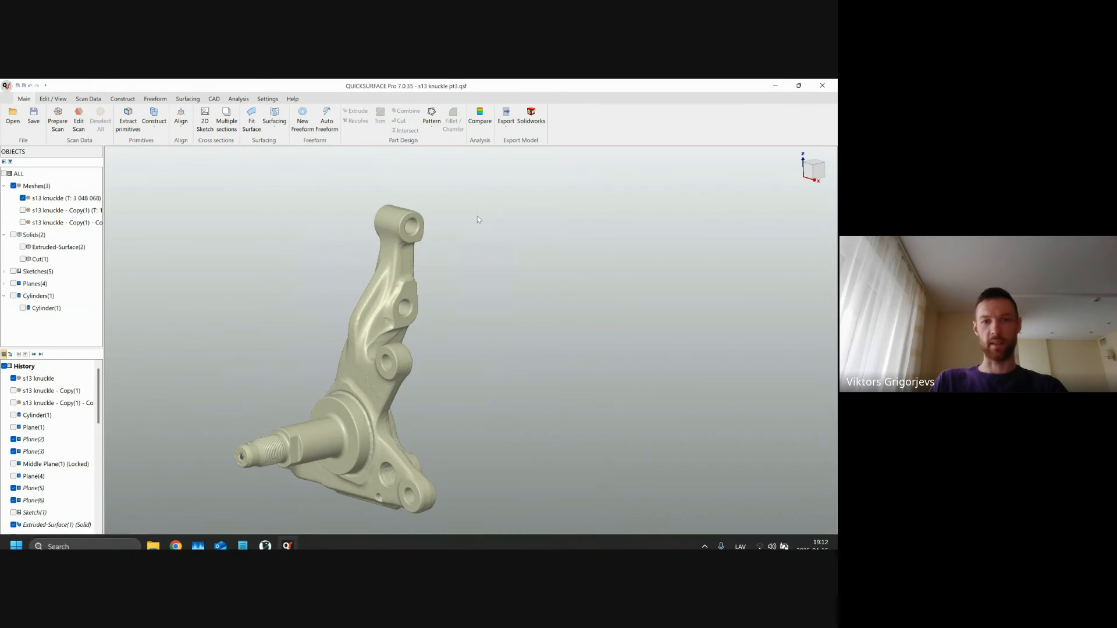
scroll(448, 246, up, 5)
ctrl+middle_drag(518, 316, 455, 291)
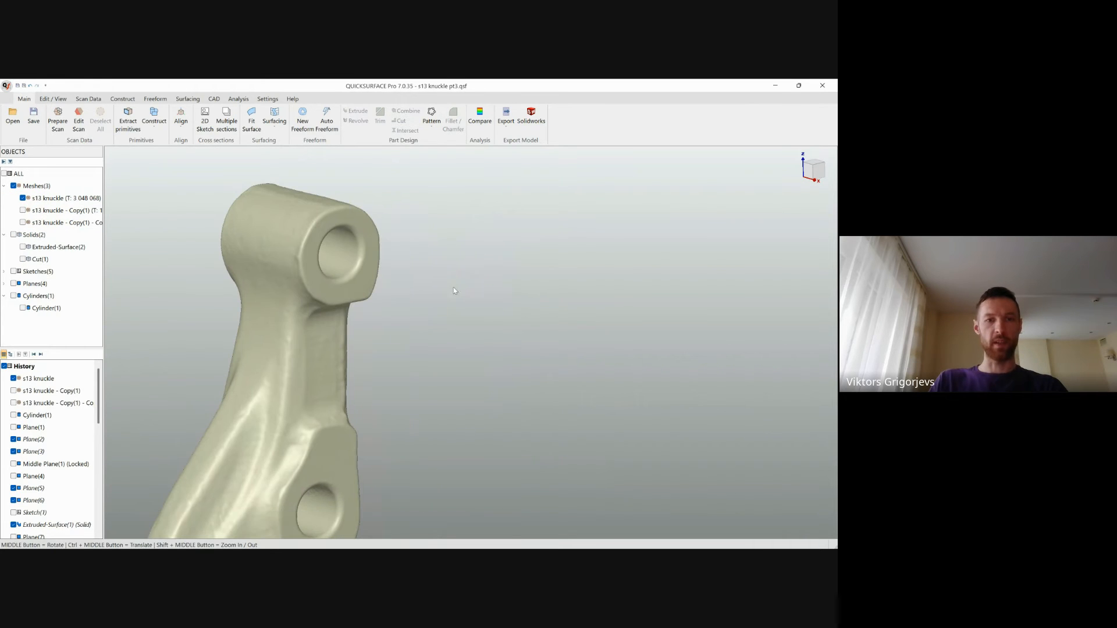
Step: Start extracting primitives with a slightly adjusted selection sensitivity and select the bore areas of the upper arm's diamond-shaped lug from both sides
click(128, 120)
middle_drag(379, 290, 413, 292)
ctrl+middle_drag(440, 410, 402, 257)
drag(144, 210, 150, 211)
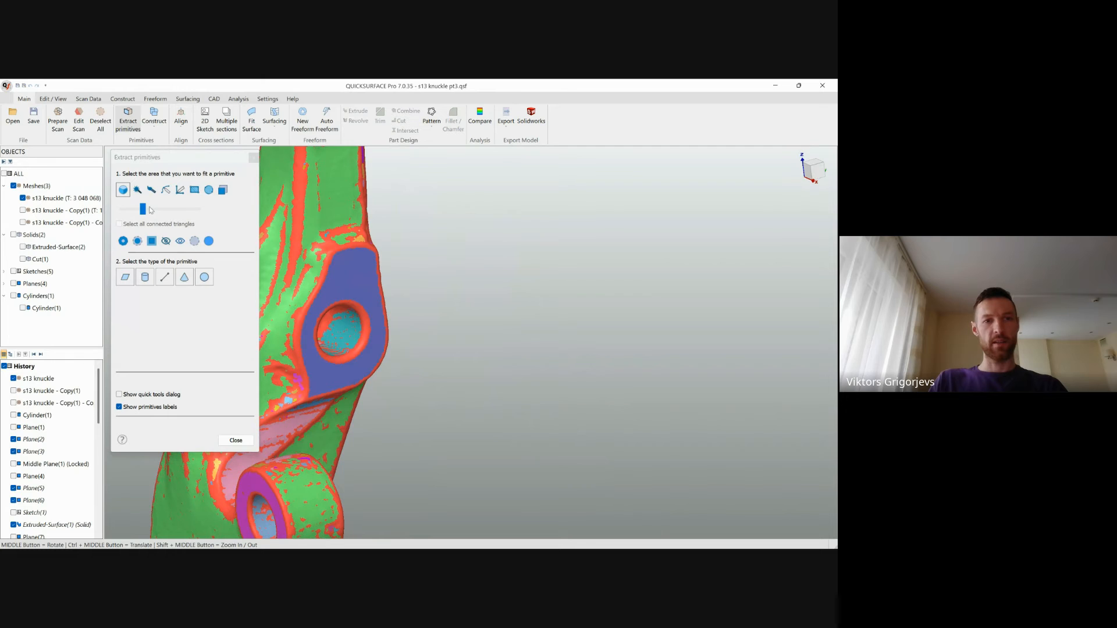
click(346, 327)
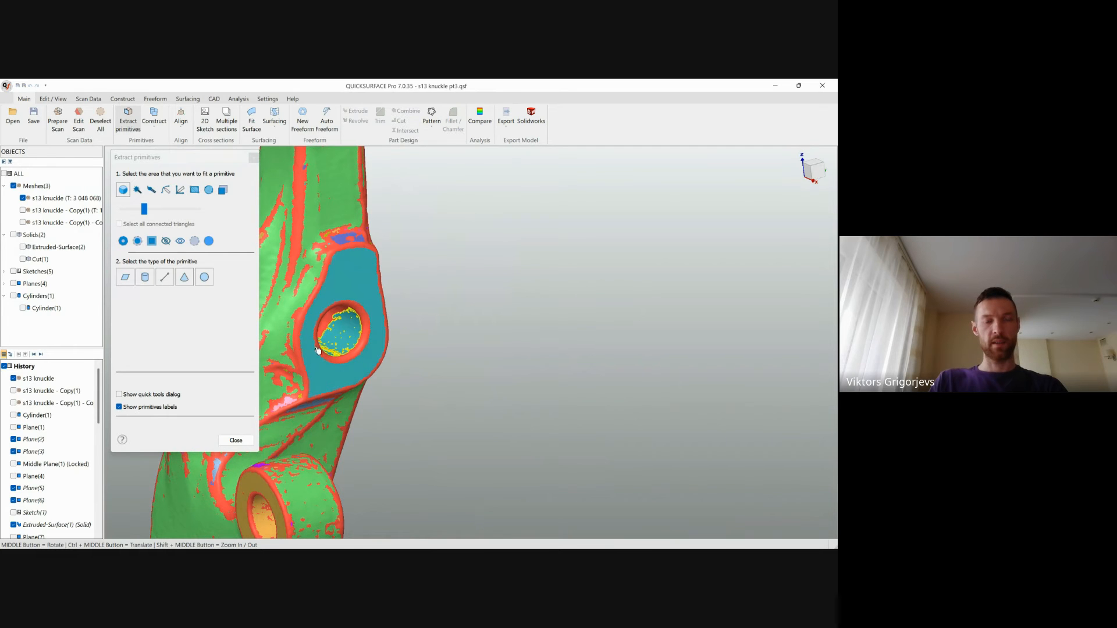
scroll(343, 344, down, 2)
middle_drag(349, 350, 498, 373)
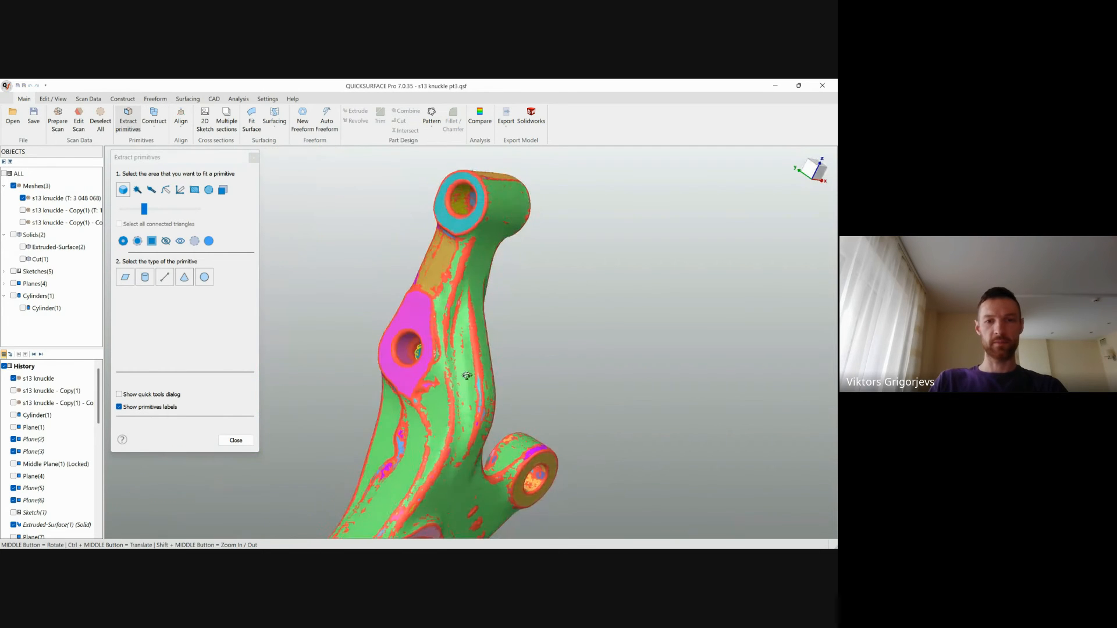
scroll(406, 359, up, 3)
click(396, 357)
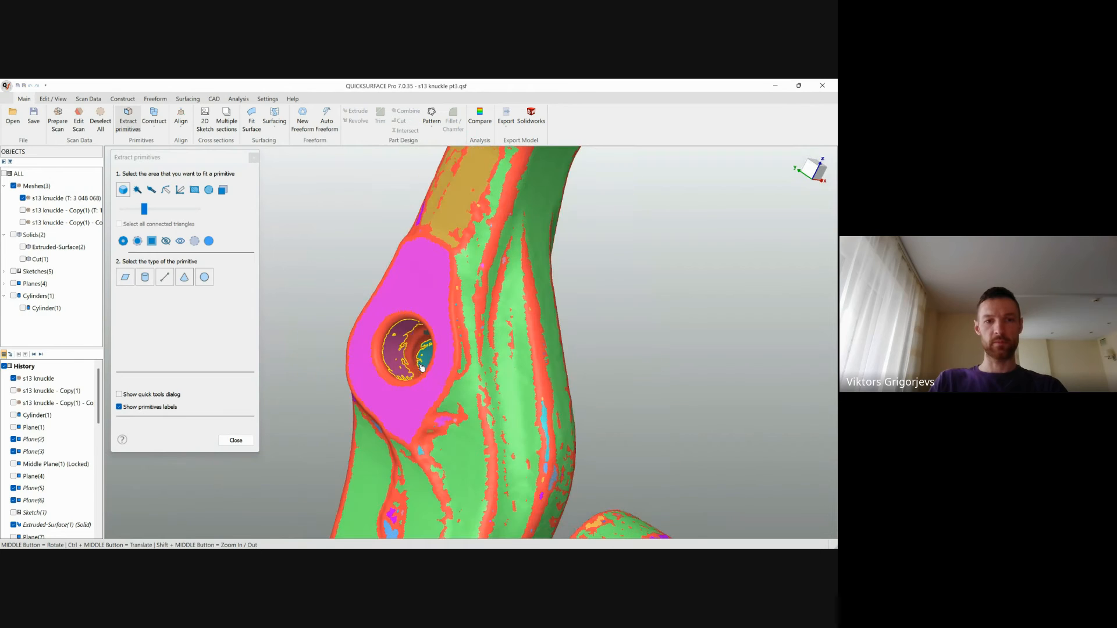
Step: Fit a cylinder to the selected bore perpendicular to Plane(2), with deviation analysis on, and create it while continuing extraction
click(148, 284)
scroll(367, 331, down, 2)
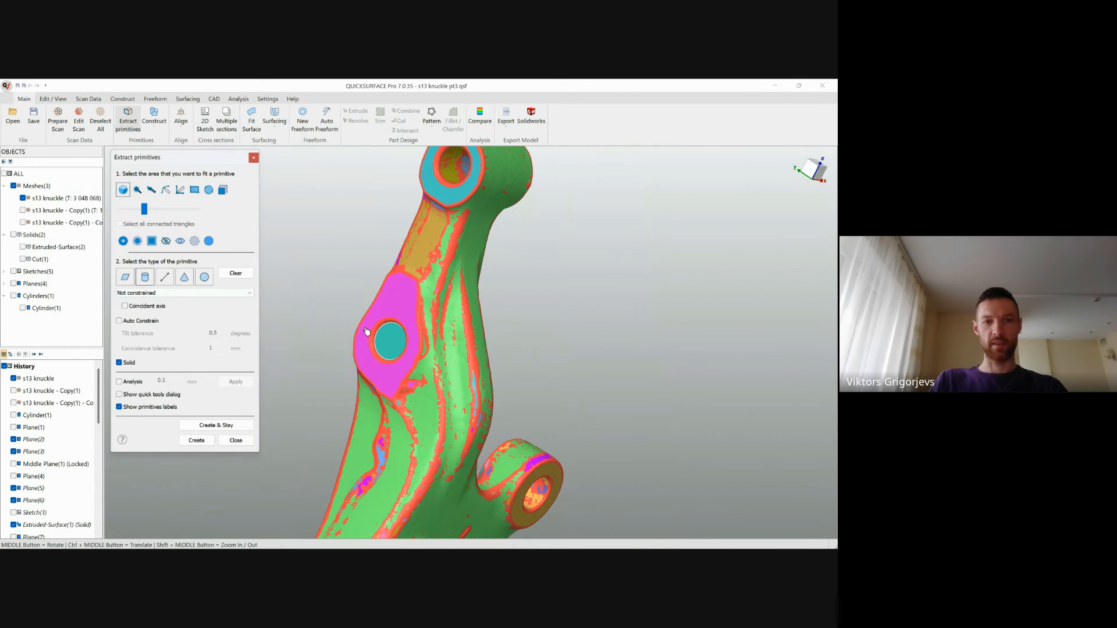
scroll(418, 336, up, 2)
click(119, 381)
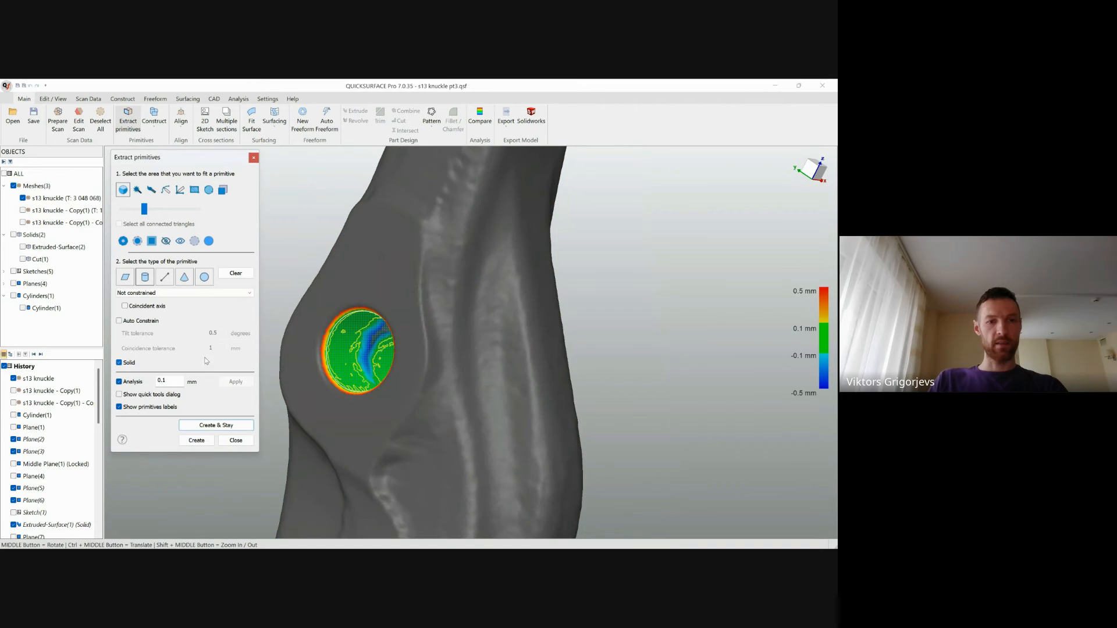
click(194, 294)
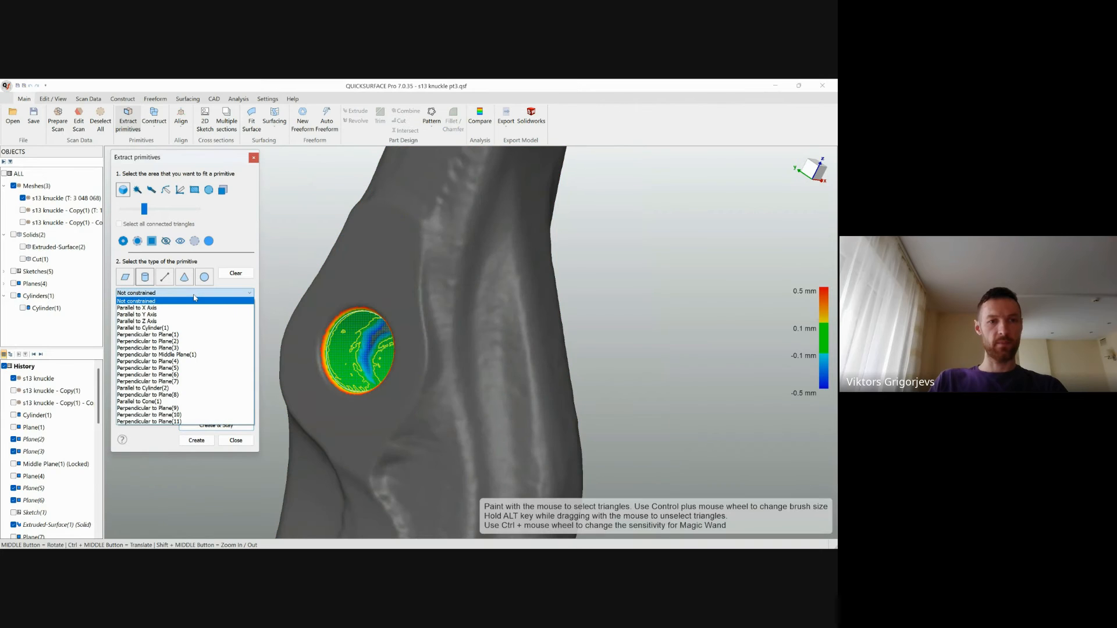
click(218, 342)
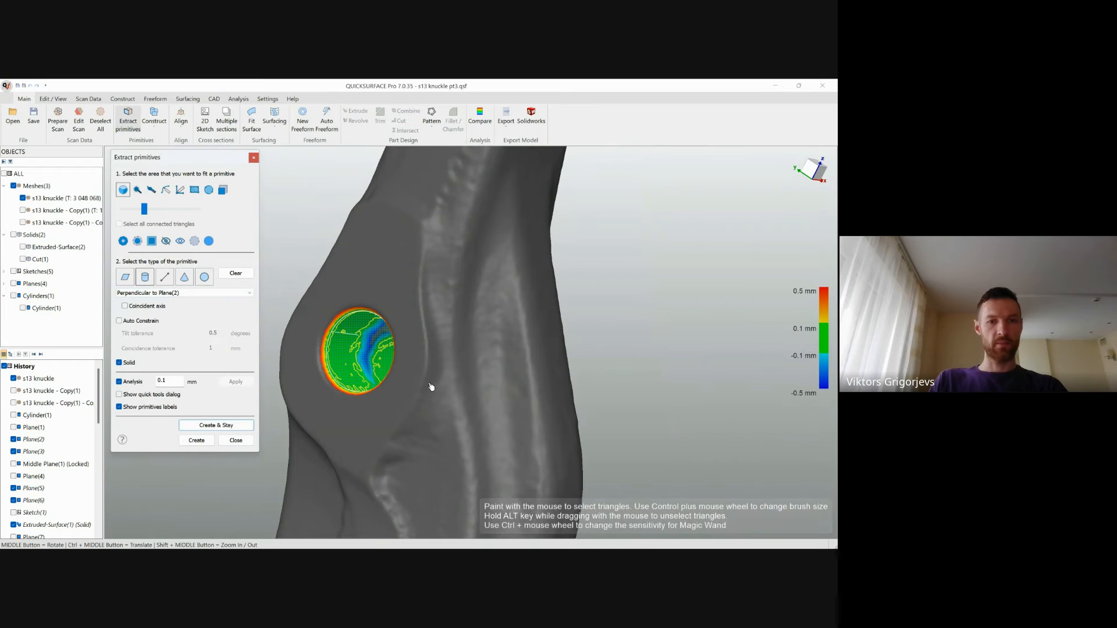
scroll(429, 387, down, 5)
ctrl+middle_drag(446, 352, 435, 368)
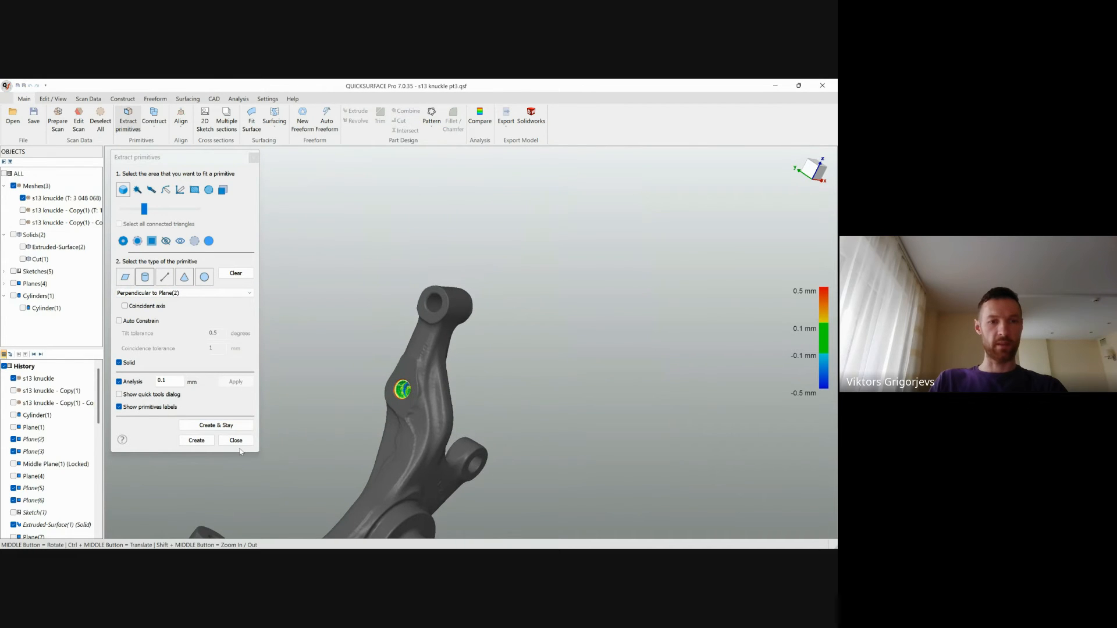
click(233, 425)
Step: Select the bore of the lug at the top end of the upper arm and create a cylinder fitted perpendicular to Plane(2), continuing extraction
scroll(452, 315, up, 5)
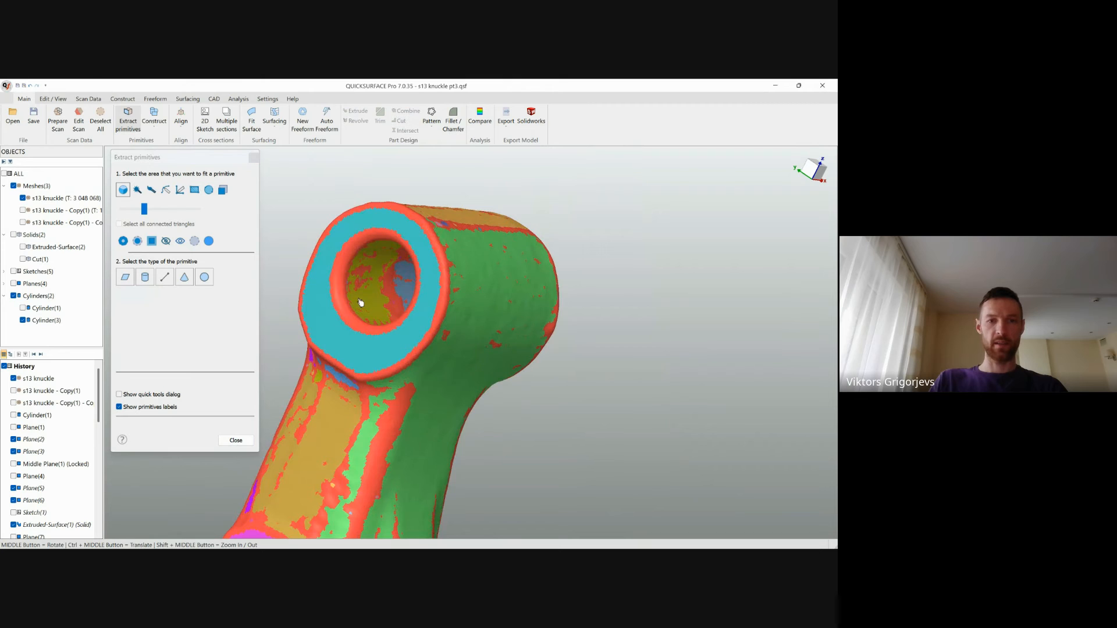
middle_drag(544, 312, 386, 361)
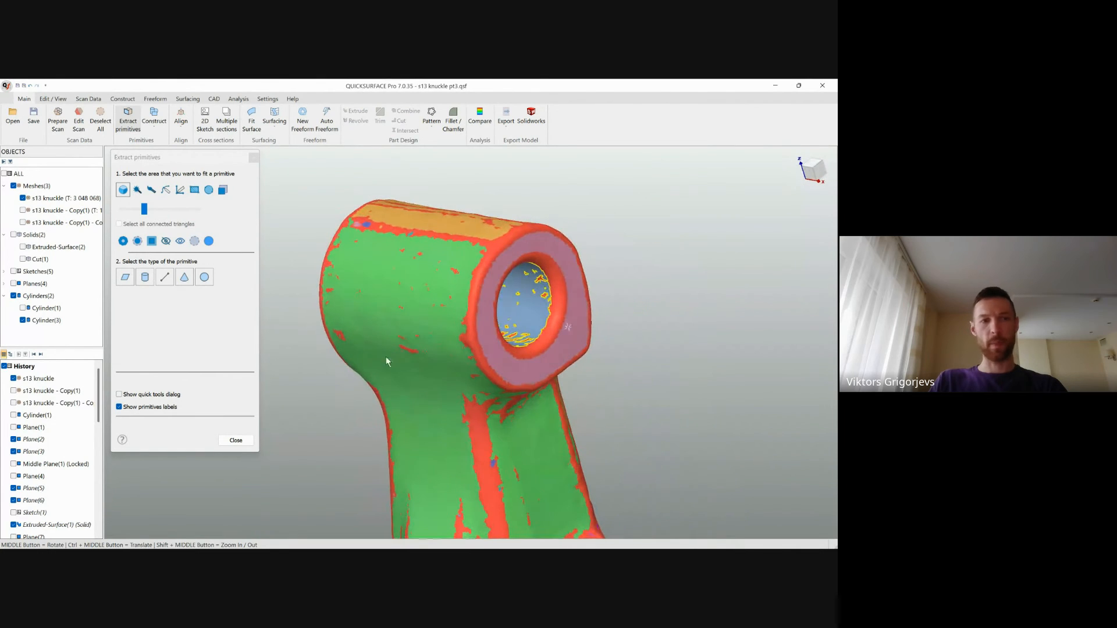
click(144, 281)
click(186, 293)
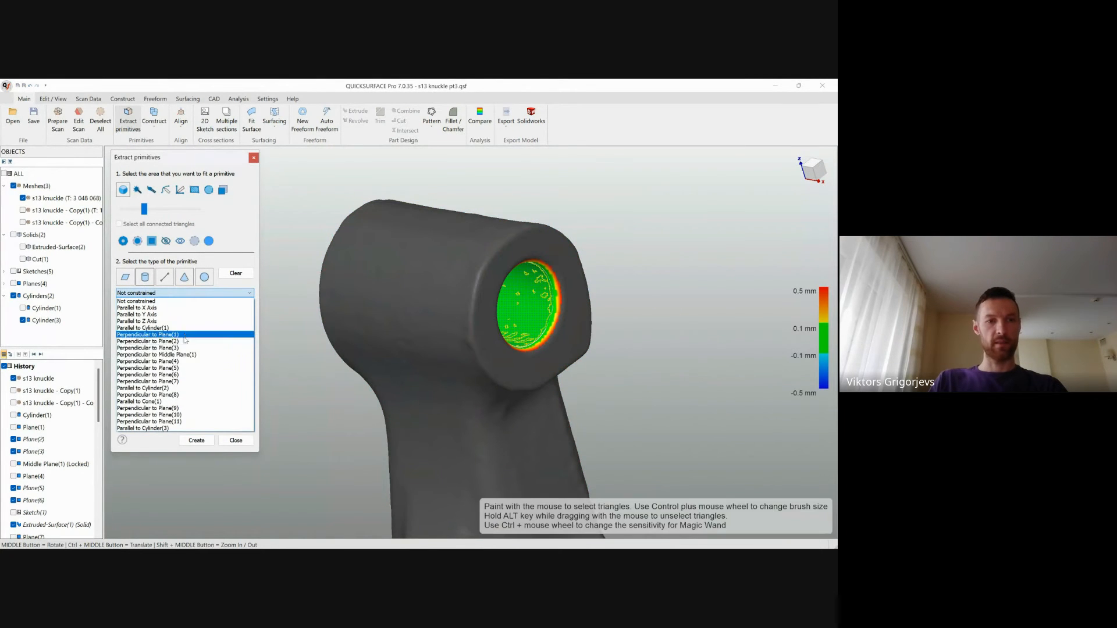
click(192, 341)
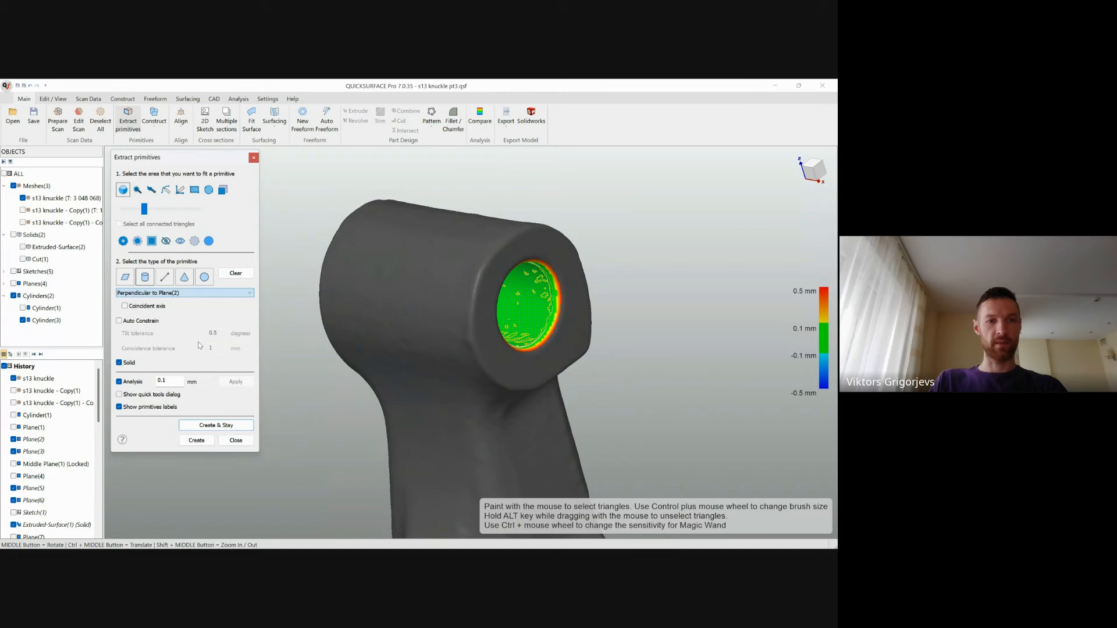
click(213, 429)
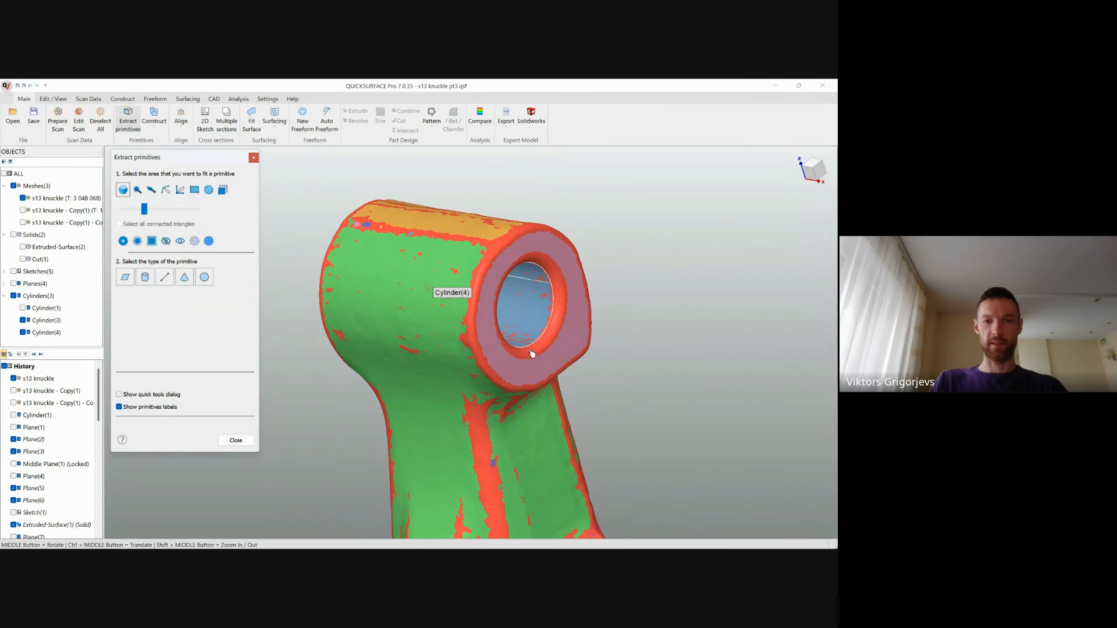
Step: Select the bore of the side lug above the spindle and create a cylinder fitted perpendicular to Plane(1), continuing extraction
scroll(530, 354, down, 5)
ctrl+middle_drag(553, 411, 545, 246)
ctrl+middle_drag(494, 331, 481, 267)
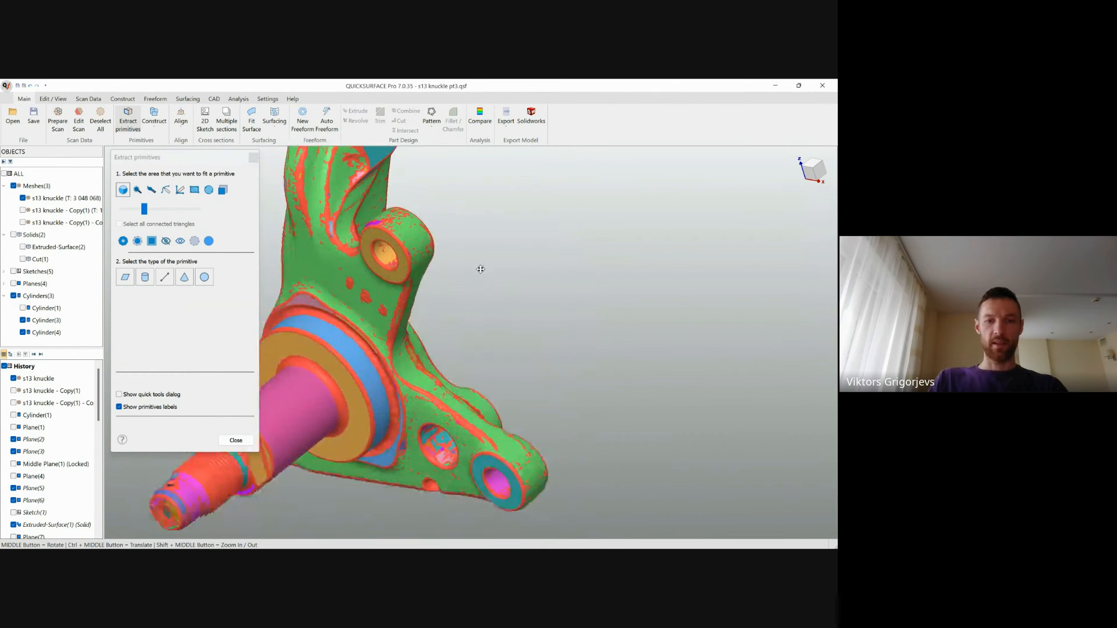
scroll(423, 288, up, 3)
middle_drag(381, 239, 582, 198)
click(145, 277)
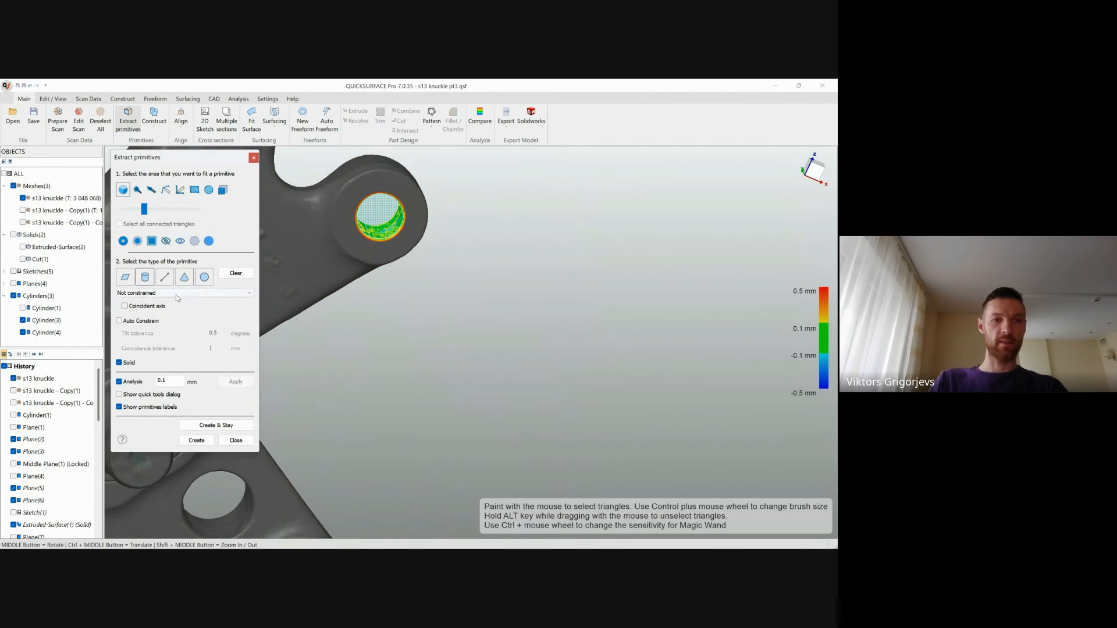
click(192, 292)
click(175, 335)
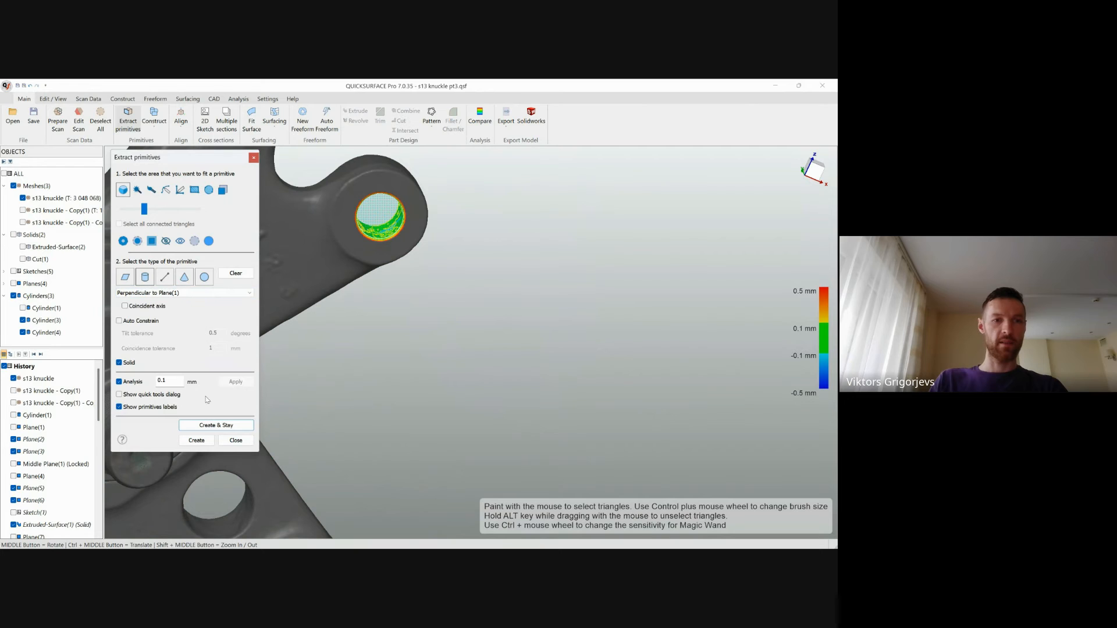
click(215, 425)
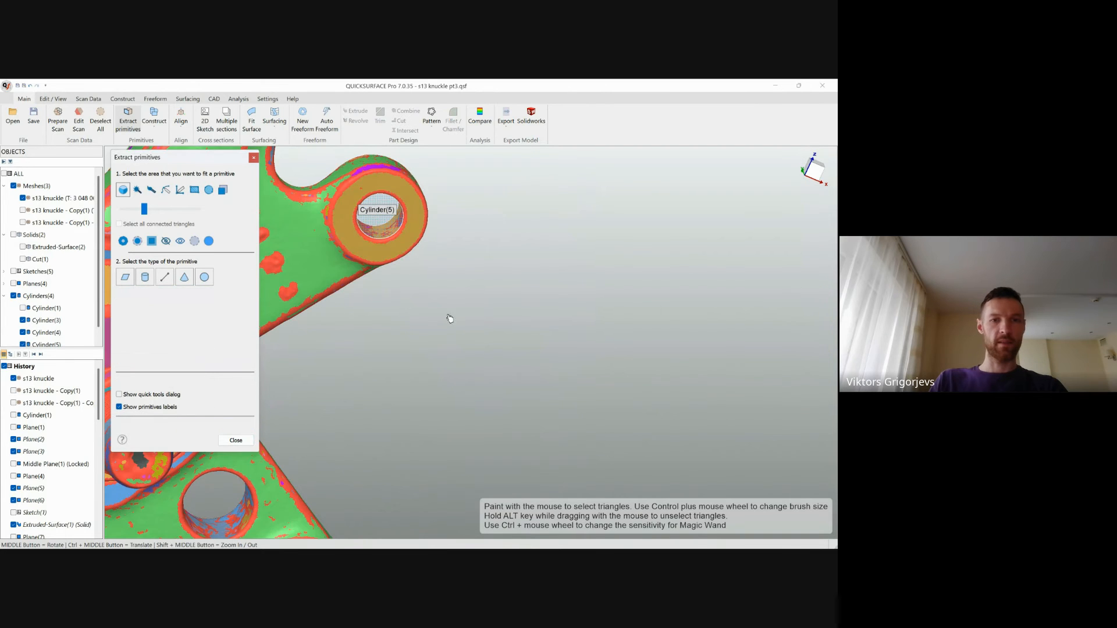
Step: Select the bore areas of the round lug at the knuckle's lower corner and create a cylinder fitted perpendicular to Plane(1), continuing extraction
middle_drag(537, 254, 382, 366)
scroll(512, 399, up, 4)
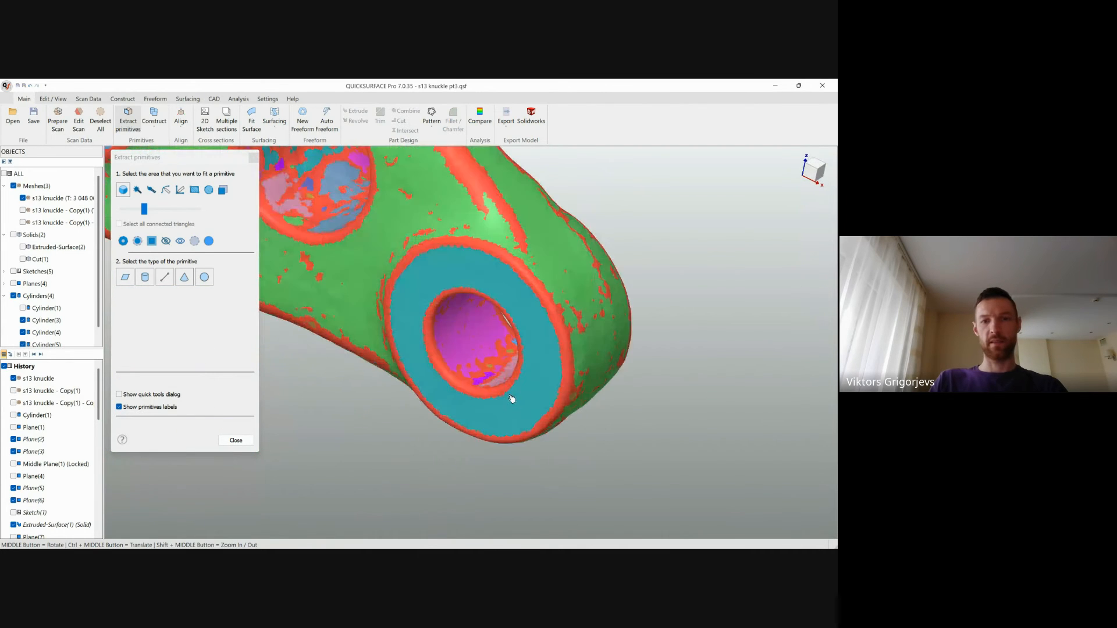
click(489, 352)
middle_drag(491, 361, 611, 341)
click(530, 362)
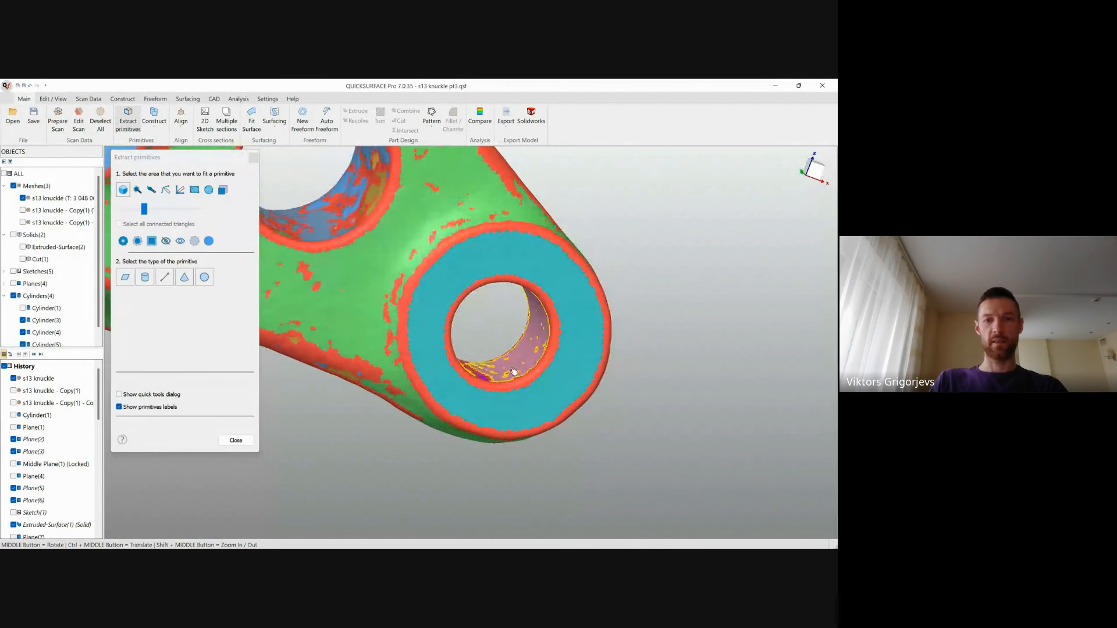
middle_drag(531, 362, 268, 274)
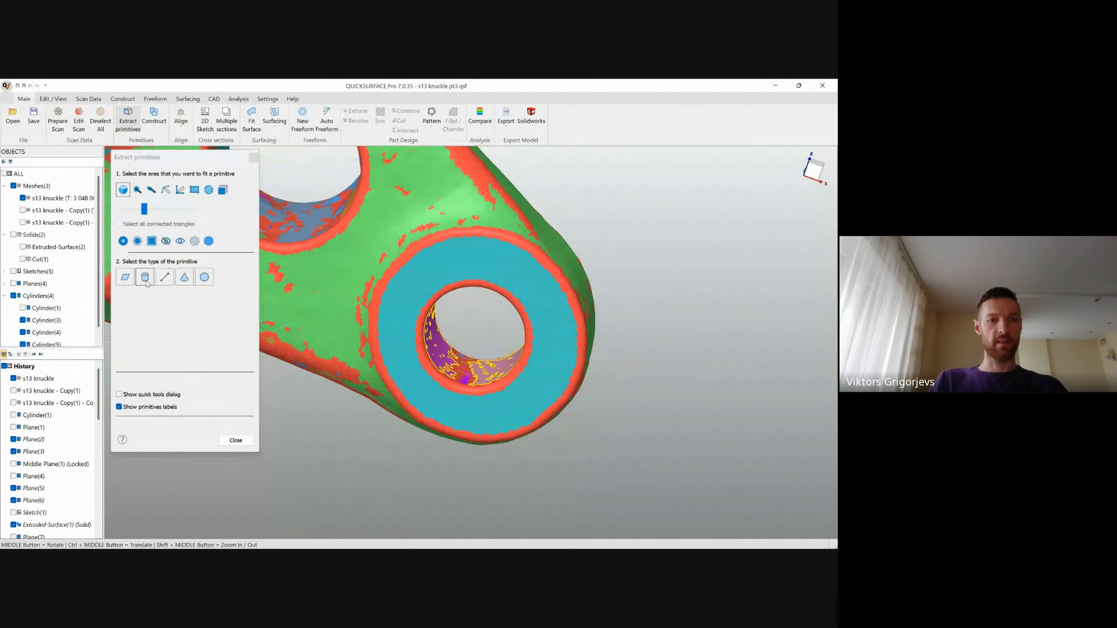
click(145, 278)
click(185, 293)
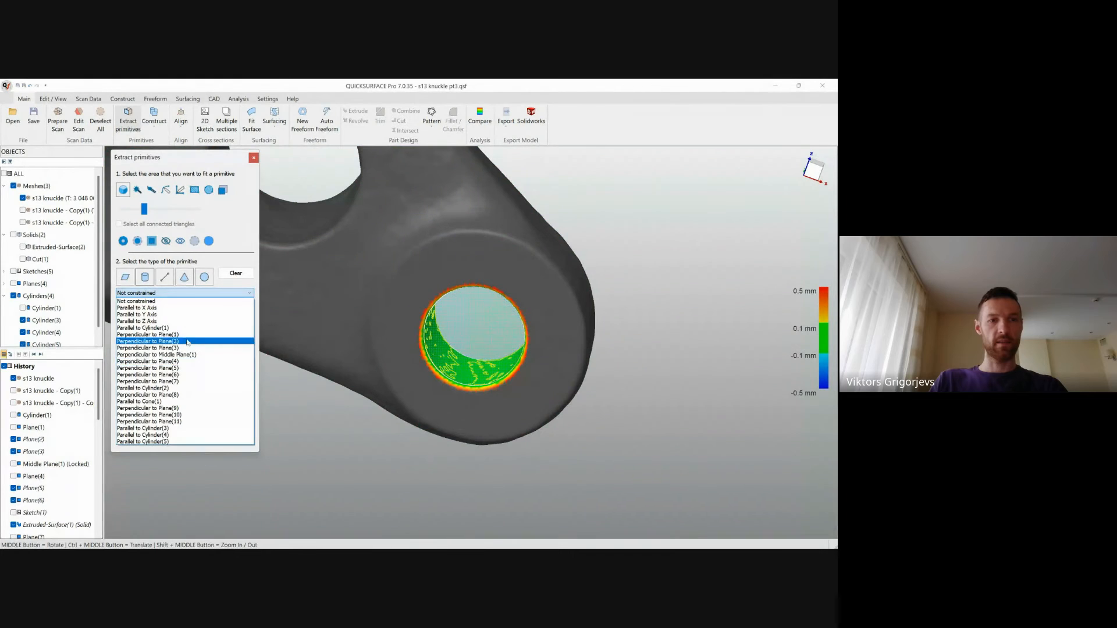
click(188, 336)
click(205, 425)
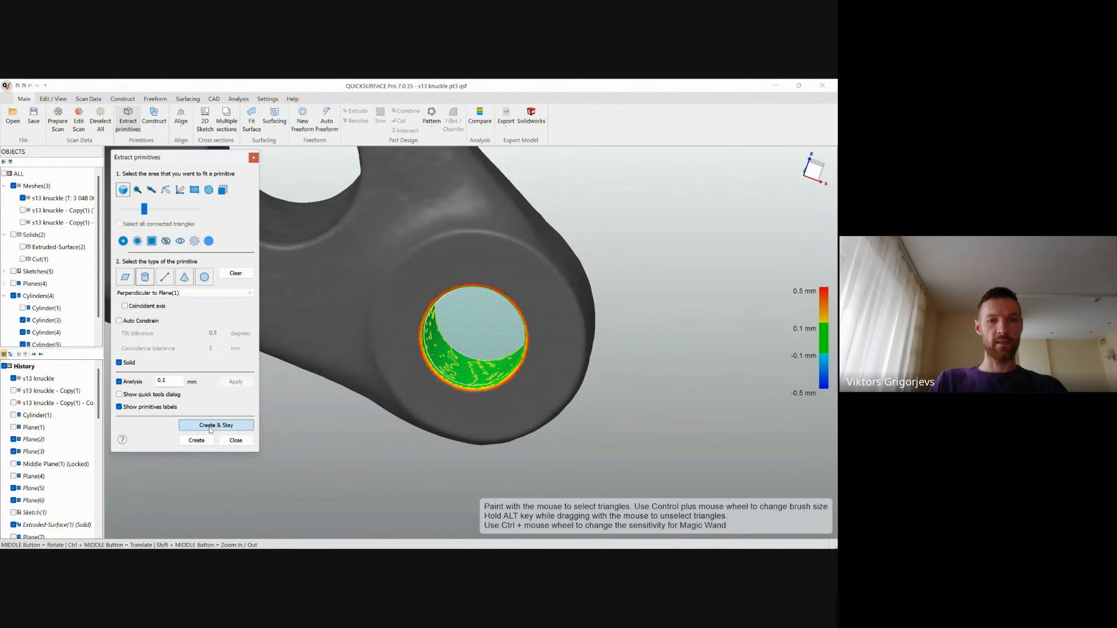
Step: Select the bore surface of the teardrop-shaped lug at the end of the long curved arm and fit an unconstrained cylinder to it
scroll(513, 359, down, 5)
scroll(444, 332, down, 5)
middle_drag(447, 357, 649, 428)
scroll(453, 366, up, 10)
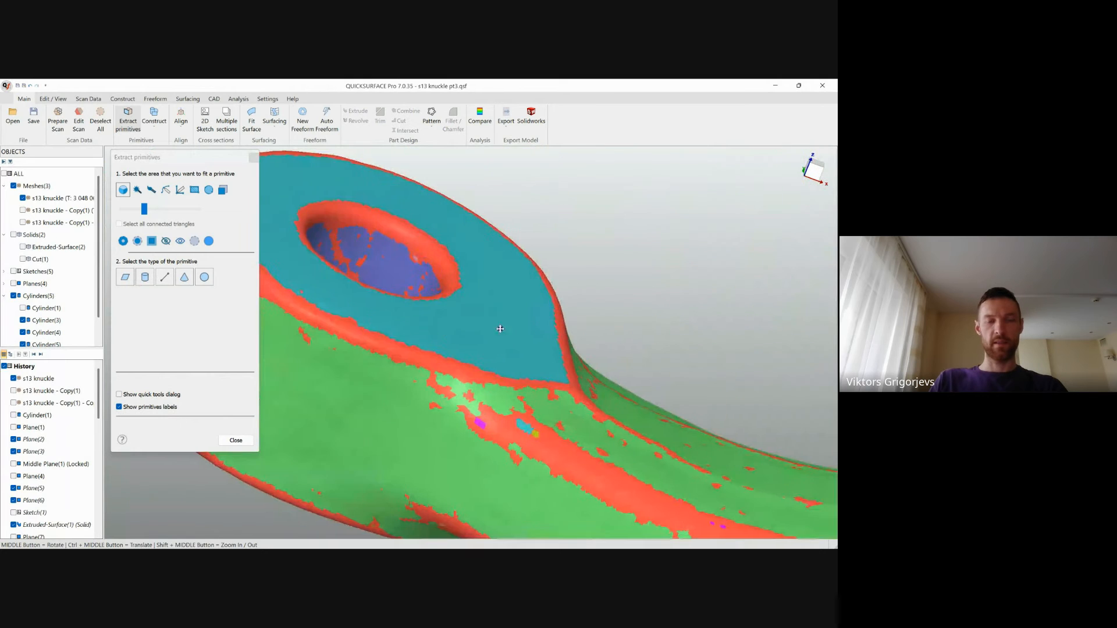
middle_drag(498, 327, 470, 400)
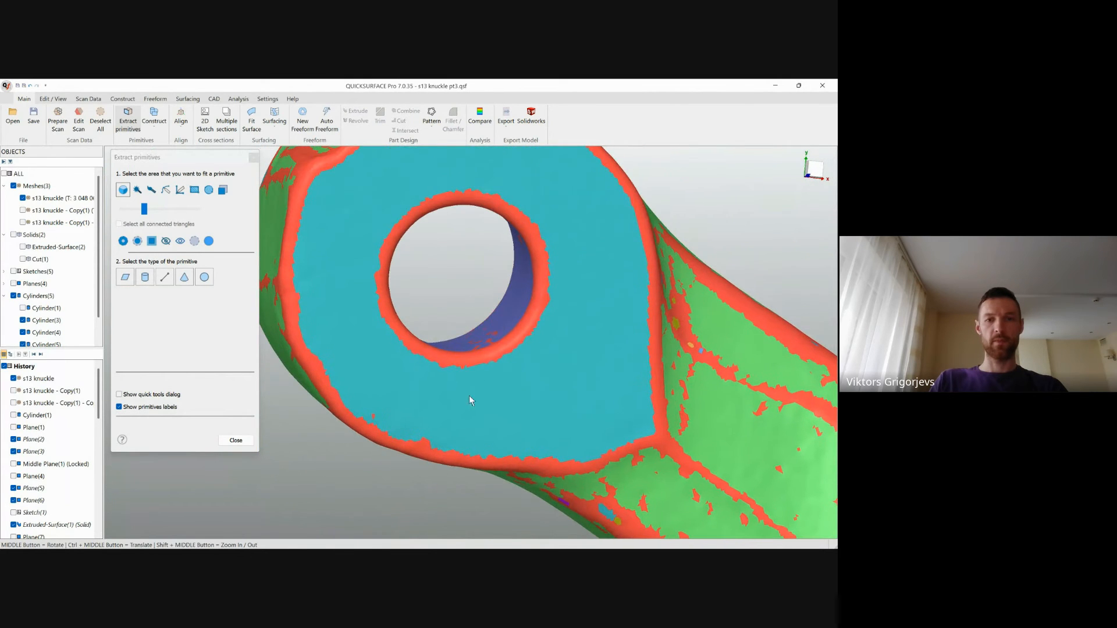
click(502, 327)
scroll(501, 327, down, 8)
middle_drag(521, 343, 623, 276)
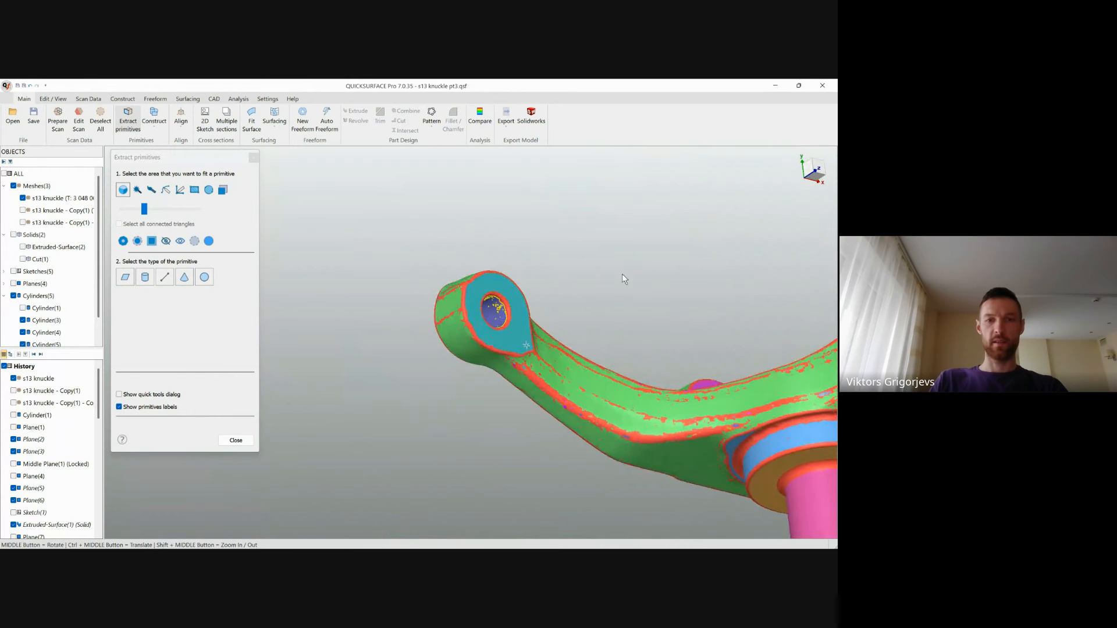
scroll(552, 314, up, 2)
click(144, 277)
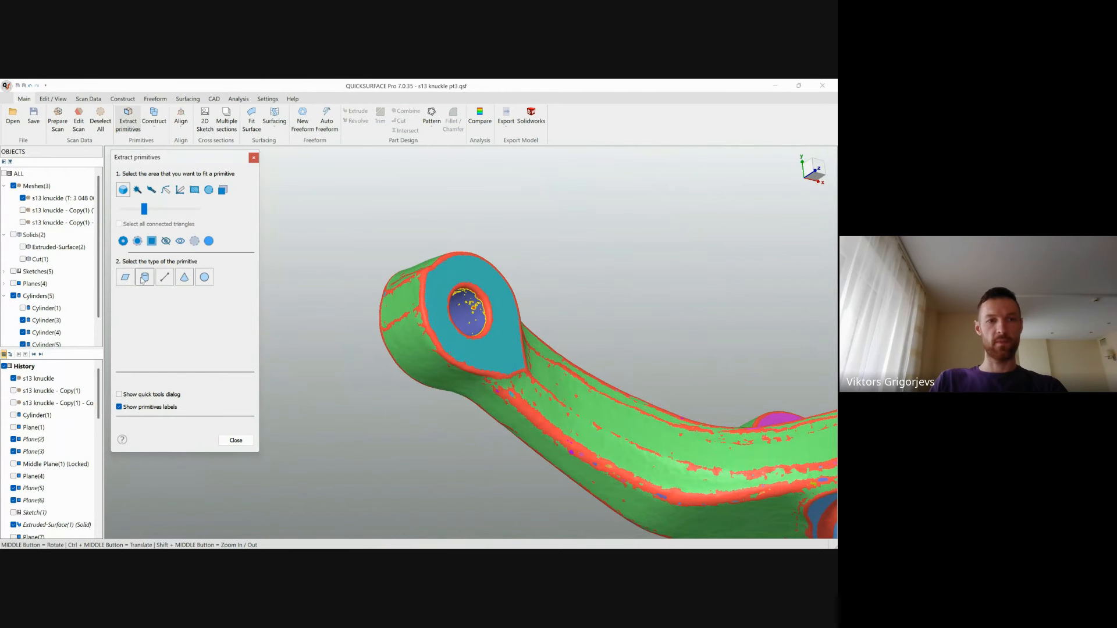
Step: Examine the cylinder's deviation map along the curved arm's bore from both sides of the lug
scroll(520, 310, up, 3)
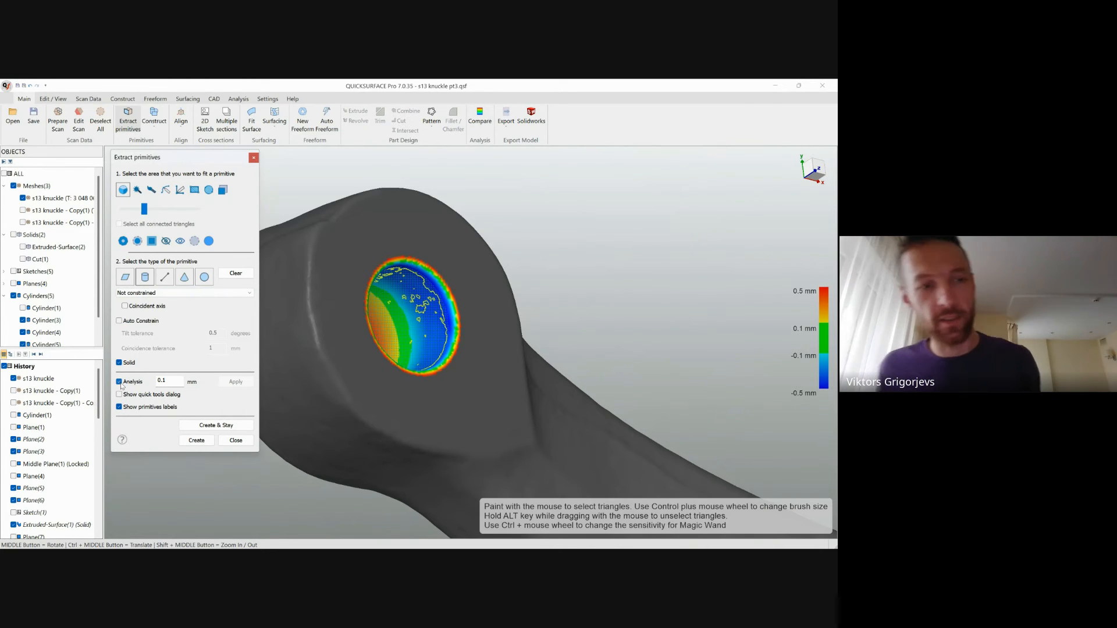
middle_drag(441, 335, 481, 396)
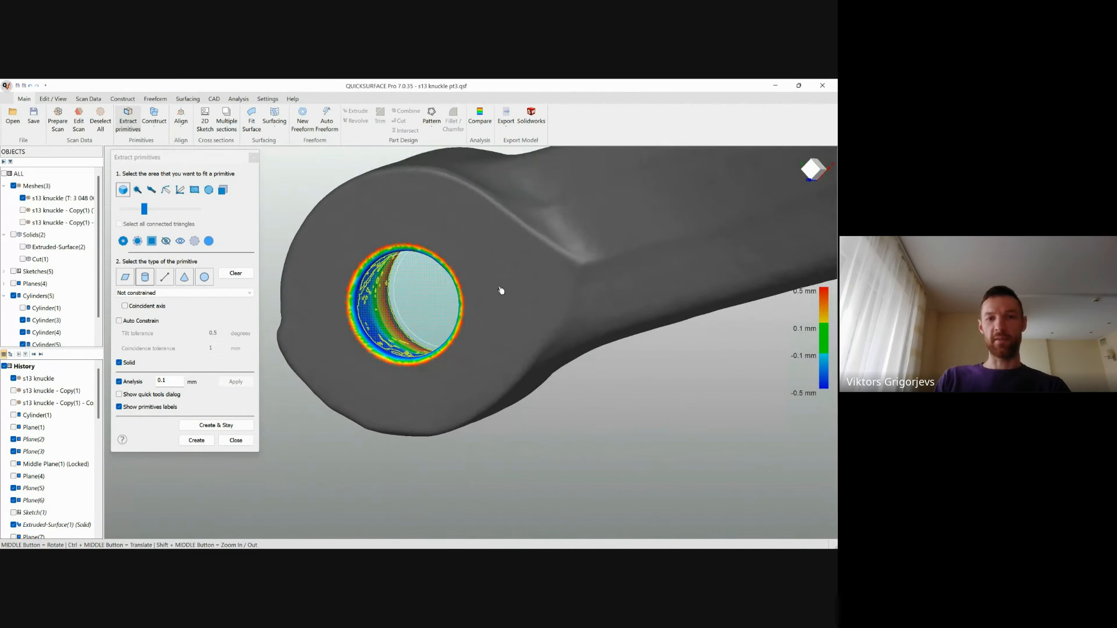
middle_drag(501, 290, 327, 376)
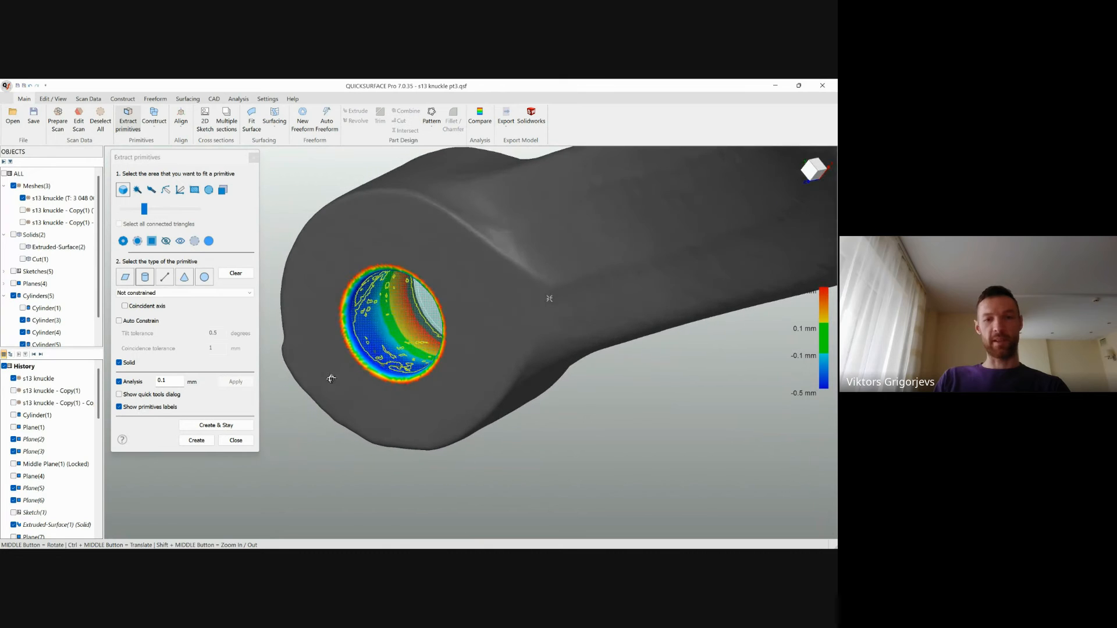
Step: Compare the bore with analysis and solid display switched off, restore both options, and recheck the cylinder's deviation along the taper
click(126, 384)
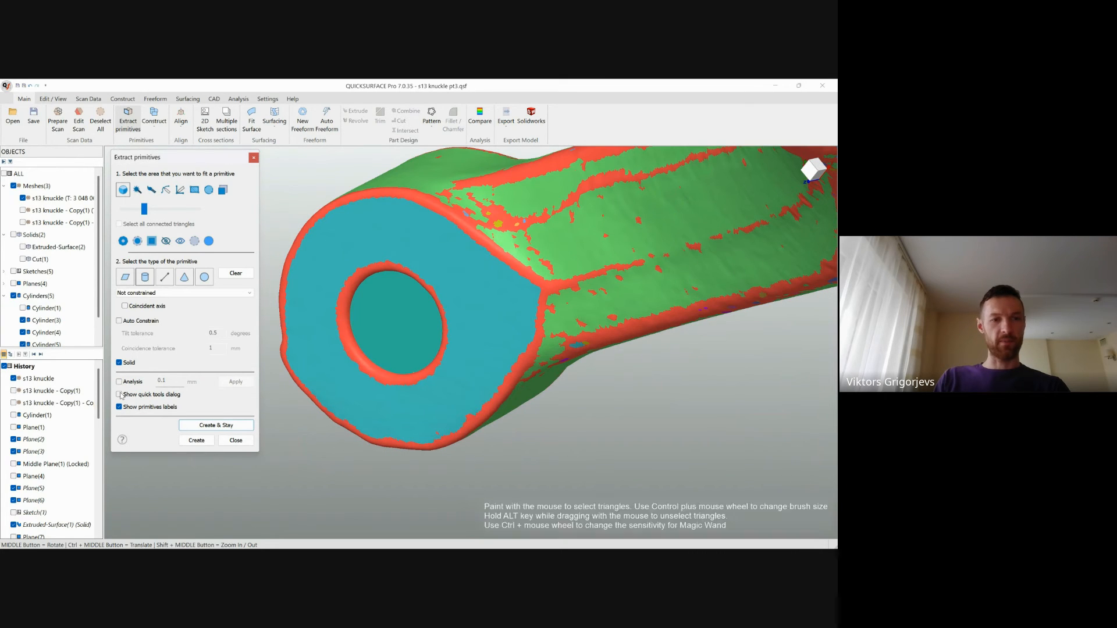
click(119, 363)
mouse_move(405, 338)
middle_down()
mouse_move(477, 334)
mouse_move(442, 325)
mouse_move(409, 331)
mouse_move(479, 333)
mouse_move(410, 341)
middle_up()
click(118, 383)
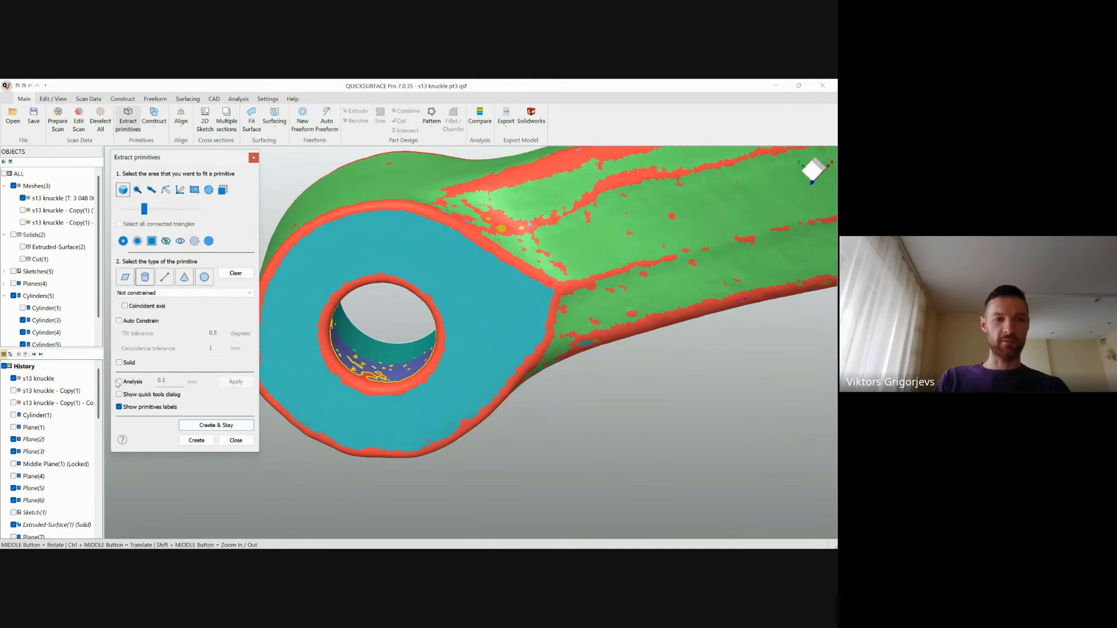
click(119, 384)
middle_drag(311, 365, 416, 355)
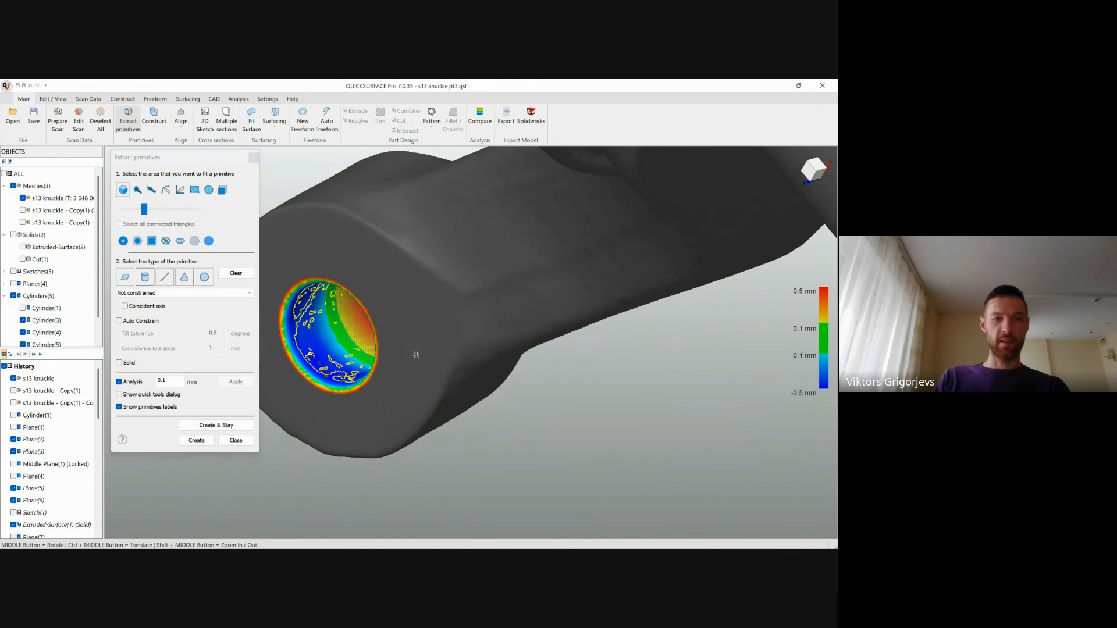
click(126, 364)
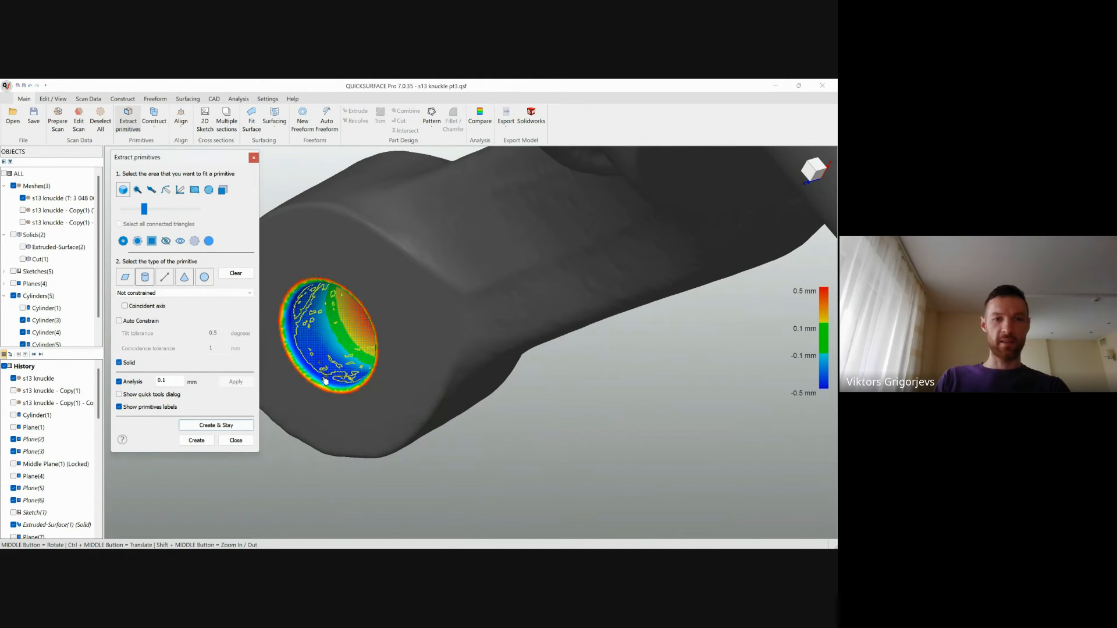
scroll(408, 384, down, 3)
middle_drag(411, 372, 392, 372)
scroll(392, 371, up, 4)
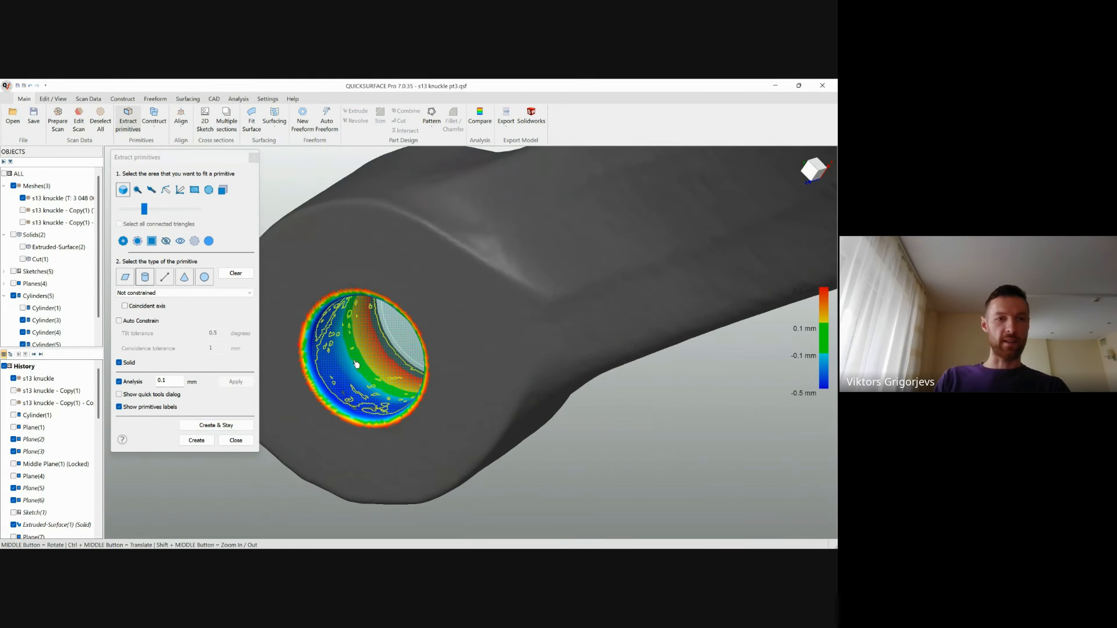
Step: Fit a cone to the selected bore instead of a cylinder and check its deviation map from both sides
click(187, 281)
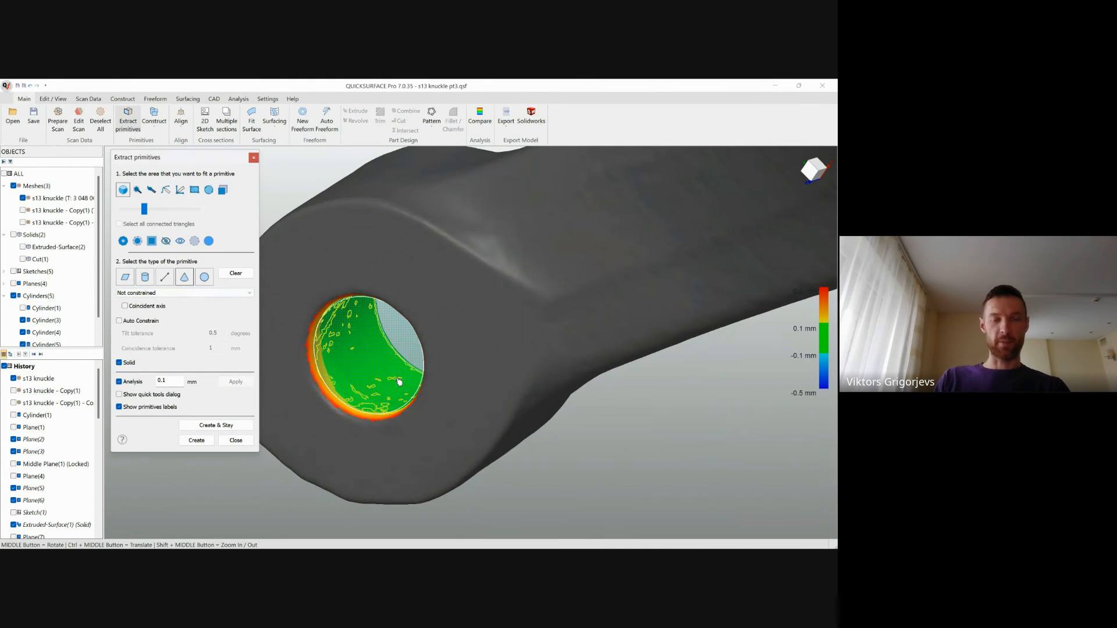
middle_drag(399, 382, 554, 287)
scroll(553, 287, down, 5)
ctrl+middle_drag(624, 281, 514, 372)
middle_drag(490, 392, 499, 359)
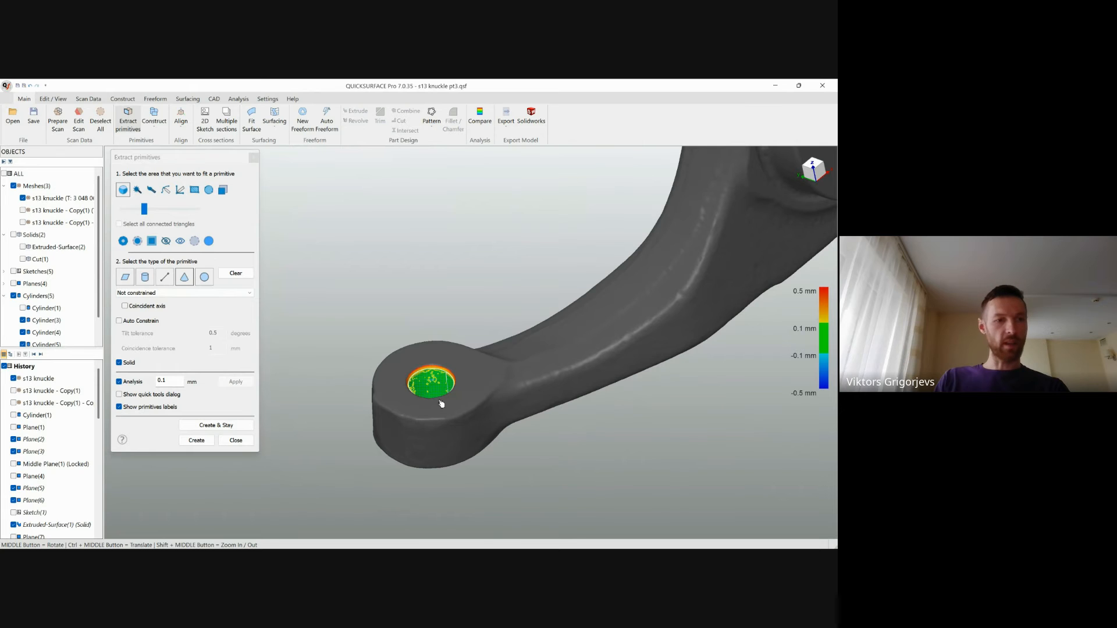
scroll(459, 388, up, 4)
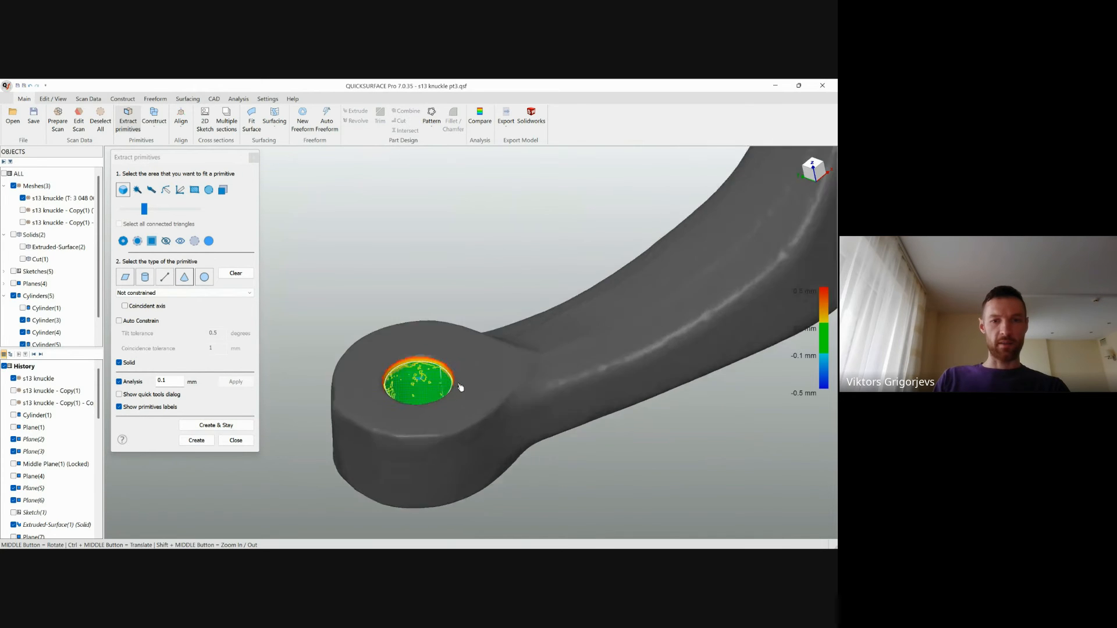
middle_drag(459, 388, 443, 316)
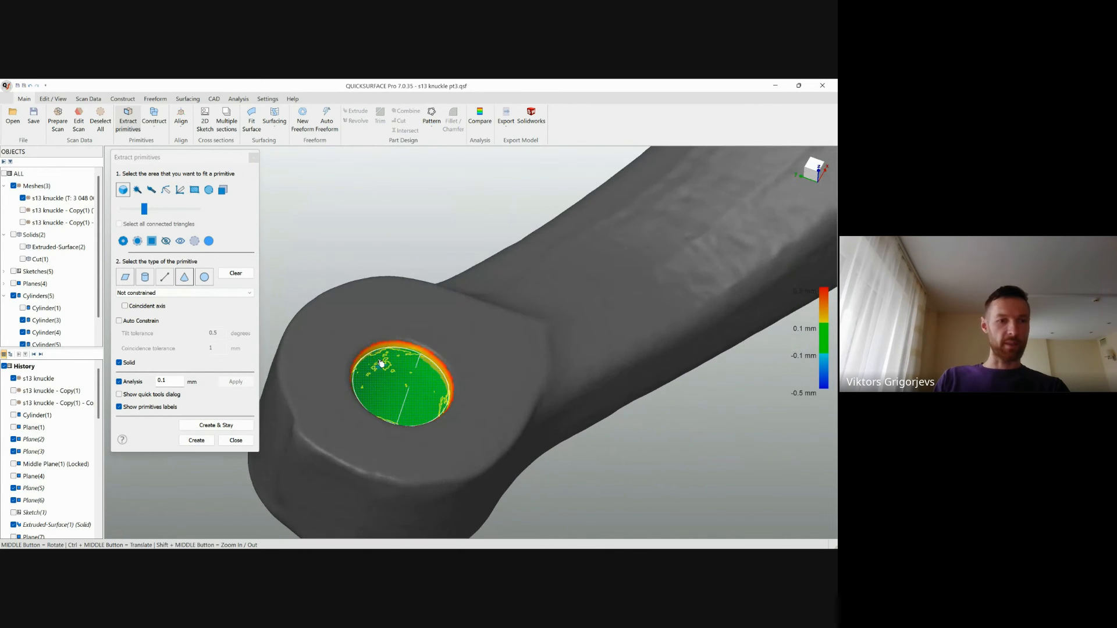
scroll(381, 364, down, 4)
scroll(25, 317, down, 1)
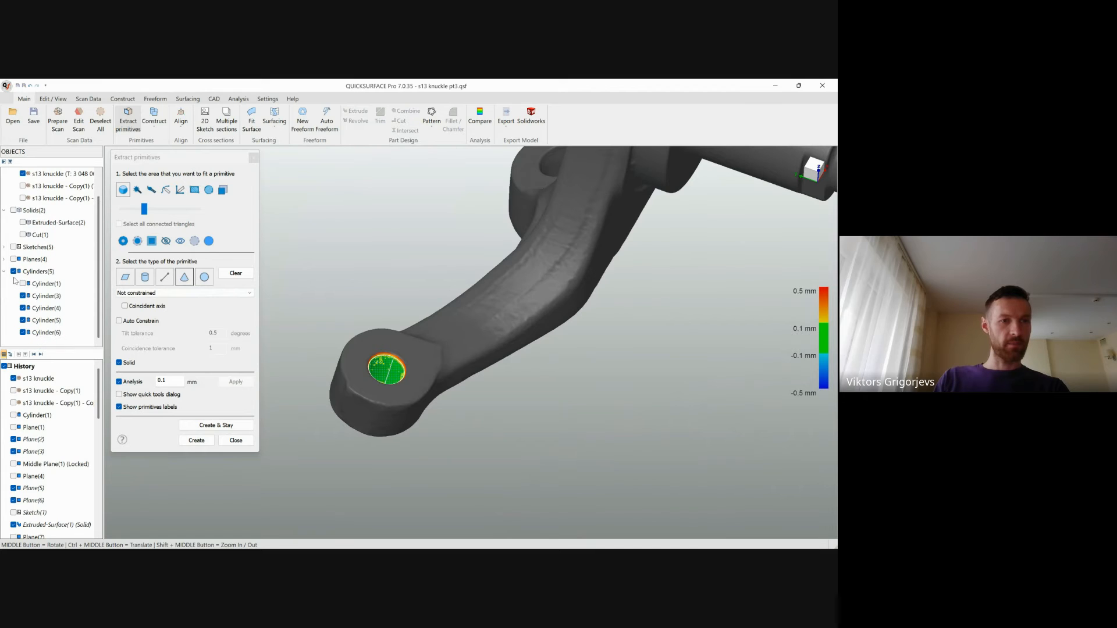
Step: Look through the existing reference planes in the object list and history, toggling their display while the cone fit is open
click(5, 259)
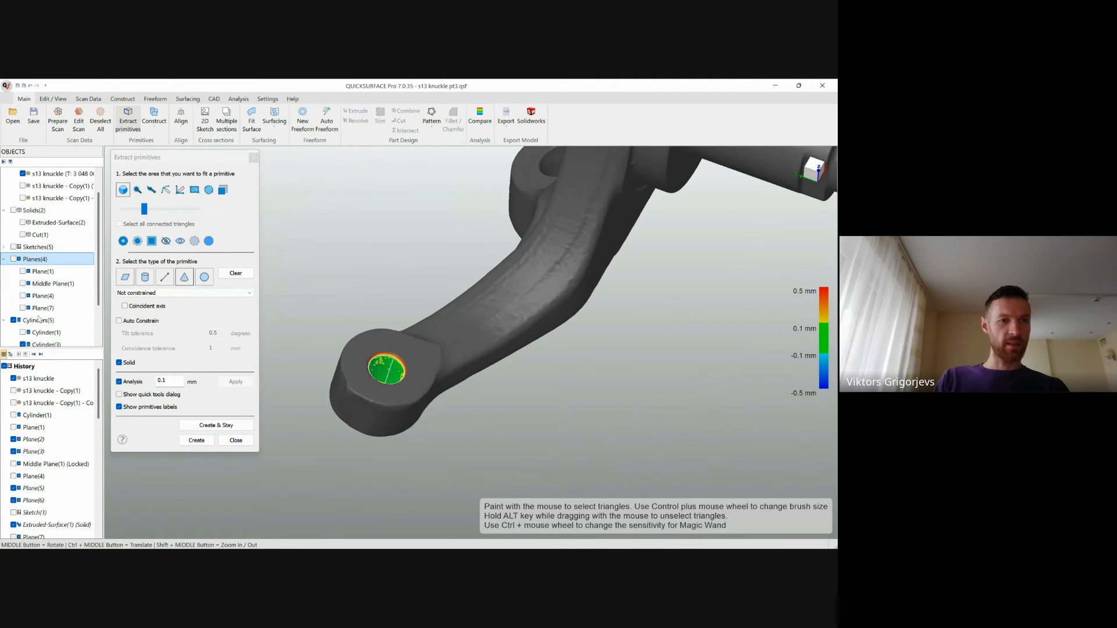
click(44, 296)
click(44, 284)
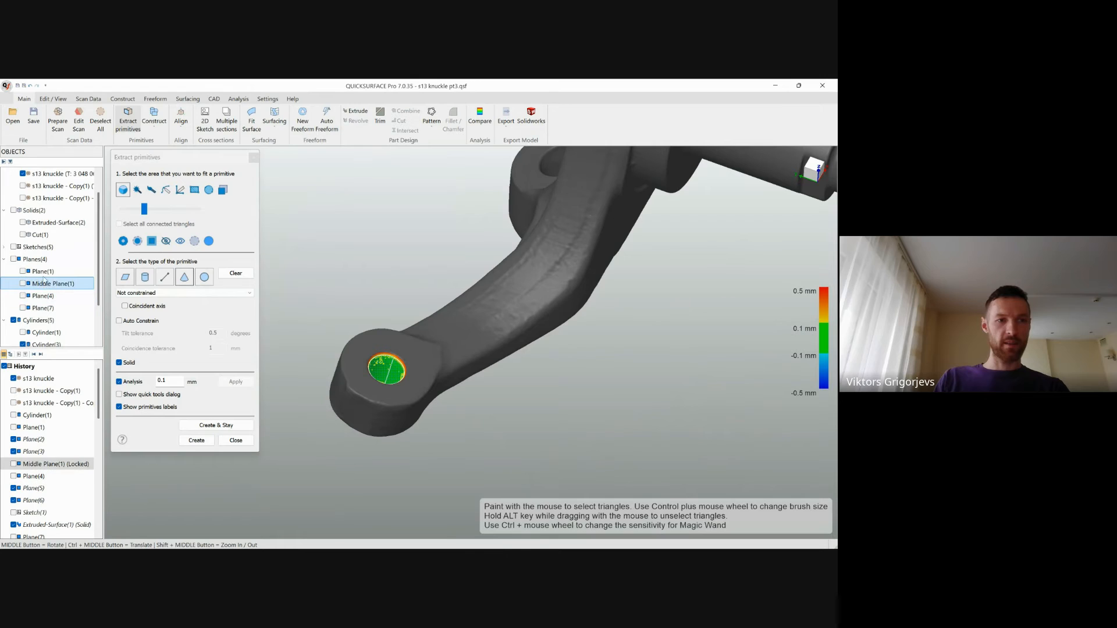
click(45, 272)
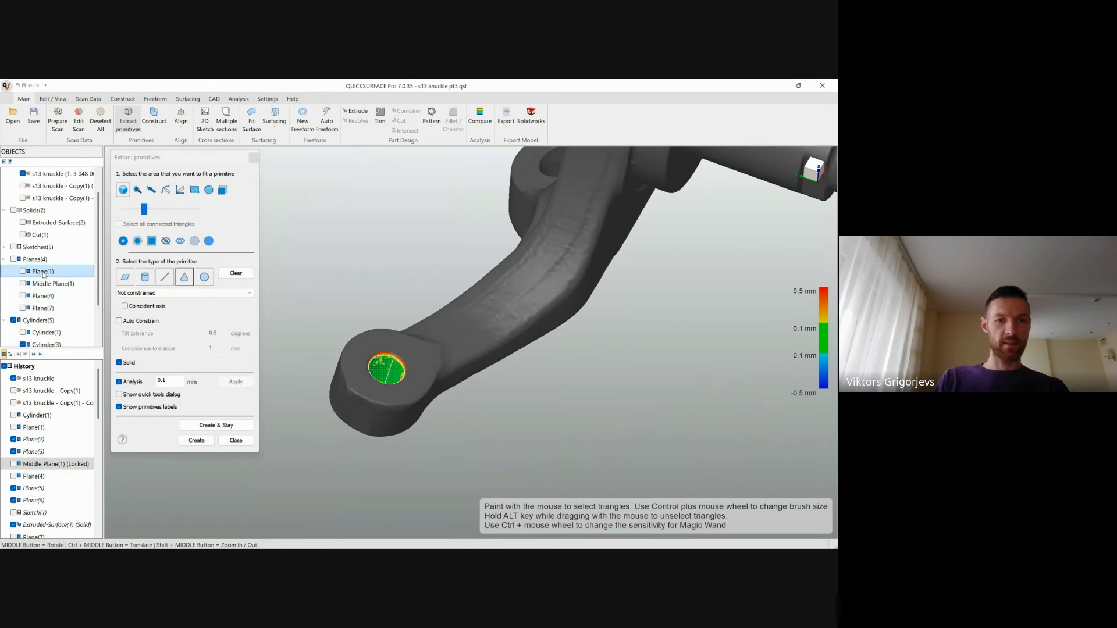
click(25, 298)
click(25, 285)
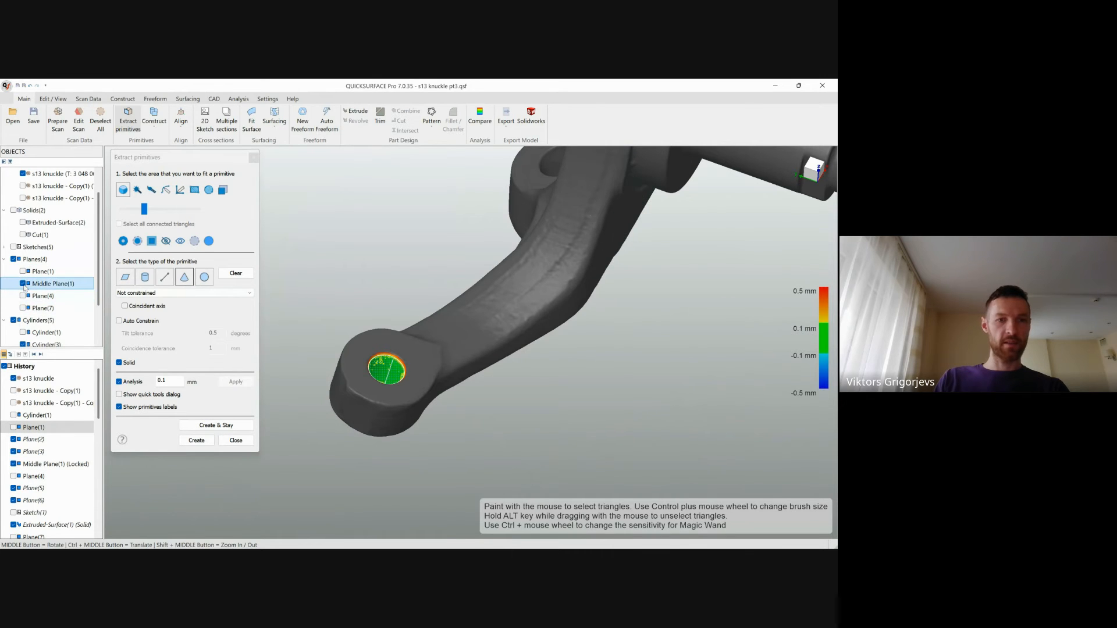
click(23, 275)
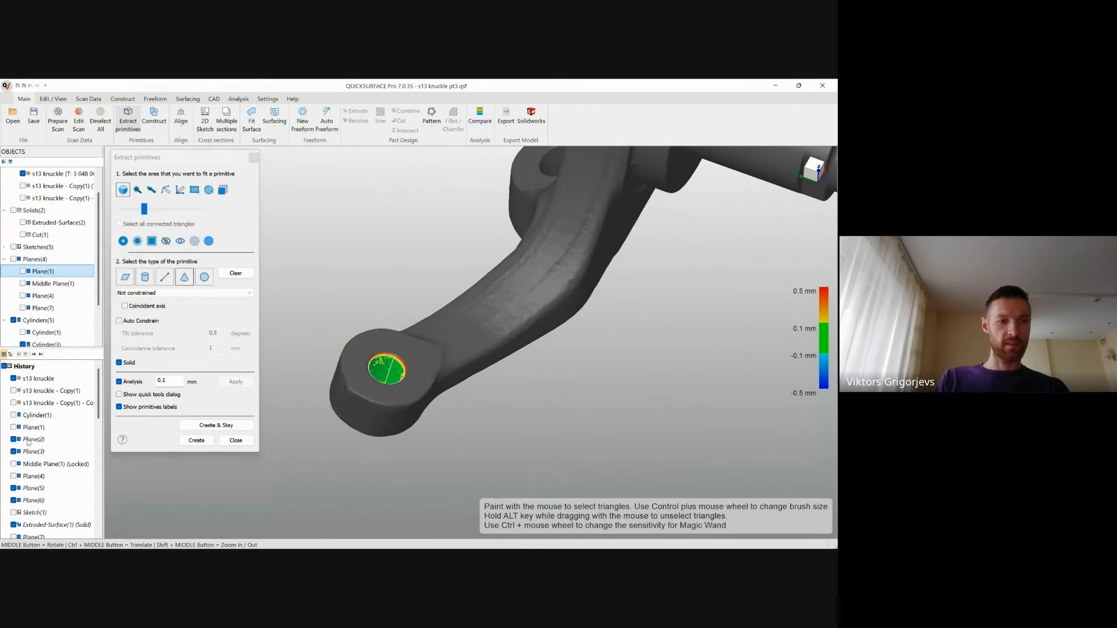
scroll(26, 440, down, 3)
click(13, 428)
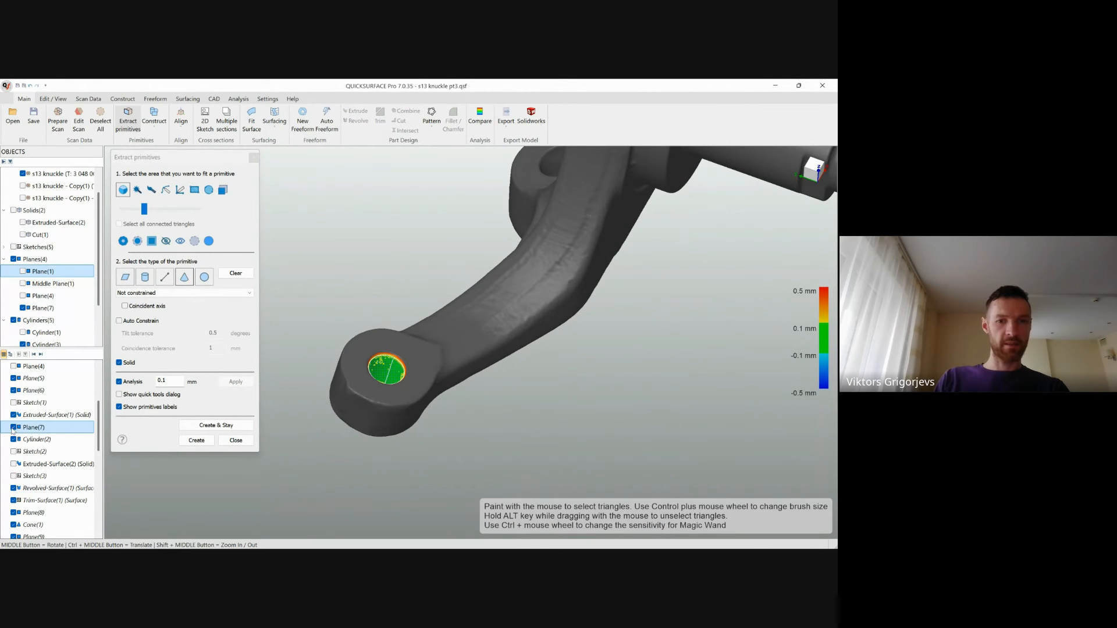
click(13, 391)
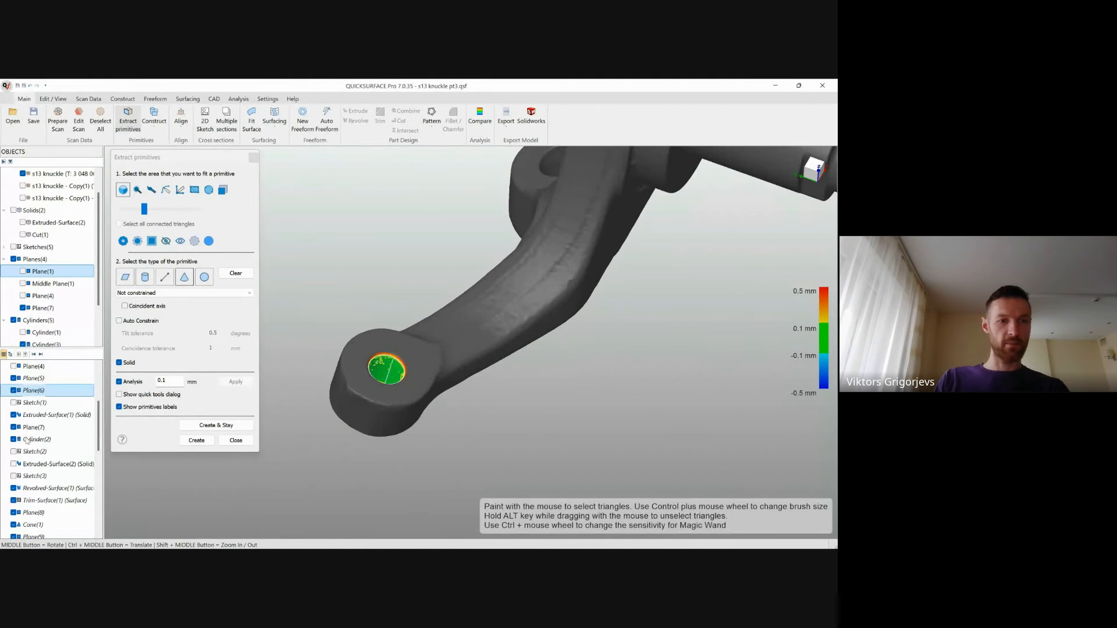
scroll(23, 443, down, 5)
scroll(26, 448, up, 10)
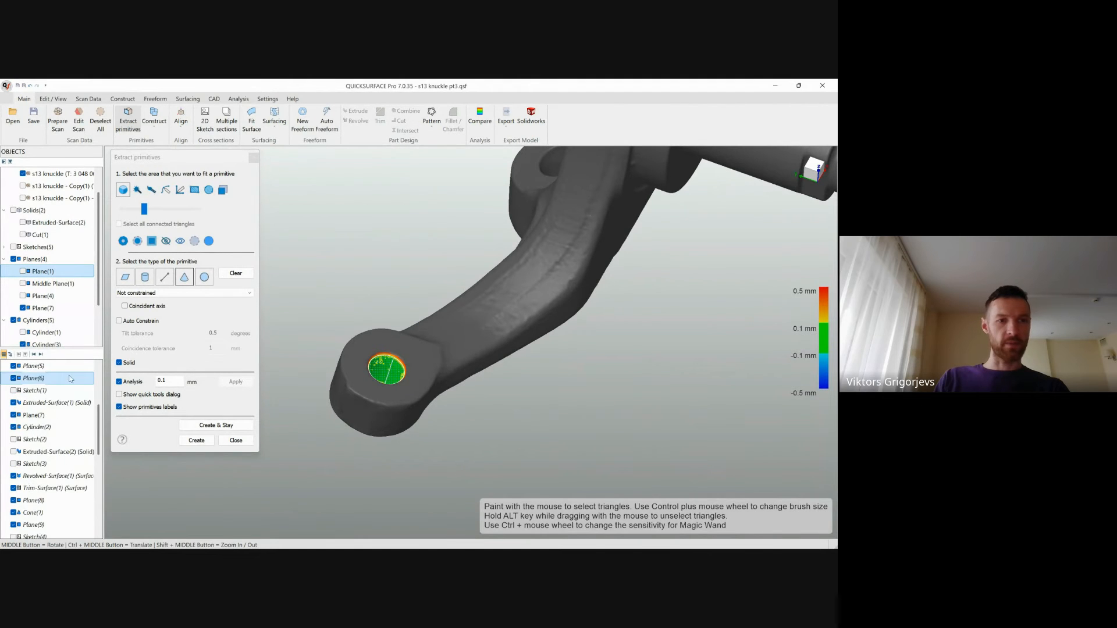
scroll(468, 372, up, 2)
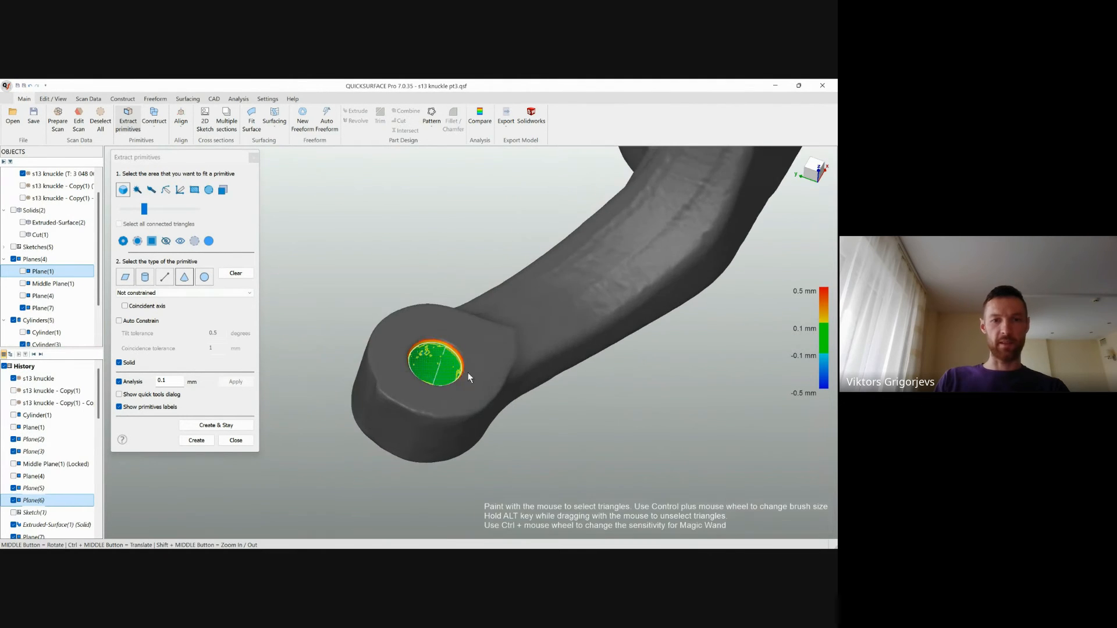
Step: Create the fitted cone in the curved arm's bore and finish extracting primitives
click(223, 428)
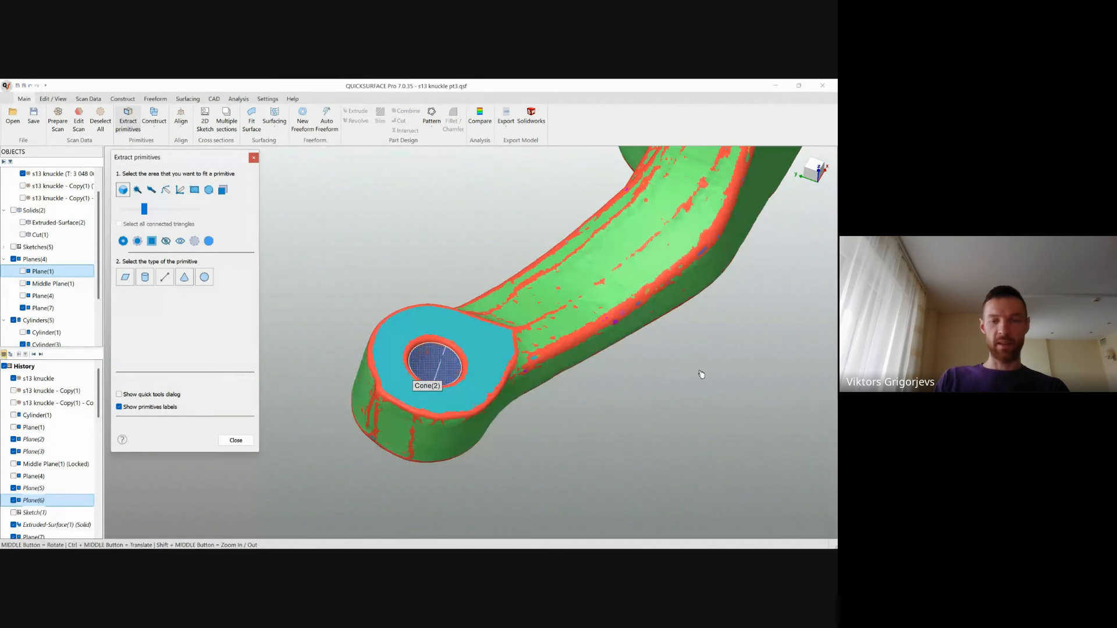
scroll(669, 361, down, 4)
ctrl+middle_drag(653, 294, 471, 428)
middle_drag(544, 414, 663, 452)
click(236, 440)
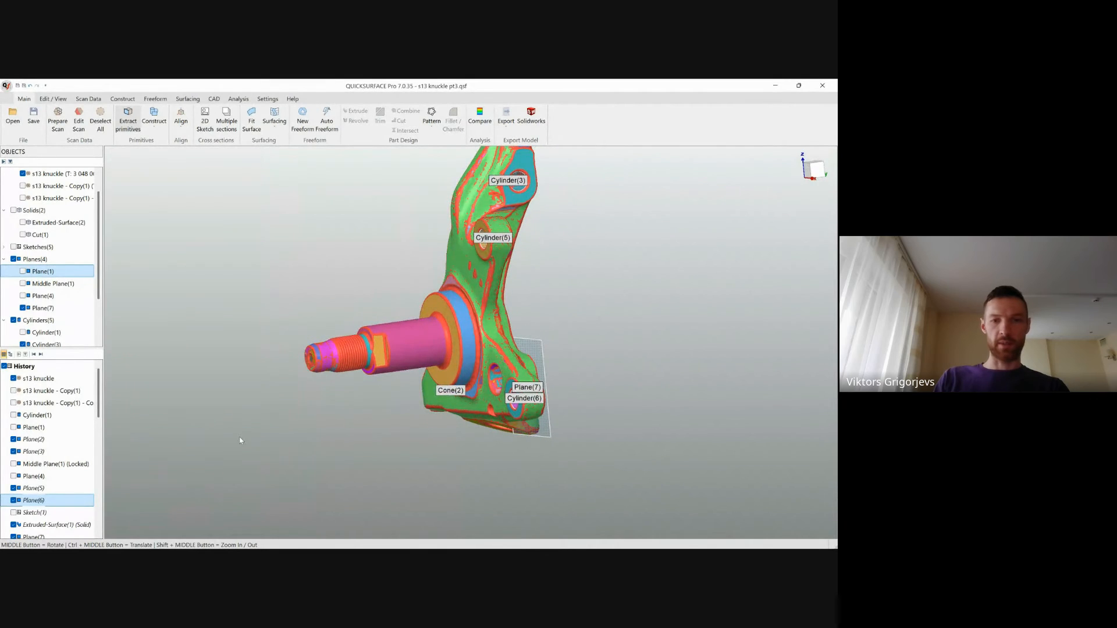
Step: Hide the reference plane beside the knuckle's lower lug
middle_drag(366, 432, 496, 409)
click(463, 369)
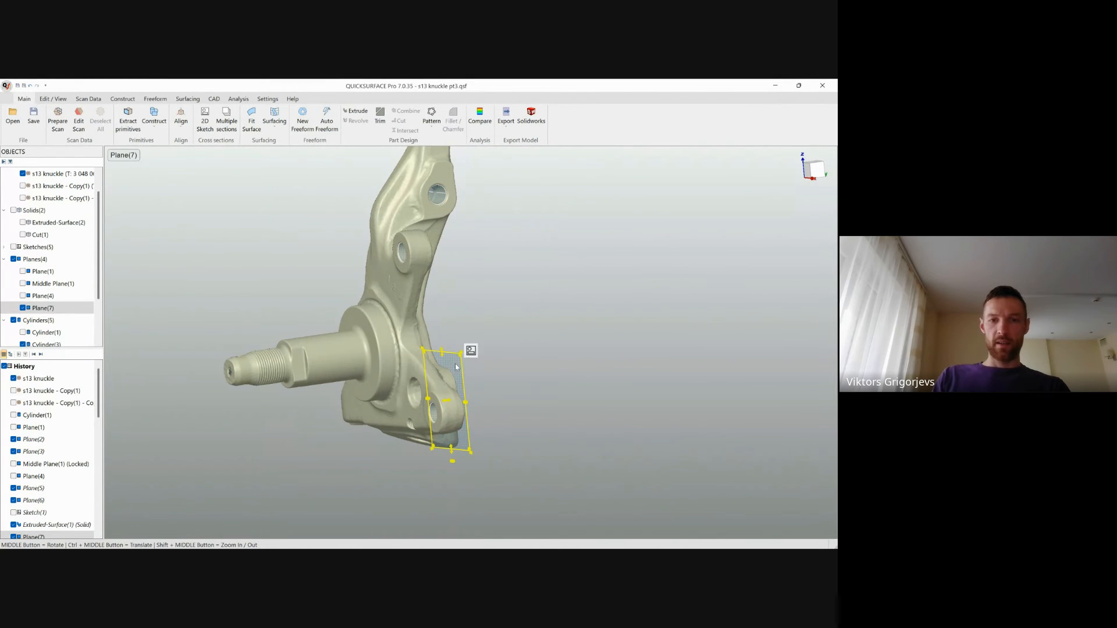
right_click(463, 370)
click(486, 413)
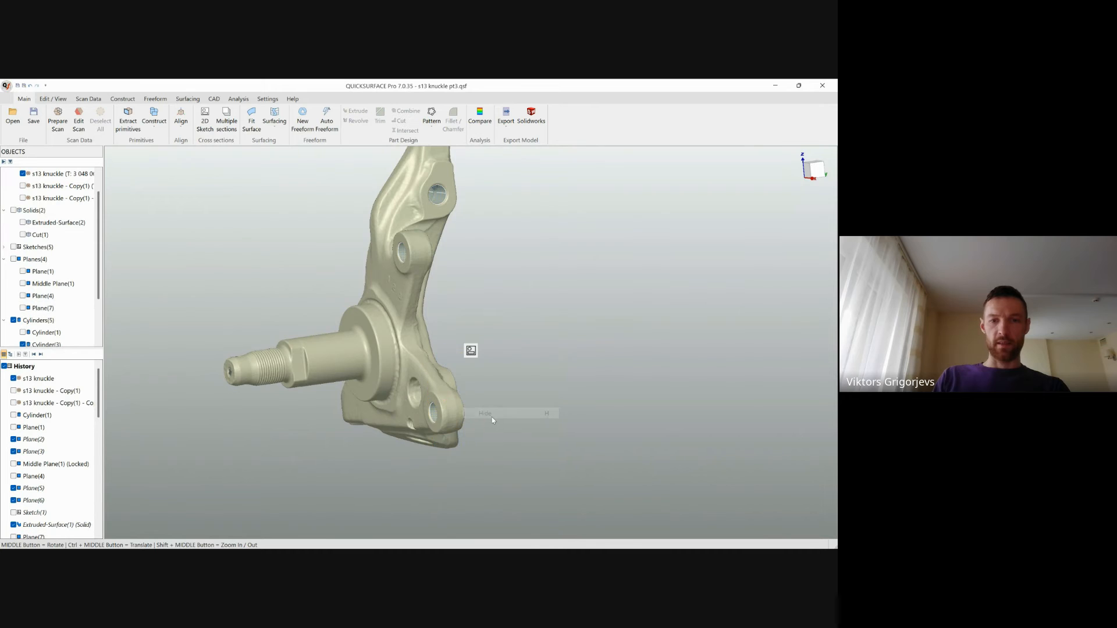
Step: Lengthen the lower lug's bore cylinder at both ends so that it extends beyond the lug's faces
scroll(430, 413, up, 2)
click(407, 414)
scroll(371, 406, up, 4)
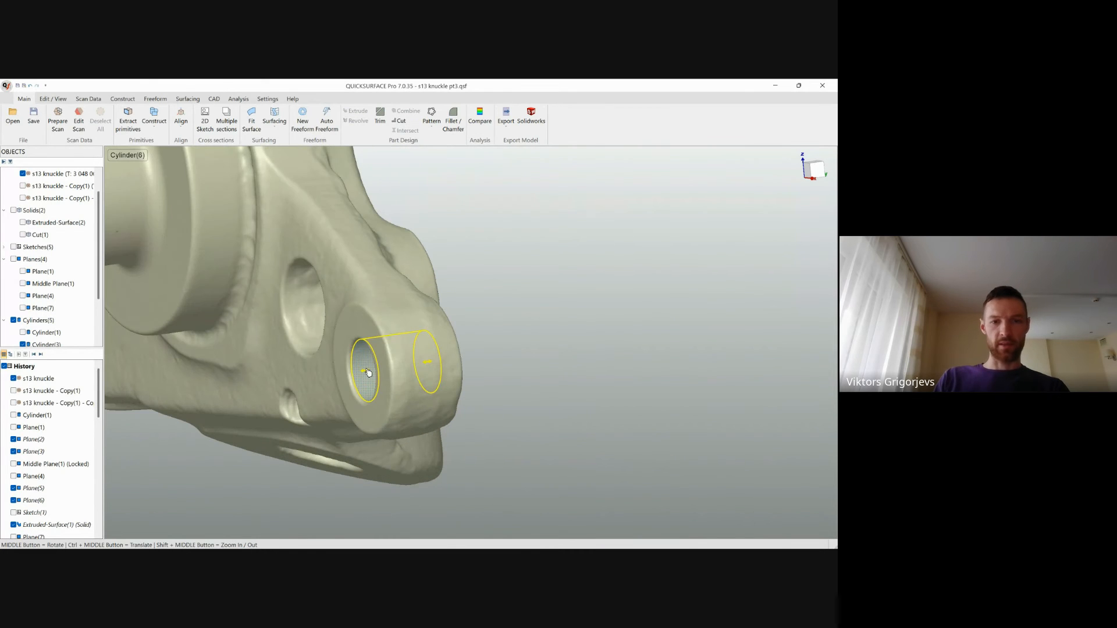
drag(368, 373, 346, 374)
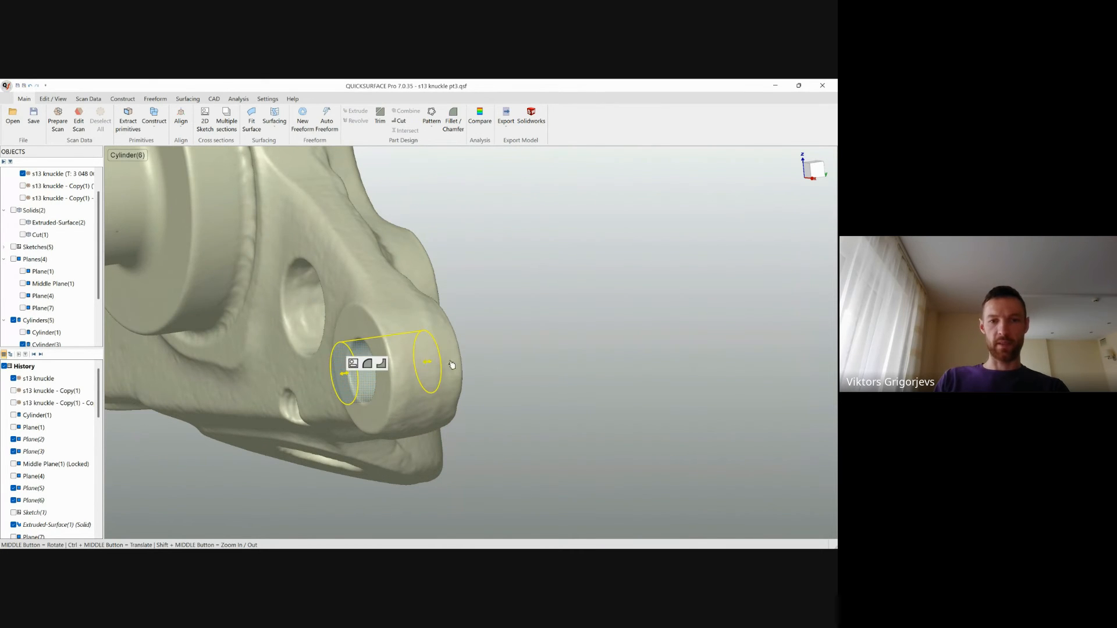
drag(452, 365, 487, 358)
click(534, 414)
Step: Extend the angled side lug's bore cylinder well past both faces of the lug
scroll(555, 433, down, 4)
ctrl+middle_drag(460, 226, 509, 264)
click(402, 388)
scroll(426, 415, up, 5)
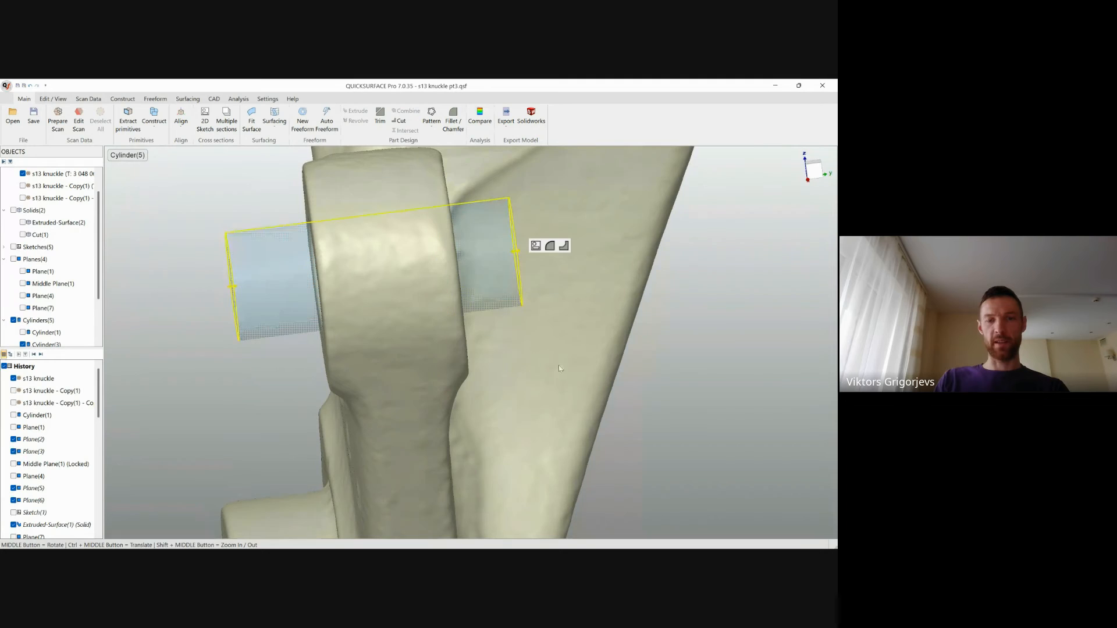
scroll(559, 368, down, 5)
click(609, 390)
Step: Extend the cylinder of the upright arm's middle bore past both sides, displaying the Cut(1) solid to judge its length
ctrl+middle_drag(578, 301, 446, 396)
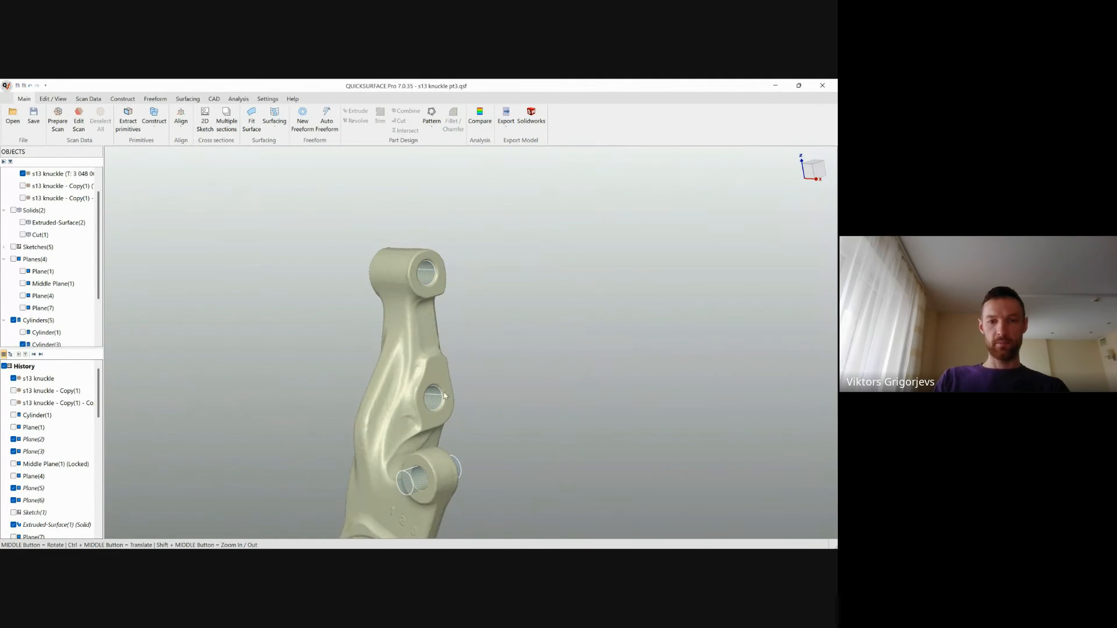
click(445, 397)
scroll(445, 397, up, 4)
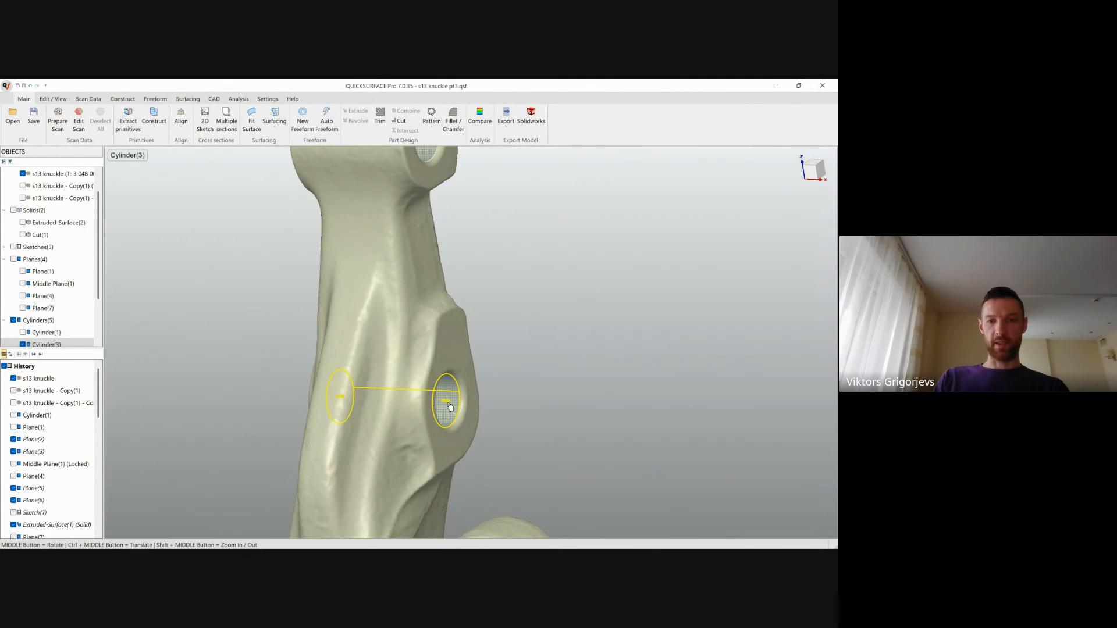
drag(450, 407, 473, 402)
scroll(41, 234, up, 1)
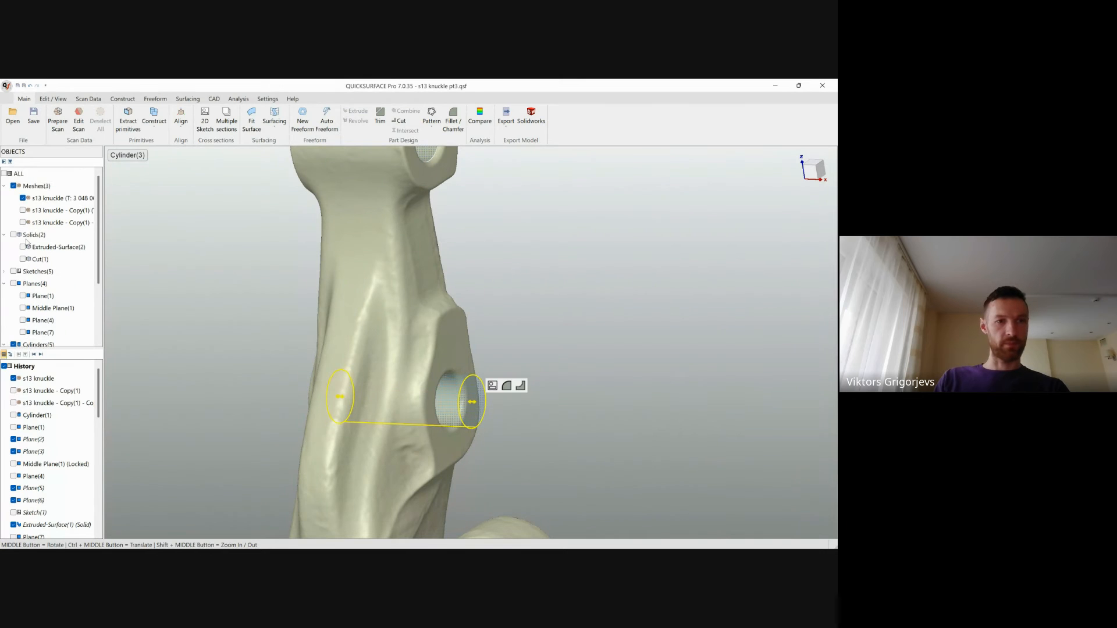
click(23, 260)
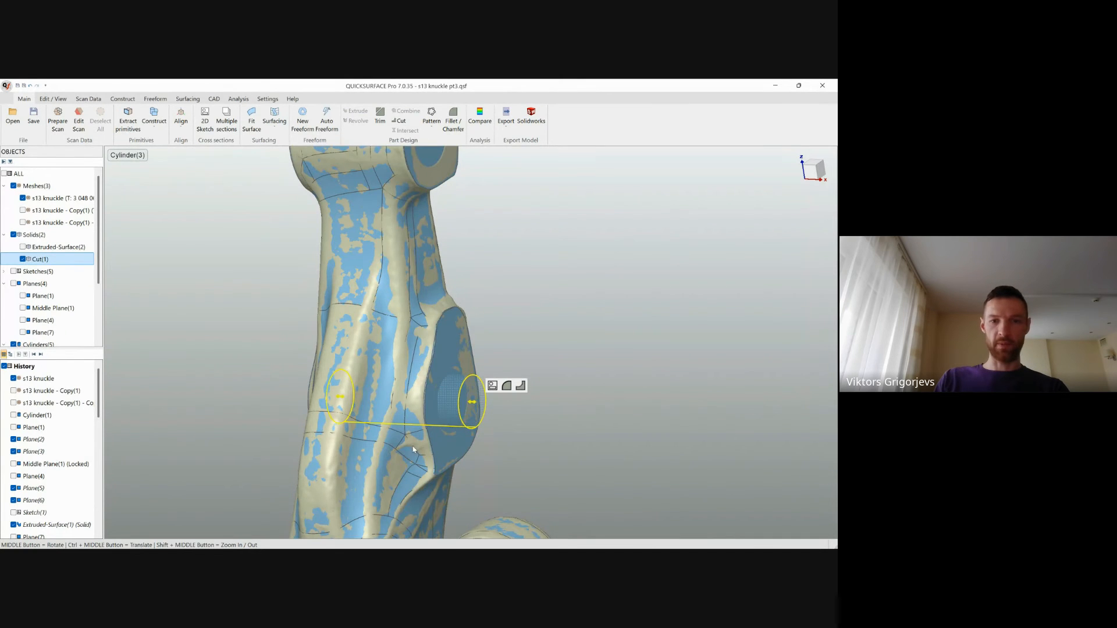
middle_drag(414, 449, 553, 456)
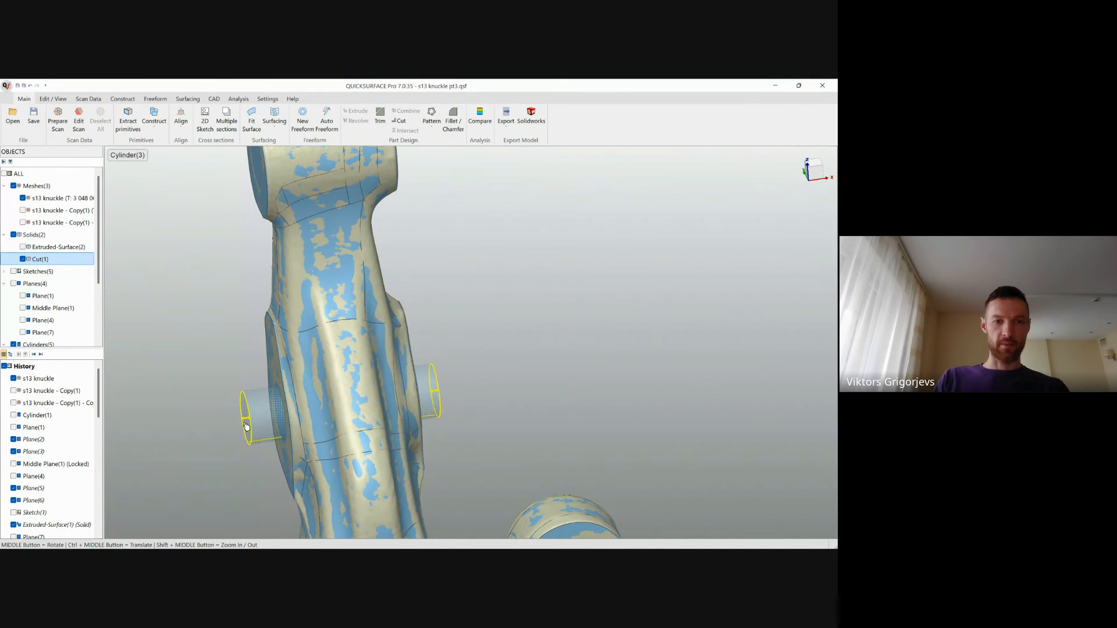
Step: Hide the scan mesh and the Cut(1) solid, and lengthen the upright arm's top bore cylinder at both ends
click(22, 198)
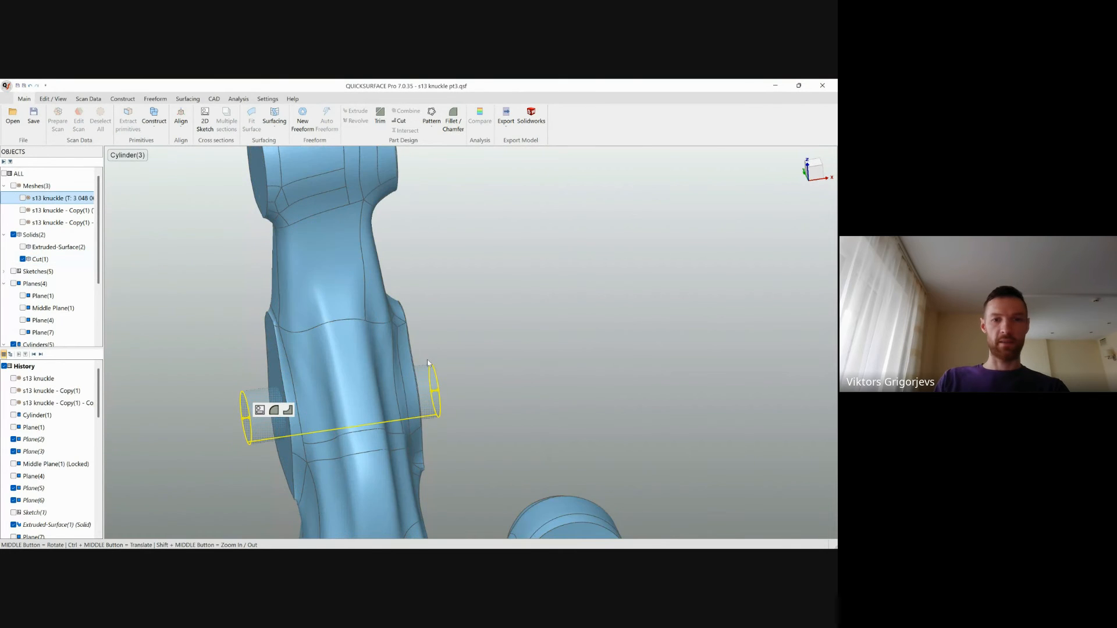
ctrl+middle_drag(405, 353, 519, 516)
middle_drag(436, 419, 541, 426)
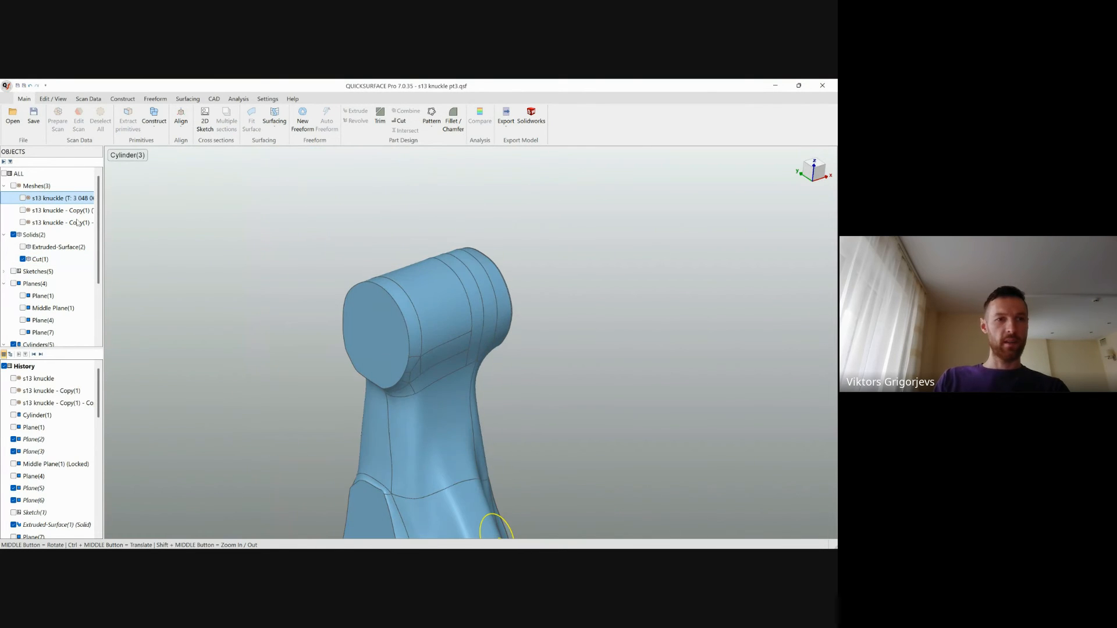
click(24, 260)
click(422, 334)
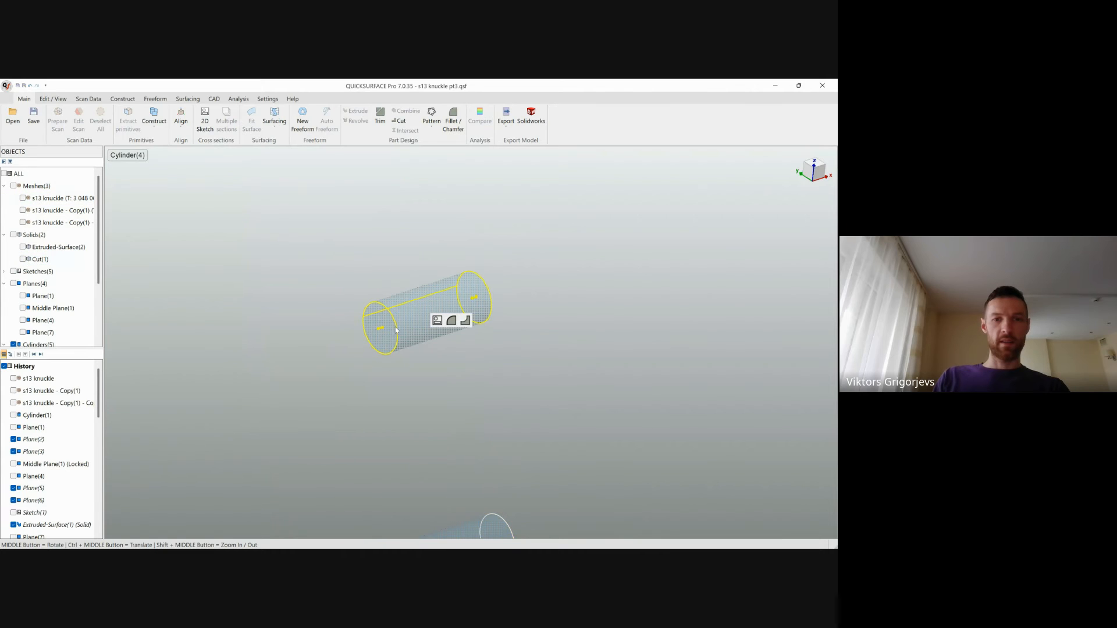
drag(380, 327, 318, 348)
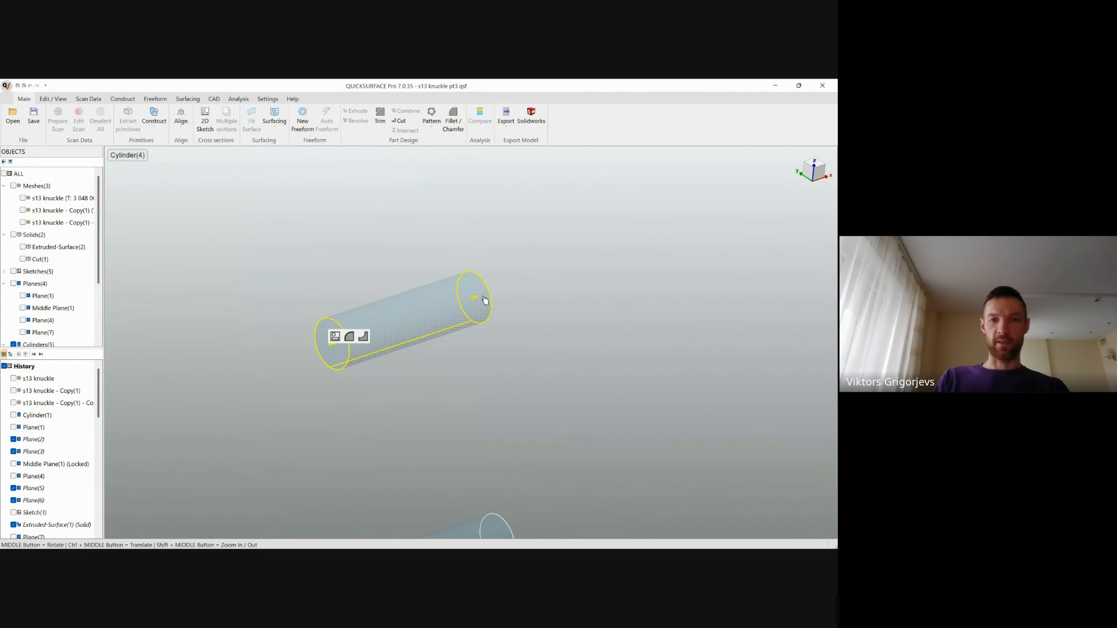
drag(482, 295, 533, 284)
click(633, 386)
Step: Lengthen the curved arm's cone at both its narrow and wide ends
scroll(634, 387, down, 7)
ctrl+middle_drag(671, 477, 544, 305)
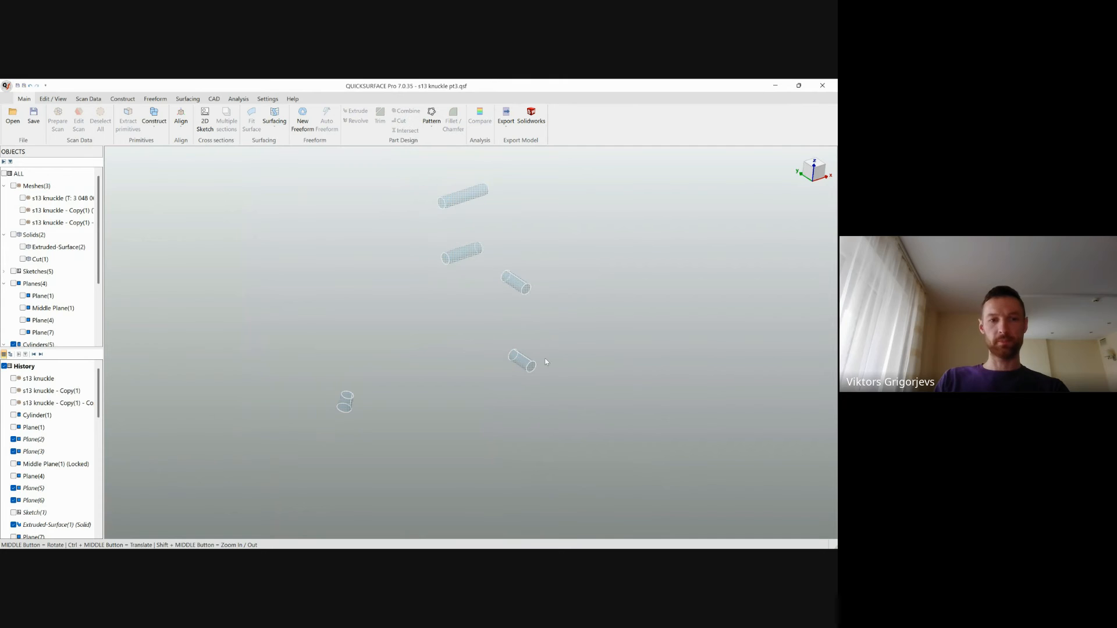
scroll(356, 393, up, 5)
click(318, 419)
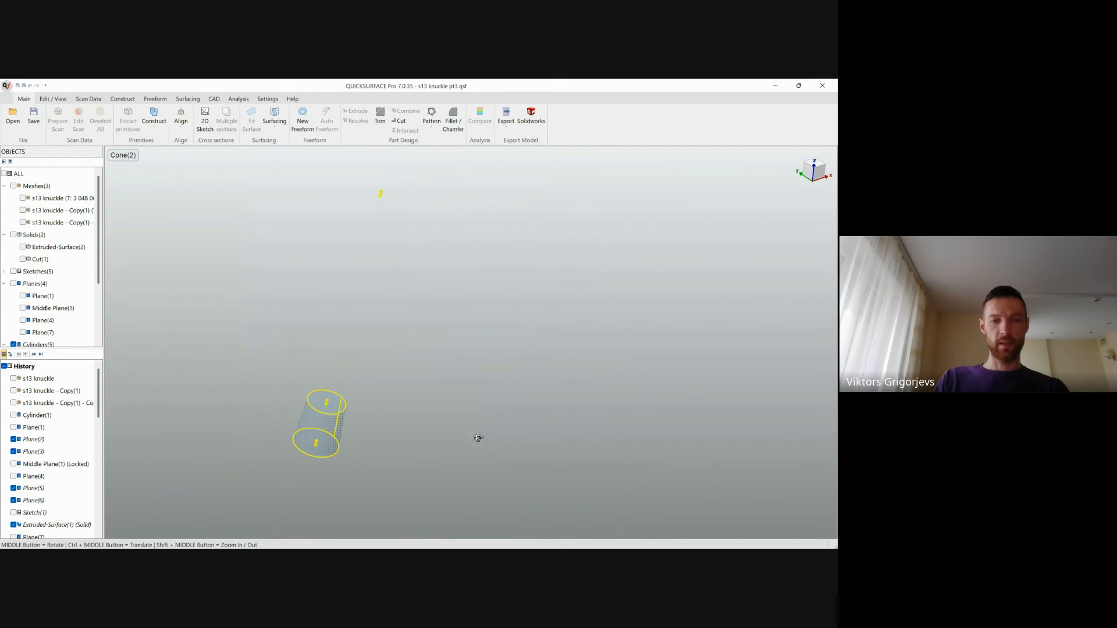
middle_drag(479, 438, 484, 393)
drag(329, 401, 338, 375)
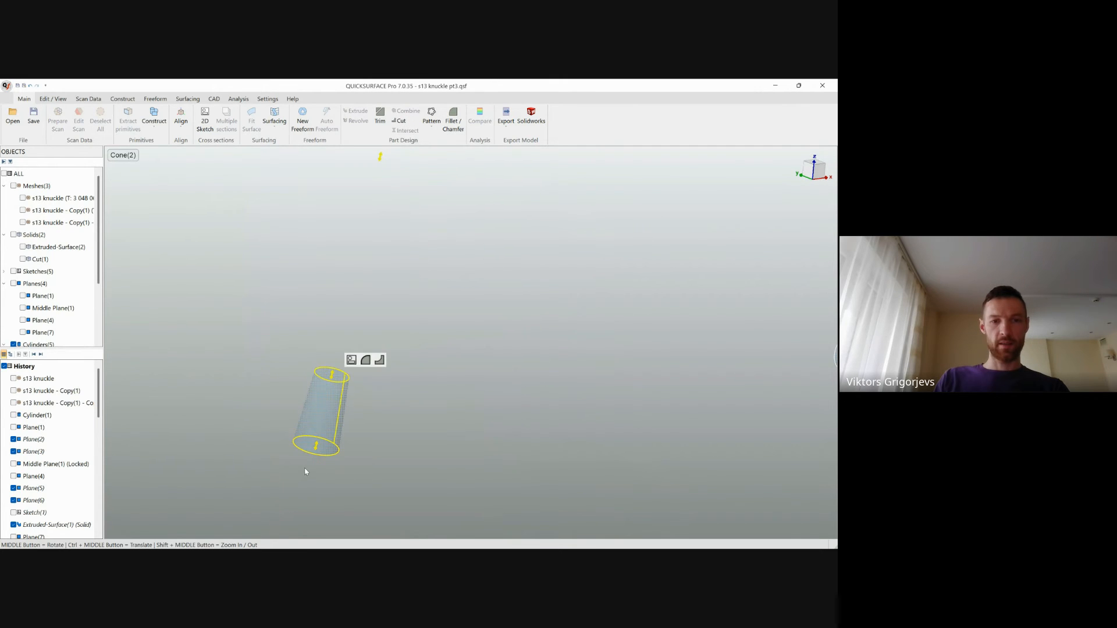
drag(316, 448, 309, 476)
click(488, 394)
Step: Display the Cut(1) solid again together with the extended cylinders and cone
scroll(488, 394, down, 5)
scroll(487, 393, down, 4)
ctrl+middle_drag(539, 376, 474, 396)
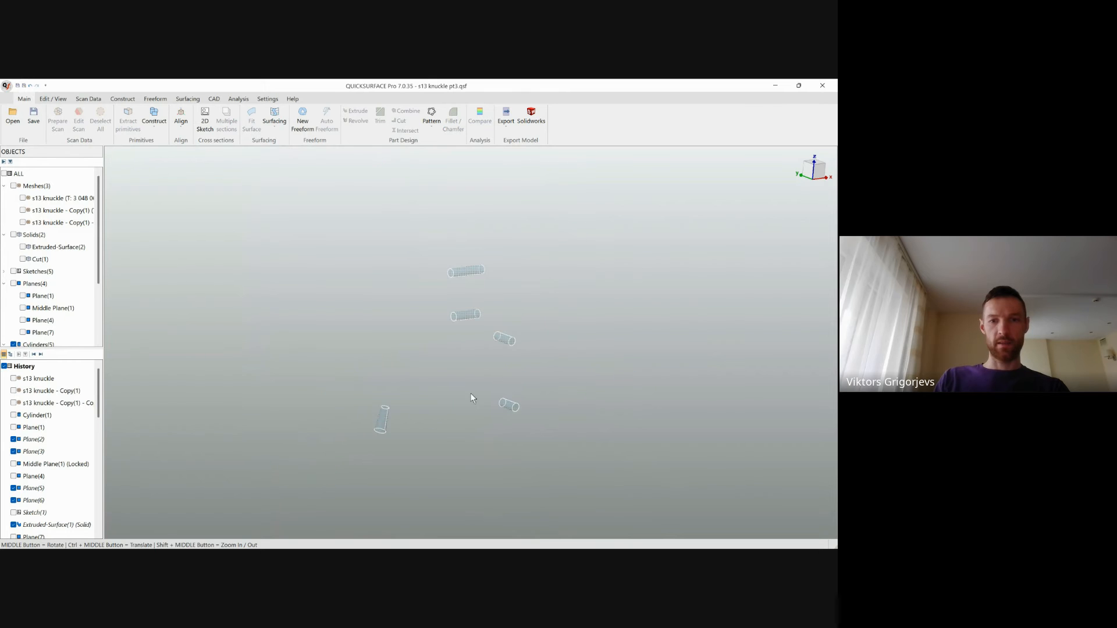
scroll(473, 362, up, 3)
click(24, 260)
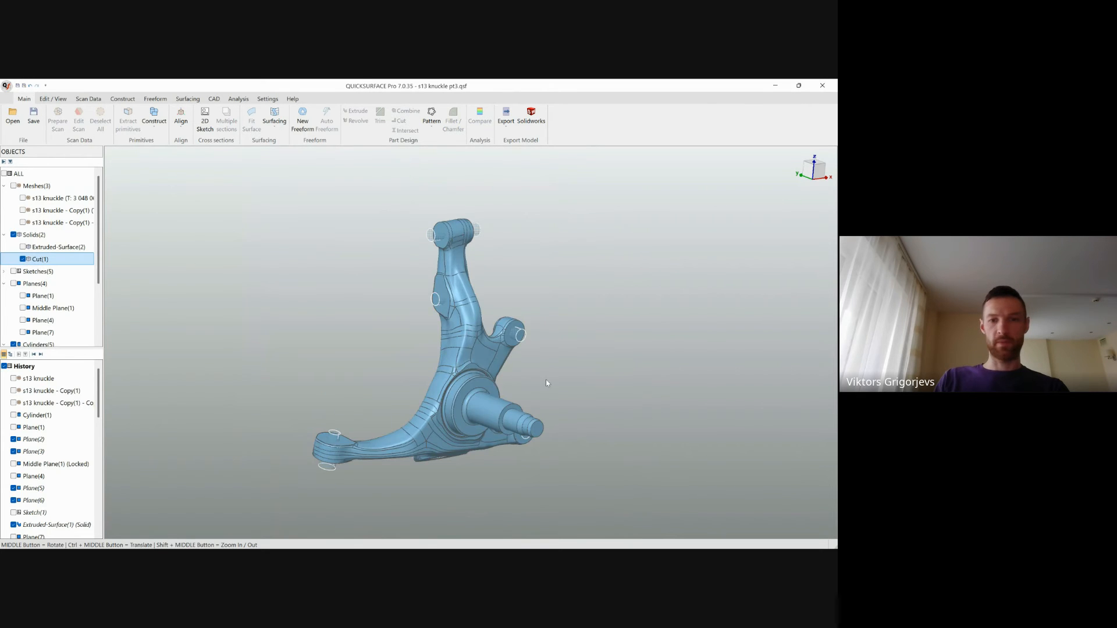
Step: Cut the lower lug's and short arm's bores from the Cut(1) solid using their extended cylinders
middle_drag(538, 381, 356, 398)
click(446, 398)
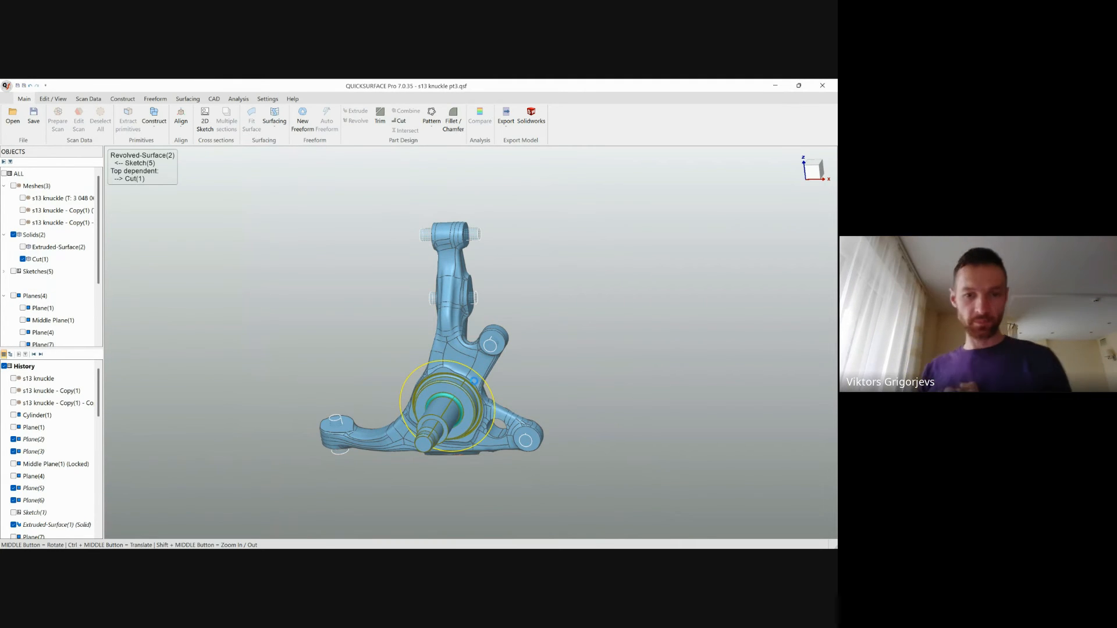
click(475, 382)
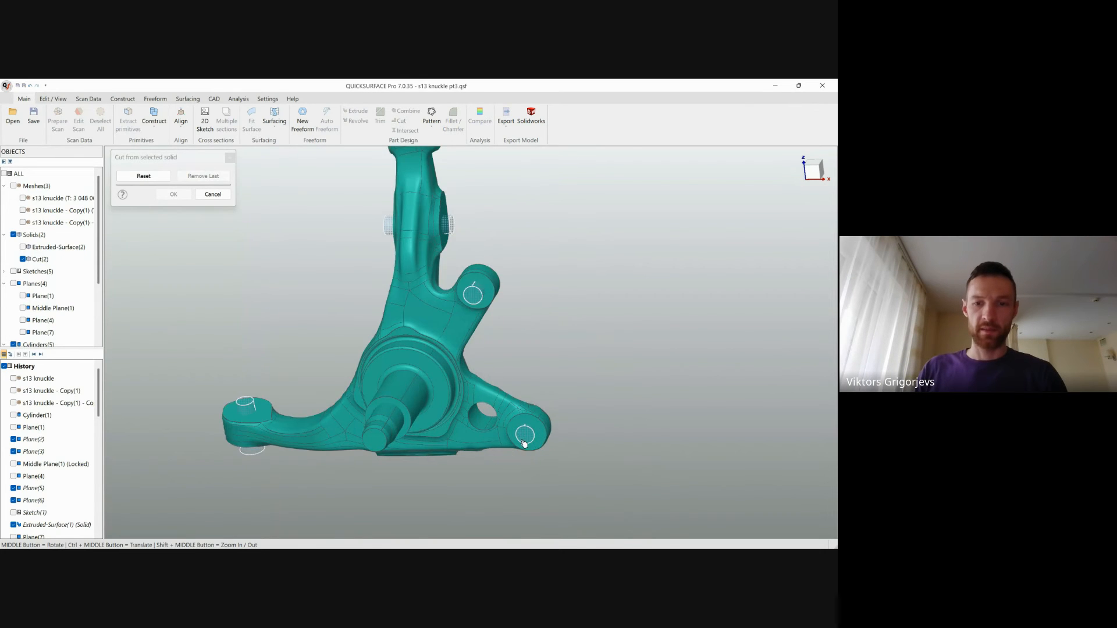
scroll(524, 448, up, 5)
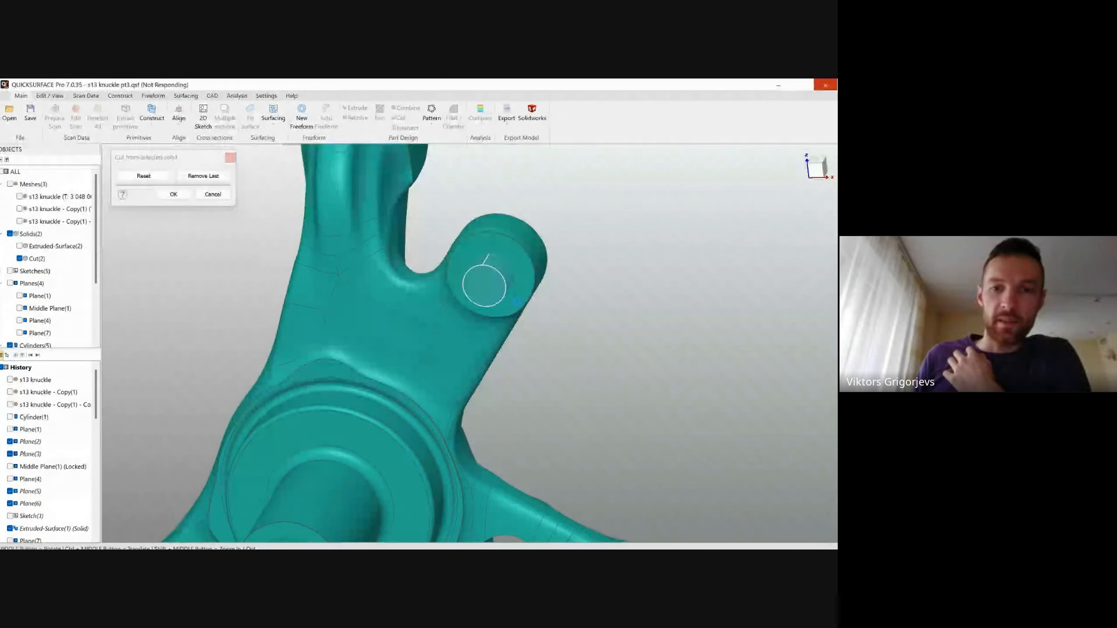
scroll(507, 291, down, 5)
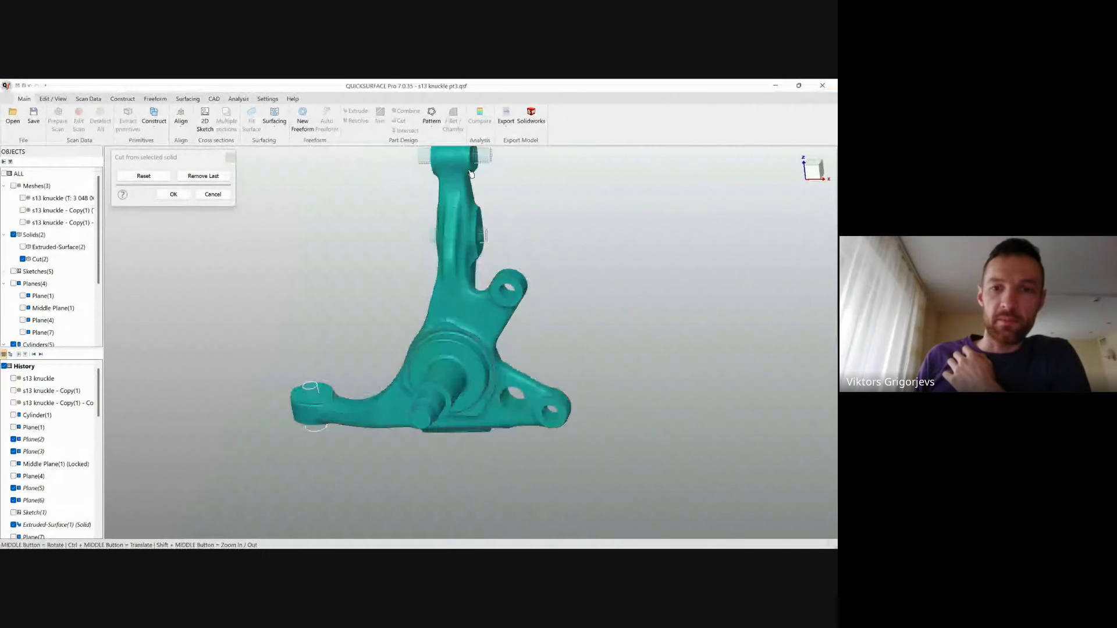
Step: Cut the upright arm's middle and top bores with their cylinders and the curved arm's bore with the cone
scroll(479, 182, up, 4)
click(494, 306)
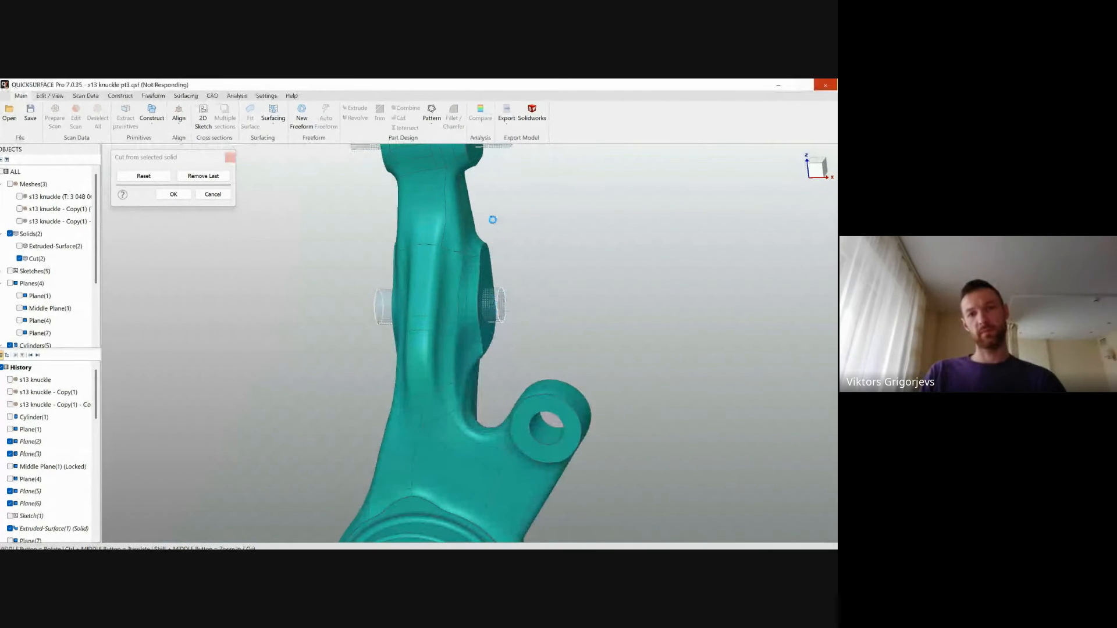
ctrl+middle_drag(492, 219, 482, 342)
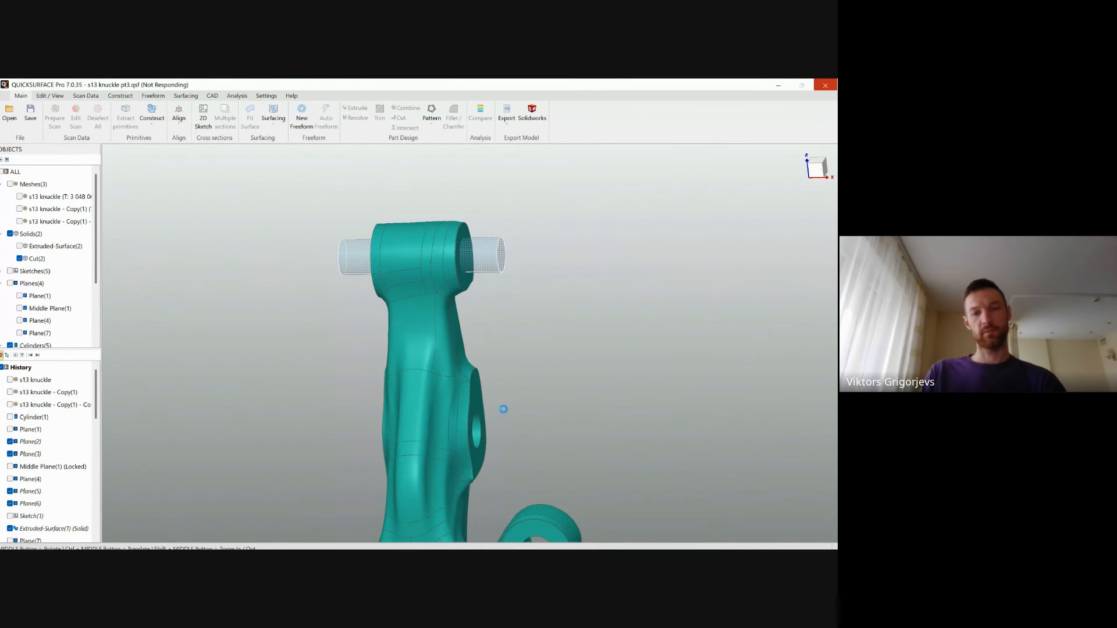
ctrl+middle_drag(411, 448, 544, 298)
click(362, 386)
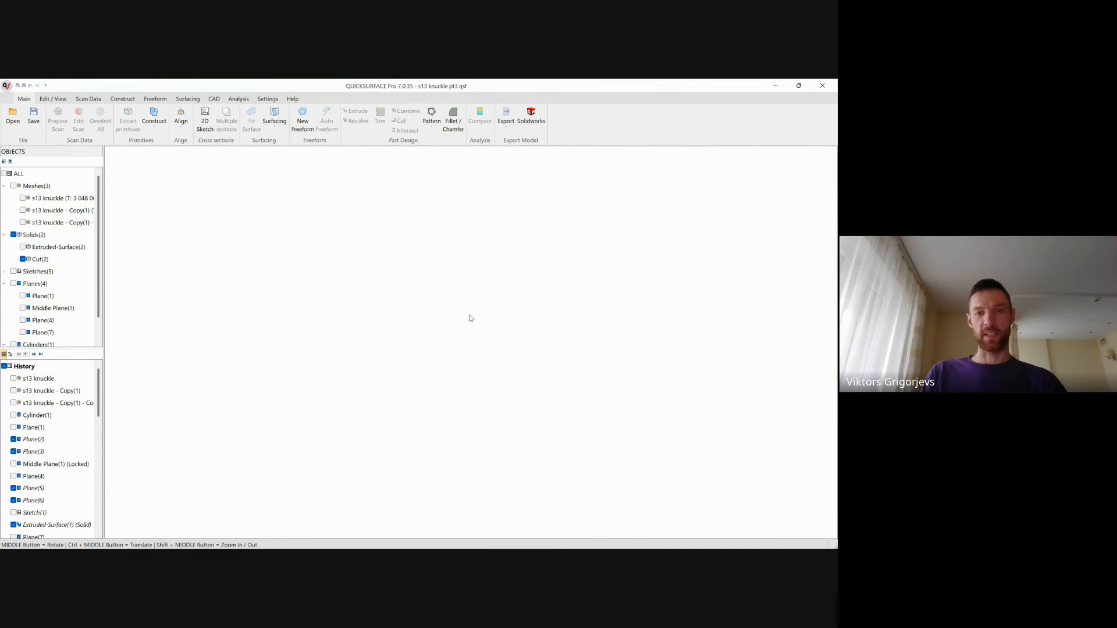
scroll(465, 377, down, 3)
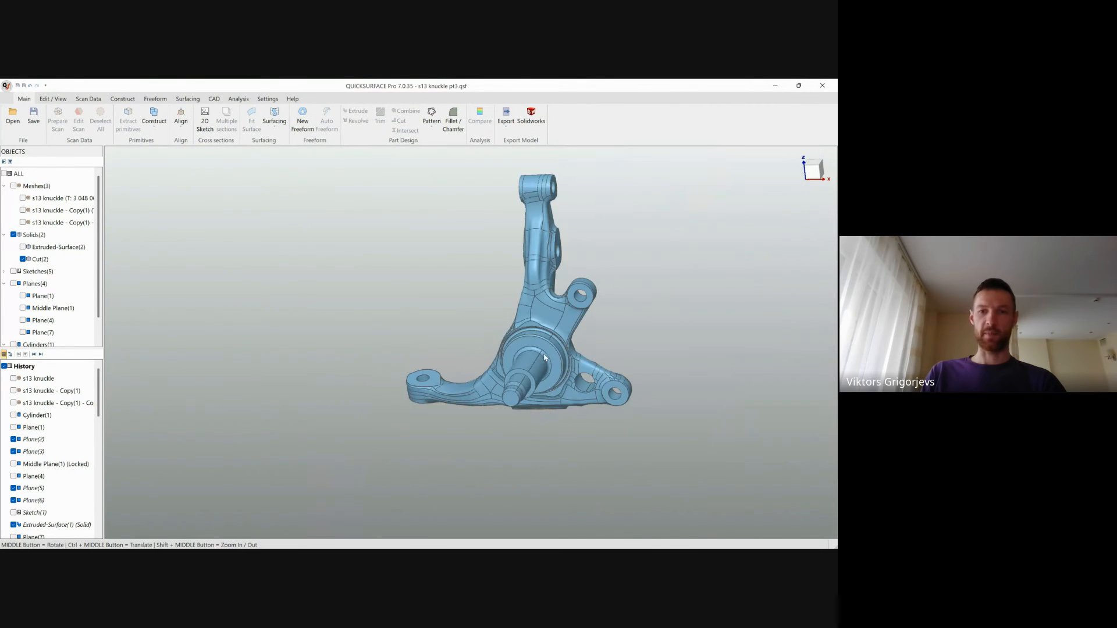
mouse_move(466, 377)
middle_down()
mouse_move(488, 440)
mouse_move(633, 384)
mouse_move(571, 359)
middle_up()
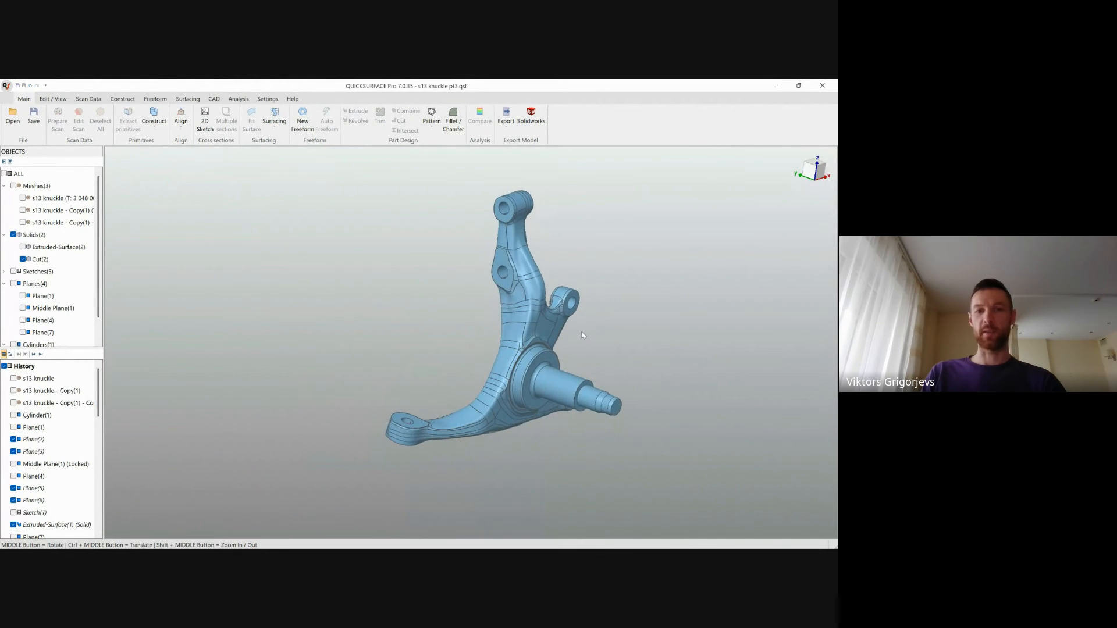
scroll(559, 319, up, 4)
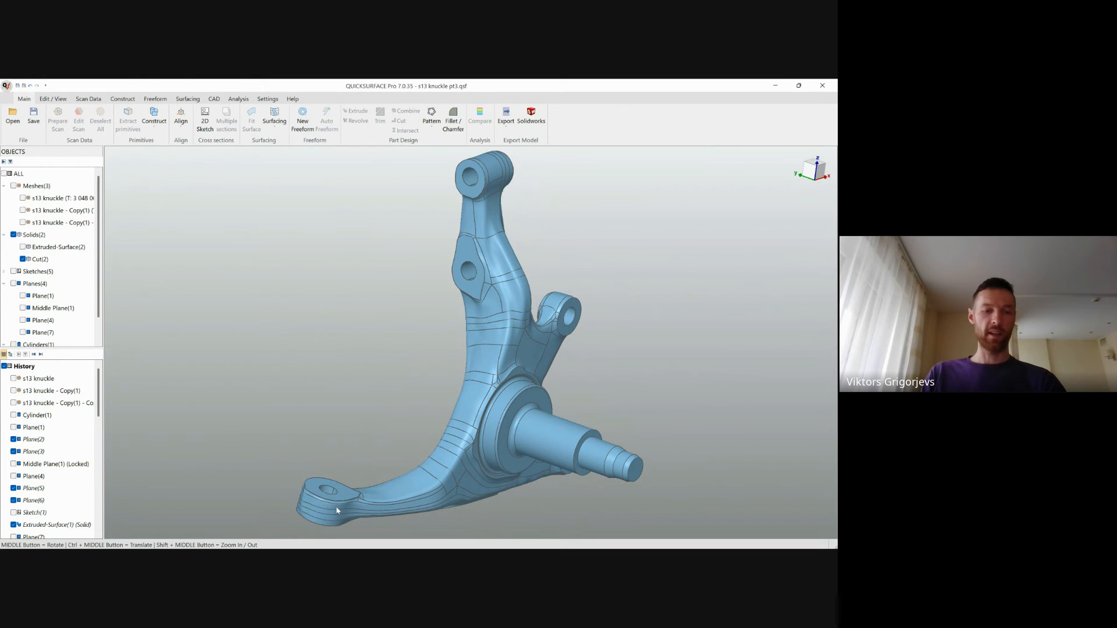
Step: Roll the model history back to just before the Cut(2) solid, after Cone(2)
scroll(38, 523, down, 10)
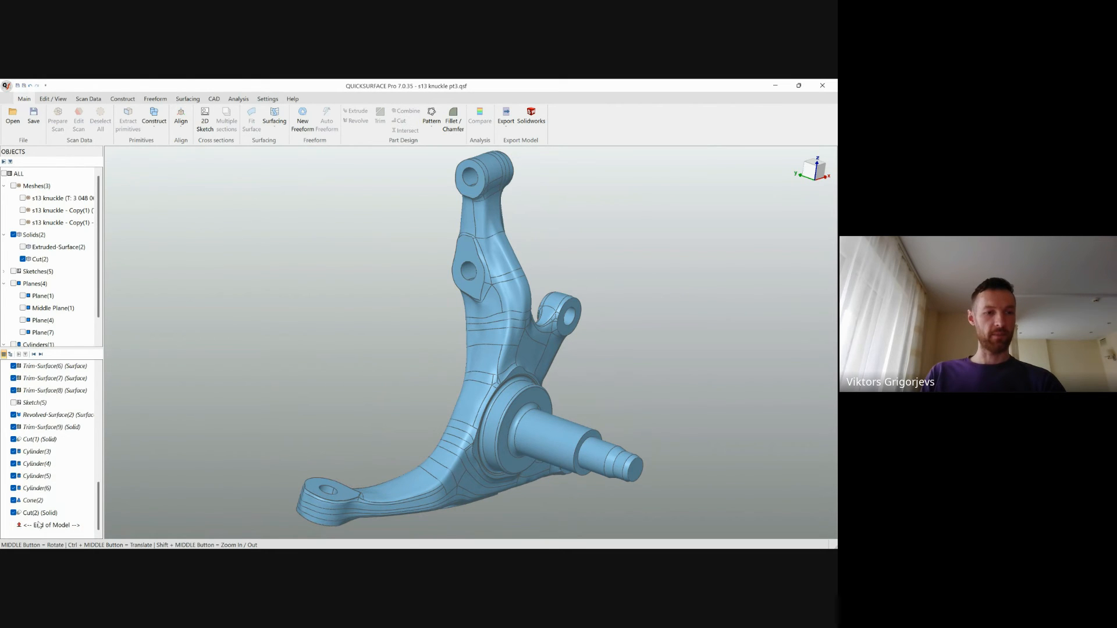
click(45, 514)
click(53, 525)
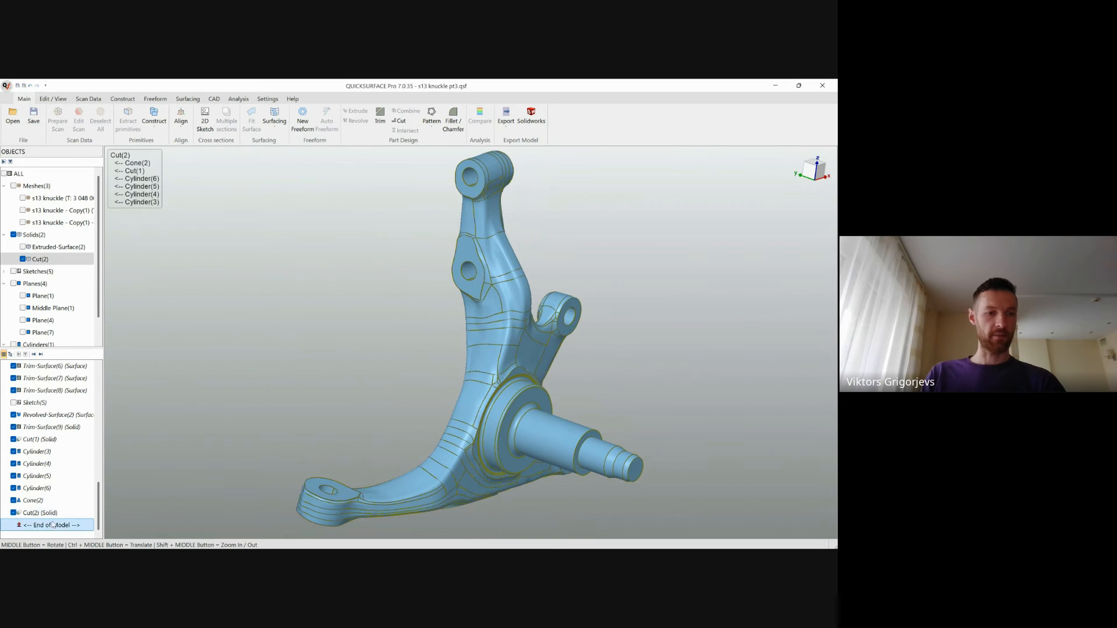
drag(53, 525, 53, 512)
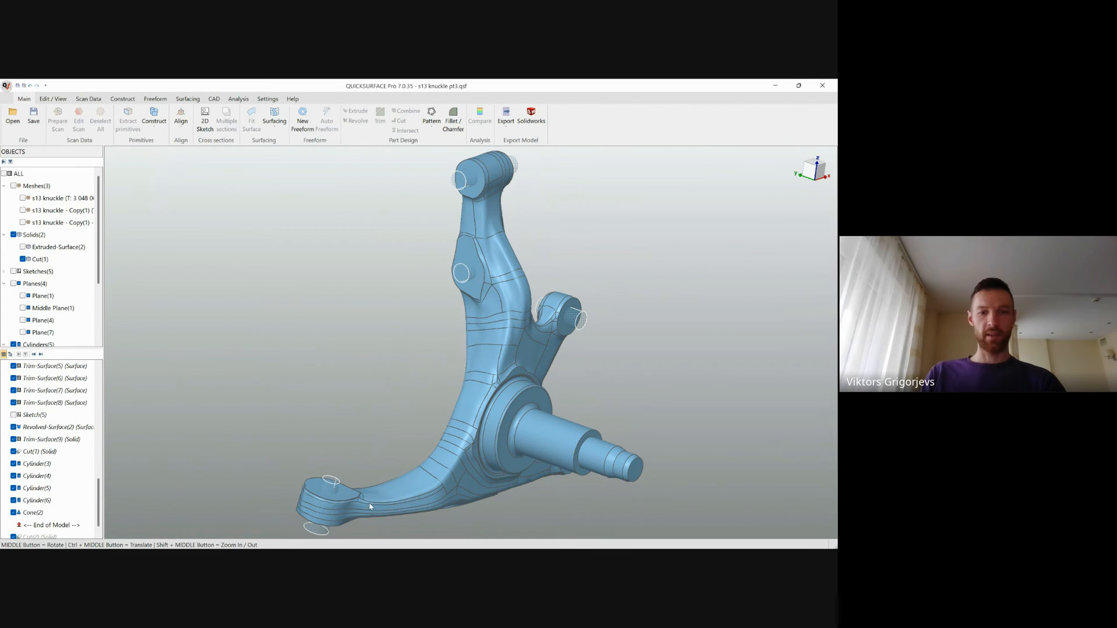
scroll(384, 486, up, 3)
scroll(416, 475, down, 4)
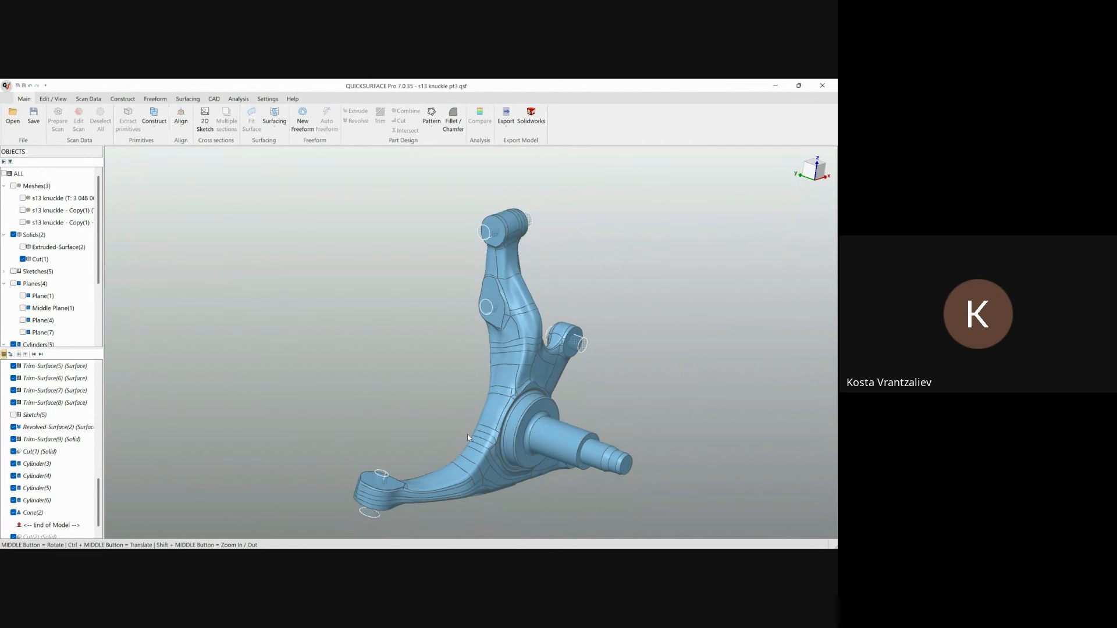
drag(732, 521, 270, 188)
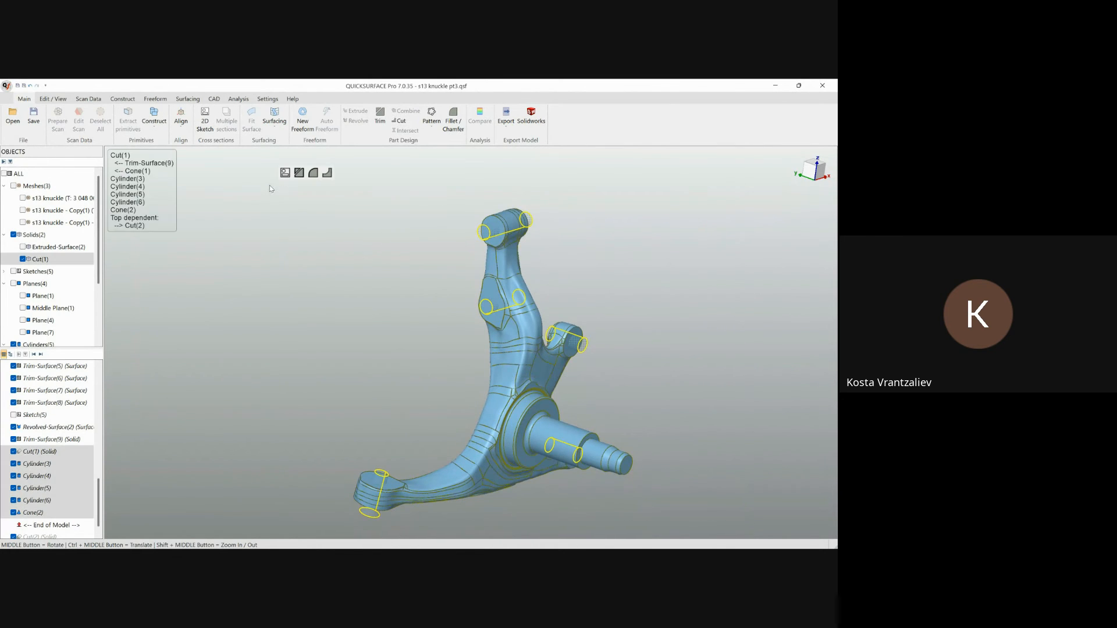
click(299, 173)
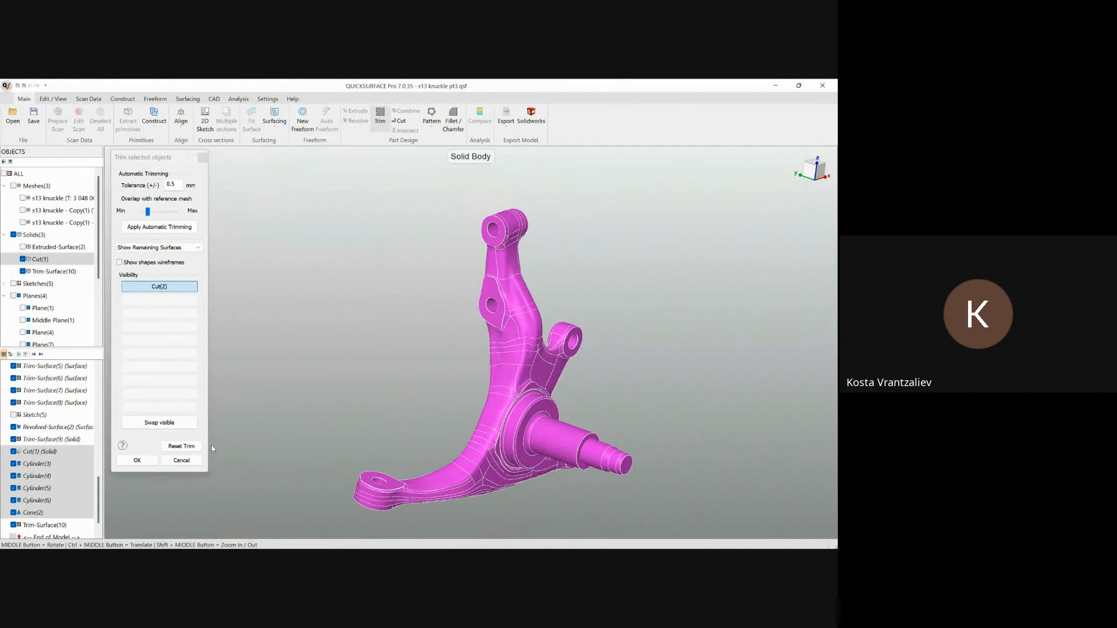
click(181, 460)
Step: Delete the Cut(2) feature from the model history
scroll(26, 493, down, 1)
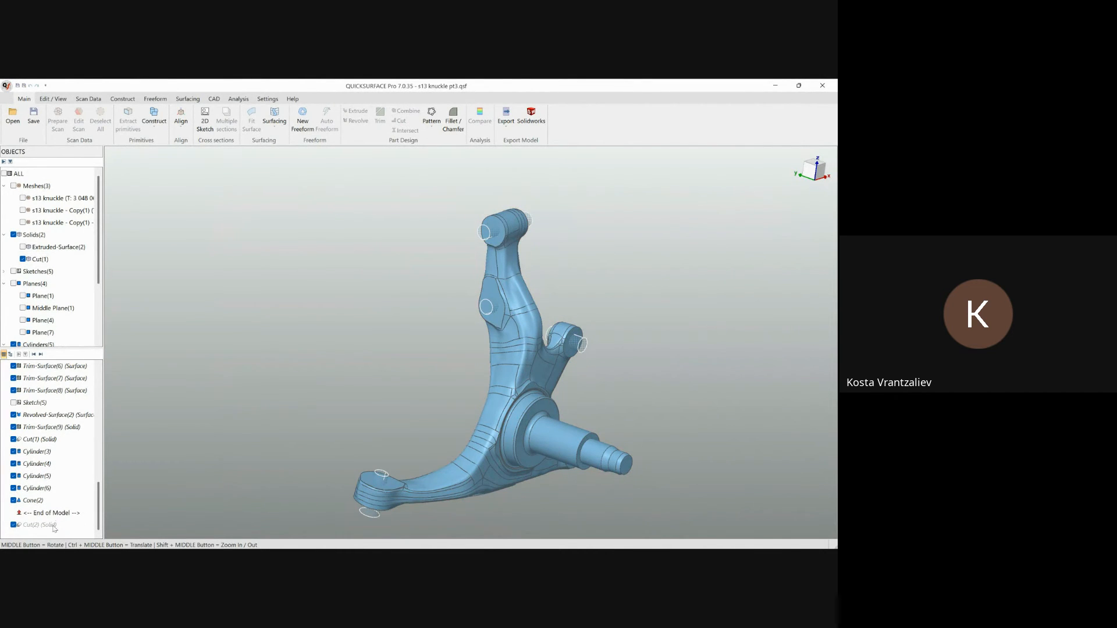
click(42, 526)
click(41, 526)
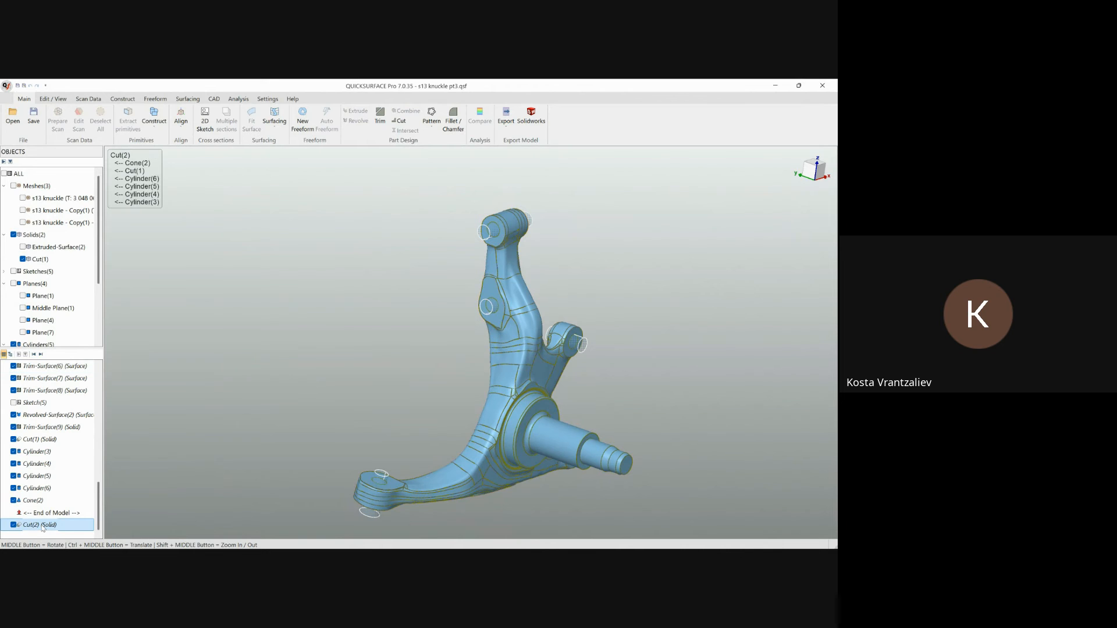
key(Delete)
key(Return)
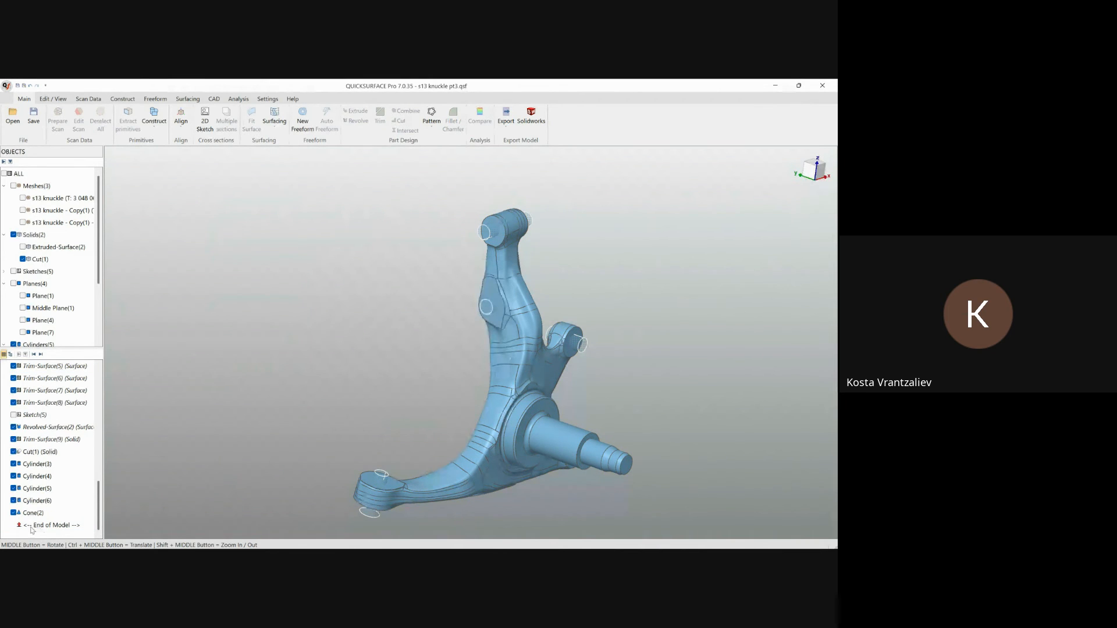
Step: Start a Trim of the Cut(1) solid with all four bore cylinders and the cone, removing the upright arm's top cylinder
drag(735, 471, 261, 178)
click(276, 167)
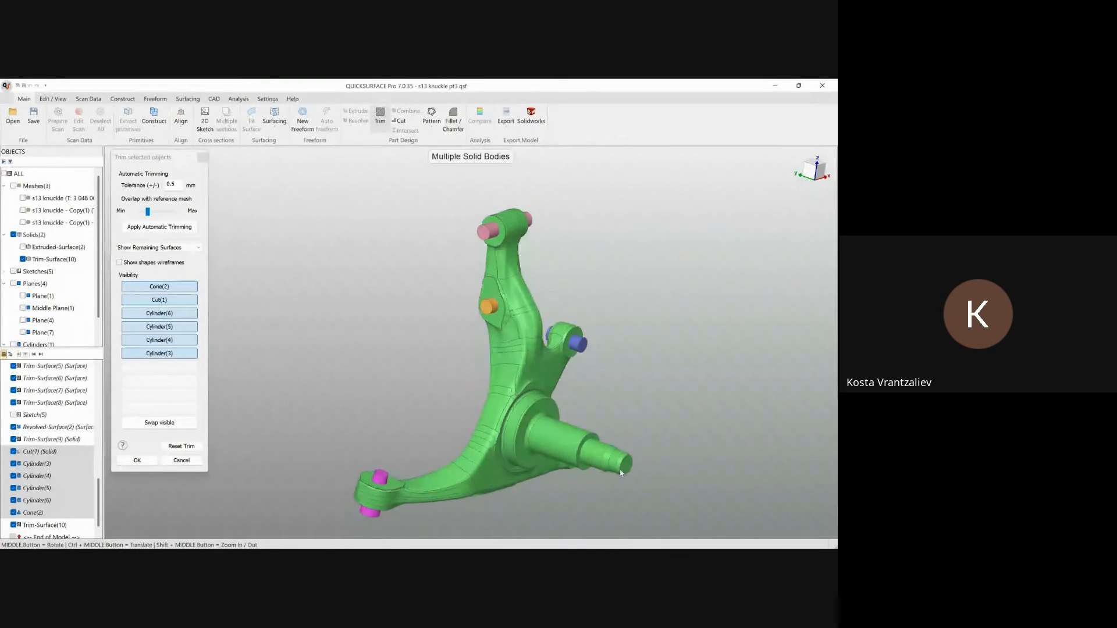
middle_drag(415, 456, 400, 362)
scroll(519, 201, up, 5)
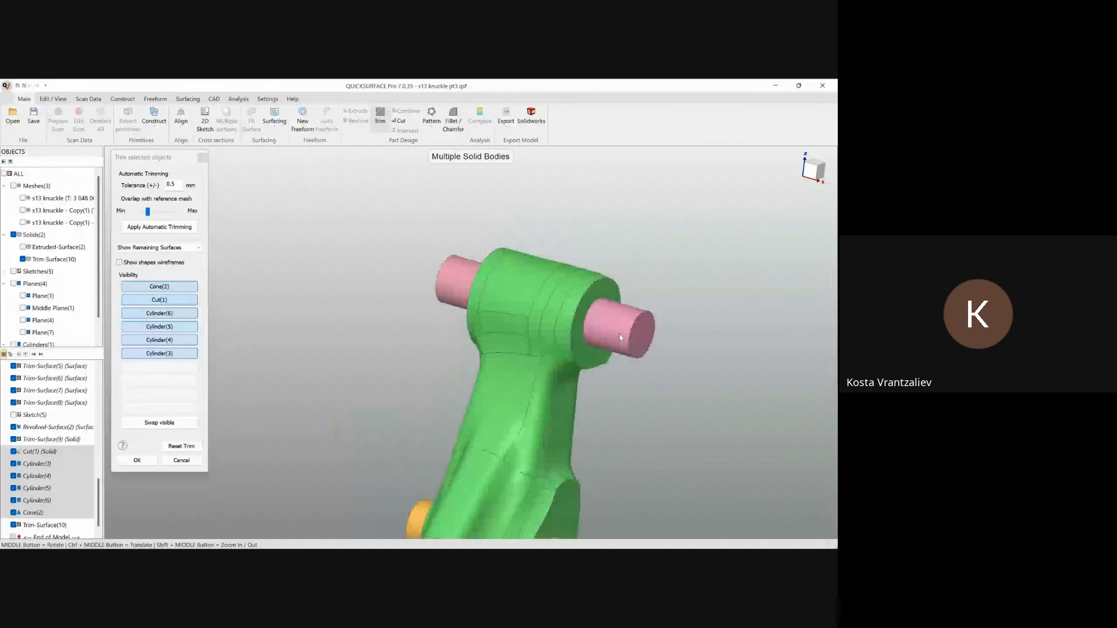
click(620, 327)
middle_drag(559, 321, 459, 290)
scroll(460, 290, down, 5)
Step: Remove the upright arm's middle bore cylinder in the trim
middle_drag(496, 379, 333, 343)
scroll(474, 353, up, 6)
click(498, 368)
click(430, 354)
scroll(460, 357, down, 8)
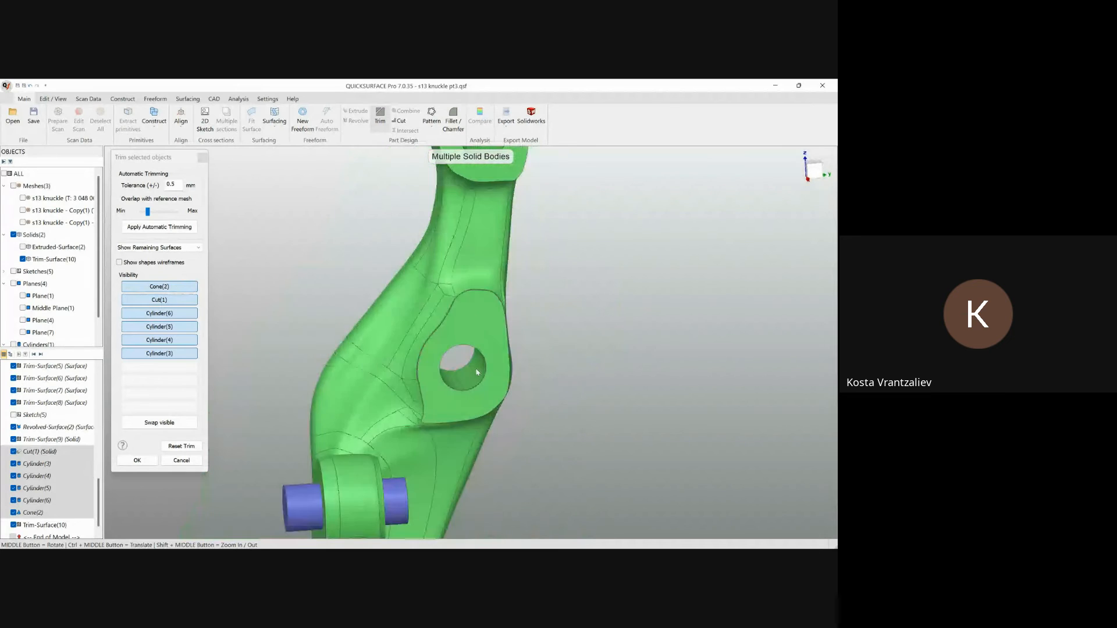
Step: Remove the protruding part of the curved arm's cone in the trim
scroll(477, 421, up, 5)
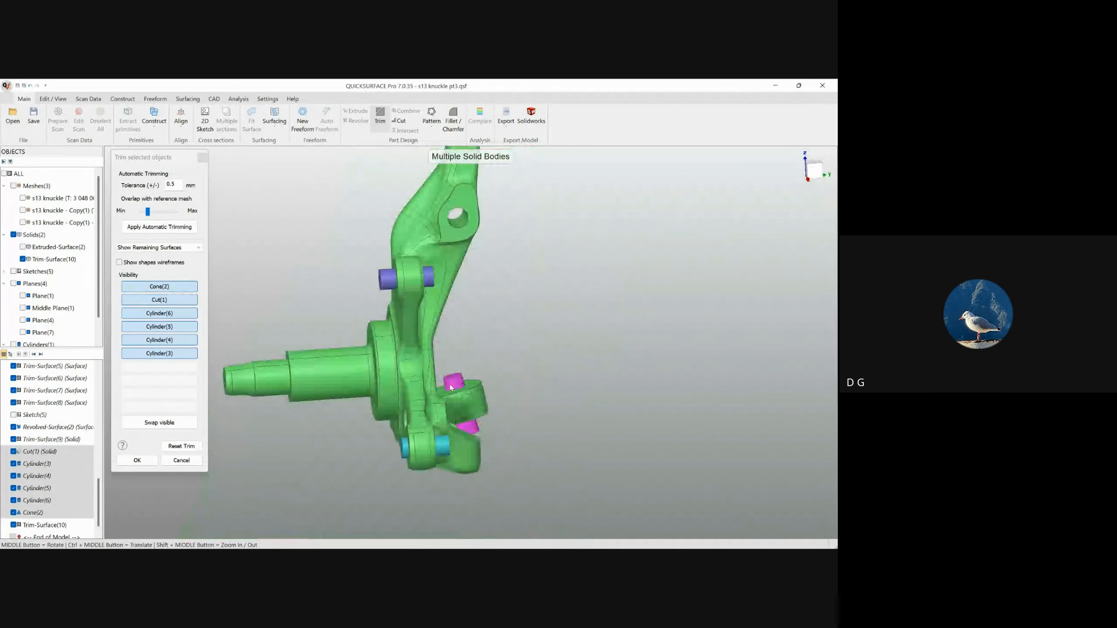
scroll(476, 432, up, 3)
click(468, 424)
middle_drag(468, 424, 525, 434)
scroll(468, 455, down, 6)
Step: Remove the lower lug's and short arm's bore cylinders in the trim
scroll(459, 445, up, 6)
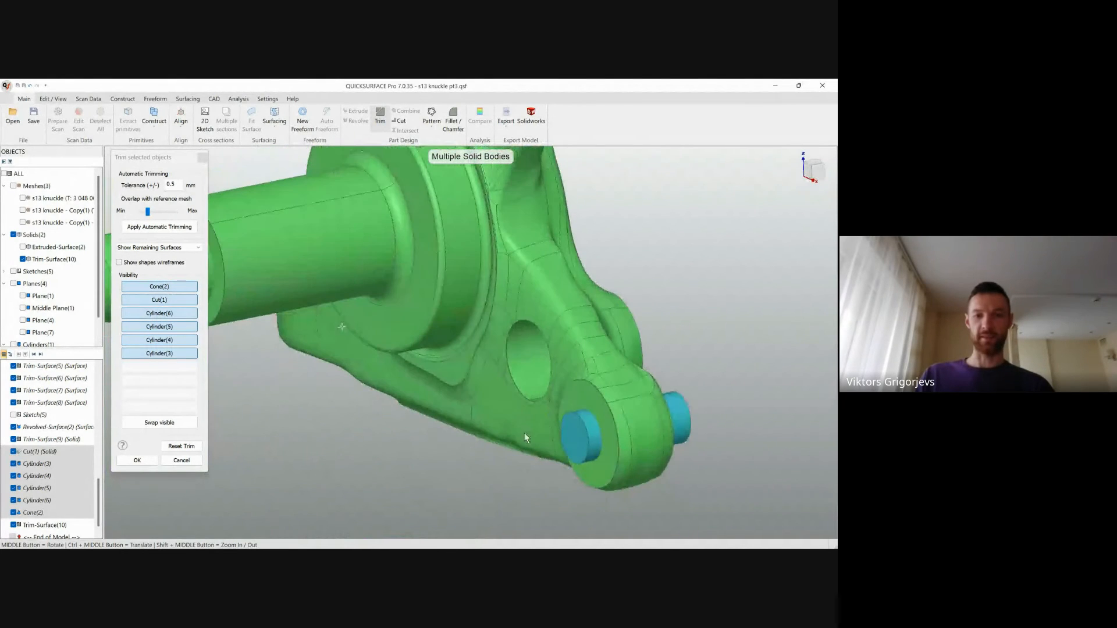
click(674, 423)
middle_drag(611, 420, 636, 348)
click(502, 353)
click(571, 332)
scroll(636, 348, down, 5)
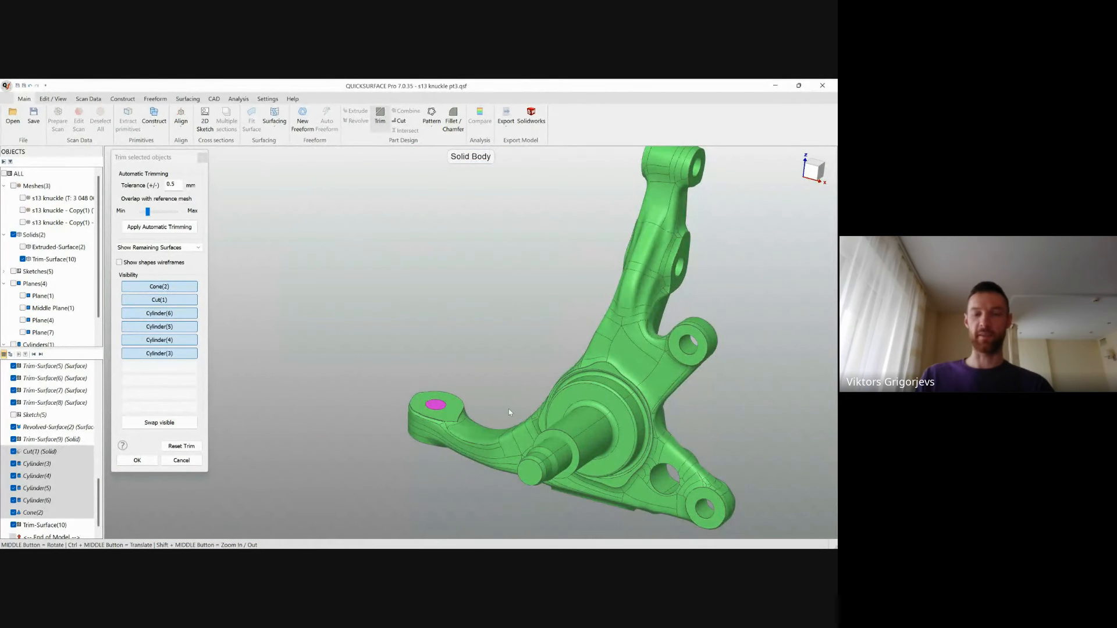
Step: Remove the remaining cone surface that closes the curved arm's tapered bore in the trim
middle_drag(598, 493, 476, 365)
scroll(453, 340, up, 3)
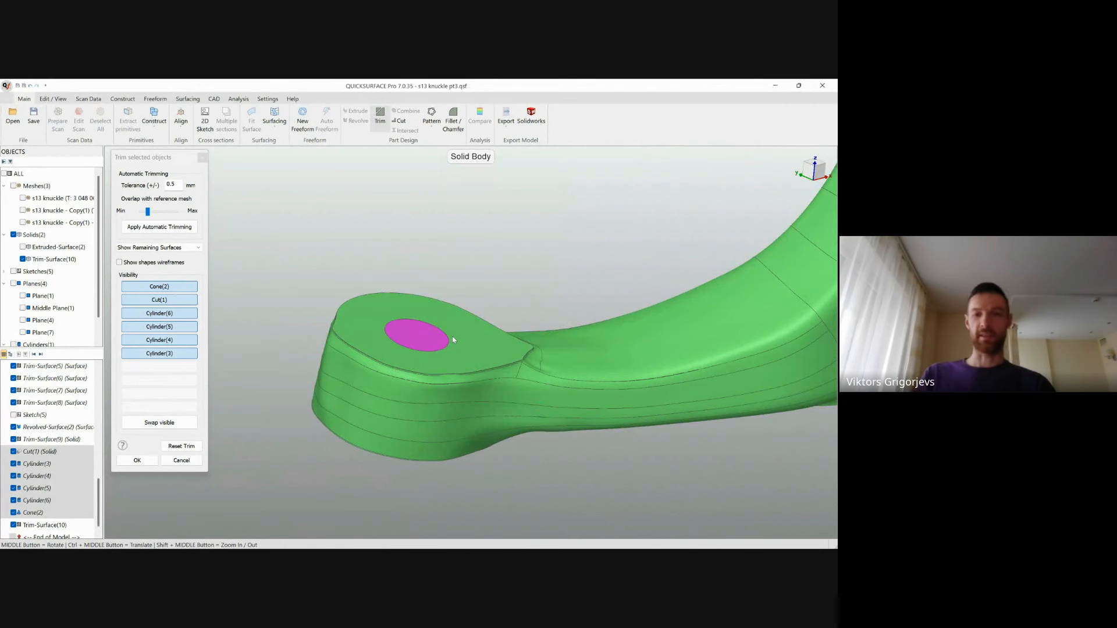
scroll(453, 340, down, 5)
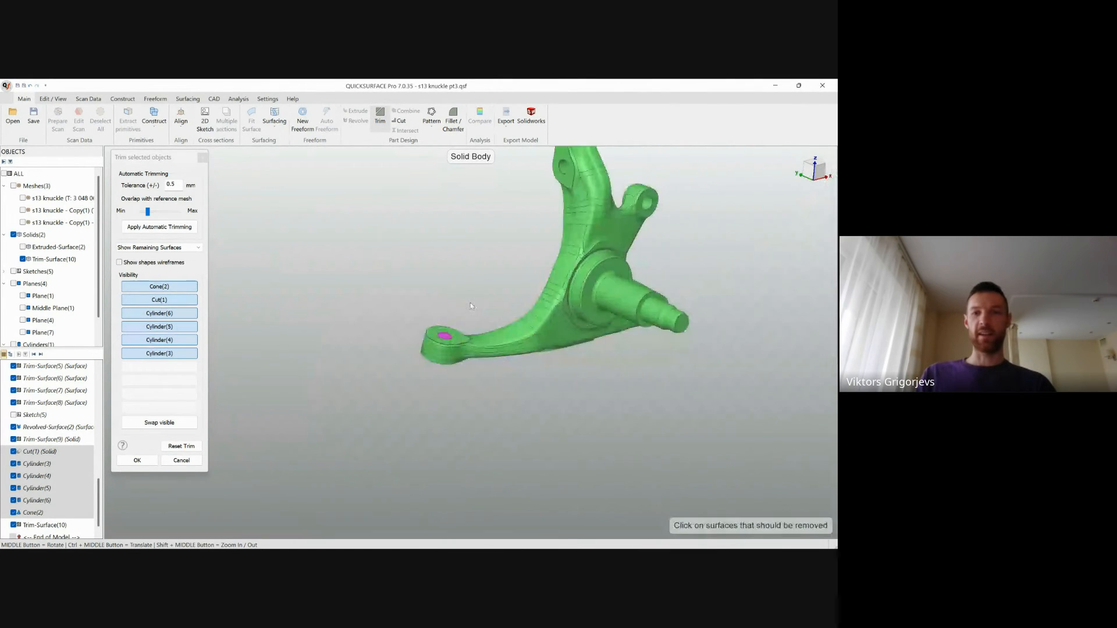
middle_drag(476, 280, 489, 239)
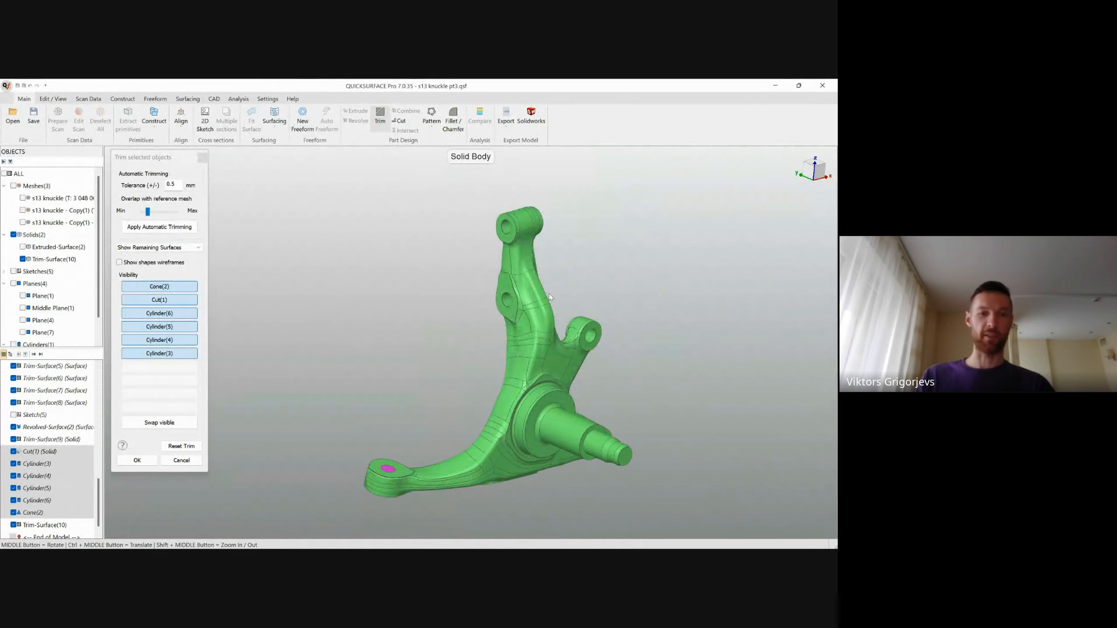
scroll(384, 473, up, 5)
click(400, 451)
scroll(420, 453, down, 6)
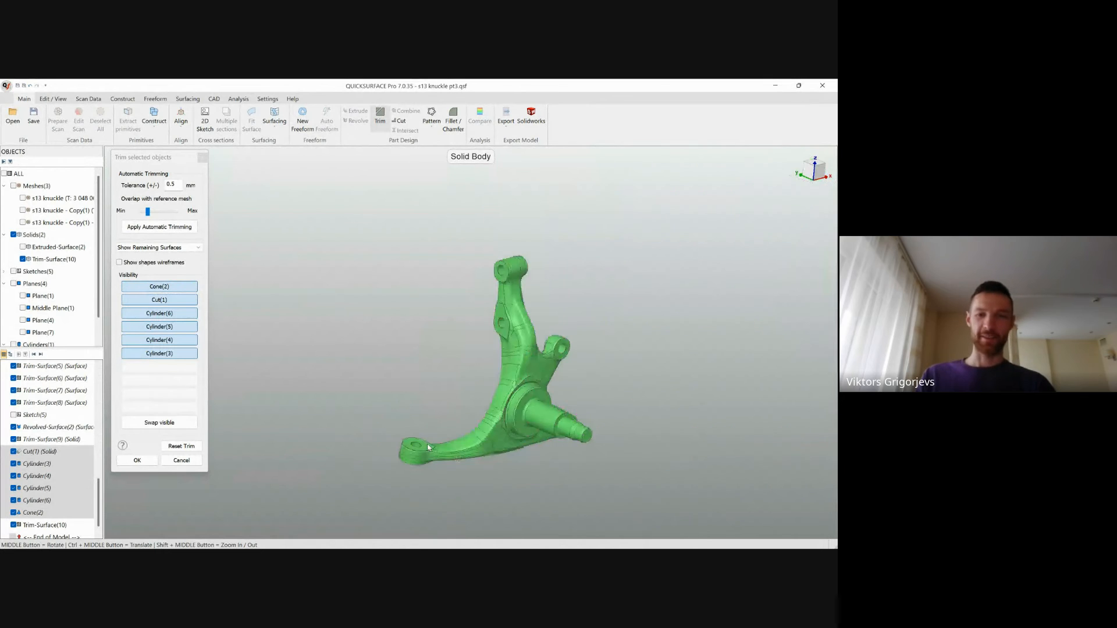
Step: Examine the trimmed knuckle and its bores from several sides, temporarily hiding the Cut(1) surfaces
middle_drag(428, 410, 547, 309)
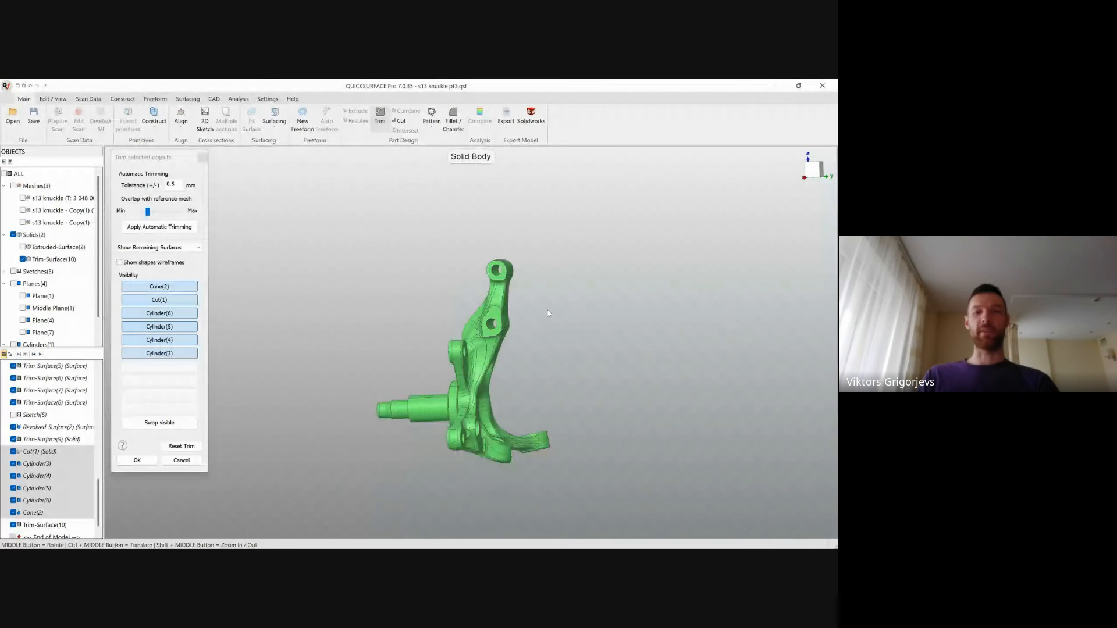
middle_drag(528, 361, 429, 321)
scroll(439, 316, up, 7)
middle_drag(436, 371, 477, 401)
click(160, 300)
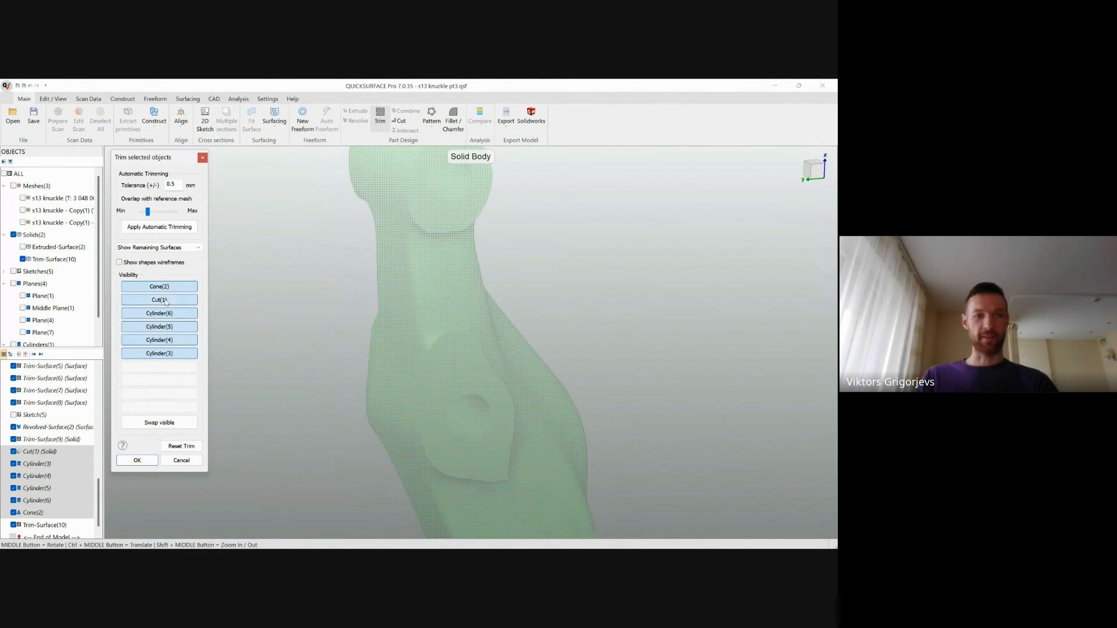
scroll(474, 441, down, 4)
ctrl+middle_drag(517, 478, 453, 295)
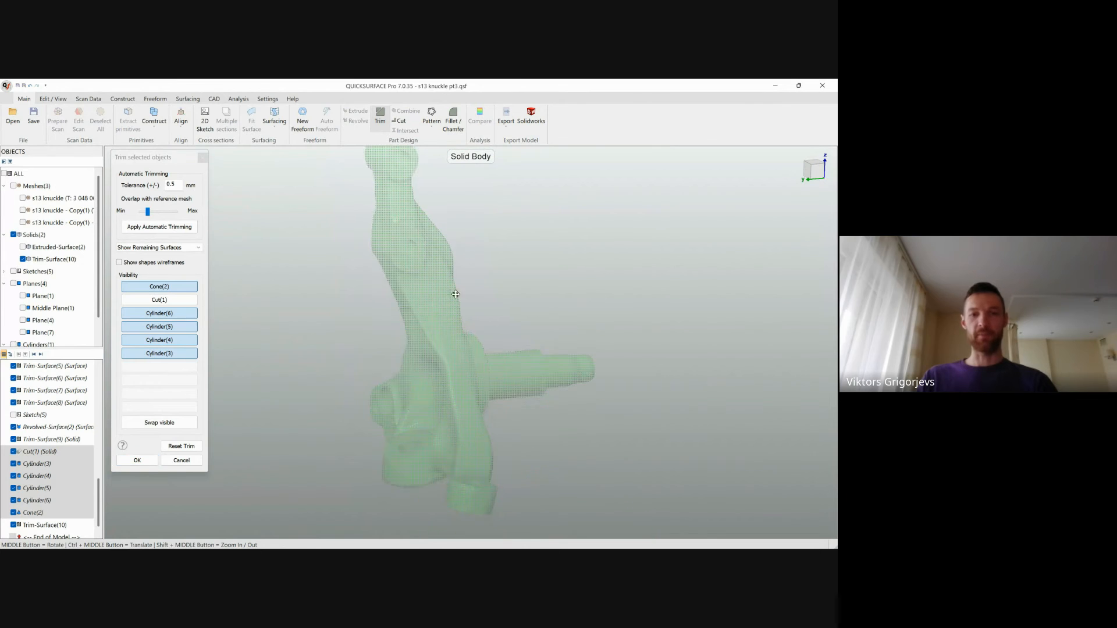
middle_drag(412, 406, 442, 372)
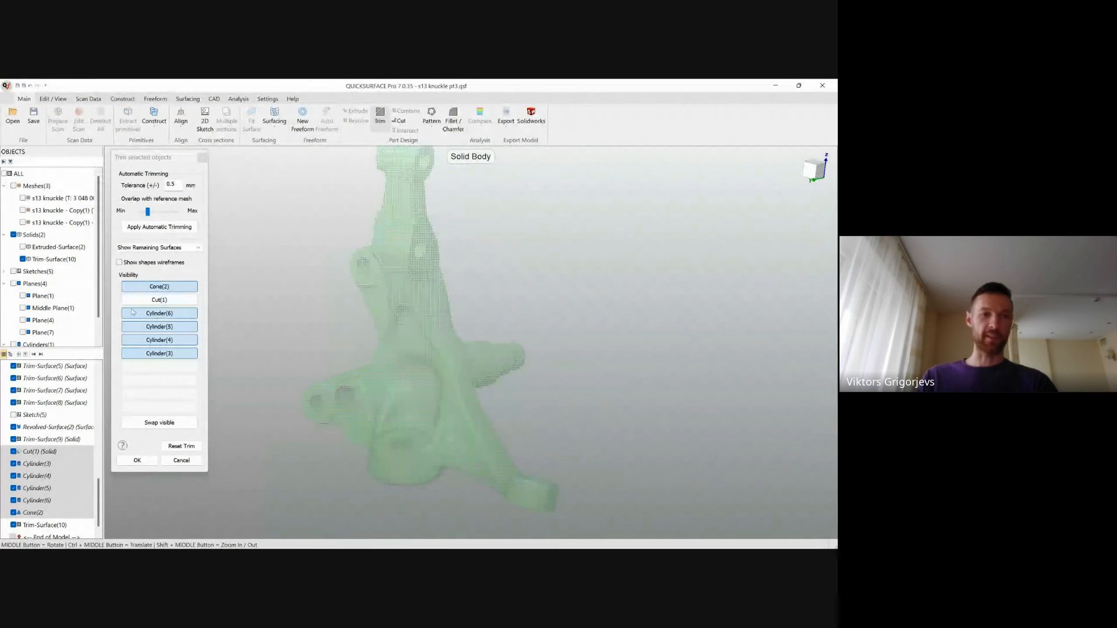
click(148, 299)
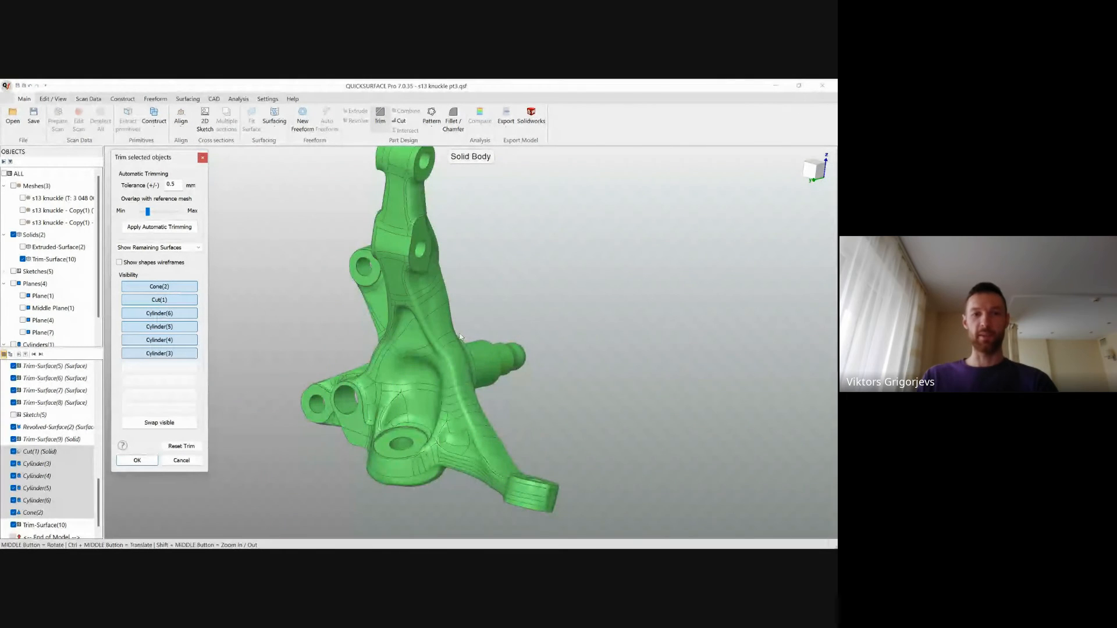
middle_drag(460, 337, 378, 369)
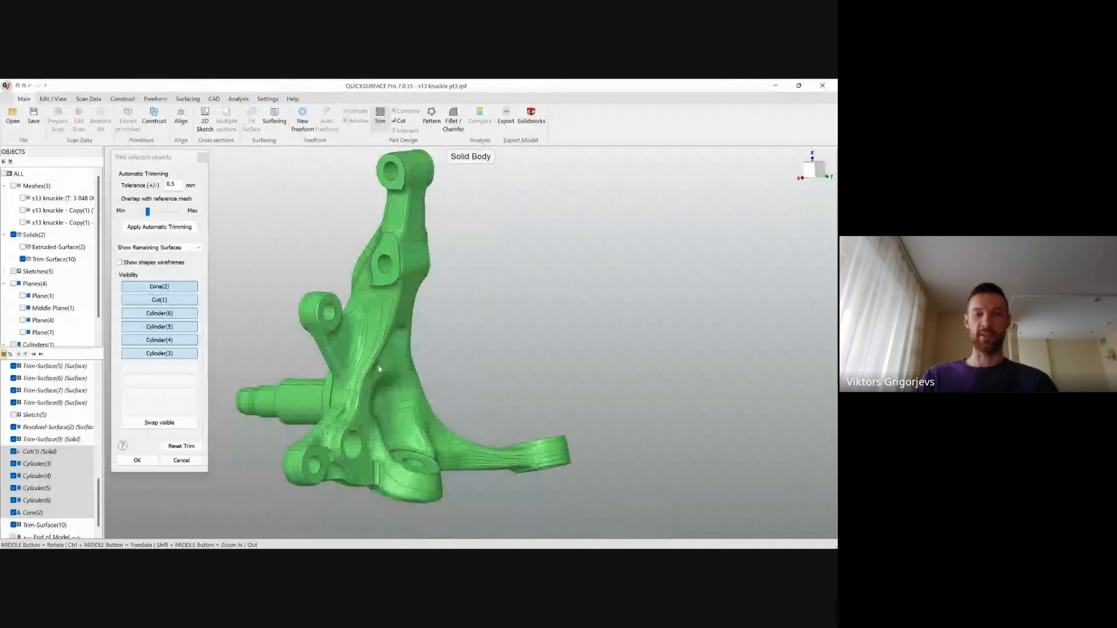
Step: Accept the trim of Cut(1) with the cylinders and cone as one solid
scroll(379, 368, down, 5)
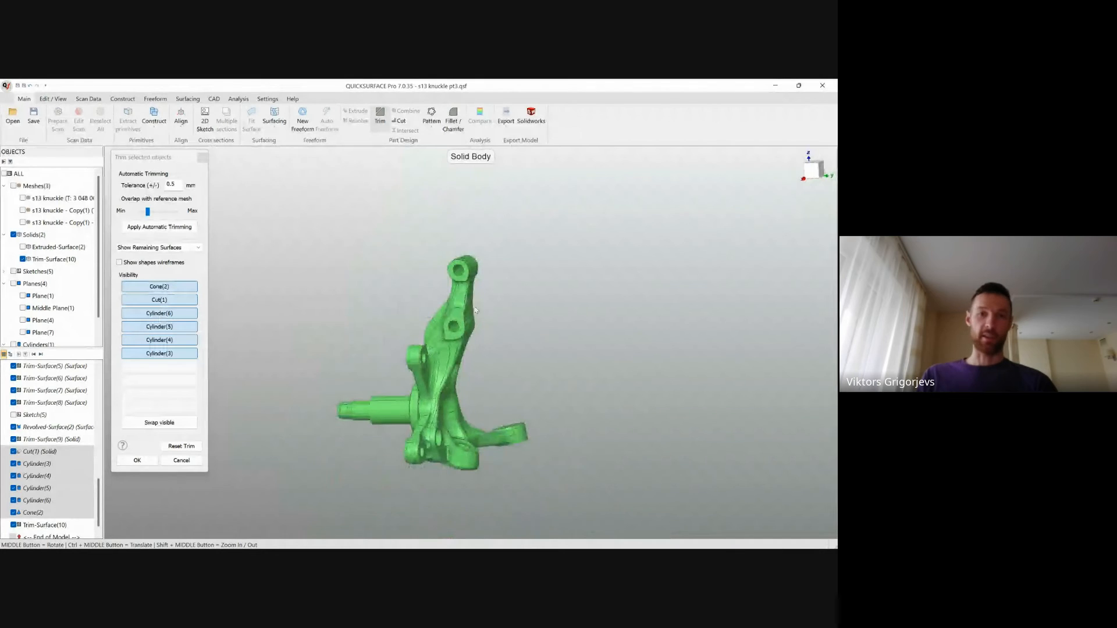
click(142, 459)
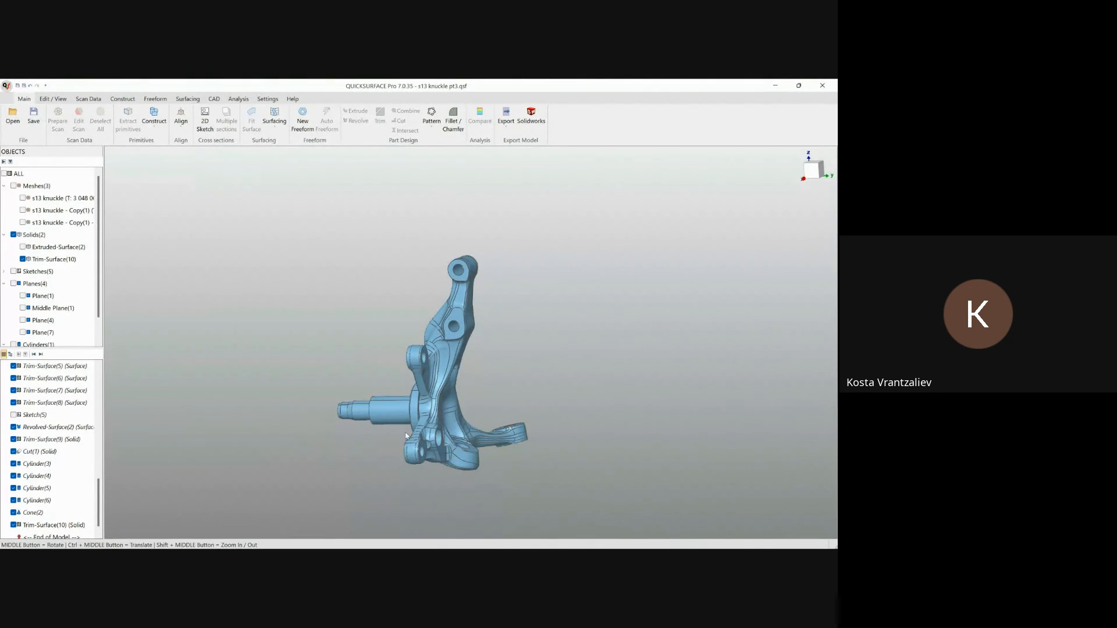
middle_drag(405, 436, 774, 412)
middle_drag(345, 399, 381, 409)
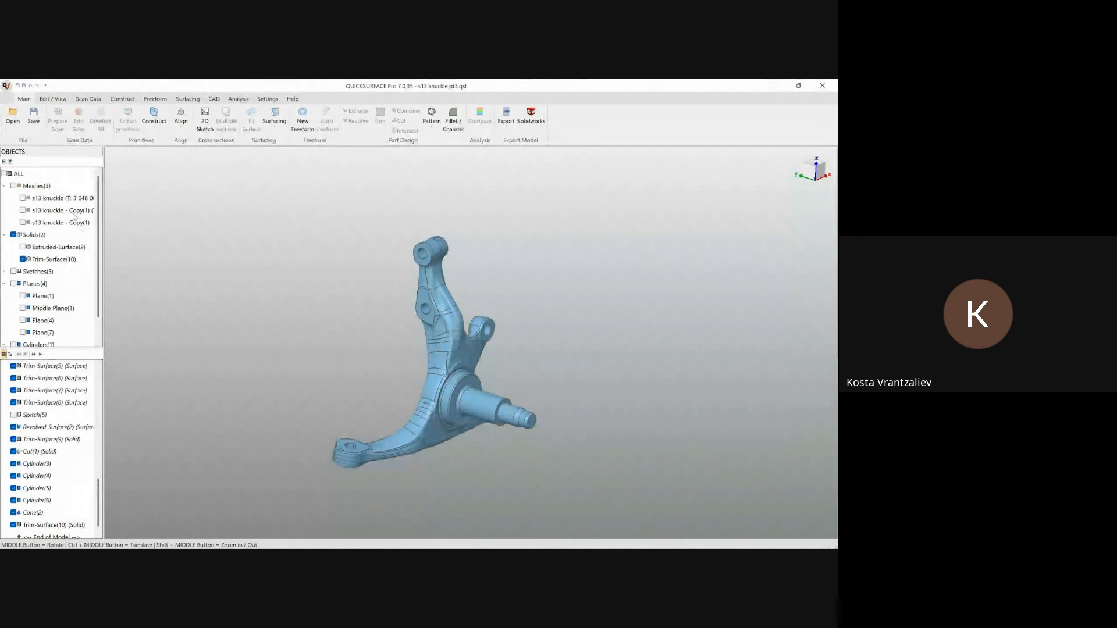
Step: Show the s13 knuckle scan mesh and compare its spindle flats with the Trim-Surface(10) solid
click(23, 197)
scroll(438, 414, up, 5)
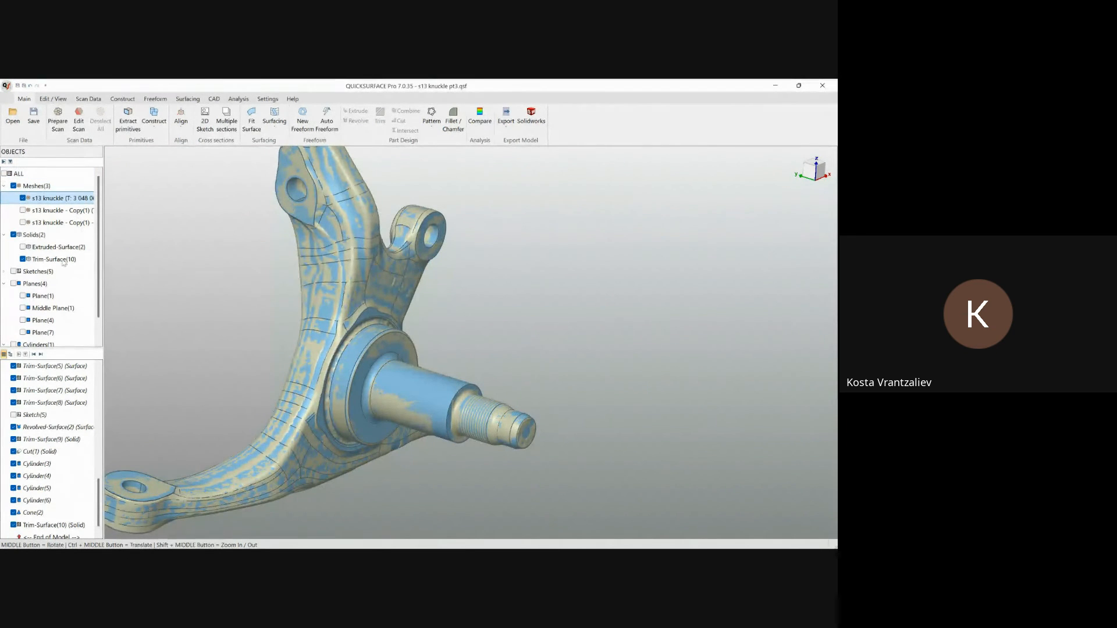
click(22, 259)
scroll(471, 424, up, 5)
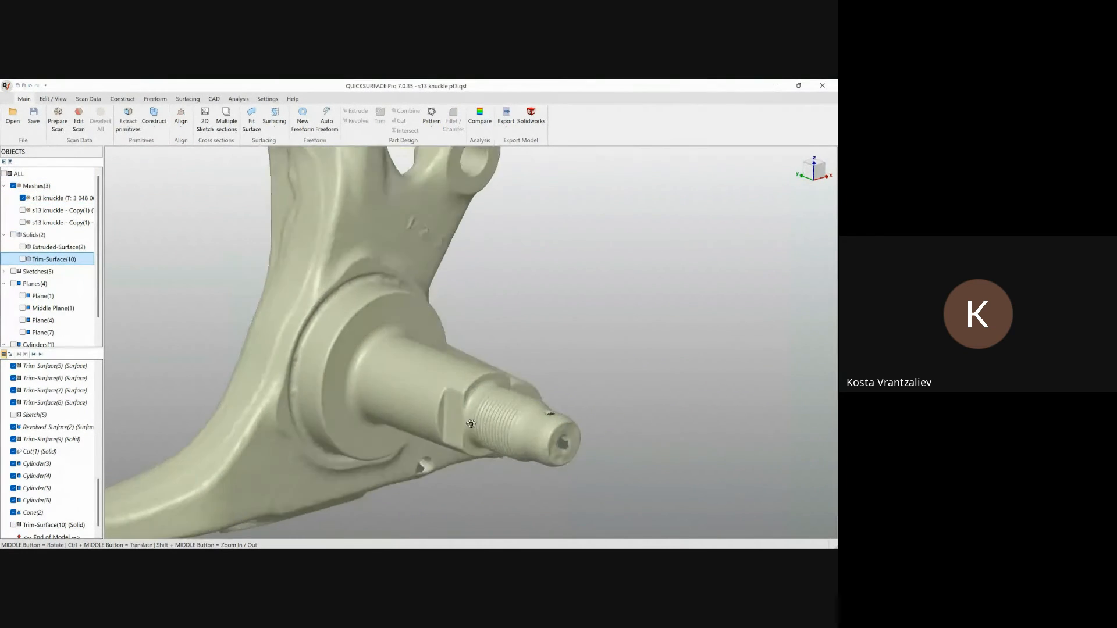
middle_drag(471, 424, 480, 428)
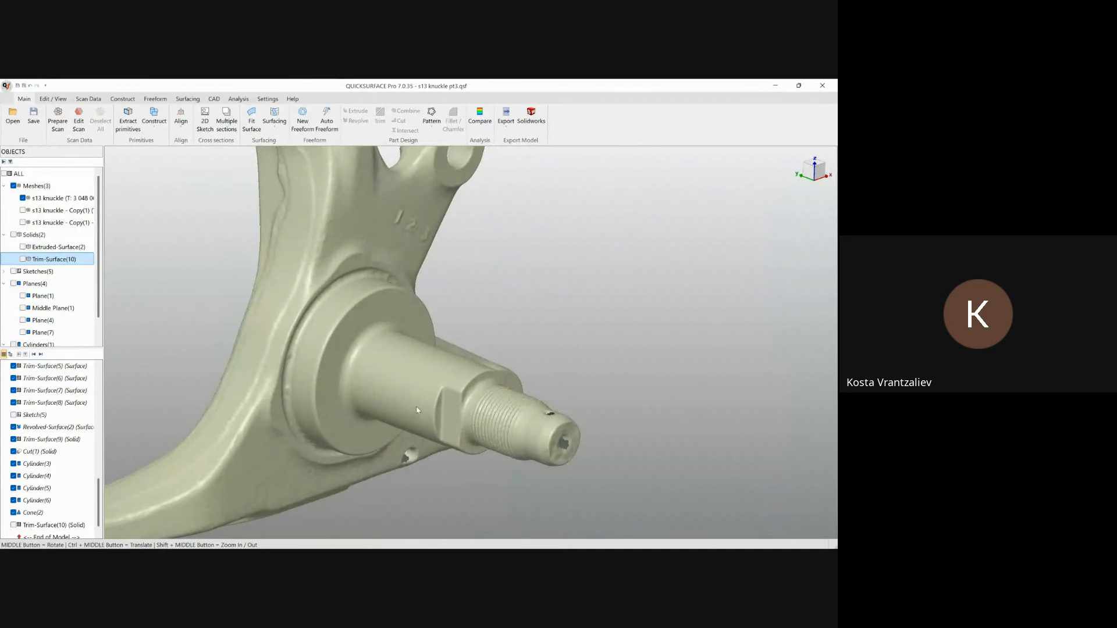
click(23, 259)
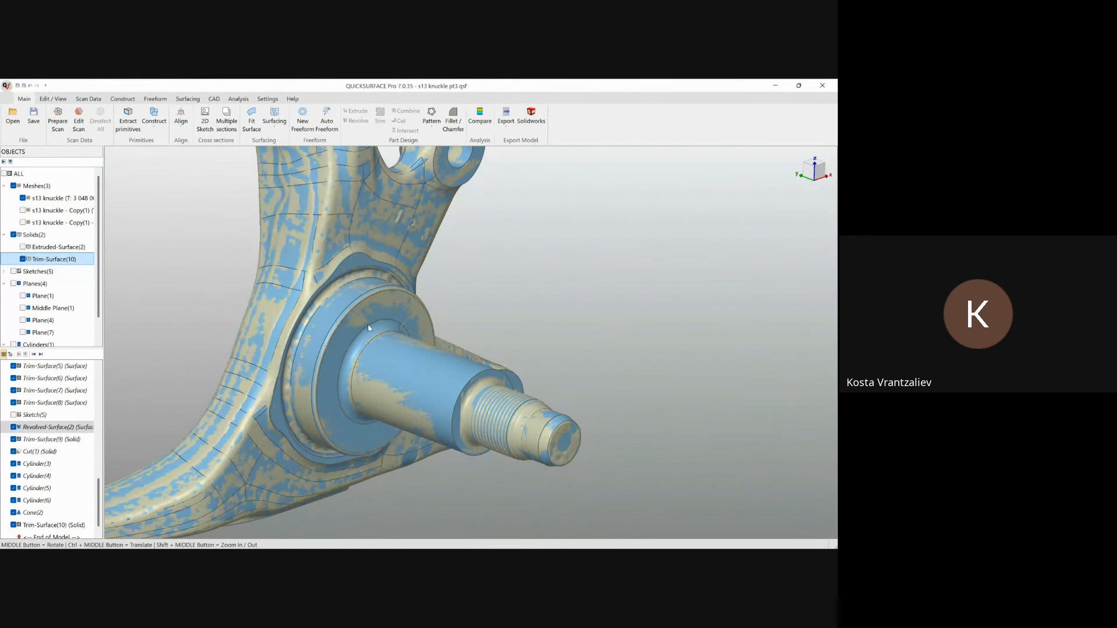
Step: Create a sketch for an extruded surface parallel to the spindle's flange face, offset about 45.3 mm to cut through the two flats
click(388, 331)
middle_drag(556, 322, 517, 284)
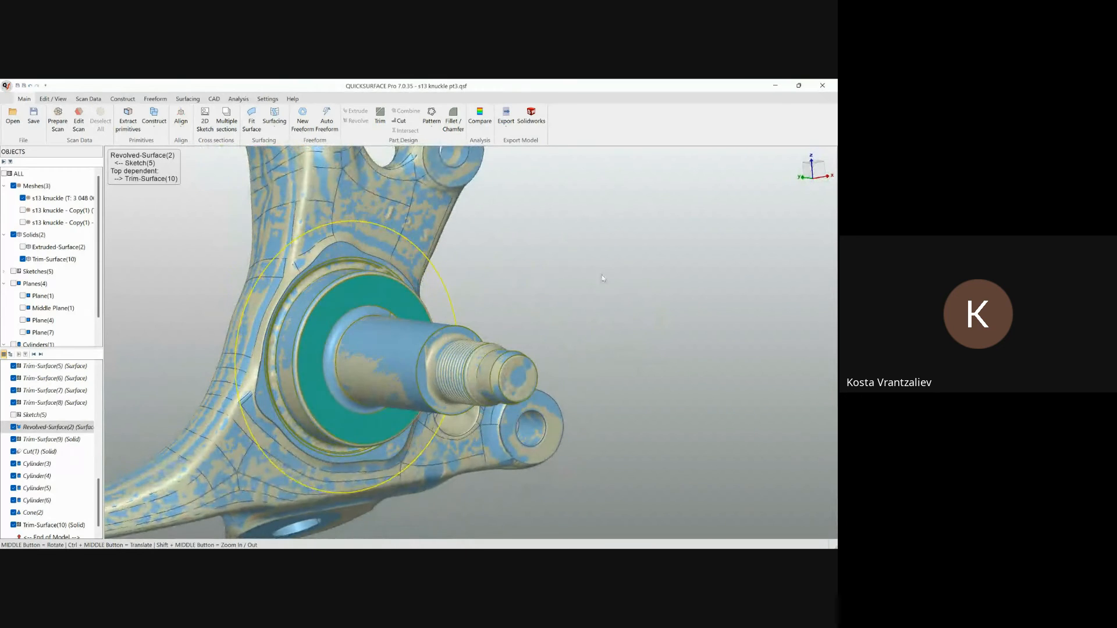
click(517, 284)
scroll(524, 299, down, 3)
scroll(559, 329, up, 3)
click(372, 294)
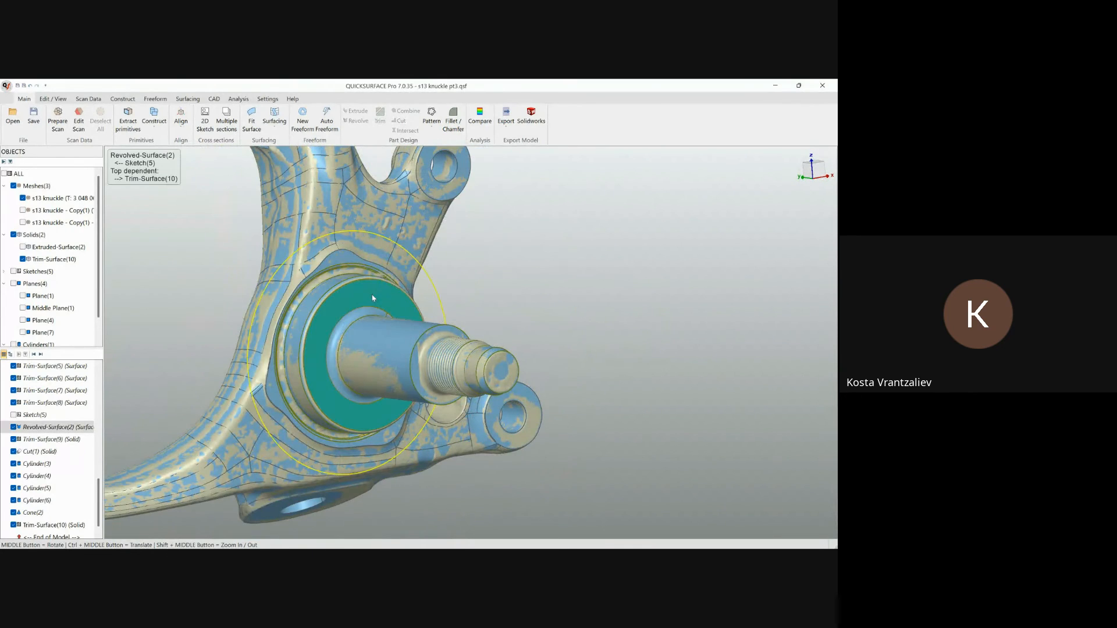
click(389, 284)
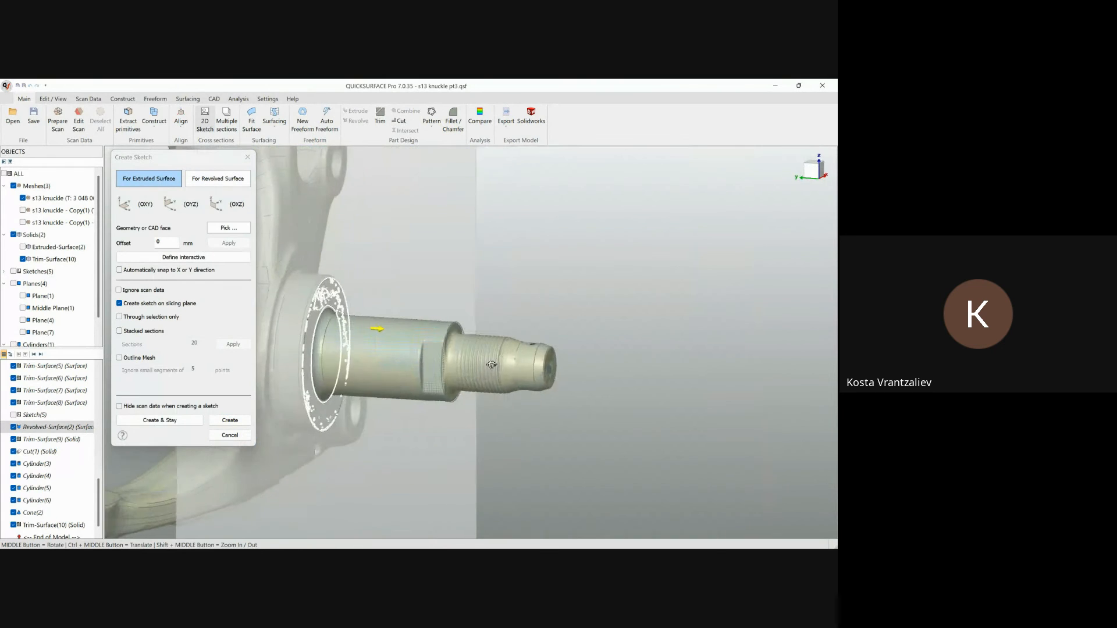
drag(394, 299, 511, 302)
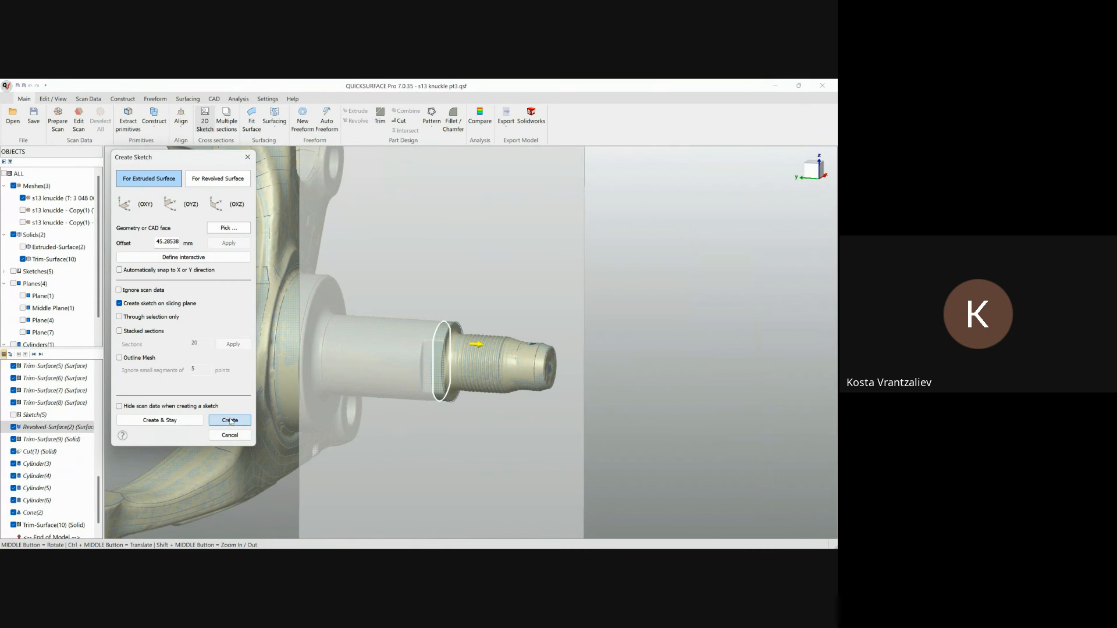
click(229, 420)
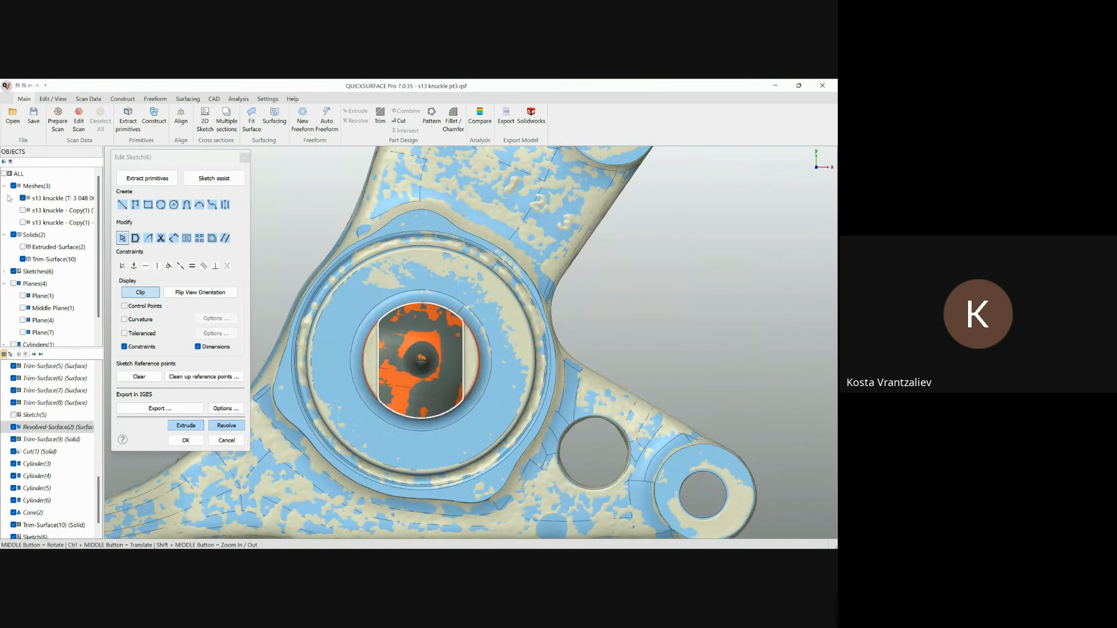
Step: Hide the Trim-Surface(10) solid and fit straight vertical sketch lines to both flat sides of the spindle section
click(23, 258)
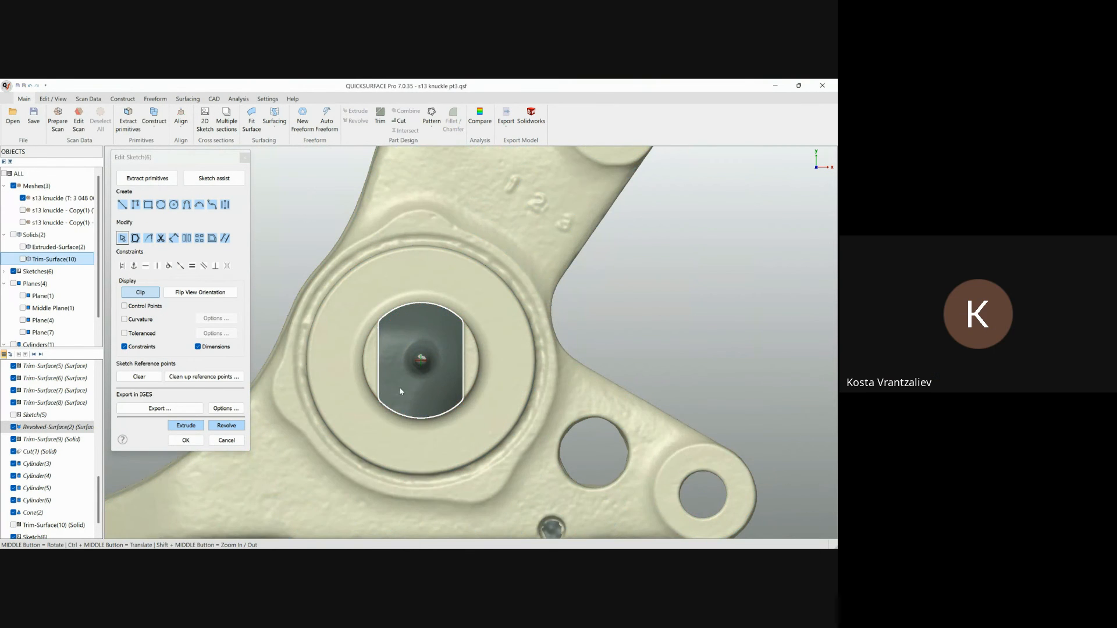
scroll(400, 391, up, 5)
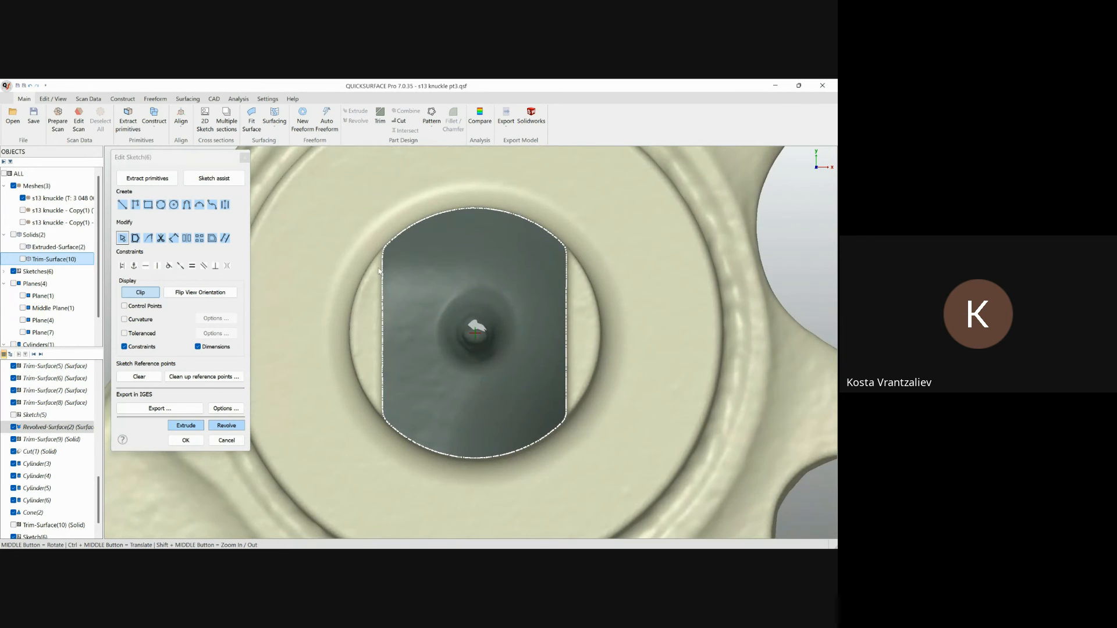
click(382, 279)
mouse_move(564, 266)
mouse_down()
mouse_move(576, 263)
mouse_move(573, 408)
mouse_up()
scroll(570, 368, down, 1)
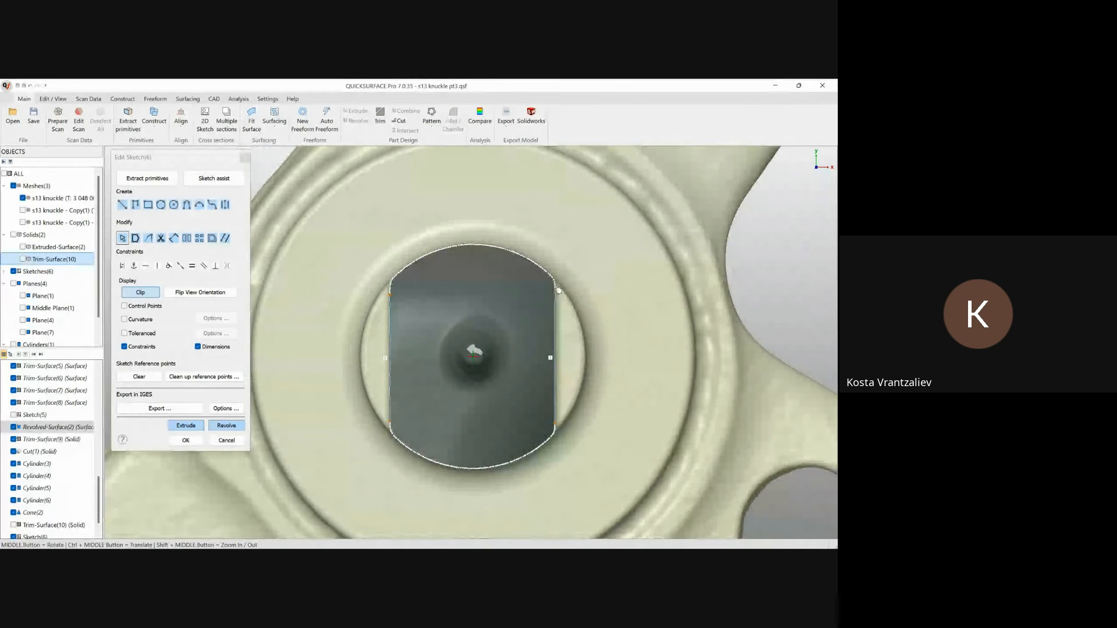
Step: Lengthen both flat lines at each end so they reach past the corners of the spindle section
drag(557, 294, 555, 252)
drag(555, 428, 555, 455)
drag(391, 431, 390, 460)
drag(392, 297, 390, 248)
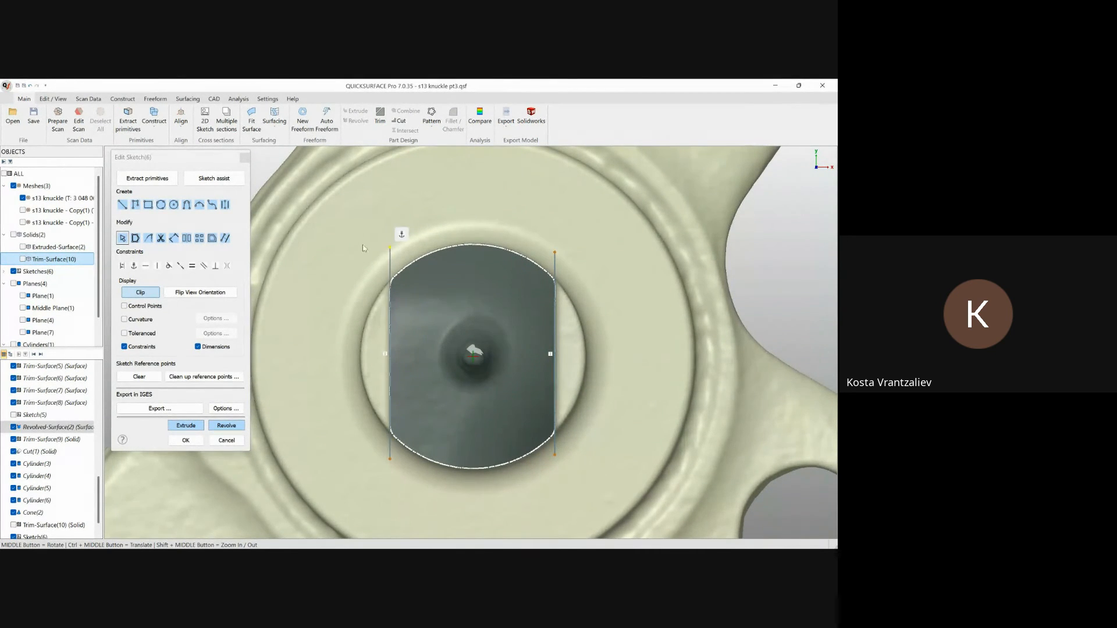
Step: Draw a closed four-sided profile outward from the right flat line, about 7.7 mm wide and 26 mm tall
click(135, 204)
click(555, 252)
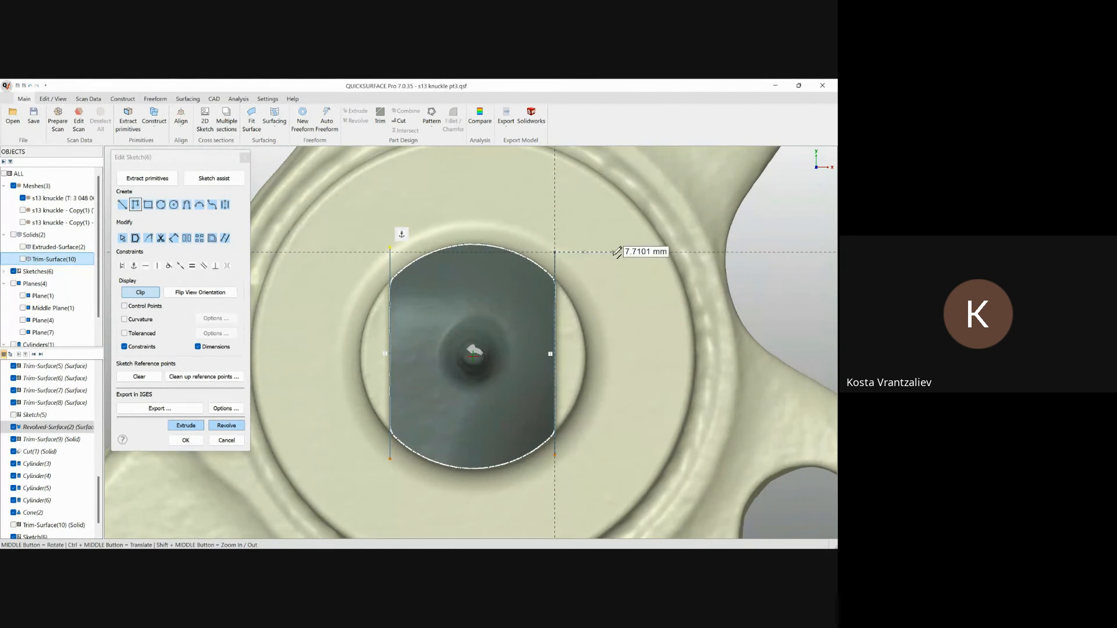
click(612, 252)
click(611, 453)
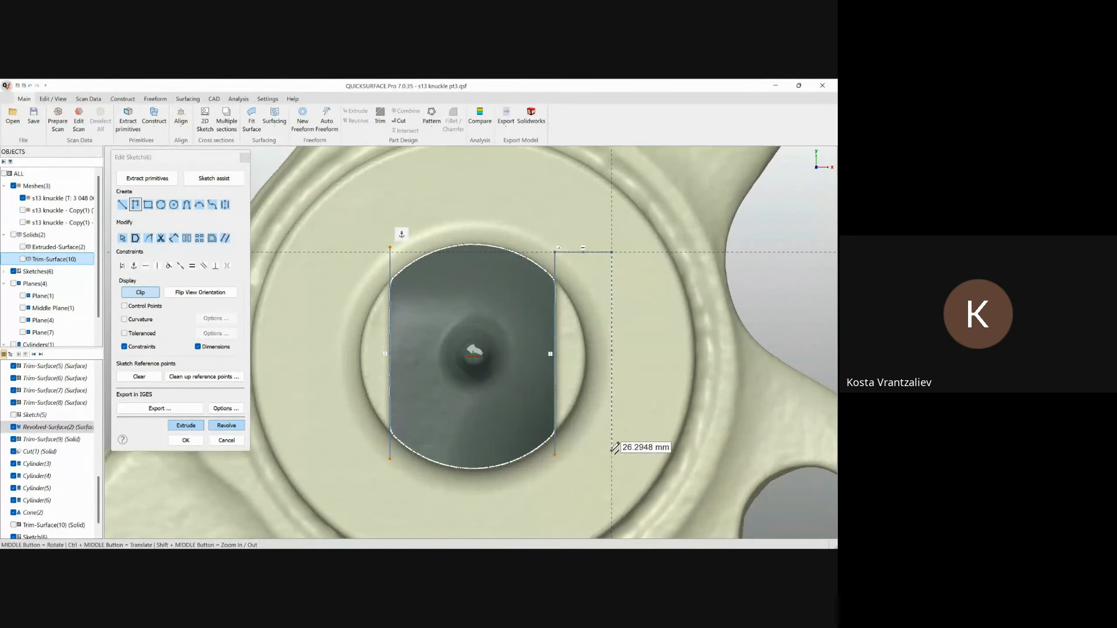
click(557, 453)
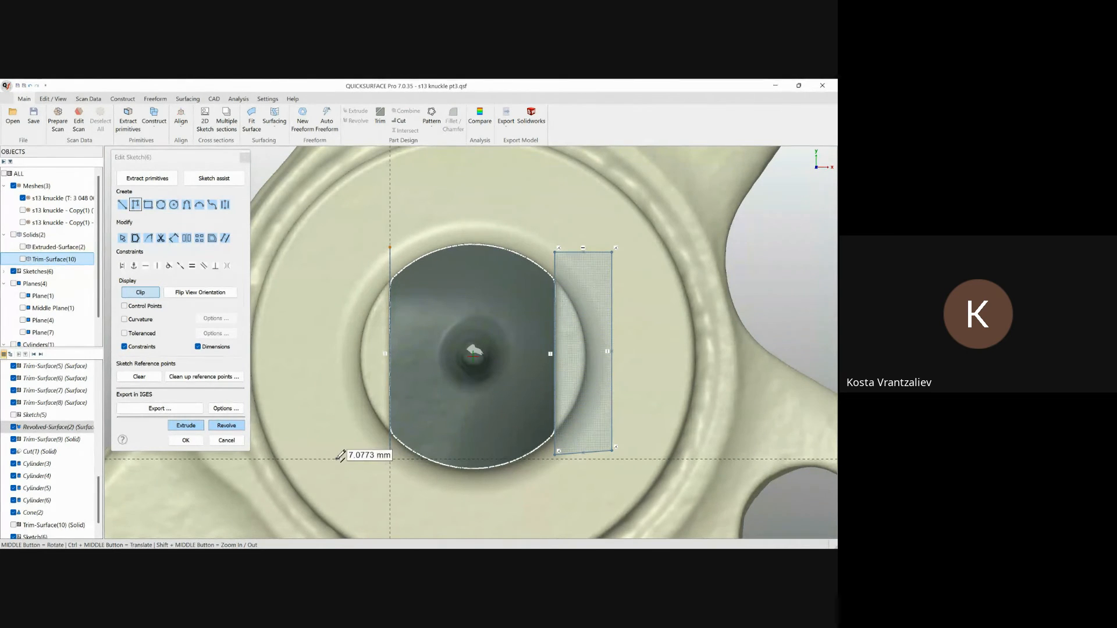
Step: Draw a matching closed profile outward from the left flat line, about 7.1 mm wide
click(337, 459)
click(337, 241)
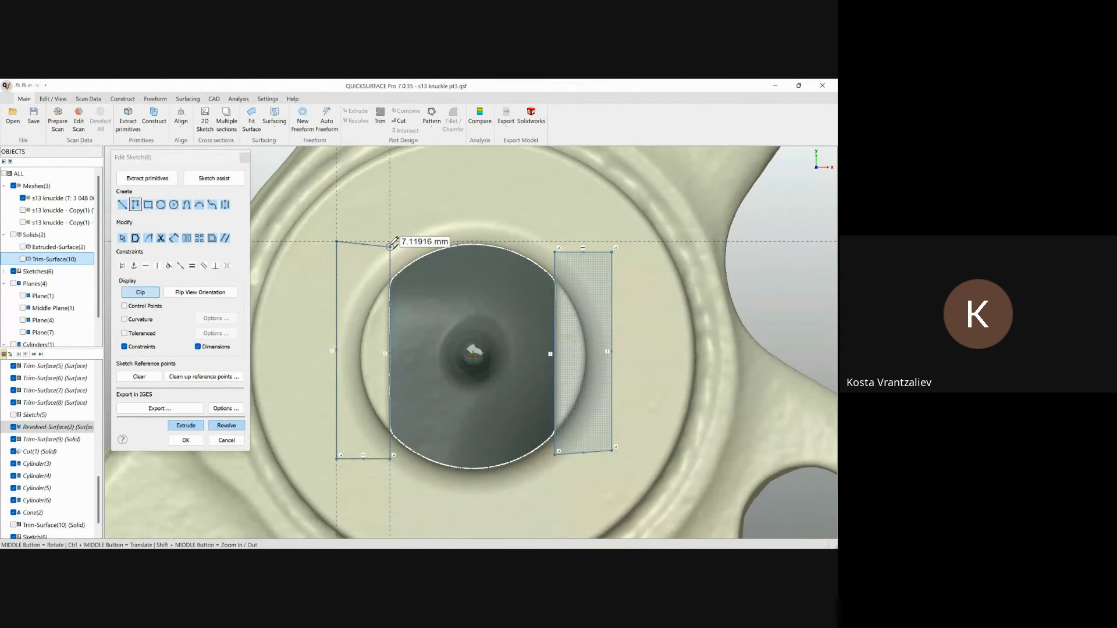
click(390, 247)
scroll(576, 334, down, 4)
scroll(590, 376, up, 3)
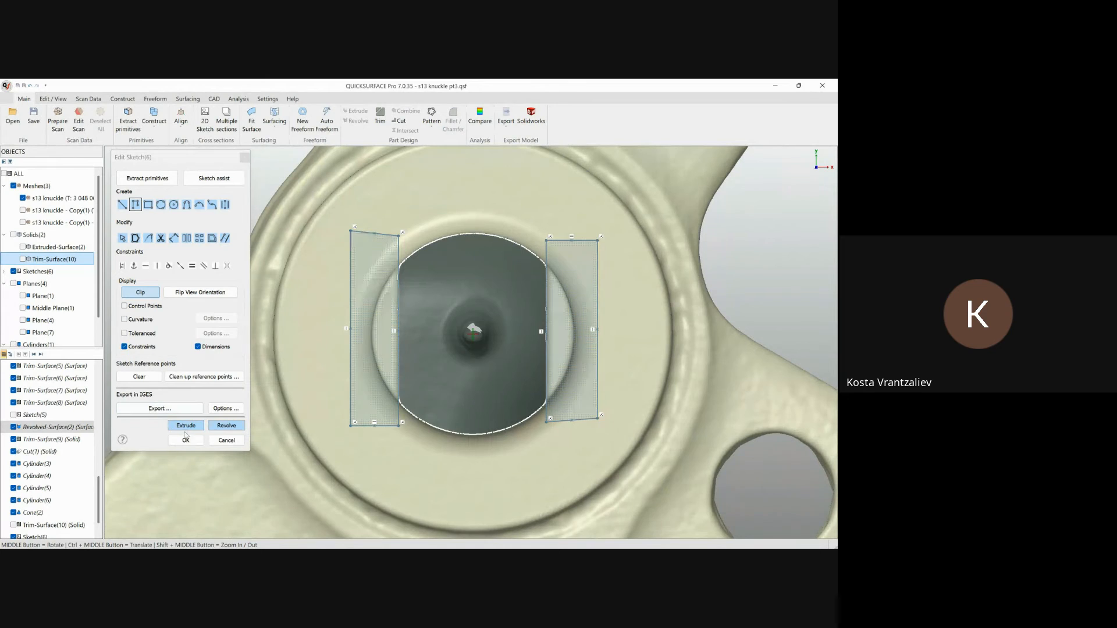
Step: Extrude both profiles two-sided as solids, about 10.94 mm for Depth 1 and 3.86 mm for Depth 2, using 0.1 mm snapping to reach the flats' inner end
click(187, 429)
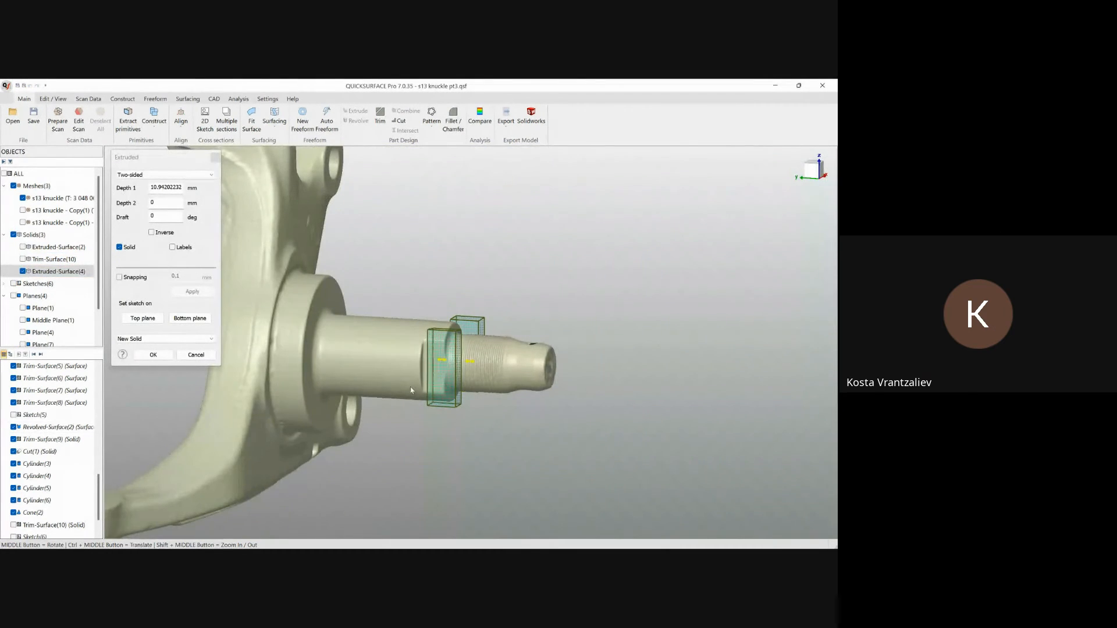
scroll(466, 360, up, 3)
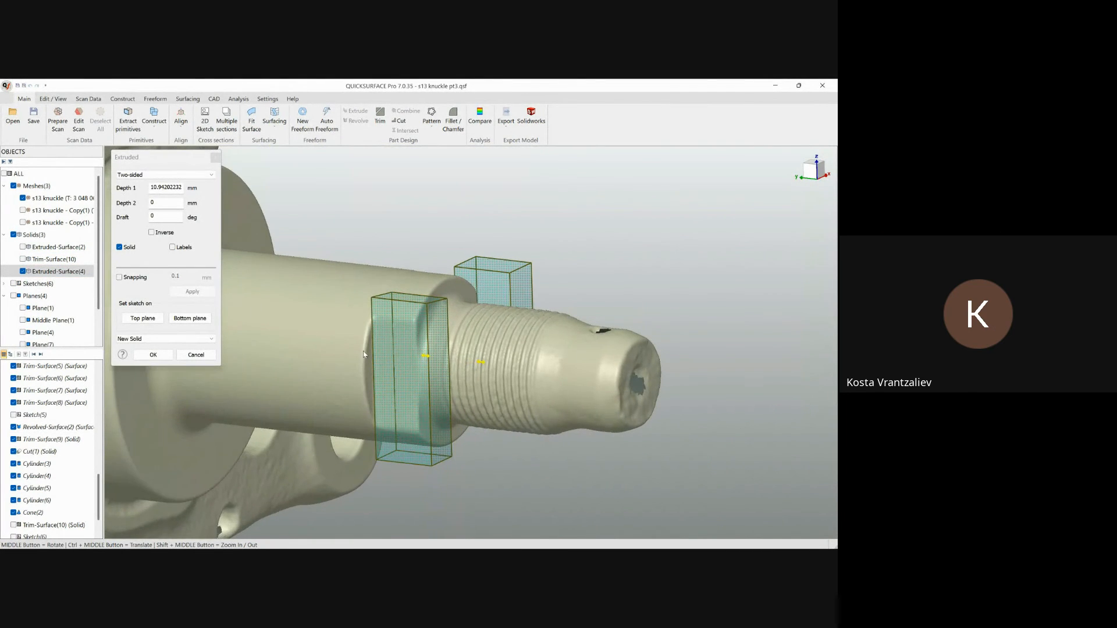
scroll(359, 356, up, 2)
click(119, 278)
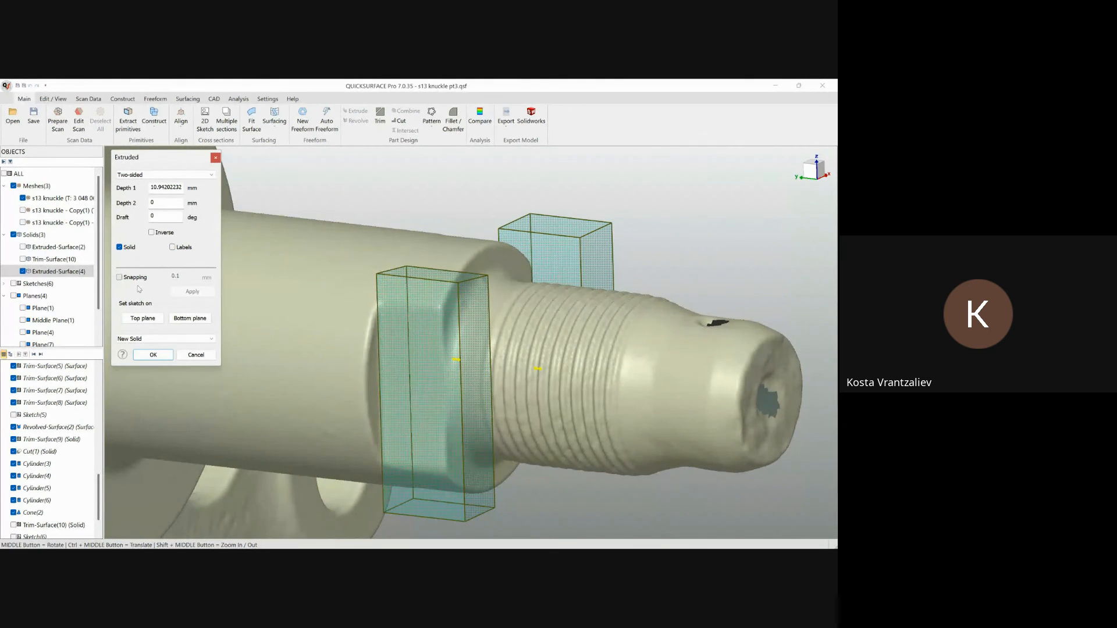
drag(455, 362, 377, 391)
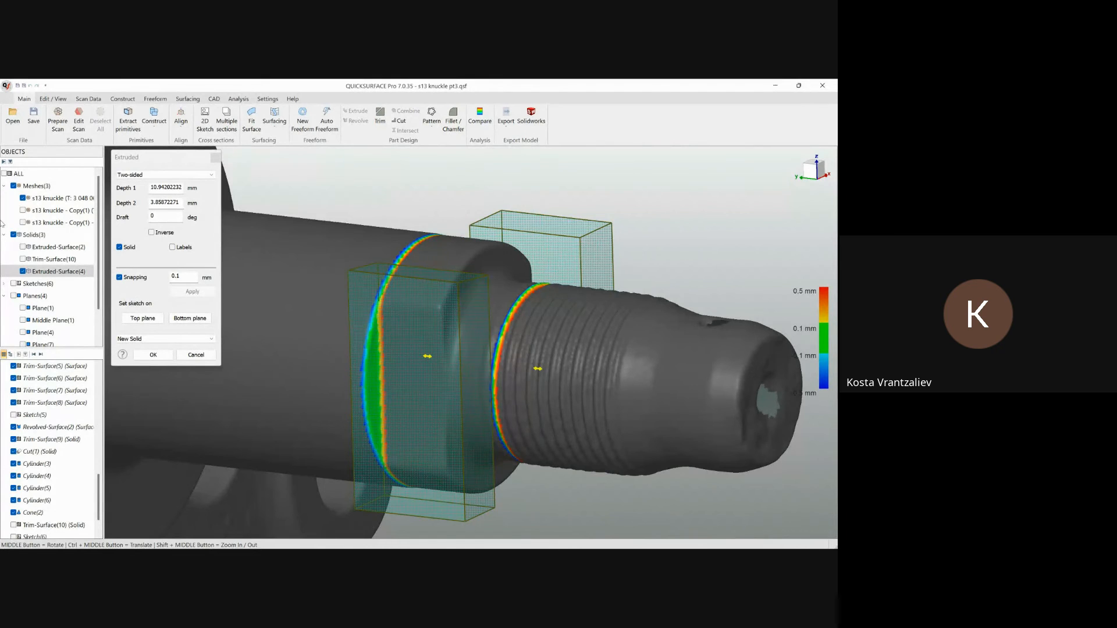
click(119, 278)
middle_drag(438, 386, 407, 368)
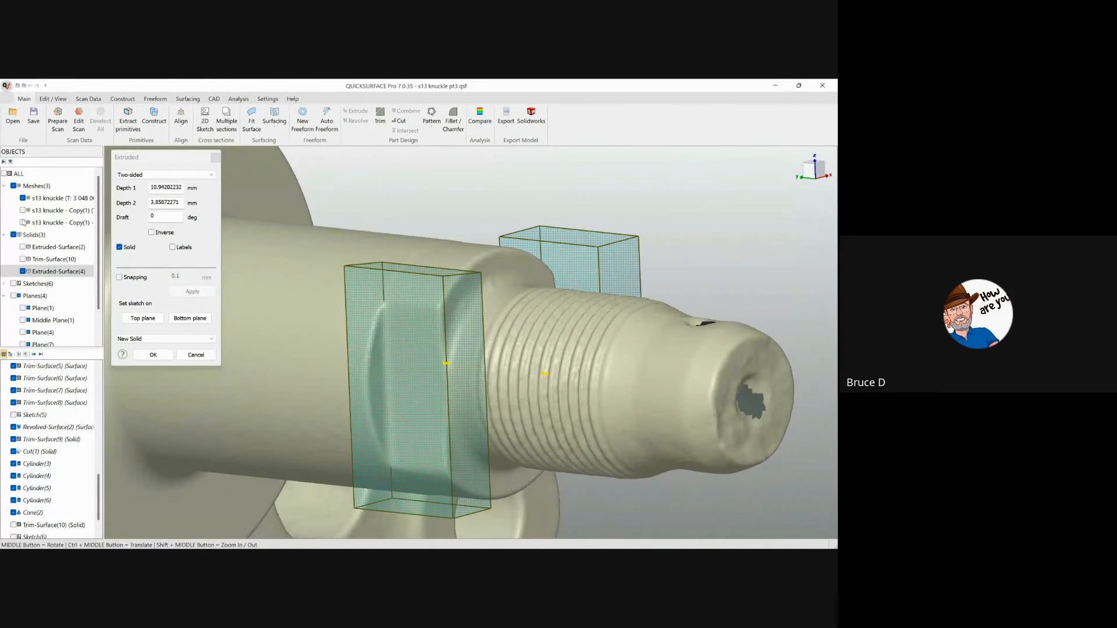
Step: Show the Trim-Surface(10) solid without the scan mesh and cut the two extruded blocks from it to form the spindle flats
click(23, 260)
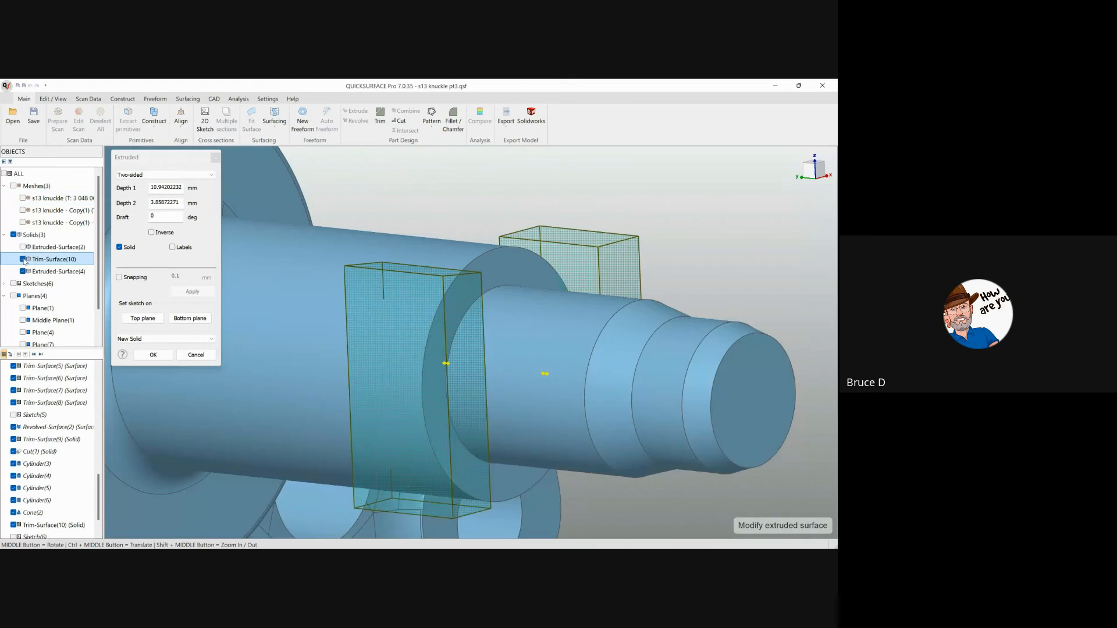
click(154, 339)
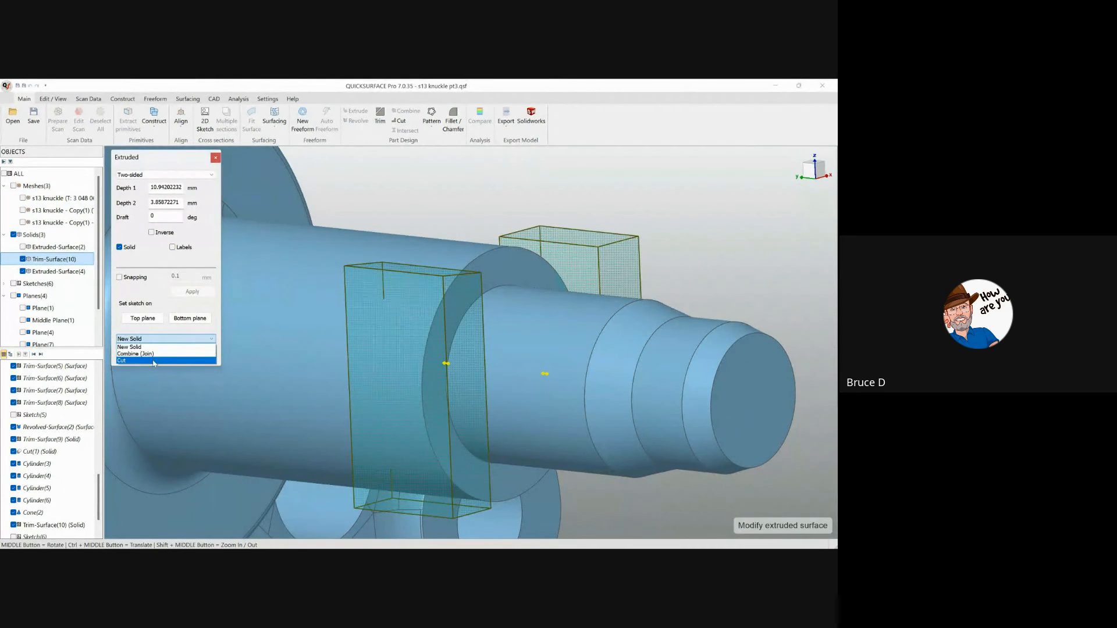
click(162, 361)
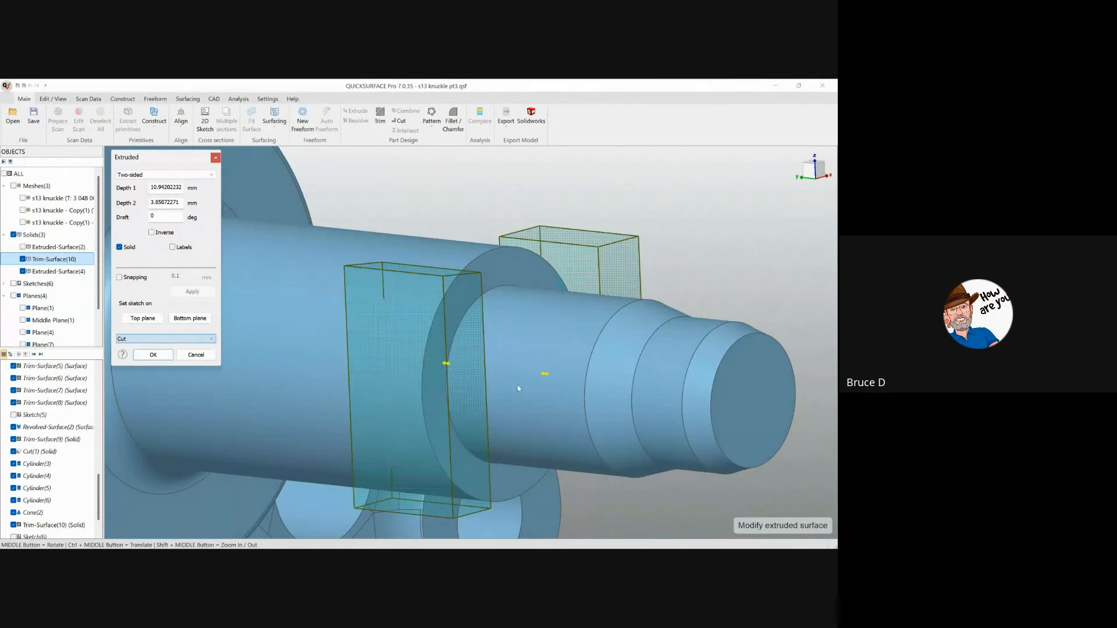
middle_drag(519, 389, 480, 419)
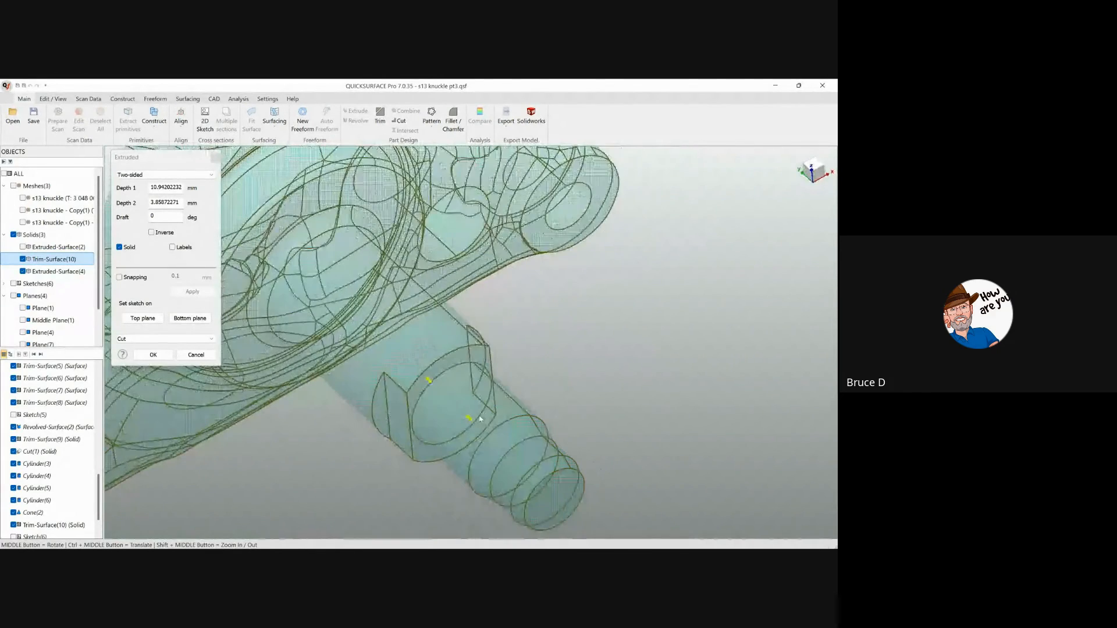
click(158, 355)
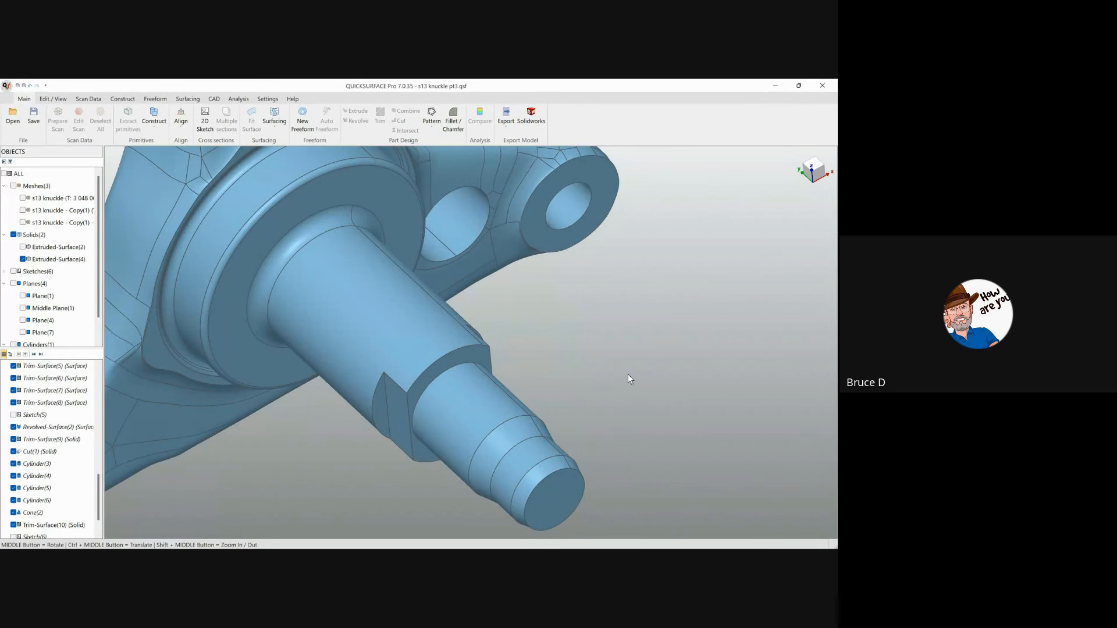
scroll(627, 375, down, 6)
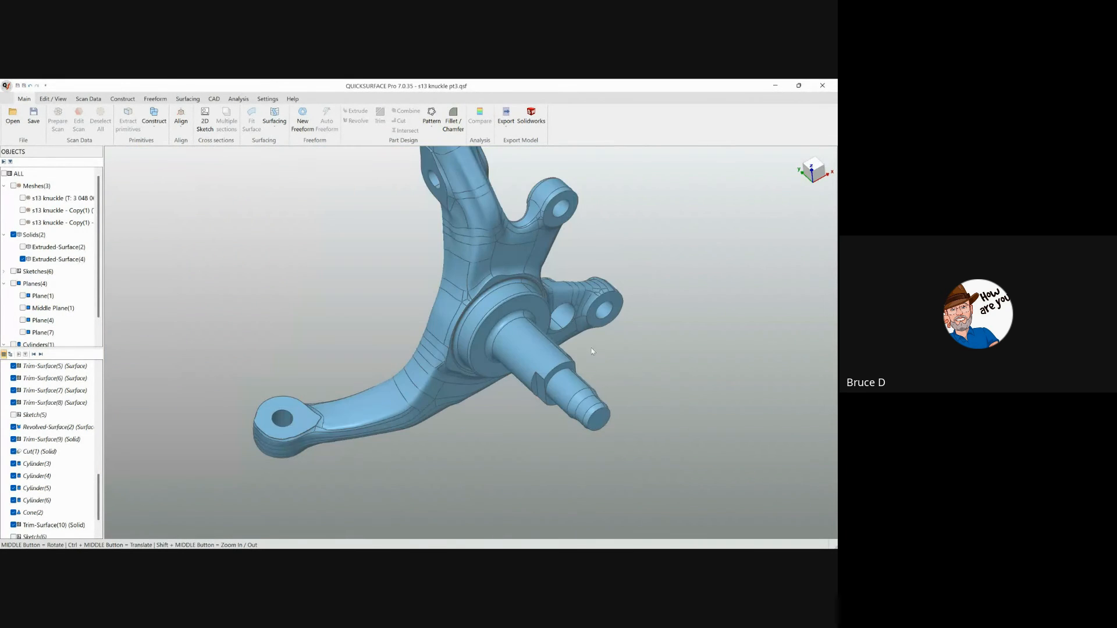
ctrl+middle_drag(626, 372, 529, 366)
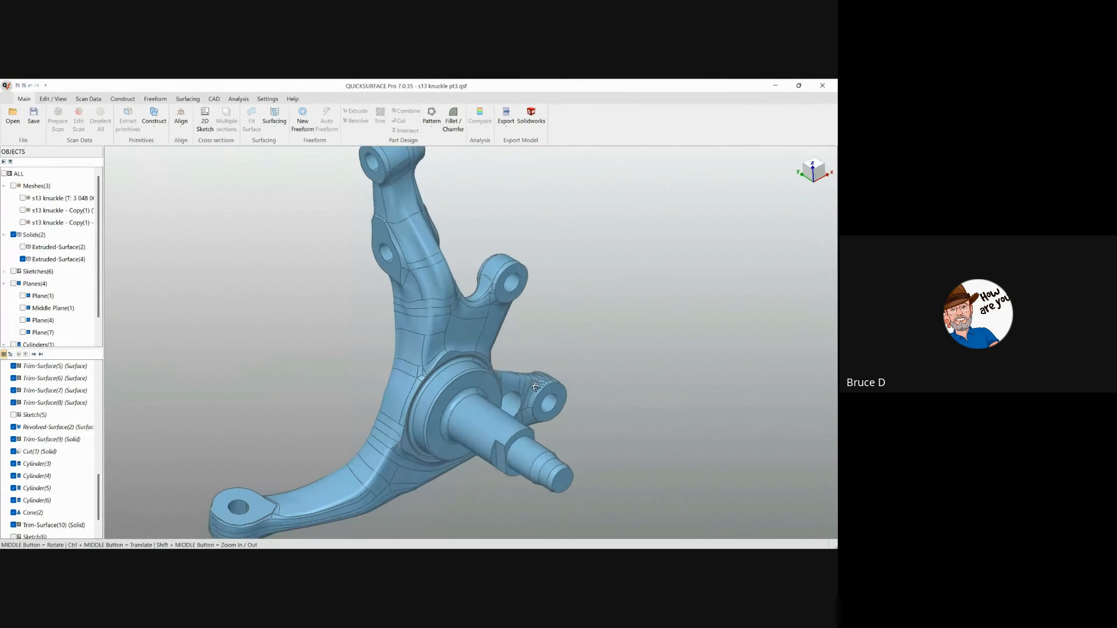
middle_drag(220, 289, 215, 258)
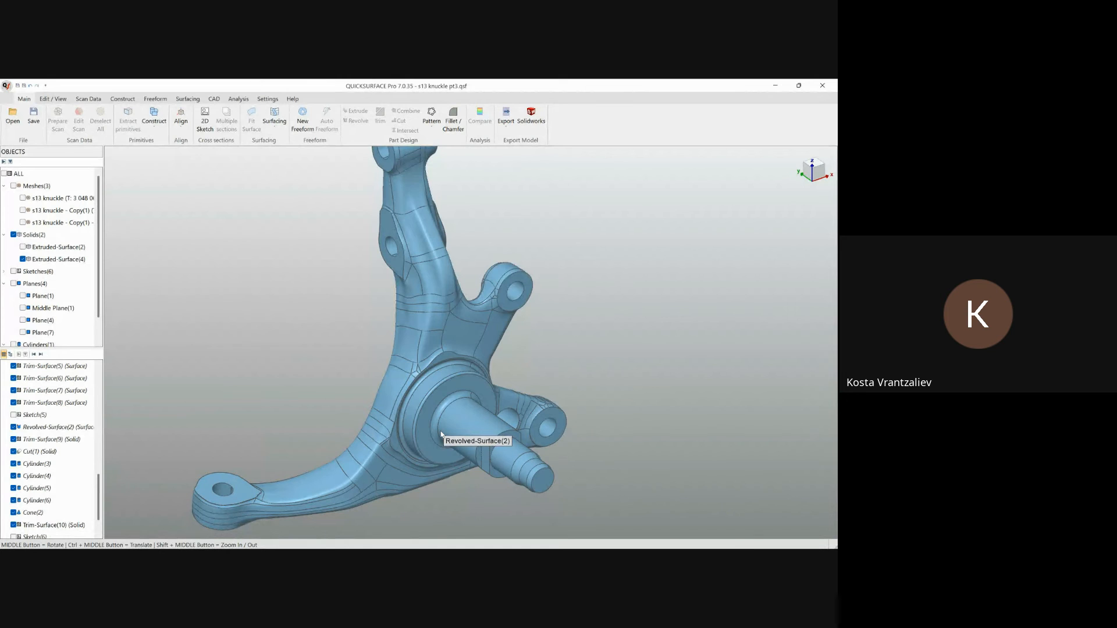
middle_drag(541, 460, 548, 456)
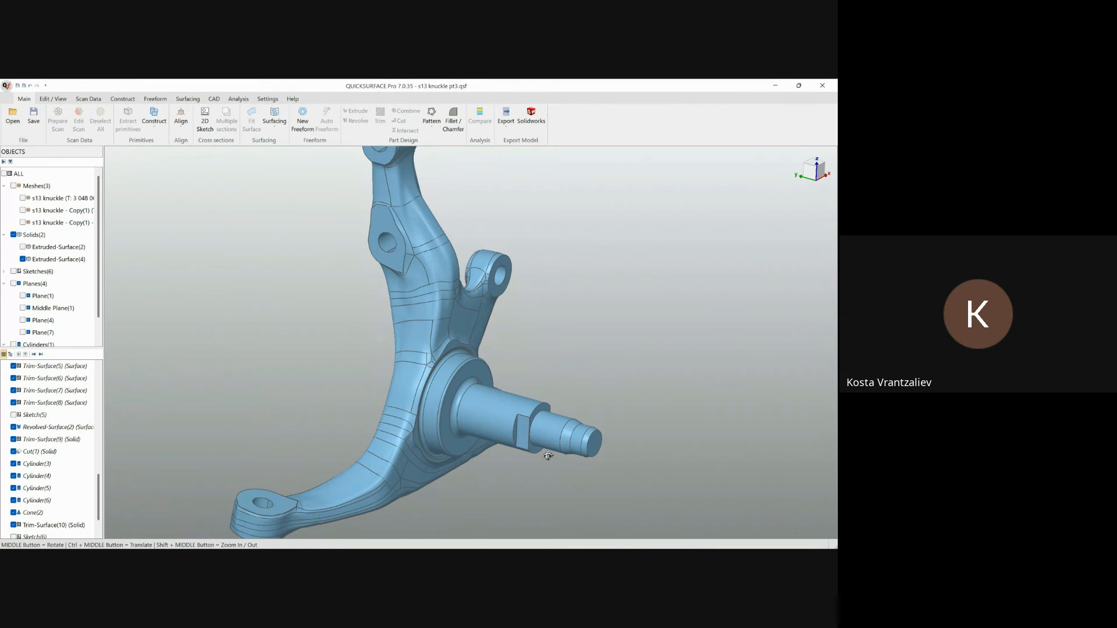
Step: Show the s13 knuckle scan mesh and compare the solid against it, examining the deviation around the spindle flats
middle_drag(548, 456, 547, 457)
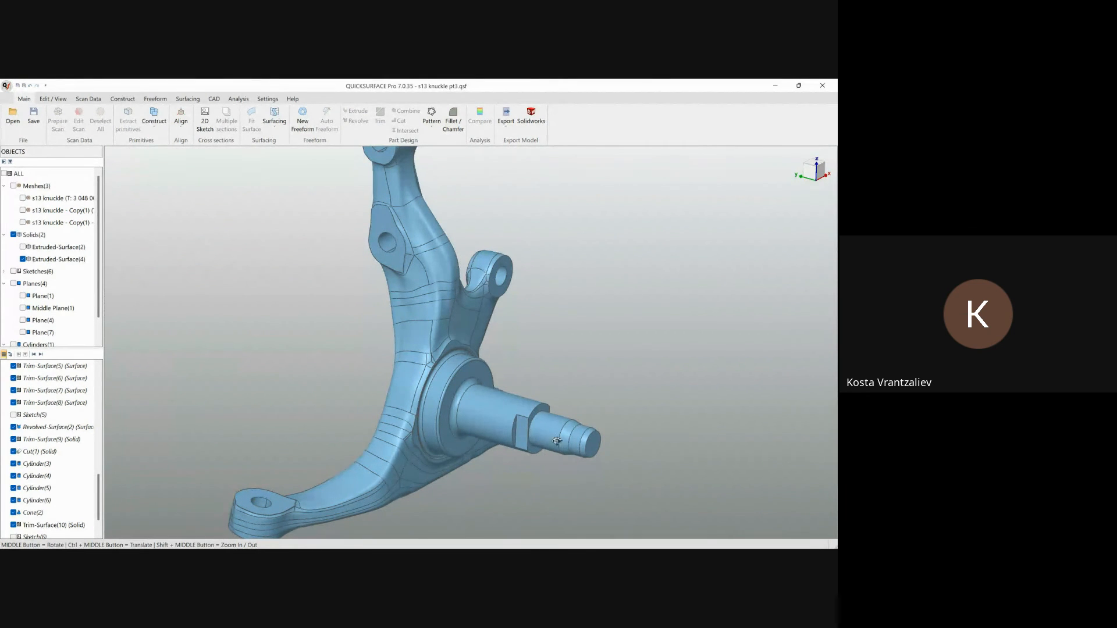
middle_drag(557, 443, 564, 547)
middle_drag(569, 495, 379, 385)
scroll(378, 385, up, 5)
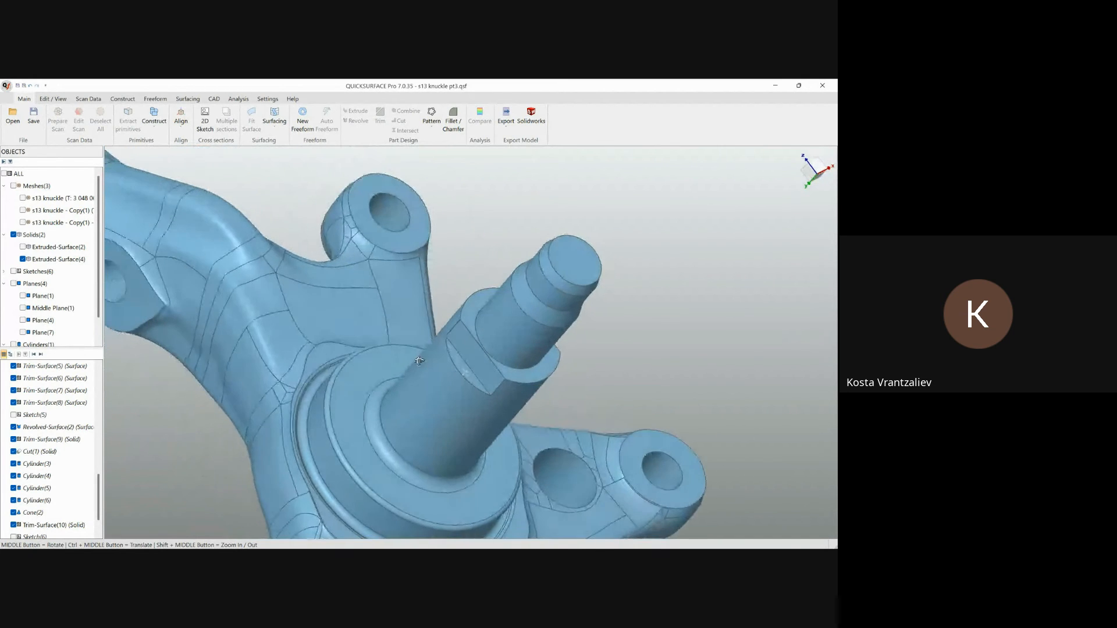
click(22, 198)
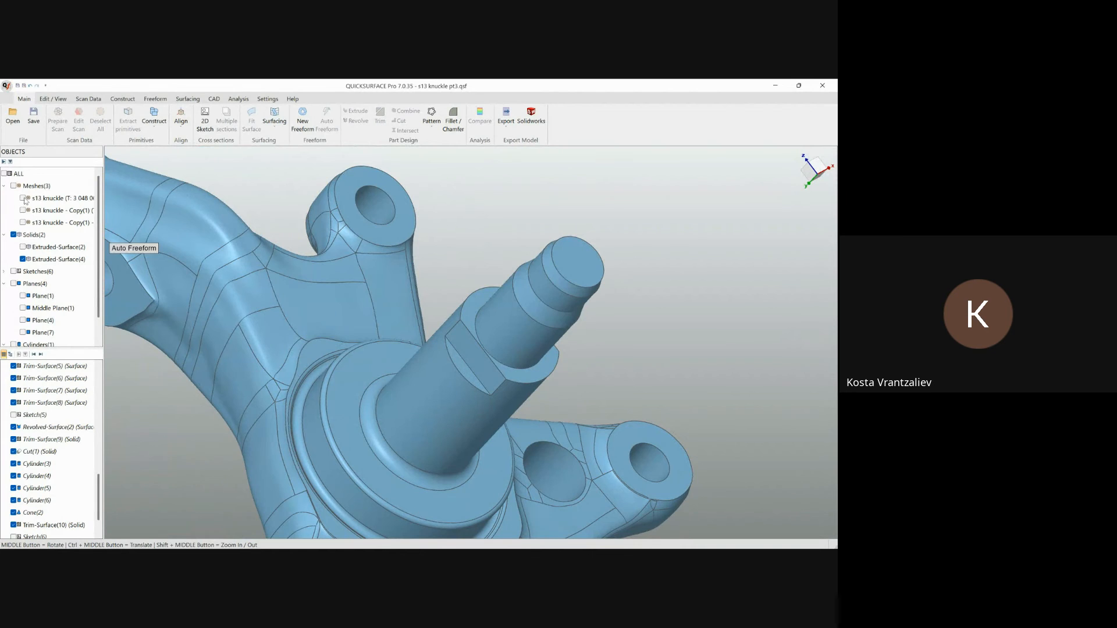
click(480, 115)
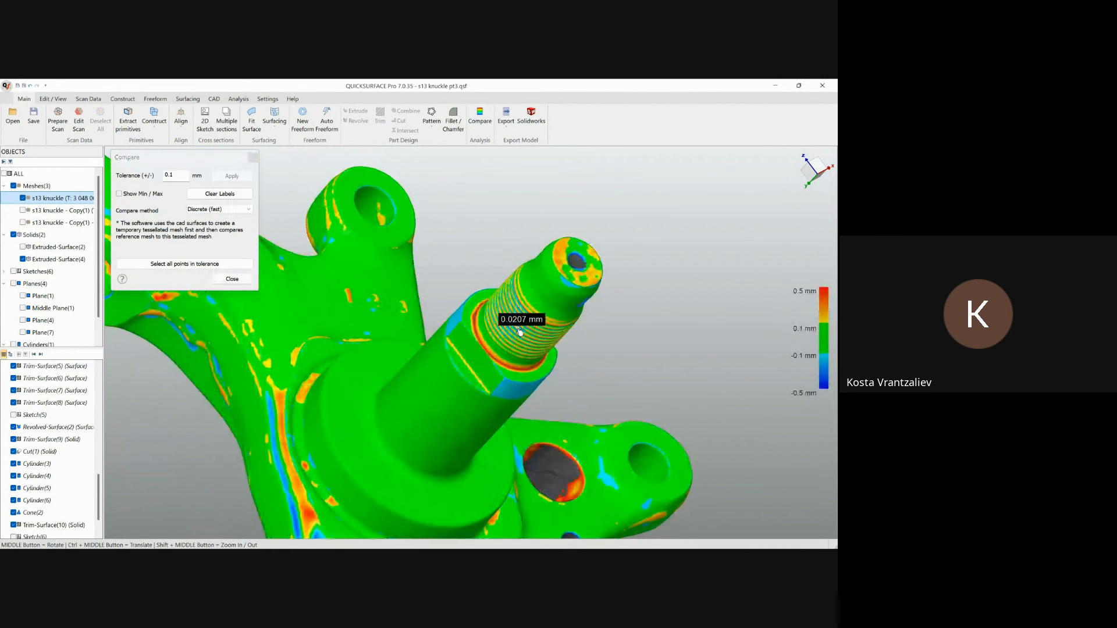
middle_drag(512, 393, 575, 378)
ctrl+middle_drag(452, 371, 489, 318)
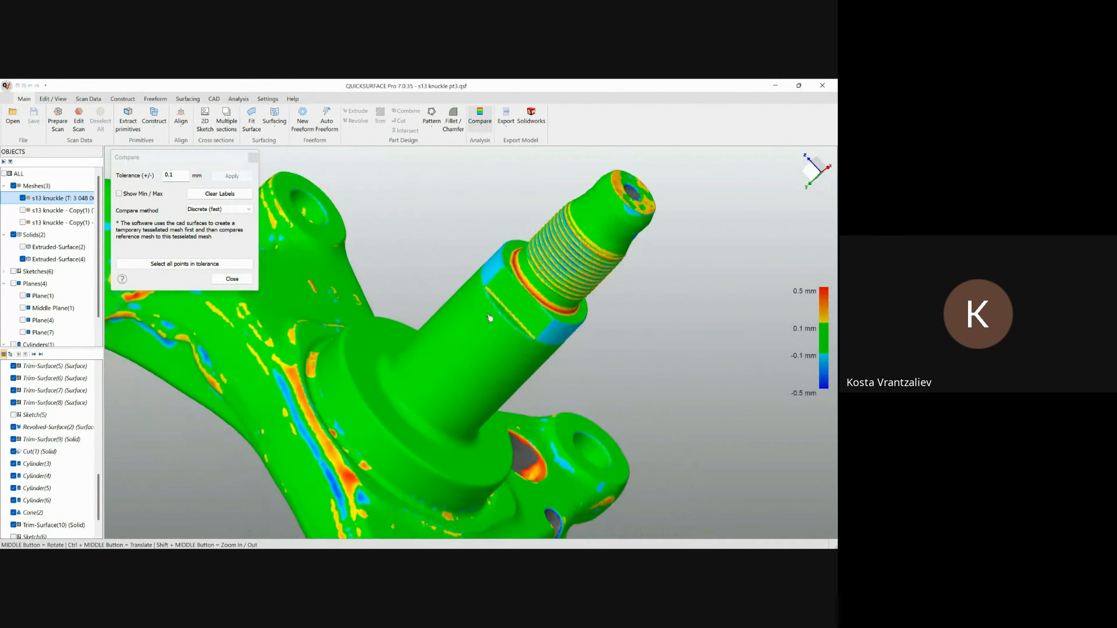
middle_drag(505, 389, 466, 370)
scroll(487, 297, up, 4)
scroll(486, 296, up, 2)
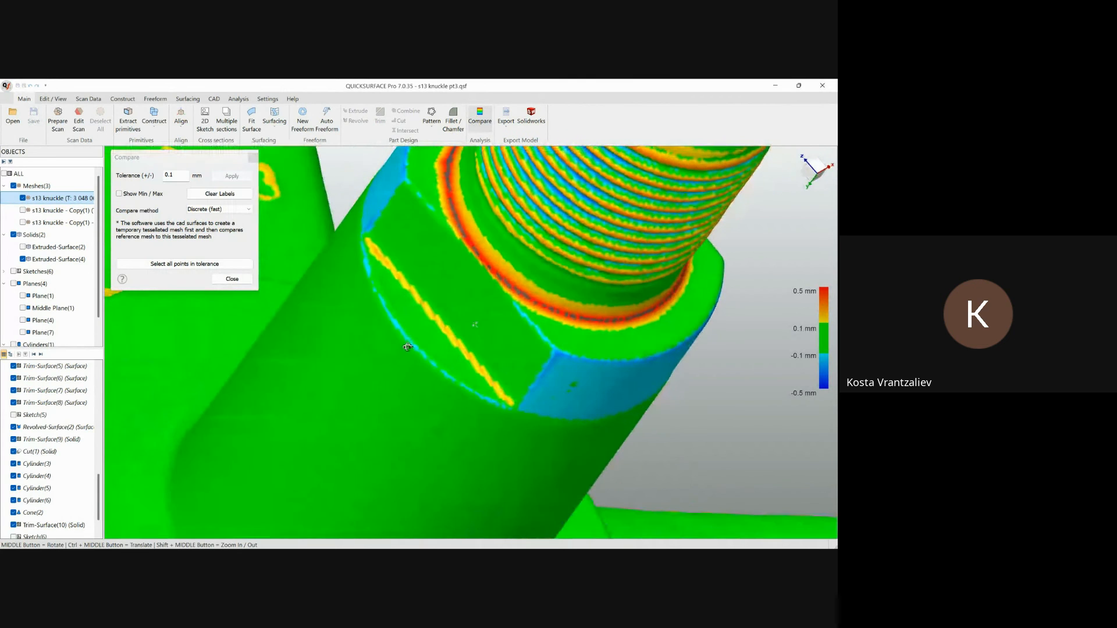
click(232, 280)
Step: Select the inner corner edges of both spindle flats on the knuckle solid for a fillet
click(416, 324)
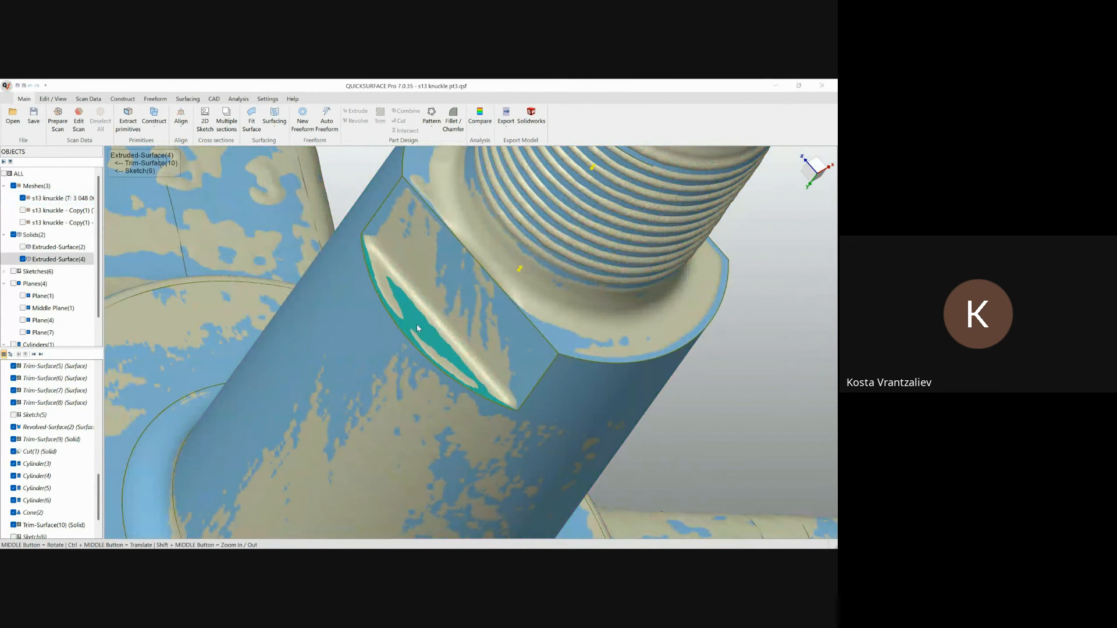
key(f)
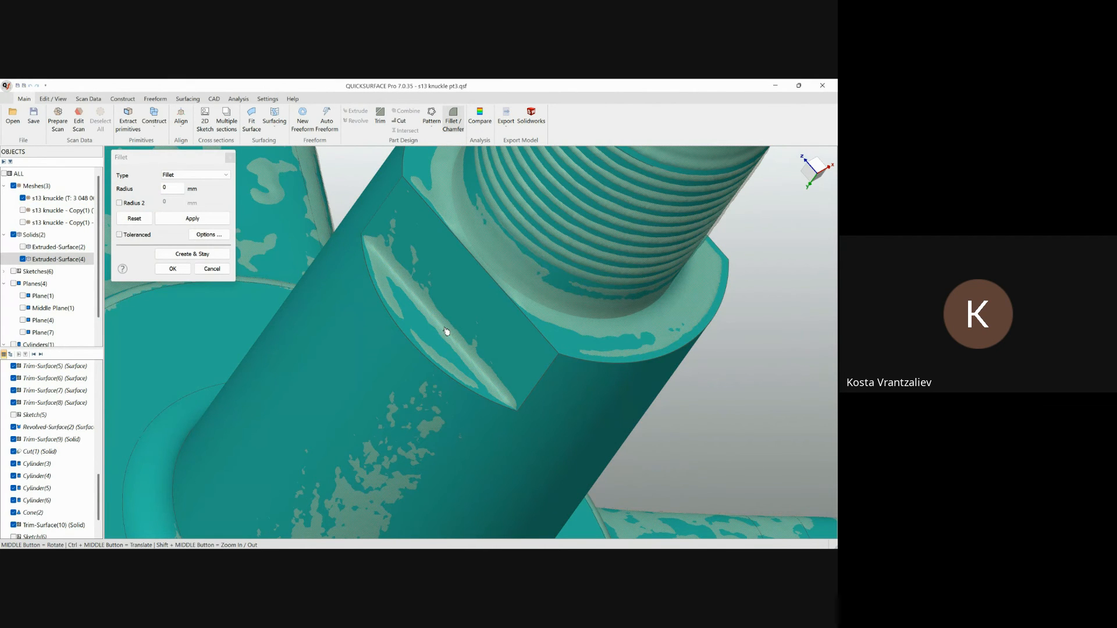
click(444, 327)
middle_drag(636, 411, 536, 341)
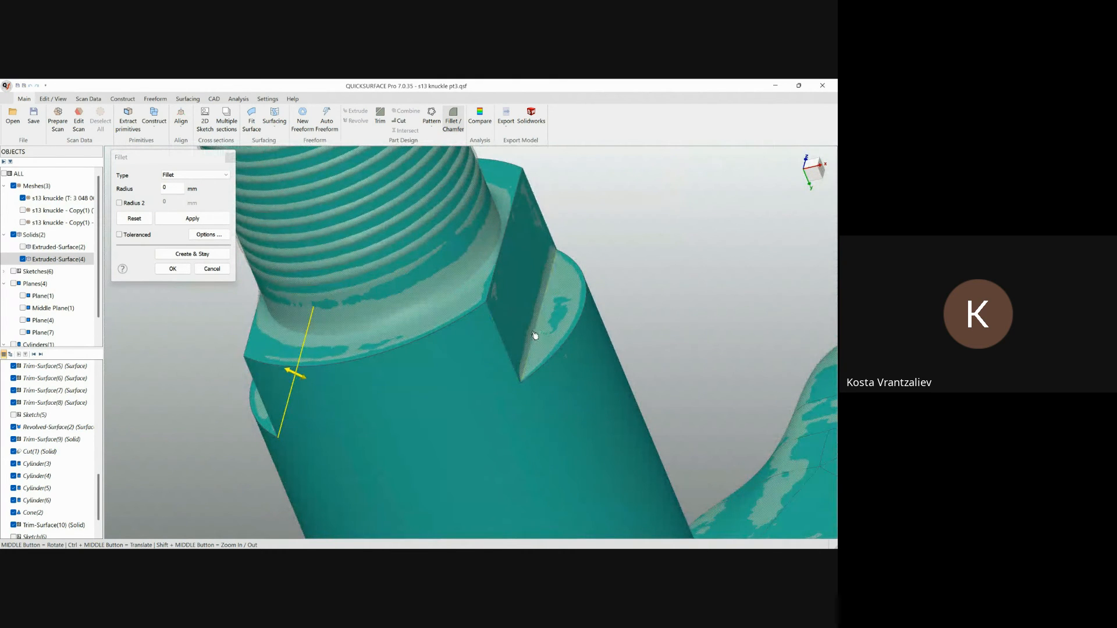
click(537, 336)
scroll(550, 320, up, 2)
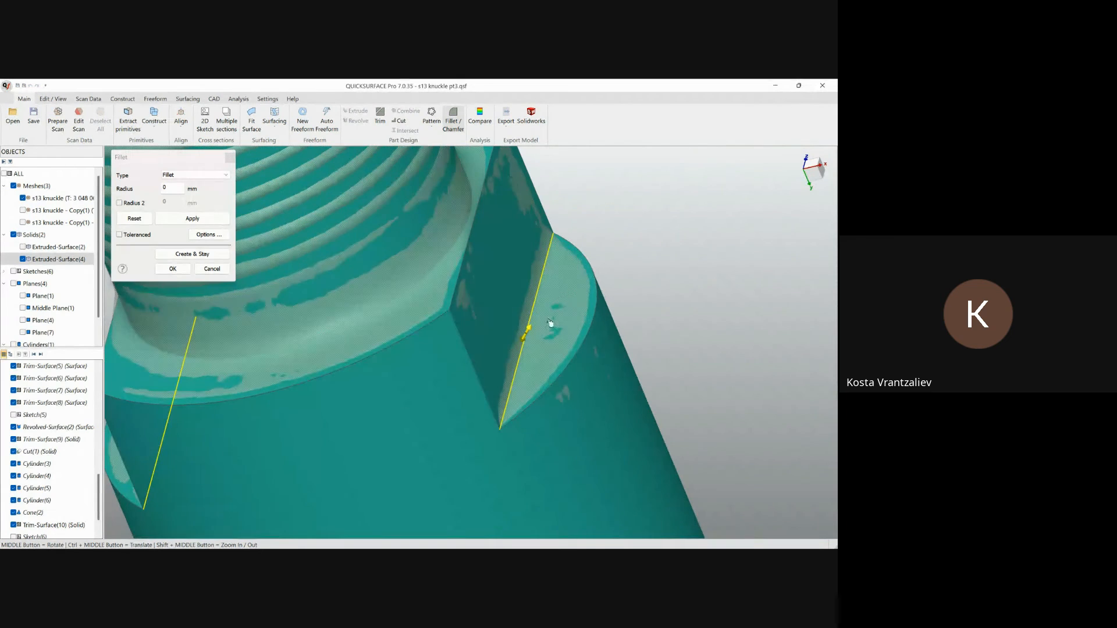
scroll(554, 324, up, 2)
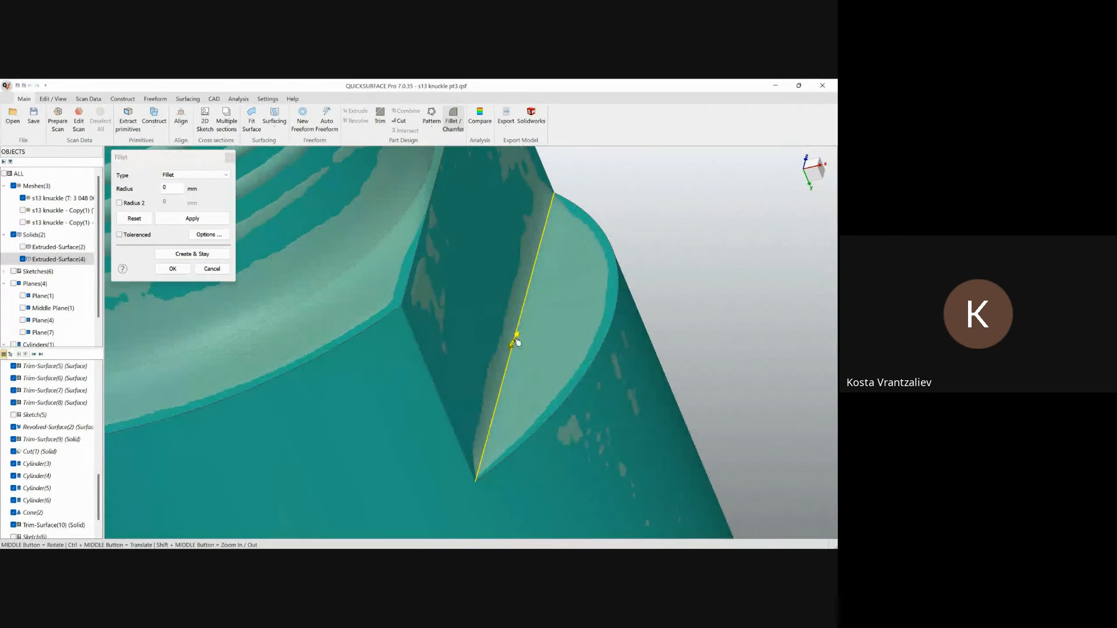
Step: Turn on the fillet's deviation colouring against the scan and create the flats' edge fillets with a 1 mm radius
click(121, 235)
click(120, 235)
middle_drag(544, 324, 512, 351)
drag(510, 355, 511, 357)
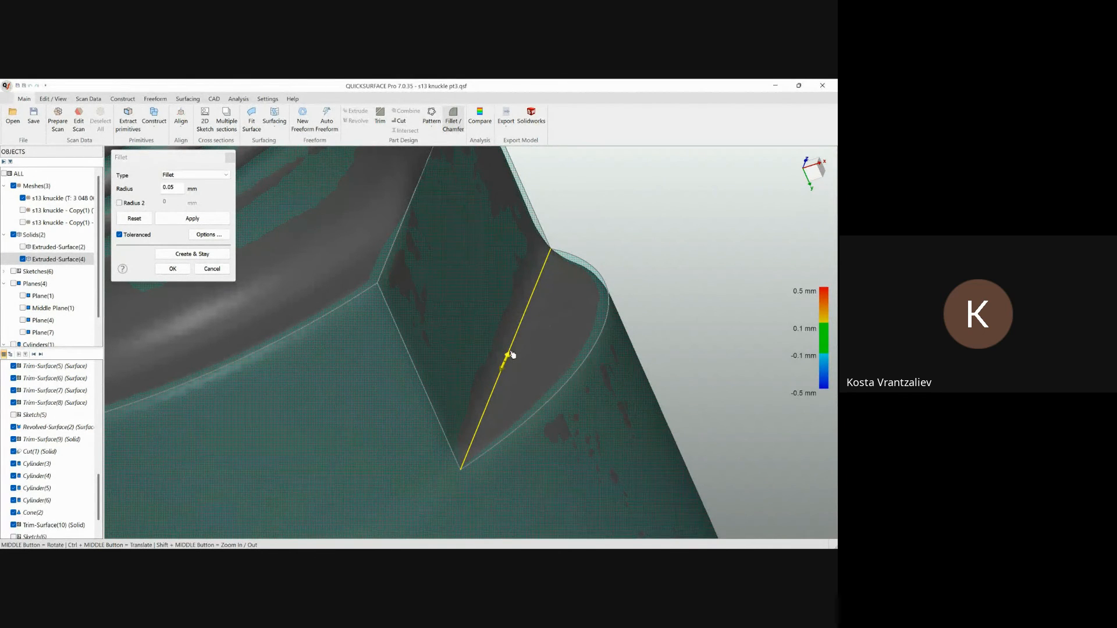
drag(511, 355, 513, 353)
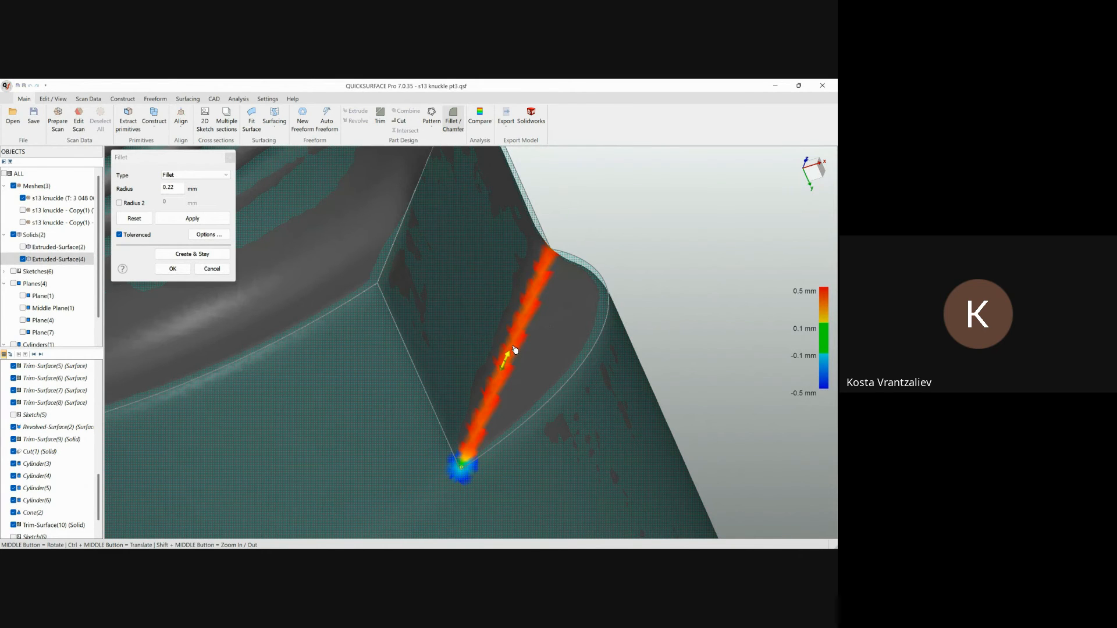
drag(515, 350, 522, 346)
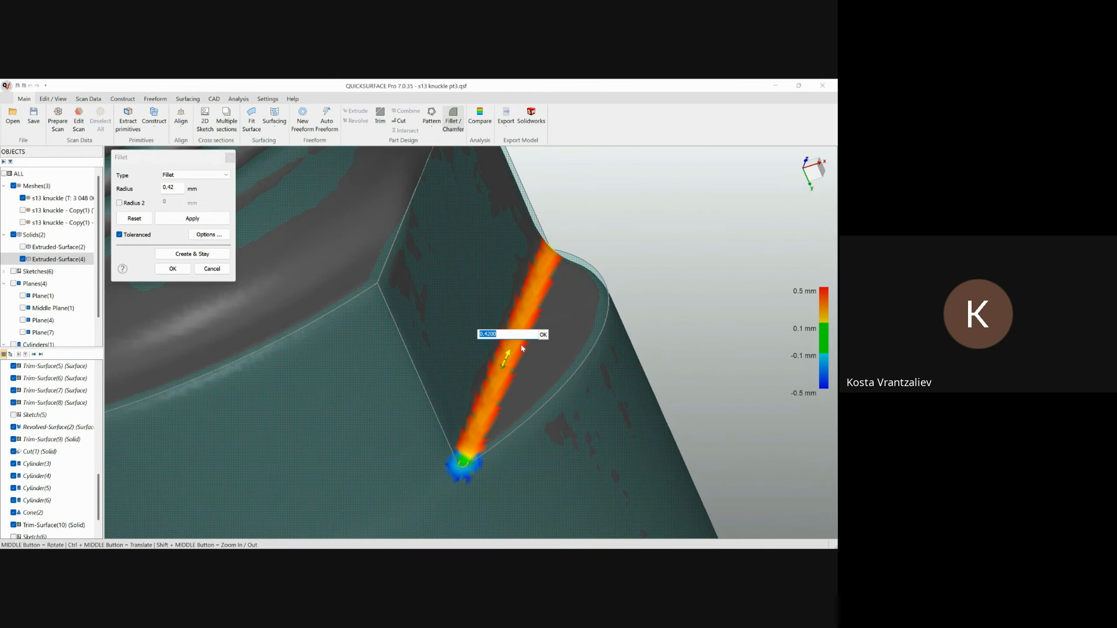
text(1)
key(Return)
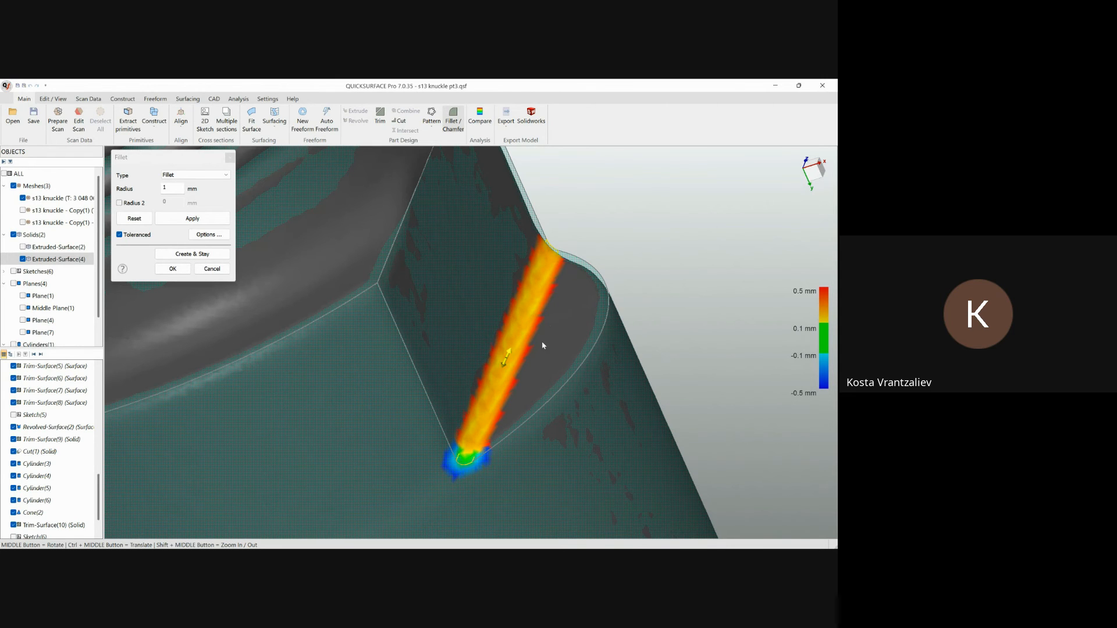
click(169, 188)
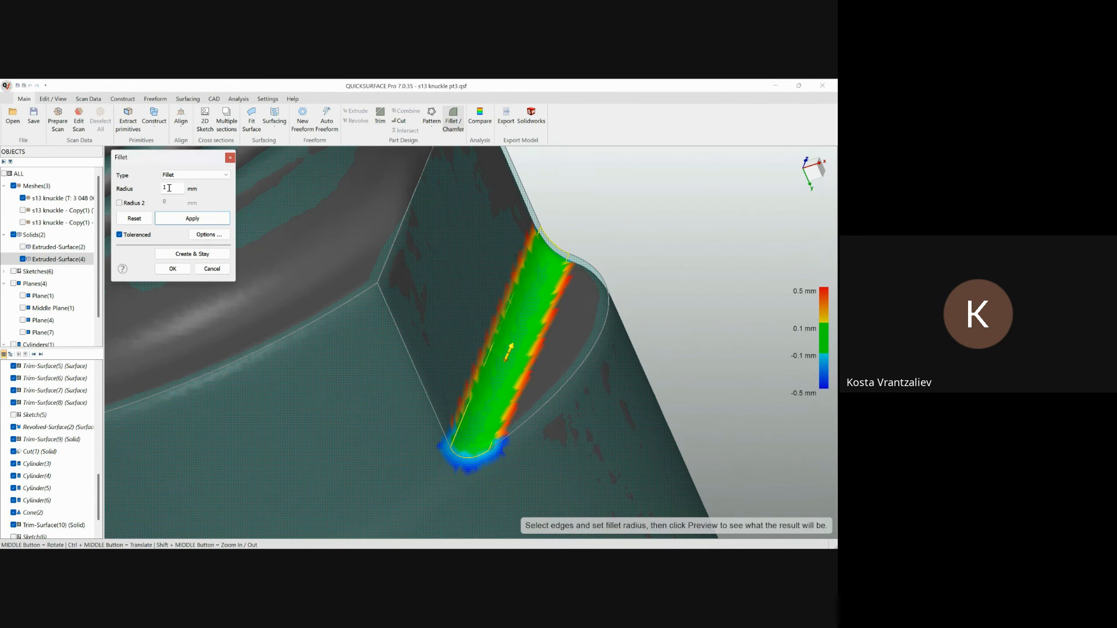
click(207, 234)
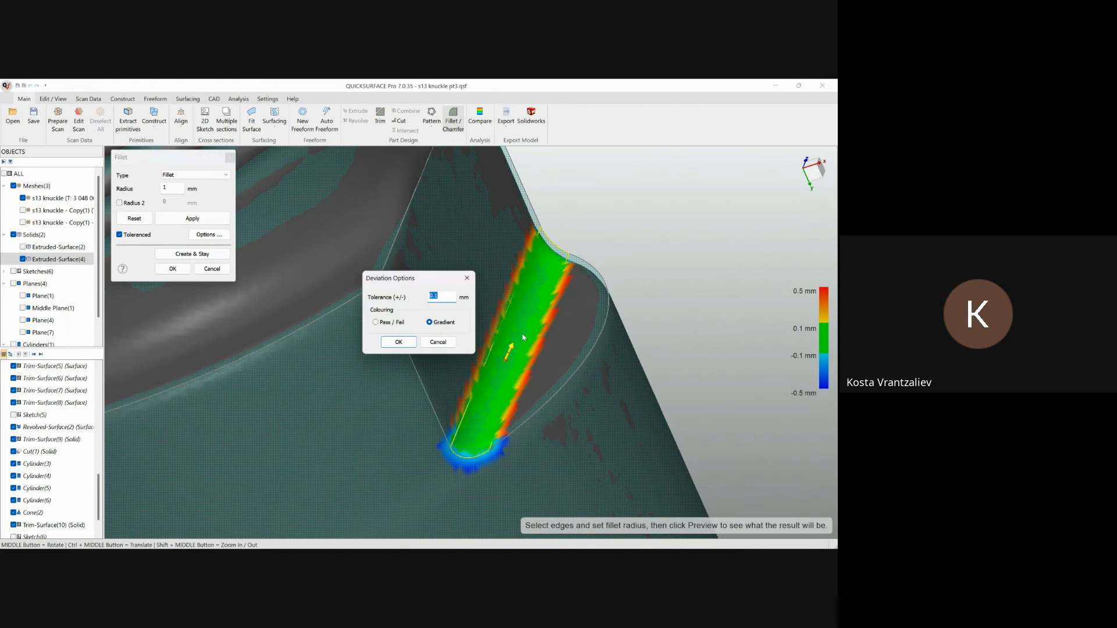
click(468, 279)
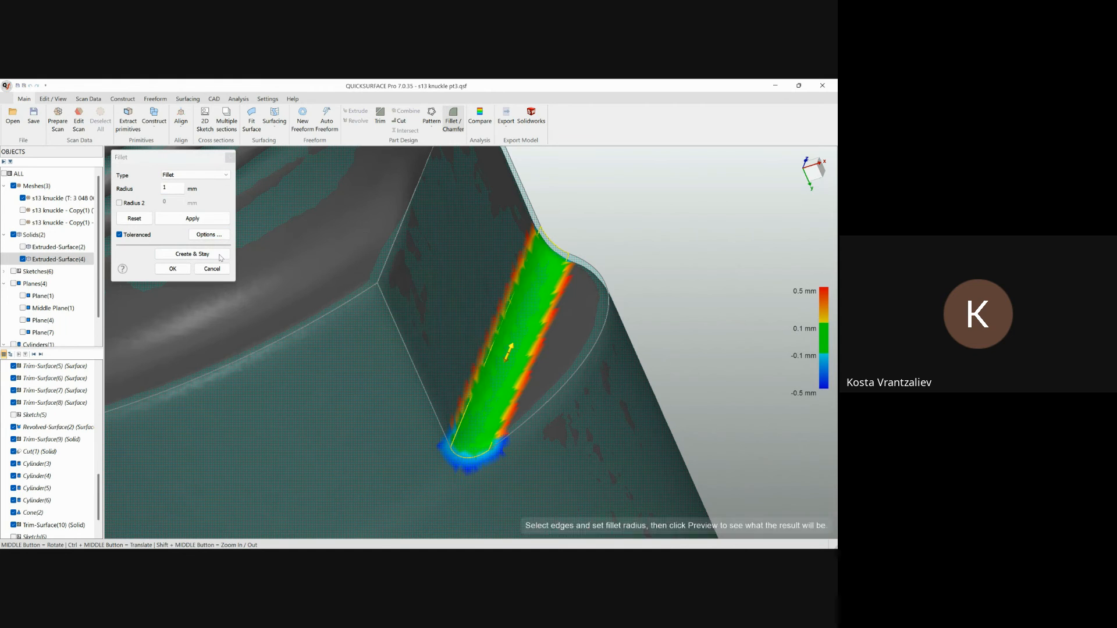
click(172, 267)
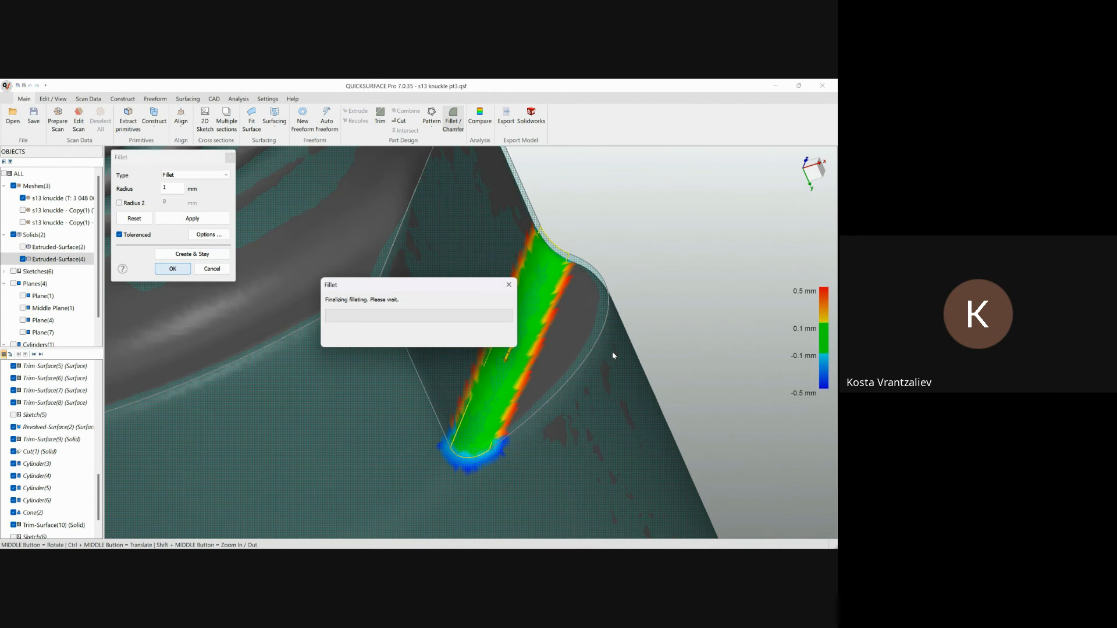
Step: Fillet the circular edge where the spindle's threaded section meets the shoulder with a 2 mm radius
scroll(491, 327, down, 6)
scroll(491, 327, down, 5)
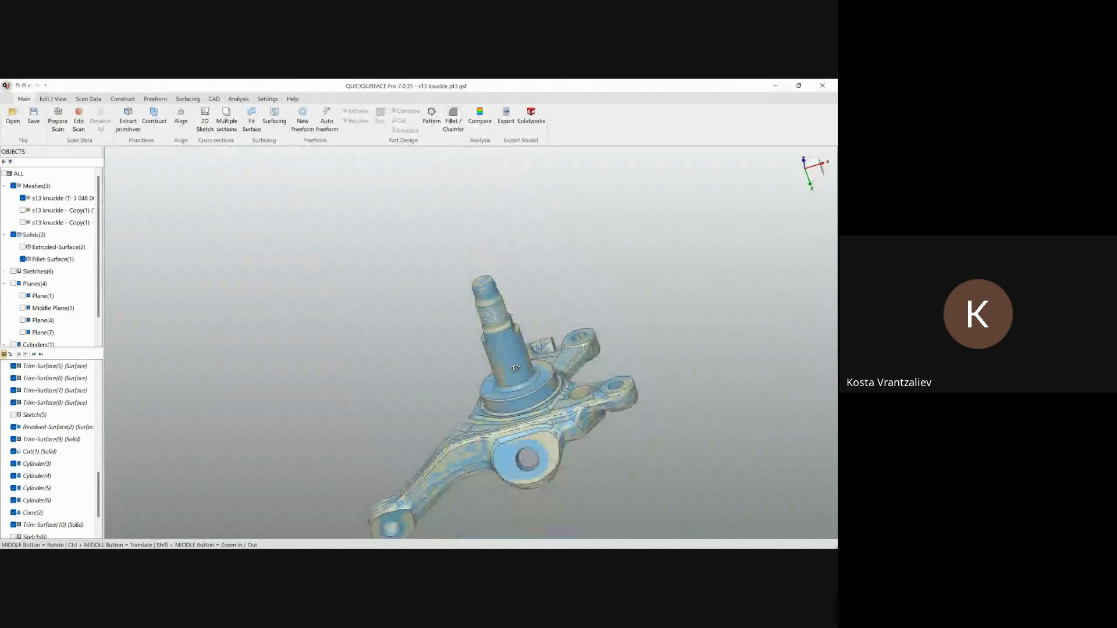
middle_drag(491, 327, 599, 357)
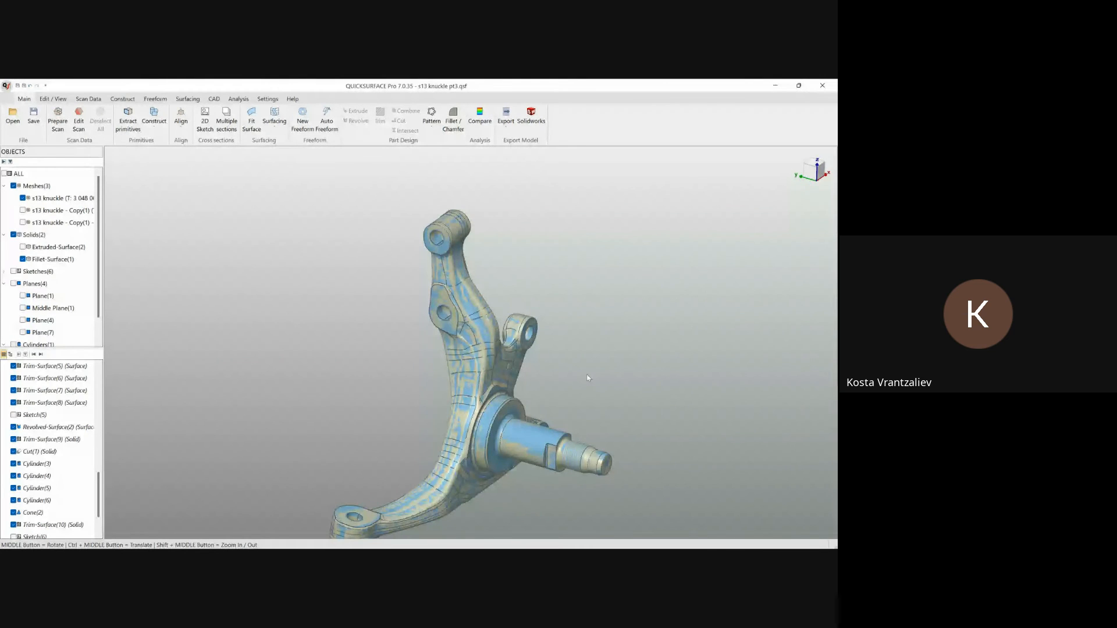
scroll(586, 374, up, 5)
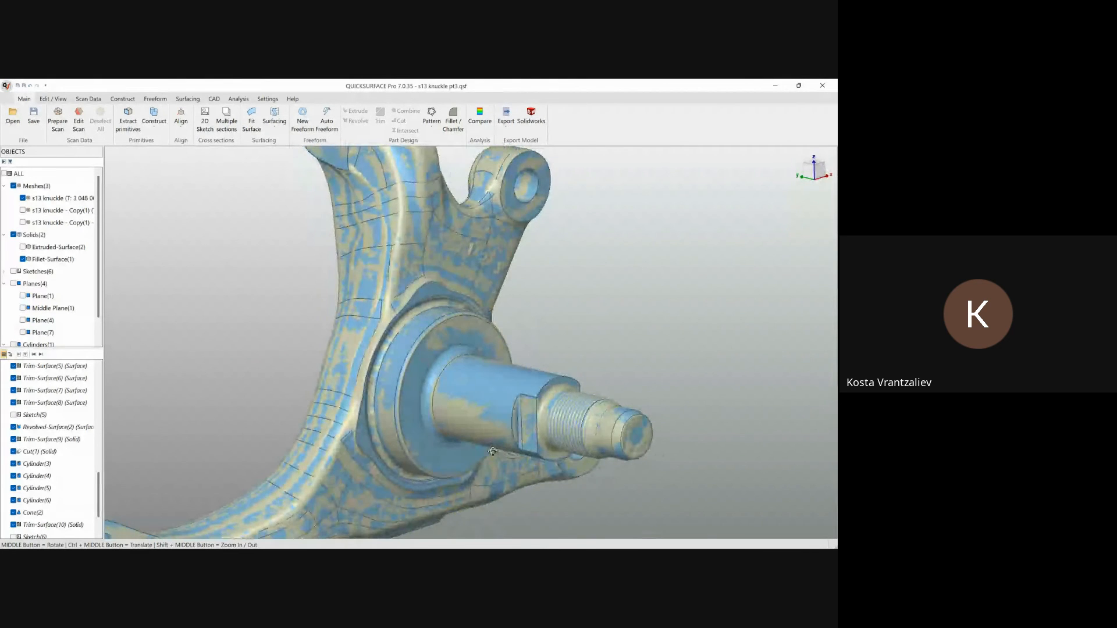
middle_drag(493, 452, 479, 413)
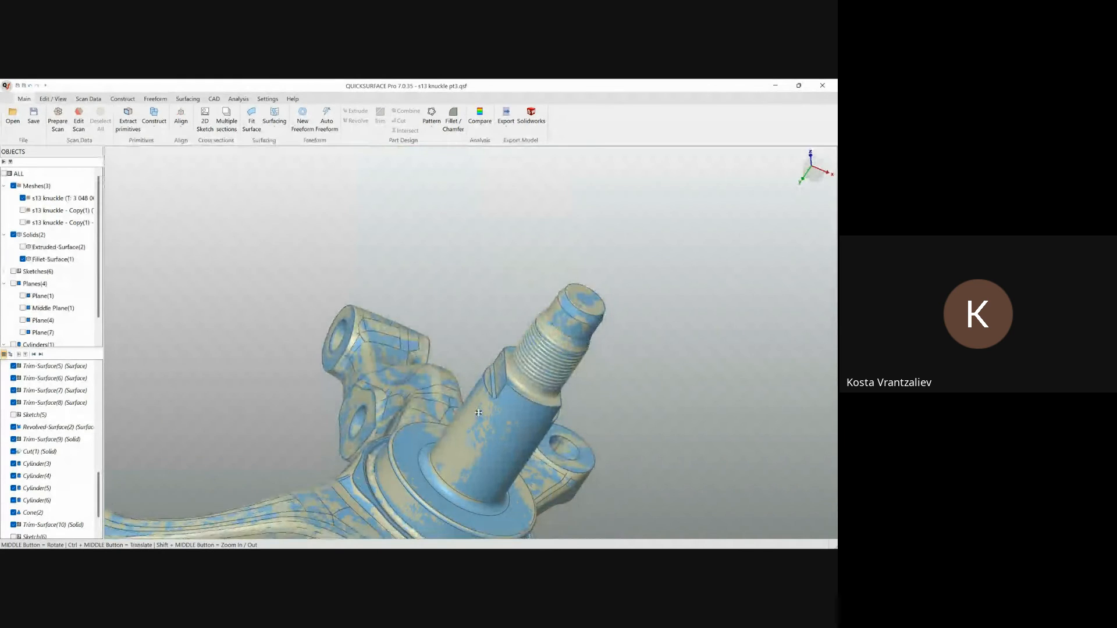
scroll(478, 412, up, 5)
click(321, 320)
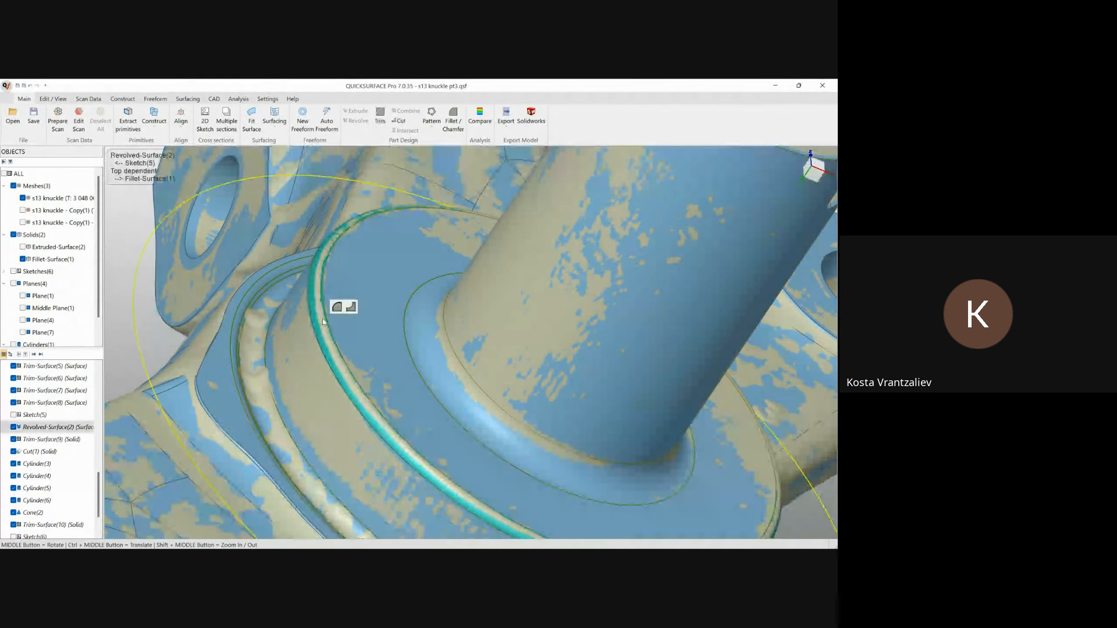
click(337, 308)
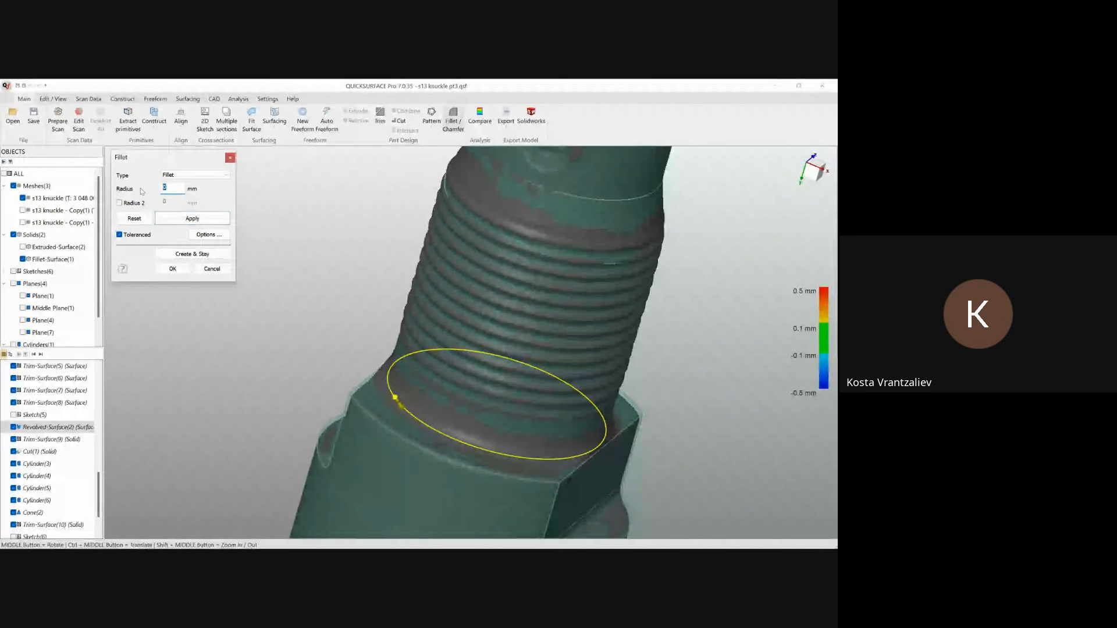
text(1)
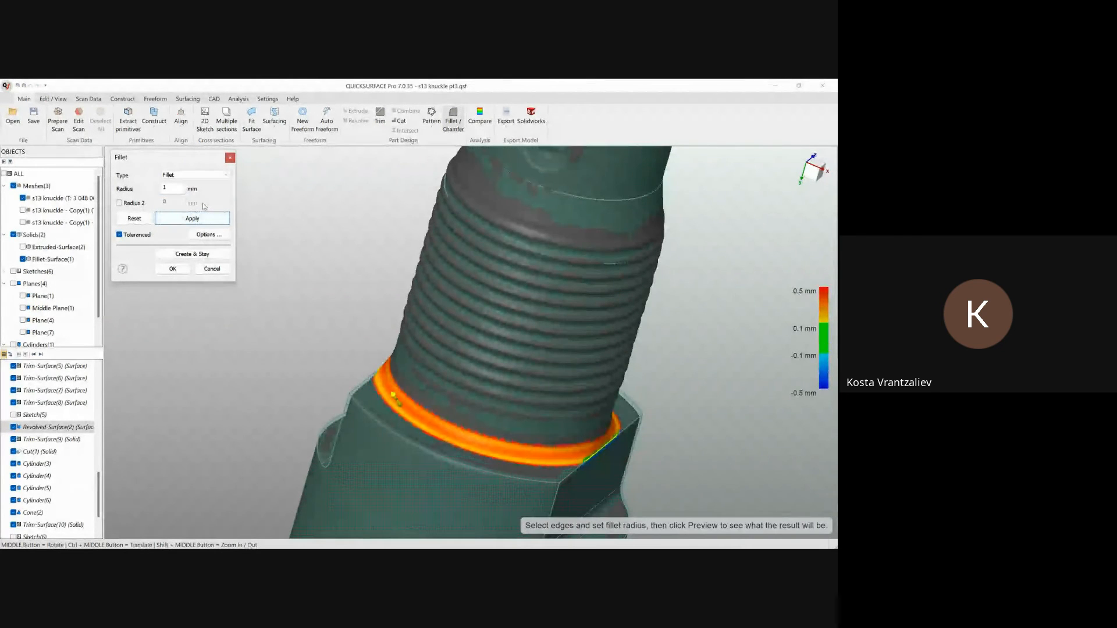
drag(173, 189, 147, 190)
text(2)
click(175, 217)
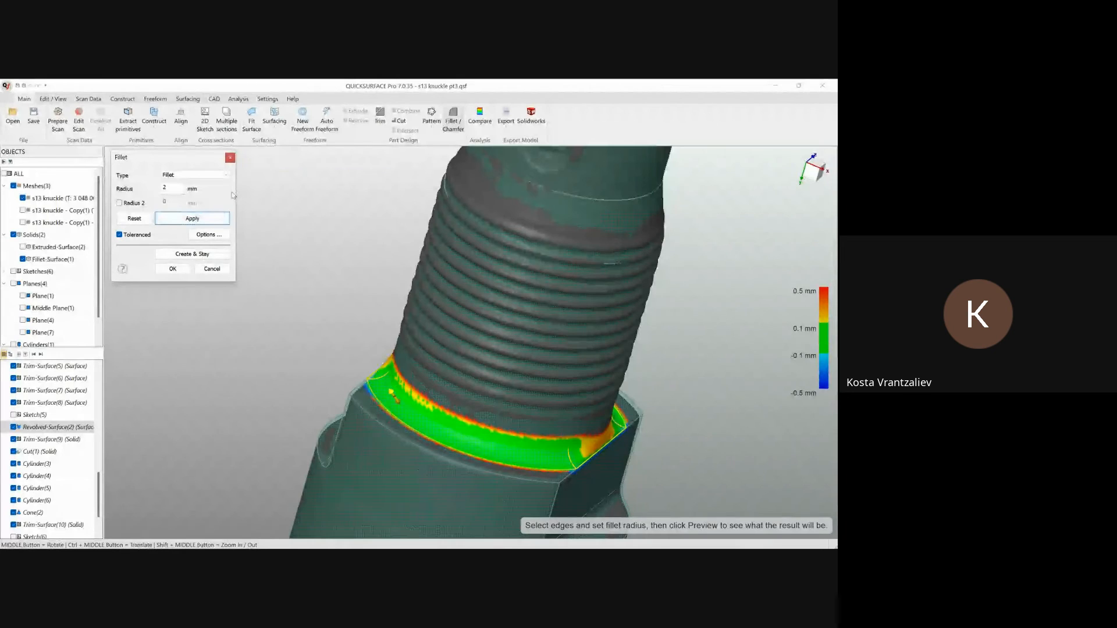
click(179, 272)
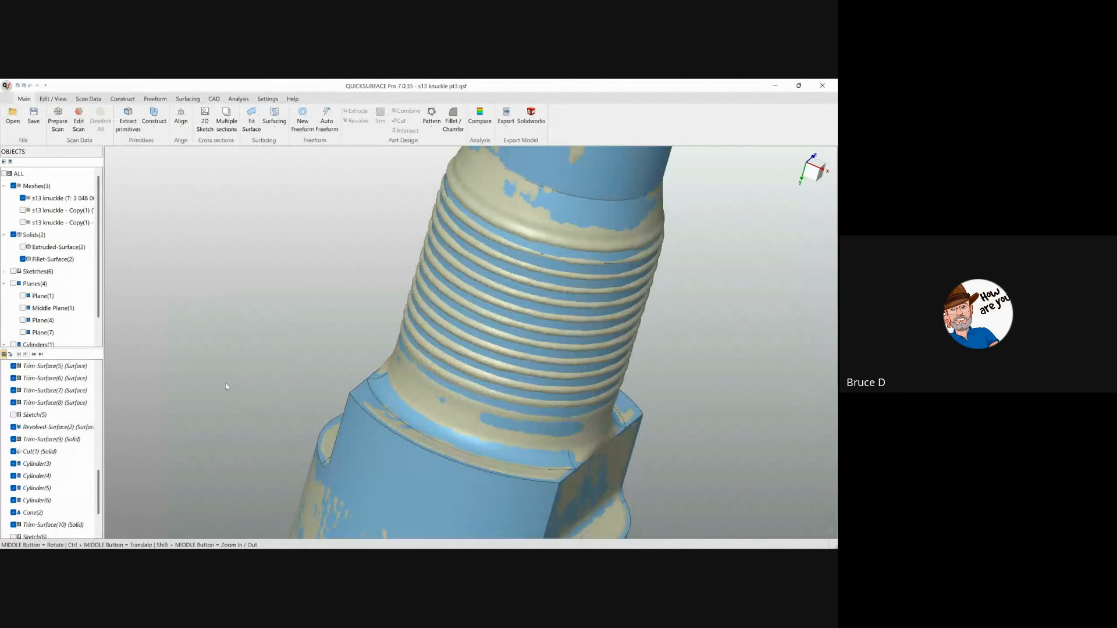
Step: Compare the whole filleted knuckle solid with the scan mesh and examine its front and back
scroll(372, 357, down, 5)
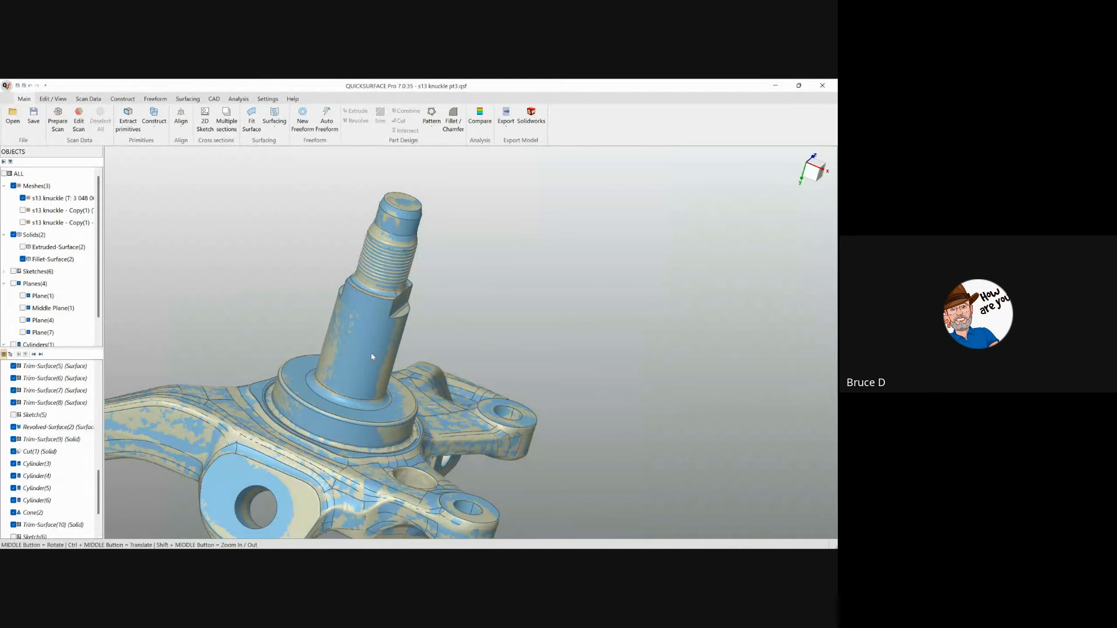
middle_drag(372, 357, 407, 337)
middle_drag(494, 399, 462, 395)
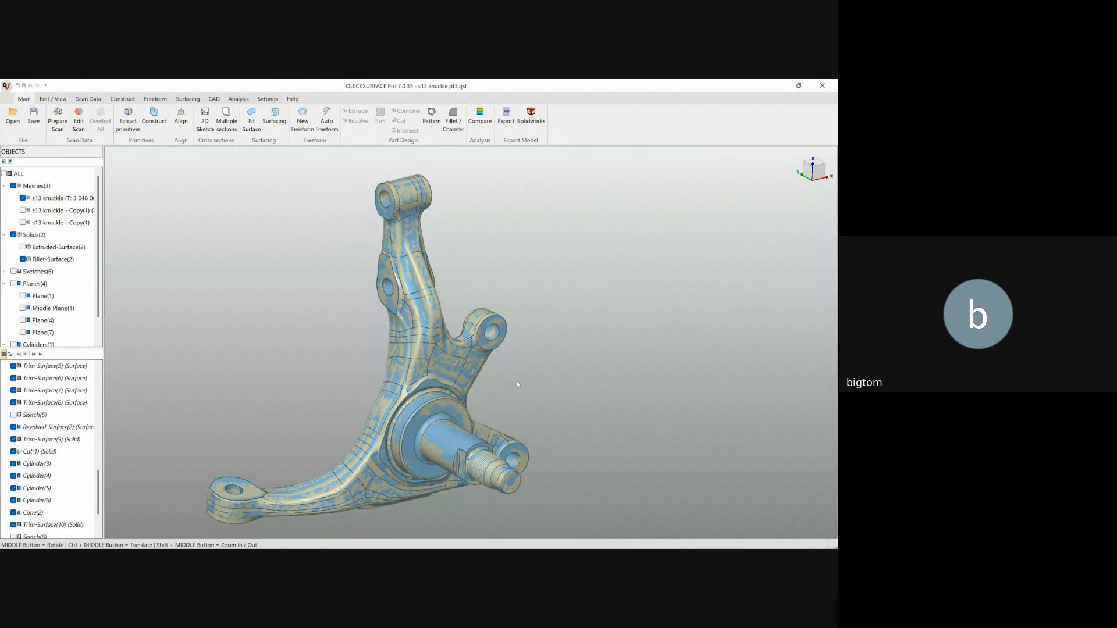
click(485, 122)
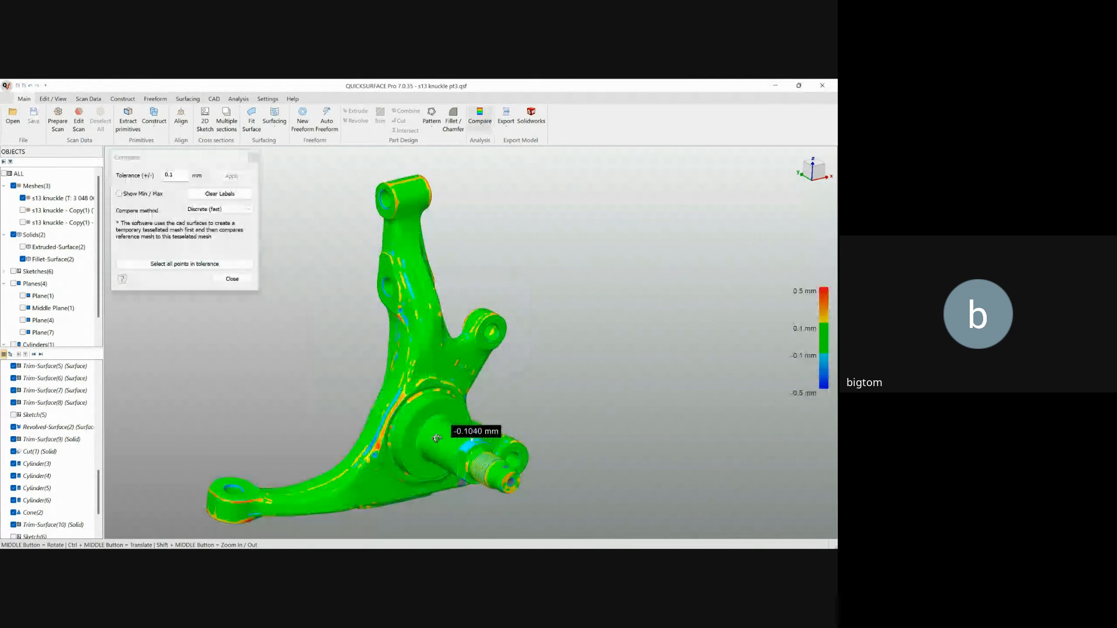
middle_drag(437, 438, 424, 460)
key(Escape)
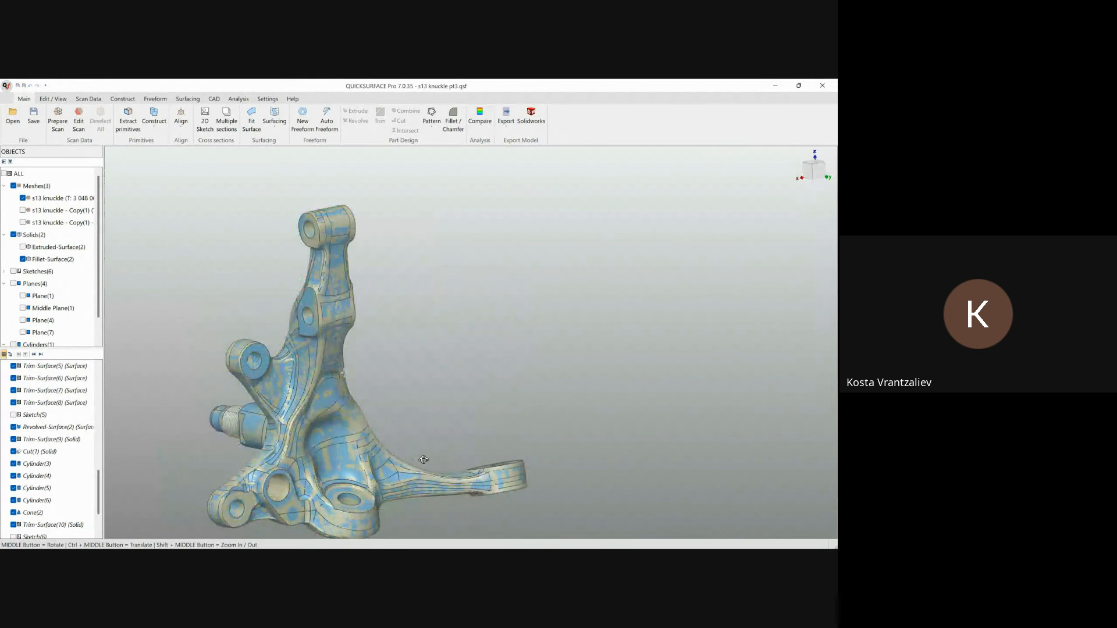
middle_drag(424, 460, 554, 414)
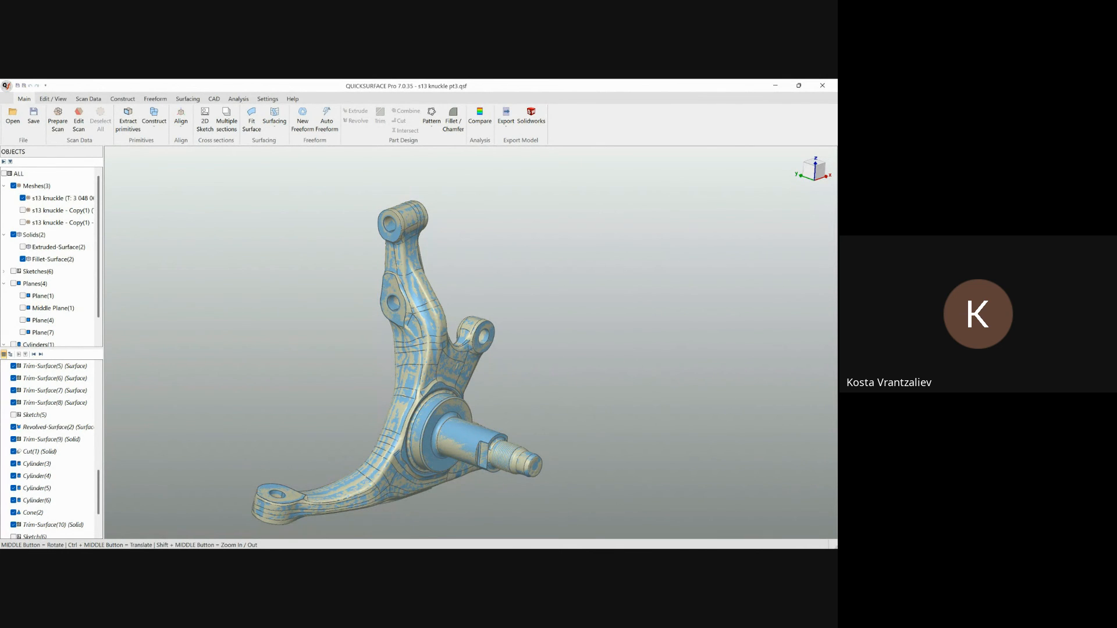
Step: Switch to the Google Meet sharing notice and stop sharing the screen
mouse_move(436, 547)
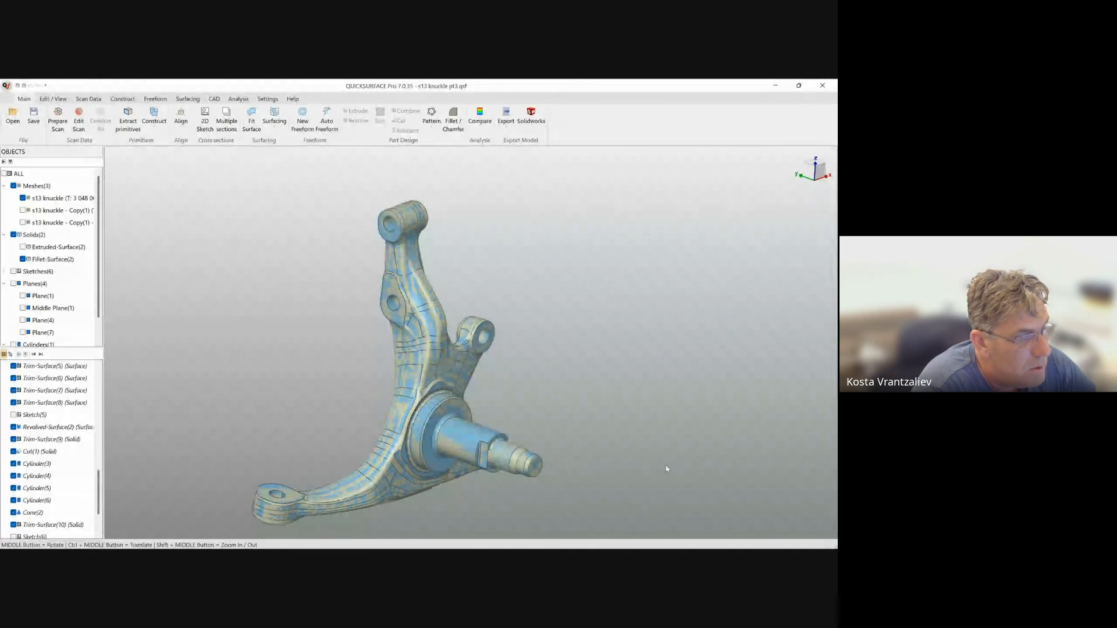
mouse_move(663, 548)
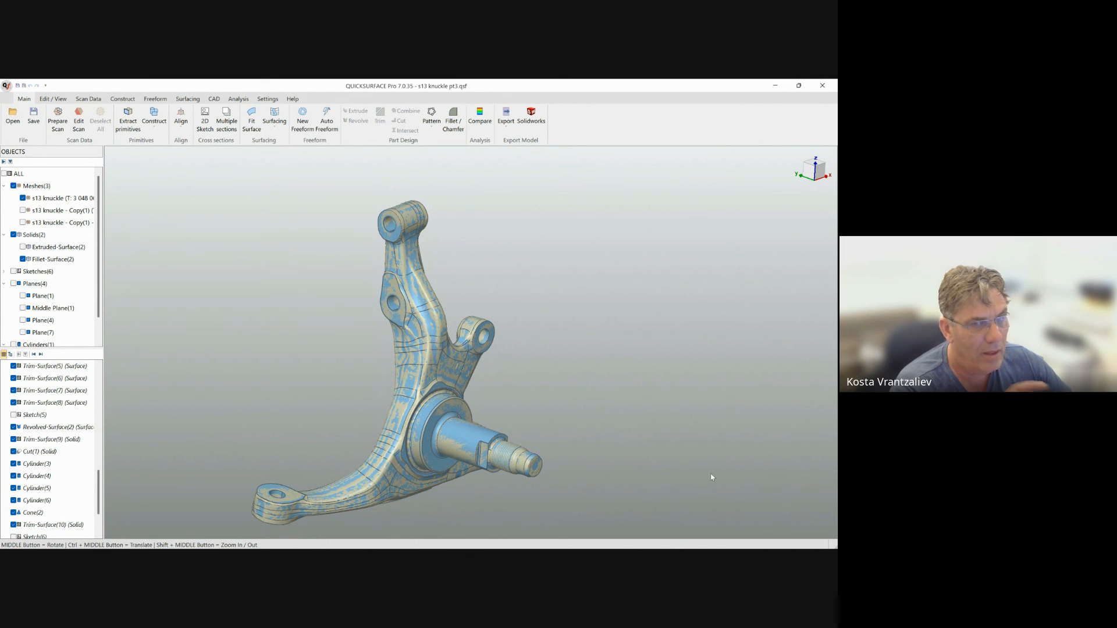
mouse_move(704, 548)
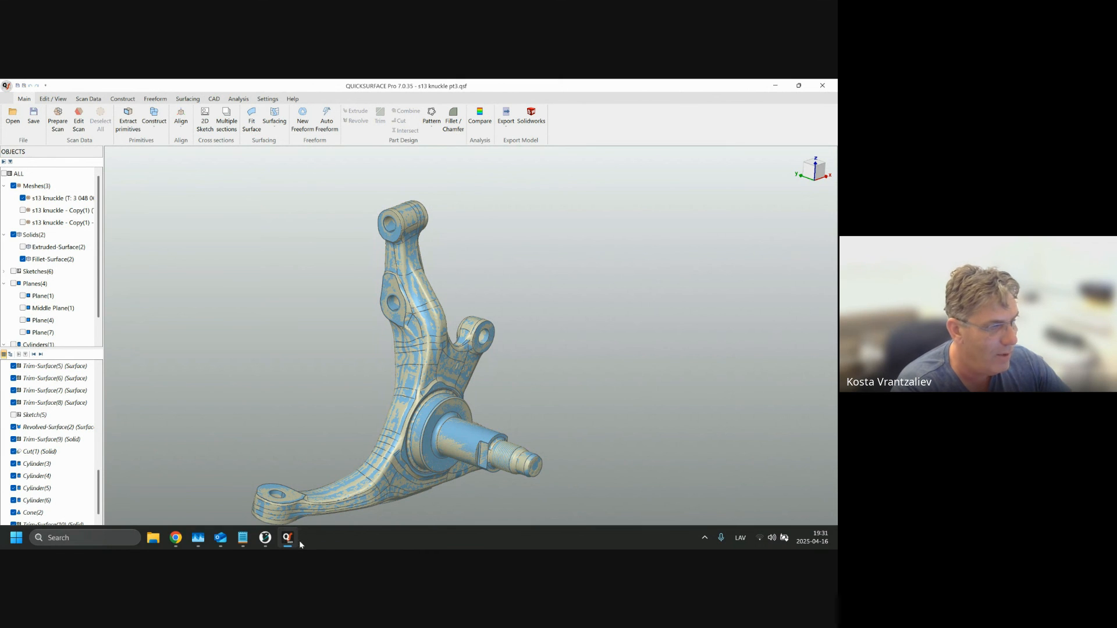
mouse_move(185, 536)
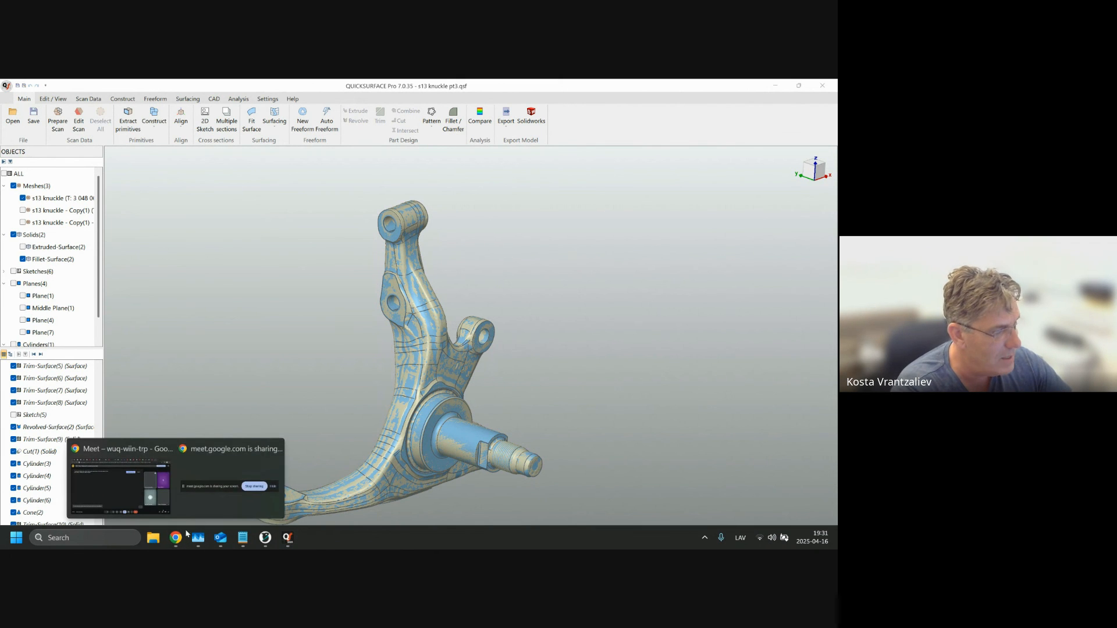
click(230, 485)
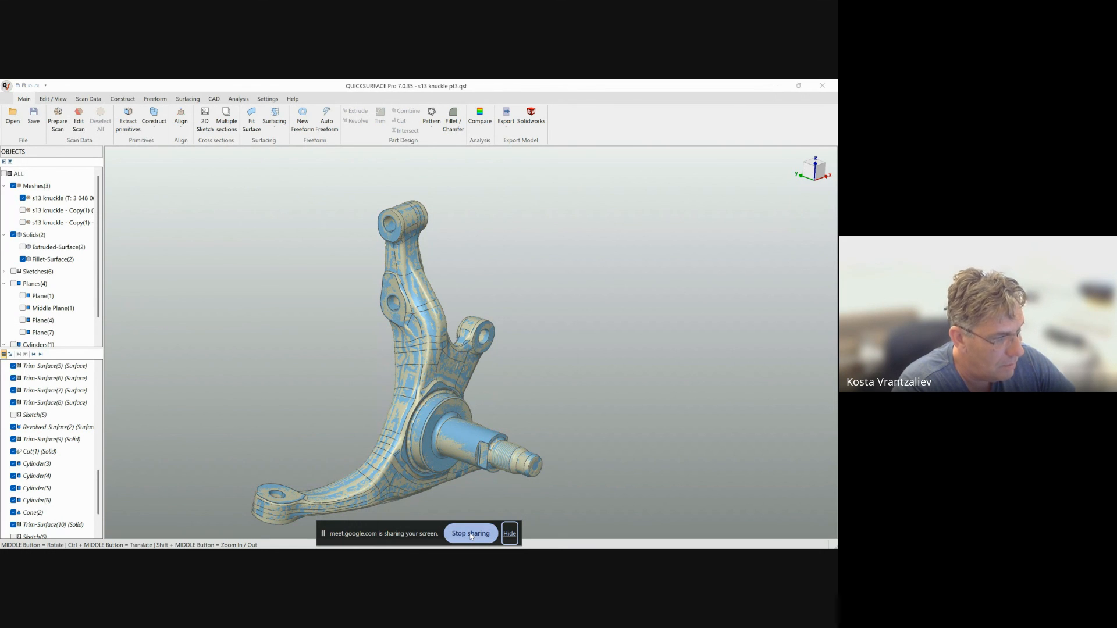
click(471, 535)
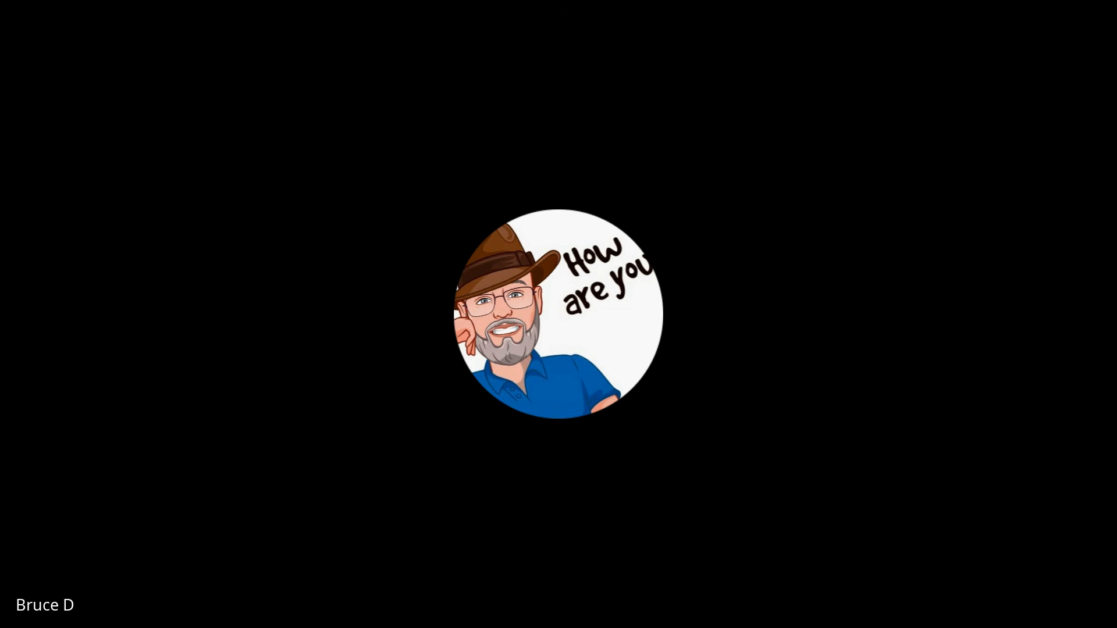